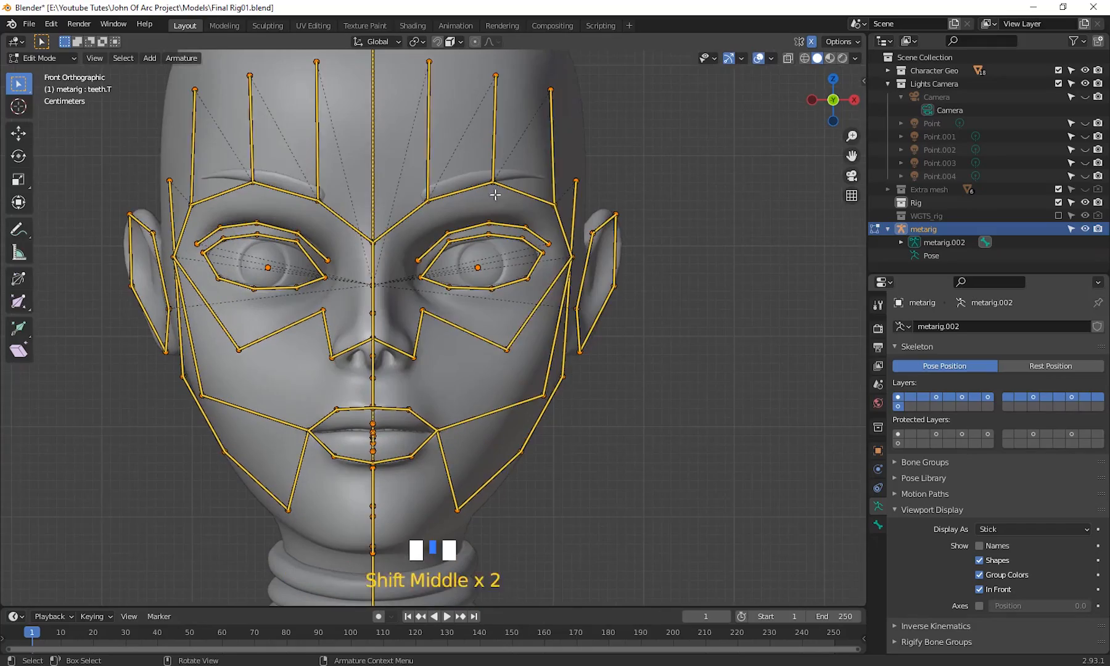
- Examine the metarig's face bones, the mouth interior and the left eyeball from the front, the side and in perspective
{"action": "left_click_drag", "start_coordinate": [507, 350], "coordinate": [494, 351]}
{"action": "scroll", "coordinate": [528, 307], "scroll_direction": "down", "scroll_amount": 3}
{"action": "middle_click_drag", "start_coordinate": [528, 307], "coordinate": [432, 321], "text": "shift"}
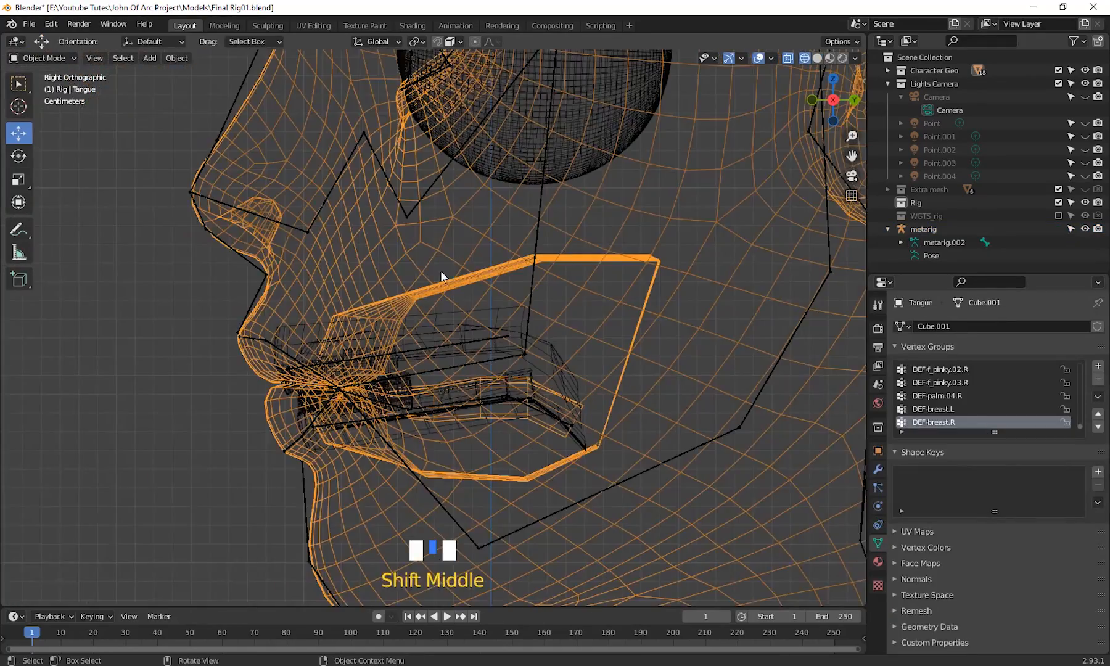
{"action": "middle_click_drag", "start_coordinate": [441, 270], "coordinate": [515, 382], "text": "shift"}
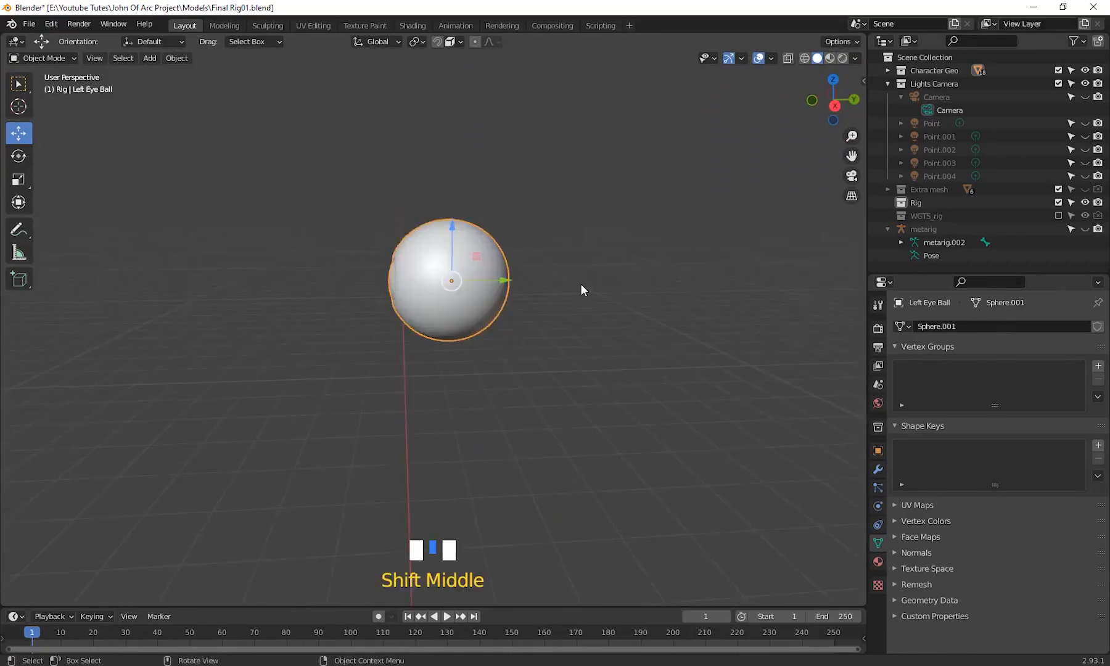
{"action": "key", "text": "r"}
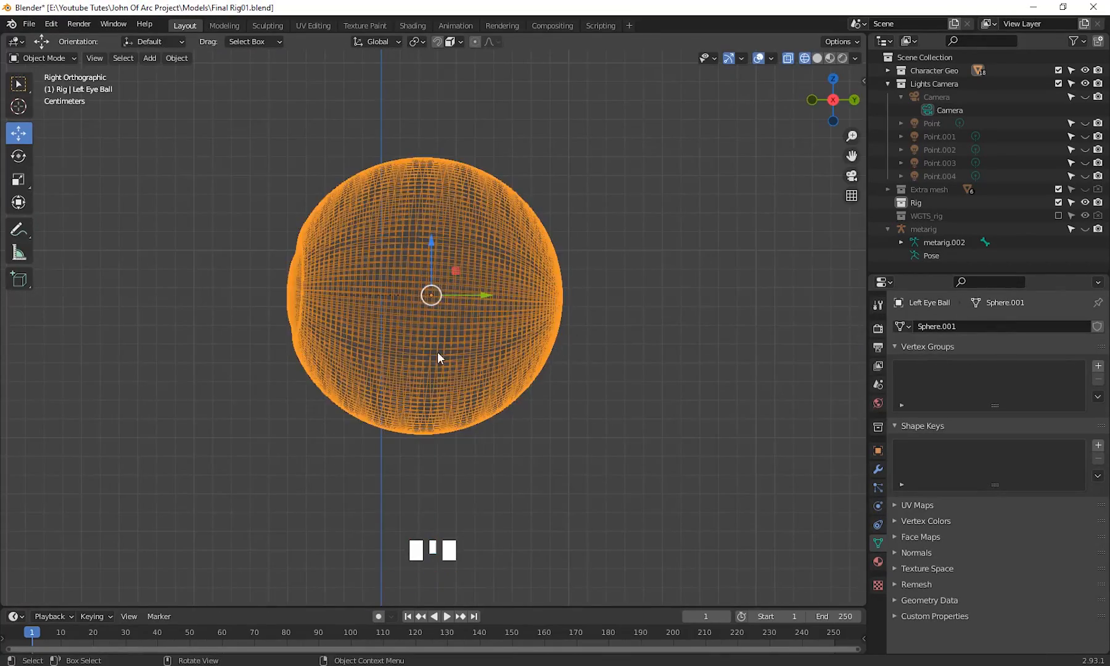
{"action": "key", "text": "shift+z"}
{"action": "middle_click_drag", "start_coordinate": [575, 377], "coordinate": [481, 384]}
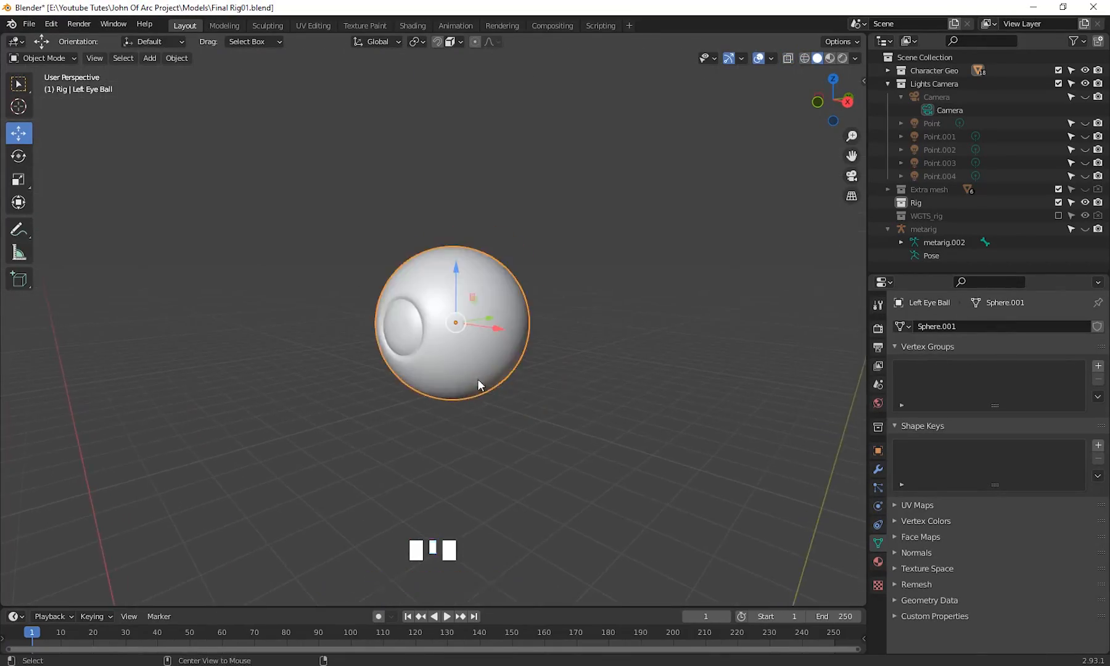
{"action": "scroll", "coordinate": [444, 287], "scroll_direction": "up", "scroll_amount": 8}
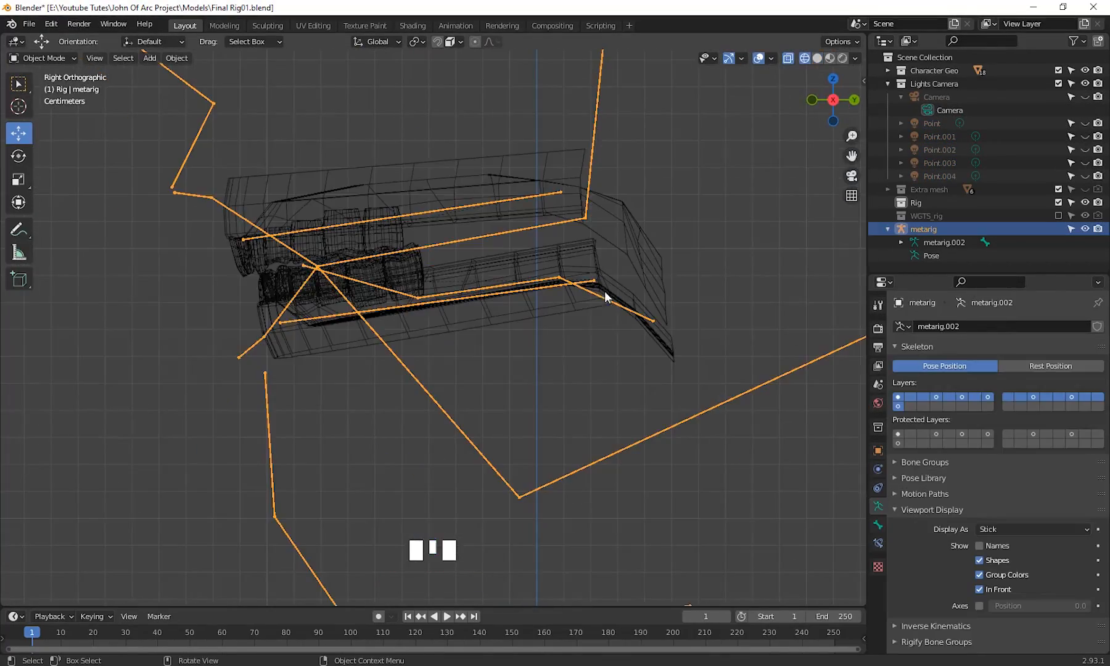
- Reposition the metarig's mouth bones in side view to line up with the teeth and tongue meshes
{"action": "key", "text": "g"}
{"action": "left_click", "coordinate": [637, 257]}
{"action": "key", "text": "g"}
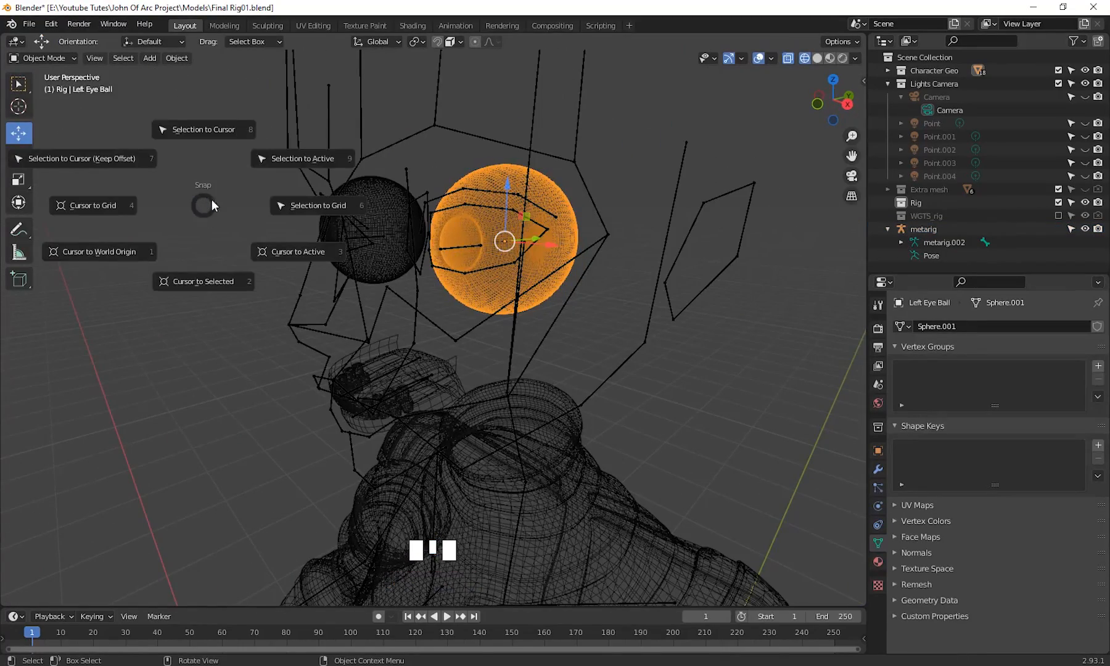
- Snap the metarig's left eye bone to the left eyeball's centre using the 3D cursor, and return the cursor to the world origin
{"action": "left_click", "coordinate": [203, 281]}
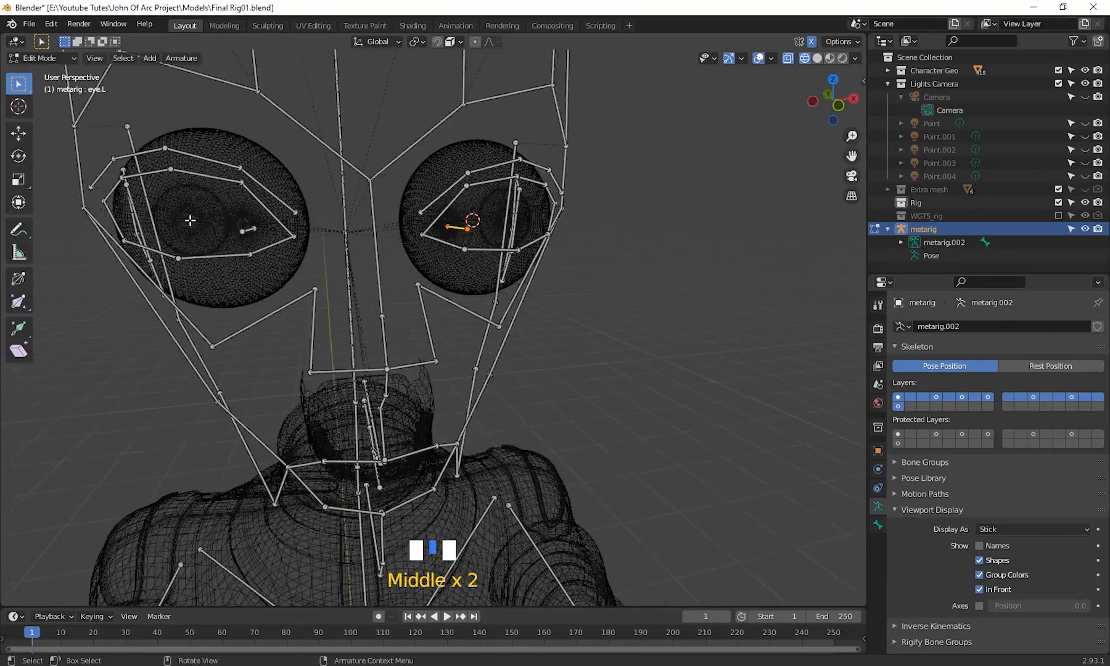
{"action": "middle_click_drag", "start_coordinate": [190, 221], "coordinate": [517, 264]}
{"action": "key", "text": "shift+s"}
{"action": "left_click", "coordinate": [514, 192]}
{"action": "scroll", "coordinate": [471, 368], "scroll_direction": "down", "scroll_amount": 10}
{"action": "key", "text": "shift+s"}
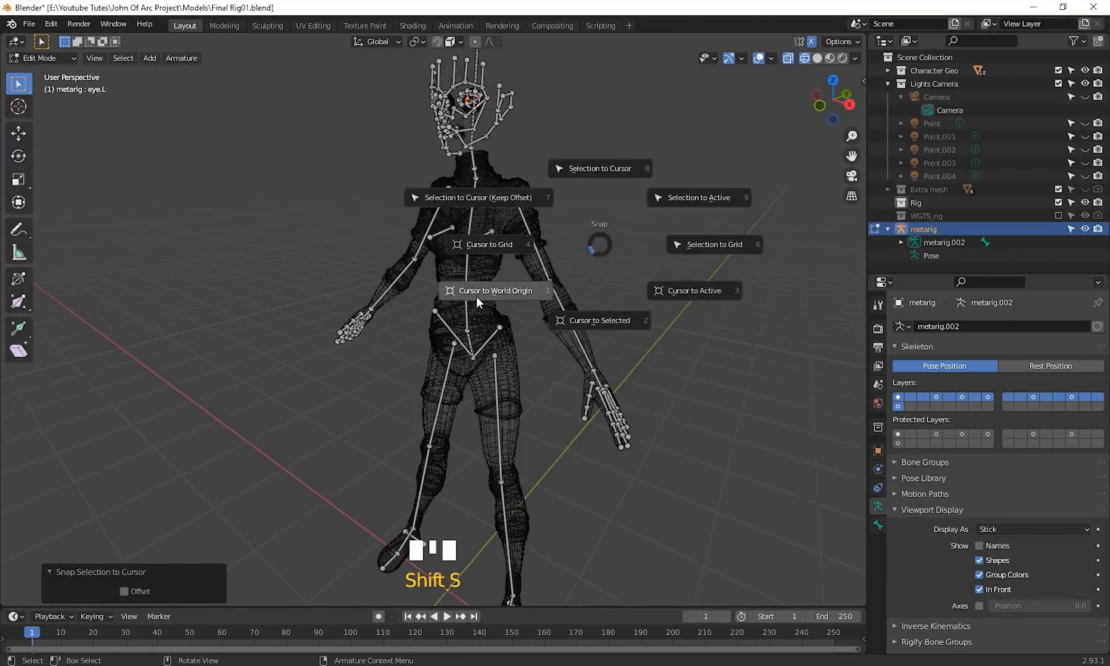
{"action": "left_click", "coordinate": [478, 302]}
{"action": "key", "text": "Tab"}
- Generate the Rigify control rig from the metarig
{"action": "left_click", "coordinate": [461, 198]}
{"action": "left_click", "coordinate": [429, 127]}
{"action": "scroll", "coordinate": [1023, 610], "scroll_direction": "down", "scroll_amount": 14}
{"action": "left_click", "coordinate": [1022, 611]}
{"action": "scroll", "coordinate": [666, 383], "scroll_direction": "up", "scroll_amount": 2}
{"action": "middle_click_drag", "start_coordinate": [657, 374], "coordinate": [642, 365]}
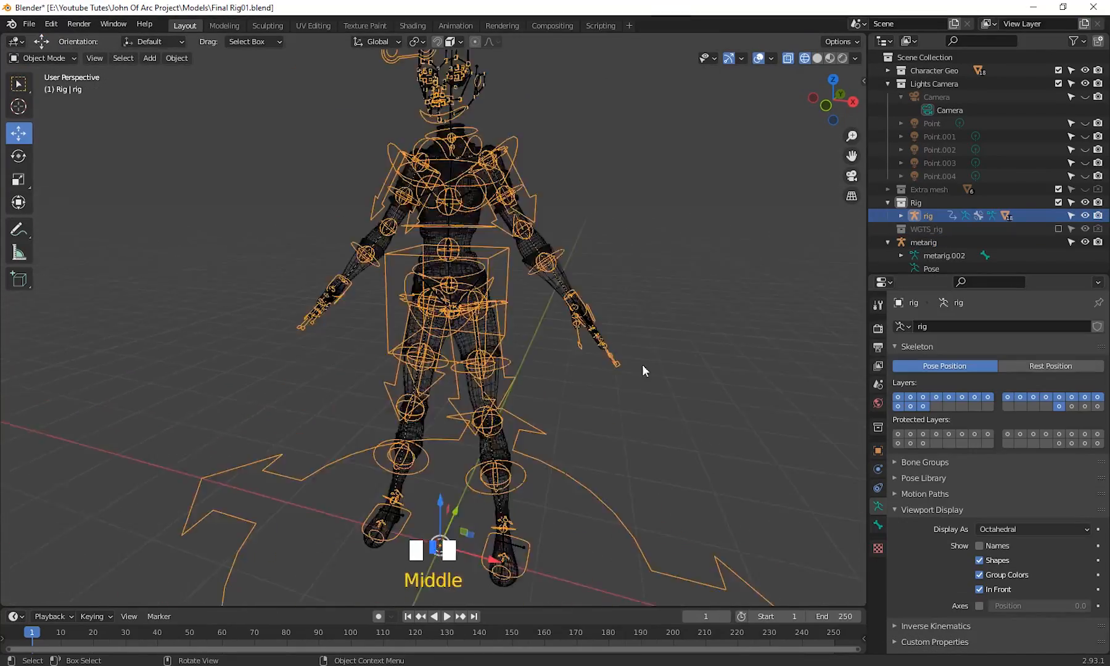
- Find the head mesh in the Character Geo collection and rename it from Tangue to Head
{"action": "key", "text": "shift+z"}
{"action": "middle_click_drag", "start_coordinate": [608, 191], "coordinate": [540, 253], "text": "shift"}
{"action": "left_click", "coordinate": [888, 71]}
{"action": "scroll", "coordinate": [962, 220], "scroll_direction": "up", "scroll_amount": 3}
{"action": "left_click", "coordinate": [935, 216]}
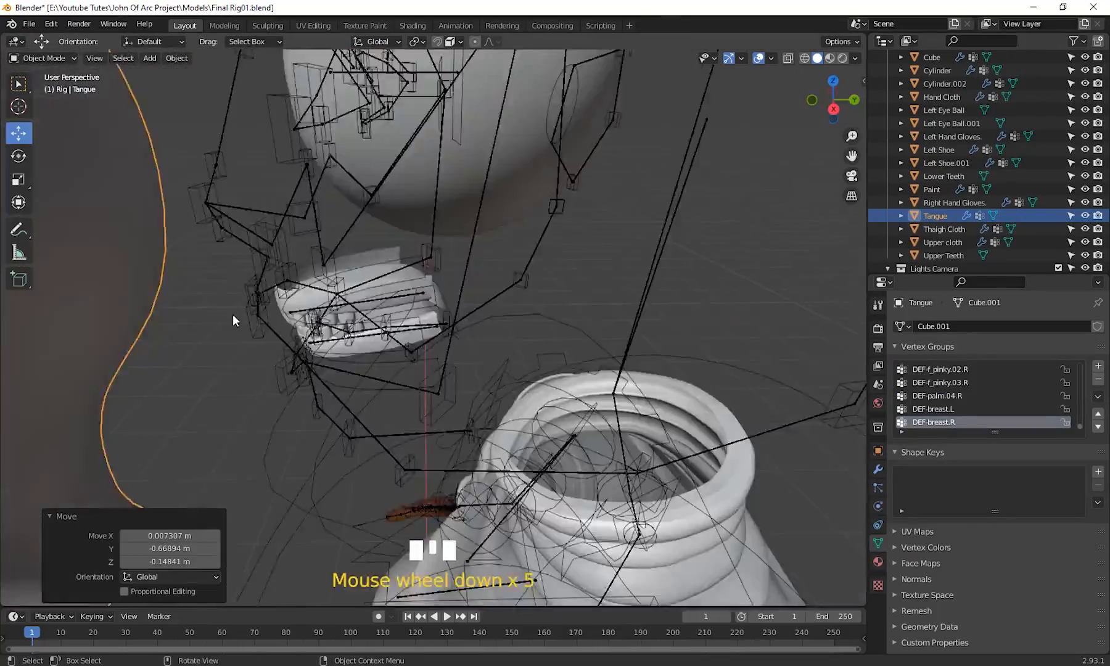
{"action": "double_click", "coordinate": [935, 154]}
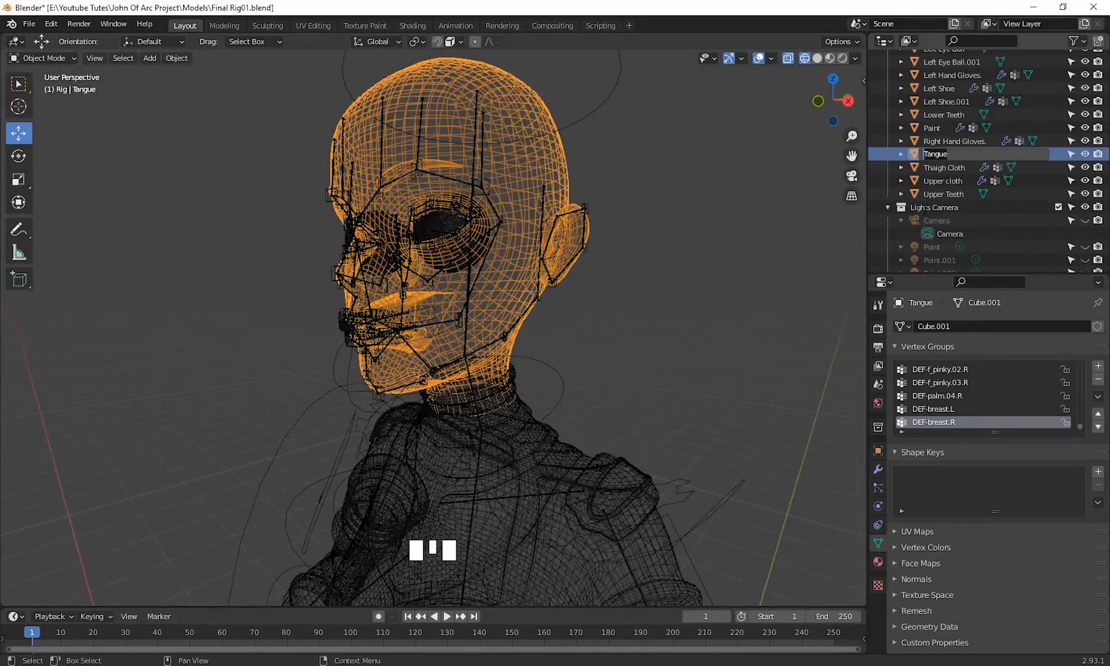
{"action": "type", "text": "Head"}
{"action": "key", "text": "Return"}
- Select the head, body and clothing meshes together with the rig and parent them with automatic weights
{"action": "scroll", "coordinate": [632, 364], "scroll_direction": "down", "scroll_amount": 5}
{"action": "key", "text": "shift+z"}
{"action": "middle_click_drag", "start_coordinate": [493, 346], "coordinate": [399, 200], "text": "shift"}
{"action": "scroll", "coordinate": [939, 199], "scroll_direction": "down", "scroll_amount": 5}
{"action": "middle_click_drag", "start_coordinate": [534, 505], "coordinate": [530, 419], "text": "shift"}
{"action": "scroll", "coordinate": [551, 354], "scroll_direction": "up", "scroll_amount": 3}
{"action": "left_click", "coordinate": [551, 354], "text": "shift"}
{"action": "left_click", "coordinate": [542, 401], "text": "shift"}
{"action": "scroll", "coordinate": [513, 124], "scroll_direction": "up", "scroll_amount": 4}
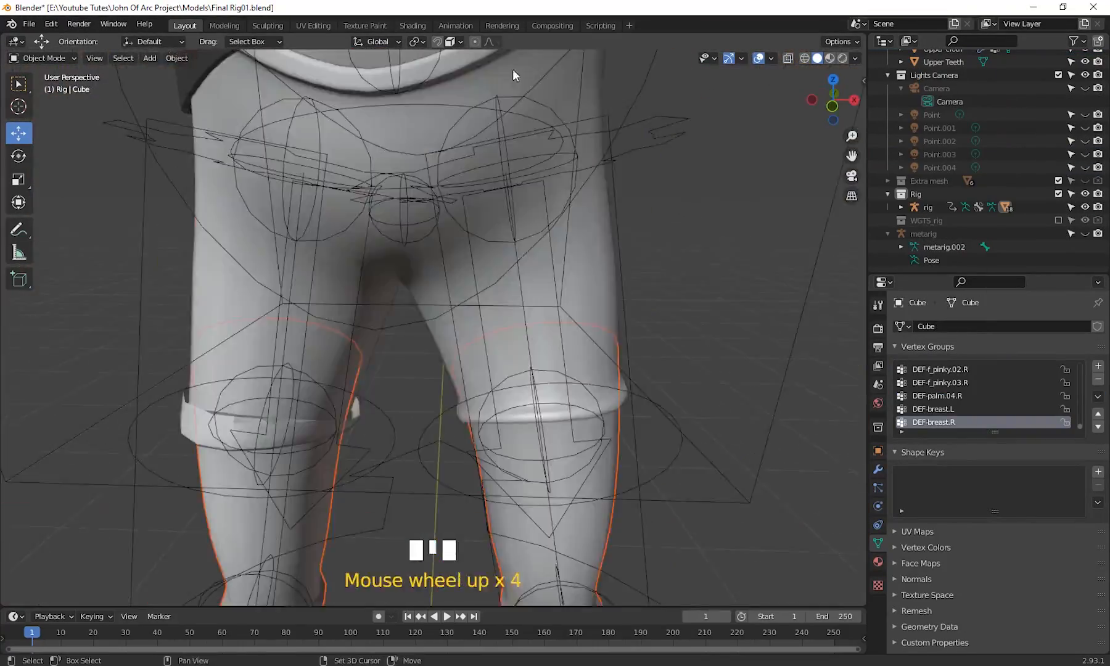
{"action": "left_click", "coordinate": [513, 69], "text": "shift"}
{"action": "middle_click_drag", "start_coordinate": [513, 69], "coordinate": [509, 401], "text": "shift"}
{"action": "left_click", "coordinate": [93, 487], "text": "shift"}
{"action": "middle_click_drag", "start_coordinate": [525, 216], "coordinate": [436, 380], "text": "shift"}
{"action": "left_click", "coordinate": [426, 290], "text": "shift"}
{"action": "scroll", "coordinate": [469, 346], "scroll_direction": "down", "scroll_amount": 4}
{"action": "scroll", "coordinate": [481, 382], "scroll_direction": "down", "scroll_amount": 3}
{"action": "left_click", "coordinate": [564, 495], "text": "shift"}
{"action": "key", "text": "ctrl+p"}
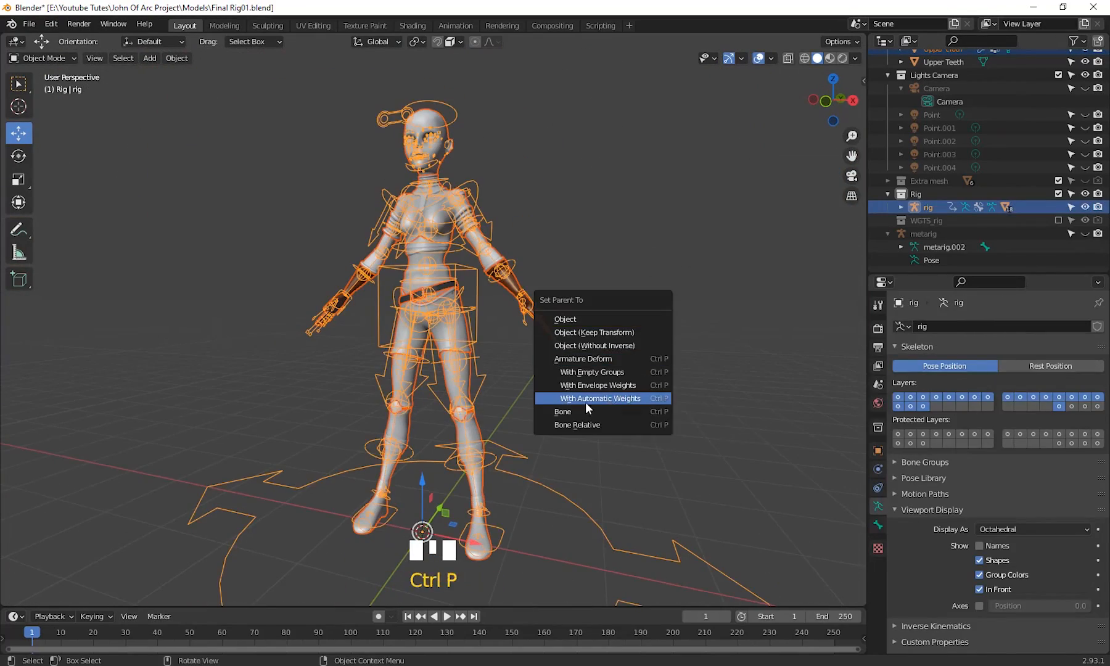
{"action": "left_click", "coordinate": [611, 399]}
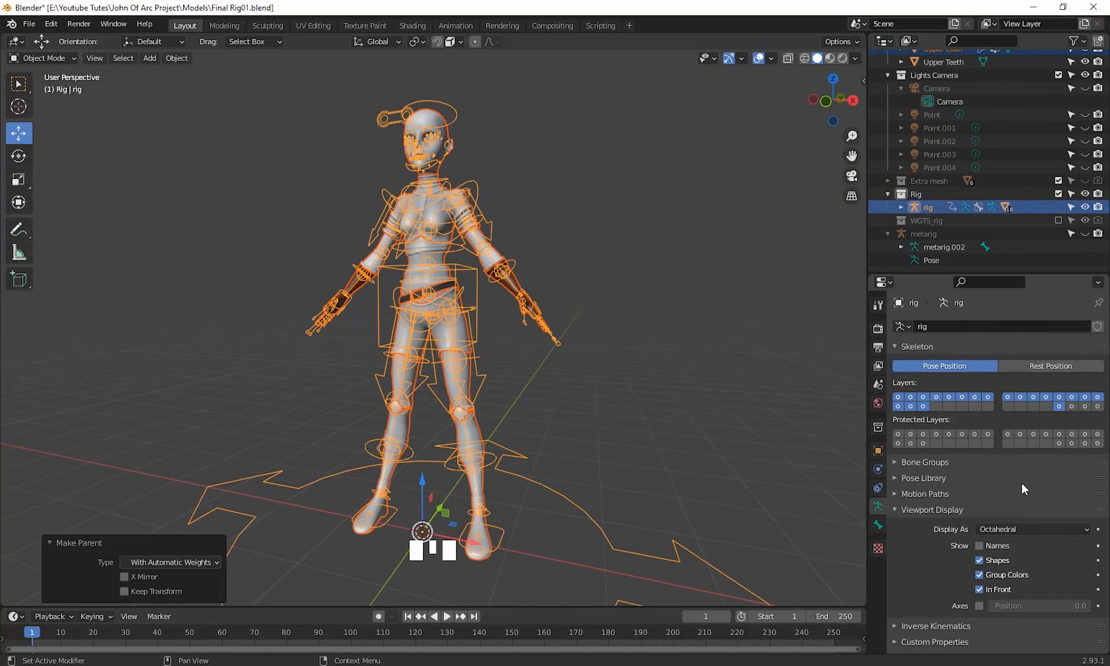
- Put the rig in Pose Mode and test the mouth by rotating the jaw master control 31.6° about X
{"action": "middle_click_drag", "start_coordinate": [555, 345], "coordinate": [556, 395], "text": "shift"}
{"action": "scroll", "coordinate": [556, 370], "scroll_direction": "down", "scroll_amount": 3}
{"action": "left_click", "coordinate": [530, 401]}
{"action": "left_click", "coordinate": [44, 59]}
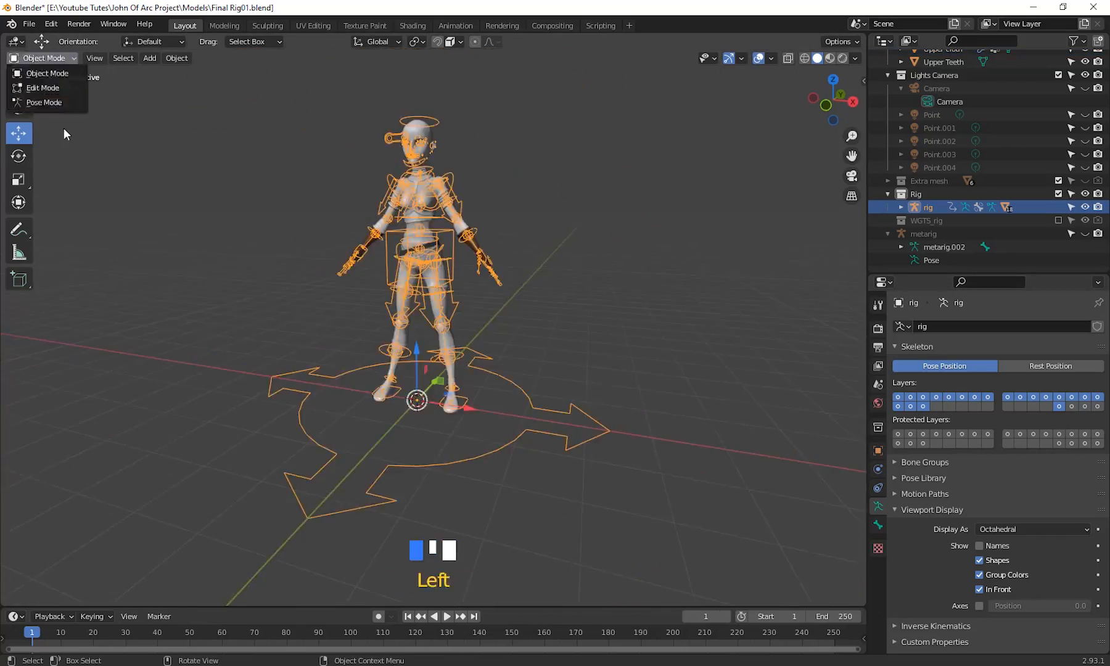
{"action": "left_click", "coordinate": [43, 102]}
{"action": "scroll", "coordinate": [469, 395], "scroll_direction": "up", "scroll_amount": 5}
{"action": "middle_click_drag", "start_coordinate": [469, 370], "coordinate": [521, 448], "text": "shift"}
{"action": "scroll", "coordinate": [514, 399], "scroll_direction": "up", "scroll_amount": 4}
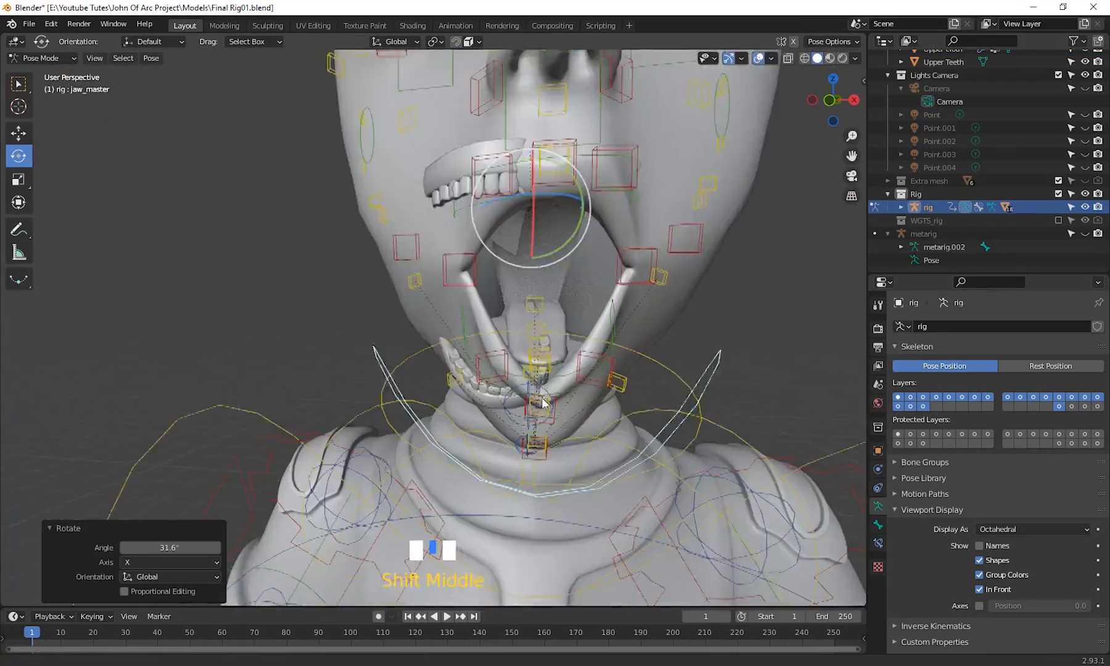
- Undo the jaw rotation and return the rig to Object Mode
{"action": "scroll", "coordinate": [543, 404], "scroll_direction": "down", "scroll_amount": 5}
{"action": "key", "text": "ctrl+z"}
{"action": "middle_click_drag", "start_coordinate": [543, 404], "coordinate": [589, 422], "text": "shift"}
{"action": "scroll", "coordinate": [548, 297], "scroll_direction": "down", "scroll_amount": 3}
{"action": "left_click", "coordinate": [45, 59]}
{"action": "left_click", "coordinate": [44, 73]}
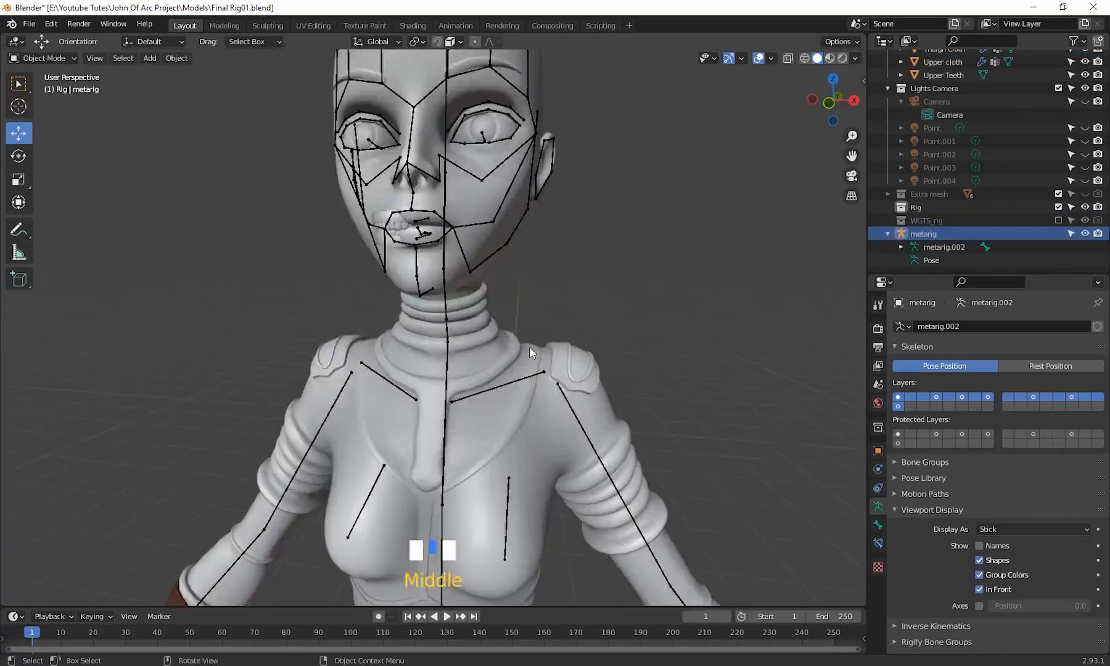
- Straighten the upper and lower teeth to 0° rotation, centre them on the face and fit them inside the mouth
{"action": "scroll", "coordinate": [542, 344], "scroll_direction": "down", "scroll_amount": 3}
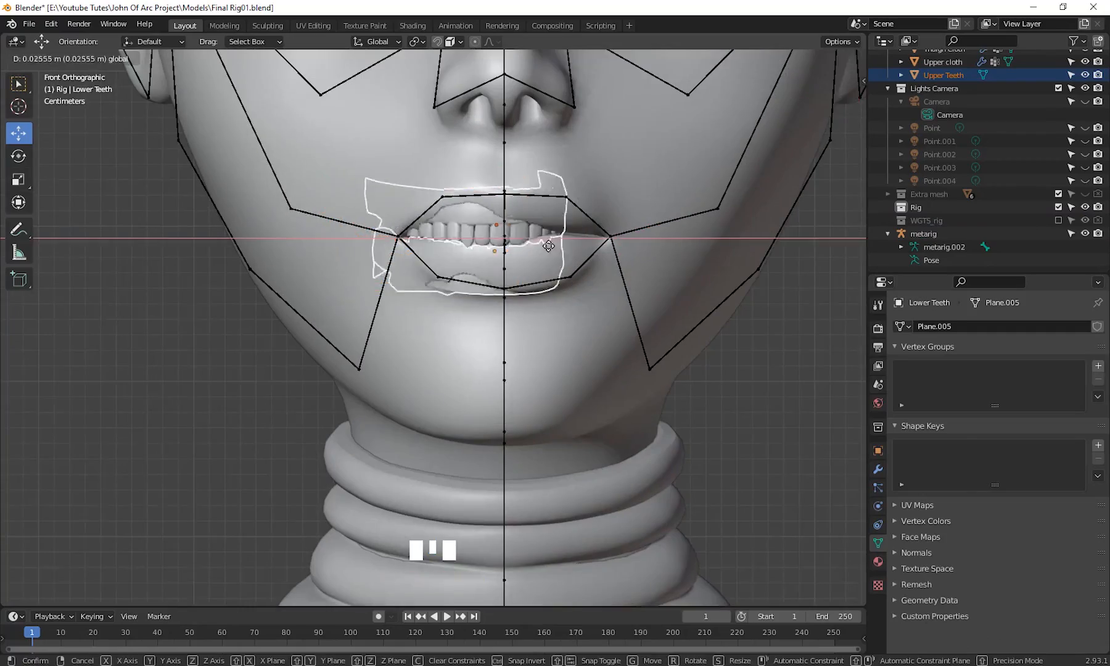
{"action": "left_click", "coordinate": [1025, 366]}
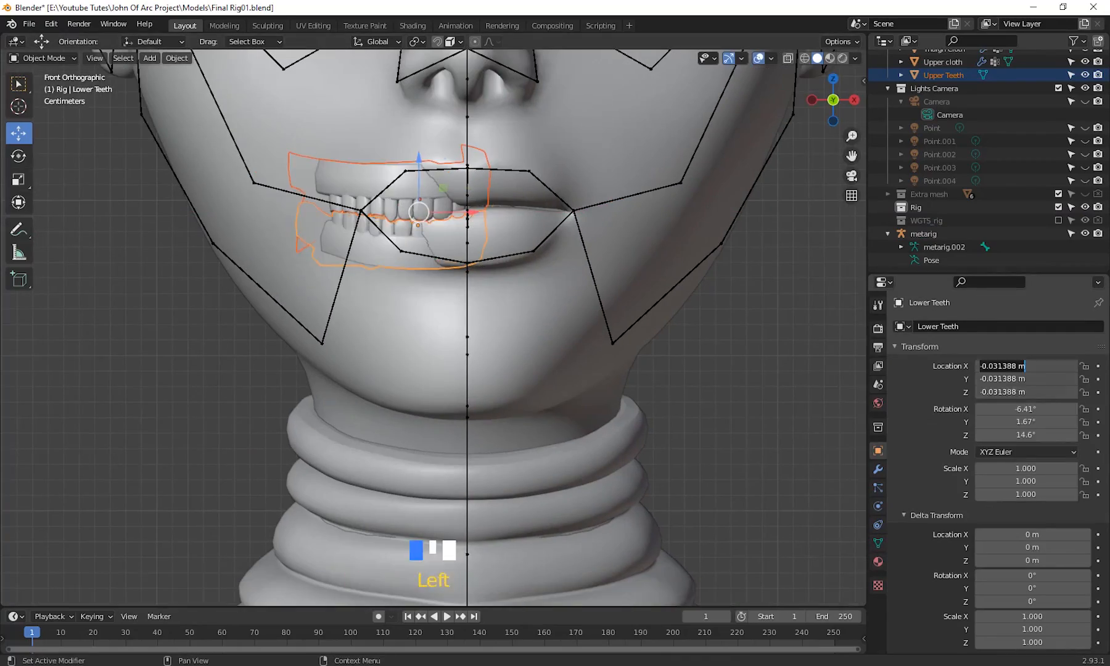
{"action": "key", "text": "Return"}
{"action": "key", "text": "KP_Decimal"}
{"action": "middle_click_drag", "start_coordinate": [629, 427], "coordinate": [596, 334]}
{"action": "scroll", "coordinate": [555, 336], "scroll_direction": "up", "scroll_amount": 5}
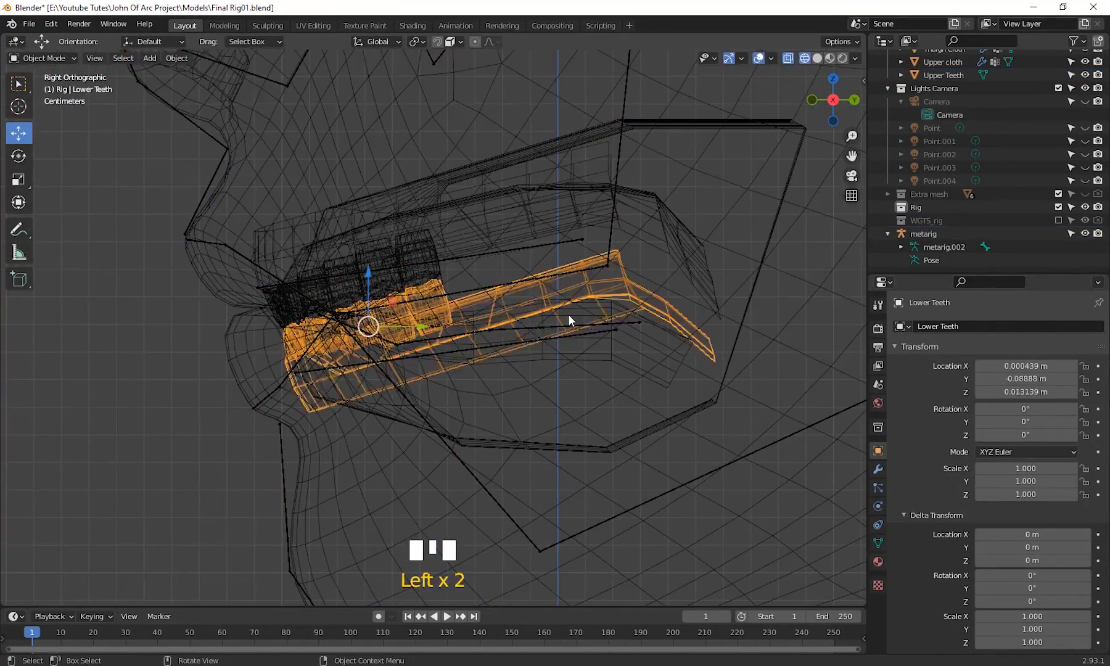
{"action": "left_click_drag", "start_coordinate": [365, 321], "coordinate": [389, 278]}
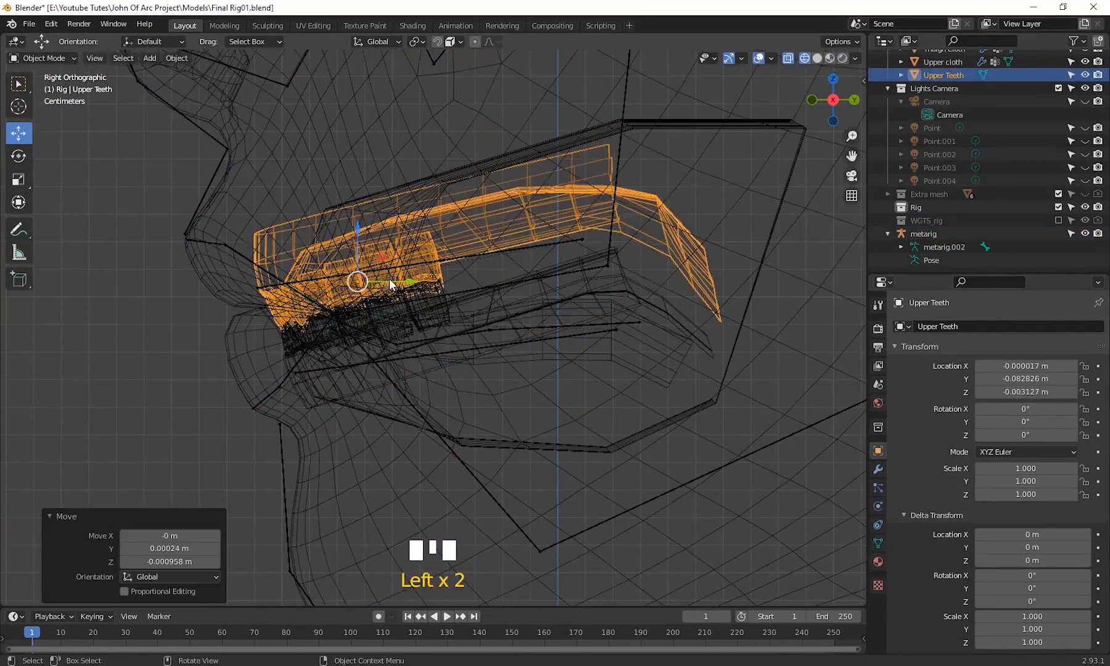
- Move the metarig's teeth bones onto the repositioned teeth and generate the control rig again
{"action": "left_click", "coordinate": [589, 286], "text": "shift"}
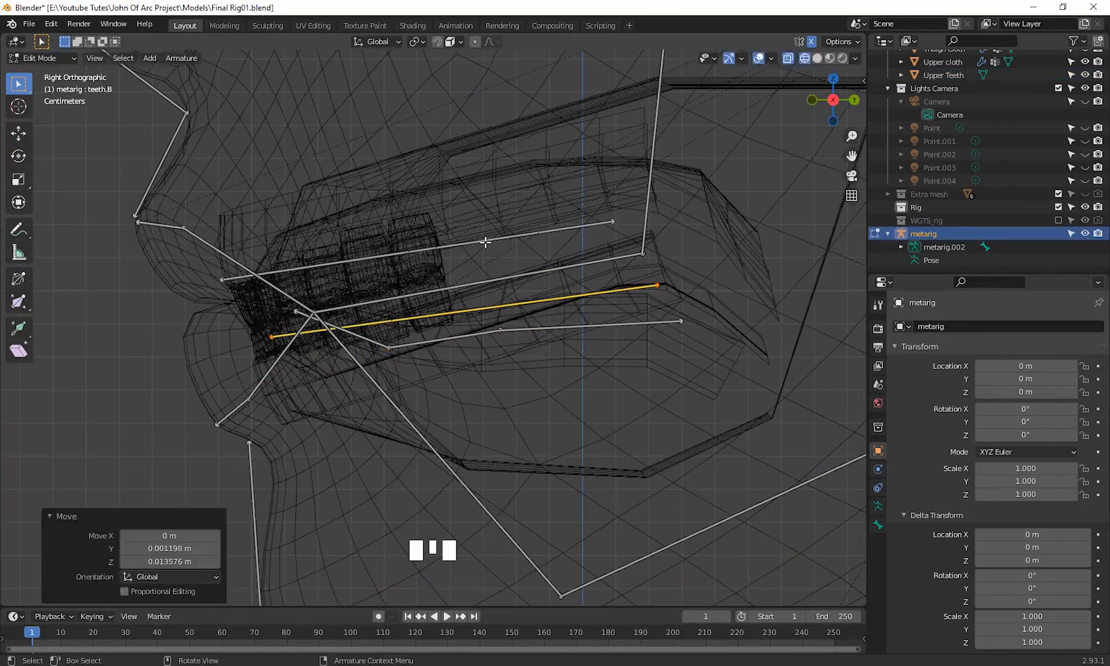
{"action": "left_click", "coordinate": [485, 242]}
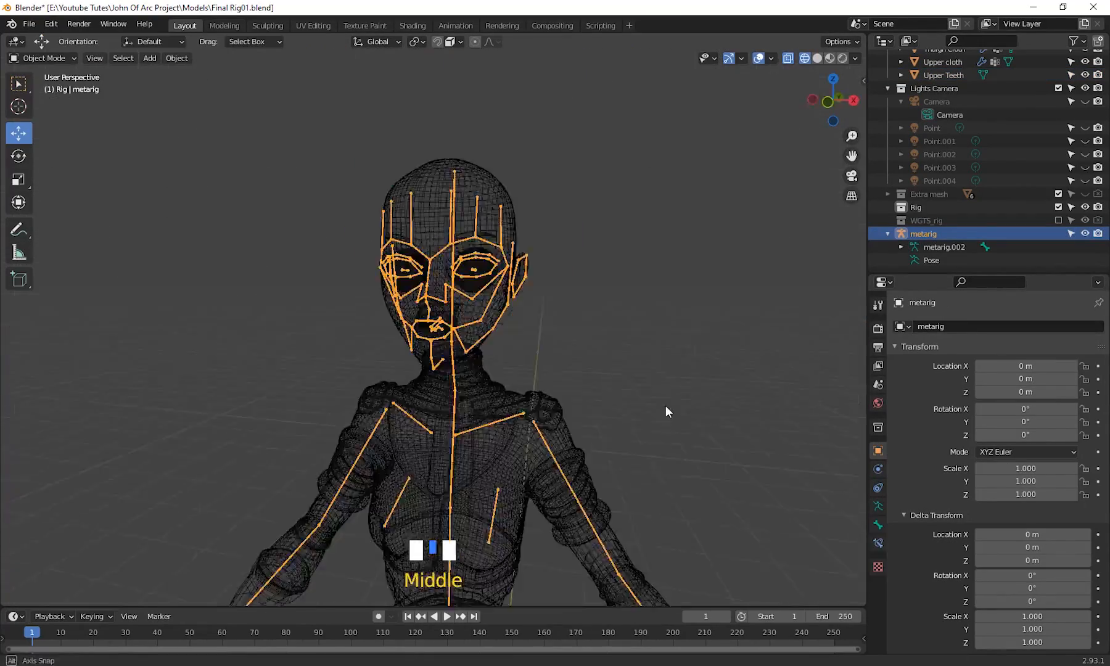
{"action": "left_click", "coordinate": [878, 506]}
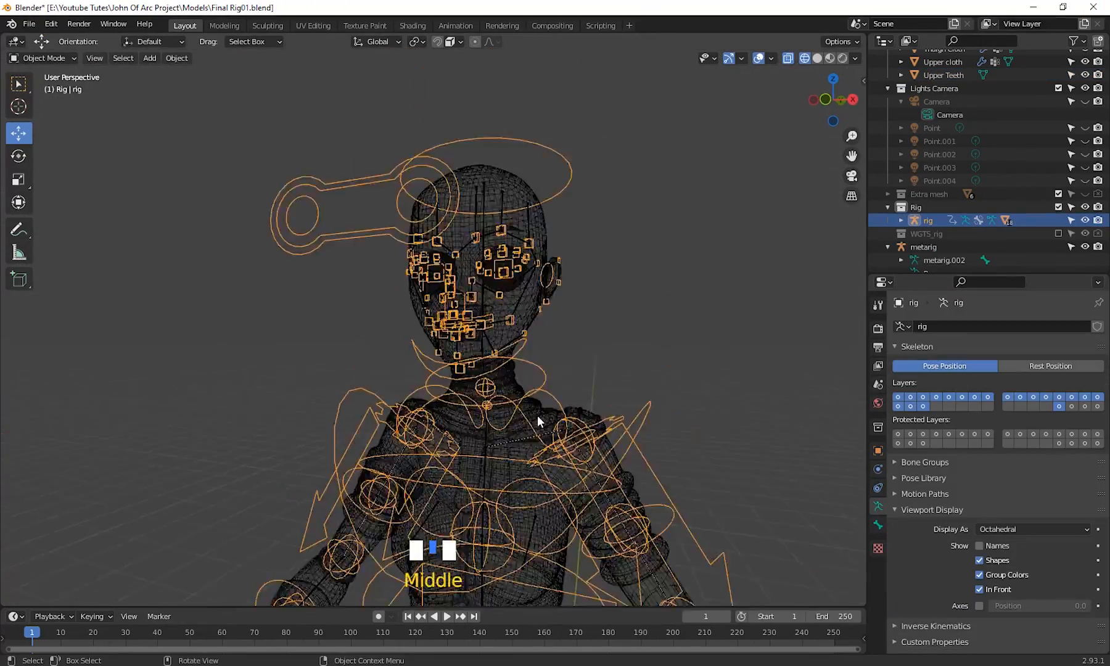
- Parent the head mesh to the rig with automatic weights and hide the metarig
{"action": "scroll", "coordinate": [566, 457], "scroll_direction": "up", "scroll_amount": 2}
{"action": "key", "text": "ctrl+p"}
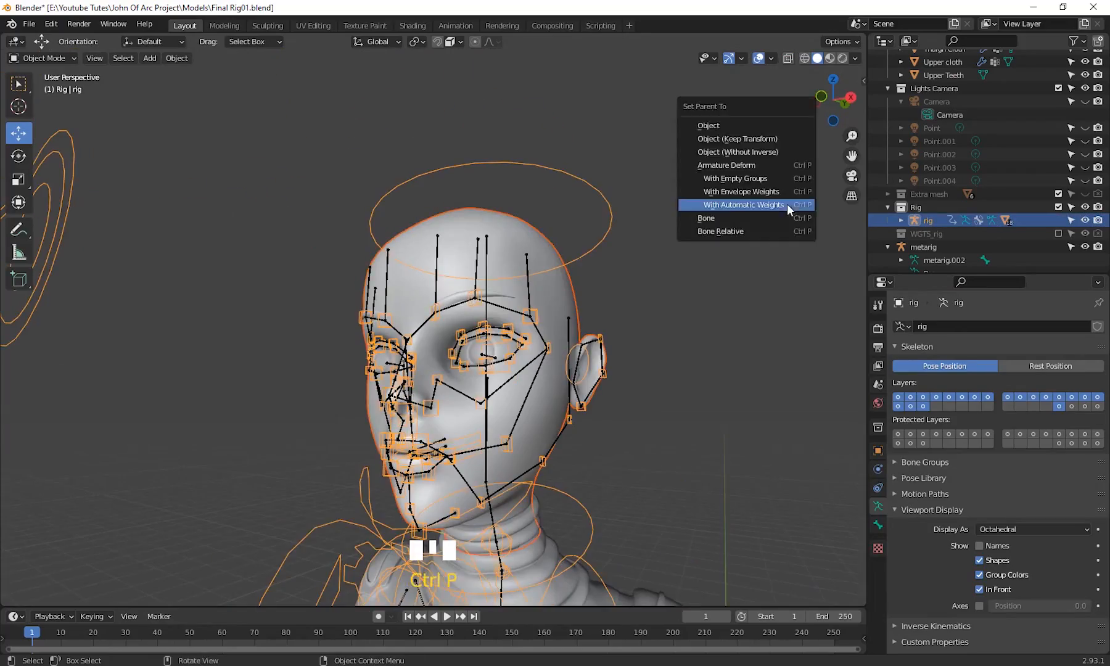
{"action": "left_click", "coordinate": [1086, 247]}
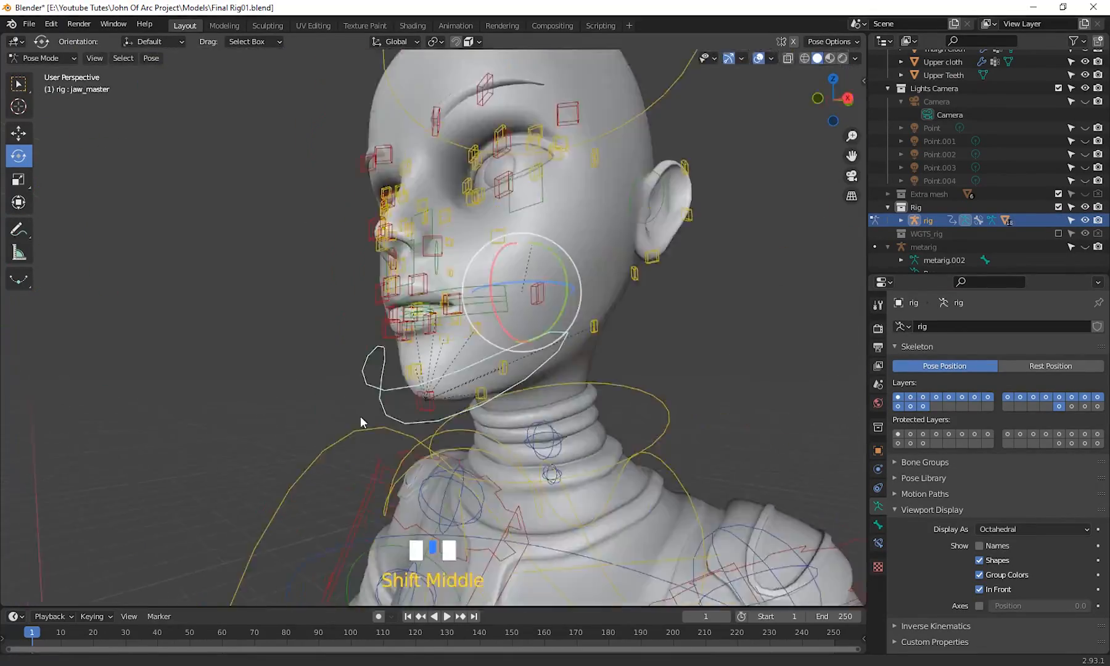
- Rotate the jaw master control 12.4° about X to check the lips against the teeth
{"action": "middle_click_drag", "start_coordinate": [360, 416], "coordinate": [430, 463], "text": "shift"}
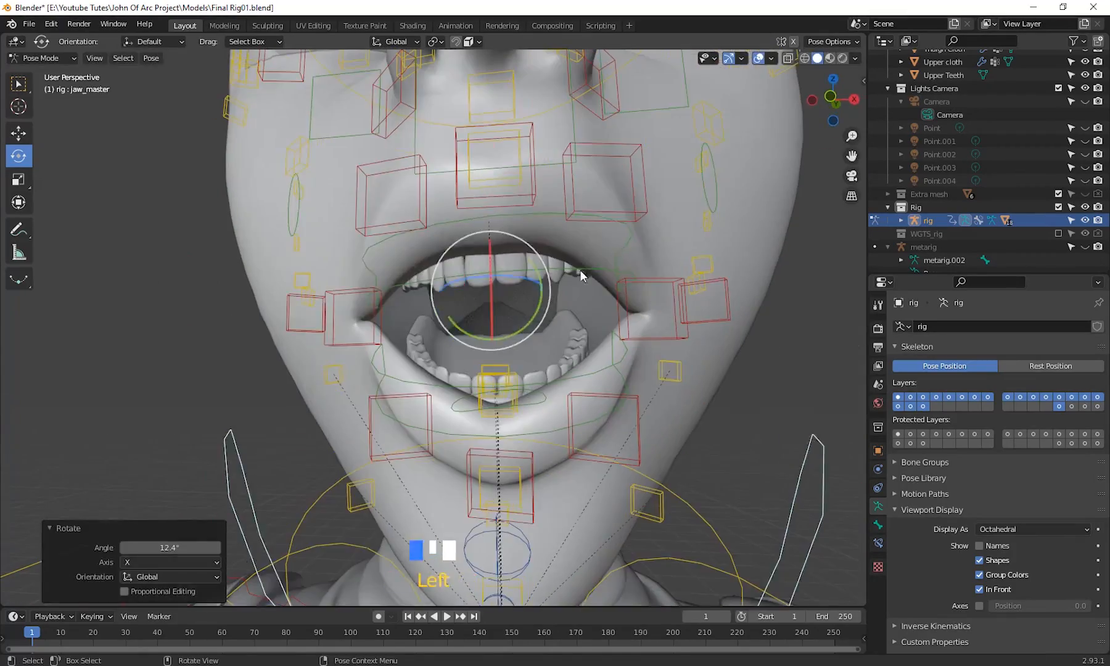
{"action": "key", "text": "g"}
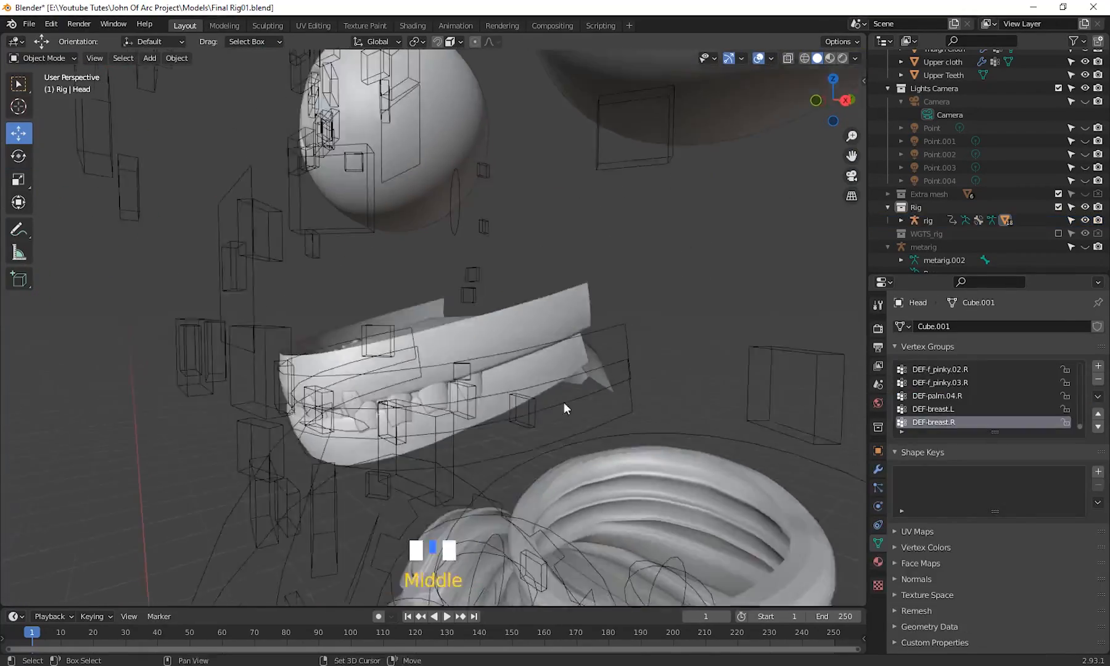
- Parent the upper teeth to the rig's teeth.T bone and the lower teeth to the teeth.B bone
{"action": "middle_click_drag", "start_coordinate": [564, 402], "coordinate": [551, 431], "text": "shift"}
{"action": "double_click", "coordinate": [637, 315]}
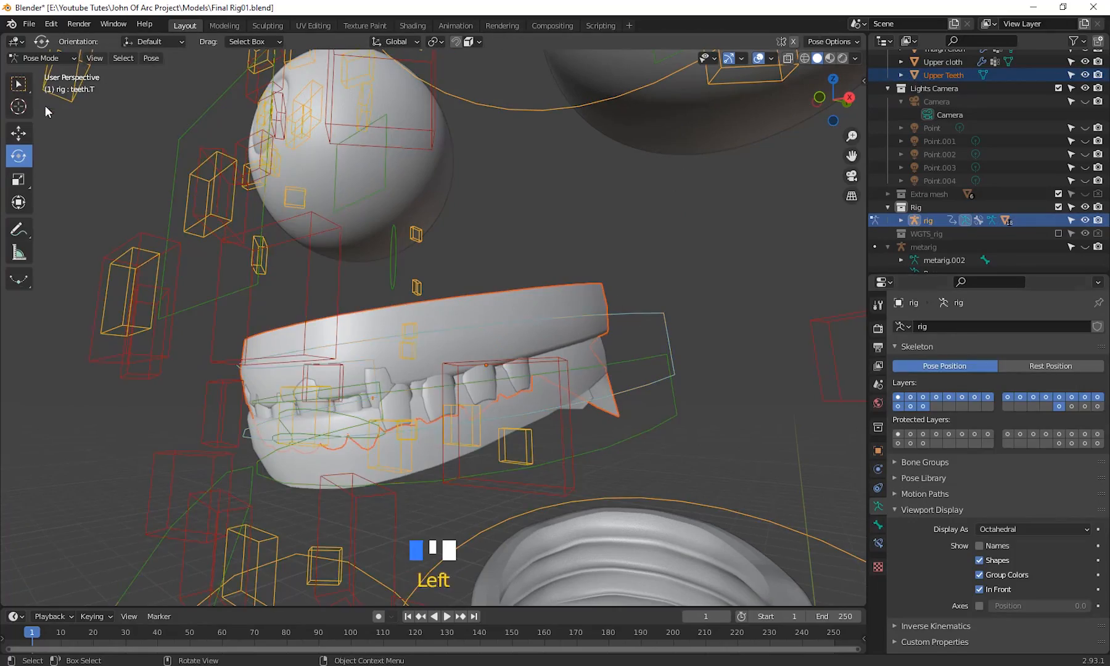
{"action": "key", "text": "ctrl+p"}
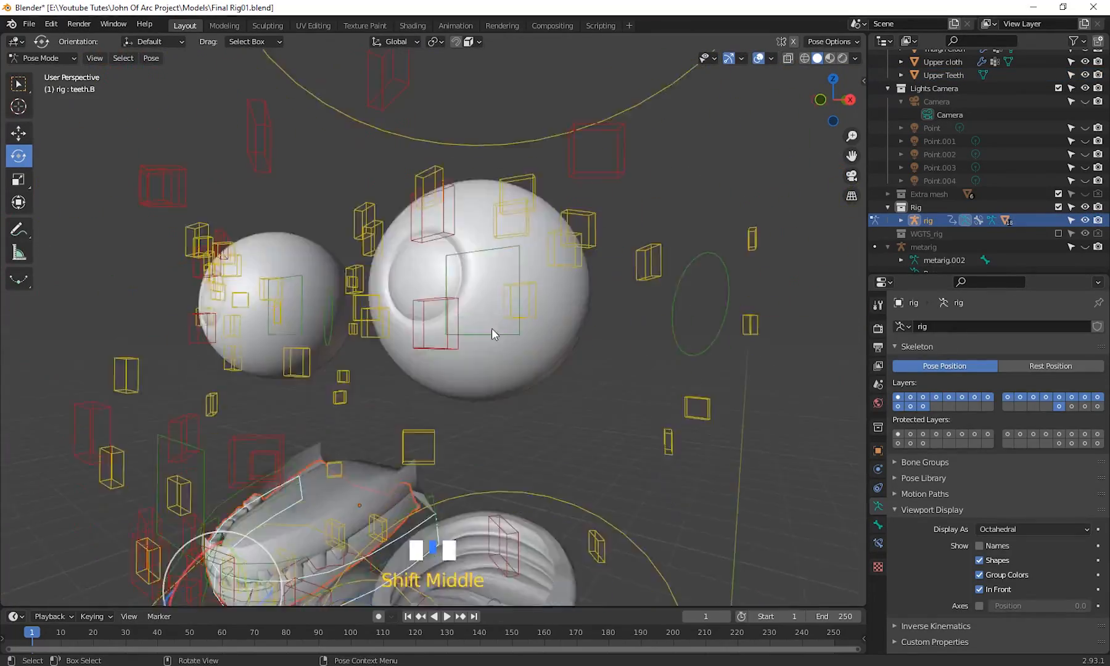
- Show the rig's hidden mechanism and deformation bone layers to pick the bone that drives the left eyeball
{"action": "middle_click_drag", "start_coordinate": [492, 329], "coordinate": [381, 266], "text": "shift"}
{"action": "left_click", "coordinate": [929, 404]}
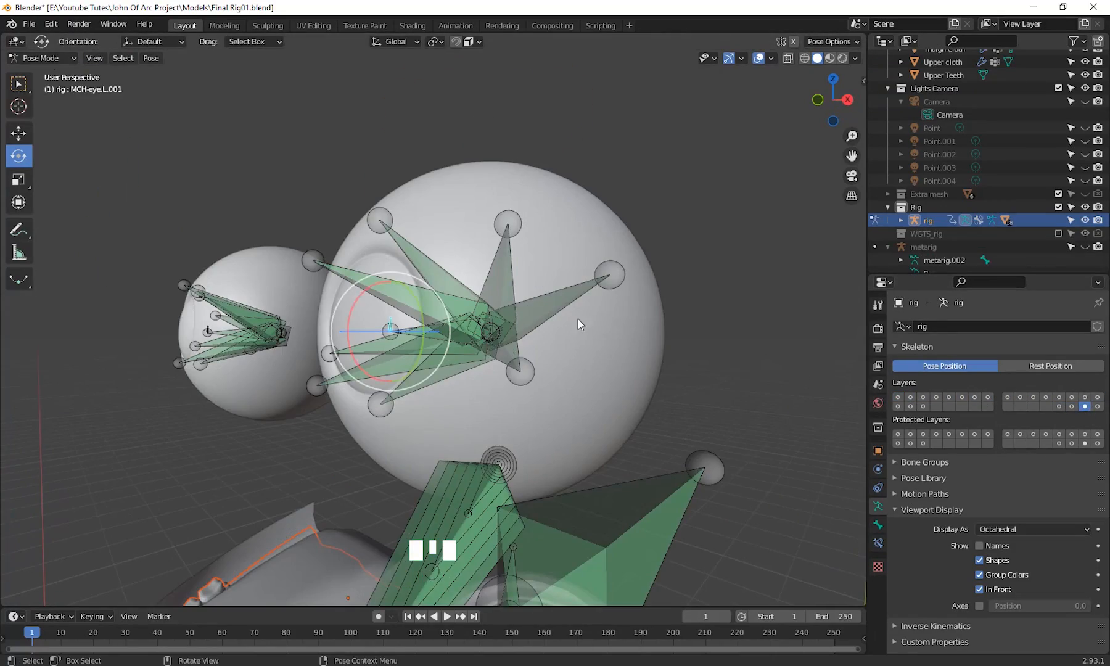
{"action": "left_click", "coordinate": [1072, 407]}
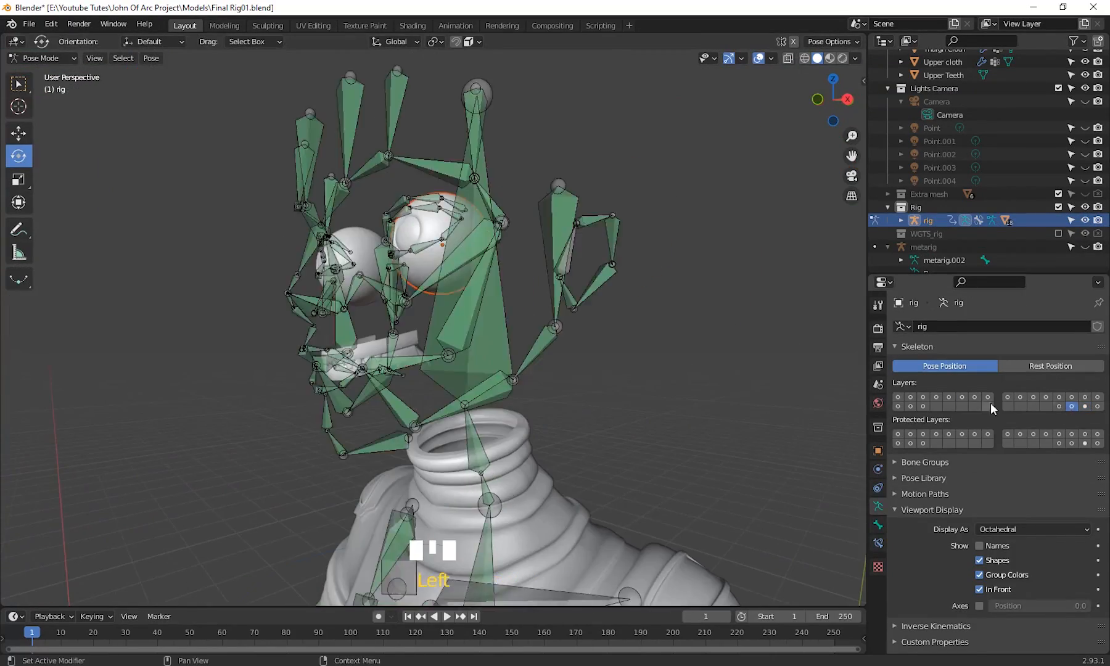
- Show only the rig's first bone layer and try moving the eyes control to test the gaze
{"action": "left_click", "coordinate": [898, 397]}
{"action": "key", "text": "g"}
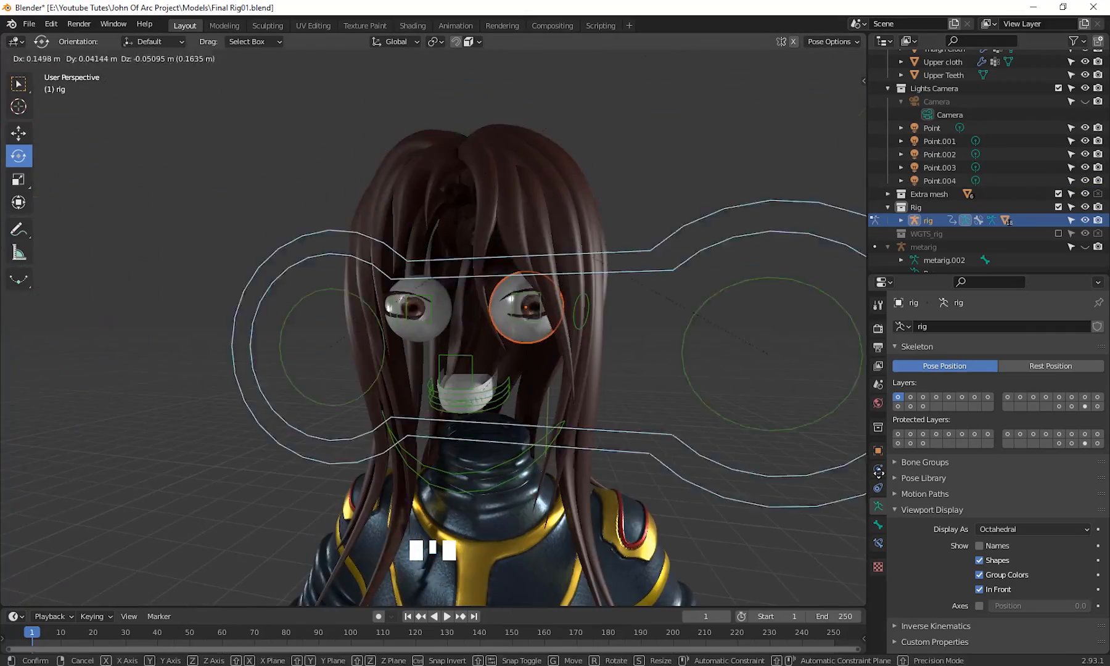
{"action": "key", "text": "ctrl+z"}
- Show the Head mesh, enlarge the outliner to list all the scene objects, and hide the Extra mesh collection
{"action": "scroll", "coordinate": [994, 232], "scroll_direction": "down", "scroll_amount": 2}
{"action": "scroll", "coordinate": [994, 232], "scroll_direction": "up", "scroll_amount": 9}
{"action": "left_click", "coordinate": [1086, 153]}
{"action": "middle_click_drag", "start_coordinate": [555, 370], "coordinate": [580, 399], "text": "shift"}
{"action": "left_click_drag", "start_coordinate": [957, 274], "coordinate": [958, 515]}
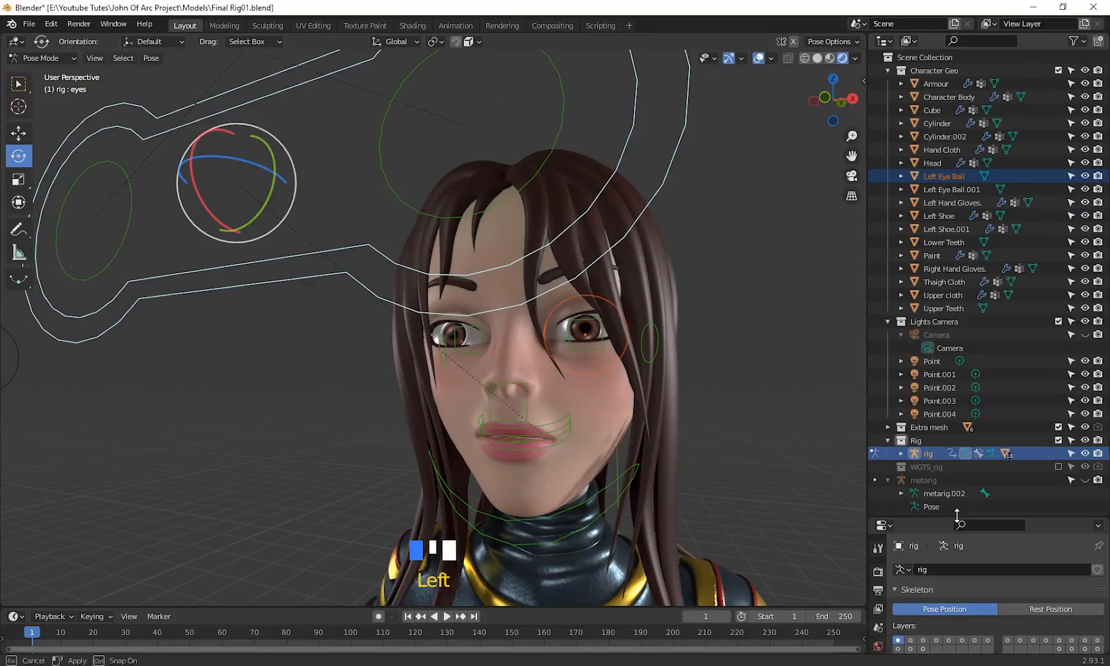
{"action": "left_click", "coordinate": [1086, 426]}
- Try opening the mouth by rotating the jaw master control, and undo the rotation
{"action": "left_click", "coordinate": [535, 520]}
{"action": "left_click_drag", "start_coordinate": [535, 394], "coordinate": [536, 456]}
{"action": "scroll", "coordinate": [555, 395], "scroll_direction": "up", "scroll_amount": 5}
{"action": "middle_click_drag", "start_coordinate": [574, 444], "coordinate": [456, 425], "text": "shift"}
{"action": "key", "text": "ctrl+z"}
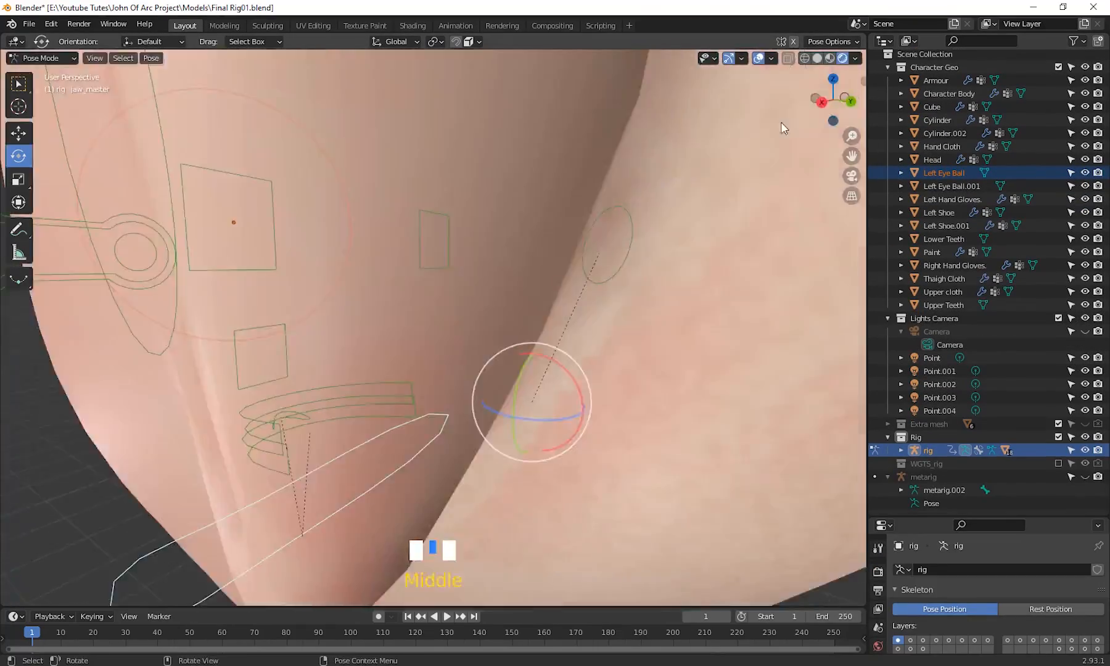
- Switch to solid shading and move a linked part inside the mouth in the mesh's edit mode
{"action": "left_click", "coordinate": [817, 58]}
{"action": "middle_click_drag", "start_coordinate": [555, 345], "coordinate": [510, 394]}
{"action": "key", "text": "ctrl+Tab"}
{"action": "left_click", "coordinate": [555, 308]}
{"action": "key", "text": "Tab"}
{"action": "scroll", "coordinate": [649, 307], "scroll_direction": "up", "scroll_amount": 6}
{"action": "key", "text": "l"}
{"action": "mouse_move", "coordinate": [616, 370]}
{"action": "middle_mouse_down"}
{"action": "mouse_move", "coordinate": [525, 450]}
{"action": "mouse_move", "coordinate": [603, 478]}
{"action": "middle_mouse_up"}
{"action": "key", "text": "g"}
{"action": "scroll", "coordinate": [677, 361], "scroll_direction": "down", "scroll_amount": 8}
{"action": "key", "text": "Tab"}
- Try rotating the jaw master control in pose mode to check how the teeth and tongue follow
{"action": "key", "text": "ctrl+Tab"}
{"action": "left_click", "coordinate": [489, 385]}
{"action": "scroll", "coordinate": [493, 345], "scroll_direction": "up", "scroll_amount": 6}
{"action": "left_click_drag", "start_coordinate": [521, 262], "coordinate": [511, 254]}
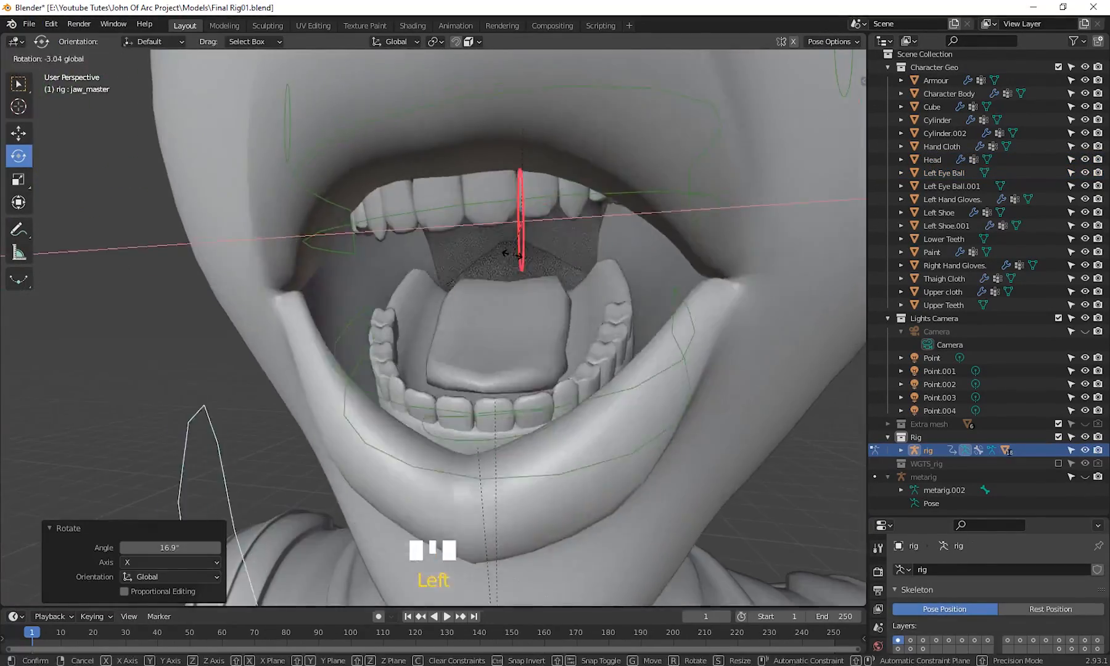
{"action": "scroll", "coordinate": [375, 256], "scroll_direction": "down", "scroll_amount": 8}
{"action": "left_click", "coordinate": [375, 256]}
{"action": "left_click", "coordinate": [412, 333]}
{"action": "scroll", "coordinate": [412, 334], "scroll_direction": "up", "scroll_amount": 4}
{"action": "middle_click_drag", "start_coordinate": [493, 346], "coordinate": [395, 336]}
{"action": "scroll", "coordinate": [493, 346], "scroll_direction": "down", "scroll_amount": 4}
- Enlarge the properties editor, show the rig's item settings, and turn on the Face (Primary) layer
{"action": "left_click_drag", "start_coordinate": [963, 517], "coordinate": [962, 115]}
{"action": "left_click", "coordinate": [863, 81]}
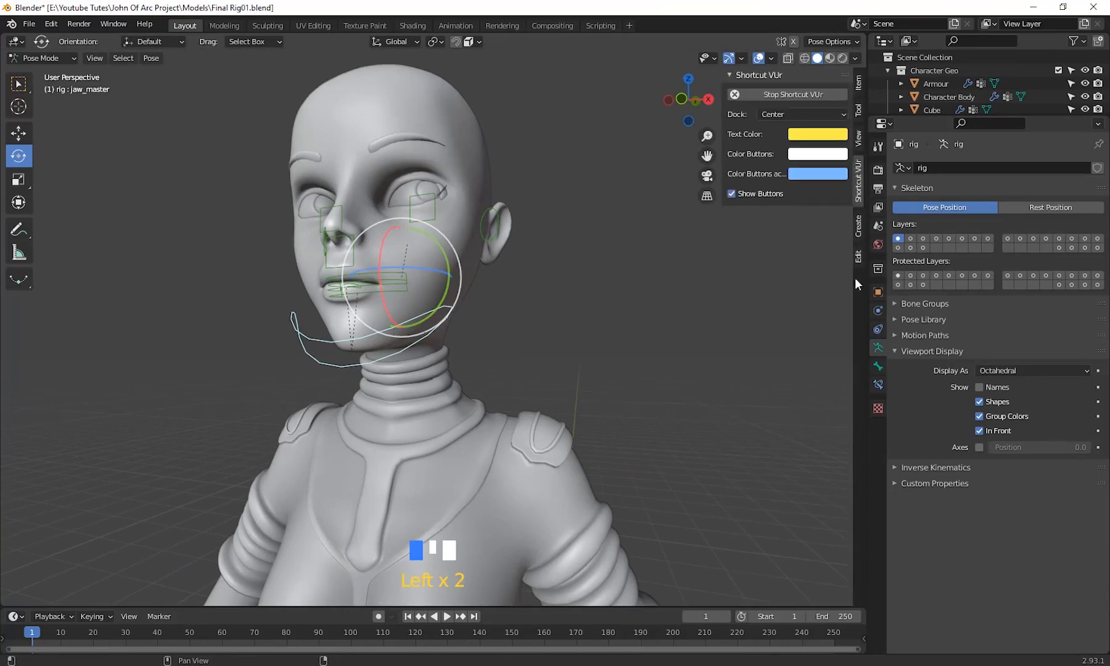
{"action": "left_click", "coordinate": [859, 82]}
{"action": "left_click", "coordinate": [755, 381]}
- Try moving several primary face controls to test the facial expressions
{"action": "scroll", "coordinate": [481, 327], "scroll_direction": "up", "scroll_amount": 4}
{"action": "left_click", "coordinate": [469, 361]}
{"action": "key", "text": "g"}
{"action": "left_click", "coordinate": [481, 345]}
{"action": "middle_click_drag", "start_coordinate": [397, 330], "coordinate": [462, 327]}
{"action": "left_click", "coordinate": [391, 409]}
{"action": "left_click", "coordinate": [481, 345]}
{"action": "key", "text": "g"}
{"action": "left_click", "coordinate": [312, 351], "text": "shift"}
{"action": "left_click", "coordinate": [454, 223]}
- Try moving the eyes control away from the face to test how the eyeballs follow
{"action": "scroll", "coordinate": [463, 327], "scroll_direction": "down", "scroll_amount": 5}
{"action": "left_click", "coordinate": [432, 339]}
{"action": "key", "text": "g"}
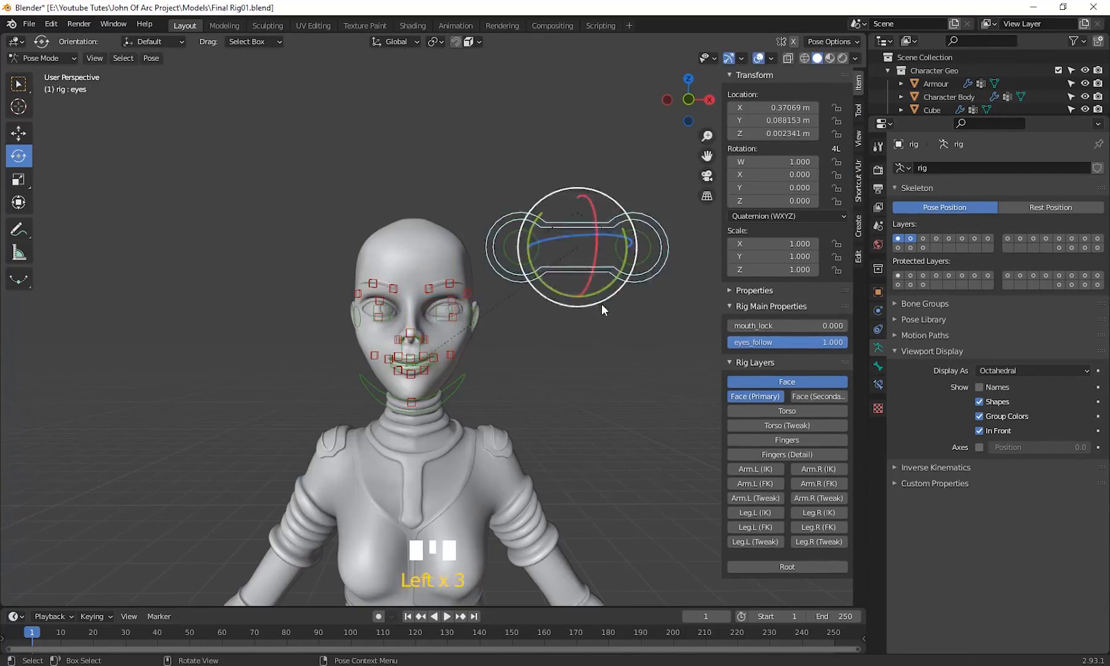
{"action": "key", "text": "g"}
{"action": "middle_click_drag", "start_coordinate": [530, 296], "coordinate": [605, 309]}
{"action": "middle_click_drag", "start_coordinate": [469, 296], "coordinate": [395, 339], "text": "shift"}
- Show the Face (Secondary) layer and try moving the left eye's upper lid control
{"action": "left_click", "coordinate": [824, 399]}
{"action": "left_click", "coordinate": [346, 280]}
{"action": "left_click", "coordinate": [484, 235]}
{"action": "key", "text": "g"}
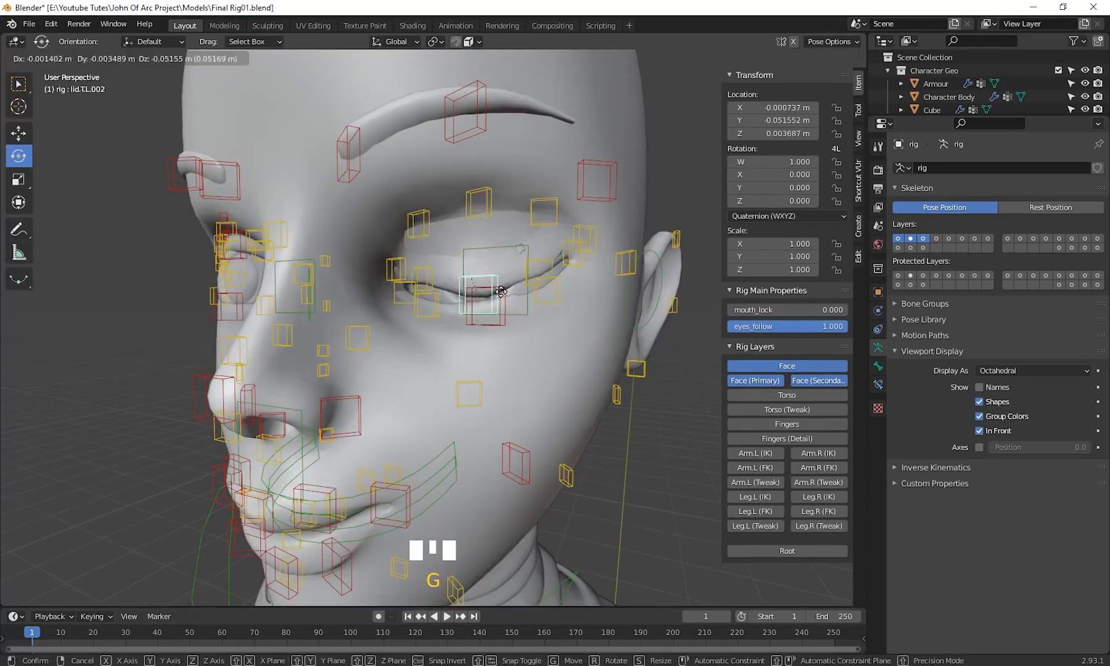
{"action": "right_click", "coordinate": [500, 292]}
{"action": "left_click", "coordinate": [340, 240]}
{"action": "key", "text": "g"}
{"action": "middle_click_drag", "start_coordinate": [592, 308], "coordinate": [541, 360], "text": "shift"}
- Show the Torso layer and try moving one of its controls
{"action": "left_click", "coordinate": [787, 395]}
{"action": "scroll", "coordinate": [541, 360], "scroll_direction": "up", "scroll_amount": 4}
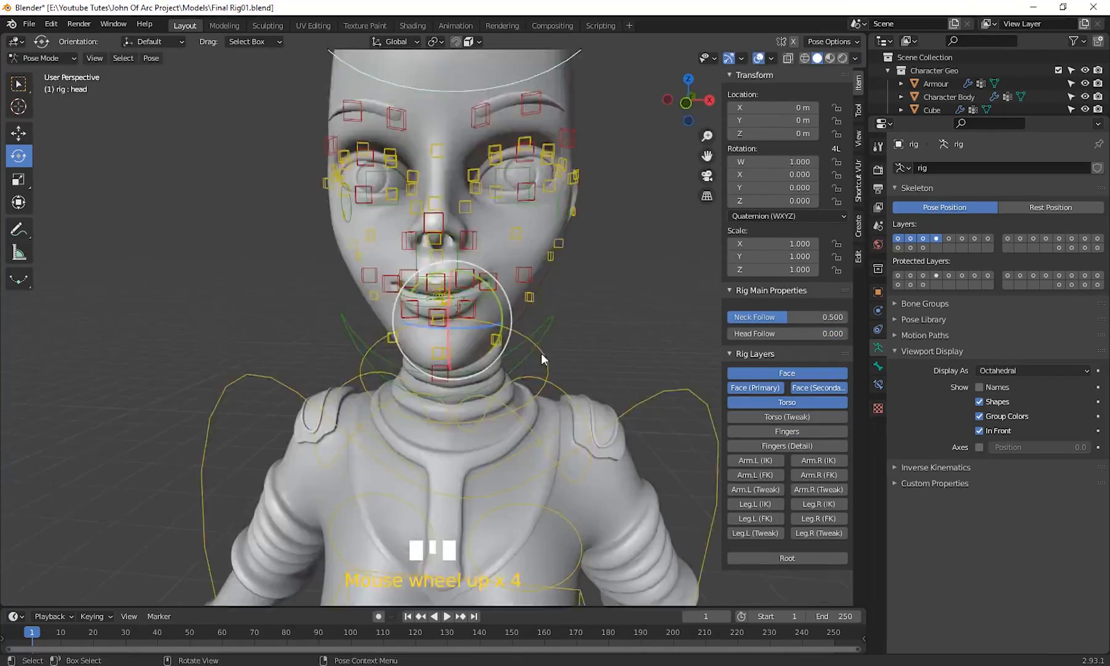
{"action": "scroll", "coordinate": [542, 360], "scroll_direction": "down", "scroll_amount": 5}
{"action": "left_click", "coordinate": [787, 418]}
{"action": "key", "text": "g"}
{"action": "middle_click_drag", "start_coordinate": [496, 389], "coordinate": [694, 443]}
- Try out further torso and finger control layers, leaving only Face (Secondary) and Torso shown
{"action": "left_click", "coordinate": [805, 421]}
{"action": "left_click", "coordinate": [802, 436]}
{"action": "middle_click_drag", "start_coordinate": [623, 277], "coordinate": [524, 395]}
{"action": "middle_click_drag", "start_coordinate": [524, 394], "coordinate": [533, 486], "text": "shift"}
{"action": "left_click", "coordinate": [383, 292]}
{"action": "left_click_drag", "start_coordinate": [432, 235], "coordinate": [435, 259]}
{"action": "left_click", "coordinate": [787, 381]}
{"action": "left_click", "coordinate": [787, 209]}
{"action": "left_click", "coordinate": [787, 179]}
{"action": "middle_click_drag", "start_coordinate": [593, 395], "coordinate": [632, 417]}
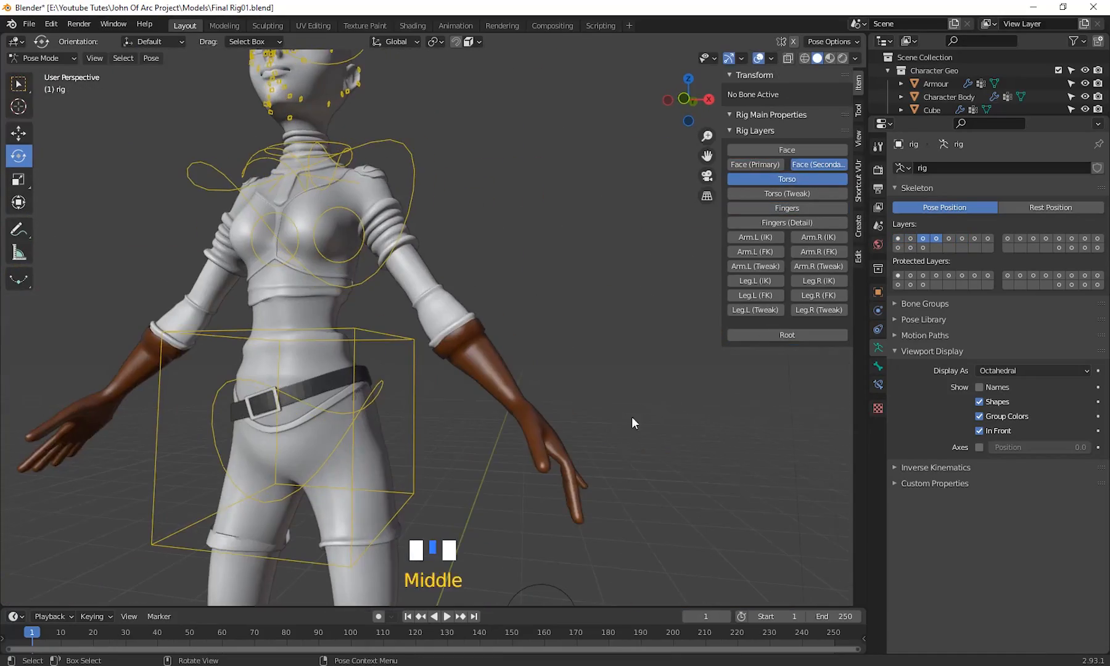
- Show each arm's IK layer in turn, try moving the left hand control, and hide both layers
{"action": "left_click", "coordinate": [756, 238]}
{"action": "left_click", "coordinate": [545, 493]}
{"action": "key", "text": "g"}
{"action": "left_click", "coordinate": [756, 498]}
{"action": "left_click", "coordinate": [817, 238]}
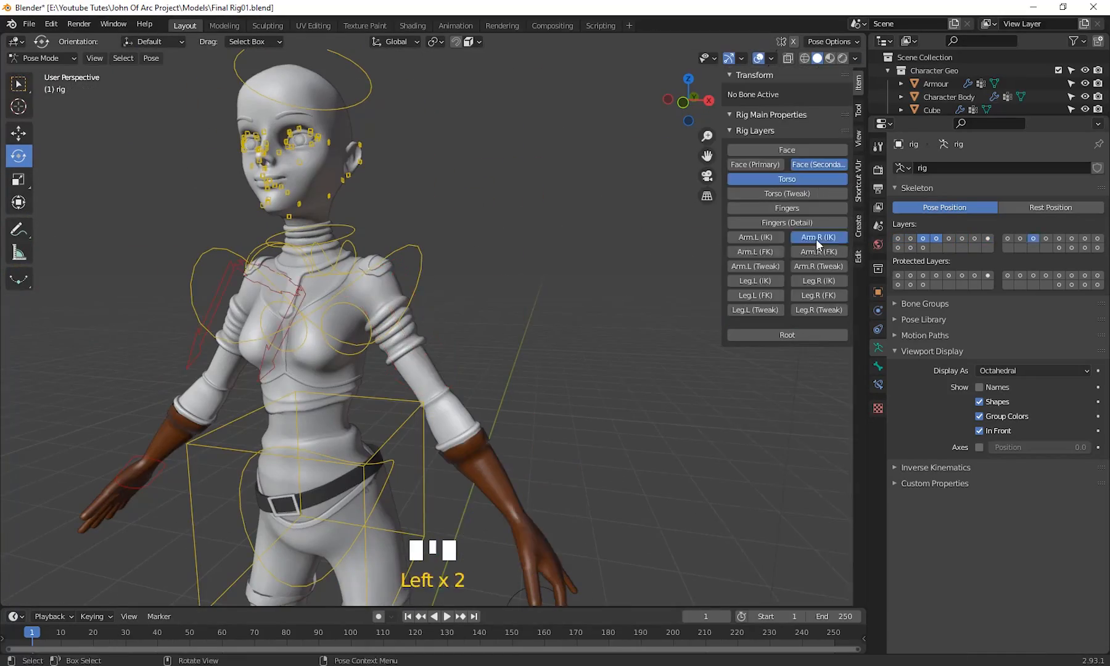
{"action": "left_click", "coordinate": [817, 238]}
- Show both arms' FK layers and set the left arm's FK Limb Follow and IK-FK (hand.L) to 1.000
{"action": "left_click", "coordinate": [818, 251]}
{"action": "left_click", "coordinate": [756, 252]}
{"action": "left_click", "coordinate": [467, 319]}
{"action": "scroll", "coordinate": [467, 319], "scroll_direction": "down", "scroll_amount": 2}
{"action": "left_click_drag", "start_coordinate": [753, 318], "coordinate": [842, 334]}
- Try rotating the left arm's FK controls, including the hand, and undo the rotation
{"action": "key", "text": "r"}
{"action": "middle_click_drag", "start_coordinate": [598, 346], "coordinate": [469, 321]}
{"action": "key", "text": "r"}
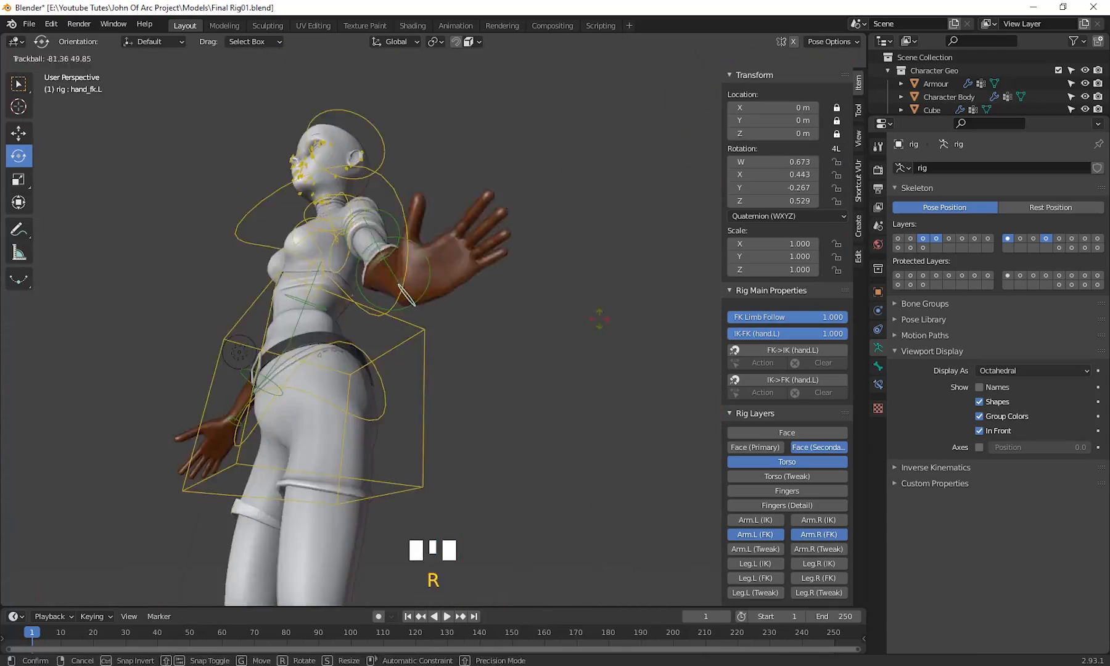
{"action": "key", "text": "ctrl+z"}
- Show the Leg.L (IK) layer and select the left toe and foot spin controls
{"action": "middle_click_drag", "start_coordinate": [395, 260], "coordinate": [412, 203], "text": "shift"}
{"action": "left_click", "coordinate": [755, 563]}
{"action": "left_click", "coordinate": [420, 432]}
{"action": "middle_click_drag", "start_coordinate": [425, 468], "coordinate": [507, 441]}
{"action": "scroll", "coordinate": [480, 497], "scroll_direction": "up", "scroll_amount": 3}
{"action": "left_click", "coordinate": [435, 461]}
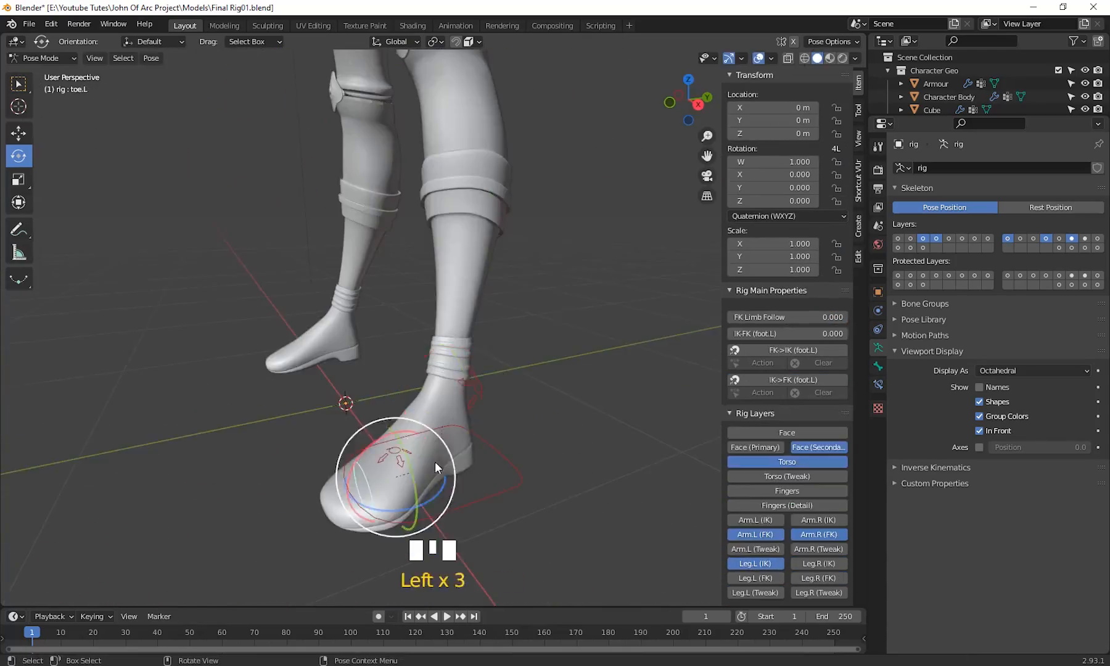
{"action": "left_click", "coordinate": [432, 444]}
{"action": "scroll", "coordinate": [432, 394], "scroll_direction": "down", "scroll_amount": 4}
- Hide the sidebar and examine the rigged face and the full character
{"action": "middle_click_drag", "start_coordinate": [506, 315], "coordinate": [648, 312]}
{"action": "scroll", "coordinate": [647, 312], "scroll_direction": "up", "scroll_amount": 3}
{"action": "scroll", "coordinate": [577, 370], "scroll_direction": "up", "scroll_amount": 6}
{"action": "middle_click_drag", "start_coordinate": [592, 277], "coordinate": [576, 435], "text": "shift"}
{"action": "key", "text": "n"}
{"action": "middle_click_drag", "start_coordinate": [697, 395], "coordinate": [617, 371]}
{"action": "middle_click_drag", "start_coordinate": [617, 370], "coordinate": [684, 333], "text": "shift"}
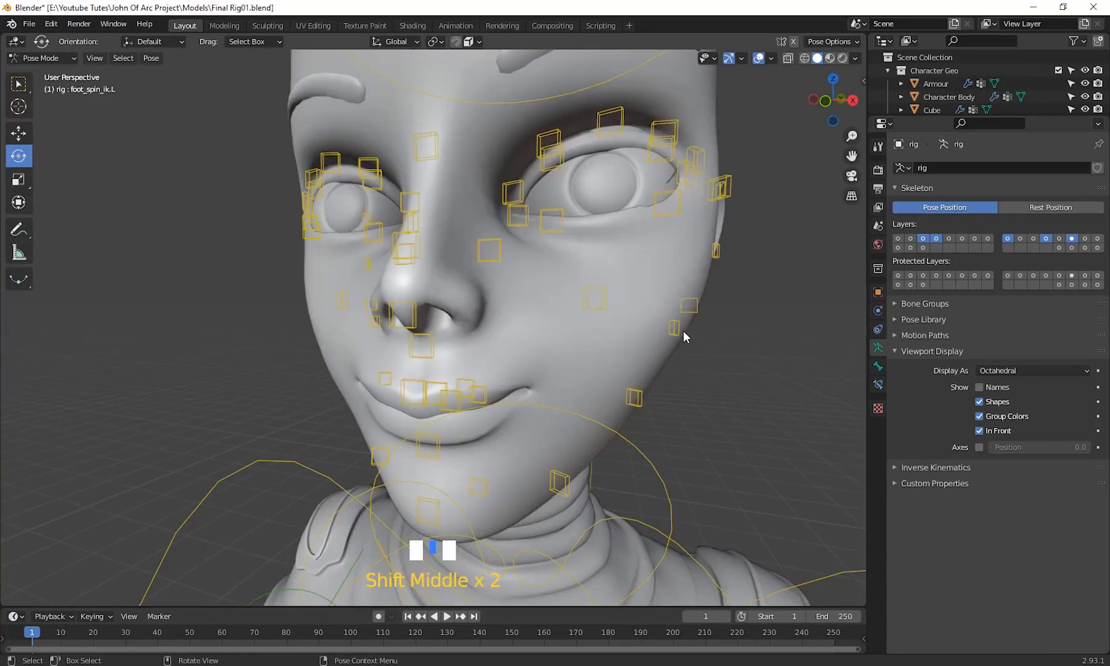
{"action": "scroll", "coordinate": [673, 348], "scroll_direction": "down", "scroll_amount": 6}
{"action": "scroll", "coordinate": [671, 342], "scroll_direction": "down", "scroll_amount": 3}
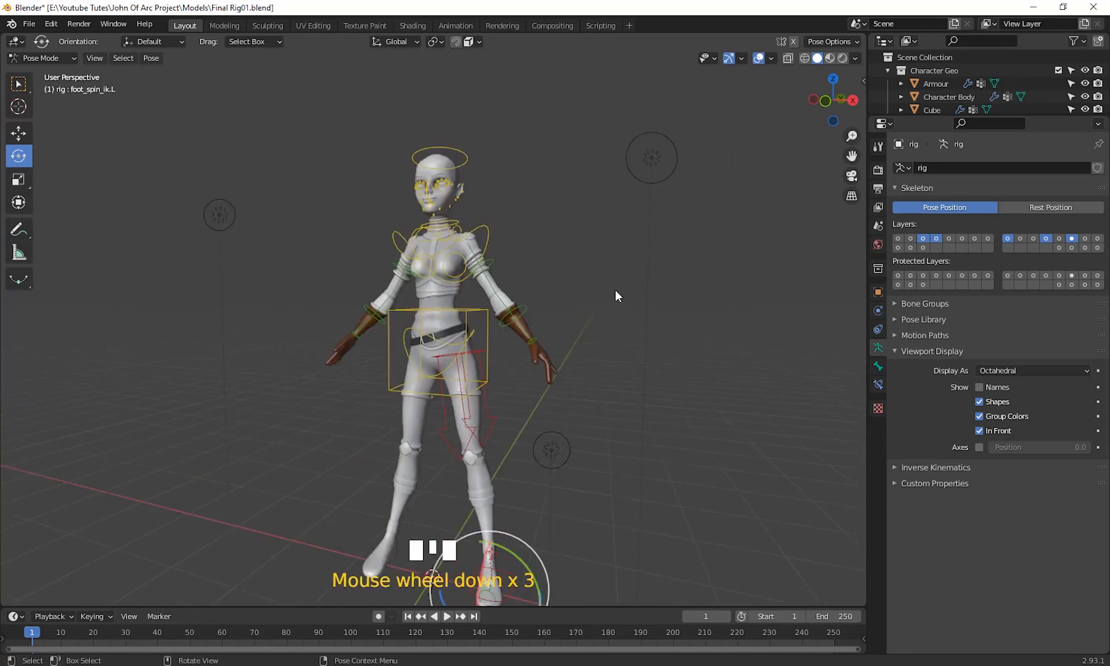
{"action": "middle_click_drag", "start_coordinate": [617, 295], "coordinate": [638, 345]}
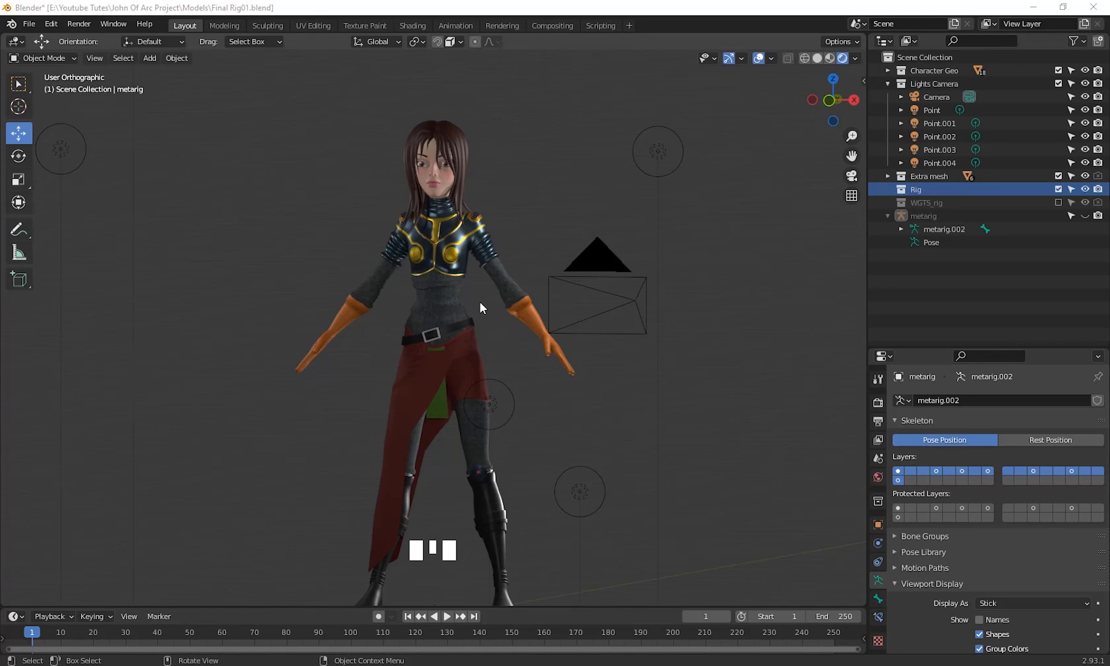
- Hide the Extra mesh collection with the character's hair and skirt cloth
{"action": "middle_click_drag", "start_coordinate": [645, 401], "coordinate": [480, 344]}
{"action": "scroll", "coordinate": [480, 344], "scroll_direction": "up", "scroll_amount": 2}
{"action": "scroll", "coordinate": [480, 339], "scroll_direction": "up", "scroll_amount": 3}
{"action": "middle_click_drag", "start_coordinate": [548, 238], "coordinate": [604, 364], "text": "shift"}
{"action": "scroll", "coordinate": [611, 366], "scroll_direction": "up", "scroll_amount": 2}
{"action": "middle_click_drag", "start_coordinate": [627, 372], "coordinate": [574, 404], "text": "shift"}
{"action": "left_click", "coordinate": [1084, 176]}
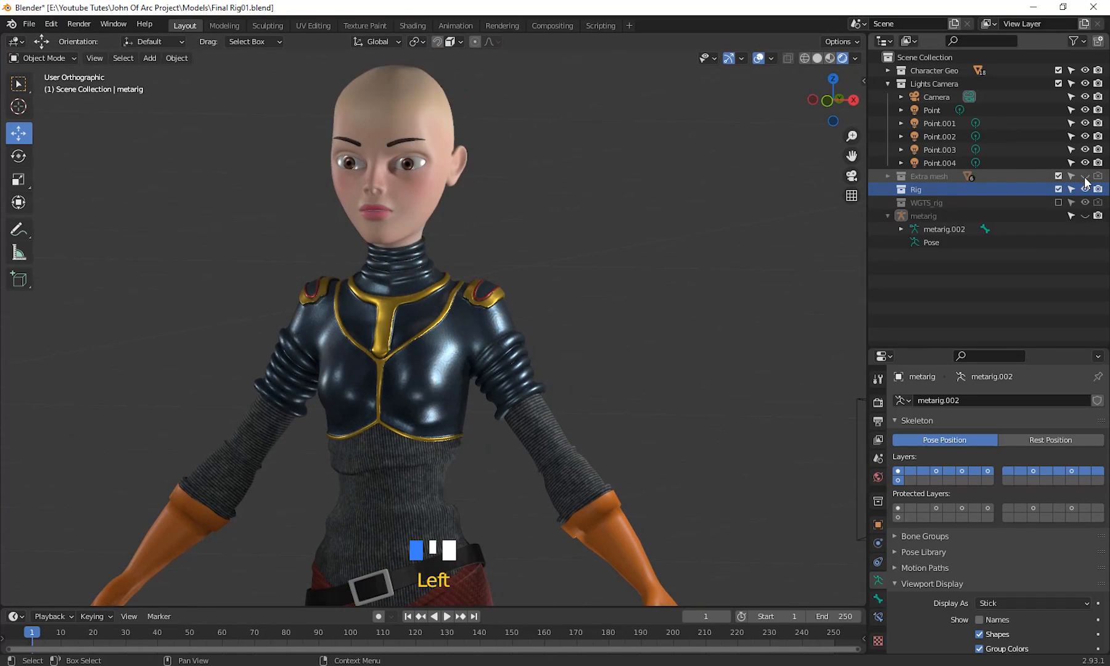
- Hide the camera and all the point lights in the Lights Camera collection
{"action": "scroll", "coordinate": [543, 334], "scroll_direction": "down", "scroll_amount": 3}
{"action": "mouse_move", "coordinate": [546, 345]}
{"action": "middle_mouse_down", "text": "shift"}
{"action": "mouse_move", "coordinate": [557, 365]}
{"action": "mouse_move", "coordinate": [555, 333]}
{"action": "middle_mouse_up", "text": "shift"}
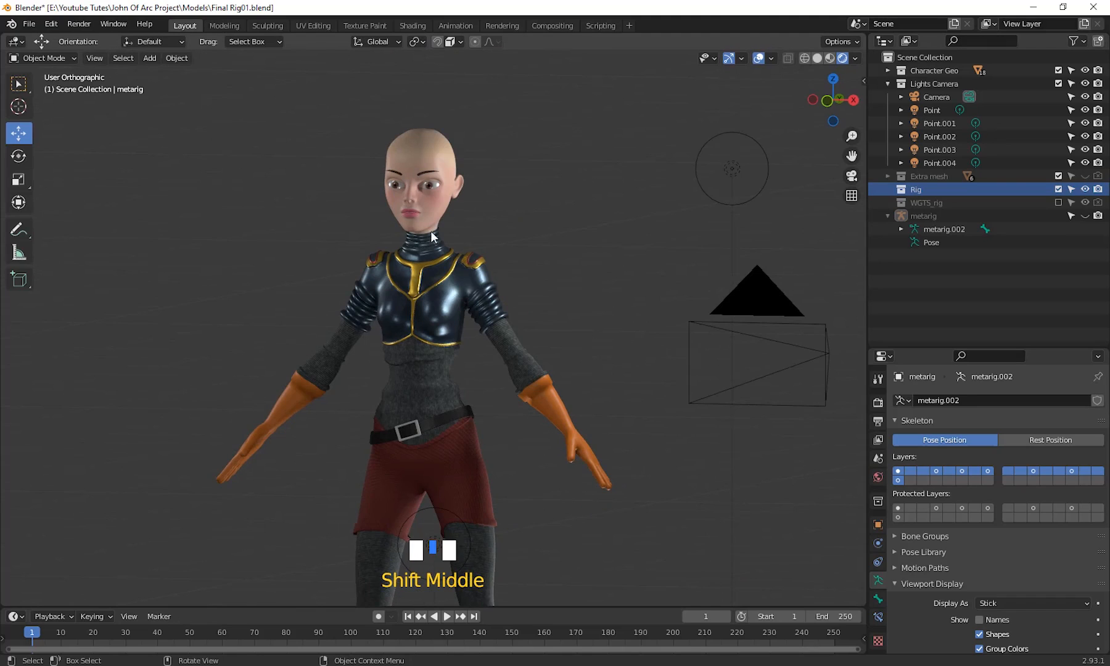
{"action": "mouse_move", "coordinate": [432, 237]}
{"action": "middle_mouse_down"}
{"action": "mouse_move", "coordinate": [538, 241]}
{"action": "mouse_move", "coordinate": [453, 232]}
{"action": "middle_mouse_up"}
{"action": "middle_click_drag", "start_coordinate": [570, 250], "coordinate": [623, 241]}
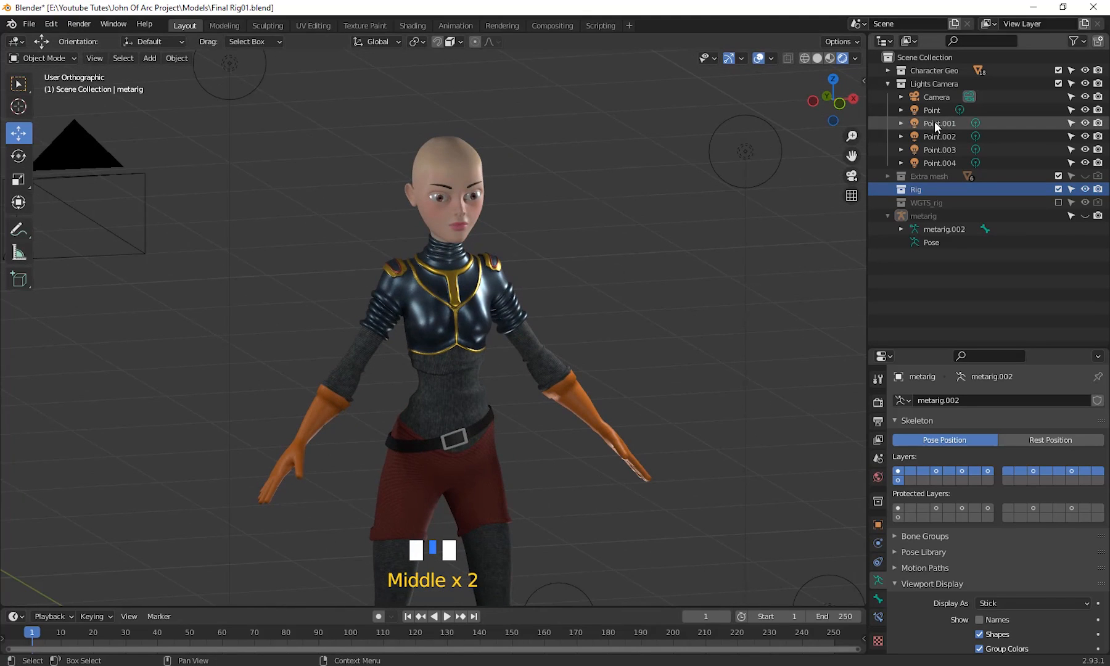
{"action": "left_click", "coordinate": [1085, 96]}
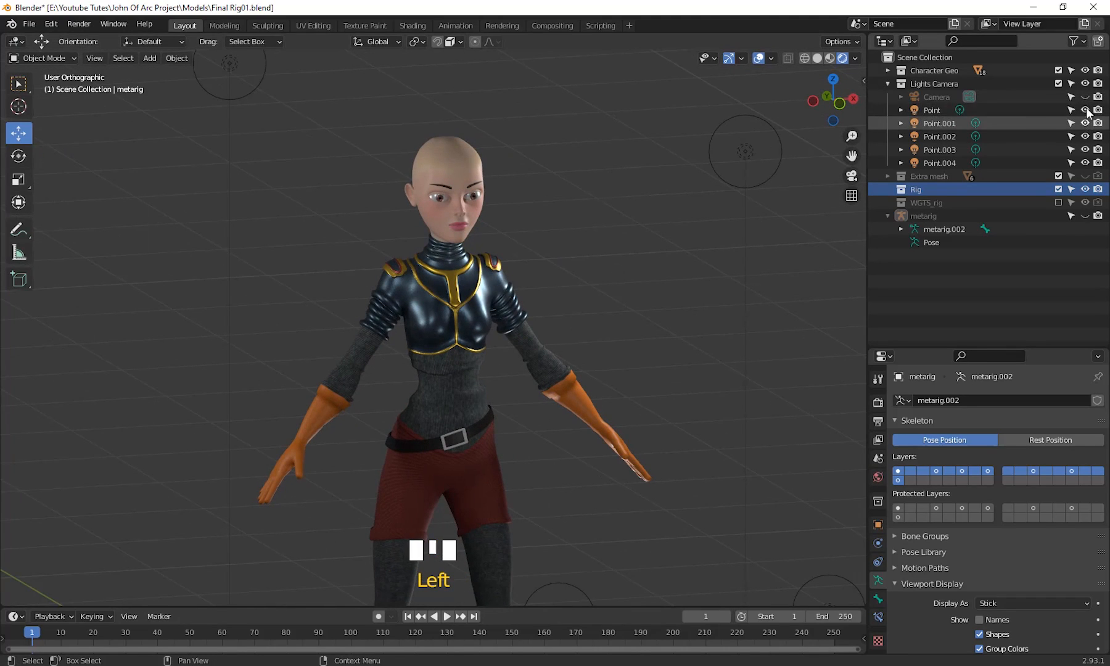
{"action": "left_click", "coordinate": [902, 98]}
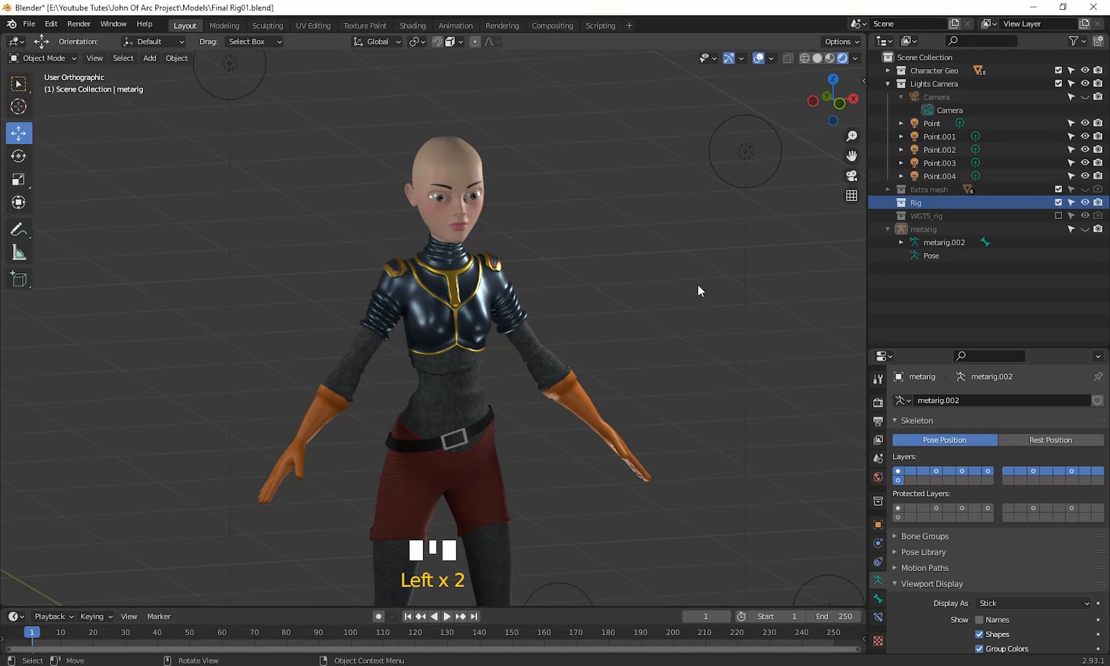
{"action": "left_click", "coordinate": [1085, 137]}
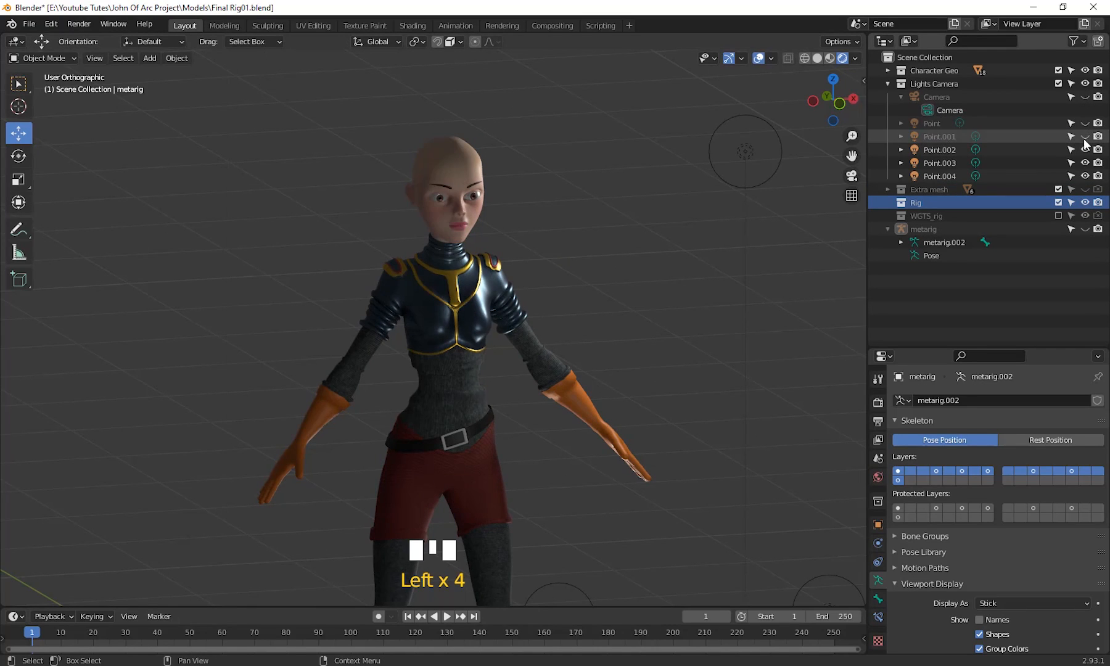
{"action": "left_click", "coordinate": [1085, 150]}
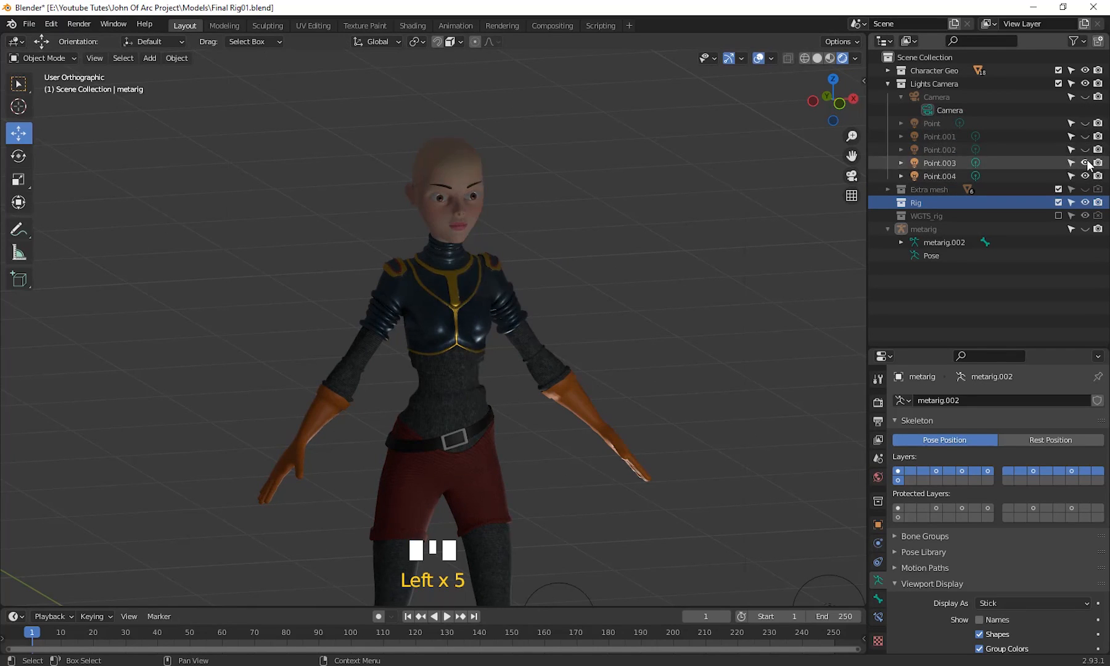
{"action": "left_click", "coordinate": [1085, 163]}
- Switch the viewport to solid shading and look at the character's head up close
{"action": "middle_click_drag", "start_coordinate": [518, 265], "coordinate": [709, 259]}
{"action": "scroll", "coordinate": [458, 346], "scroll_direction": "up", "scroll_amount": 2}
{"action": "left_click", "coordinate": [817, 57]}
{"action": "mouse_move", "coordinate": [441, 367]}
{"action": "middle_mouse_down", "text": "shift"}
{"action": "mouse_move", "coordinate": [462, 380]}
{"action": "mouse_move", "coordinate": [603, 355]}
{"action": "mouse_move", "coordinate": [671, 425]}
{"action": "mouse_move", "coordinate": [564, 423]}
{"action": "middle_mouse_up", "text": "shift"}
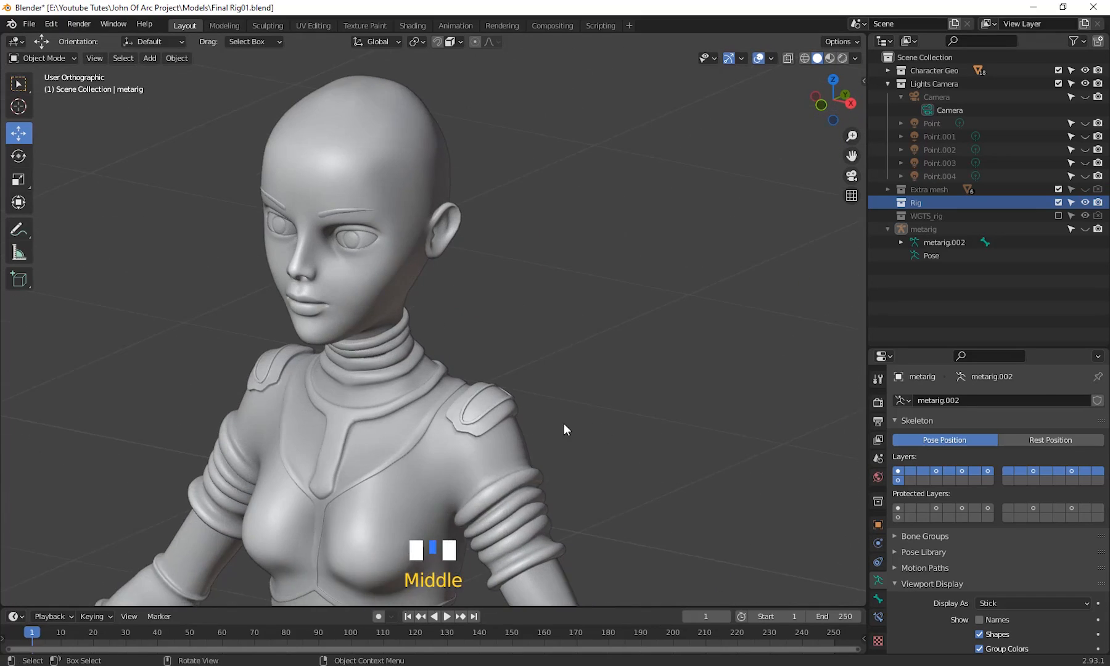
{"action": "scroll", "coordinate": [498, 445], "scroll_direction": "up", "scroll_amount": 2}
{"action": "middle_click_drag", "start_coordinate": [499, 446], "coordinate": [453, 361]}
- Select the head mesh and unhide the metarig over the character
{"action": "left_click", "coordinate": [453, 360]}
{"action": "middle_click_drag", "start_coordinate": [518, 342], "coordinate": [521, 404], "text": "shift"}
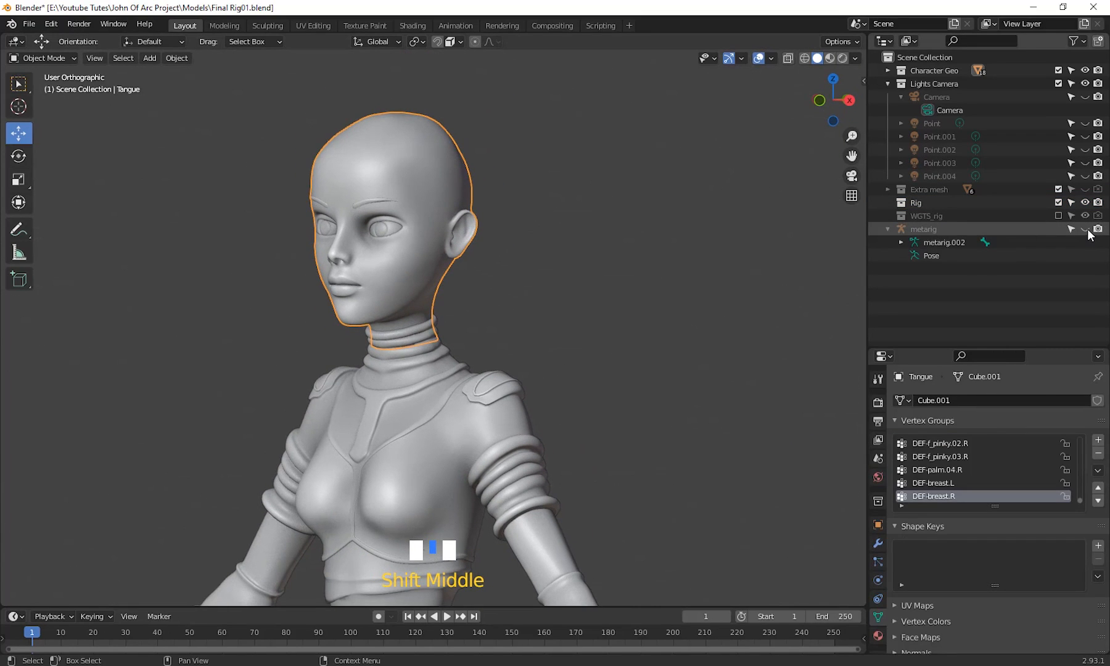
{"action": "scroll", "coordinate": [478, 349], "scroll_direction": "down", "scroll_amount": 3}
{"action": "middle_click_drag", "start_coordinate": [478, 349], "coordinate": [454, 328], "text": "shift"}
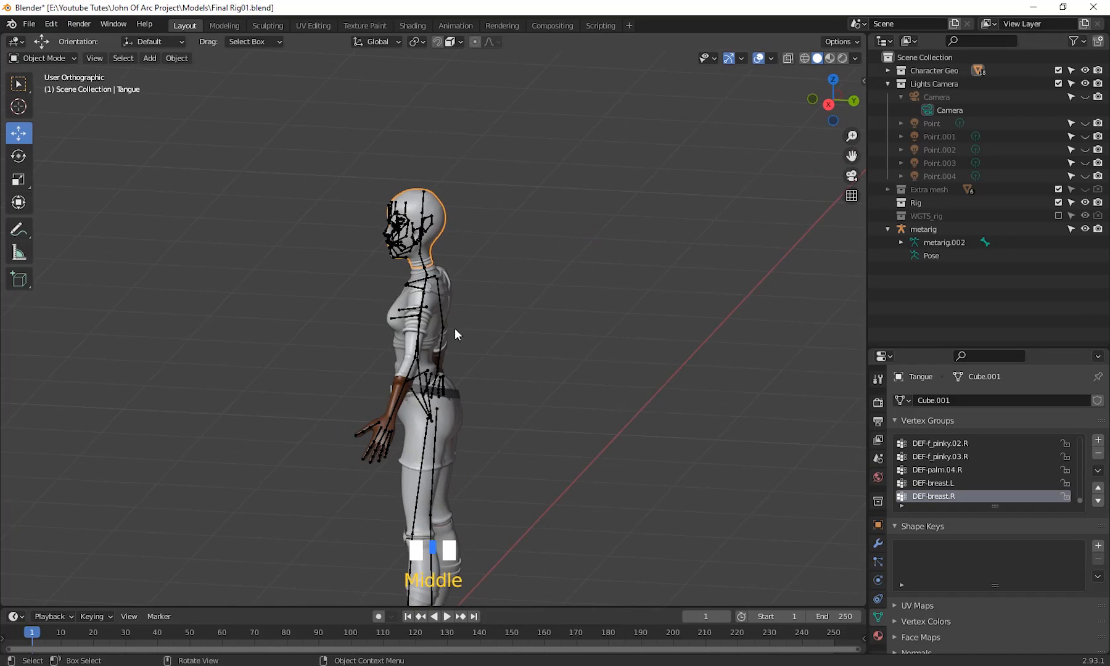
{"action": "middle_click_drag", "start_coordinate": [431, 468], "coordinate": [657, 396], "text": "shift"}
- Enlarge the properties editor and make the Rig collection active
{"action": "left_click_drag", "start_coordinate": [927, 347], "coordinate": [936, 272]}
{"action": "left_click", "coordinate": [920, 206]}
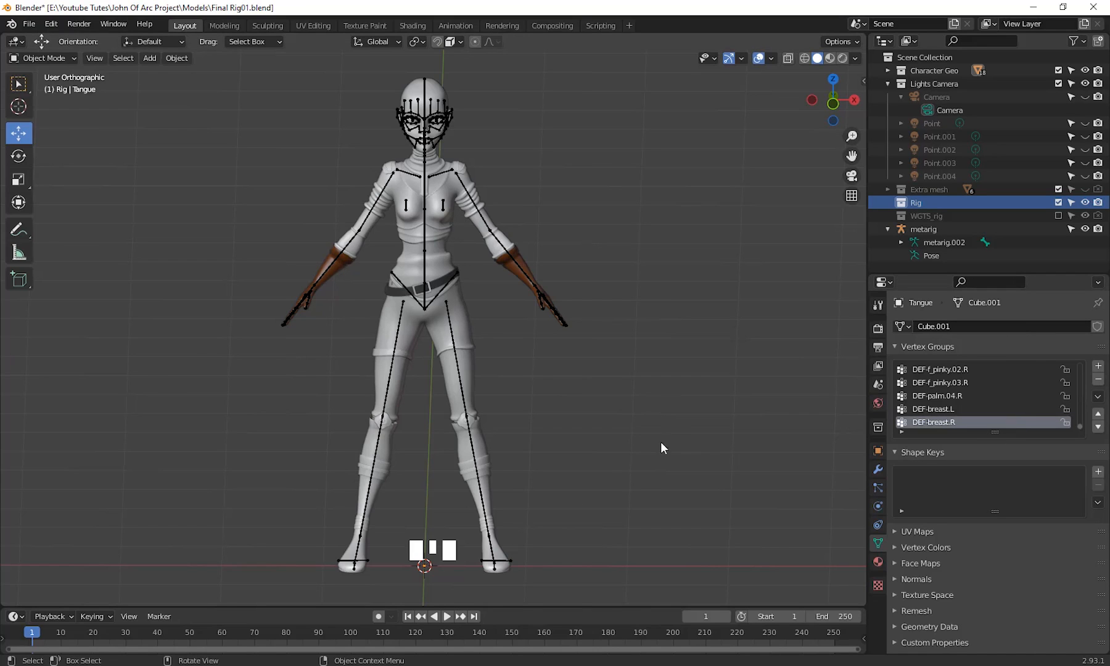
{"action": "middle_click_drag", "start_coordinate": [662, 443], "coordinate": [639, 411]}
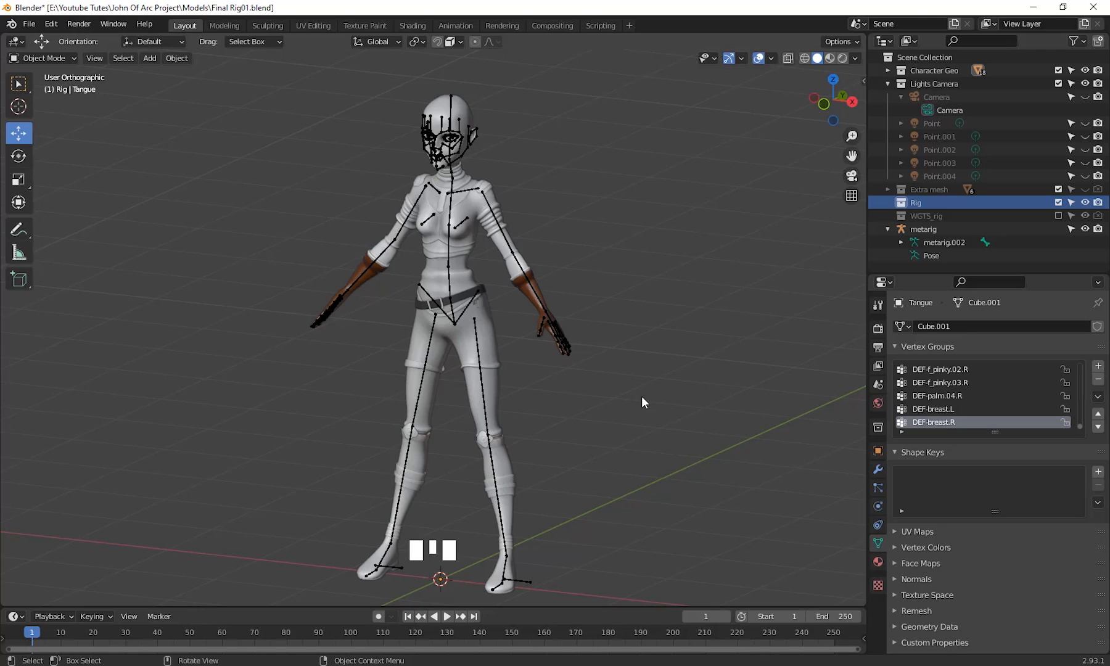
{"action": "middle_click_drag", "start_coordinate": [639, 464], "coordinate": [755, 457], "text": "shift"}
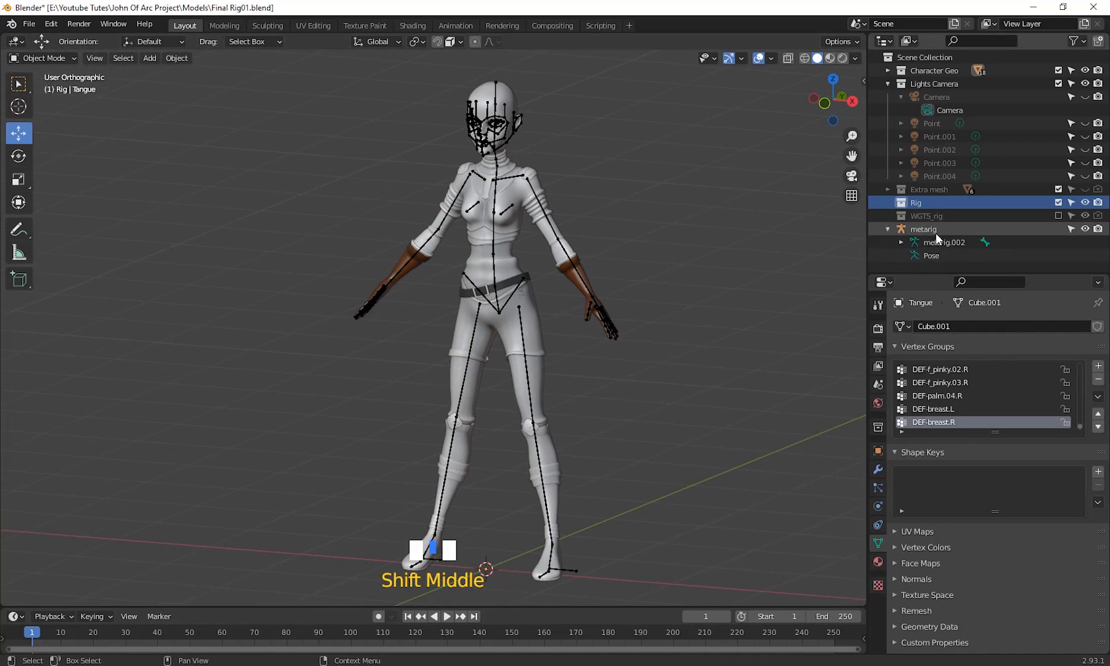
- Select the metarig and apply all its transforms
{"action": "left_click", "coordinate": [936, 234]}
{"action": "middle_click_drag", "start_coordinate": [711, 336], "coordinate": [756, 324]}
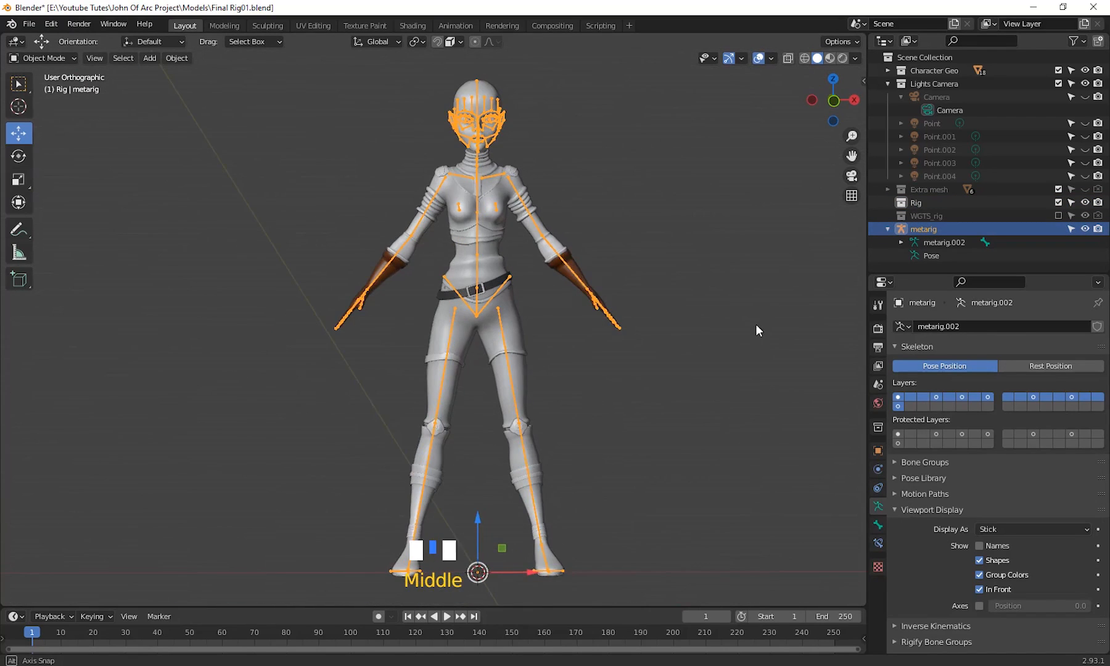
{"action": "scroll", "coordinate": [678, 341], "scroll_direction": "up", "scroll_amount": 2}
{"action": "scroll", "coordinate": [617, 293], "scroll_direction": "down", "scroll_amount": 3}
{"action": "middle_click_drag", "start_coordinate": [670, 314], "coordinate": [641, 376], "text": "shift"}
{"action": "middle_click_drag", "start_coordinate": [641, 374], "coordinate": [657, 344], "text": "shift"}
{"action": "left_click", "coordinate": [179, 58]}
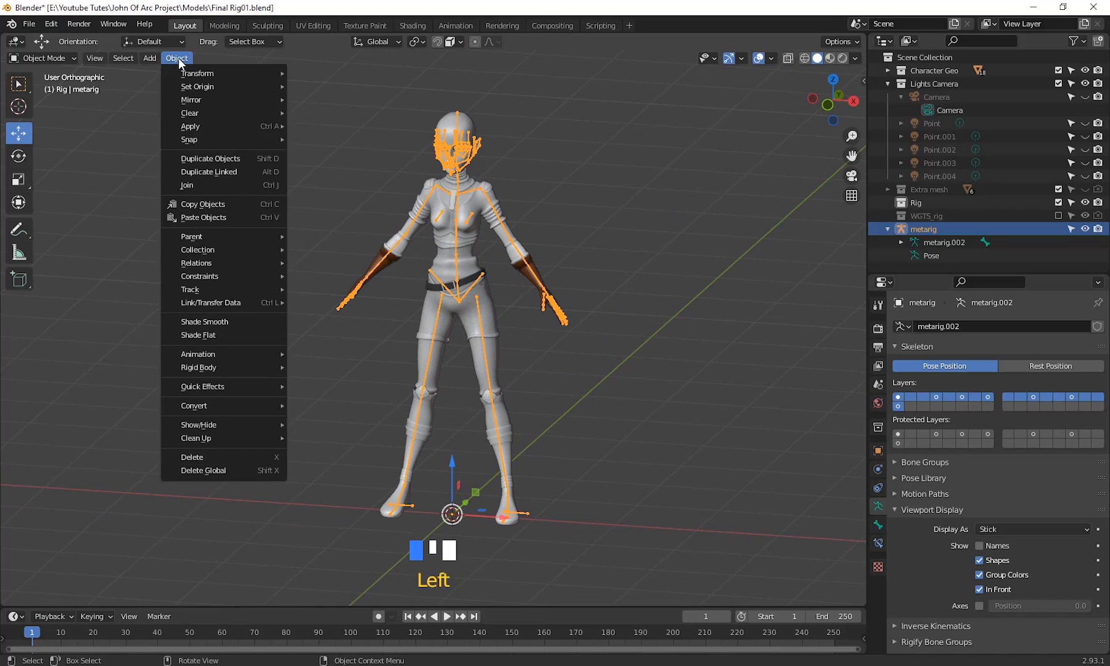
{"action": "mouse_move", "coordinate": [201, 74]}
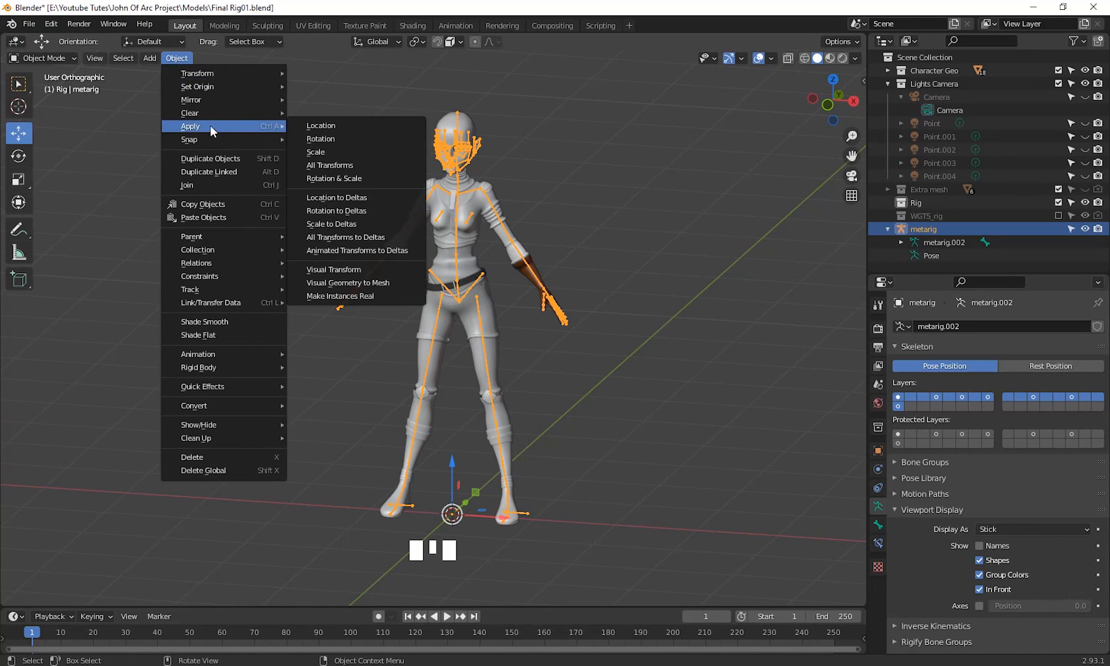
{"action": "mouse_move", "coordinate": [201, 115]}
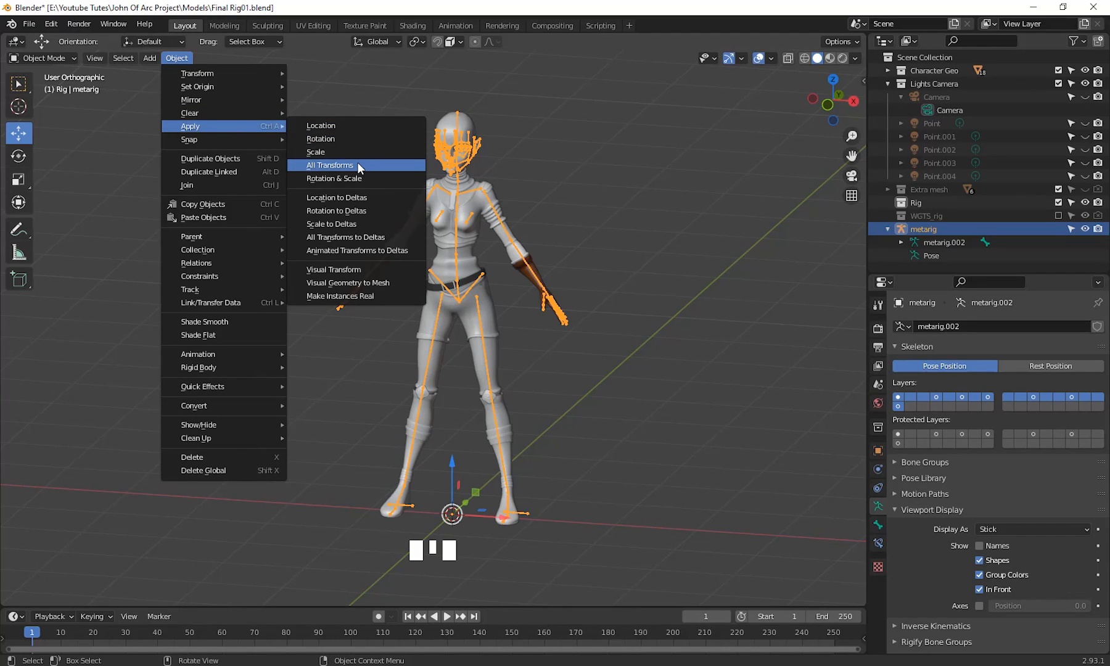
{"action": "left_click", "coordinate": [358, 164]}
{"action": "middle_click_drag", "start_coordinate": [557, 266], "coordinate": [540, 253], "text": "shift"}
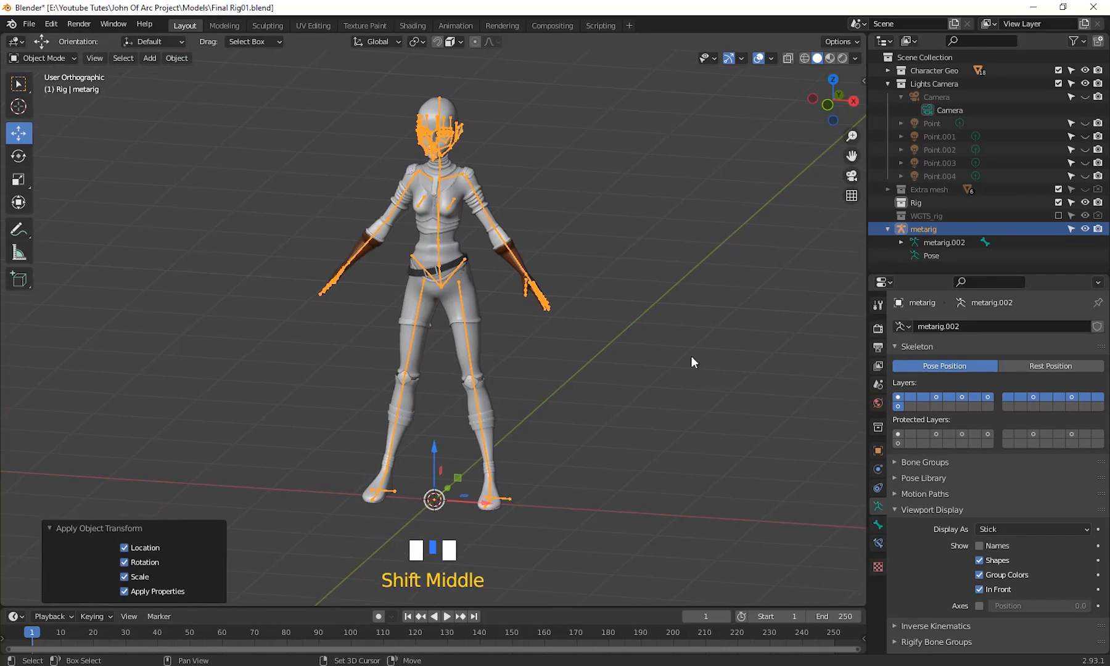
- Check the metarig's object transform values and examine how its bones fit the body
{"action": "left_click", "coordinate": [878, 451]}
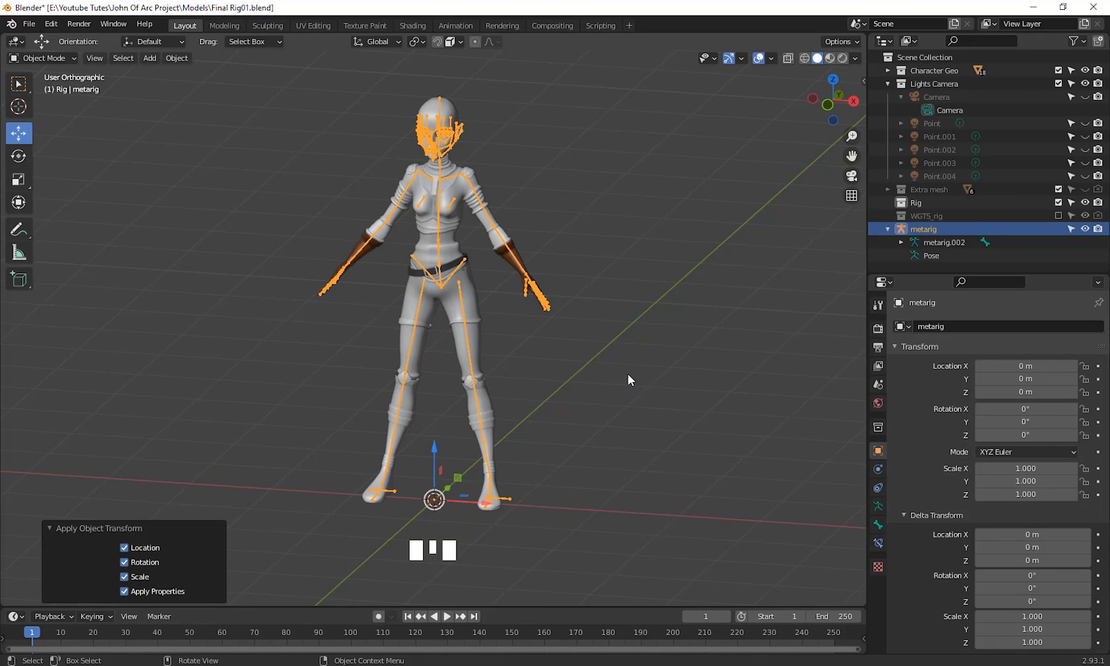
{"action": "middle_click_drag", "start_coordinate": [628, 374], "coordinate": [549, 311]}
{"action": "scroll", "coordinate": [578, 414], "scroll_direction": "up", "scroll_amount": 2}
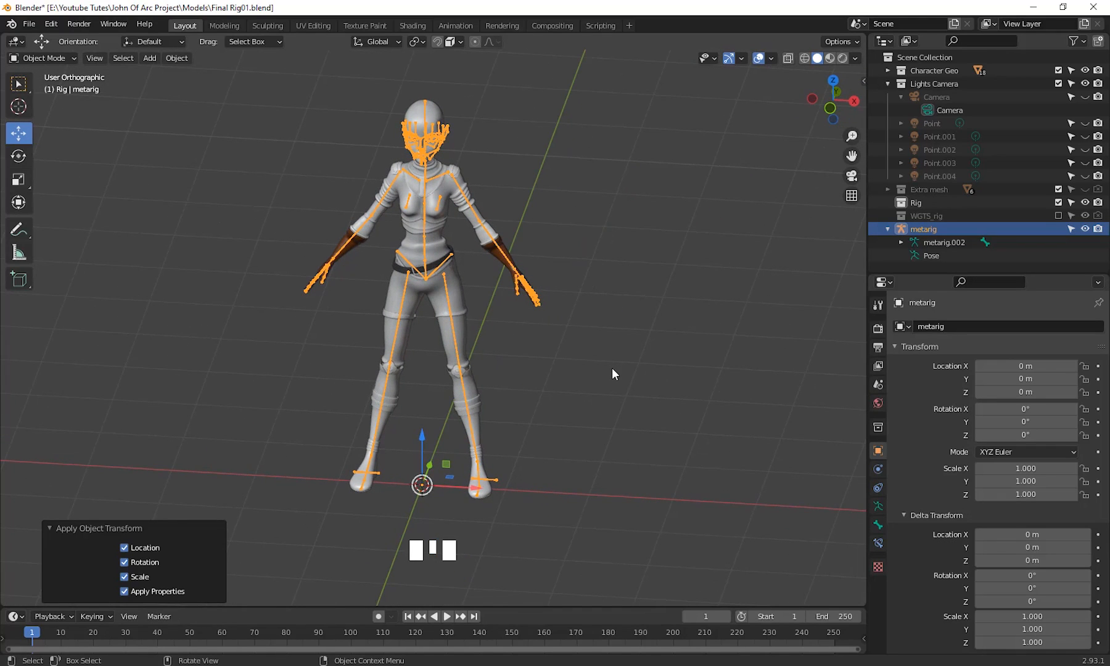
{"action": "scroll", "coordinate": [590, 267], "scroll_direction": "up", "scroll_amount": 3}
{"action": "mouse_move", "coordinate": [565, 324]}
{"action": "middle_mouse_down"}
{"action": "mouse_move", "coordinate": [520, 367]}
{"action": "mouse_move", "coordinate": [555, 328]}
{"action": "middle_mouse_up"}
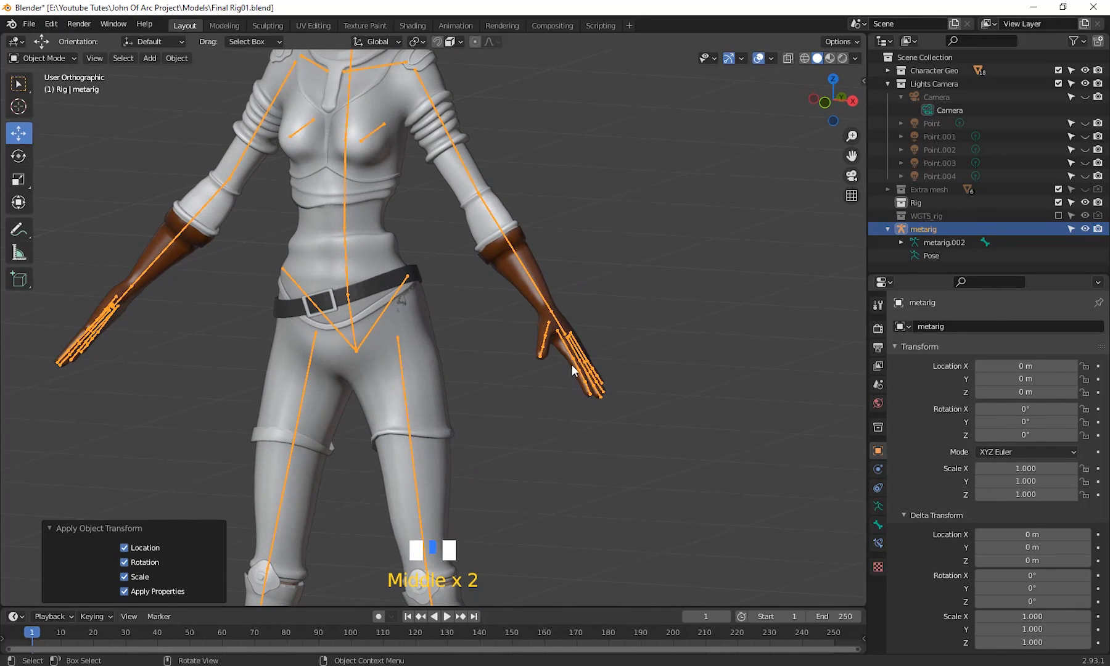
{"action": "scroll", "coordinate": [472, 426], "scroll_direction": "down", "scroll_amount": 5}
{"action": "middle_click_drag", "start_coordinate": [472, 426], "coordinate": [520, 432], "text": "shift"}
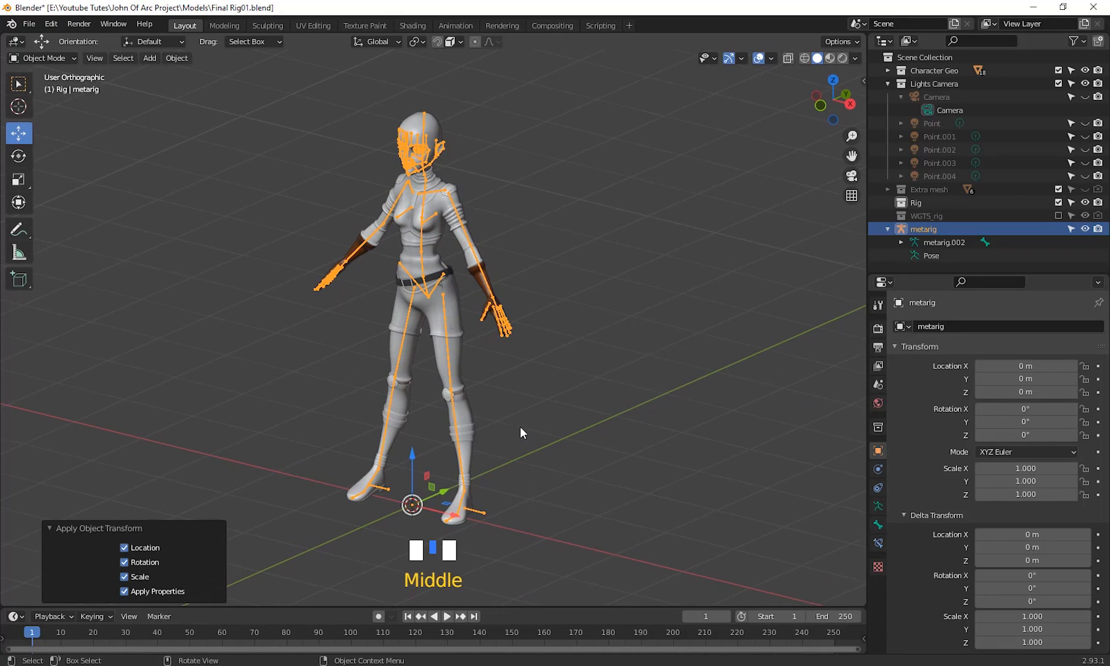
- Enter Edit Mode on the metarig, select all its bones and set their viewport display to Octahedral
{"action": "key", "text": "Tab"}
{"action": "key", "text": "a"}
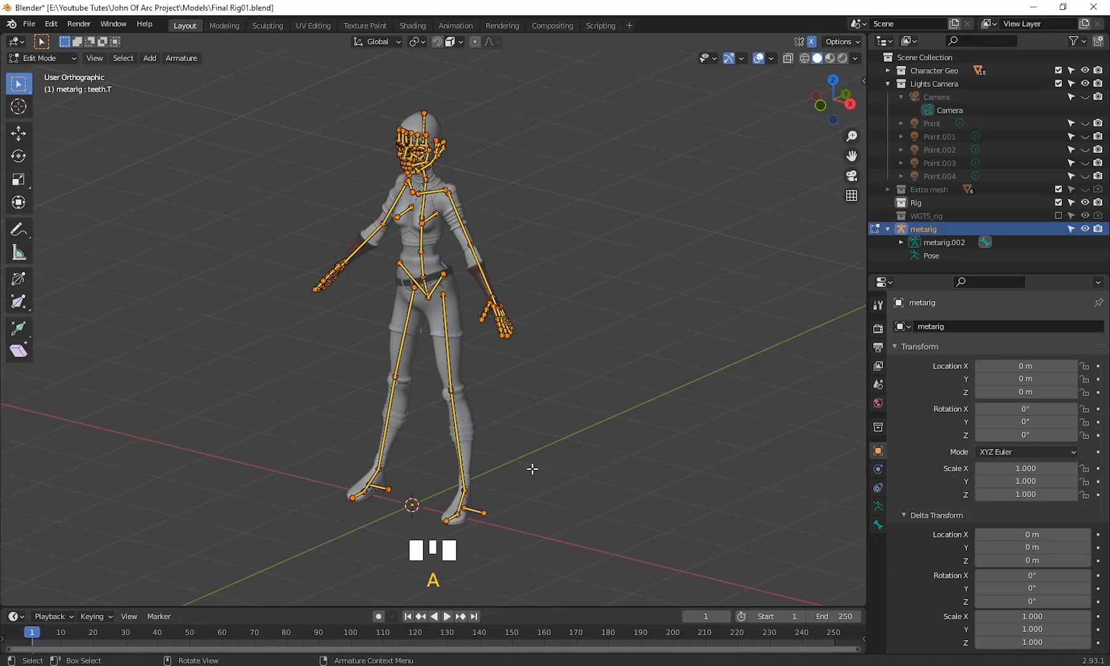
{"action": "left_click", "coordinate": [878, 506]}
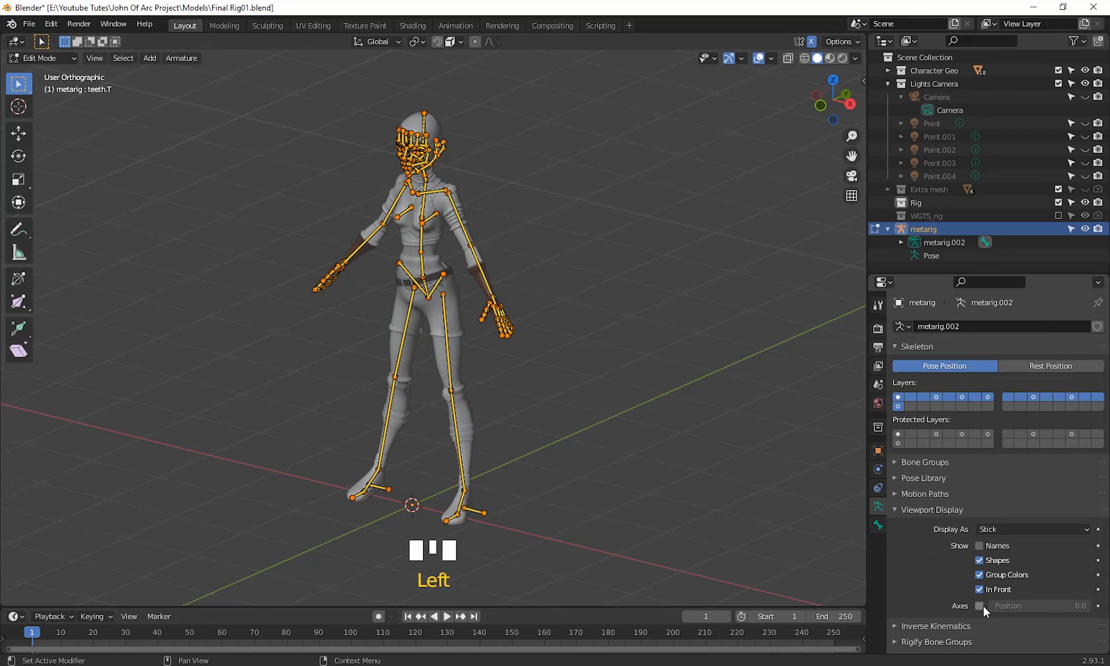
{"action": "left_click", "coordinate": [1001, 532]}
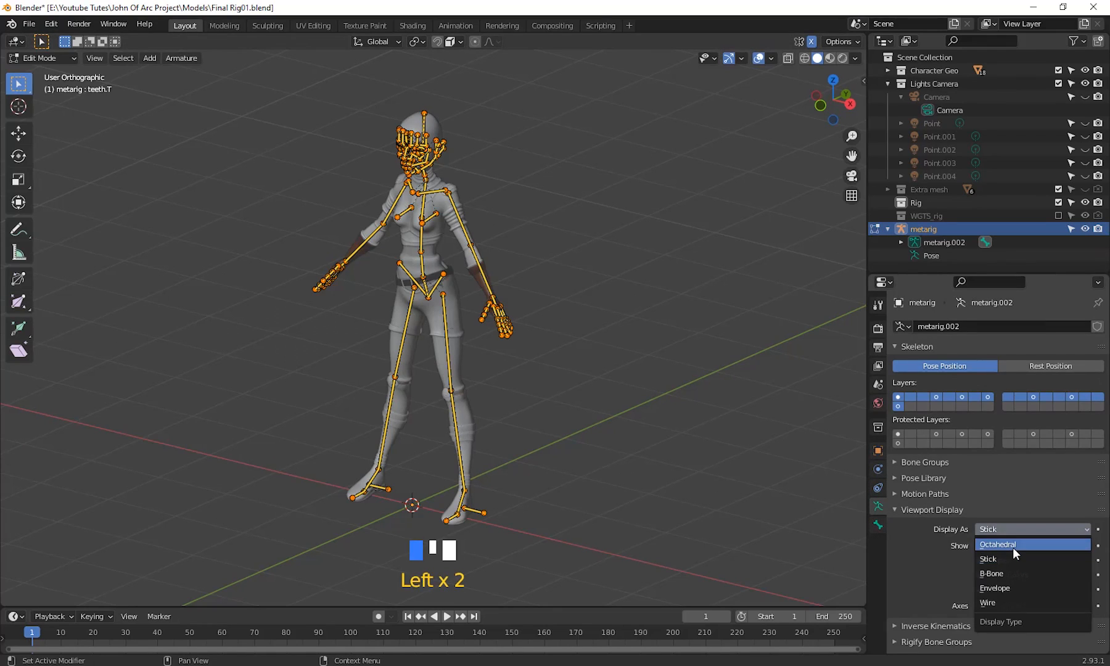
{"action": "left_click", "coordinate": [1007, 545]}
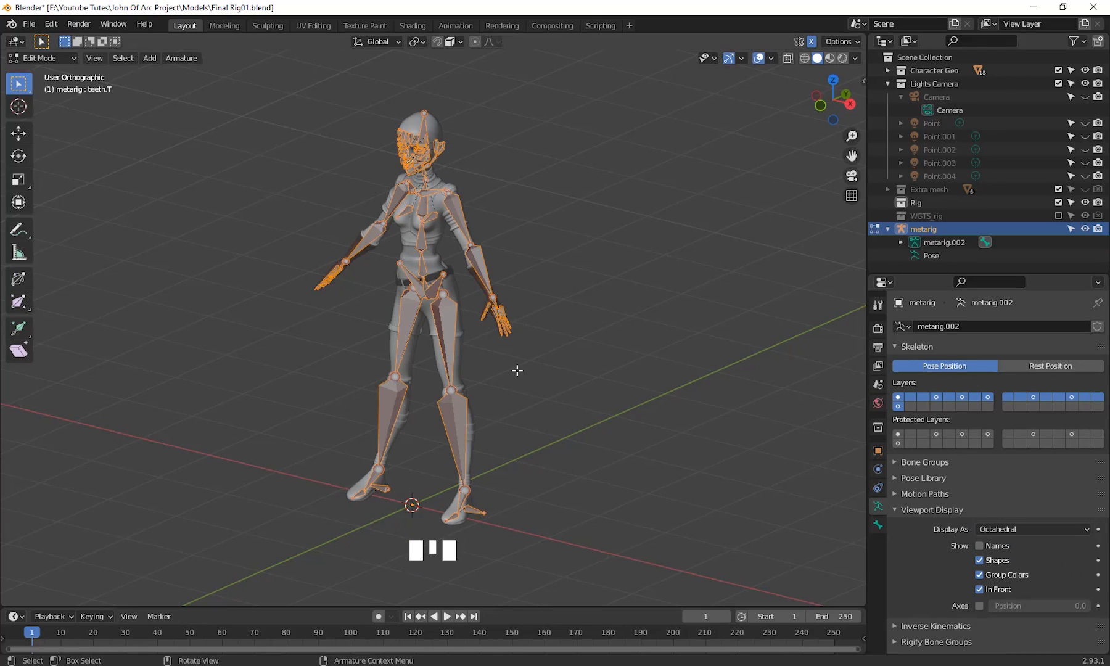
- Examine how the face, head, neck and shoulder bones sit inside the mesh from several angles
{"action": "middle_click_drag", "start_coordinate": [518, 369], "coordinate": [566, 383]}
{"action": "scroll", "coordinate": [465, 335], "scroll_direction": "up", "scroll_amount": 6}
{"action": "scroll", "coordinate": [461, 385], "scroll_direction": "up", "scroll_amount": 3}
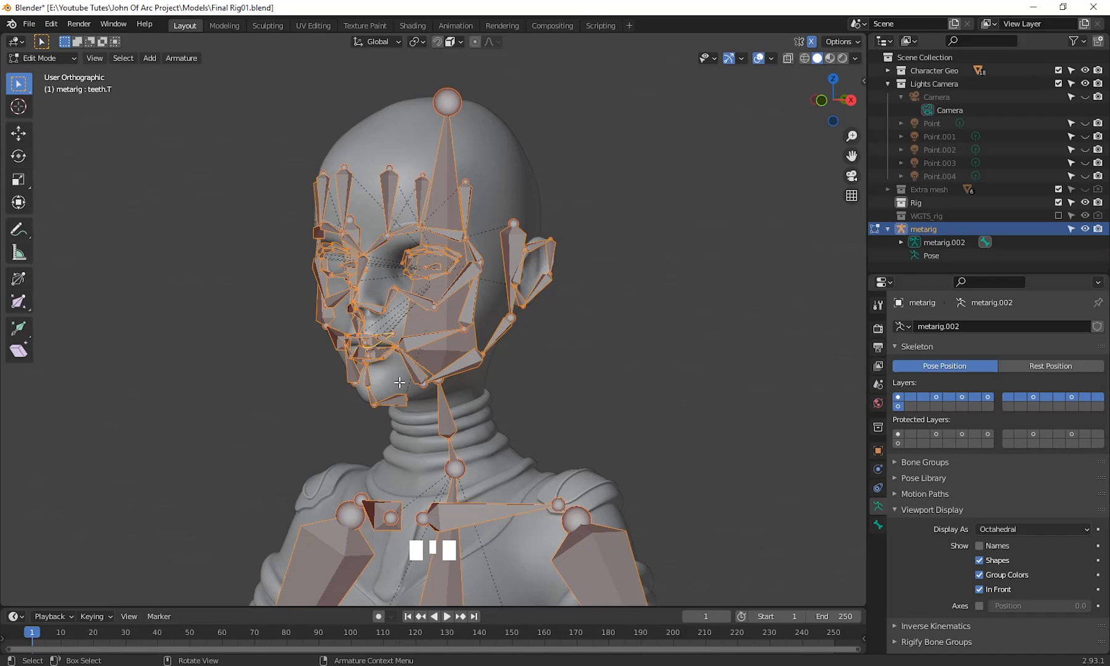
{"action": "scroll", "coordinate": [640, 429], "scroll_direction": "down", "scroll_amount": 2}
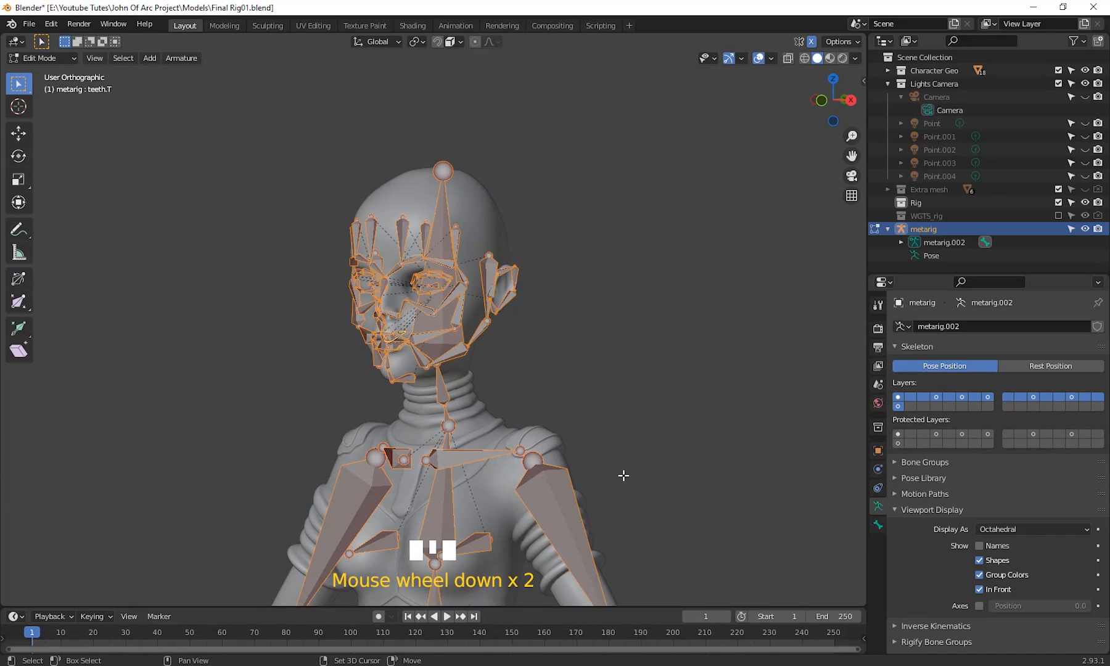
{"action": "middle_click_drag", "start_coordinate": [624, 476], "coordinate": [620, 432], "text": "shift"}
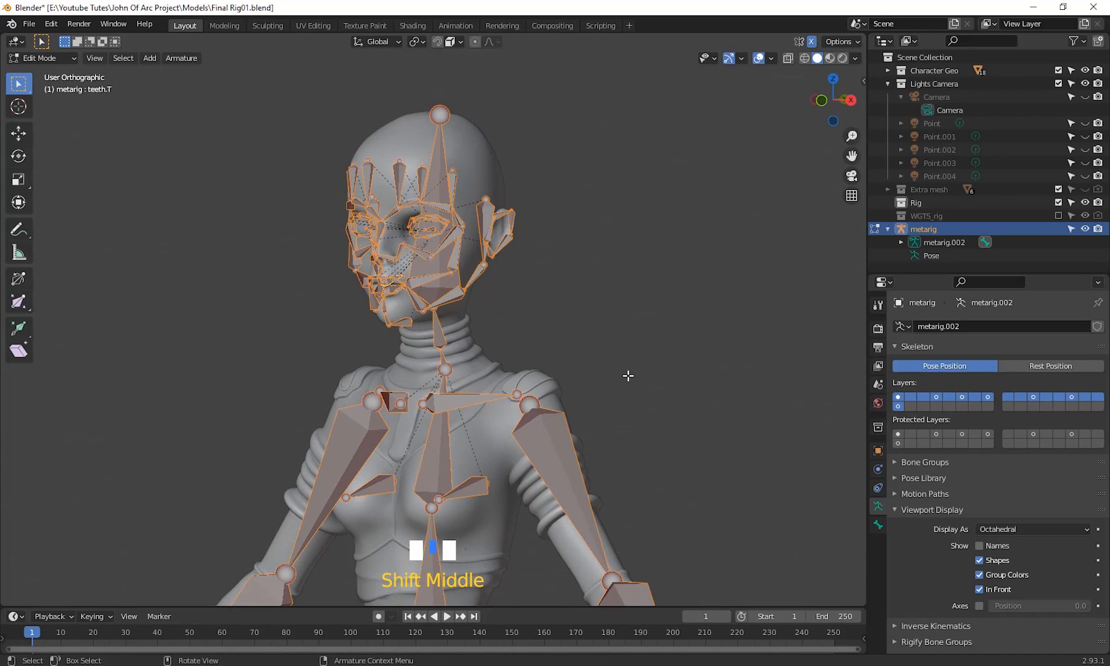
{"action": "middle_click_drag", "start_coordinate": [624, 376], "coordinate": [608, 418], "text": "shift"}
{"action": "scroll", "coordinate": [629, 446], "scroll_direction": "up", "scroll_amount": 2}
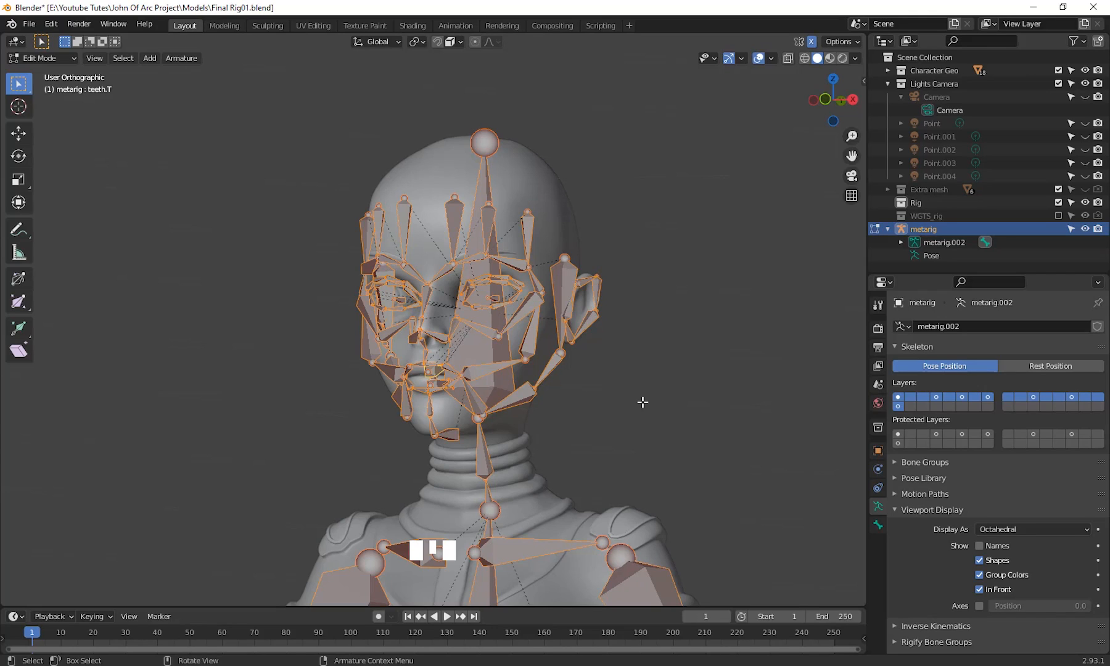
{"action": "scroll", "coordinate": [583, 351], "scroll_direction": "down", "scroll_amount": 3}
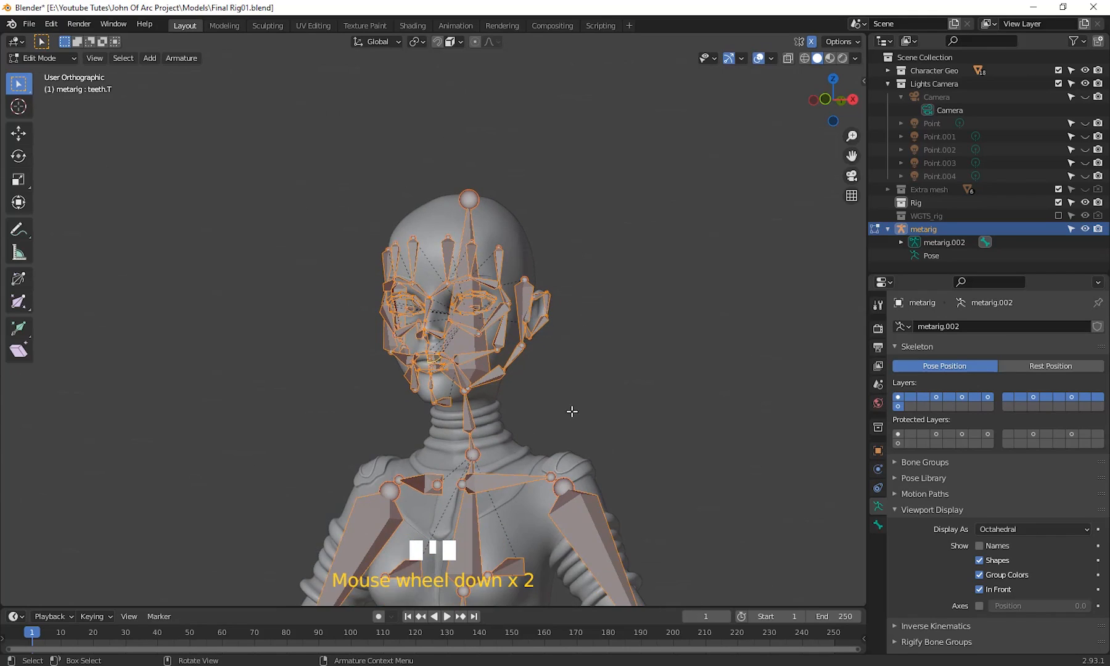
{"action": "middle_click_drag", "start_coordinate": [573, 411], "coordinate": [565, 327], "text": "shift"}
{"action": "scroll", "coordinate": [528, 384], "scroll_direction": "up", "scroll_amount": 2}
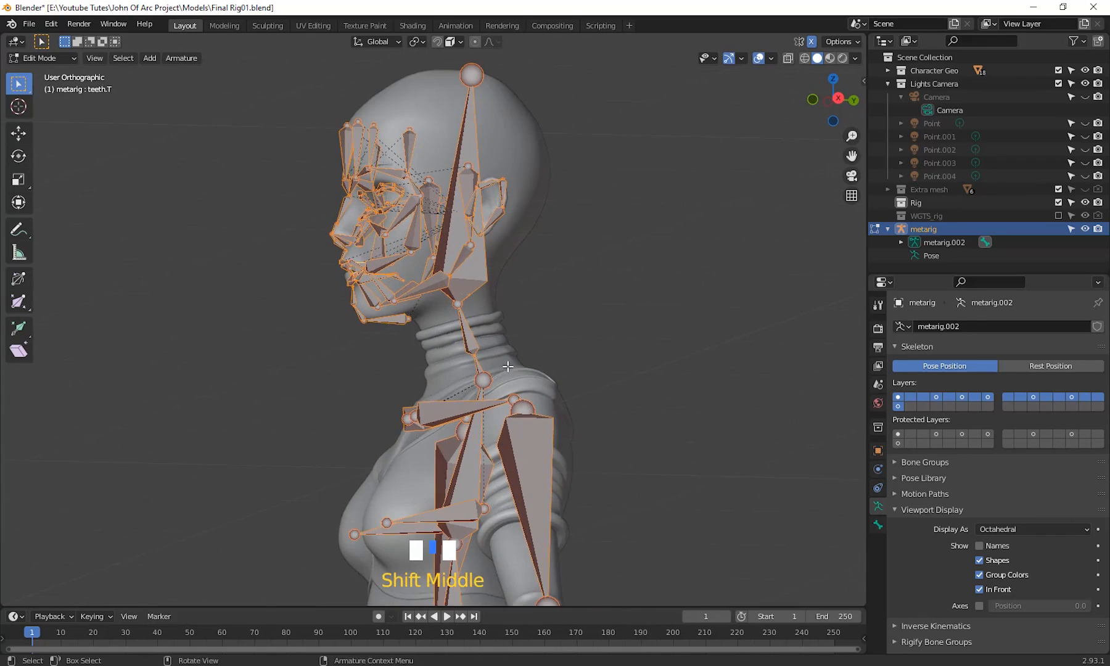
{"action": "scroll", "coordinate": [590, 389], "scroll_direction": "down", "scroll_amount": 2}
{"action": "middle_click_drag", "start_coordinate": [484, 386], "coordinate": [546, 339]}
- Set the metarig's bone display to Stick and review the bone placement along the body and face
{"action": "left_click", "coordinate": [1012, 529]}
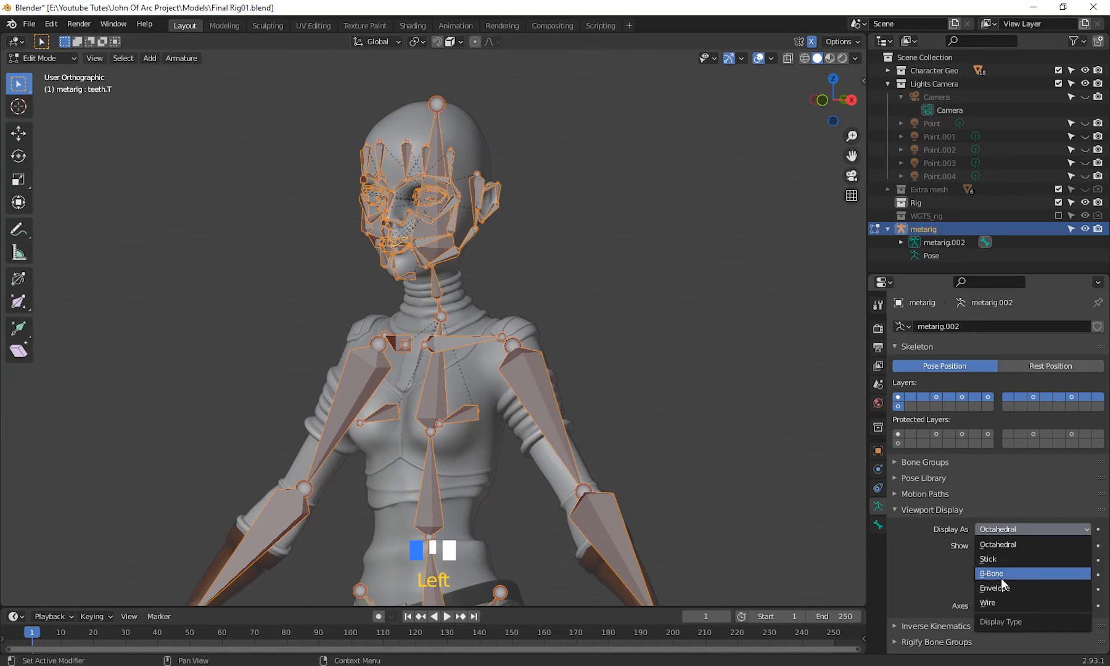
{"action": "left_click", "coordinate": [1000, 560]}
{"action": "scroll", "coordinate": [506, 354], "scroll_direction": "down", "scroll_amount": 4}
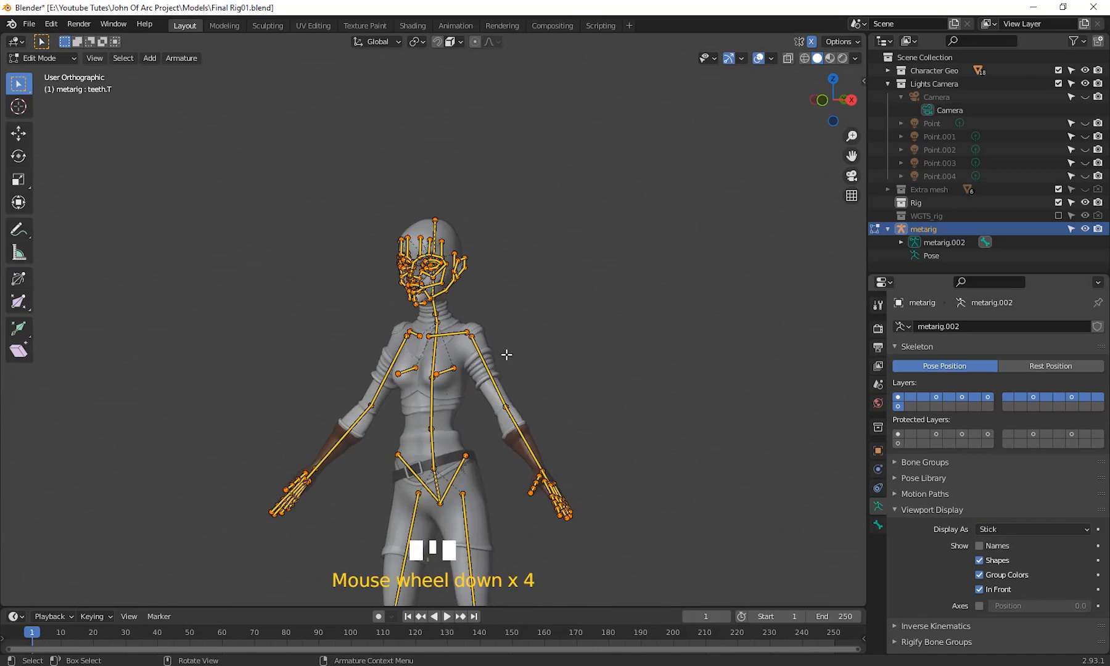
{"action": "middle_click_drag", "start_coordinate": [506, 354], "coordinate": [414, 348]}
{"action": "middle_click_drag", "start_coordinate": [630, 395], "coordinate": [450, 337]}
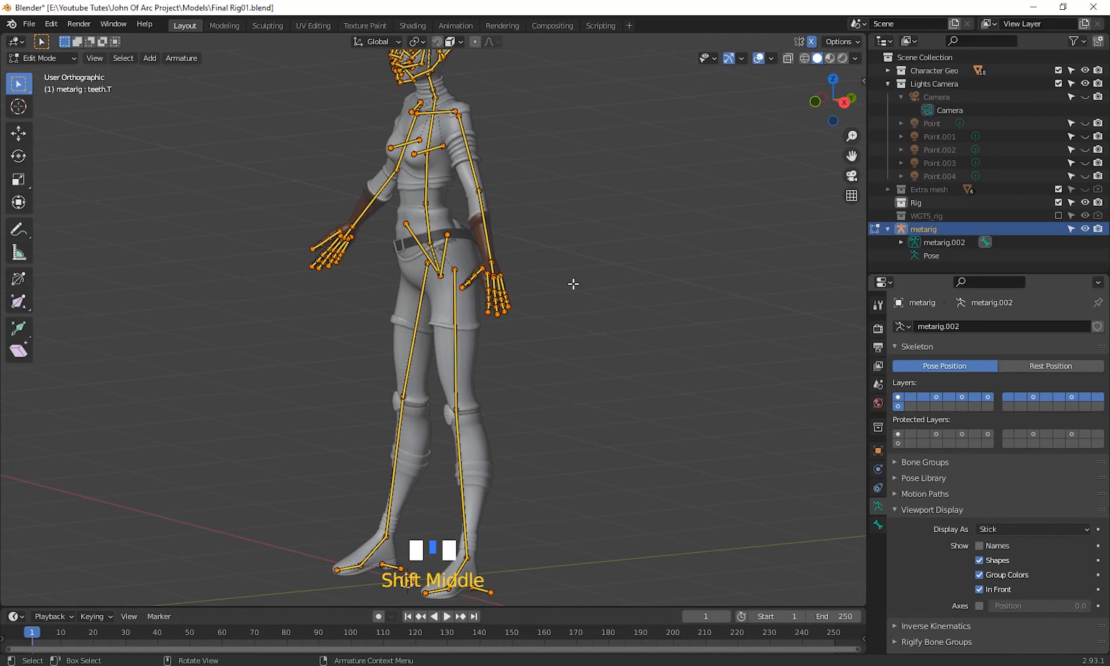
{"action": "middle_click_drag", "start_coordinate": [574, 284], "coordinate": [607, 281]}
{"action": "scroll", "coordinate": [598, 246], "scroll_direction": "up", "scroll_amount": 2}
{"action": "middle_click_drag", "start_coordinate": [598, 235], "coordinate": [606, 522], "text": "shift"}
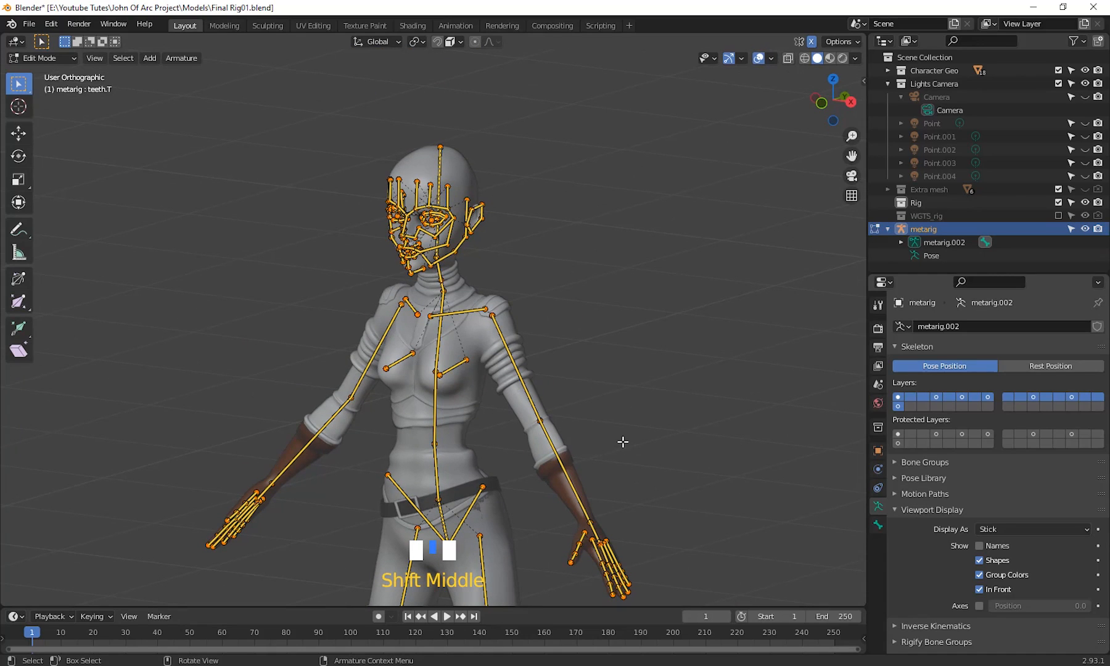
{"action": "middle_click_drag", "start_coordinate": [466, 269], "coordinate": [465, 266]}
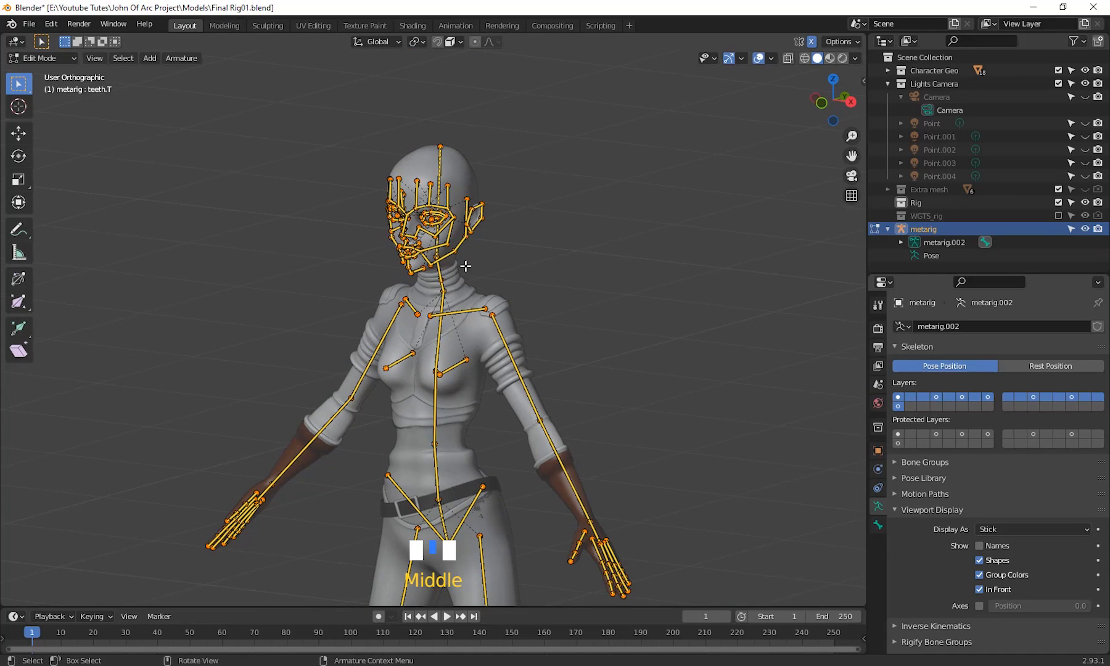
{"action": "scroll", "coordinate": [565, 221], "scroll_direction": "up", "scroll_amount": 2}
{"action": "middle_click_drag", "start_coordinate": [565, 220], "coordinate": [546, 405], "text": "shift"}
{"action": "scroll", "coordinate": [602, 273], "scroll_direction": "up", "scroll_amount": 3}
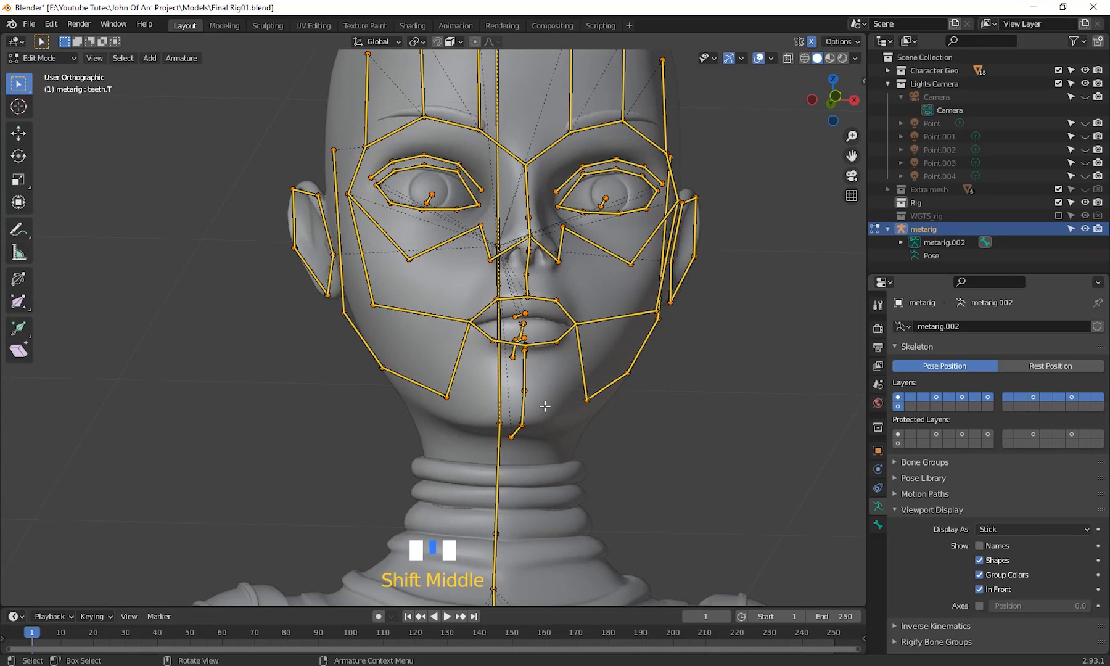
- In front view, move the cheek joint below the eye about 0.014 m toward the nose, mirrored on both sides
{"action": "key", "text": "KP_1"}
{"action": "middle_click_drag", "start_coordinate": [569, 391], "coordinate": [577, 423], "text": "shift"}
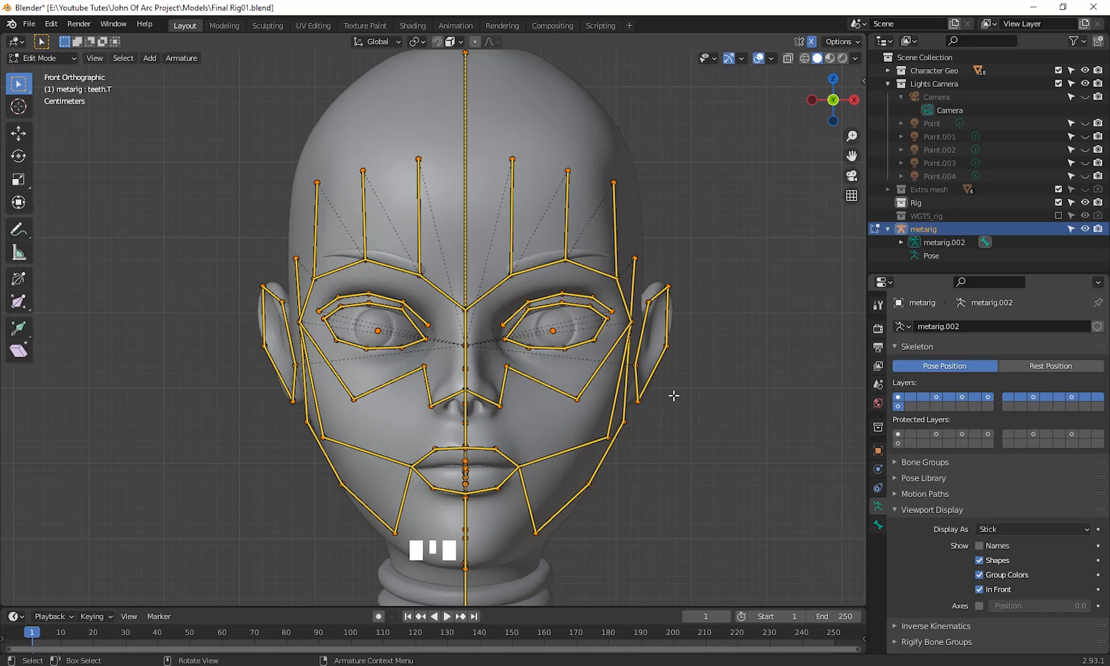
{"action": "middle_click_drag", "start_coordinate": [689, 472], "coordinate": [599, 385], "text": "shift"}
{"action": "scroll", "coordinate": [564, 382], "scroll_direction": "up", "scroll_amount": 1}
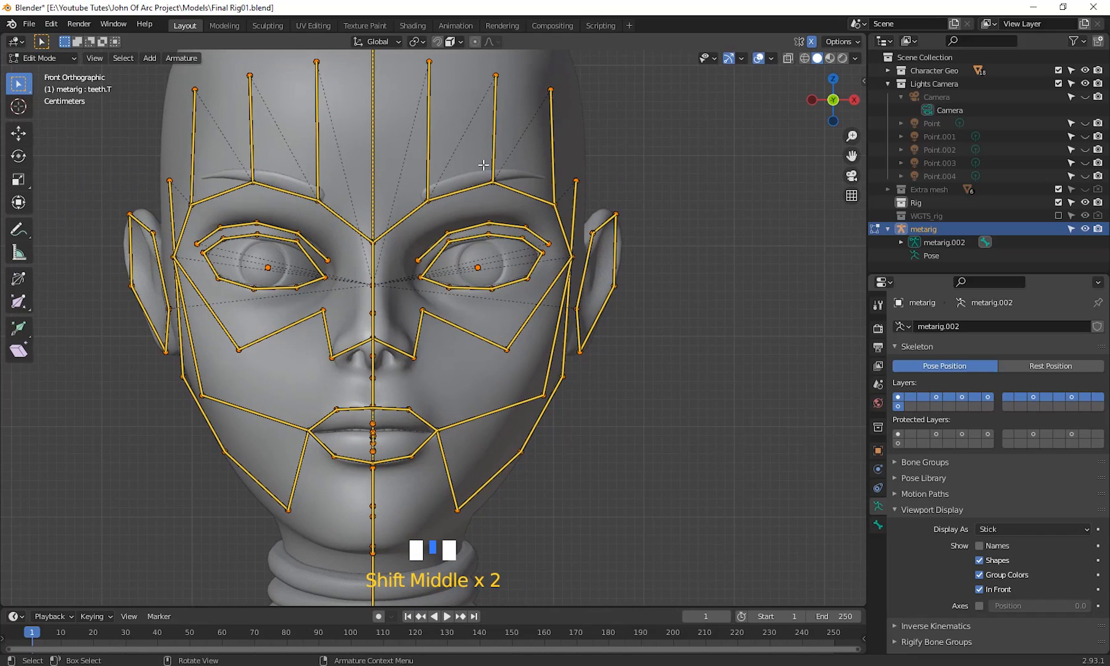
{"action": "left_click", "coordinate": [508, 355]}
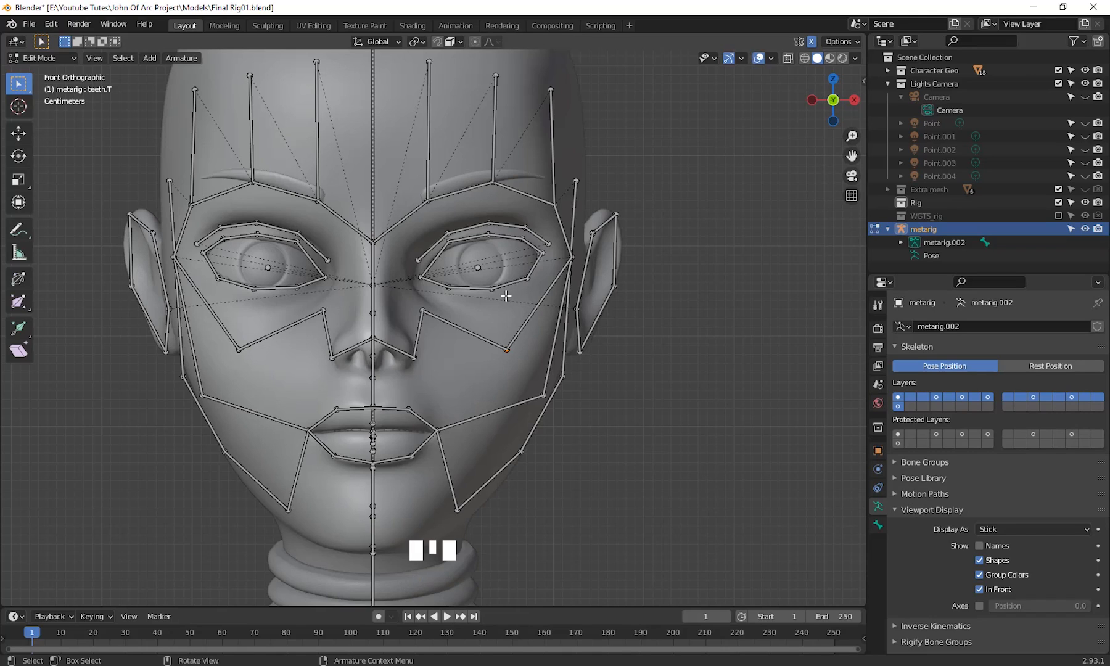
{"action": "key", "text": "g"}
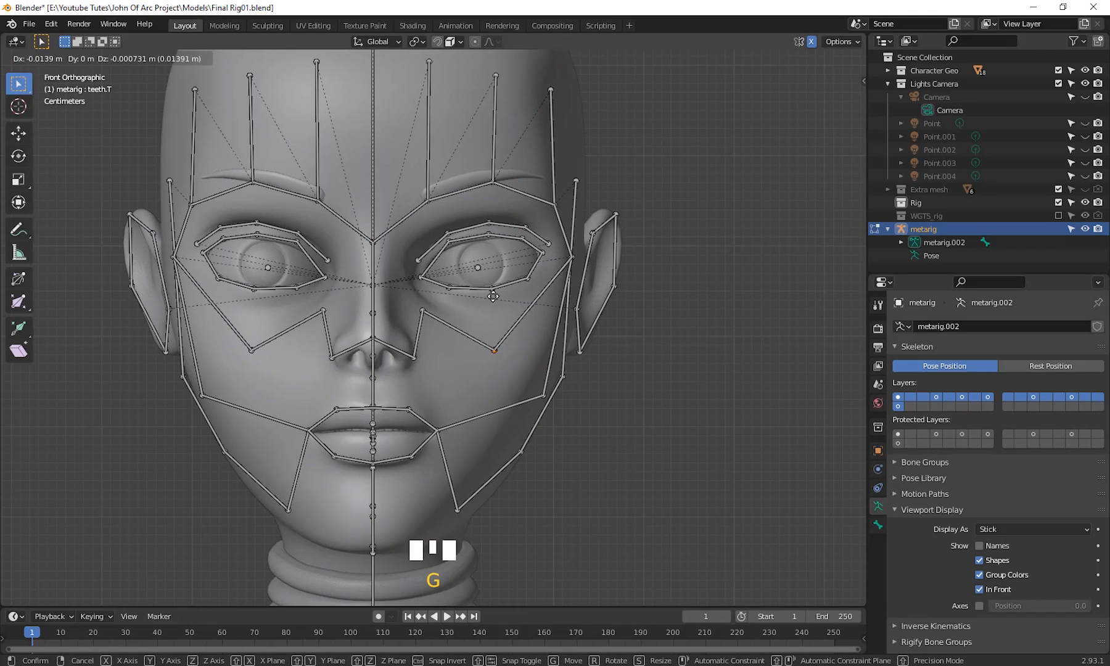
{"action": "left_click", "coordinate": [493, 296]}
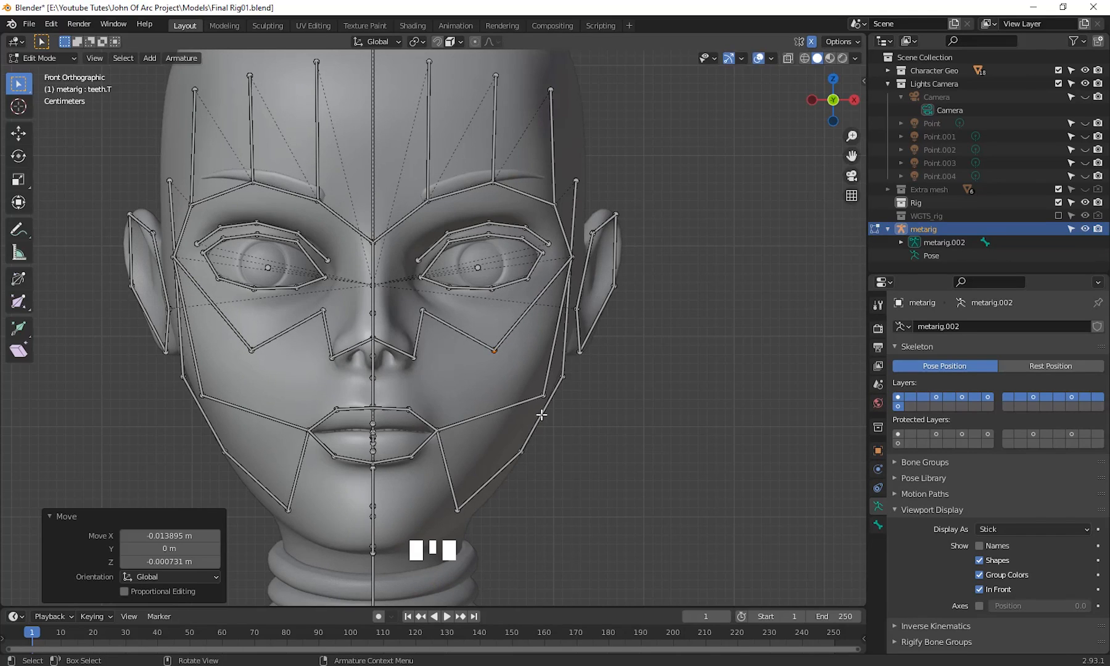
- Move the lower cheek joint beside the mouth about 0.051 m inward and 0.023 m down
{"action": "left_click_drag", "start_coordinate": [524, 379], "coordinate": [546, 402]}
{"action": "key", "text": "g"}
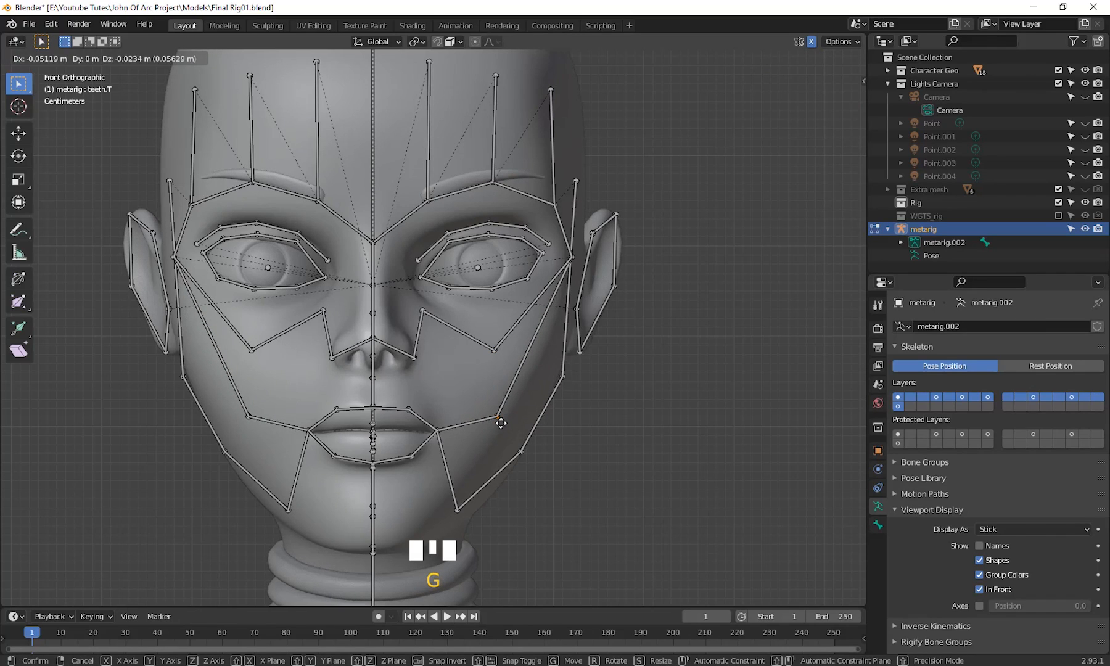
{"action": "left_click", "coordinate": [500, 423]}
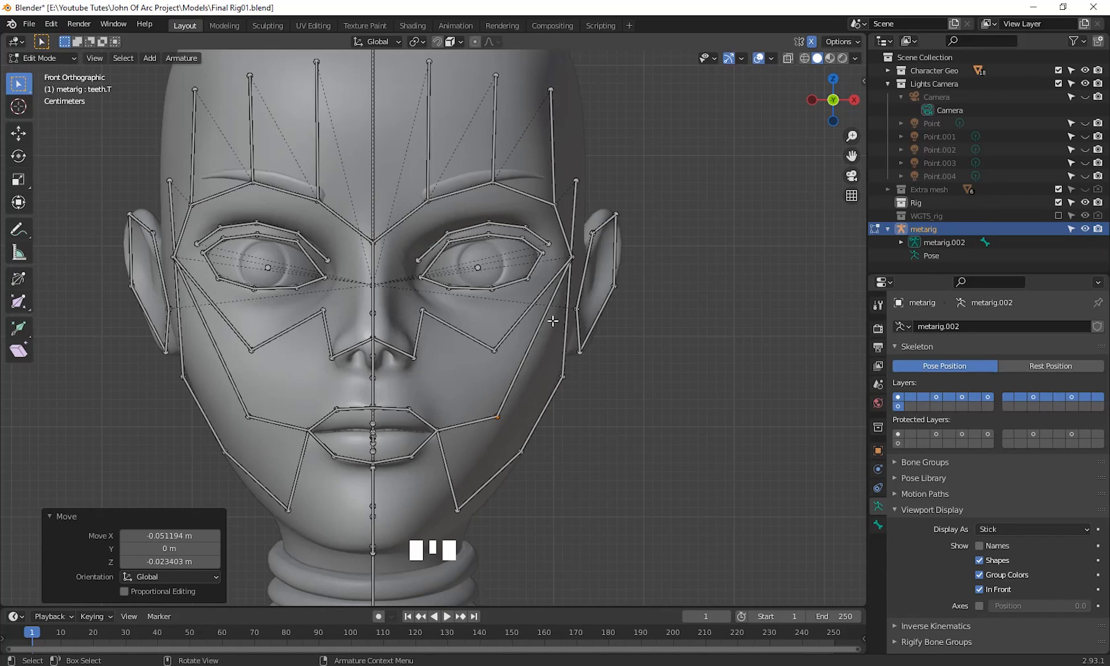
- Move the mouth corner joint about 0.0025 m inward and 0.002 m down to match the lip corner
{"action": "scroll", "coordinate": [582, 446], "scroll_direction": "down", "scroll_amount": 3}
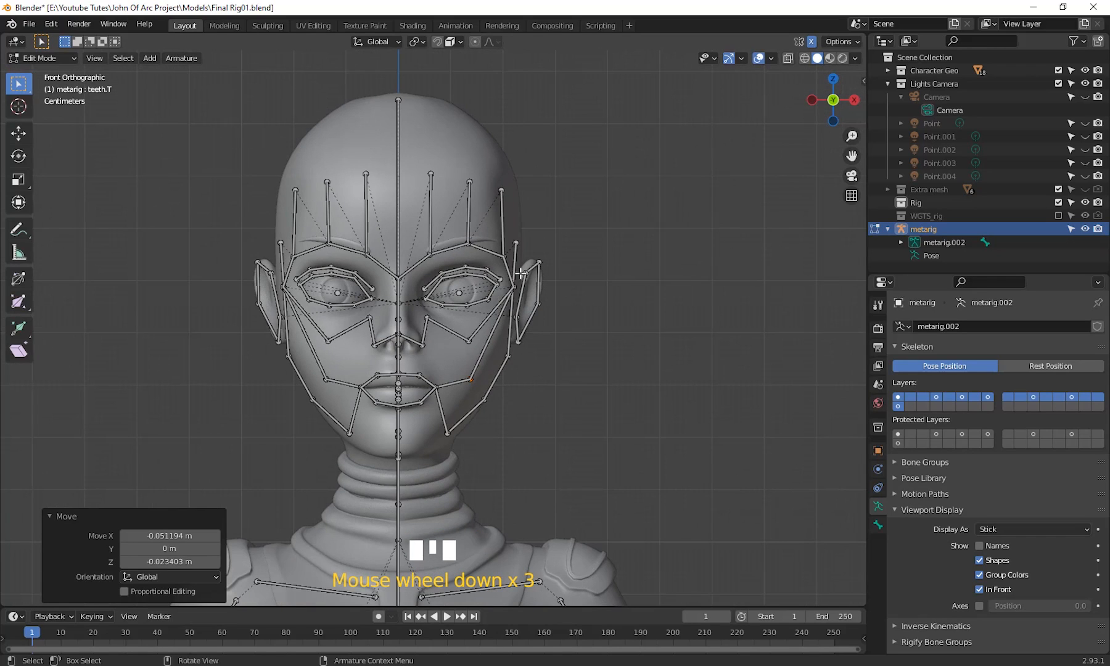
{"action": "scroll", "coordinate": [518, 412], "scroll_direction": "up", "scroll_amount": 7}
{"action": "middle_click_drag", "start_coordinate": [433, 475], "coordinate": [528, 272], "text": "shift"}
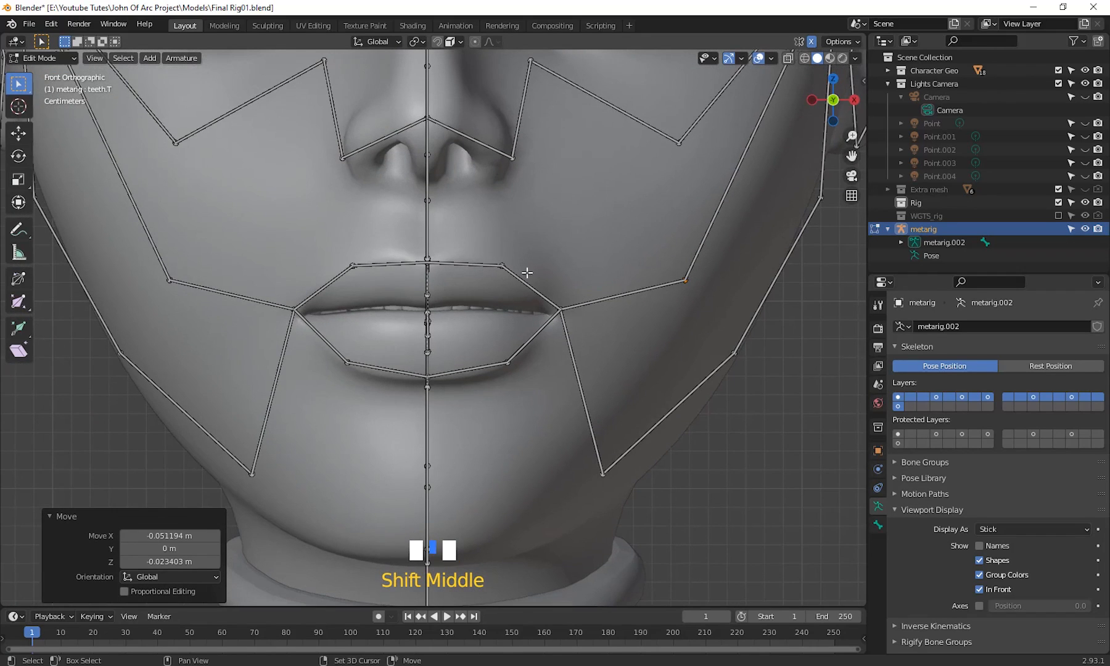
{"action": "left_click", "coordinate": [566, 320]}
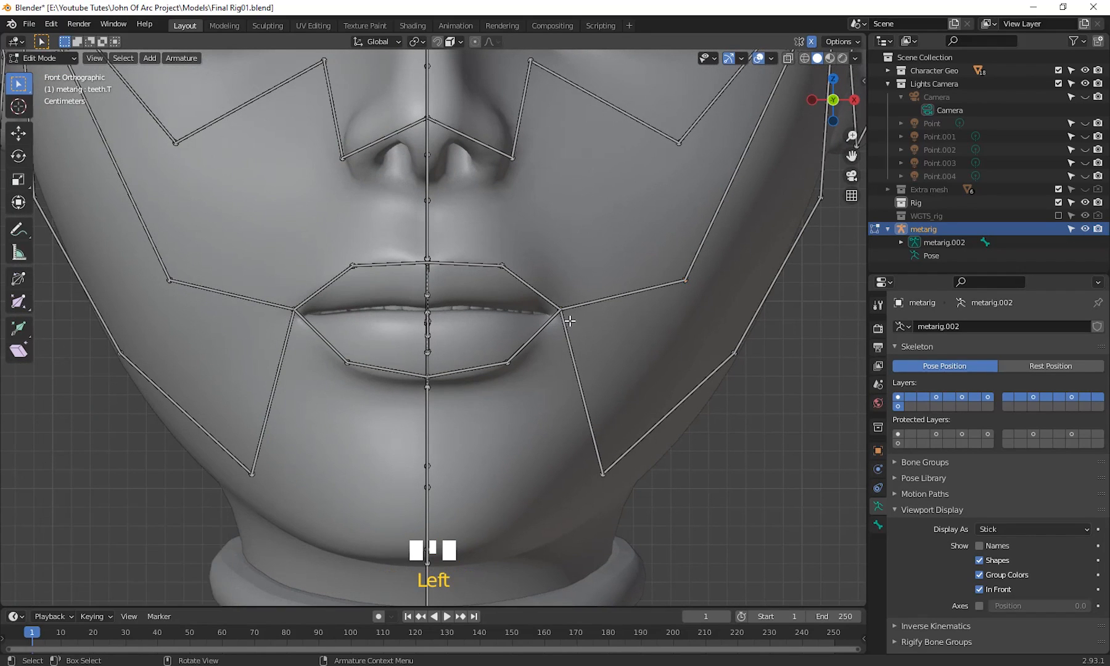
{"action": "key", "text": "g"}
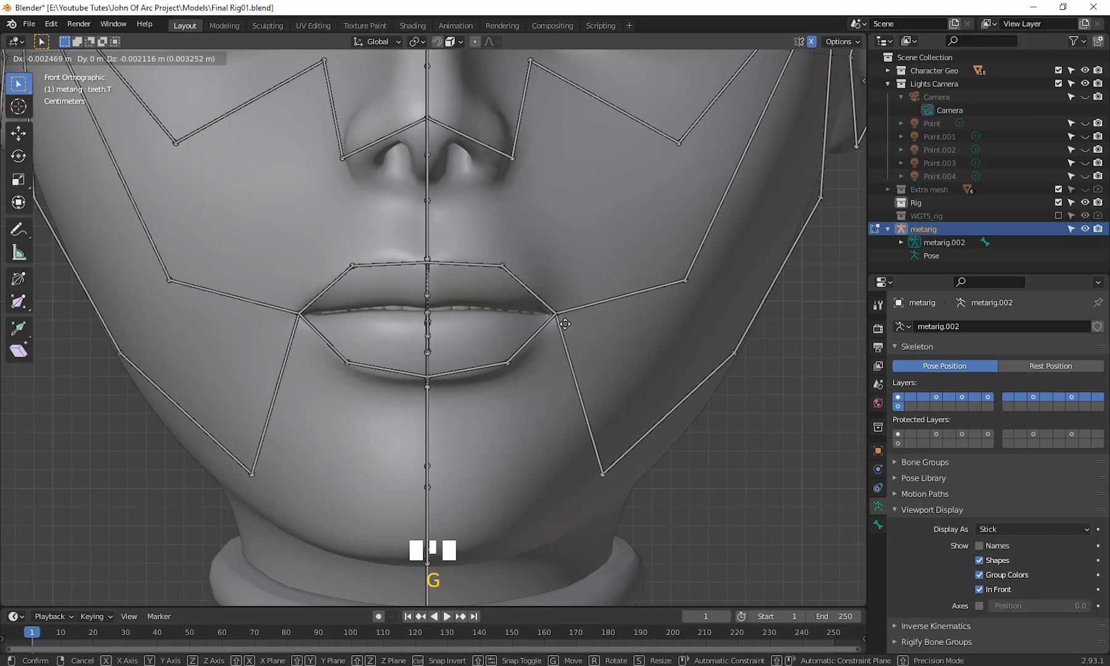
{"action": "left_click", "coordinate": [565, 324]}
- Move the upper joint beside the nose about 0.016 m inward, closer to the nose bridge
{"action": "scroll", "coordinate": [516, 302], "scroll_direction": "down", "scroll_amount": 3}
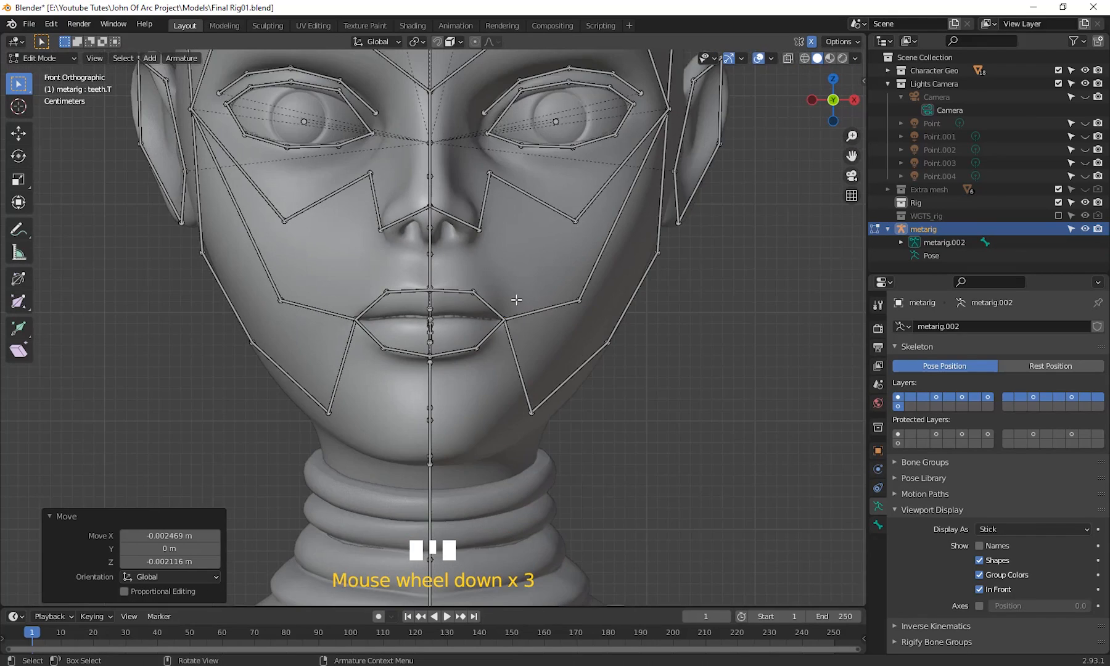
{"action": "middle_click_drag", "start_coordinate": [516, 303], "coordinate": [467, 397], "text": "shift"}
{"action": "left_click", "coordinate": [487, 381]}
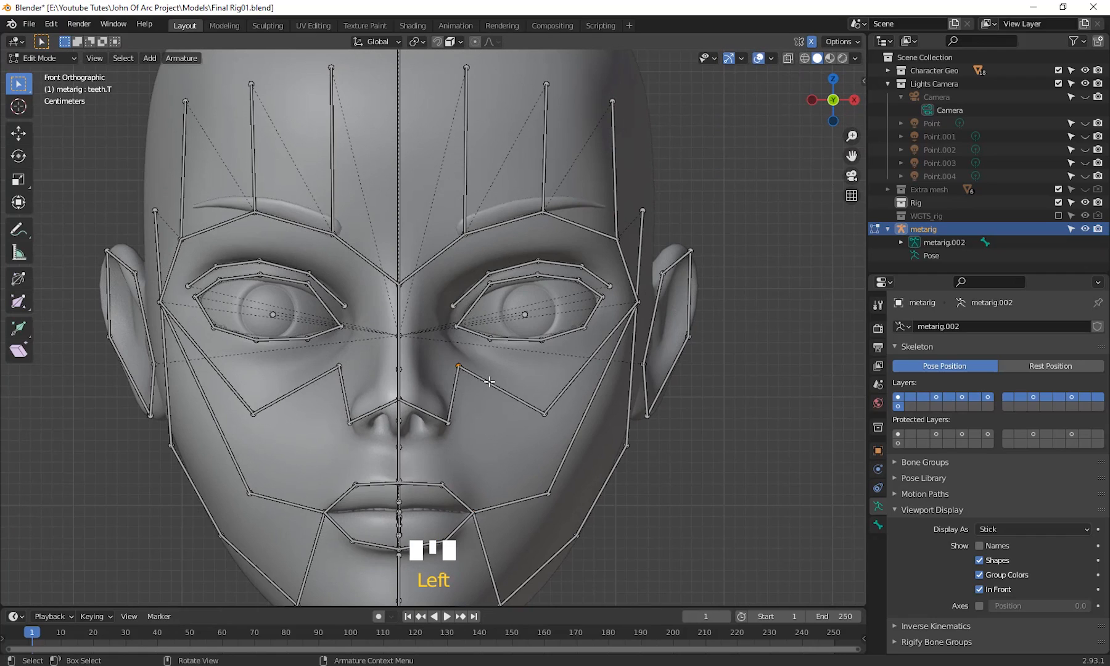
{"action": "key", "text": "g"}
{"action": "left_click", "coordinate": [458, 388]}
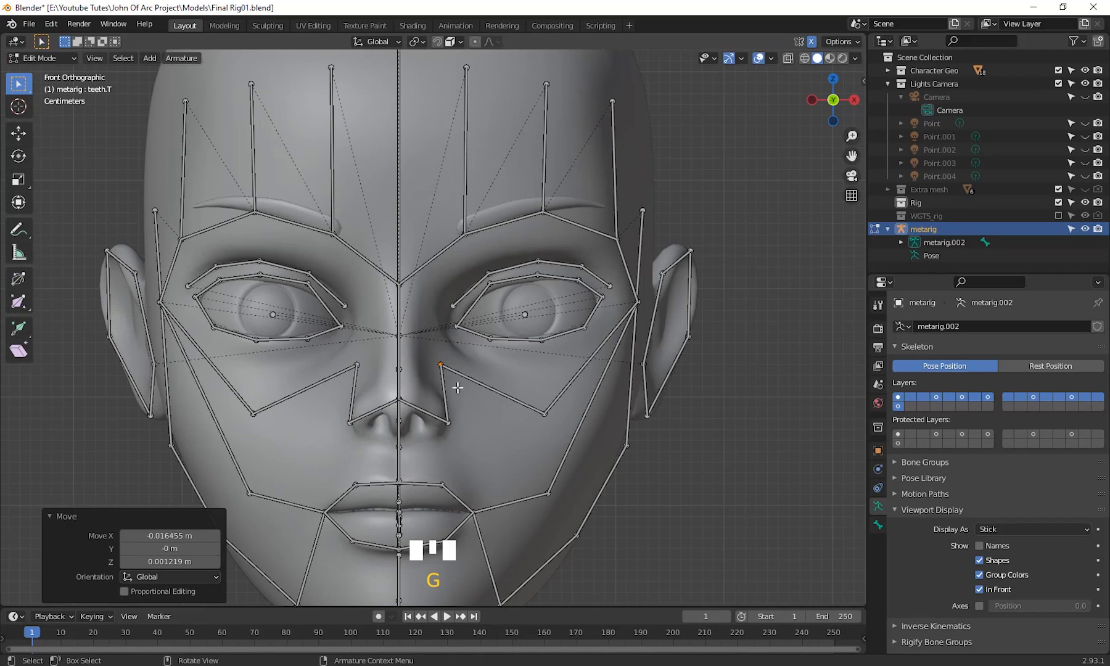
- Shift the cheek joint below the eye a further 0.016 m or so inward along X
{"action": "left_click", "coordinate": [552, 419]}
{"action": "key", "text": "g"}
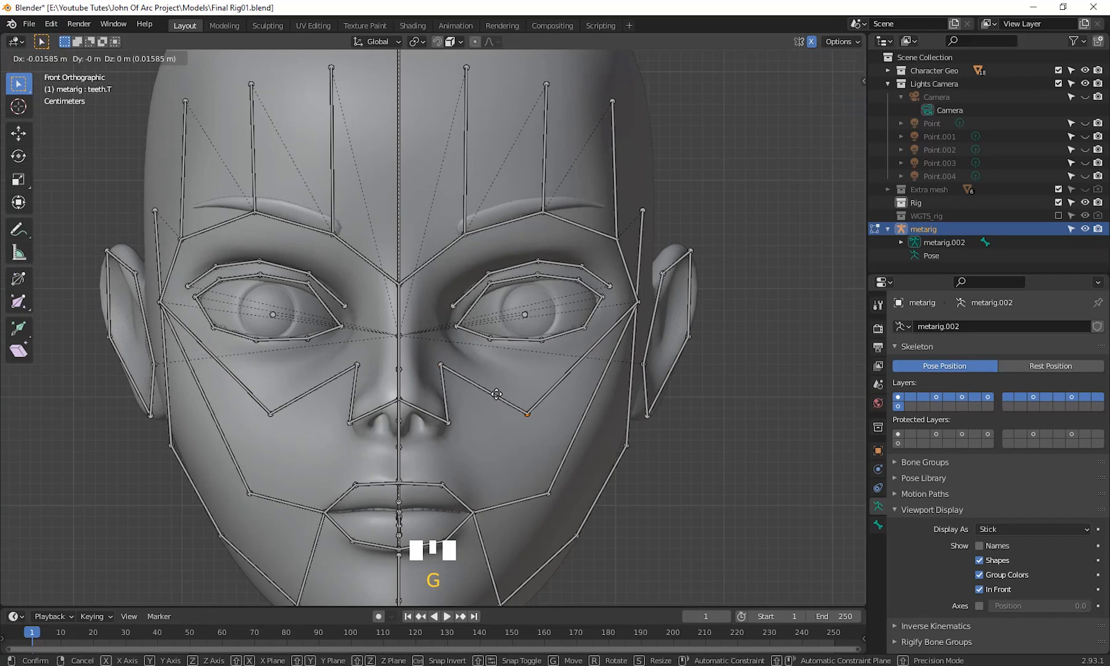
{"action": "left_click", "coordinate": [535, 423]}
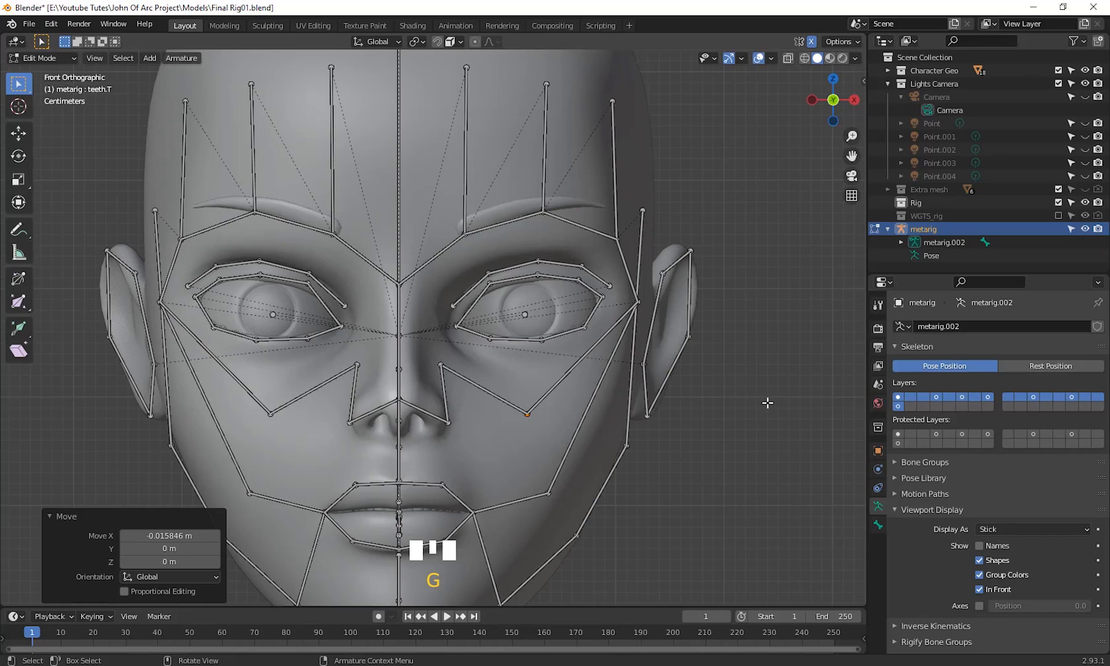
- Examine the adjusted face bones, jaw and neck from angled and side views
{"action": "middle_click_drag", "start_coordinate": [769, 399], "coordinate": [652, 401]}
{"action": "scroll", "coordinate": [653, 401], "scroll_direction": "down", "scroll_amount": 4}
{"action": "middle_click_drag", "start_coordinate": [547, 412], "coordinate": [749, 365], "text": "shift"}
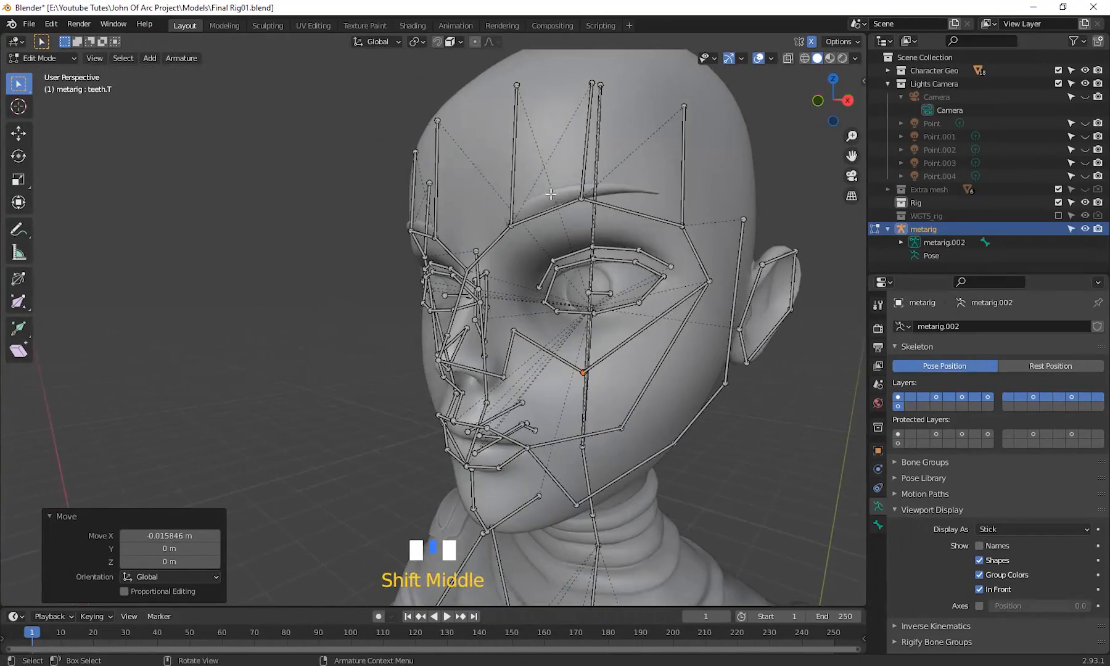
{"action": "middle_click_drag", "start_coordinate": [513, 347], "coordinate": [610, 246]}
{"action": "scroll", "coordinate": [593, 271], "scroll_direction": "up", "scroll_amount": 2}
{"action": "scroll", "coordinate": [589, 296], "scroll_direction": "down", "scroll_amount": 2}
{"action": "middle_click_drag", "start_coordinate": [589, 296], "coordinate": [455, 298], "text": "shift"}
{"action": "scroll", "coordinate": [584, 364], "scroll_direction": "up", "scroll_amount": 4}
{"action": "scroll", "coordinate": [590, 329], "scroll_direction": "down", "scroll_amount": 5}
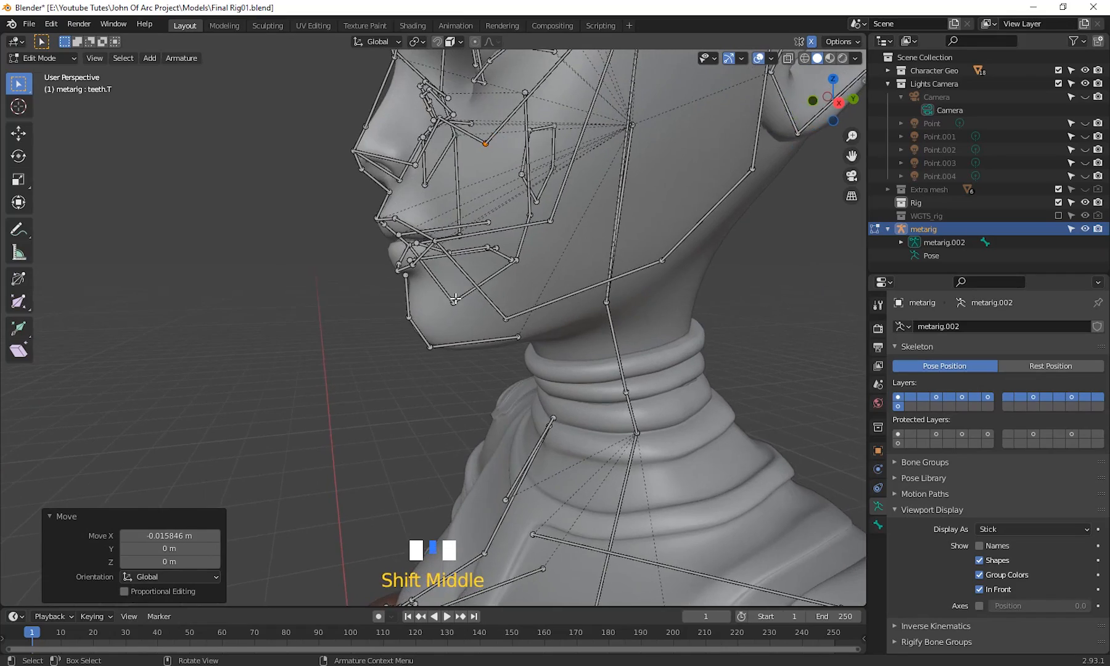
- Switch the metarig to Object Mode while showing the mouth area in wireframe from the right side
{"action": "key", "text": "KP_3"}
{"action": "scroll", "coordinate": [457, 228], "scroll_direction": "up", "scroll_amount": 5}
{"action": "middle_click_drag", "start_coordinate": [428, 178], "coordinate": [441, 384], "text": "shift"}
{"action": "key", "text": "shift+z"}
{"action": "scroll", "coordinate": [441, 374], "scroll_direction": "up", "scroll_amount": 3}
{"action": "middle_click_drag", "start_coordinate": [526, 315], "coordinate": [569, 341], "text": "shift"}
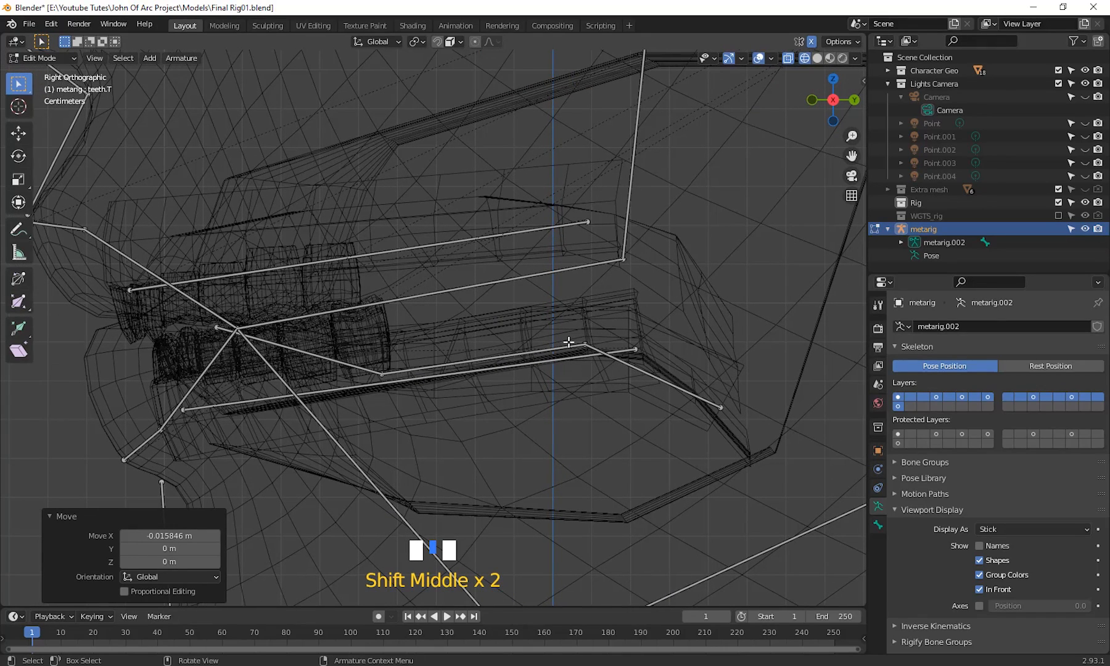
{"action": "left_click", "coordinate": [65, 59]}
{"action": "left_click", "coordinate": [54, 74]}
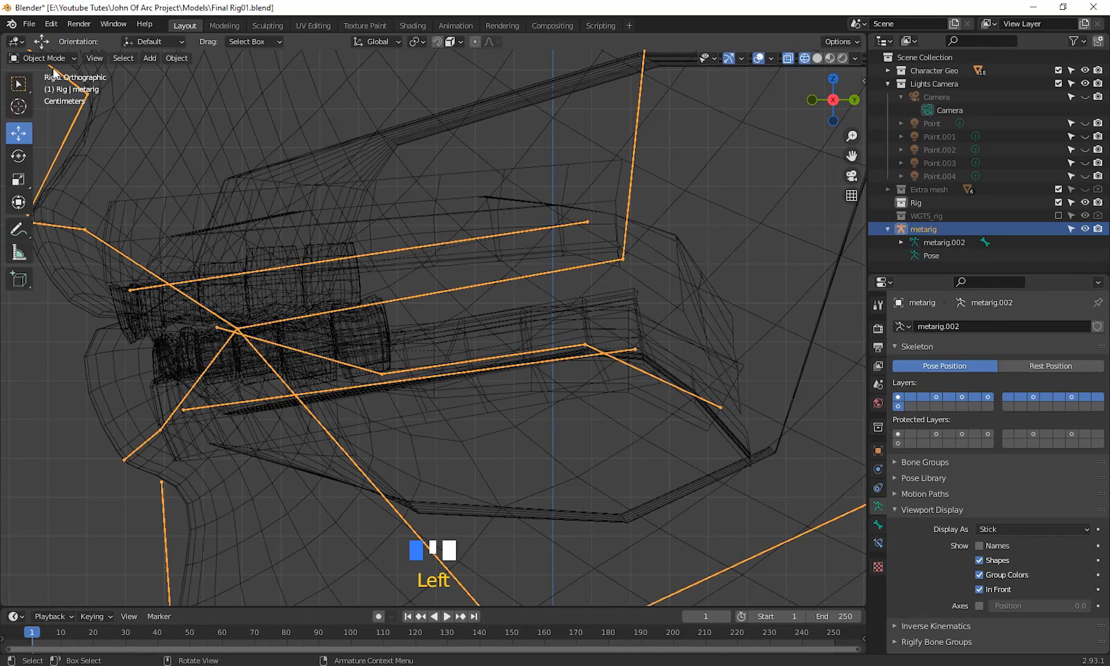
- Select the upper teeth together with the lower teeth and the tongue mesh, and then only the tongue mesh
{"action": "left_click", "coordinate": [673, 258]}
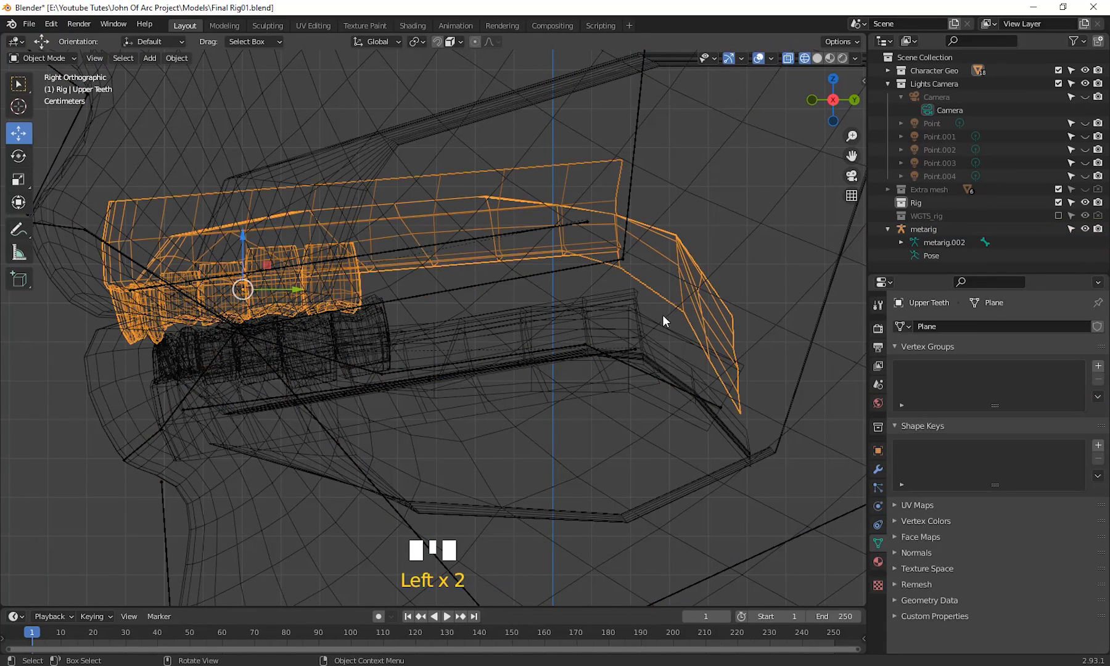
{"action": "left_click", "coordinate": [661, 370], "text": "shift"}
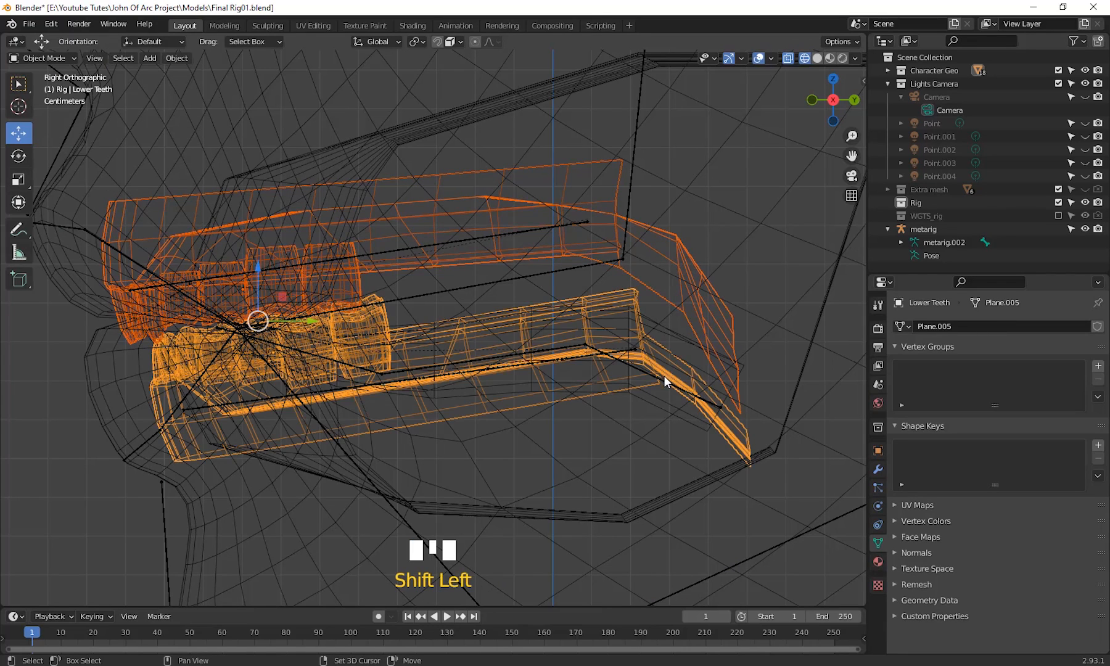
{"action": "left_click", "coordinate": [676, 339], "text": "shift"}
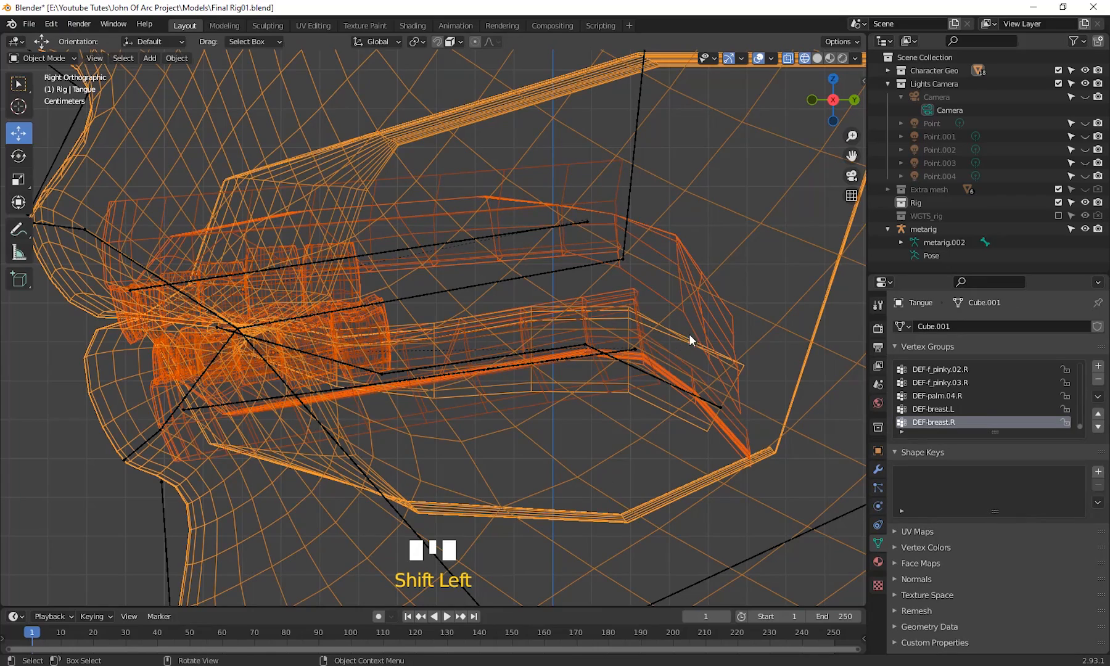
{"action": "left_click", "coordinate": [681, 338]}
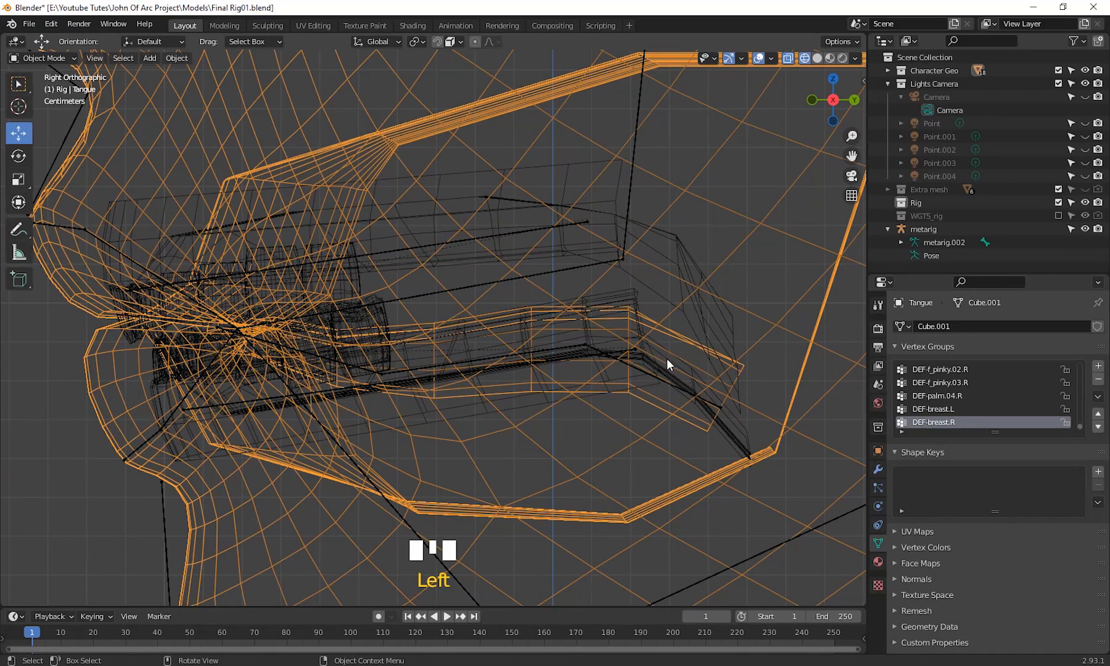
{"action": "scroll", "coordinate": [666, 361], "scroll_direction": "down", "scroll_amount": 4}
{"action": "middle_click_drag", "start_coordinate": [486, 394], "coordinate": [486, 454], "text": "shift"}
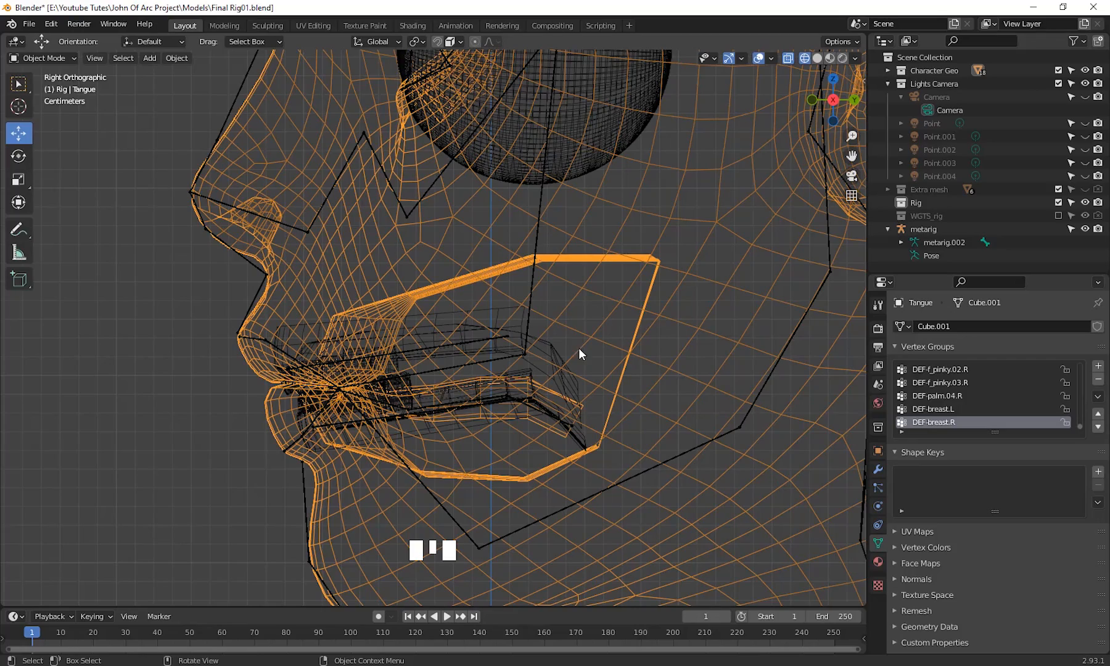
- Examine the bone fit in the mouth, head and upper body in wireframe and solid shading from several angles
{"action": "scroll", "coordinate": [581, 351], "scroll_direction": "down", "scroll_amount": 5}
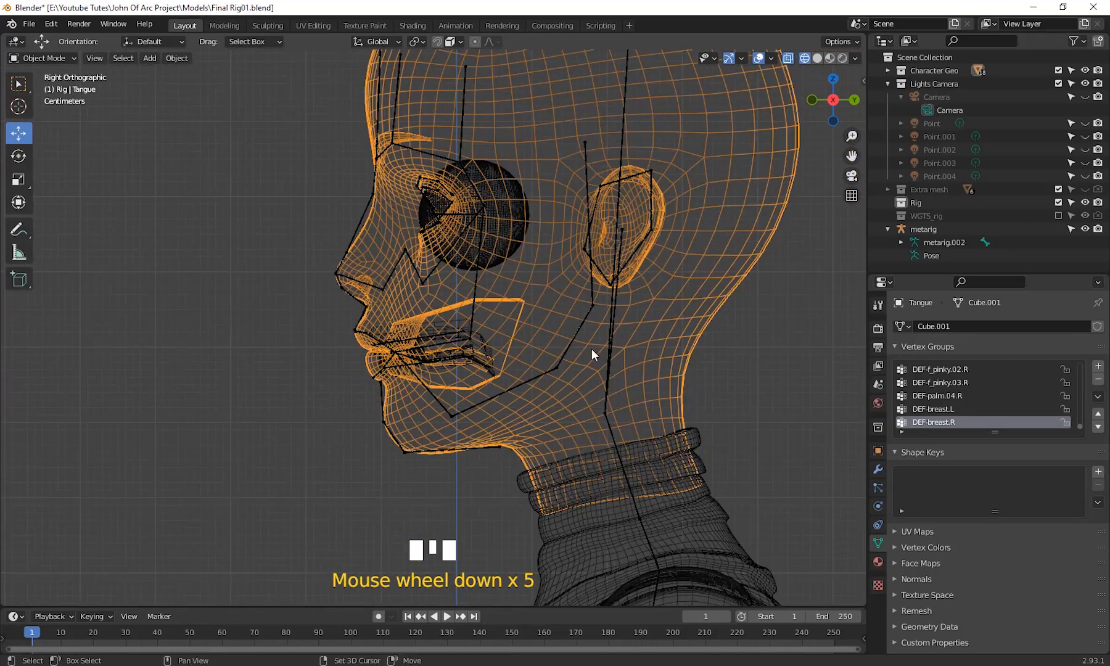
{"action": "middle_click_drag", "start_coordinate": [591, 350], "coordinate": [449, 366], "text": "shift"}
{"action": "scroll", "coordinate": [433, 428], "scroll_direction": "up", "scroll_amount": 2}
{"action": "middle_click_drag", "start_coordinate": [546, 283], "coordinate": [620, 348], "text": "shift"}
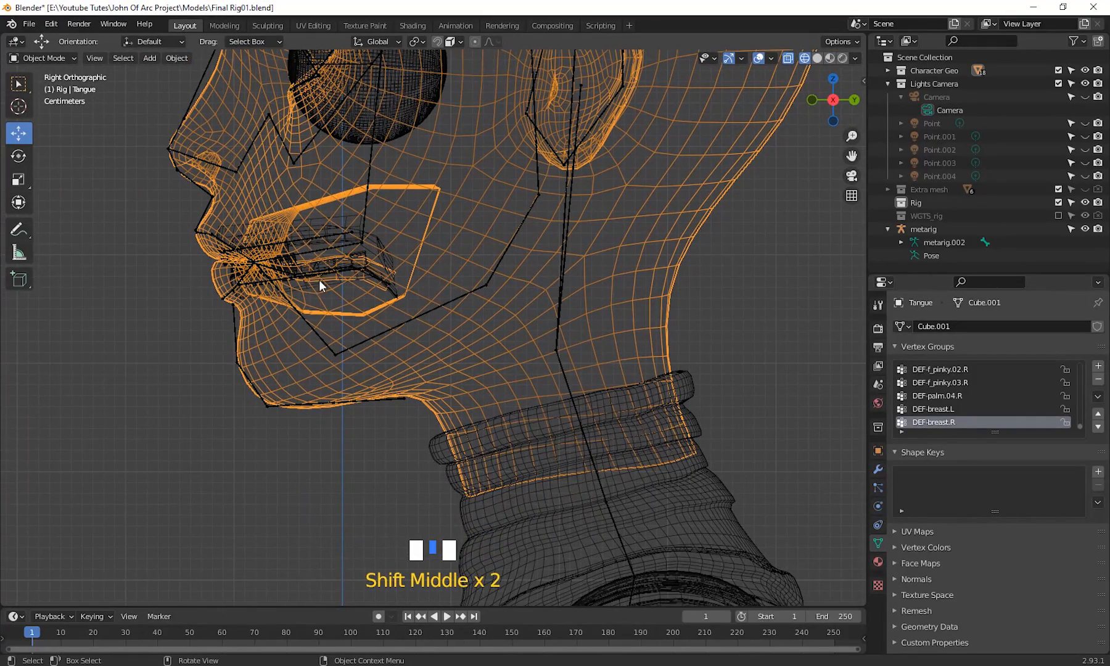
{"action": "middle_click_drag", "start_coordinate": [335, 325], "coordinate": [532, 376], "text": "shift"}
{"action": "scroll", "coordinate": [449, 364], "scroll_direction": "up", "scroll_amount": 3}
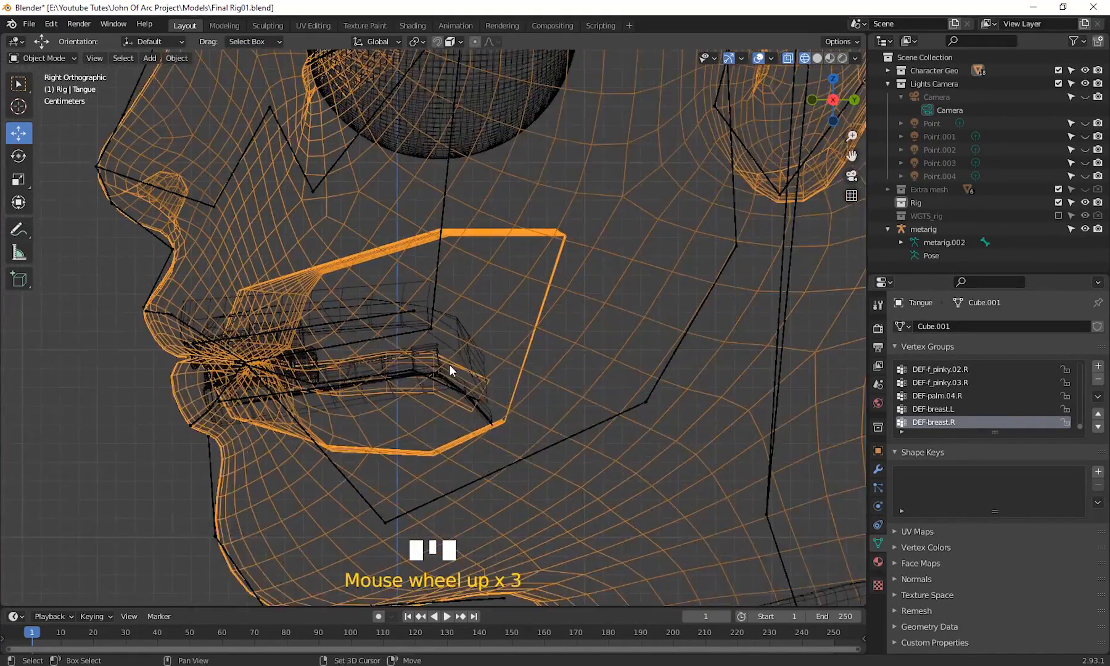
{"action": "middle_click_drag", "start_coordinate": [449, 365], "coordinate": [495, 408], "text": "shift"}
{"action": "scroll", "coordinate": [439, 380], "scroll_direction": "down", "scroll_amount": 3}
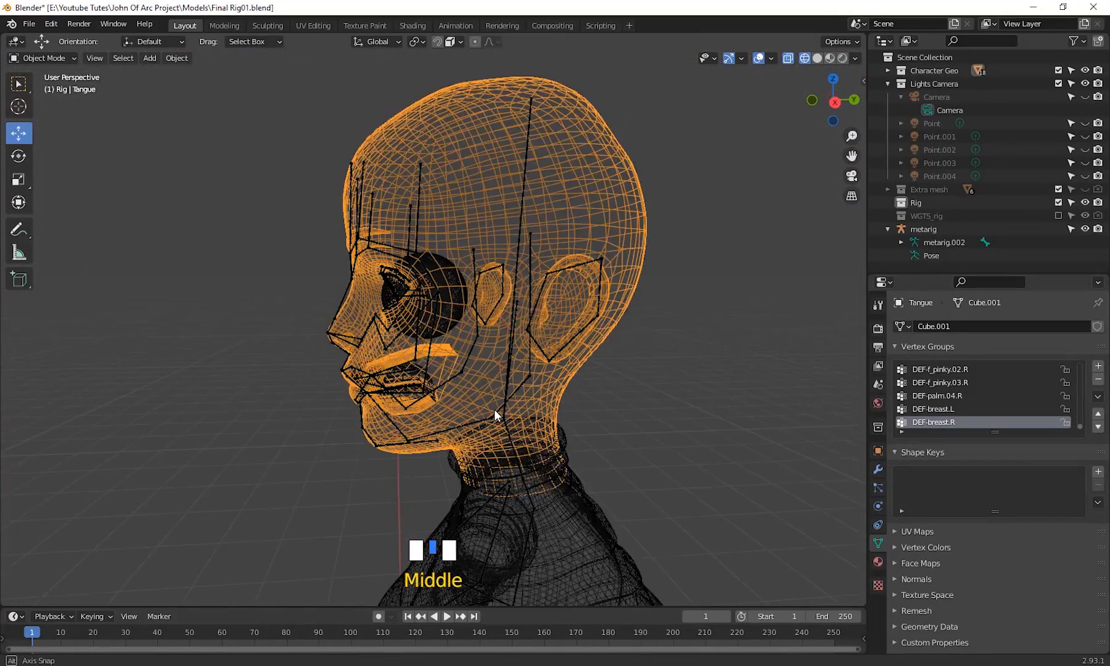
{"action": "scroll", "coordinate": [385, 412], "scroll_direction": "down", "scroll_amount": 3}
{"action": "scroll", "coordinate": [528, 404], "scroll_direction": "up", "scroll_amount": 1}
{"action": "middle_click_drag", "start_coordinate": [385, 410], "coordinate": [414, 113]}
{"action": "scroll", "coordinate": [505, 293], "scroll_direction": "down", "scroll_amount": 1}
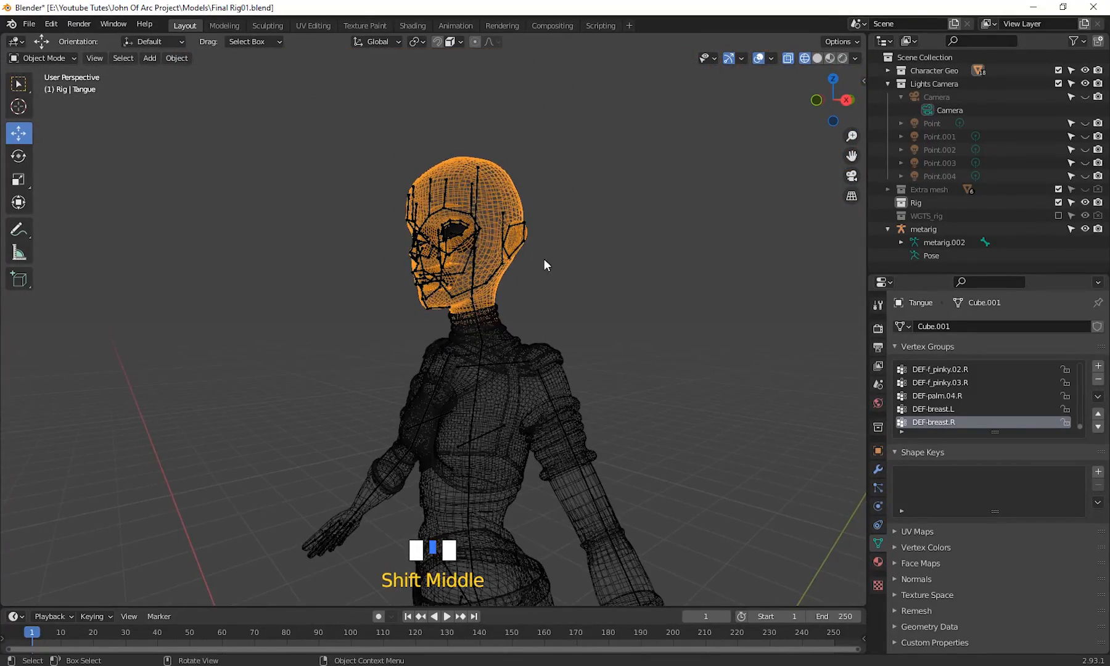
{"action": "middle_click_drag", "start_coordinate": [544, 259], "coordinate": [527, 286]}
{"action": "key", "text": "shift+z"}
{"action": "scroll", "coordinate": [545, 259], "scroll_direction": "down", "scroll_amount": 2}
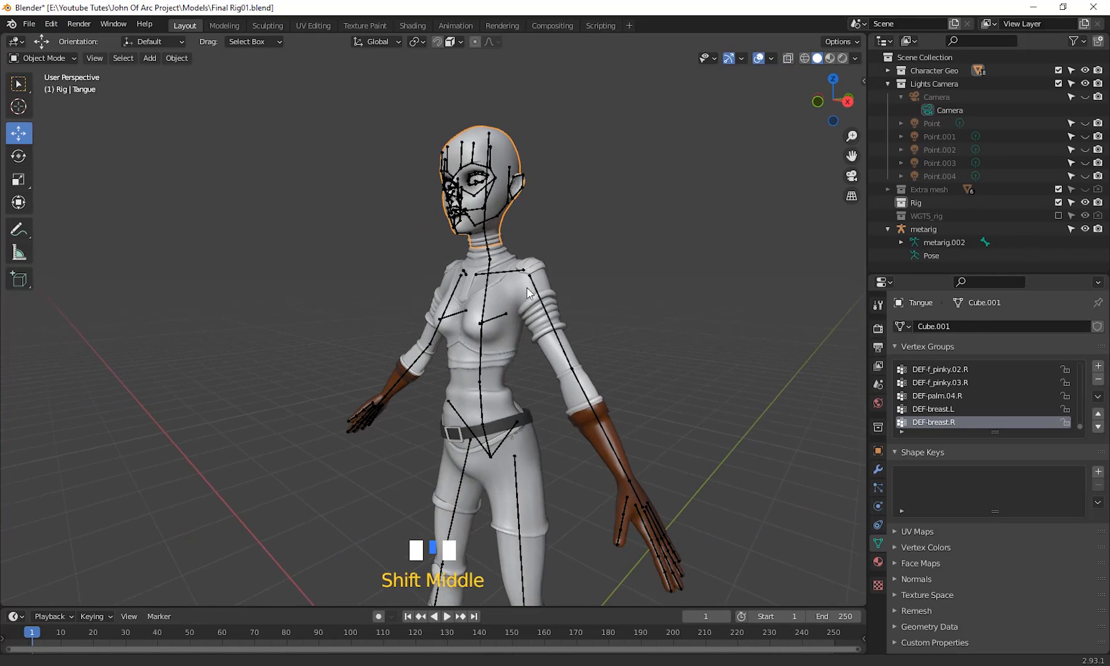
{"action": "mouse_move", "coordinate": [503, 235]}
{"action": "middle_mouse_down"}
{"action": "mouse_move", "coordinate": [613, 245]}
{"action": "mouse_move", "coordinate": [499, 250]}
{"action": "middle_mouse_up"}
{"action": "scroll", "coordinate": [457, 298], "scroll_direction": "up", "scroll_amount": 3}
{"action": "middle_click_drag", "start_coordinate": [455, 299], "coordinate": [414, 580], "text": "shift"}
{"action": "scroll", "coordinate": [468, 329], "scroll_direction": "up", "scroll_amount": 6}
{"action": "middle_click_drag", "start_coordinate": [472, 419], "coordinate": [553, 250], "text": "shift"}
{"action": "scroll", "coordinate": [506, 248], "scroll_direction": "down", "scroll_amount": 2}
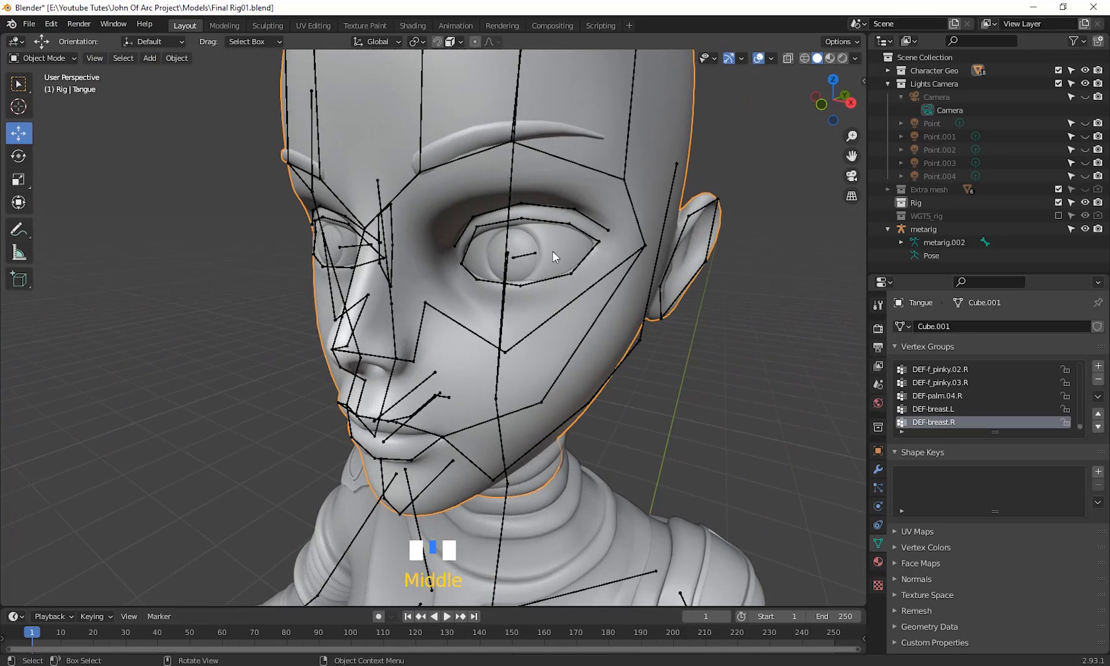
- Select each eyeball in turn to check that they are separate objects
{"action": "left_click", "coordinate": [552, 250]}
{"action": "scroll", "coordinate": [555, 341], "scroll_direction": "down", "scroll_amount": 3}
{"action": "middle_click_drag", "start_coordinate": [555, 341], "coordinate": [432, 301]}
{"action": "scroll", "coordinate": [493, 308], "scroll_direction": "up", "scroll_amount": 3}
{"action": "left_click", "coordinate": [409, 284]}
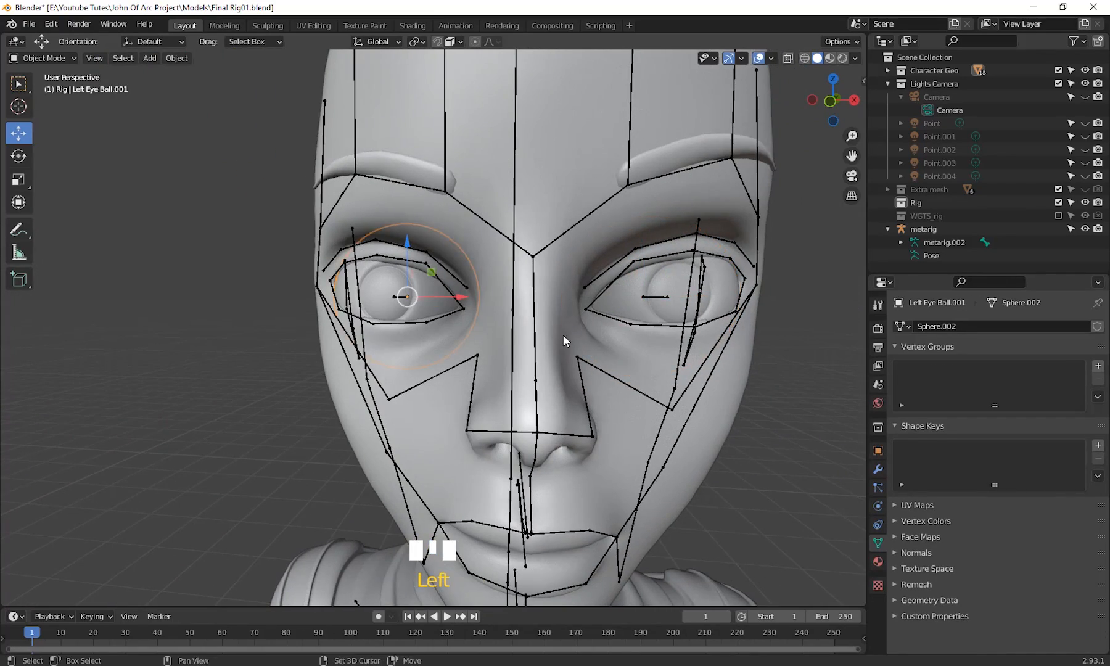
- Isolate the left eyeball by hiding all unselected objects and display it in wireframe
{"action": "middle_click_drag", "start_coordinate": [563, 335], "coordinate": [600, 340], "text": "shift"}
{"action": "left_click", "coordinate": [287, 264]}
{"action": "scroll", "coordinate": [477, 335], "scroll_direction": "down", "scroll_amount": 2}
{"action": "key", "text": "shift+h"}
{"action": "scroll", "coordinate": [509, 305], "scroll_direction": "up", "scroll_amount": 2}
{"action": "key", "text": "shift+z"}
{"action": "scroll", "coordinate": [569, 312], "scroll_direction": "up", "scroll_amount": 3}
{"action": "middle_click", "coordinate": [588, 340]}
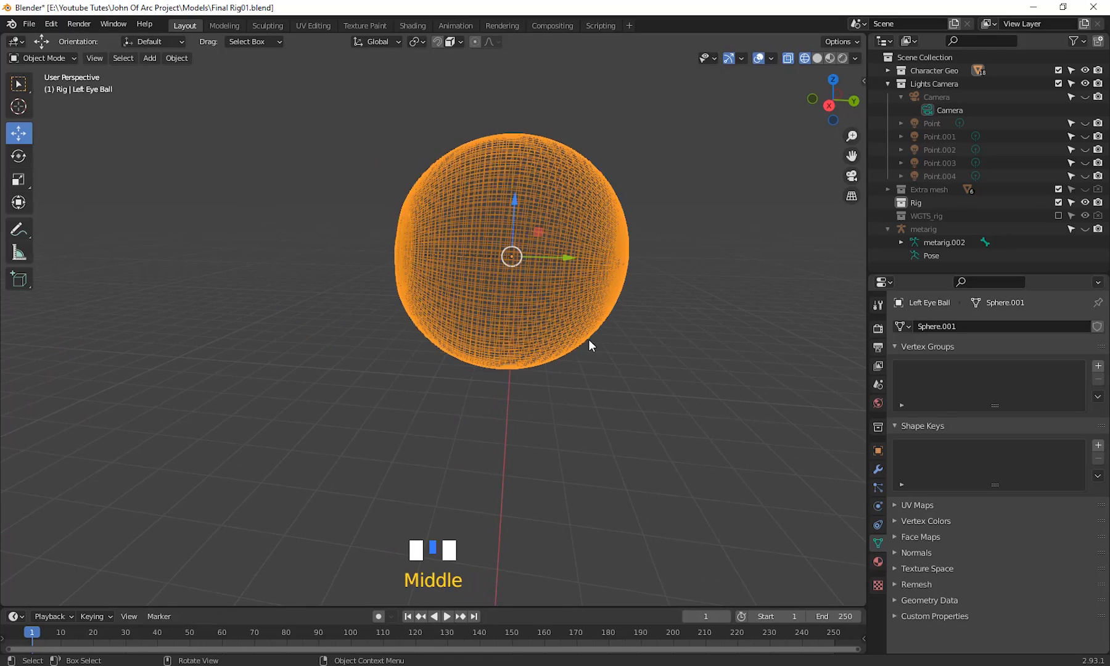
- Try rotating the isolated eyeball freely about its origin
{"action": "scroll", "coordinate": [587, 340], "scroll_direction": "down", "scroll_amount": 2}
{"action": "middle_click_drag", "start_coordinate": [449, 291], "coordinate": [531, 317]}
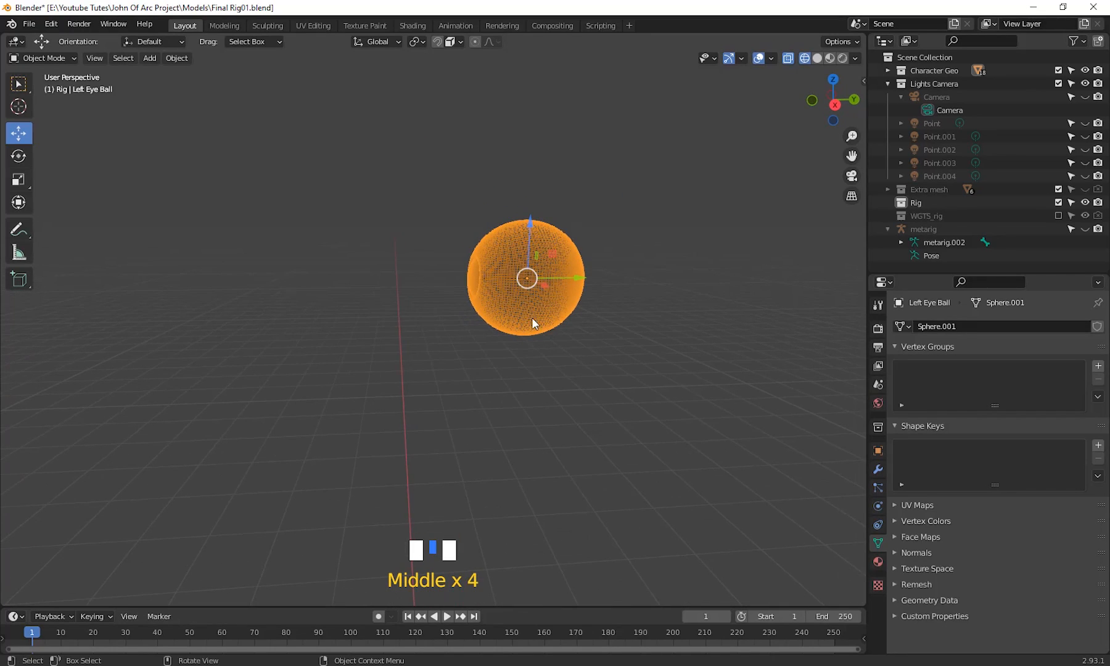
{"action": "key", "text": "r"}
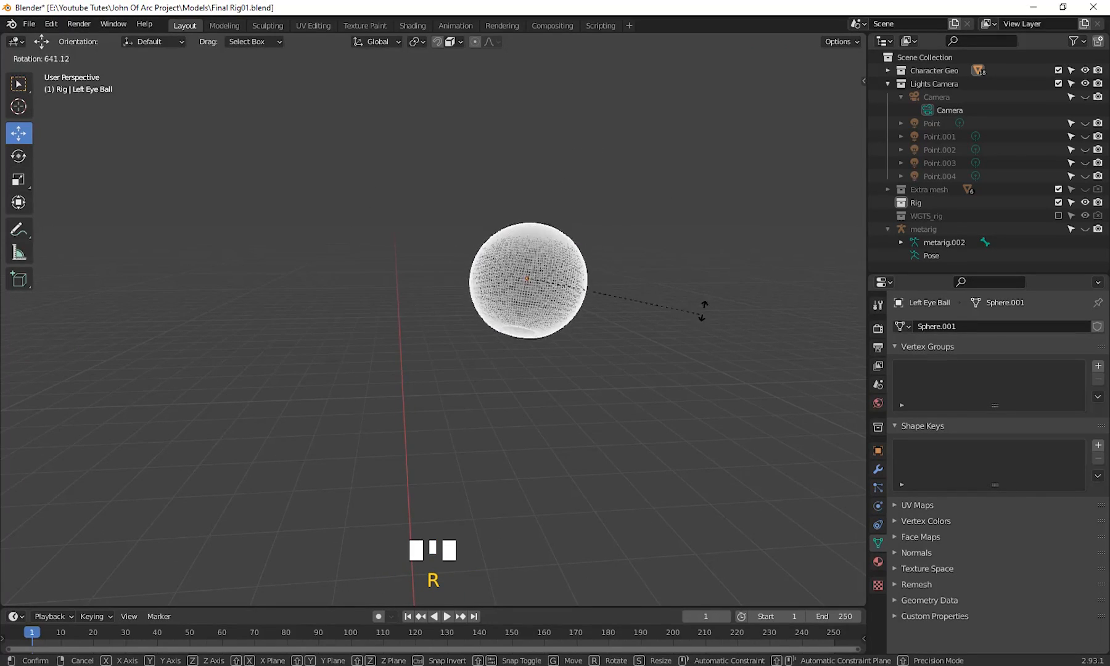
{"action": "left_click", "coordinate": [661, 271]}
{"action": "middle_click_drag", "start_coordinate": [660, 271], "coordinate": [438, 325]}
{"action": "scroll", "coordinate": [692, 339], "scroll_direction": "up", "scroll_amount": 4}
- Try rotating the eyeball around the global Z axis in the right orthographic view
{"action": "key", "text": "KP_3"}
{"action": "scroll", "coordinate": [504, 309], "scroll_direction": "up", "scroll_amount": 3}
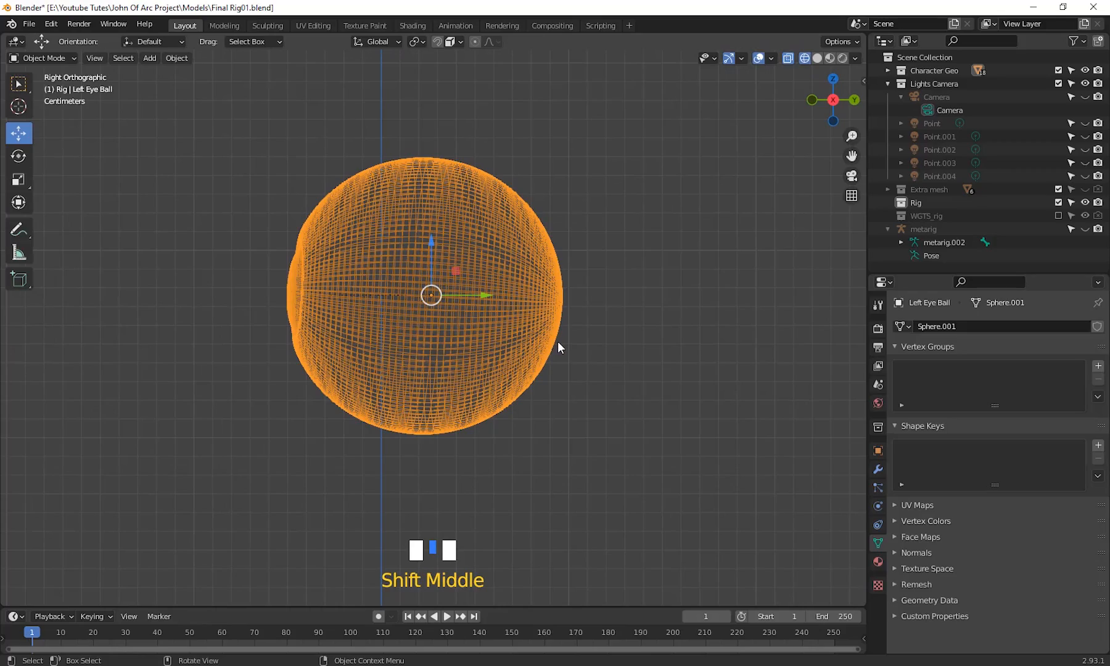
{"action": "key", "text": "r"}
{"action": "key", "text": "z"}
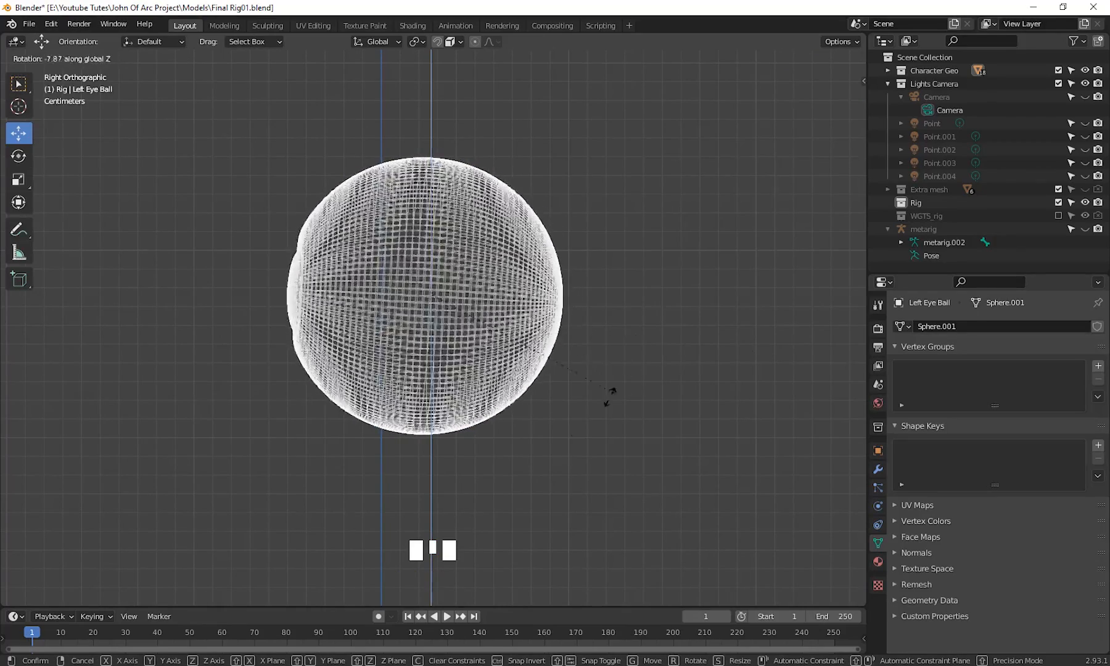
{"action": "left_click", "coordinate": [638, 302]}
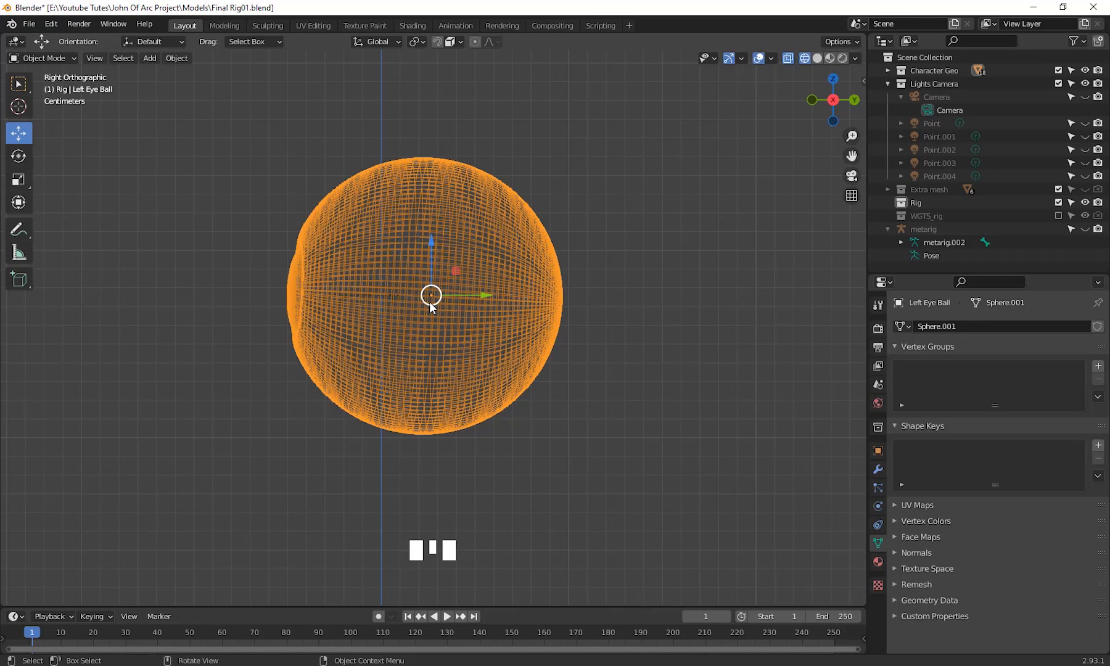
- Examine the isolated eyeball and its origin point from the side and at an angle, in wireframe and solid shading
{"action": "scroll", "coordinate": [563, 379], "scroll_direction": "down", "scroll_amount": 7}
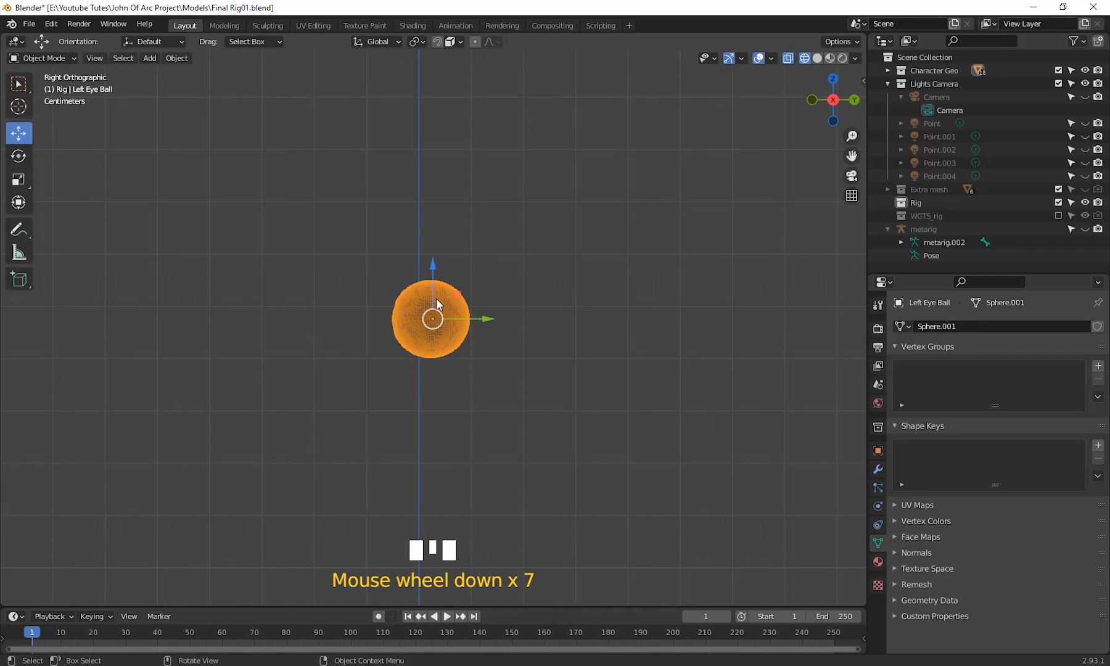
{"action": "scroll", "coordinate": [444, 388], "scroll_direction": "up", "scroll_amount": 2}
{"action": "middle_click_drag", "start_coordinate": [445, 389], "coordinate": [462, 309]}
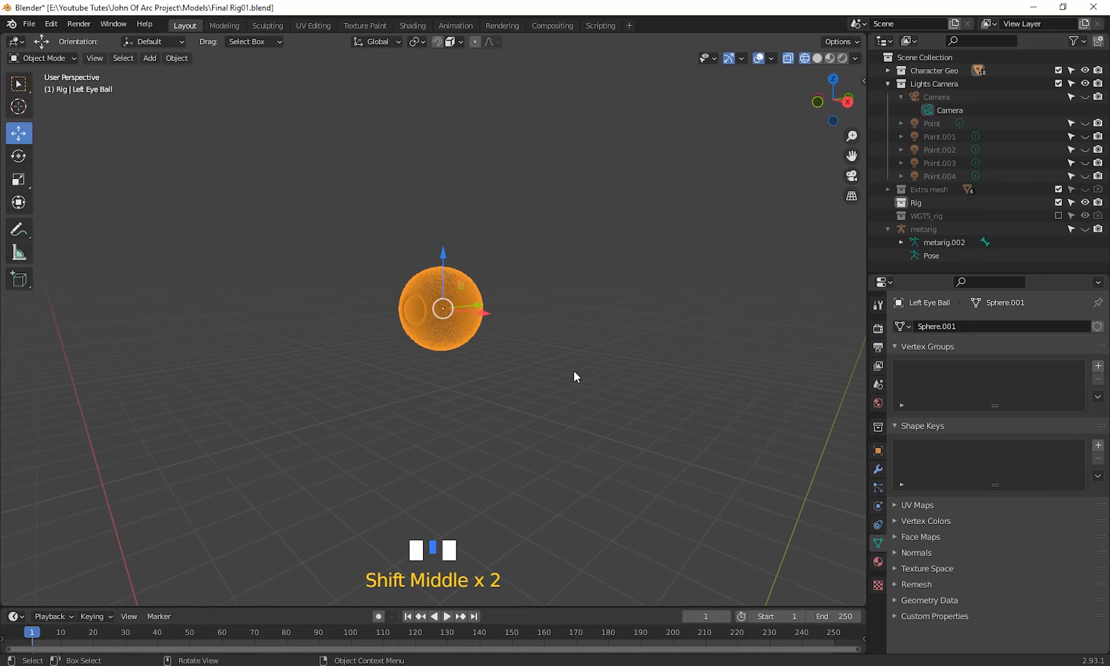
{"action": "key", "text": "shift+z"}
{"action": "scroll", "coordinate": [575, 377], "scroll_direction": "up", "scroll_amount": 3}
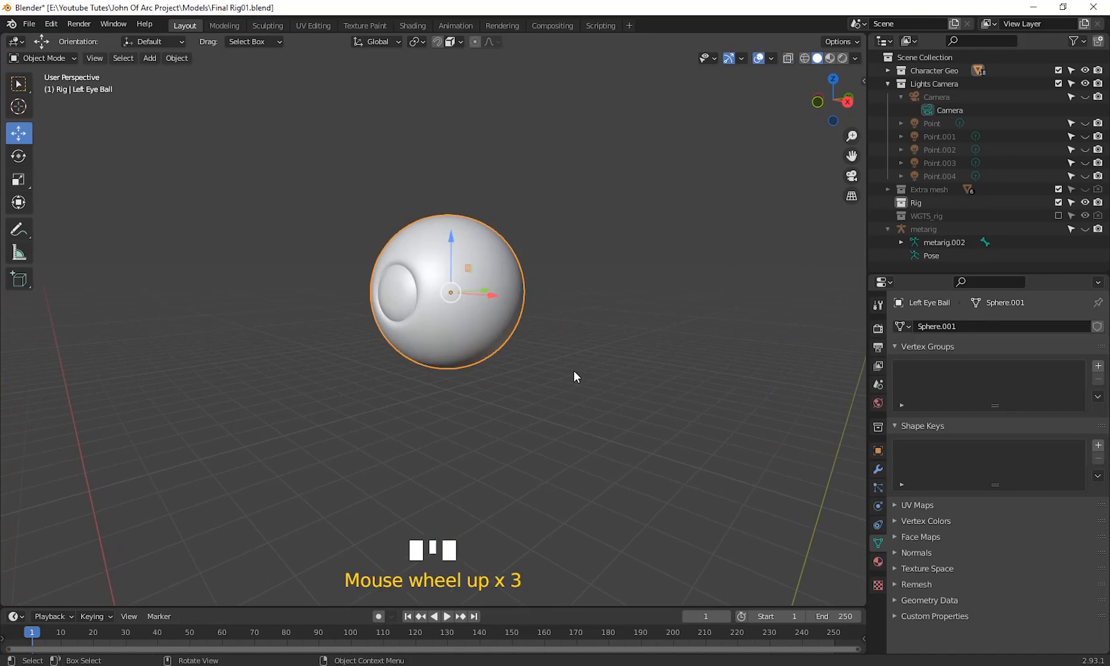
{"action": "middle_click_drag", "start_coordinate": [575, 377], "coordinate": [655, 380], "text": "shift"}
{"action": "left_click", "coordinate": [656, 375]}
{"action": "left_click", "coordinate": [440, 356]}
{"action": "scroll", "coordinate": [506, 379], "scroll_direction": "down", "scroll_amount": 2}
{"action": "middle_click_drag", "start_coordinate": [583, 401], "coordinate": [646, 430], "text": "shift"}
{"action": "scroll", "coordinate": [573, 413], "scroll_direction": "up", "scroll_amount": 2}
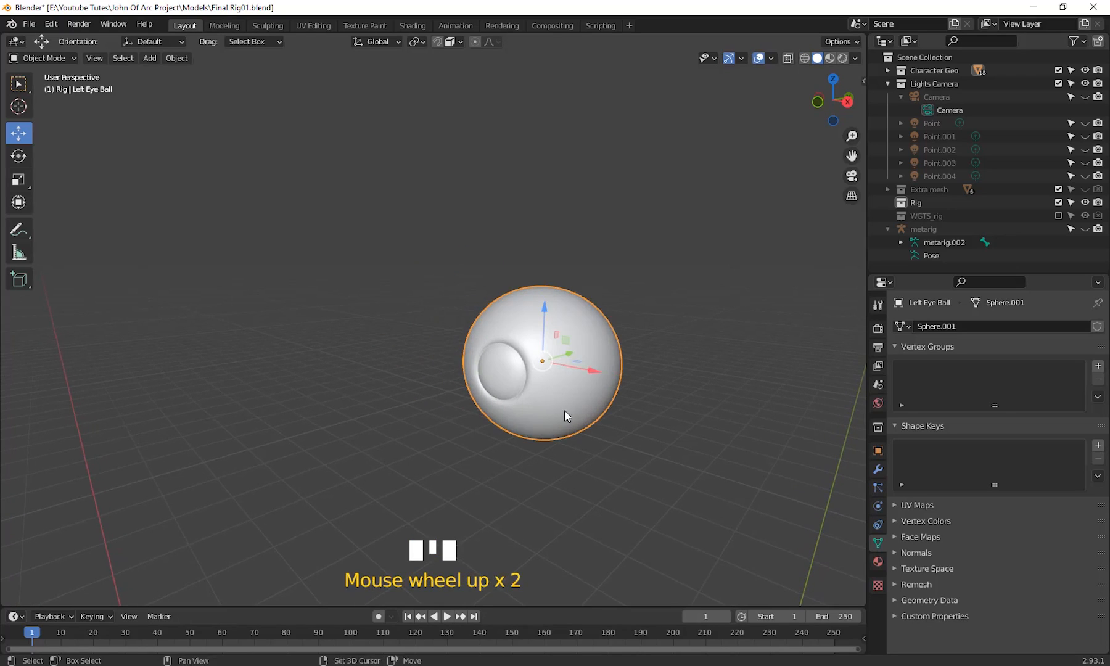
{"action": "middle_click_drag", "start_coordinate": [612, 388], "coordinate": [541, 330], "text": "shift"}
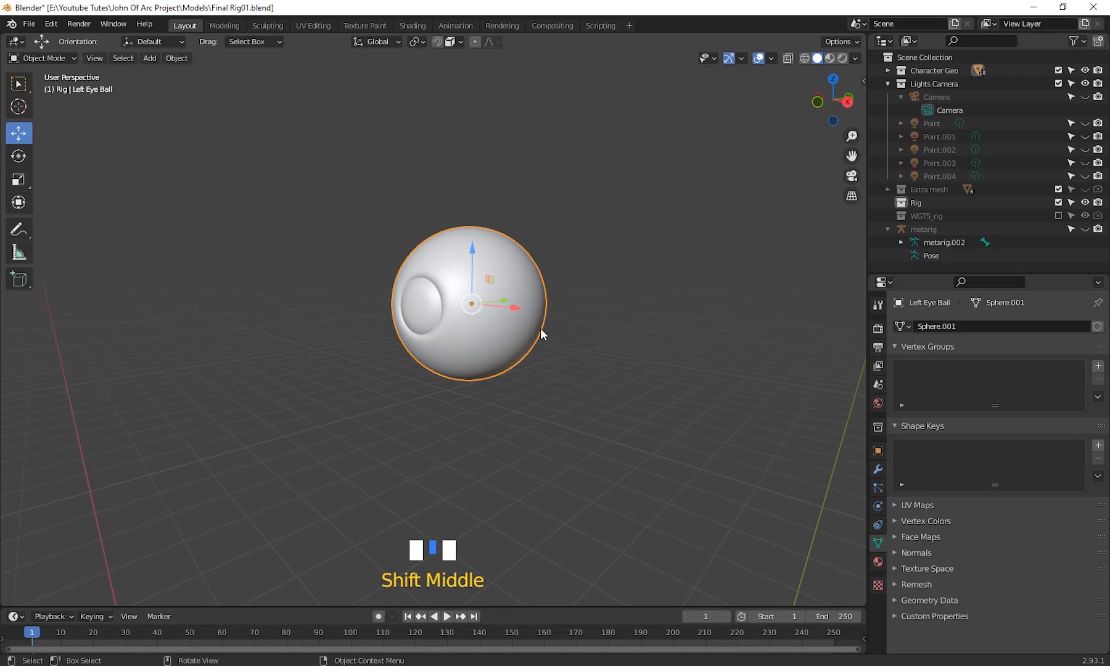
{"action": "scroll", "coordinate": [541, 333], "scroll_direction": "down", "scroll_amount": 2}
{"action": "middle_click_drag", "start_coordinate": [541, 333], "coordinate": [570, 385], "text": "shift"}
{"action": "scroll", "coordinate": [555, 362], "scroll_direction": "up", "scroll_amount": 2}
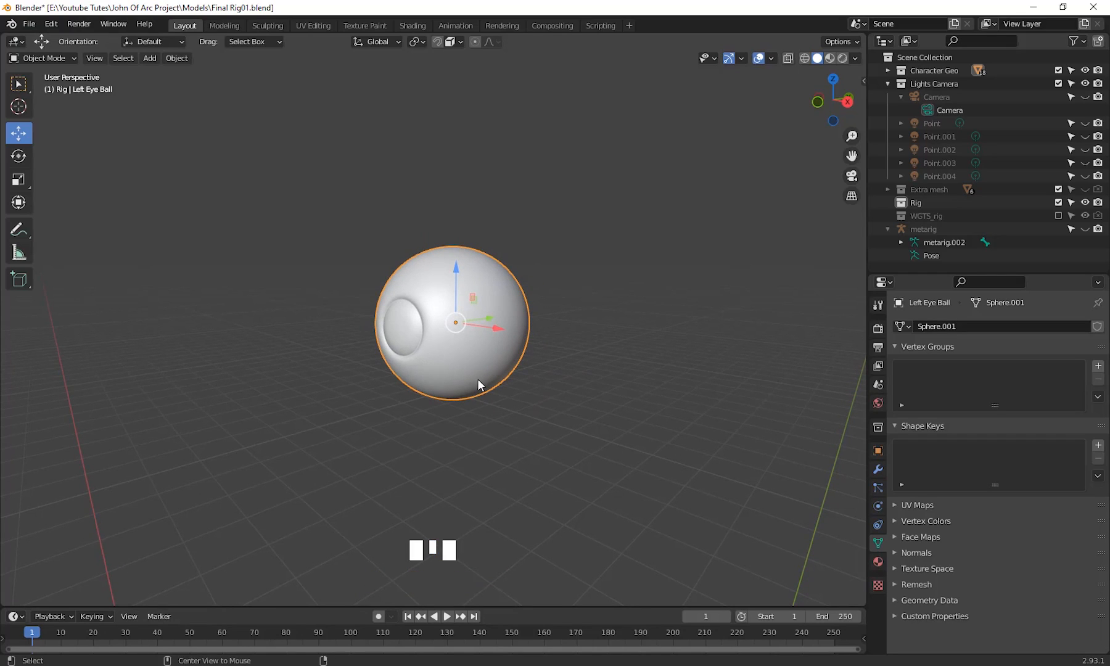
- Reveal all hidden objects so the full character and metarig are shown
{"action": "key", "text": "alt+h"}
{"action": "scroll", "coordinate": [531, 313], "scroll_direction": "down", "scroll_amount": 1}
{"action": "scroll", "coordinate": [529, 315], "scroll_direction": "down", "scroll_amount": 3}
{"action": "middle_click_drag", "start_coordinate": [527, 346], "coordinate": [522, 256], "text": "shift"}
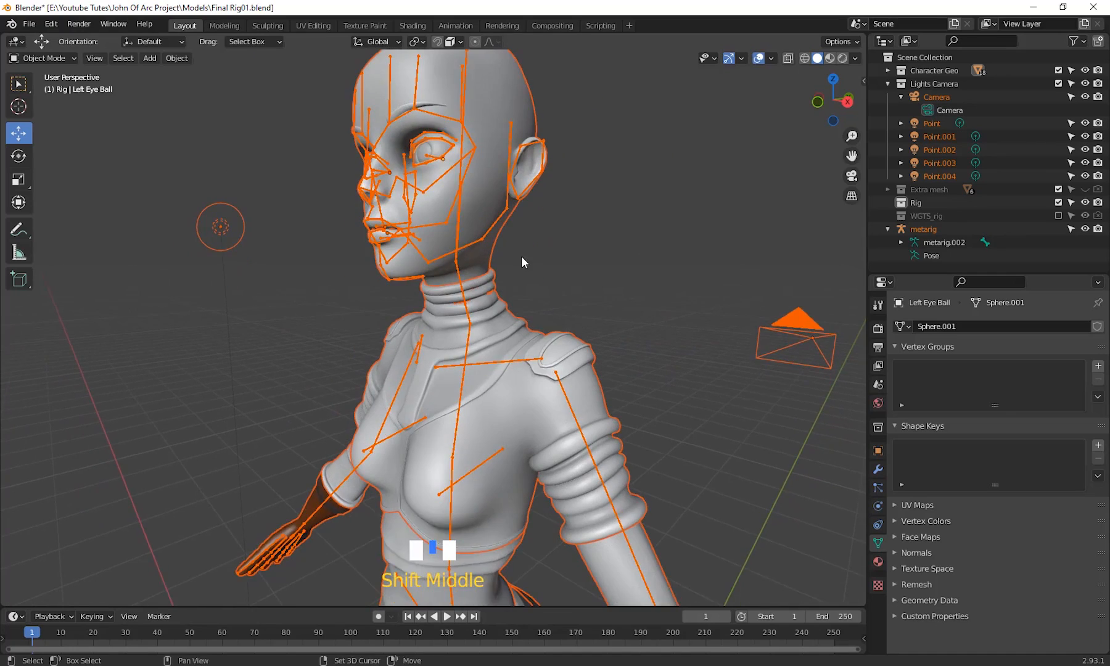
{"action": "scroll", "coordinate": [520, 309], "scroll_direction": "down", "scroll_amount": 3}
{"action": "middle_click_drag", "start_coordinate": [520, 313], "coordinate": [495, 334], "text": "shift"}
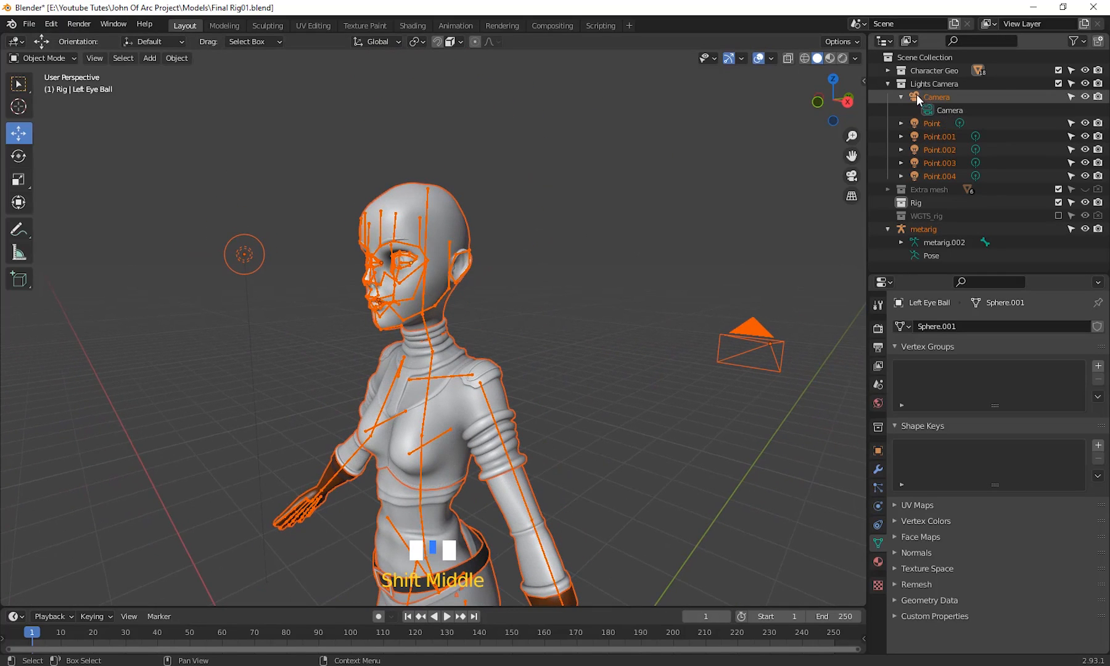
- Hide the camera and the five point lights in the viewport, and clear the selection
{"action": "left_click", "coordinate": [1085, 97]}
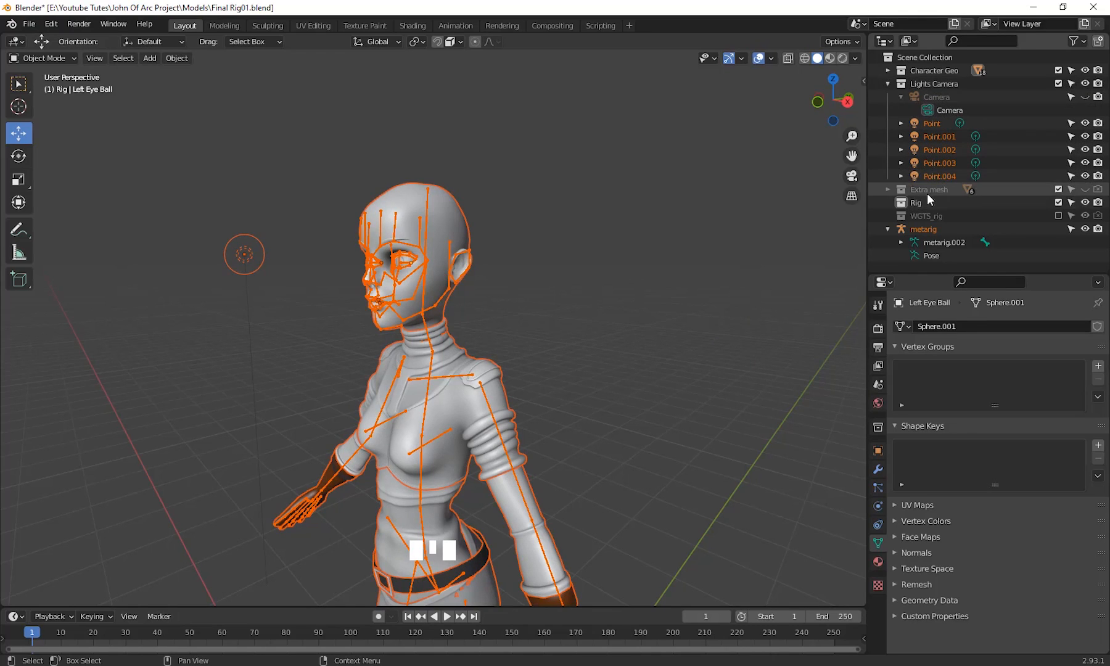
{"action": "left_click_drag", "start_coordinate": [1086, 176], "coordinate": [1085, 123]}
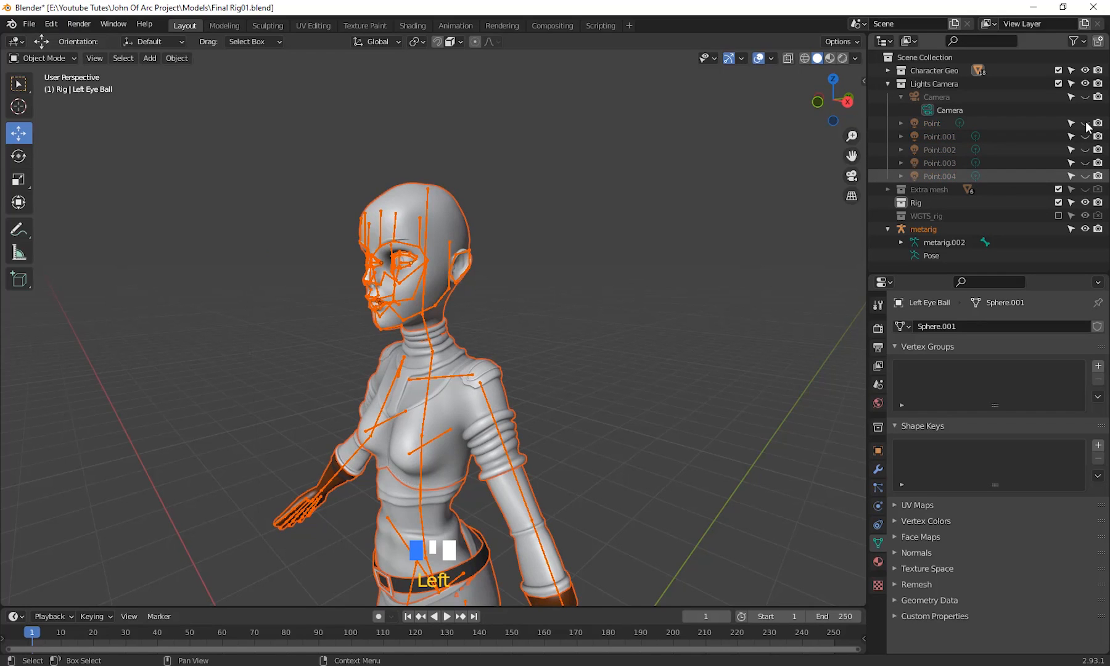
{"action": "middle_click_drag", "start_coordinate": [563, 331], "coordinate": [609, 369], "text": "shift"}
{"action": "scroll", "coordinate": [560, 327], "scroll_direction": "up", "scroll_amount": 4}
{"action": "left_click", "coordinate": [743, 344]}
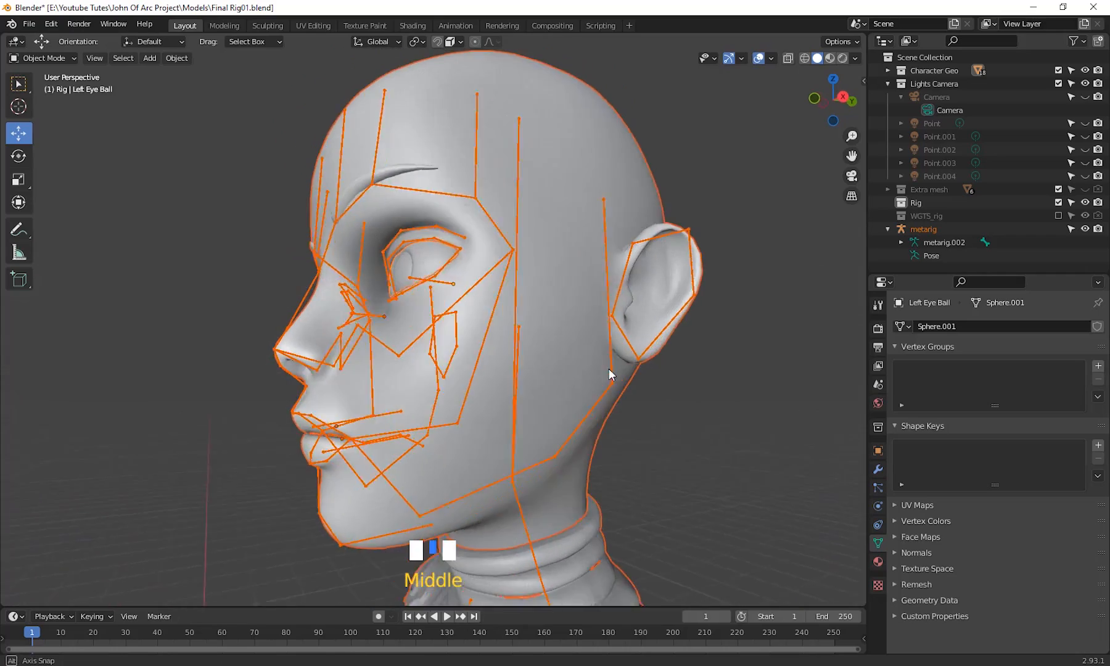
- Select the head mesh and hide it to expose the teeth and eyeballs
{"action": "scroll", "coordinate": [491, 428], "scroll_direction": "up", "scroll_amount": 3, "text": "shift"}
{"action": "middle_click_drag", "start_coordinate": [491, 428], "coordinate": [556, 306], "text": "shift"}
{"action": "scroll", "coordinate": [446, 335], "scroll_direction": "up", "scroll_amount": 2}
{"action": "left_click", "coordinate": [555, 310]}
{"action": "scroll", "coordinate": [558, 318], "scroll_direction": "down", "scroll_amount": 4}
{"action": "scroll", "coordinate": [470, 313], "scroll_direction": "up", "scroll_amount": 6}
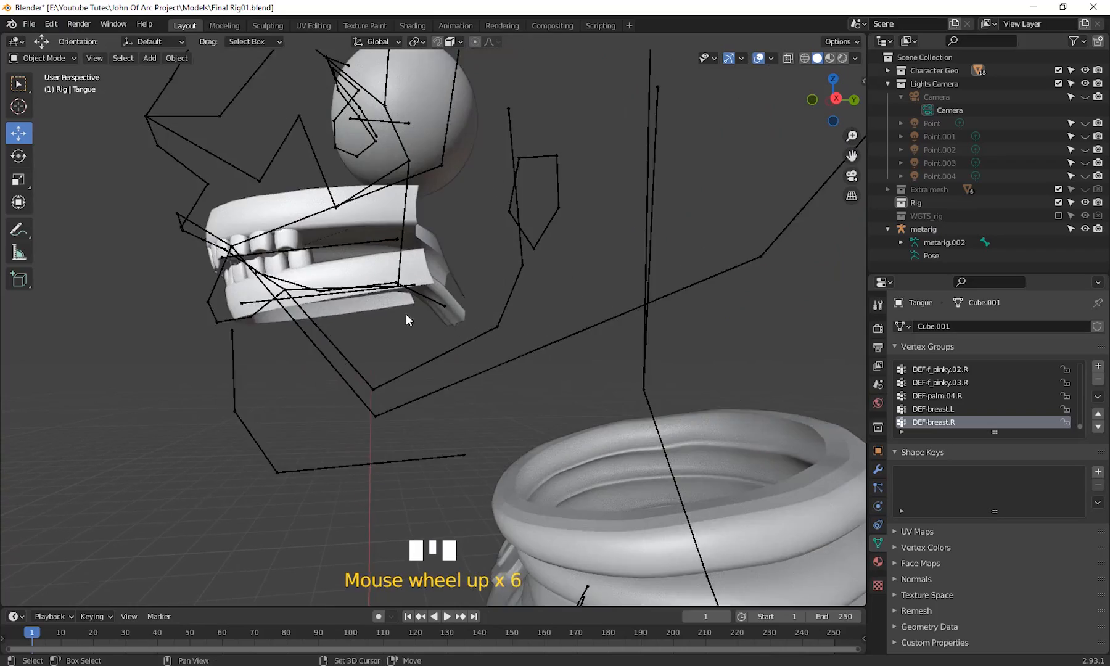
- Select the lower teeth, show the teeth and mouth bones in right-side wireframe, and clear the selection
{"action": "mouse_move", "coordinate": [405, 314]}
{"action": "middle_mouse_down", "text": "shift"}
{"action": "mouse_move", "coordinate": [416, 342]}
{"action": "mouse_move", "coordinate": [529, 367]}
{"action": "mouse_move", "coordinate": [512, 361]}
{"action": "middle_mouse_up", "text": "shift"}
{"action": "left_click", "coordinate": [441, 309]}
{"action": "key", "text": "shift+z"}
{"action": "scroll", "coordinate": [463, 341], "scroll_direction": "down", "scroll_amount": 3}
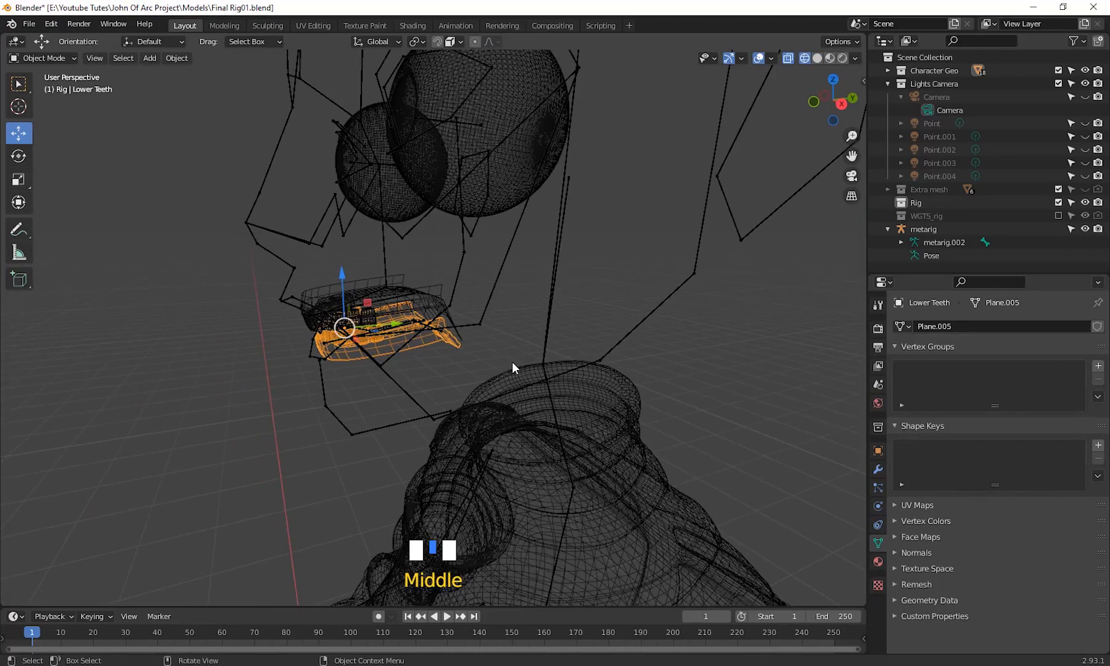
{"action": "key", "text": "KP_3"}
{"action": "scroll", "coordinate": [444, 287], "scroll_direction": "up", "scroll_amount": 6}
{"action": "middle_click_drag", "start_coordinate": [444, 287], "coordinate": [617, 222], "text": "shift"}
{"action": "left_click", "coordinate": [660, 179]}
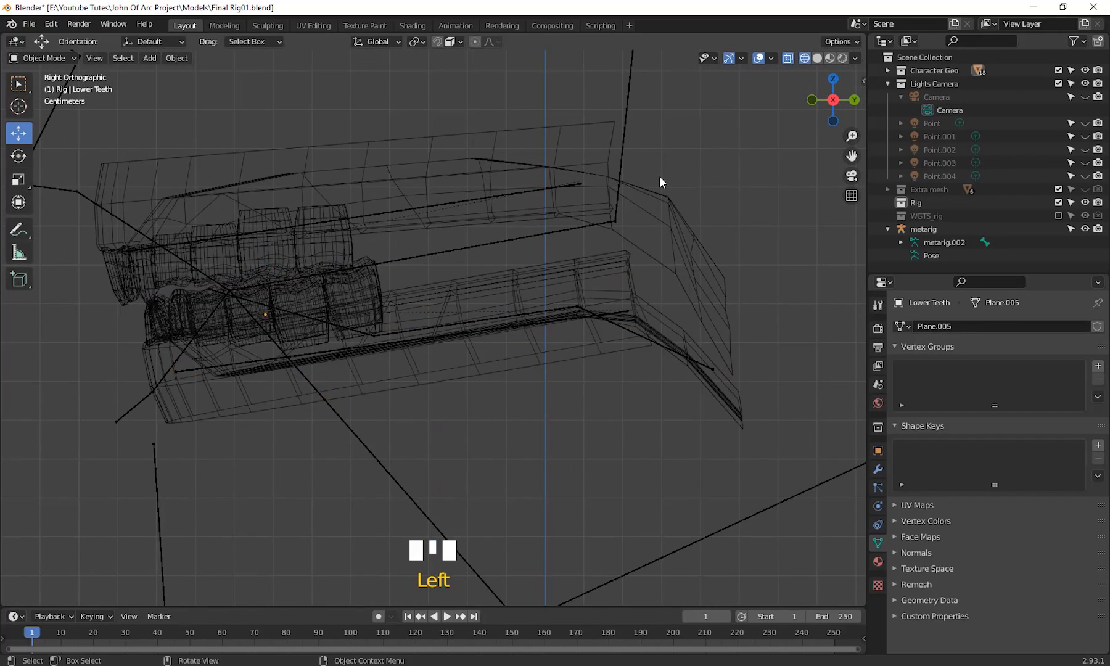
- Enter Edit Mode on the metarig and raise the tongue joint behind the lower teeth by about 0.002 m
{"action": "left_click", "coordinate": [449, 203]}
{"action": "scroll", "coordinate": [449, 208], "scroll_direction": "down", "scroll_amount": 2}
{"action": "middle_click_drag", "start_coordinate": [405, 203], "coordinate": [427, 202], "text": "shift"}
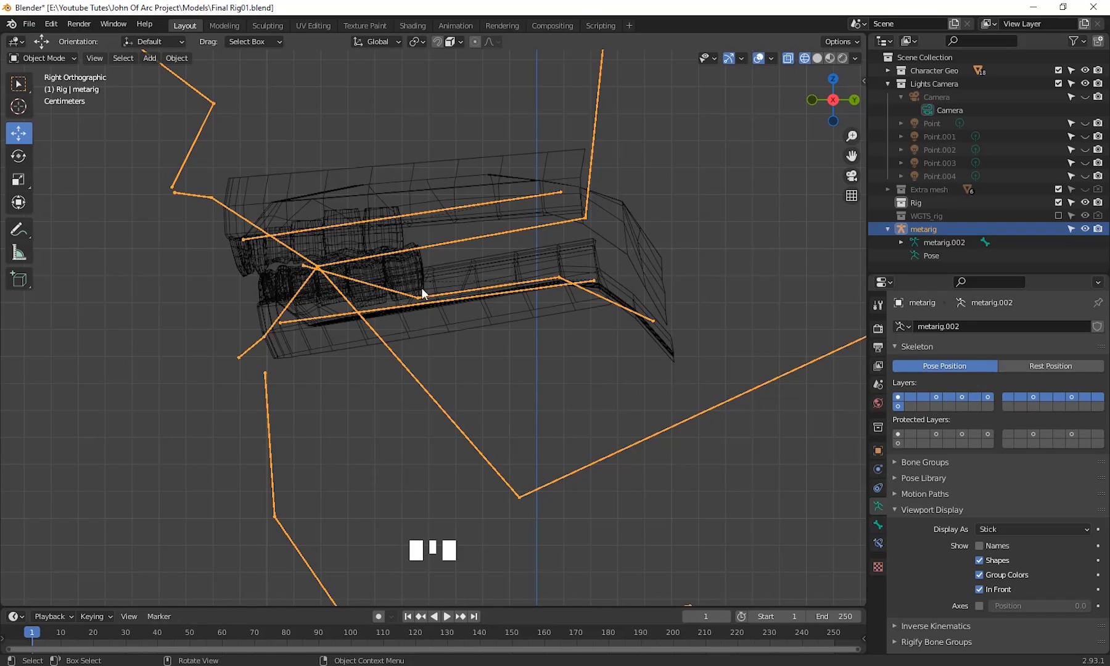
{"action": "left_click", "coordinate": [56, 57]}
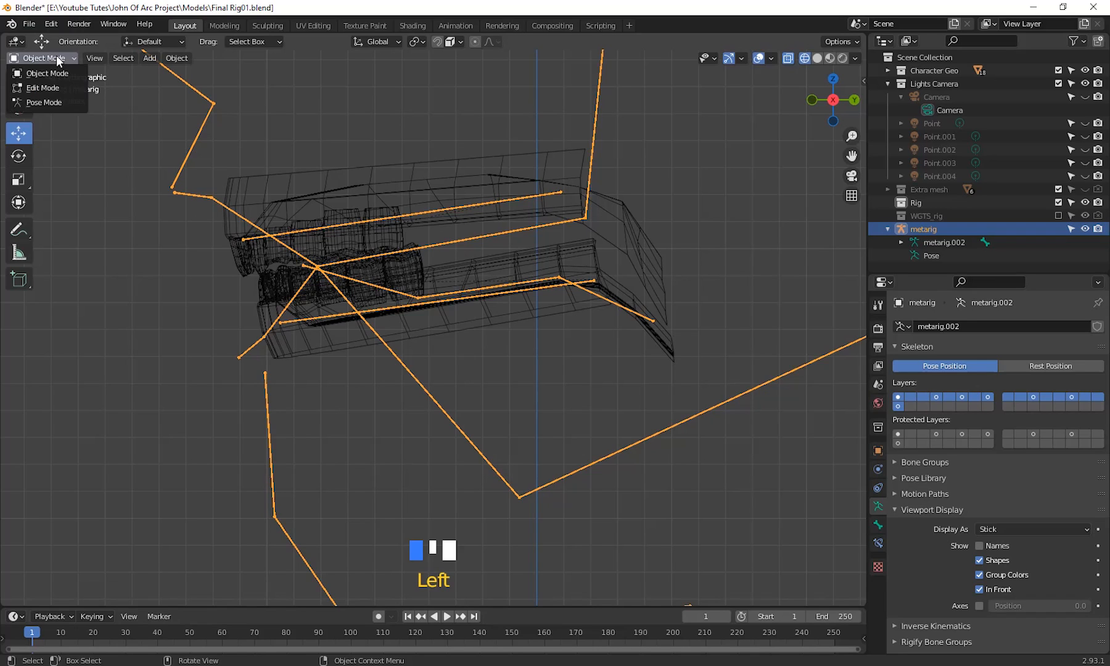
{"action": "left_click", "coordinate": [46, 87]}
{"action": "scroll", "coordinate": [626, 335], "scroll_direction": "up", "scroll_amount": 4}
{"action": "middle_click_drag", "start_coordinate": [400, 300], "coordinate": [440, 319], "text": "shift"}
{"action": "left_click_drag", "start_coordinate": [407, 259], "coordinate": [450, 293]}
{"action": "key", "text": "g"}
{"action": "left_click", "coordinate": [452, 281]}
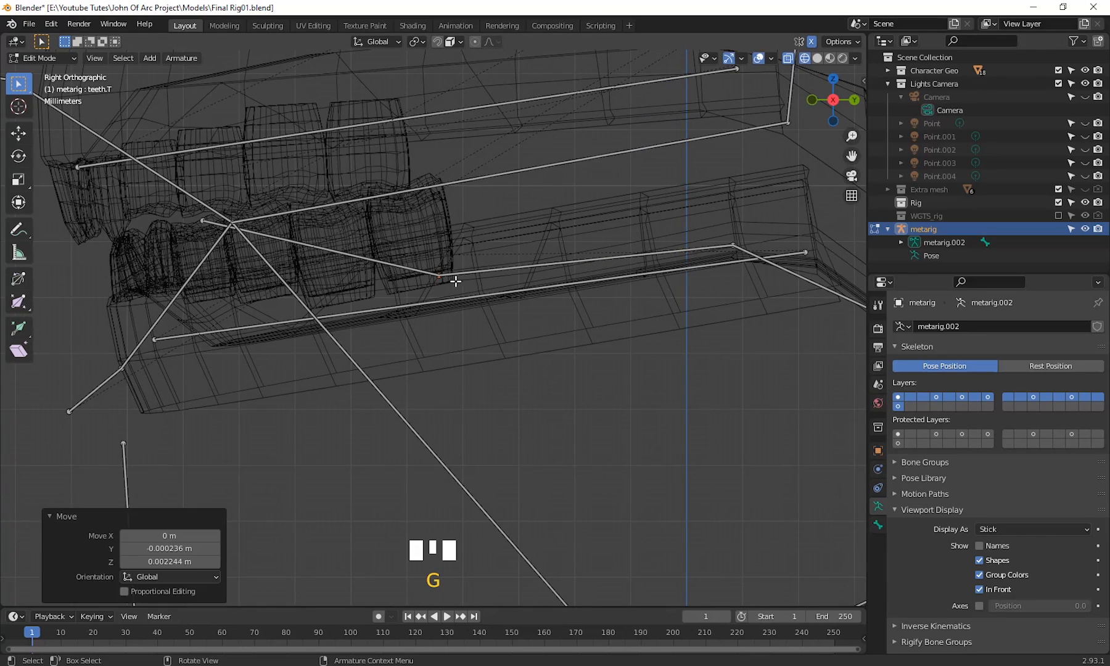
- Raise the rear tongue joint about 0.005 m and move the tongue's back end about 0.014 m forward and 0.018 m up
{"action": "scroll", "coordinate": [650, 272], "scroll_direction": "down", "scroll_amount": 2}
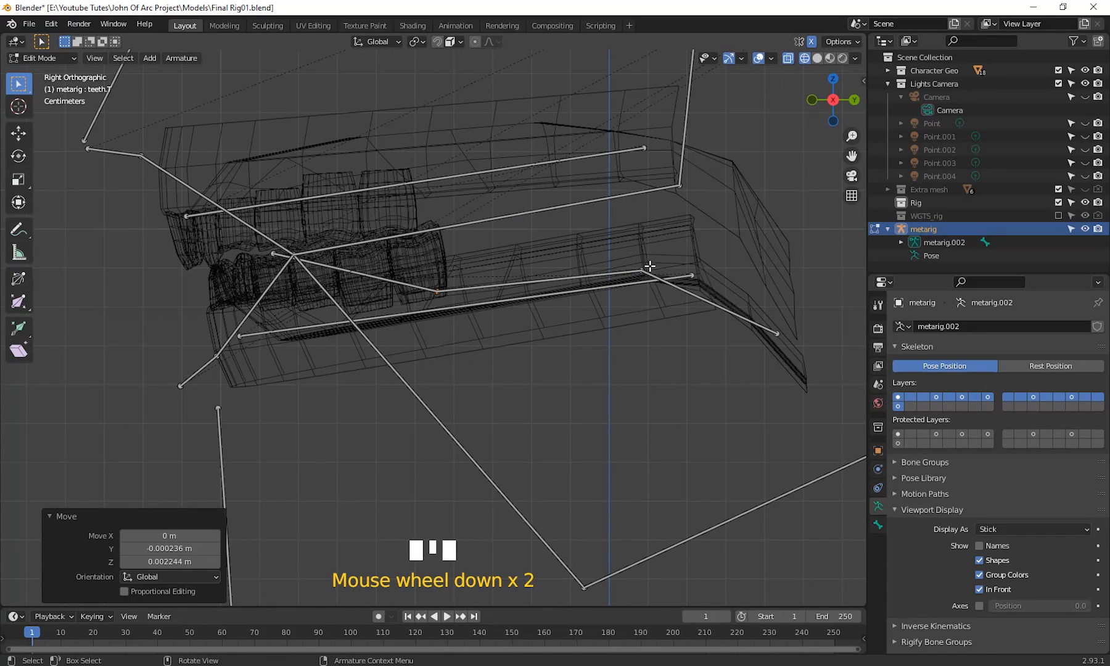
{"action": "left_click", "coordinate": [643, 269]}
{"action": "key", "text": "g"}
{"action": "left_click", "coordinate": [629, 231]}
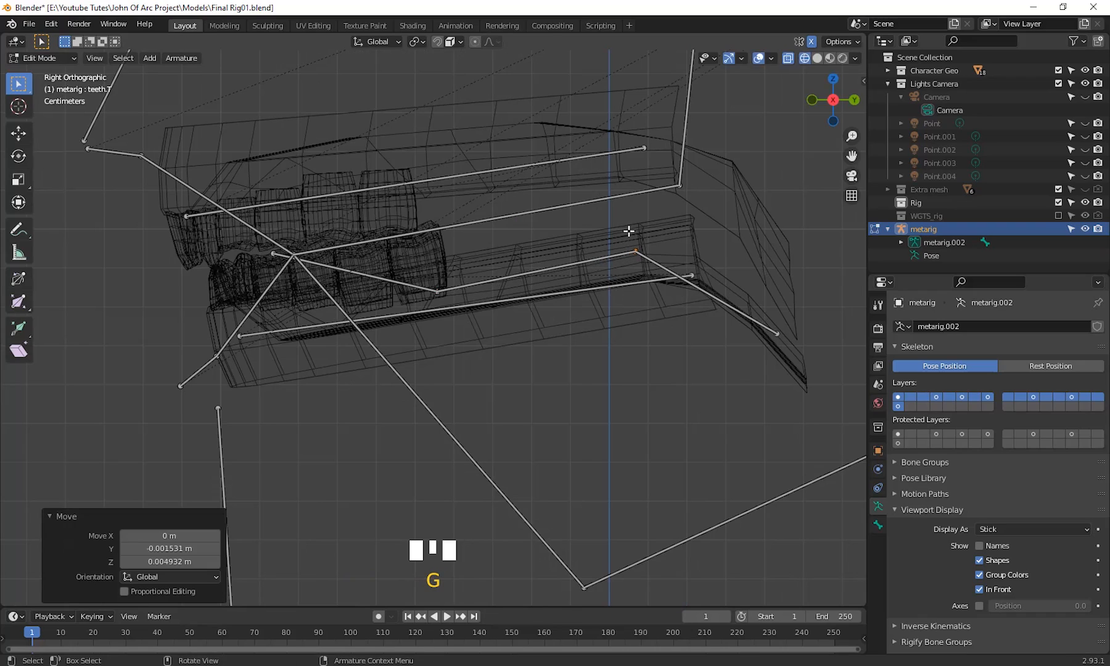
{"action": "left_click", "coordinate": [781, 338]}
{"action": "key", "text": "g"}
{"action": "left_click", "coordinate": [642, 258]}
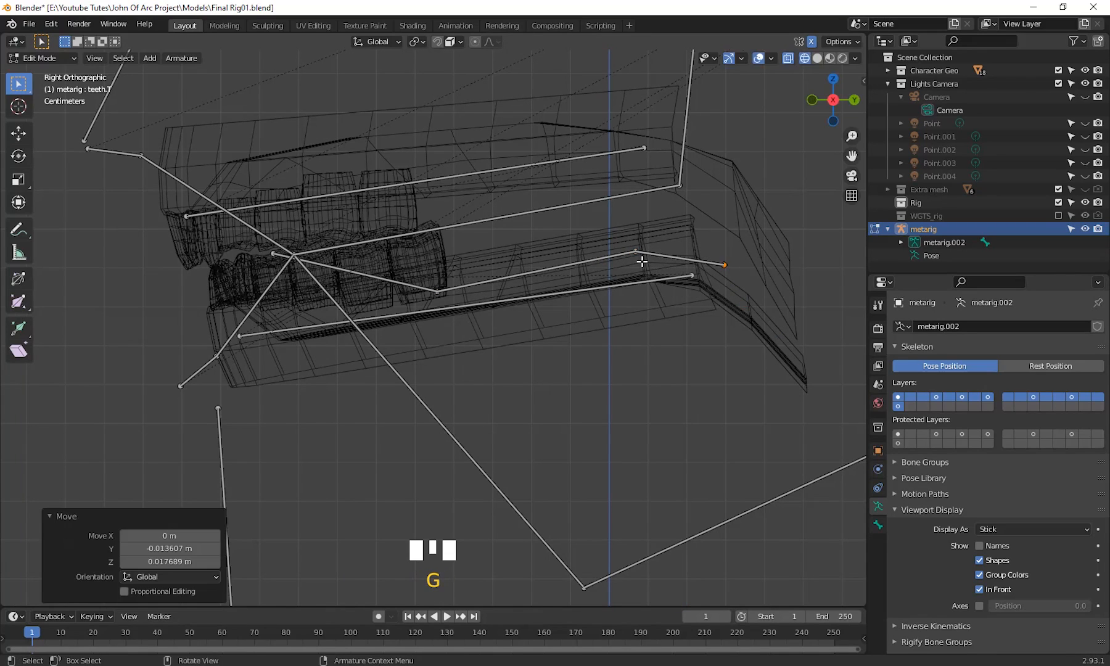
- Slide the rear tongue joint about 0.032 m and the front one about 0.014 m forward to space the tongue bones
{"action": "key", "text": "g"}
{"action": "left_click", "coordinate": [401, 275]}
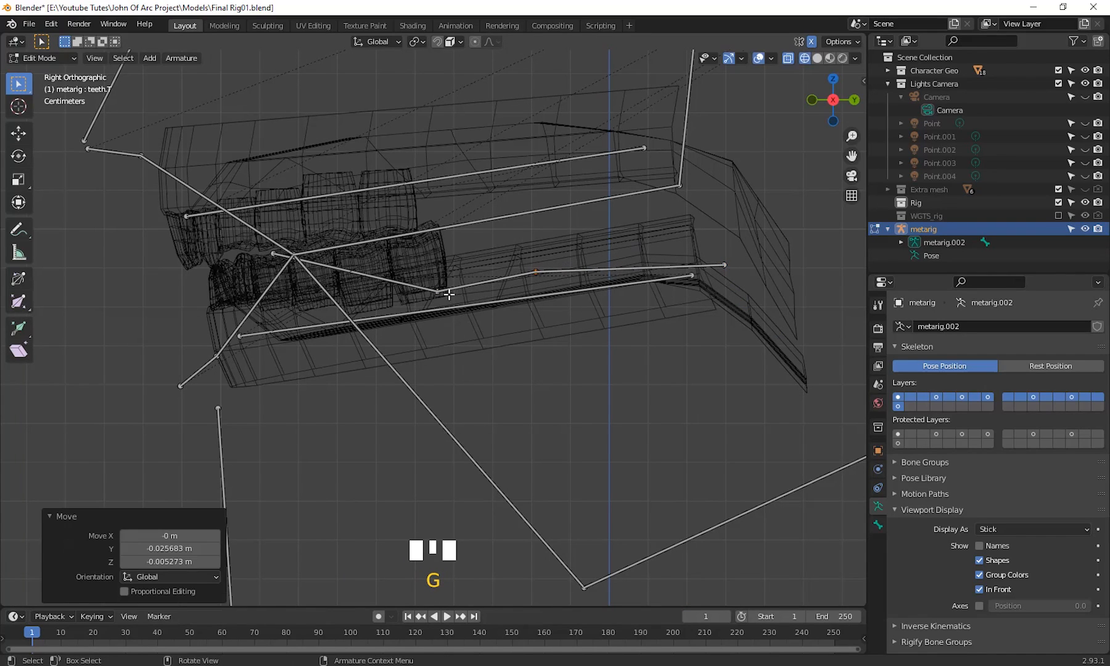
{"action": "key", "text": "g"}
{"action": "left_click", "coordinate": [338, 283]}
{"action": "left_click", "coordinate": [540, 287]}
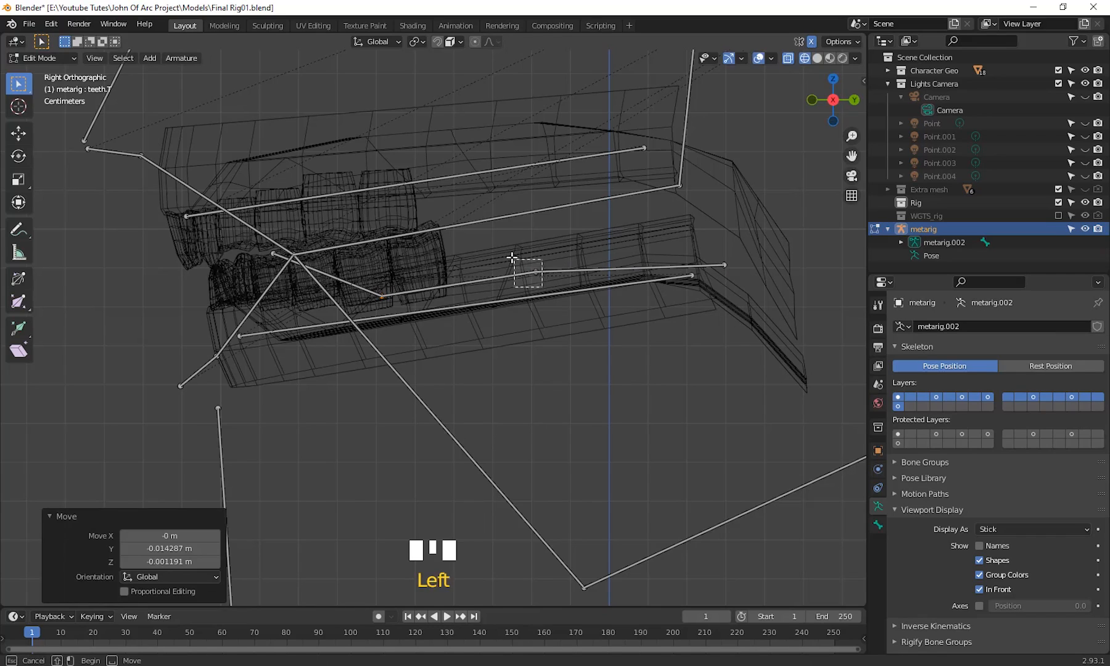
{"action": "key", "text": "g"}
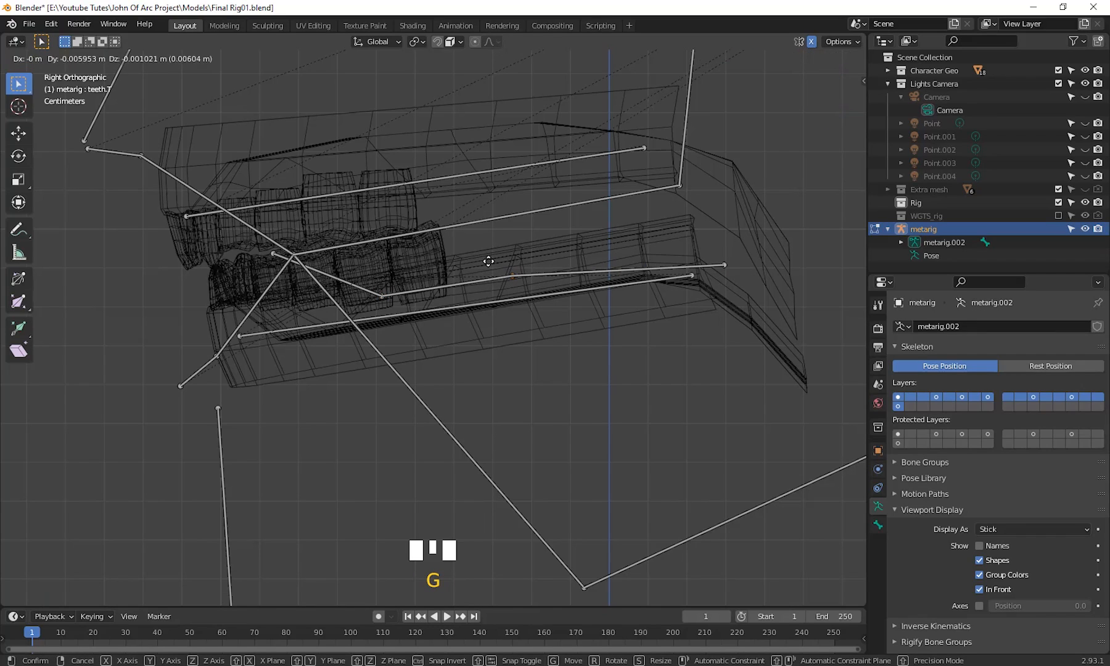
{"action": "left_click", "coordinate": [488, 261]}
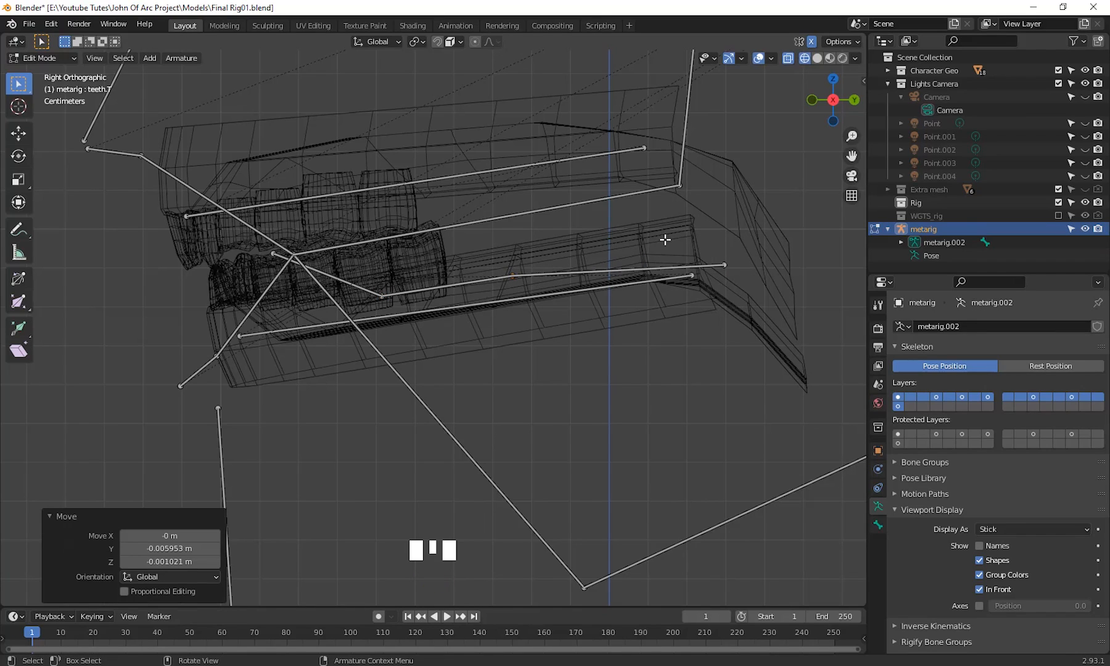
- Check the upper and lower teeth bones, and examine how the eye bones sit around the eyeballs
{"action": "left_click", "coordinate": [369, 189]}
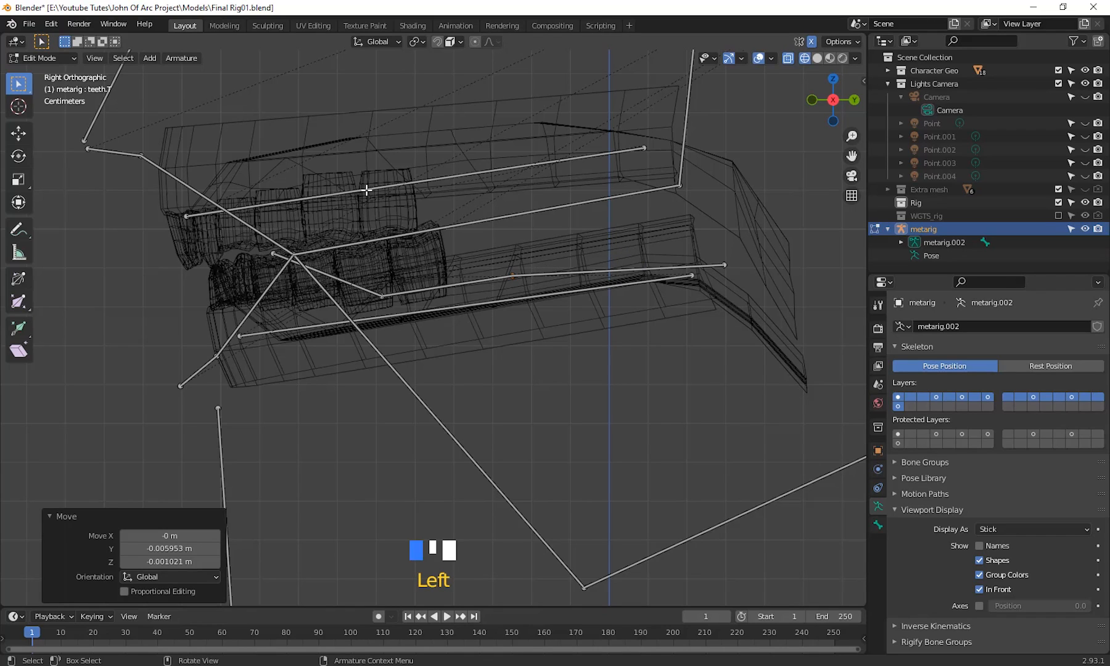
{"action": "left_click", "coordinate": [409, 316]}
{"action": "scroll", "coordinate": [291, 346], "scroll_direction": "down", "scroll_amount": 4}
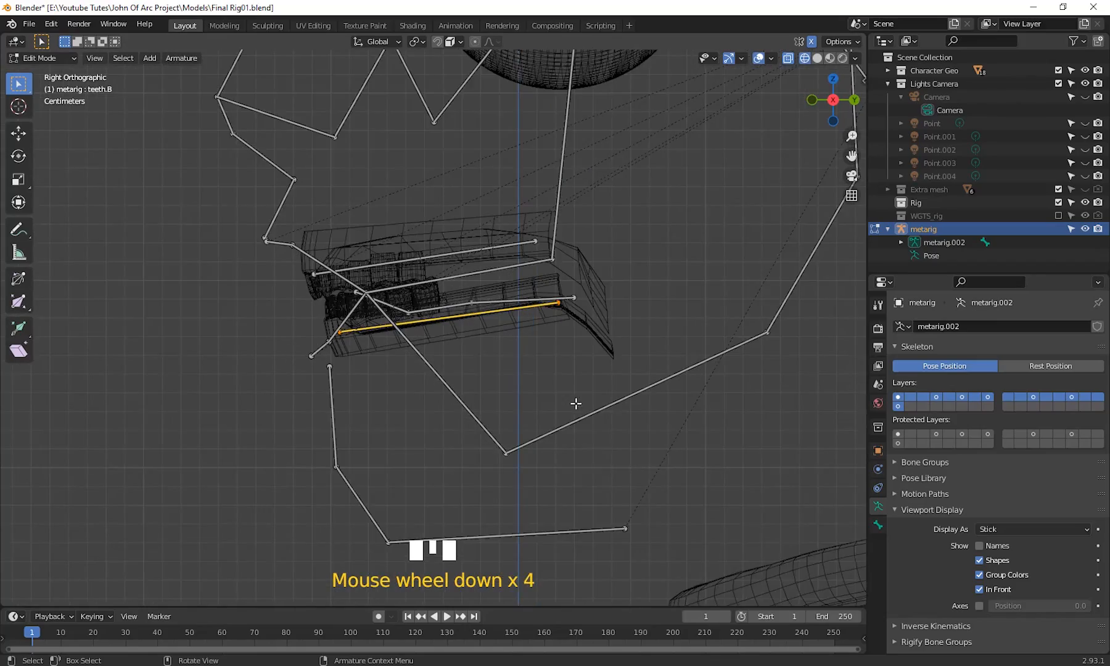
{"action": "middle_click_drag", "start_coordinate": [575, 404], "coordinate": [605, 456], "text": "shift"}
{"action": "scroll", "coordinate": [498, 282], "scroll_direction": "down", "scroll_amount": 2}
{"action": "middle_click_drag", "start_coordinate": [498, 282], "coordinate": [521, 439], "text": "shift"}
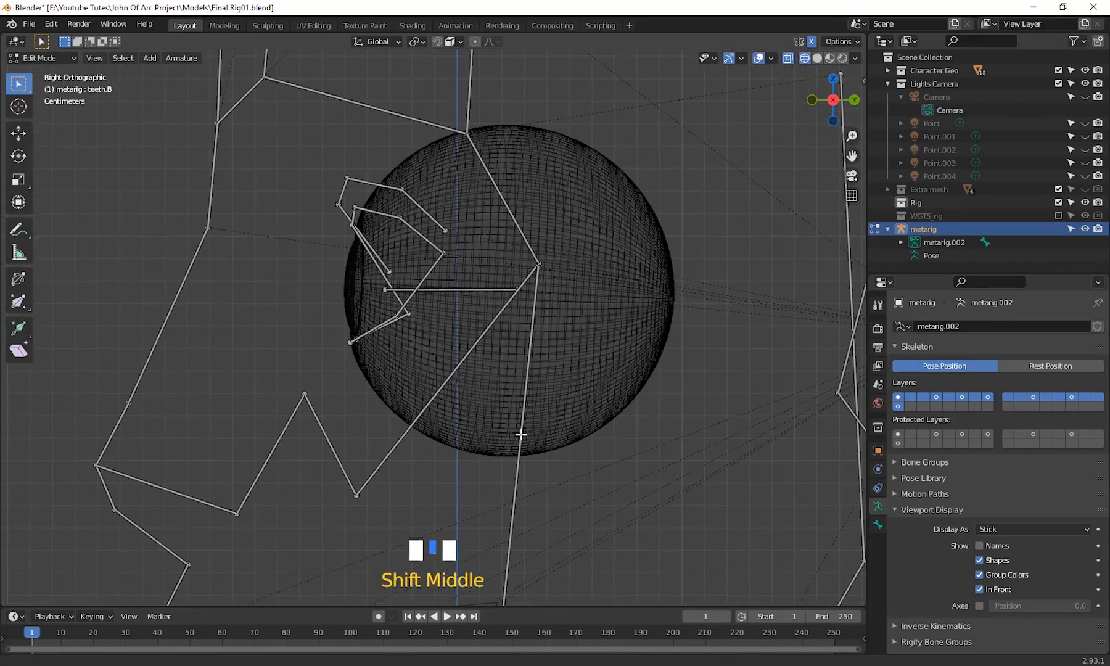
{"action": "left_click", "coordinate": [595, 310]}
{"action": "scroll", "coordinate": [469, 393], "scroll_direction": "down", "scroll_amount": 3}
{"action": "middle_click_drag", "start_coordinate": [468, 394], "coordinate": [585, 271]}
{"action": "scroll", "coordinate": [585, 334], "scroll_direction": "down", "scroll_amount": 2}
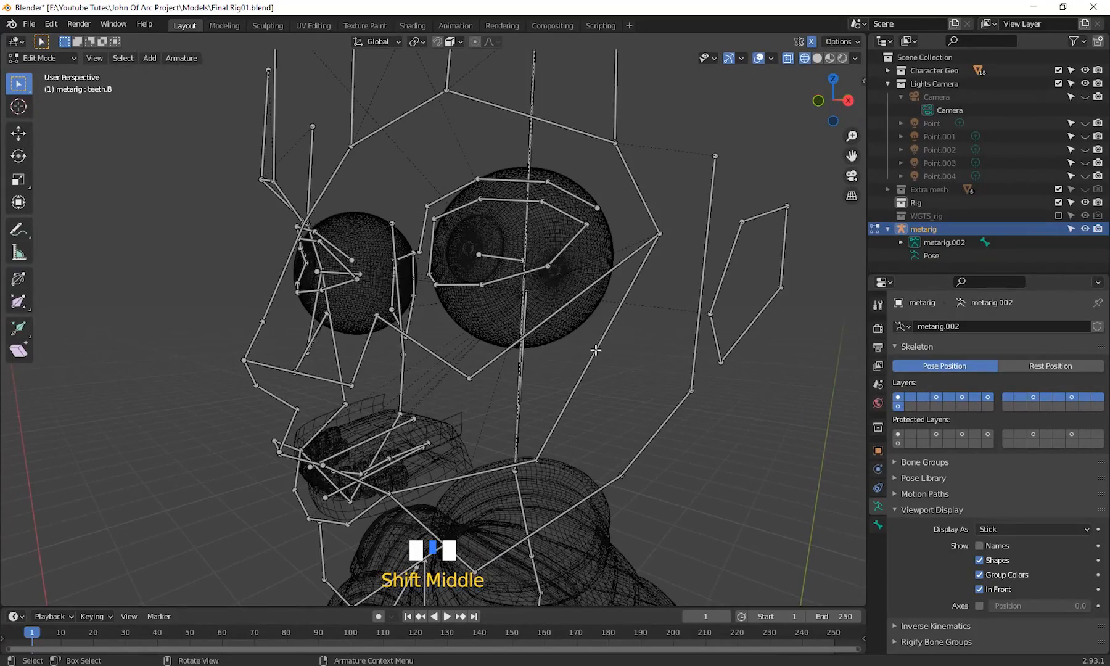
- Return to Object Mode, select the left eyeball and examine its origin against the eye bone
{"action": "key", "text": "Tab"}
{"action": "left_click", "coordinate": [560, 242]}
{"action": "left_click", "coordinate": [575, 263]}
{"action": "scroll", "coordinate": [565, 290], "scroll_direction": "down", "scroll_amount": 2}
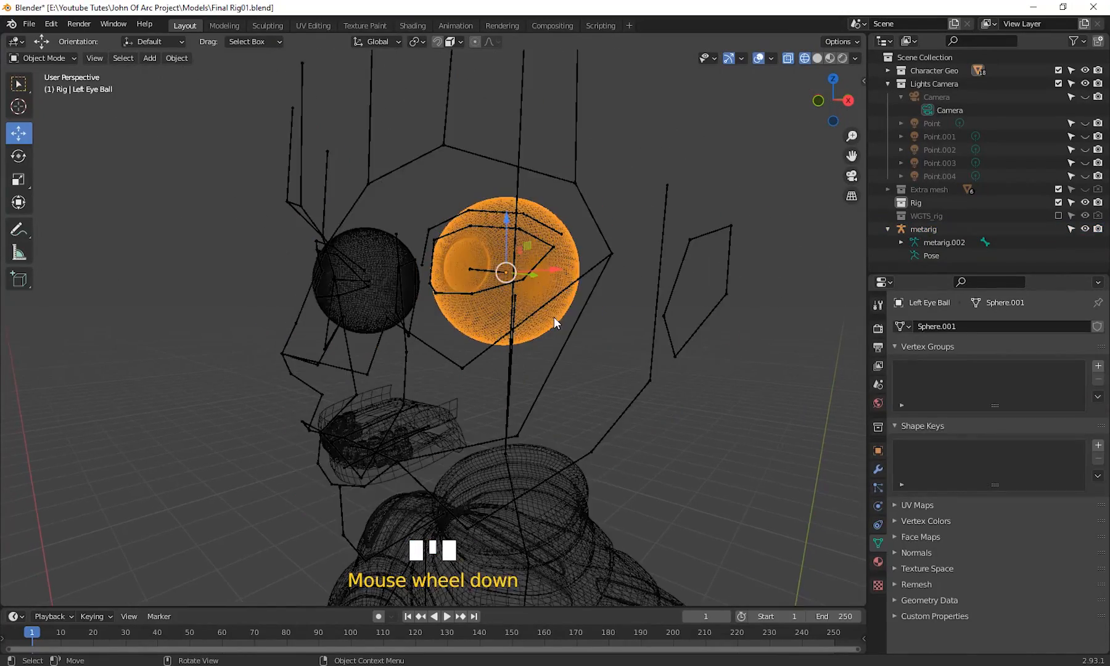
{"action": "middle_click_drag", "start_coordinate": [555, 318], "coordinate": [493, 296]}
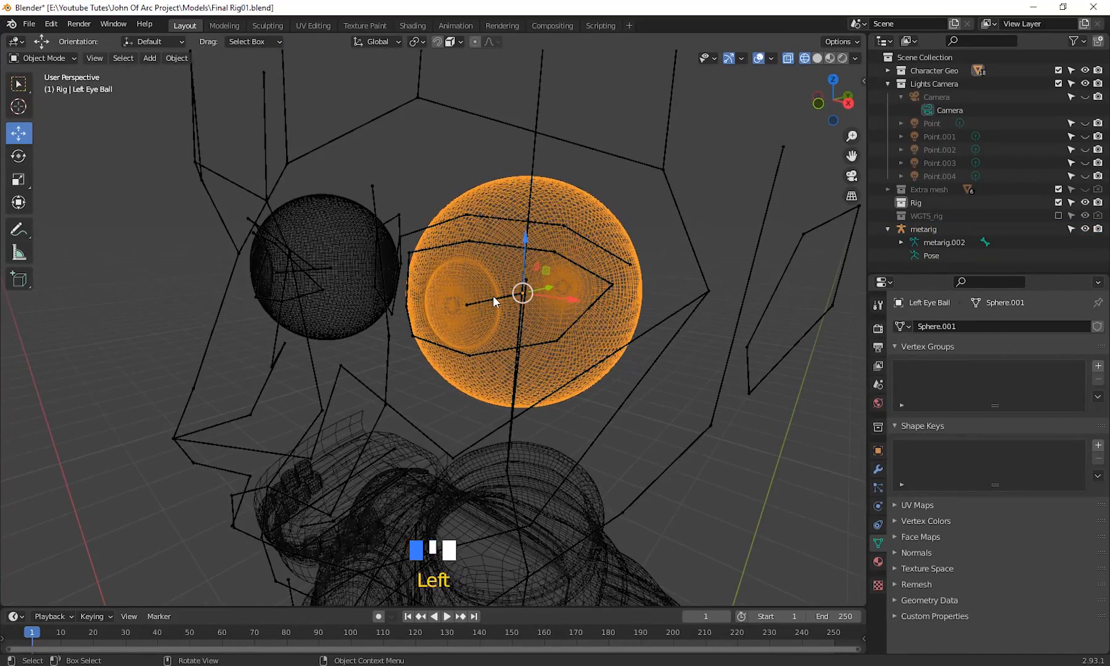
- Select the metarig's left eye bone and, in Edit Mode, move it off the eyeball's centre by about -0.027 m in X
{"action": "left_click", "coordinate": [493, 296]}
{"action": "left_click", "coordinate": [55, 61]}
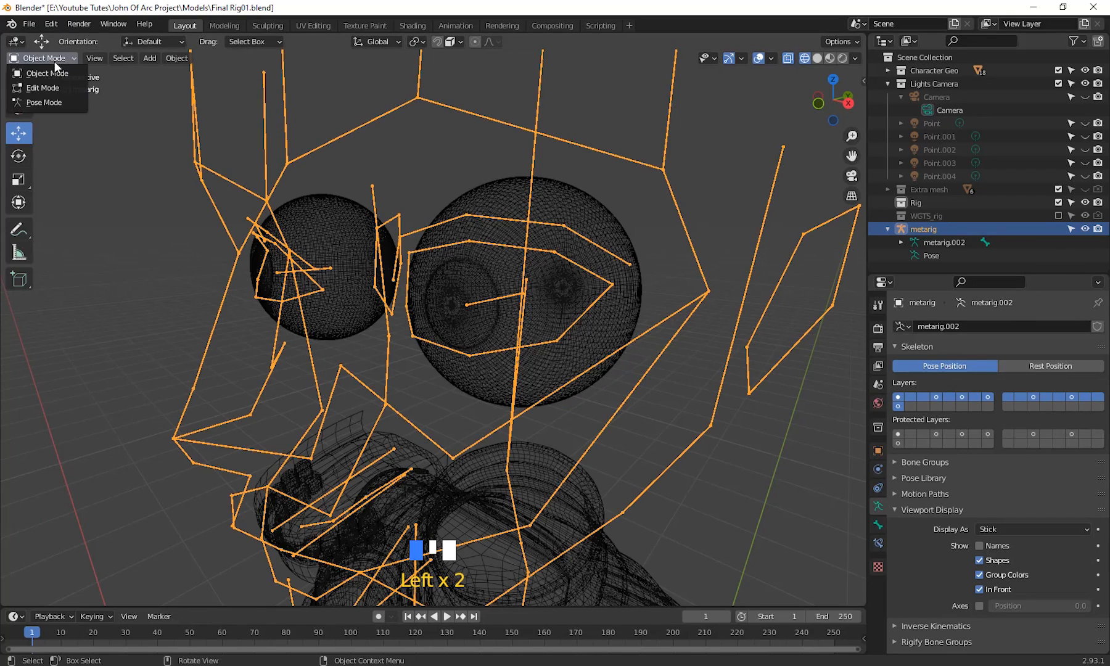
{"action": "left_click", "coordinate": [60, 102]}
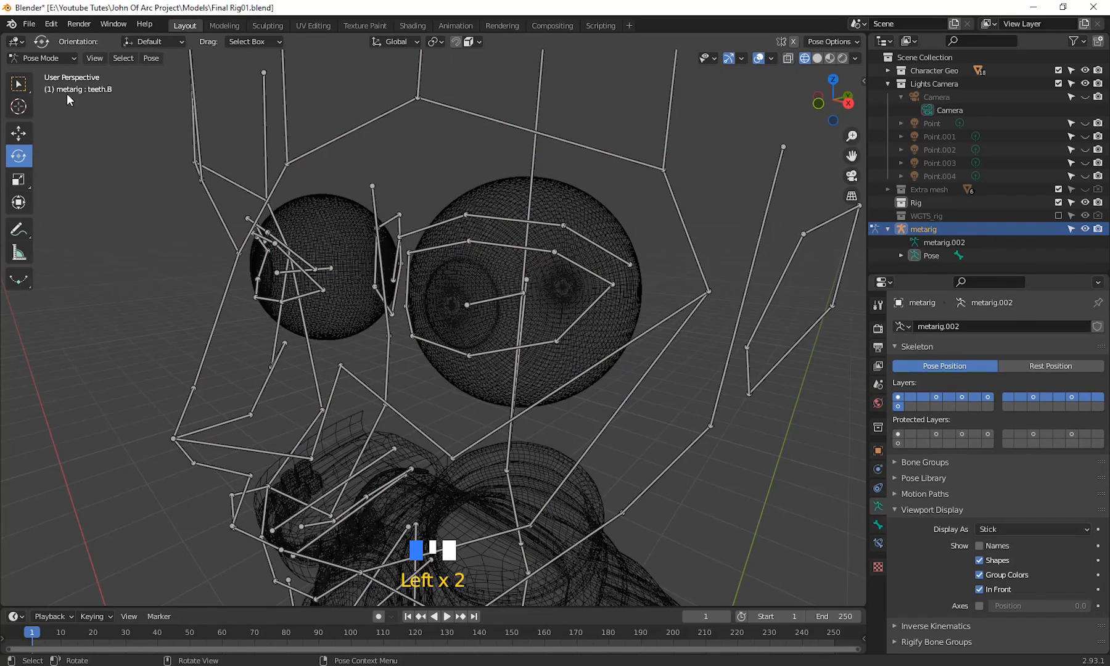
{"action": "left_click", "coordinate": [489, 301]}
{"action": "left_click", "coordinate": [59, 60]}
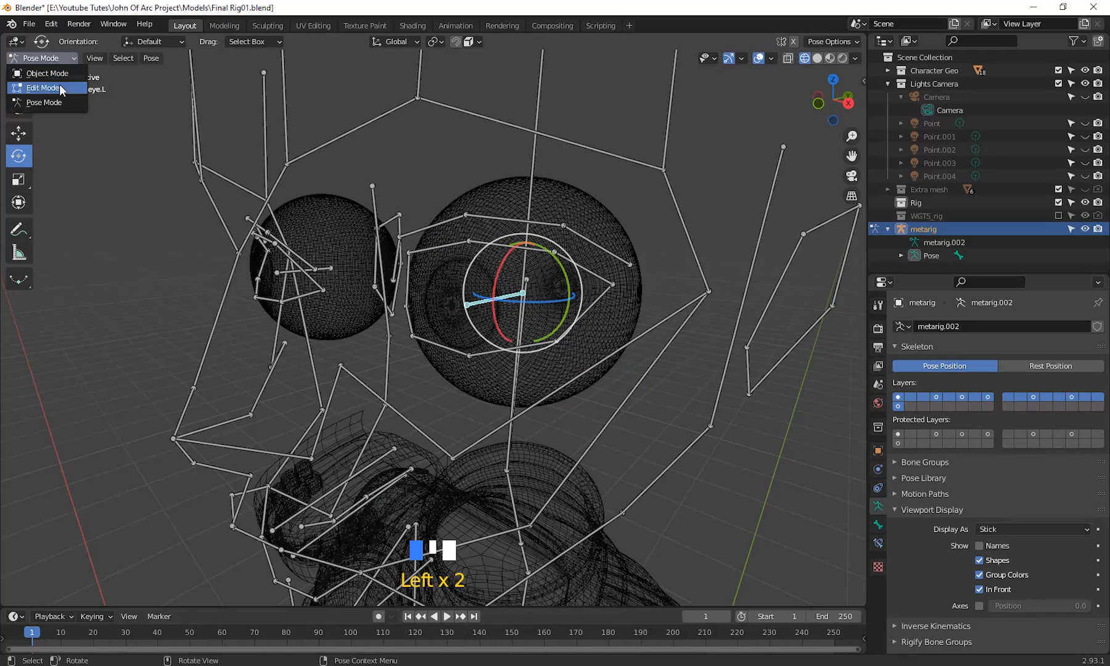
{"action": "left_click", "coordinate": [60, 84]}
{"action": "middle_click_drag", "start_coordinate": [581, 349], "coordinate": [657, 423]}
{"action": "key", "text": "g"}
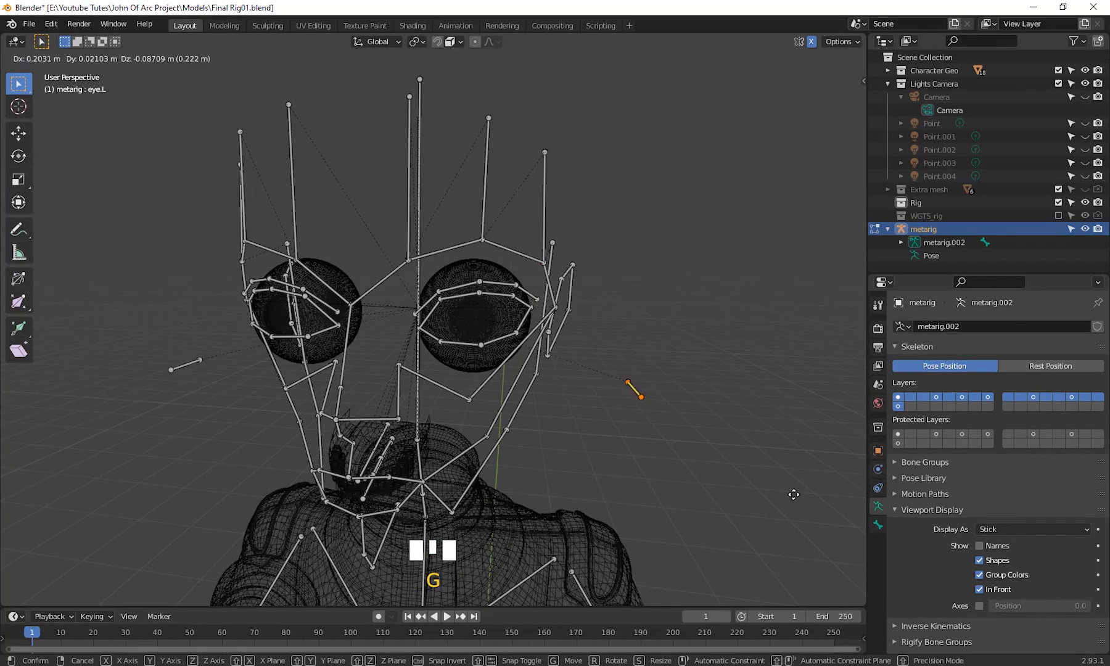
{"action": "left_click", "coordinate": [632, 430]}
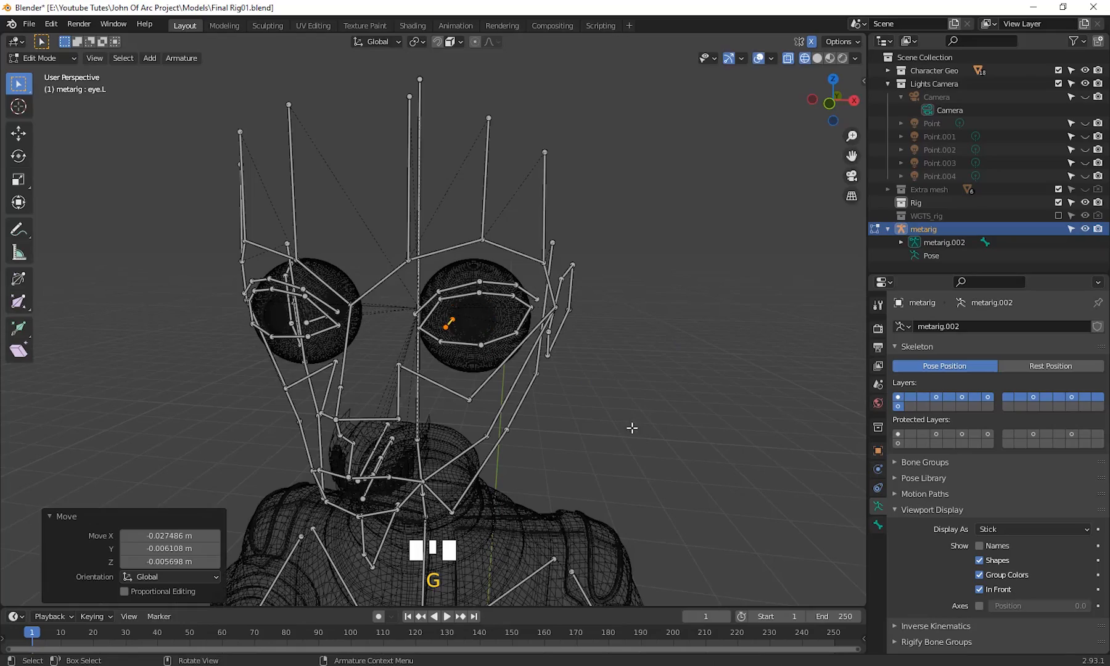
- Return to Object Mode, select the left eyeball and snap the 3D cursor to its origin
{"action": "middle_click_drag", "start_coordinate": [632, 430], "coordinate": [574, 386]}
{"action": "scroll", "coordinate": [595, 441], "scroll_direction": "up", "scroll_amount": 5}
{"action": "scroll", "coordinate": [557, 355], "scroll_direction": "down", "scroll_amount": 2}
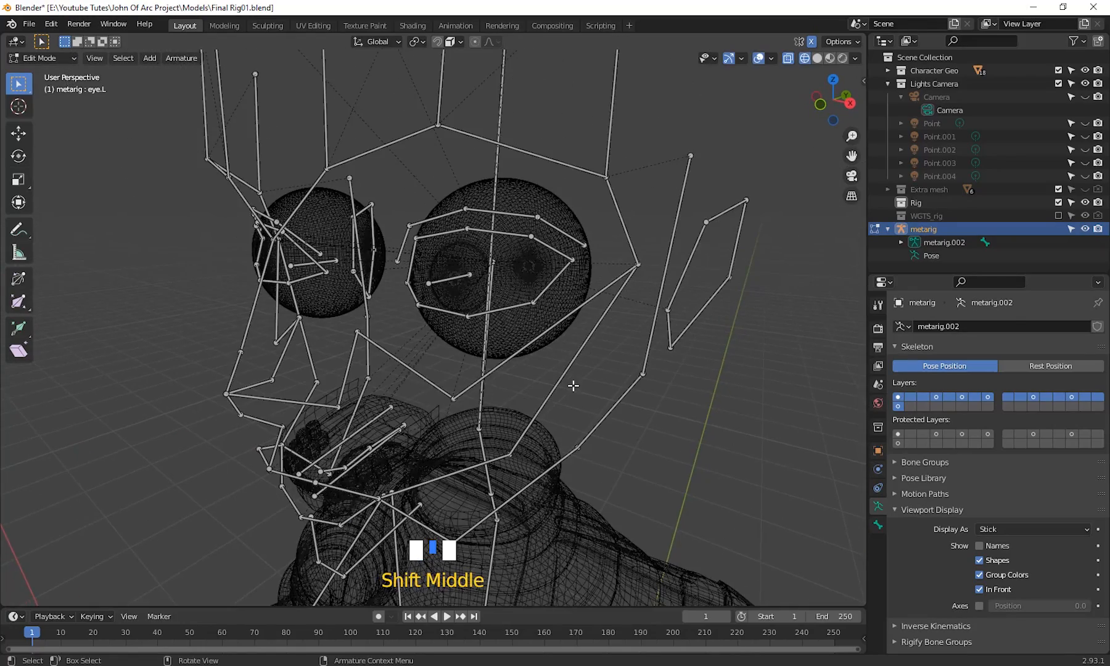
{"action": "key", "text": "Tab"}
{"action": "left_click", "coordinate": [569, 301]}
{"action": "left_click", "coordinate": [571, 304]}
{"action": "middle_click_drag", "start_coordinate": [613, 351], "coordinate": [504, 214]}
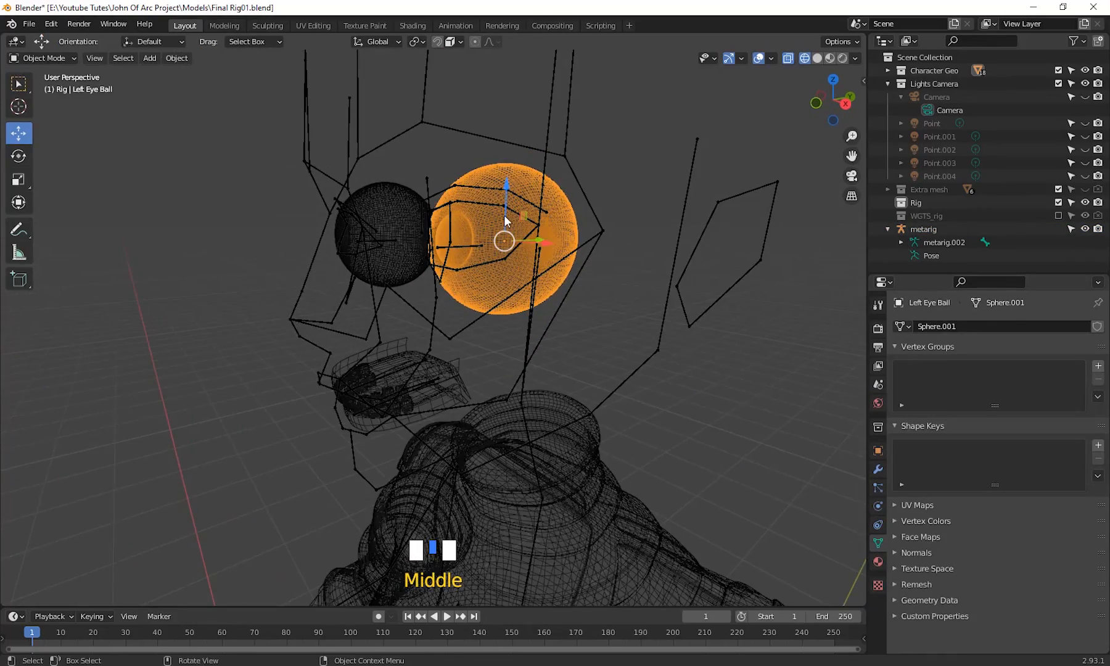
{"action": "middle_click_drag", "start_coordinate": [512, 263], "coordinate": [510, 244]}
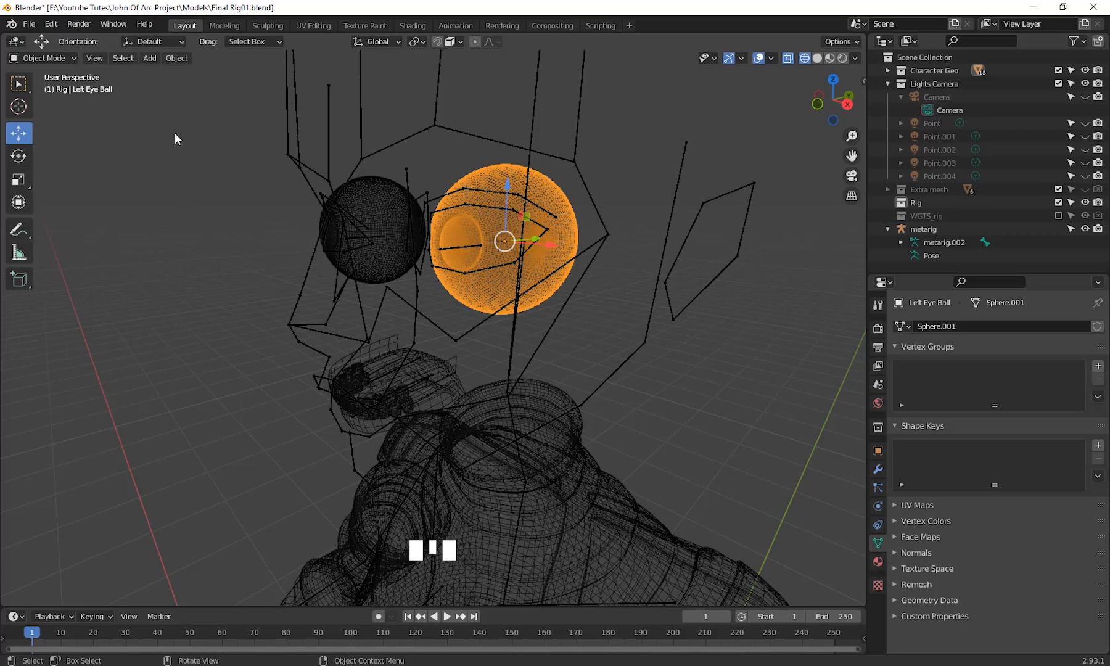
{"action": "key", "text": "shift+s"}
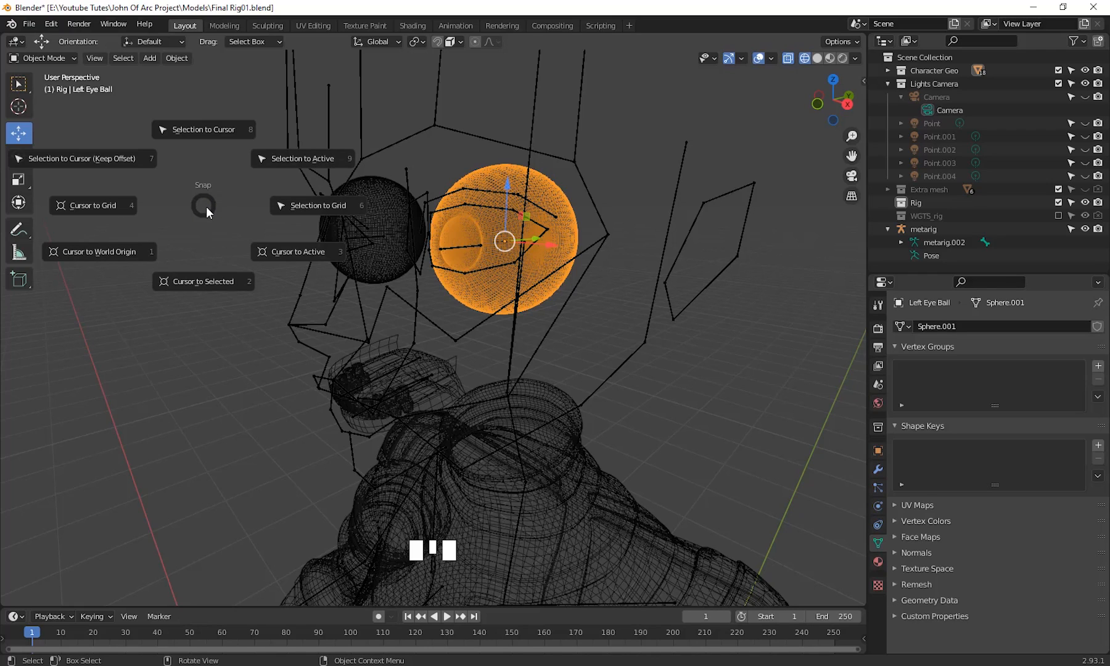
{"action": "left_click", "coordinate": [209, 281]}
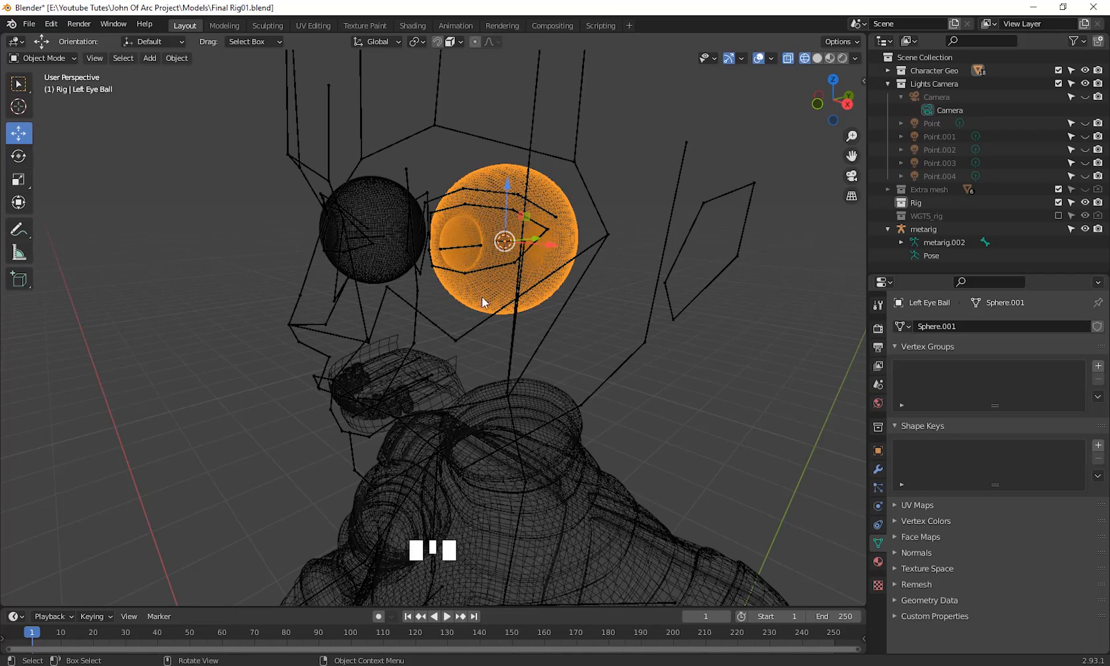
- Select the metarig, enter Edit Mode and select the left eye bone near the 3D cursor
{"action": "left_click", "coordinate": [731, 354]}
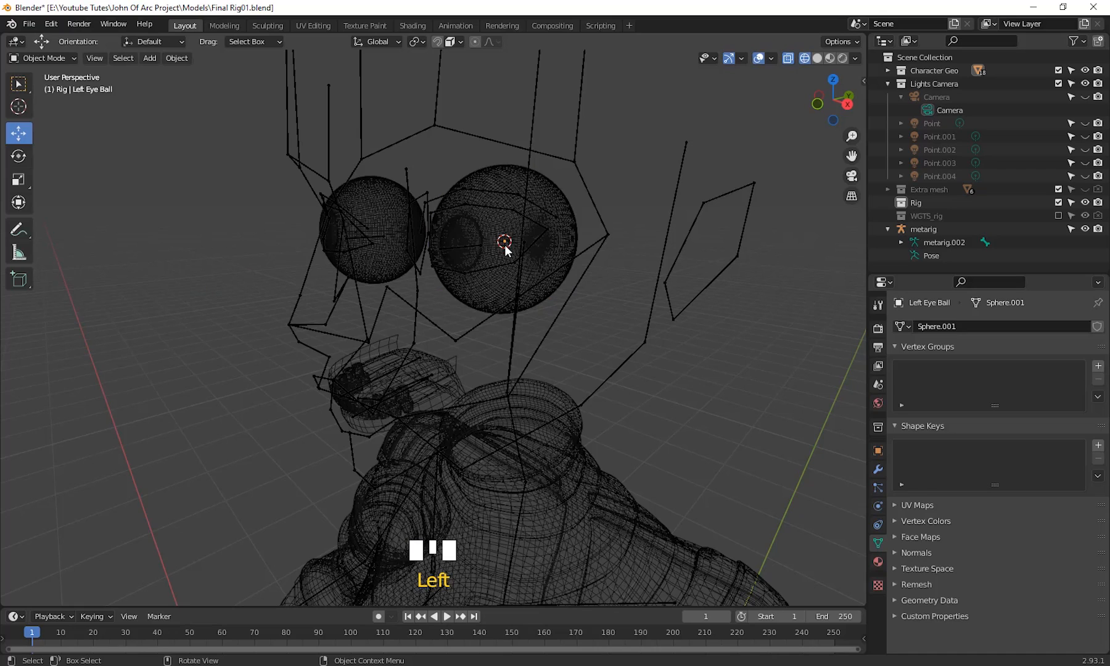
{"action": "left_click", "coordinate": [454, 242]}
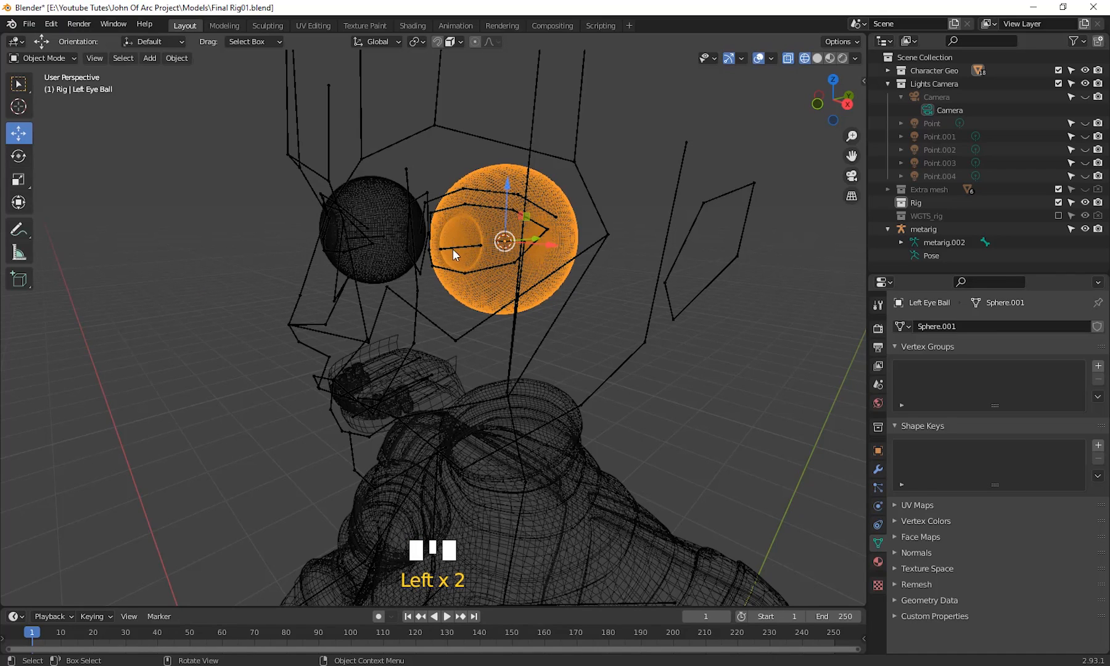
{"action": "left_click_drag", "start_coordinate": [585, 183], "coordinate": [620, 254]}
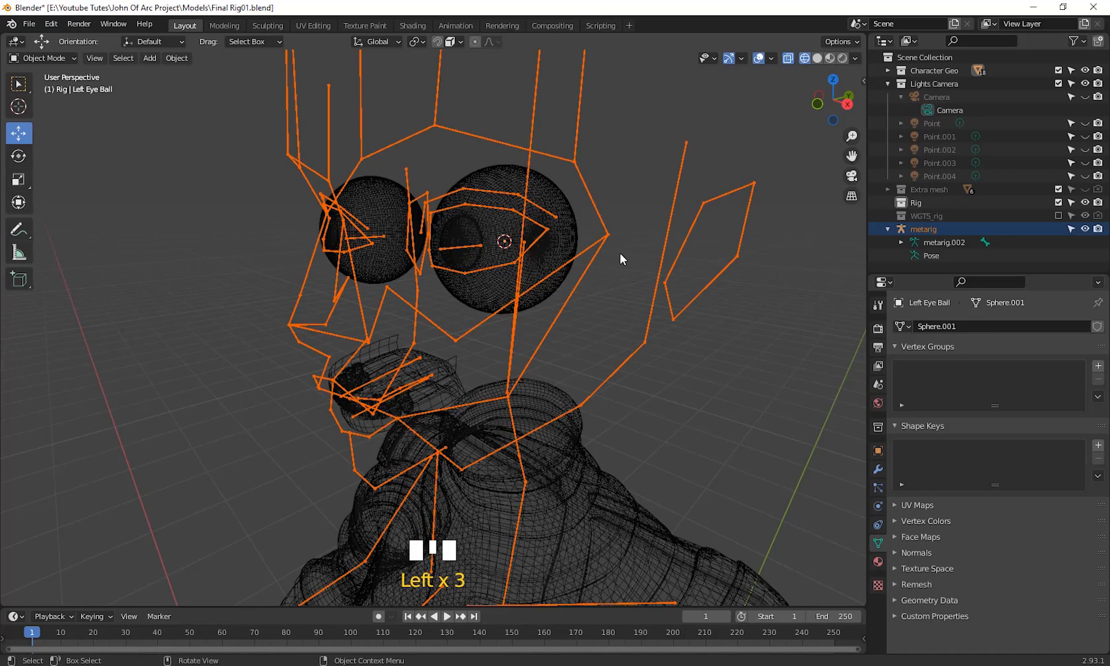
{"action": "left_click", "coordinate": [599, 210]}
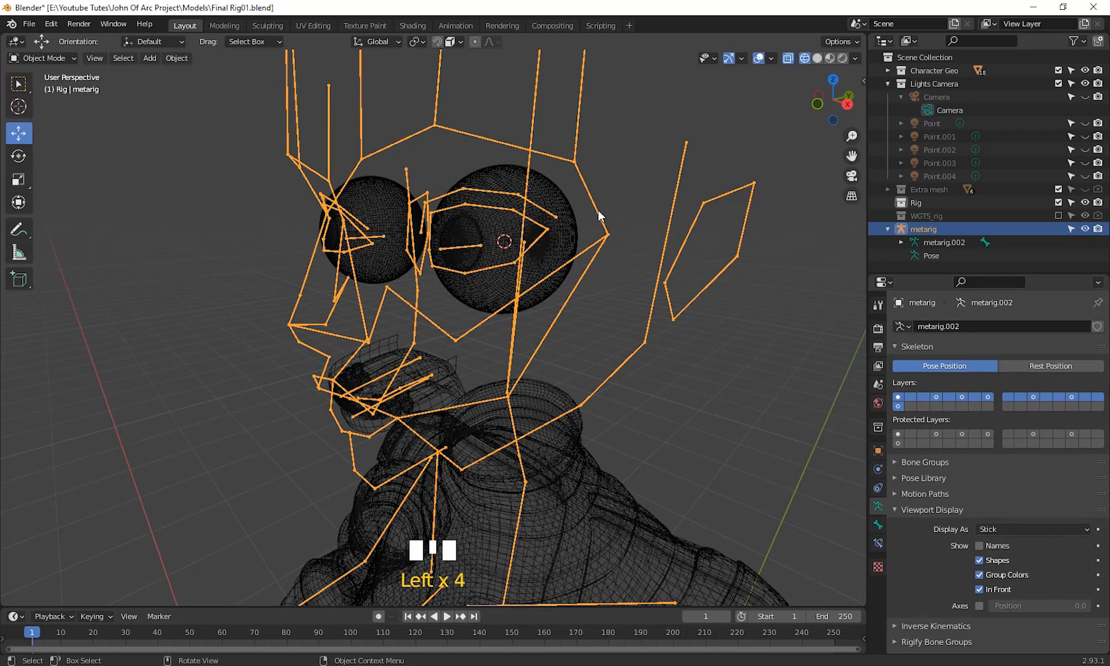
{"action": "left_click", "coordinate": [60, 59]}
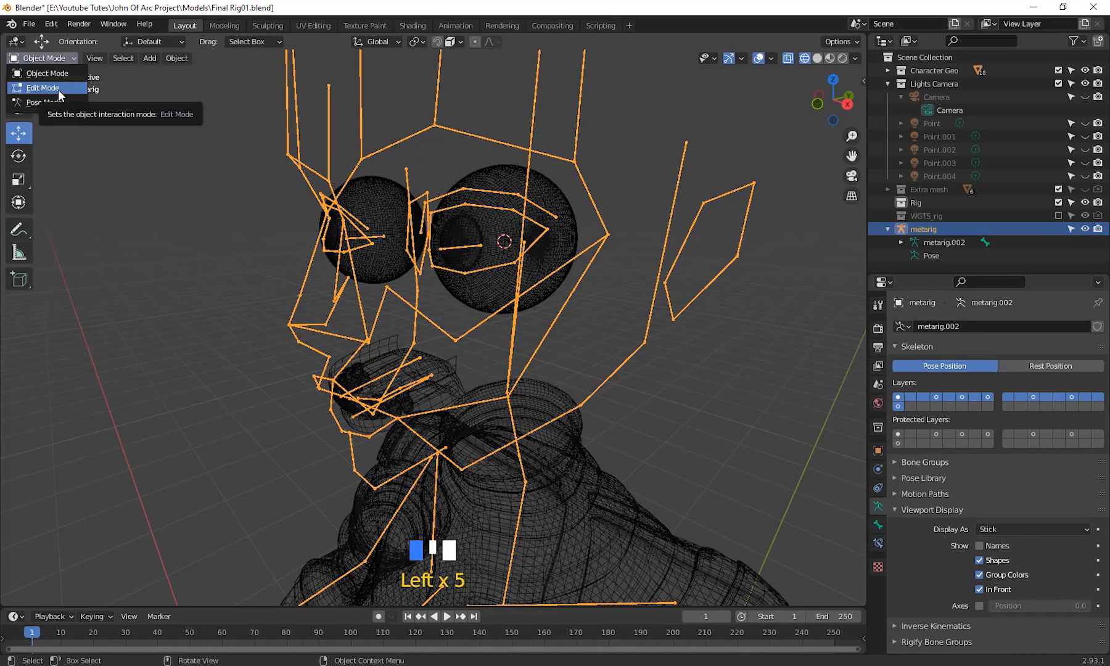
{"action": "left_click", "coordinate": [58, 90]}
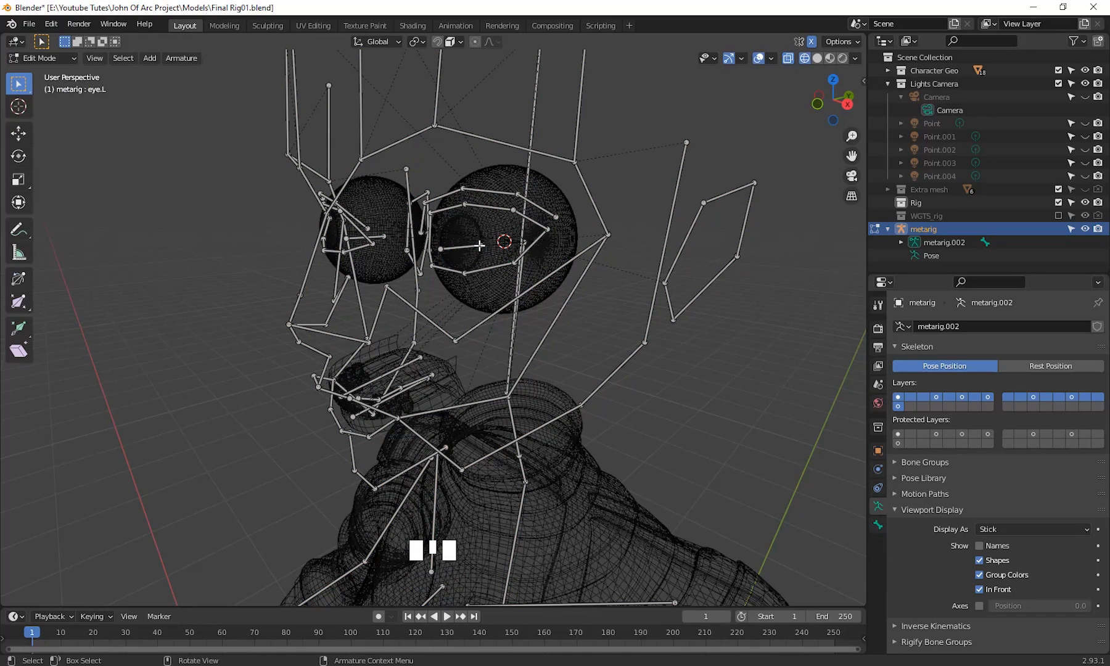
{"action": "left_click", "coordinate": [480, 245]}
{"action": "middle_click_drag", "start_coordinate": [572, 341], "coordinate": [611, 356]}
{"action": "scroll", "coordinate": [530, 304], "scroll_direction": "up", "scroll_amount": 2}
{"action": "middle_click_drag", "start_coordinate": [530, 305], "coordinate": [617, 262]}
{"action": "middle_click_drag", "start_coordinate": [704, 117], "coordinate": [613, 235]}
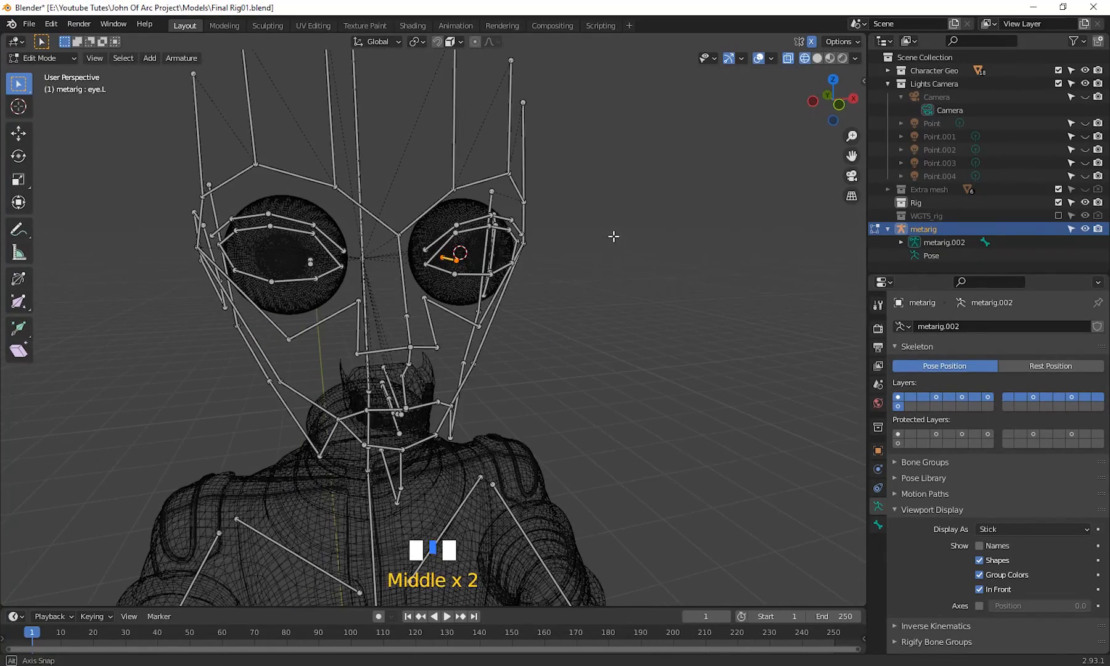
{"action": "key", "text": "g"}
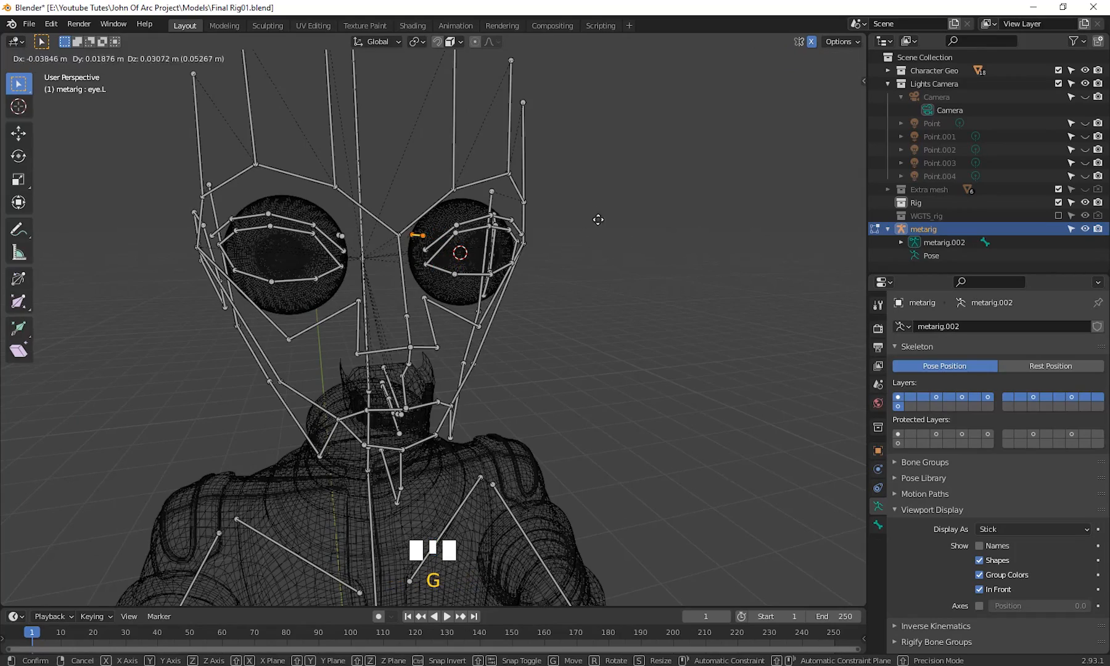
{"action": "right_click", "coordinate": [595, 240]}
{"action": "middle_click_drag", "start_coordinate": [596, 294], "coordinate": [465, 296]}
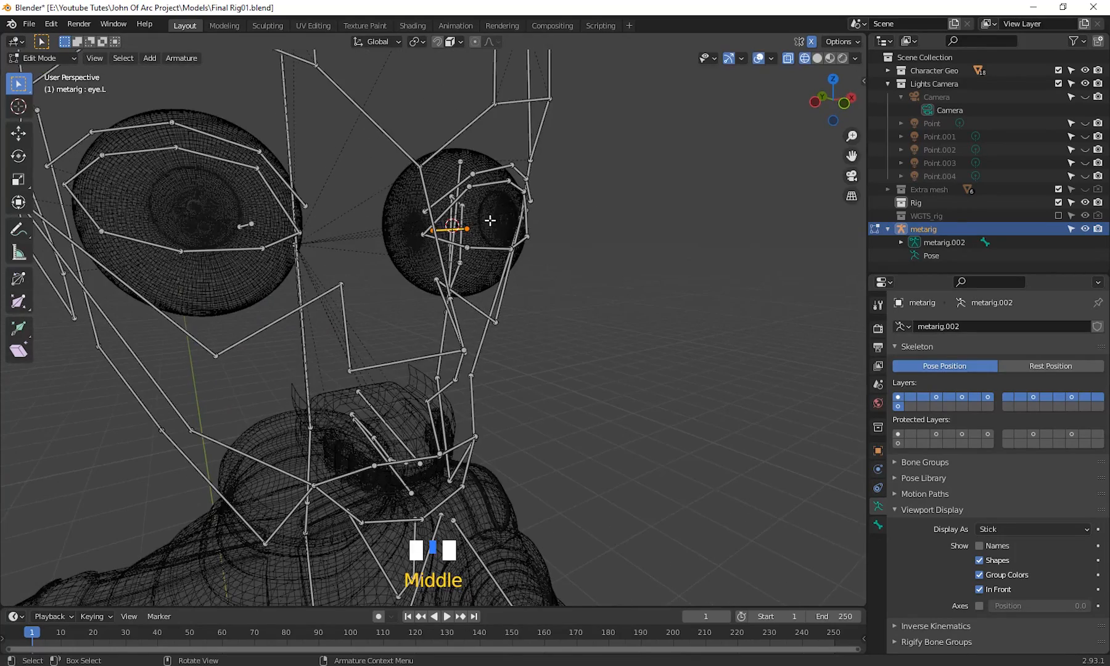
- Snap the metarig's left eye bone to the 3D cursor at the eyeball's centre
{"action": "middle_click_drag", "start_coordinate": [493, 256], "coordinate": [306, 243]}
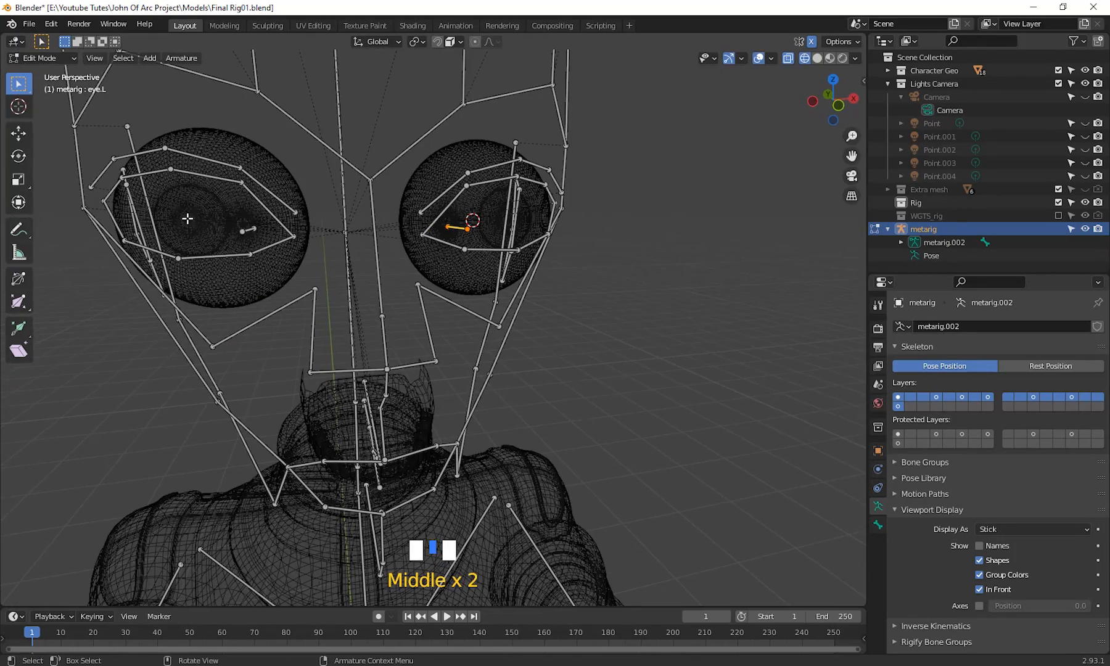
{"action": "middle_click_drag", "start_coordinate": [534, 283], "coordinate": [590, 337]}
{"action": "scroll", "coordinate": [487, 305], "scroll_direction": "up", "scroll_amount": 3}
{"action": "middle_click_drag", "start_coordinate": [457, 253], "coordinate": [500, 259], "text": "shift"}
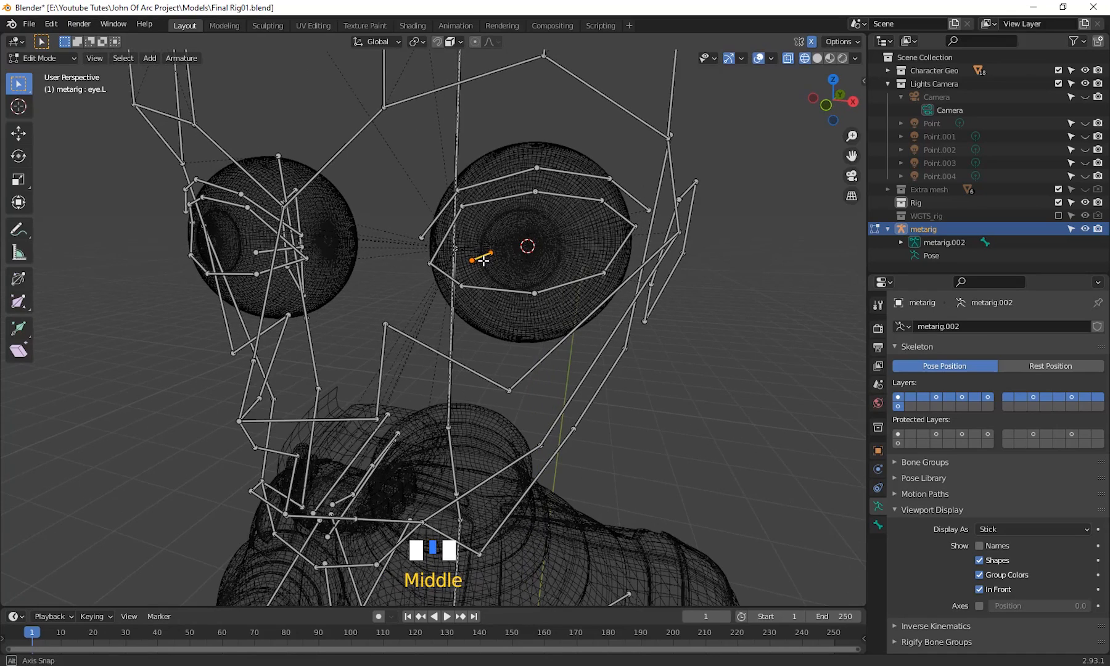
{"action": "key", "text": "shift+s"}
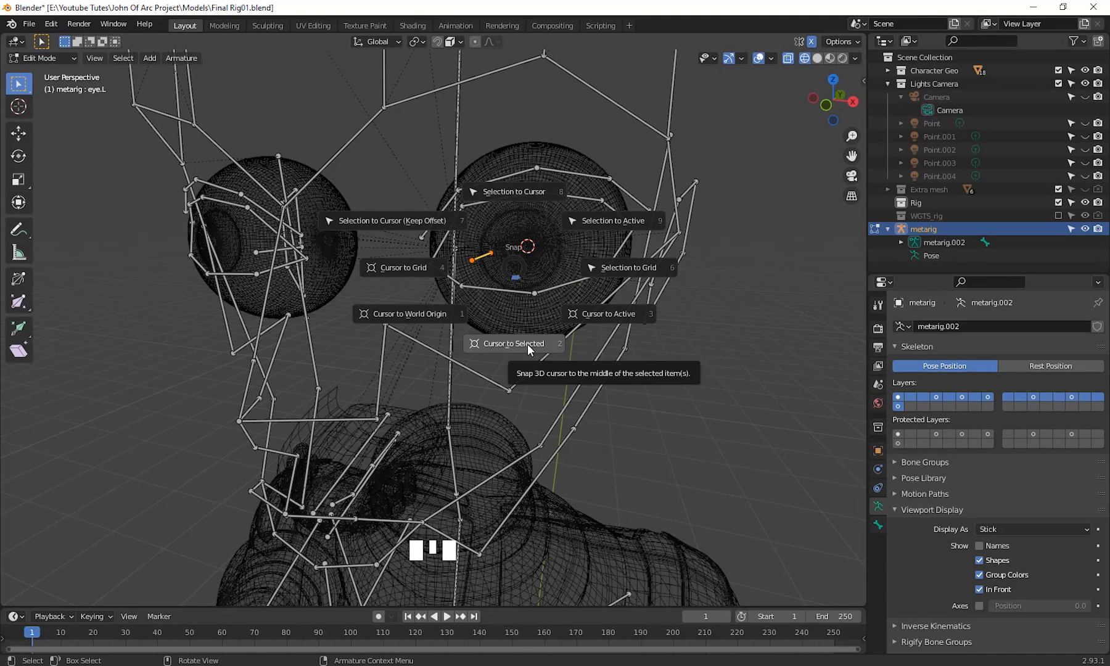
{"action": "left_click", "coordinate": [538, 195]}
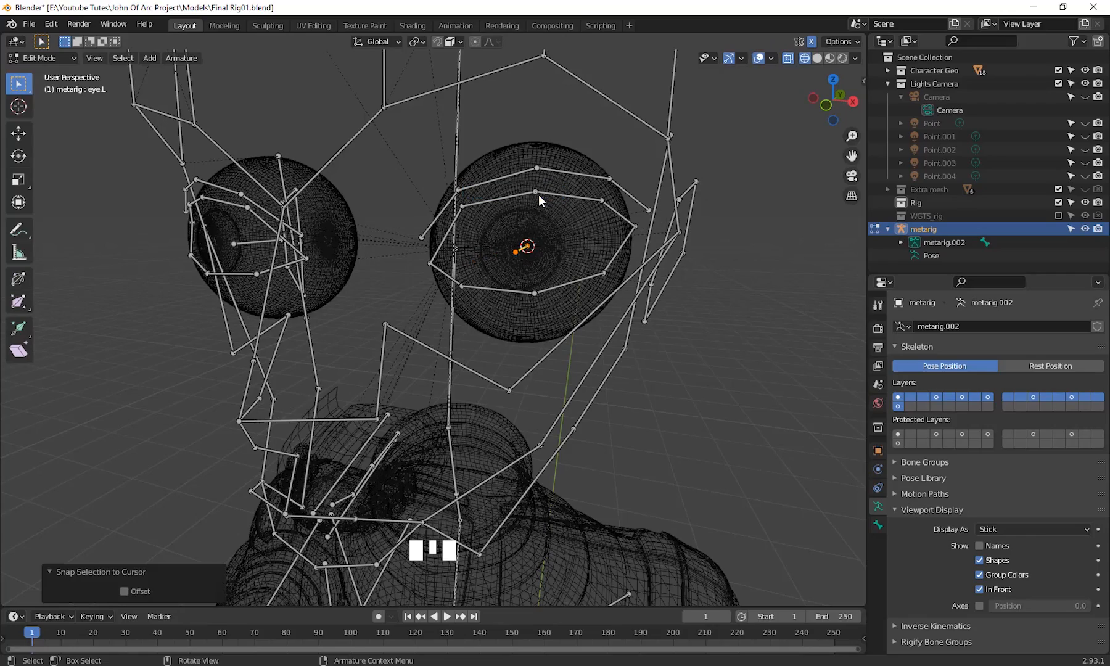
{"action": "scroll", "coordinate": [543, 270], "scroll_direction": "down", "scroll_amount": 2}
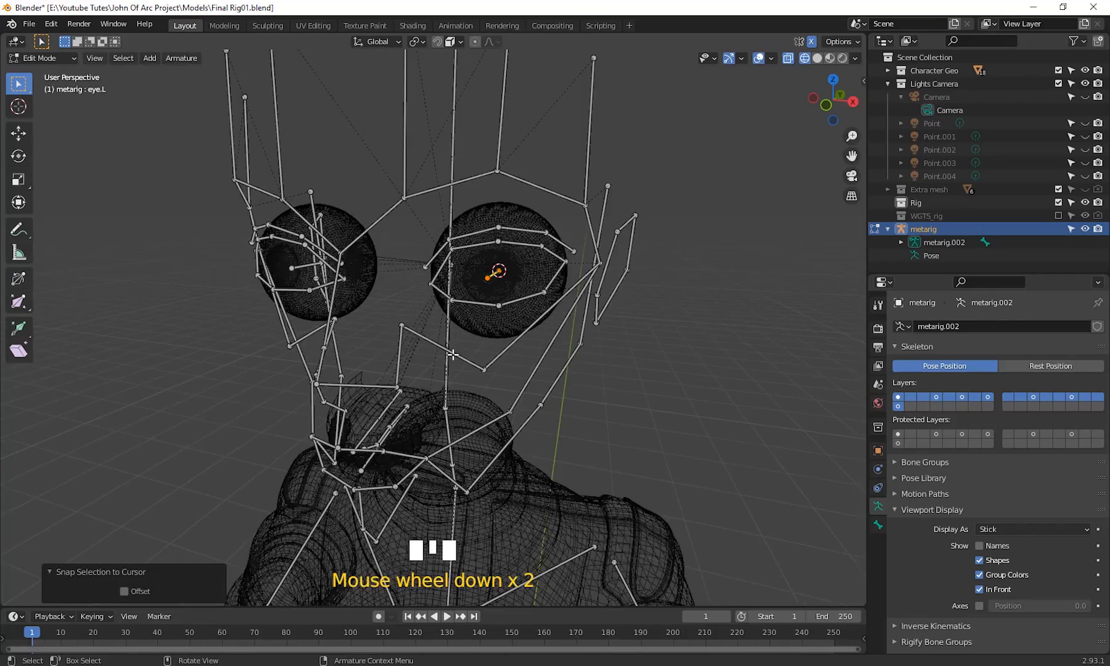
- Snap the 3D cursor back to the world origin
{"action": "middle_click_drag", "start_coordinate": [543, 270], "coordinate": [570, 243]}
{"action": "scroll", "coordinate": [501, 322], "scroll_direction": "up", "scroll_amount": 3}
{"action": "scroll", "coordinate": [501, 322], "scroll_direction": "down", "scroll_amount": 4}
{"action": "scroll", "coordinate": [526, 334], "scroll_direction": "down", "scroll_amount": 1}
{"action": "scroll", "coordinate": [590, 205], "scroll_direction": "up", "scroll_amount": 1, "text": "shift"}
{"action": "scroll", "coordinate": [589, 205], "scroll_direction": "down", "scroll_amount": 3}
{"action": "scroll", "coordinate": [558, 239], "scroll_direction": "down", "scroll_amount": 2}
{"action": "middle_click_drag", "start_coordinate": [515, 235], "coordinate": [539, 170], "text": "shift"}
{"action": "scroll", "coordinate": [496, 227], "scroll_direction": "up", "scroll_amount": 2}
{"action": "middle_click_drag", "start_coordinate": [599, 247], "coordinate": [602, 244], "text": "shift"}
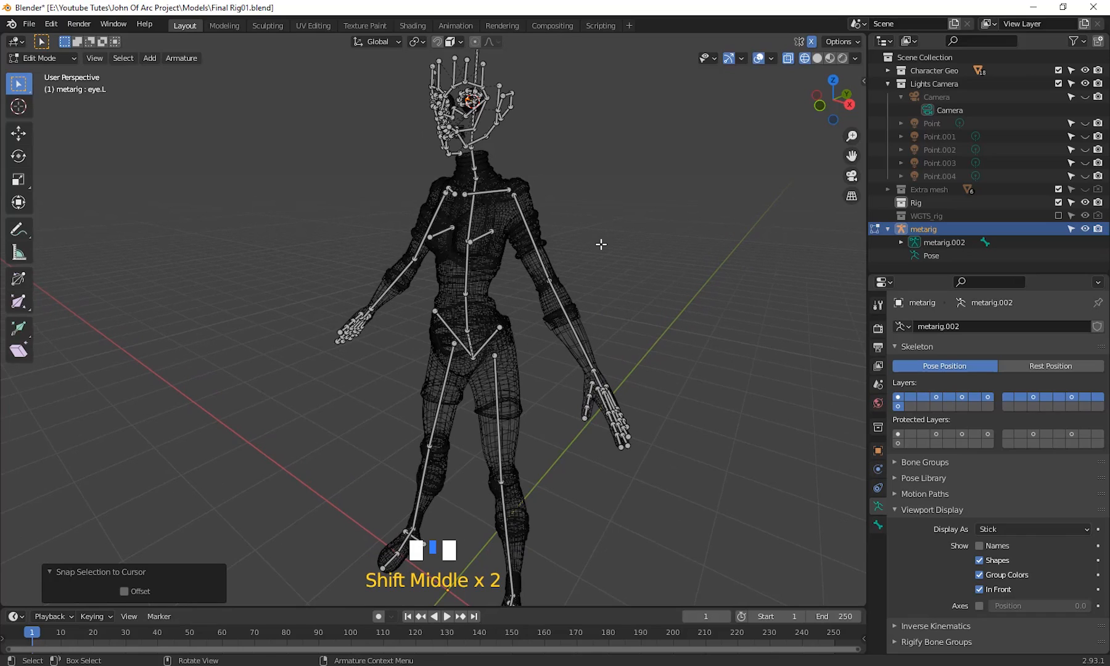
{"action": "key", "text": "shift+s"}
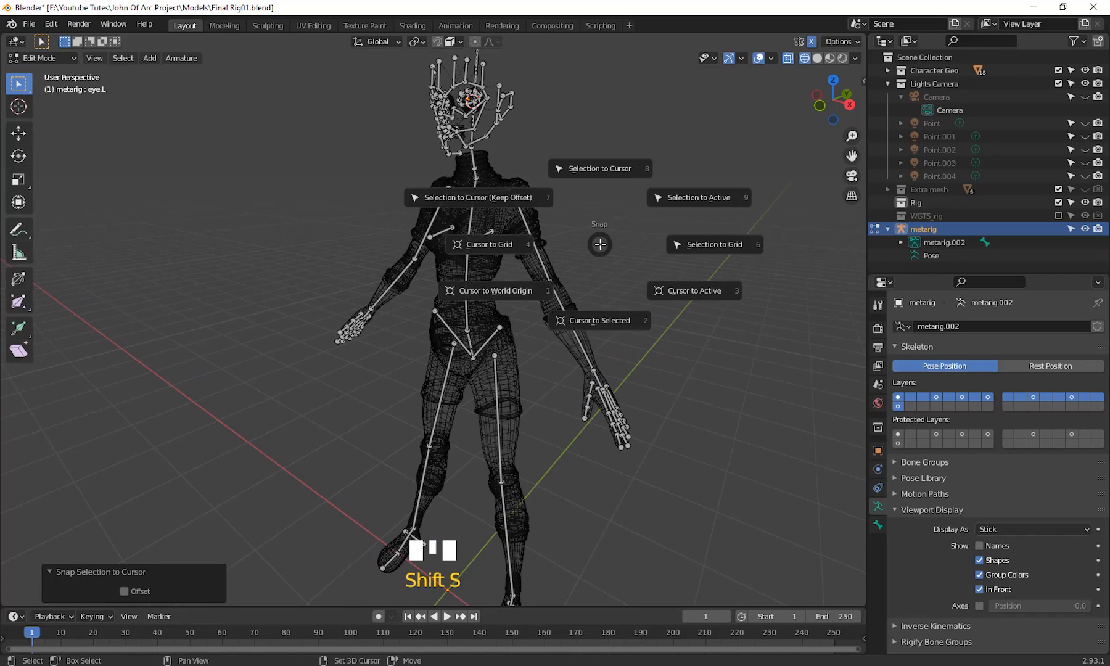
{"action": "left_click", "coordinate": [506, 295]}
- Return to Object Mode and select the whole metarig
{"action": "scroll", "coordinate": [476, 458], "scroll_direction": "down", "scroll_amount": 2}
{"action": "middle_click_drag", "start_coordinate": [476, 458], "coordinate": [604, 394], "text": "shift"}
{"action": "scroll", "coordinate": [483, 393], "scroll_direction": "down", "scroll_amount": 1}
{"action": "key", "text": "Tab"}
{"action": "left_click", "coordinate": [476, 423]}
{"action": "left_click", "coordinate": [476, 408]}
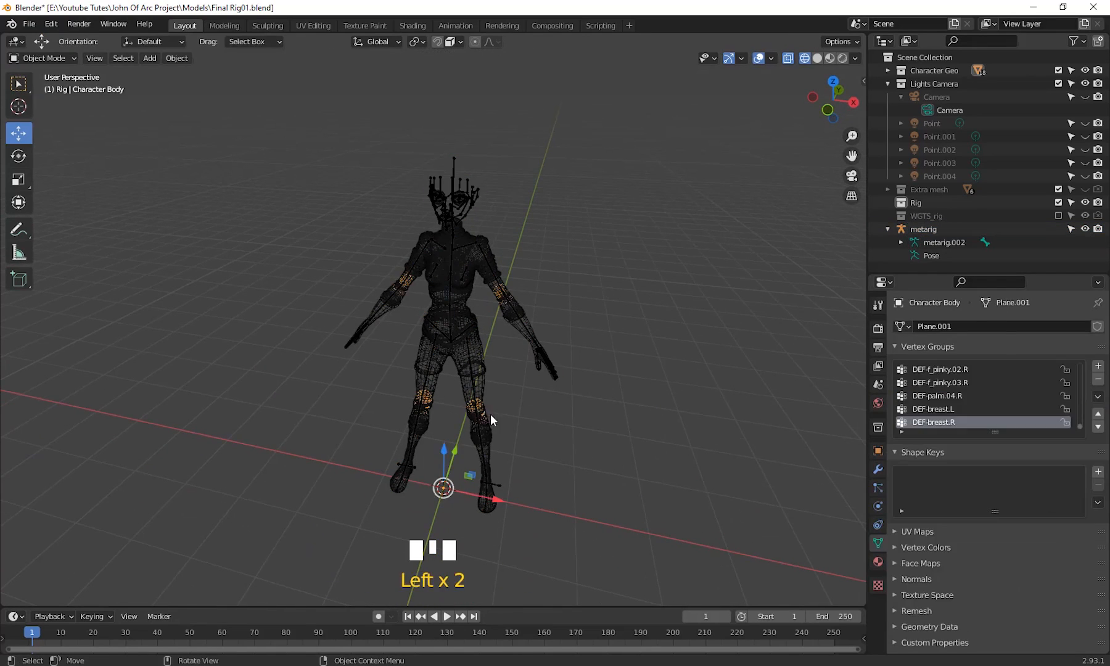
{"action": "scroll", "coordinate": [515, 421], "scroll_direction": "down", "scroll_amount": 3}
{"action": "middle_click_drag", "start_coordinate": [515, 422], "coordinate": [508, 340], "text": "shift"}
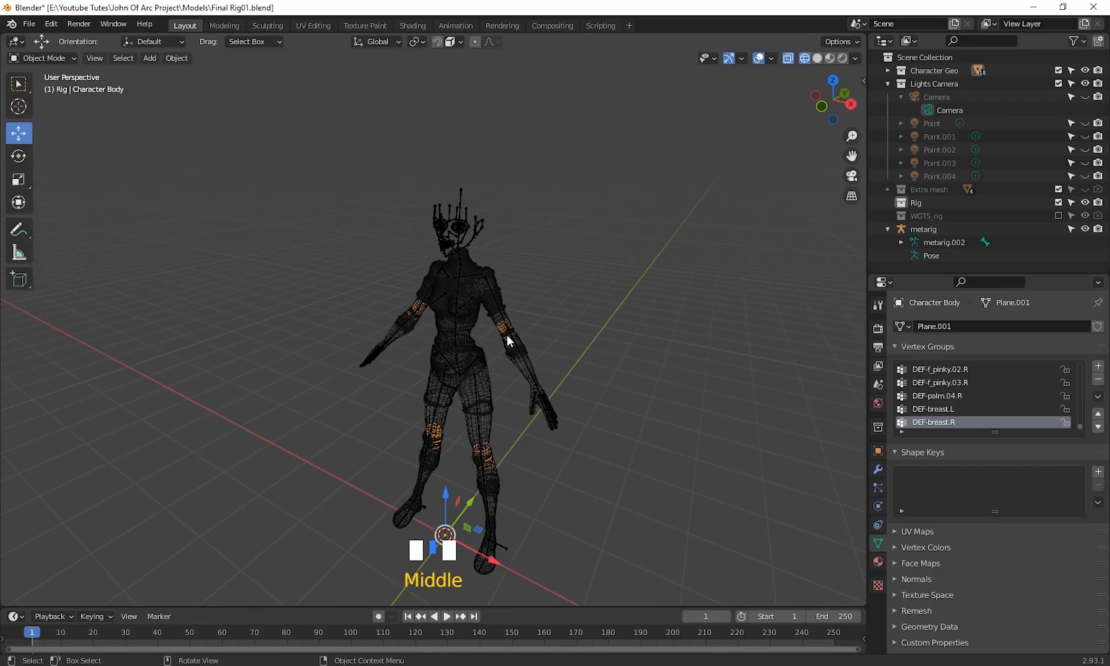
{"action": "left_click", "coordinate": [461, 194]}
- Generate the Rigify rig from the metarig's armature settings
{"action": "scroll", "coordinate": [518, 404], "scroll_direction": "down", "scroll_amount": 3}
{"action": "middle_click_drag", "start_coordinate": [518, 404], "coordinate": [742, 458]}
{"action": "scroll", "coordinate": [523, 405], "scroll_direction": "up", "scroll_amount": 3}
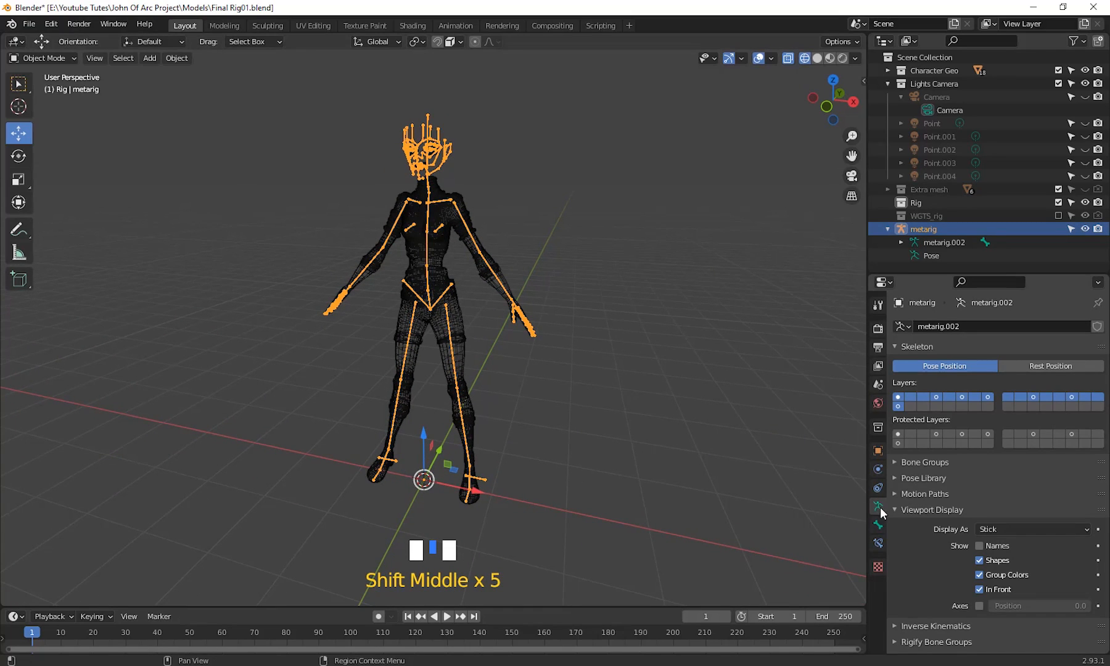
{"action": "scroll", "coordinate": [933, 558], "scroll_direction": "down", "scroll_amount": 5}
{"action": "scroll", "coordinate": [933, 558], "scroll_direction": "down", "scroll_amount": 9}
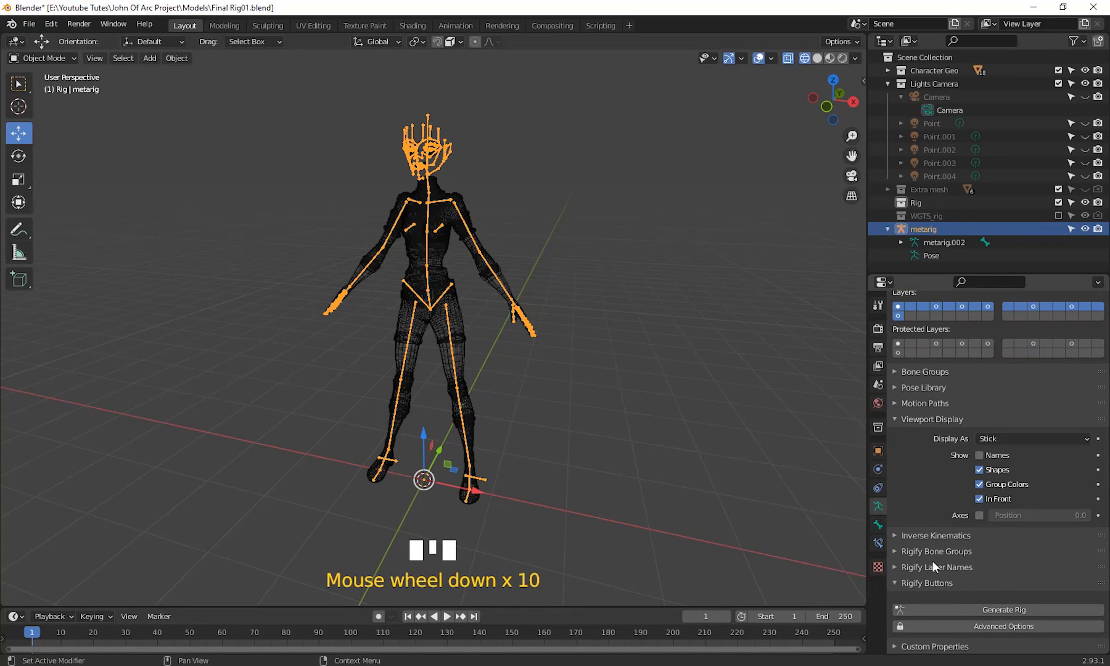
{"action": "left_click", "coordinate": [1008, 610]}
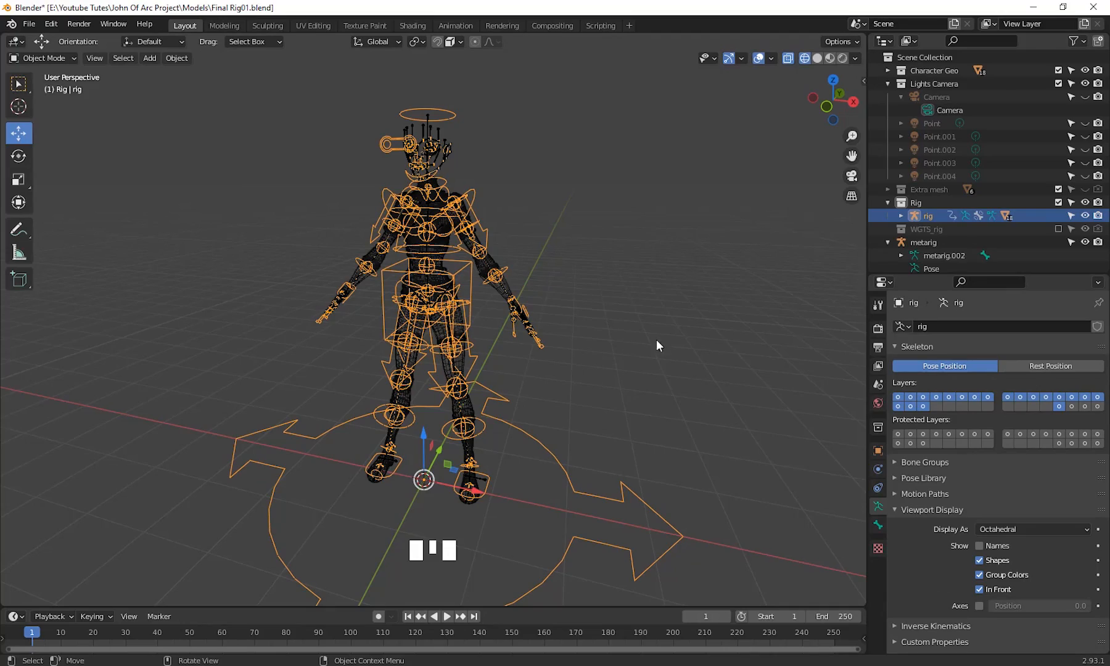
- Switch the viewport from wireframe to solid shading and look over the generated rig on the character
{"action": "scroll", "coordinate": [597, 246], "scroll_direction": "up", "scroll_amount": 3}
{"action": "middle_click_drag", "start_coordinate": [597, 246], "coordinate": [581, 337], "text": "shift"}
{"action": "scroll", "coordinate": [593, 364], "scroll_direction": "down", "scroll_amount": 2}
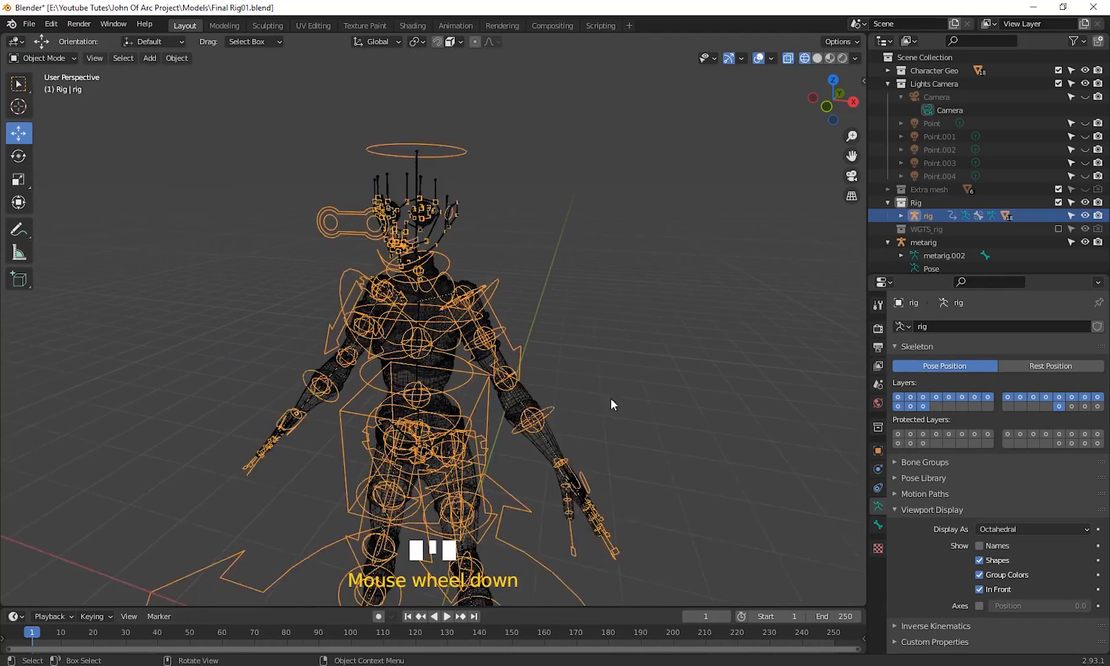
{"action": "mouse_move", "coordinate": [610, 399]}
{"action": "middle_mouse_down", "text": "shift"}
{"action": "mouse_move", "coordinate": [620, 354]}
{"action": "mouse_move", "coordinate": [648, 372]}
{"action": "mouse_move", "coordinate": [573, 437]}
{"action": "mouse_move", "coordinate": [617, 83]}
{"action": "mouse_move", "coordinate": [615, 313]}
{"action": "mouse_move", "coordinate": [574, 201]}
{"action": "middle_mouse_up", "text": "shift"}
{"action": "key", "text": "shift+z"}
{"action": "scroll", "coordinate": [644, 371], "scroll_direction": "down", "scroll_amount": 3}
{"action": "scroll", "coordinate": [573, 437], "scroll_direction": "up", "scroll_amount": 4}
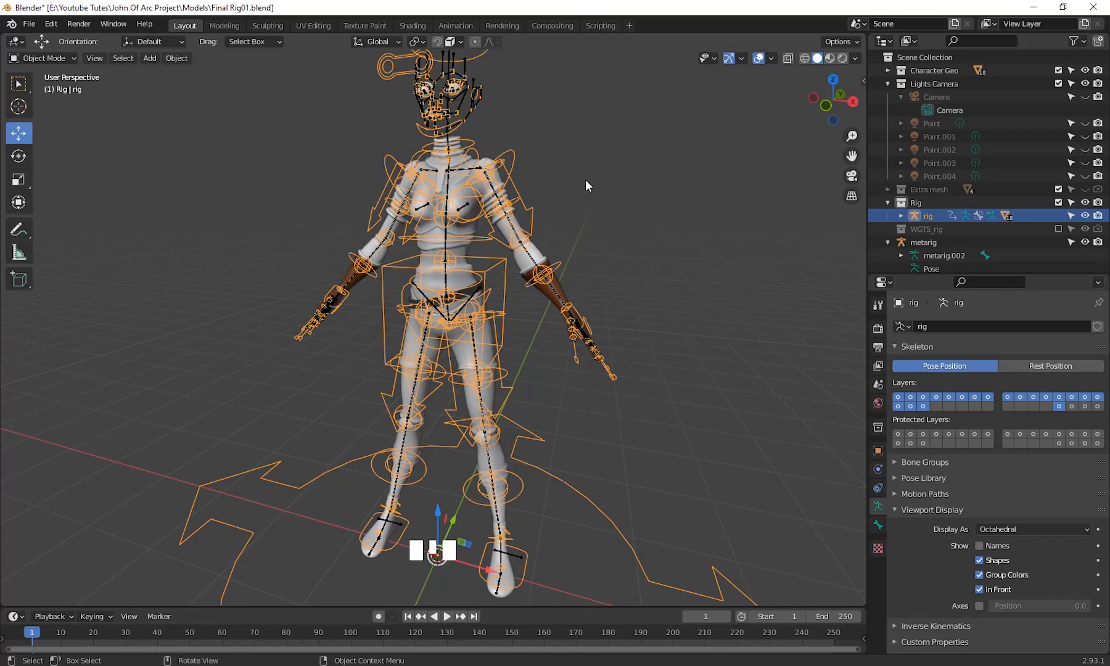
{"action": "middle_click_drag", "start_coordinate": [586, 148], "coordinate": [520, 234], "text": "shift"}
{"action": "scroll", "coordinate": [590, 324], "scroll_direction": "up", "scroll_amount": 2}
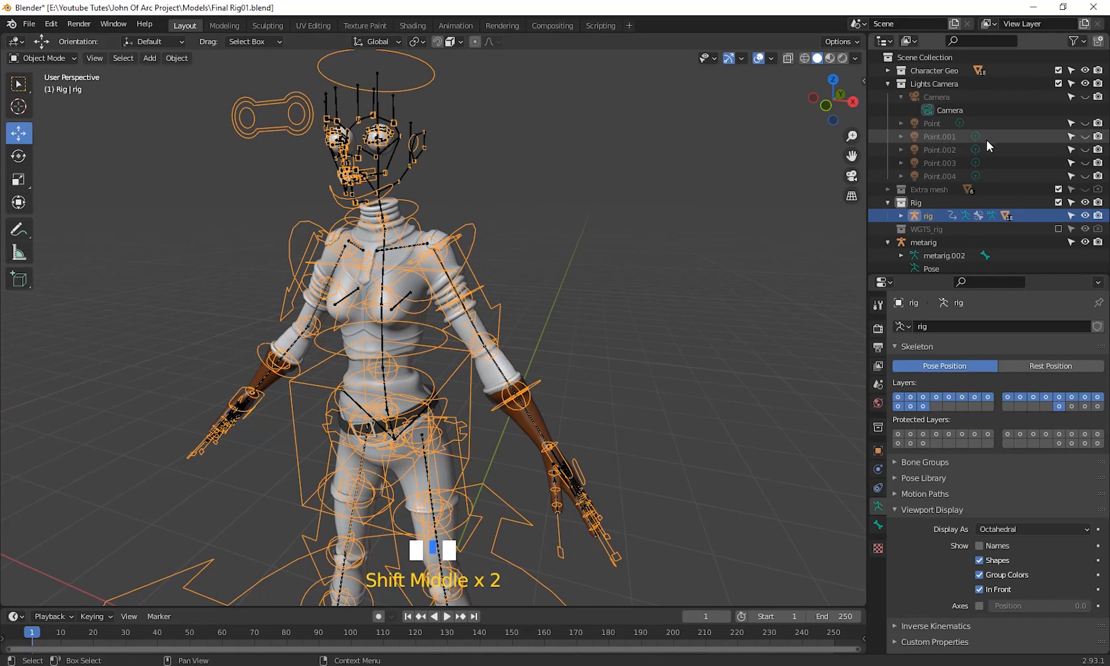
- Expand the Character Geo collection and unhide the Tangue object
{"action": "left_click", "coordinate": [887, 71]}
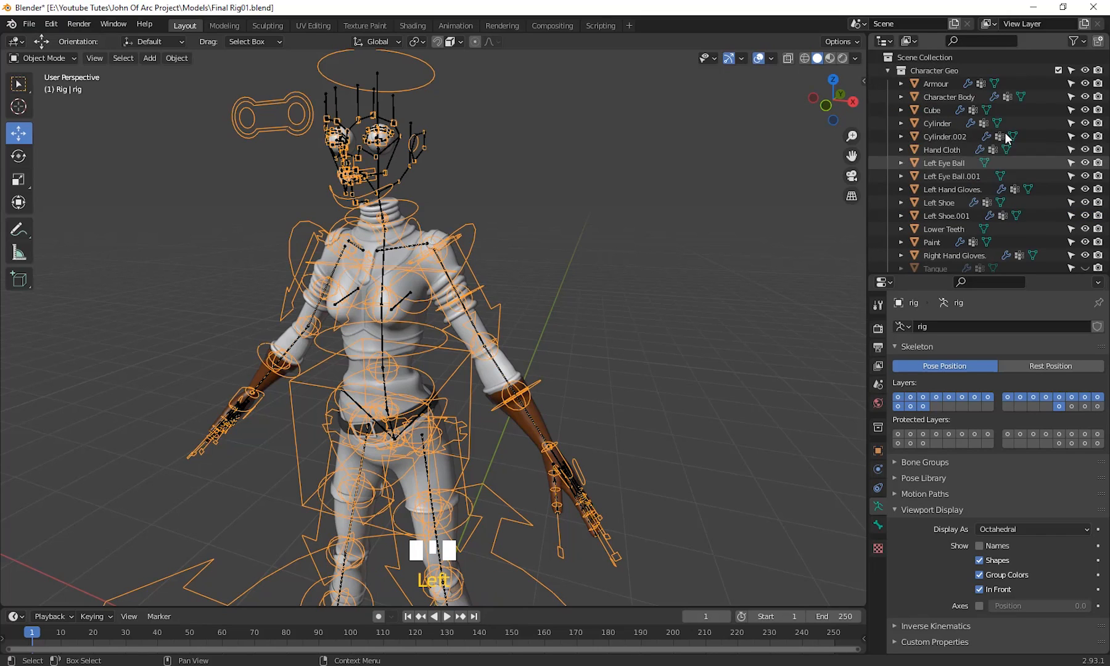
{"action": "scroll", "coordinate": [925, 110], "scroll_direction": "up", "scroll_amount": 4}
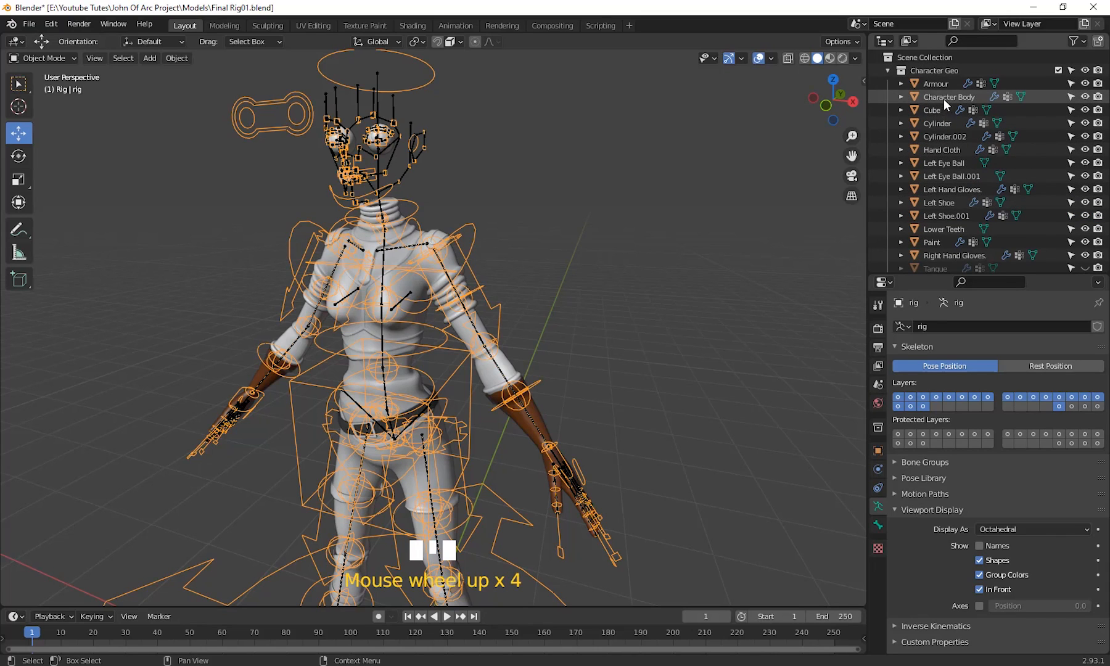
{"action": "scroll", "coordinate": [952, 166], "scroll_direction": "up", "scroll_amount": 4}
{"action": "scroll", "coordinate": [952, 167], "scroll_direction": "down", "scroll_amount": 5}
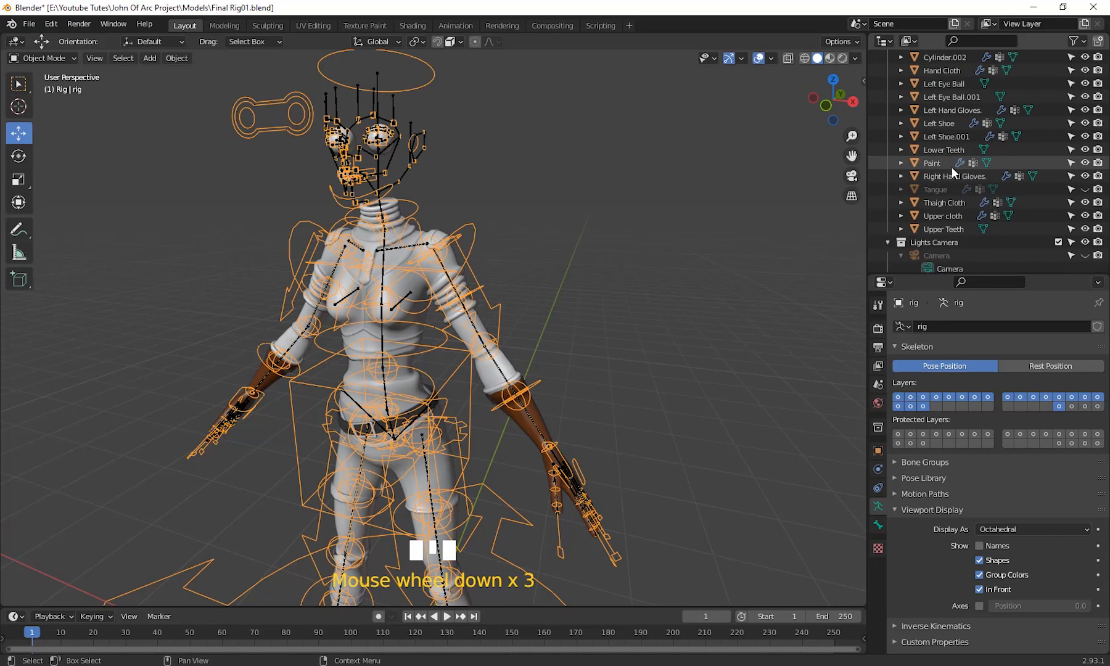
{"action": "scroll", "coordinate": [952, 166], "scroll_direction": "up", "scroll_amount": 3}
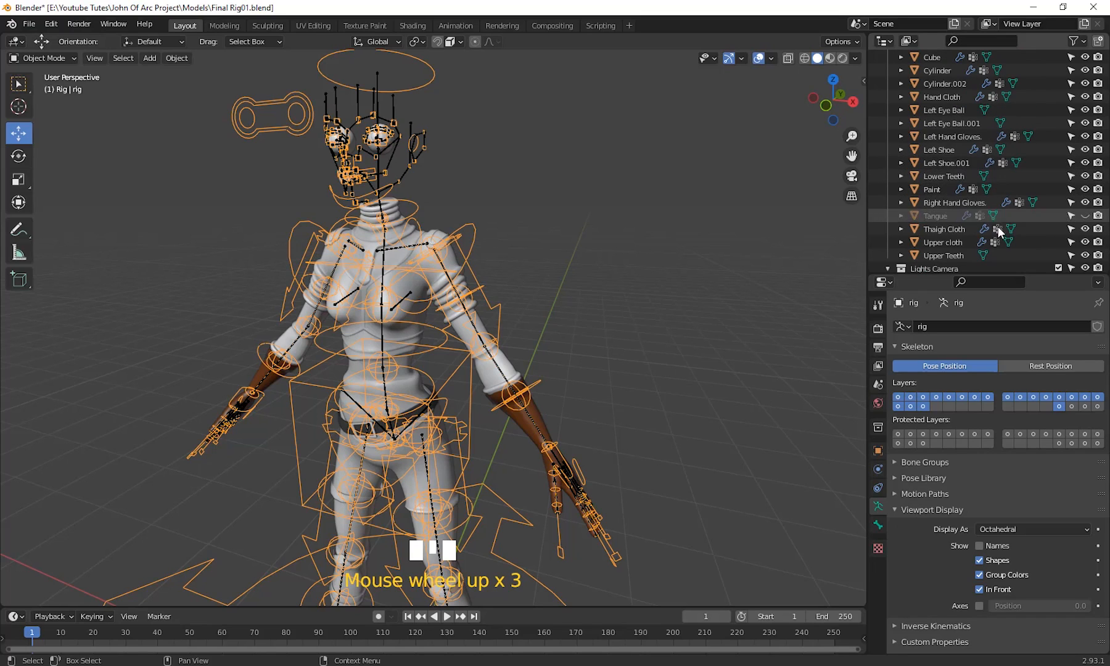
{"action": "left_click", "coordinate": [1085, 216]}
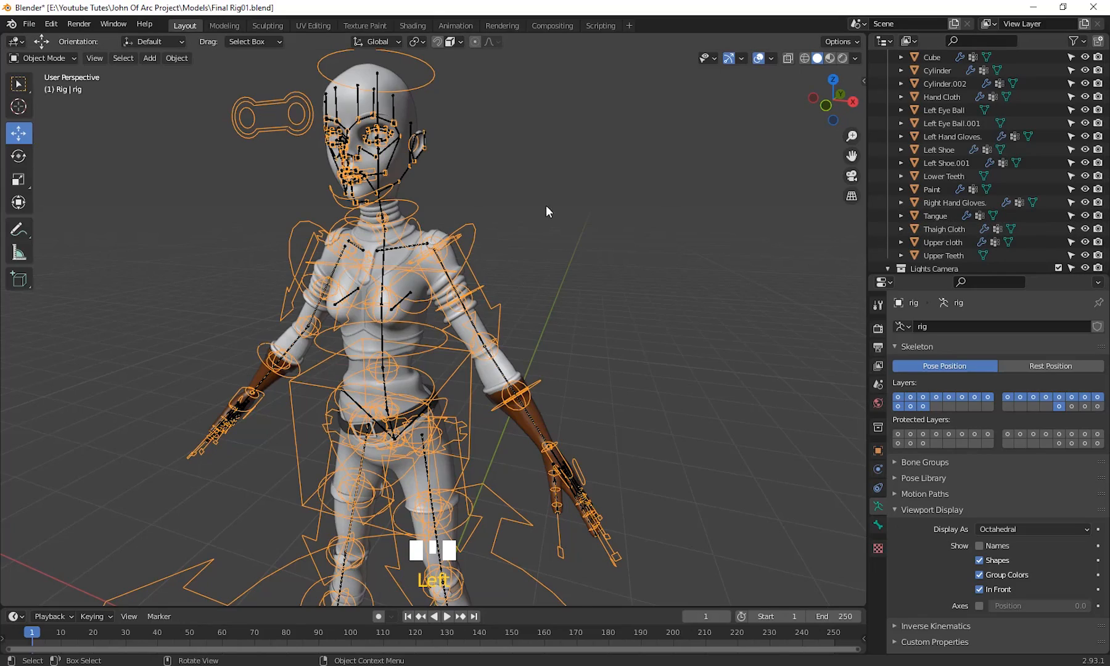
- Select the head mesh and move it off the rig by about -0.67 m in Y and -0.15 m in Z
{"action": "middle_click_drag", "start_coordinate": [546, 205], "coordinate": [530, 272]}
{"action": "scroll", "coordinate": [461, 223], "scroll_direction": "up", "scroll_amount": 3}
{"action": "left_click", "coordinate": [491, 333]}
{"action": "scroll", "coordinate": [523, 332], "scroll_direction": "down", "scroll_amount": 4}
{"action": "middle_click_drag", "start_coordinate": [491, 334], "coordinate": [519, 300]}
{"action": "scroll", "coordinate": [500, 329], "scroll_direction": "up", "scroll_amount": 2}
{"action": "scroll", "coordinate": [488, 317], "scroll_direction": "down", "scroll_amount": 2}
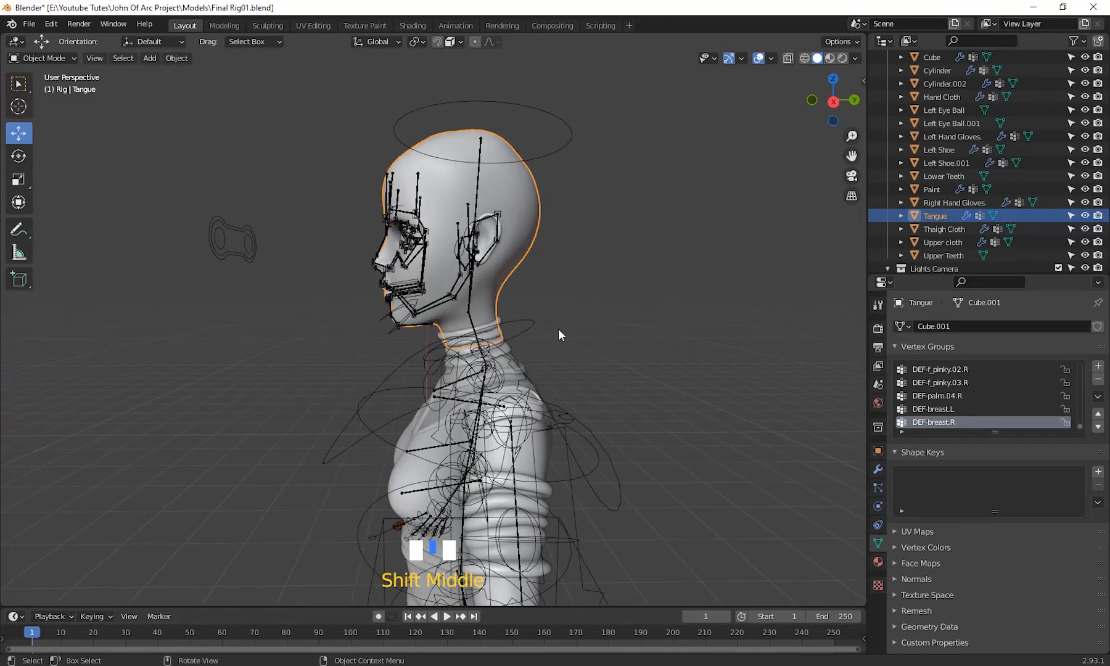
{"action": "key", "text": "g"}
{"action": "left_click", "coordinate": [422, 359]}
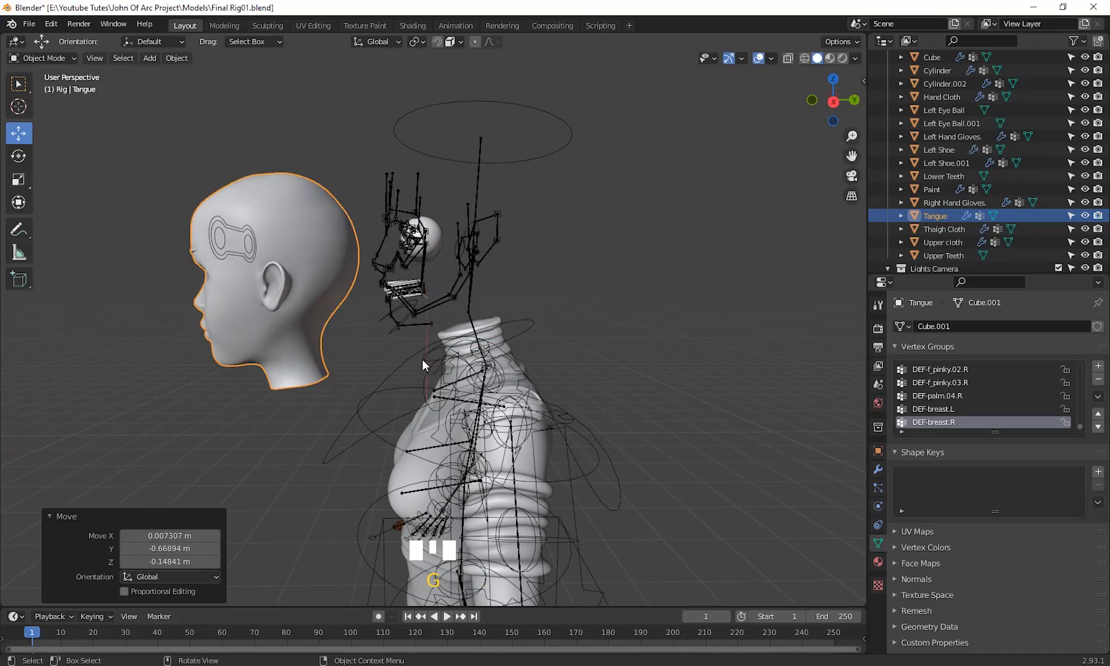
- Examine the inside of the head mesh's mouth in wireframe shading
{"action": "scroll", "coordinate": [393, 346], "scroll_direction": "up", "scroll_amount": 2}
{"action": "scroll", "coordinate": [392, 346], "scroll_direction": "up", "scroll_amount": 5}
{"action": "scroll", "coordinate": [425, 309], "scroll_direction": "down", "scroll_amount": 1}
{"action": "middle_click_drag", "start_coordinate": [425, 309], "coordinate": [408, 359]}
{"action": "scroll", "coordinate": [426, 309], "scroll_direction": "up", "scroll_amount": 6}
{"action": "mouse_move", "coordinate": [332, 312]}
{"action": "middle_mouse_down"}
{"action": "mouse_move", "coordinate": [290, 292]}
{"action": "mouse_move", "coordinate": [584, 216]}
{"action": "mouse_move", "coordinate": [430, 260]}
{"action": "mouse_move", "coordinate": [436, 279]}
{"action": "middle_mouse_up"}
{"action": "scroll", "coordinate": [257, 307], "scroll_direction": "down", "scroll_amount": 4}
{"action": "key", "text": "shift+z"}
{"action": "scroll", "coordinate": [370, 328], "scroll_direction": "up", "scroll_amount": 7}
{"action": "middle_click_drag", "start_coordinate": [369, 328], "coordinate": [194, 299]}
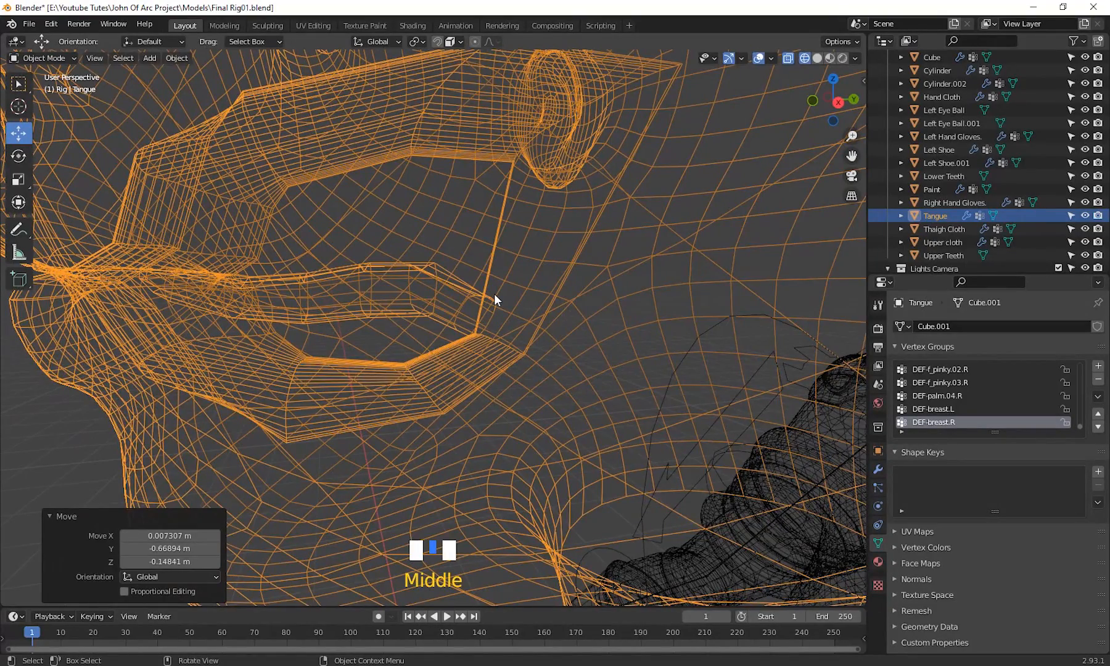
- Undo the move of the head mesh
{"action": "scroll", "coordinate": [494, 293], "scroll_direction": "down", "scroll_amount": 5}
{"action": "middle_click_drag", "start_coordinate": [495, 293], "coordinate": [709, 297], "text": "shift"}
{"action": "key", "text": "ctrl+z"}
{"action": "key", "text": "ctrl+z"}
- Select the head mesh and rename its Tangue object as Head
{"action": "scroll", "coordinate": [615, 297], "scroll_direction": "up", "scroll_amount": 3}
{"action": "left_click", "coordinate": [647, 289]}
{"action": "left_click", "coordinate": [945, 218]}
{"action": "double_click", "coordinate": [945, 217]}
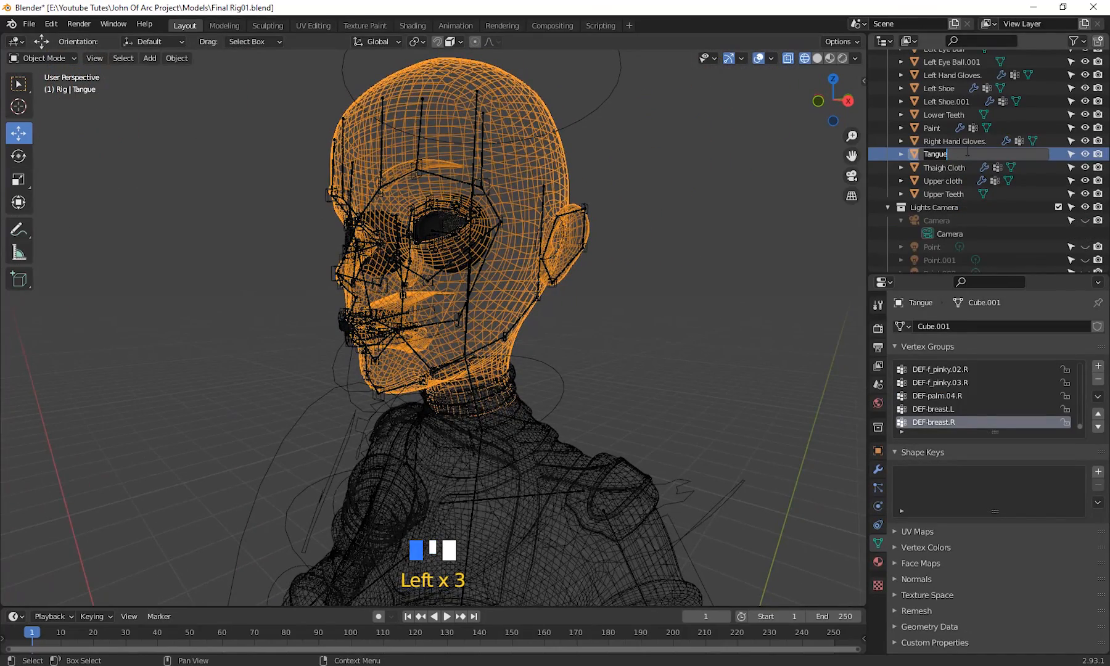
{"action": "left_click_drag", "start_coordinate": [967, 153], "coordinate": [922, 154]}
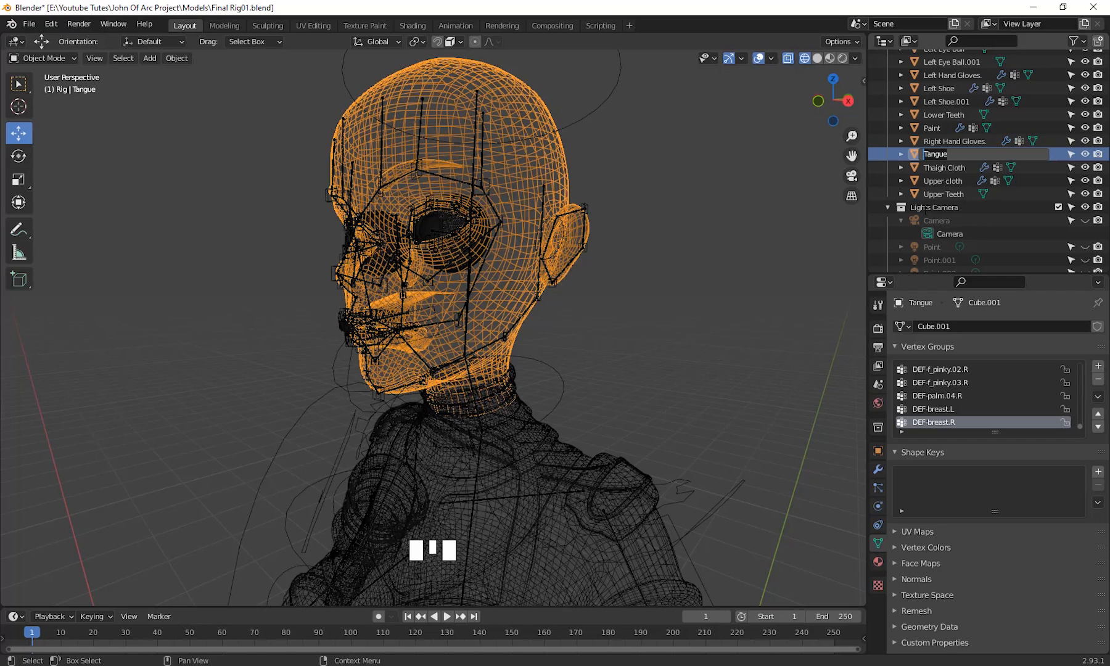
{"action": "type", "text": "Head"}
{"action": "key", "text": "Return"}
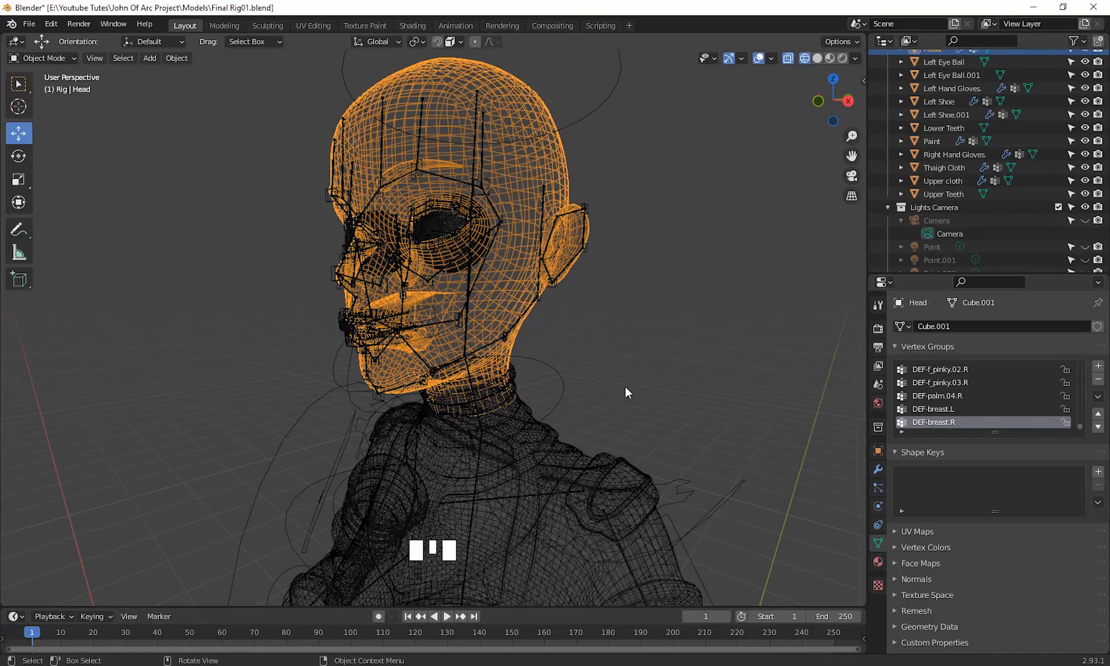
- Return to solid shading and examine the bones and controls along the character's legs and torso
{"action": "scroll", "coordinate": [623, 388], "scroll_direction": "down", "scroll_amount": 2}
{"action": "middle_click_drag", "start_coordinate": [629, 378], "coordinate": [569, 411], "text": "alt"}
{"action": "scroll", "coordinate": [511, 402], "scroll_direction": "down", "scroll_amount": 2}
{"action": "scroll", "coordinate": [584, 461], "scroll_direction": "down", "scroll_amount": 3}
{"action": "middle_click_drag", "start_coordinate": [583, 461], "coordinate": [546, 304], "text": "alt"}
{"action": "scroll", "coordinate": [555, 451], "scroll_direction": "up", "scroll_amount": 3}
{"action": "scroll", "coordinate": [583, 332], "scroll_direction": "up", "scroll_amount": 4}
{"action": "scroll", "coordinate": [582, 332], "scroll_direction": "down", "scroll_amount": 2}
{"action": "scroll", "coordinate": [494, 374], "scroll_direction": "down", "scroll_amount": 2}
{"action": "scroll", "coordinate": [535, 259], "scroll_direction": "up", "scroll_amount": 3}
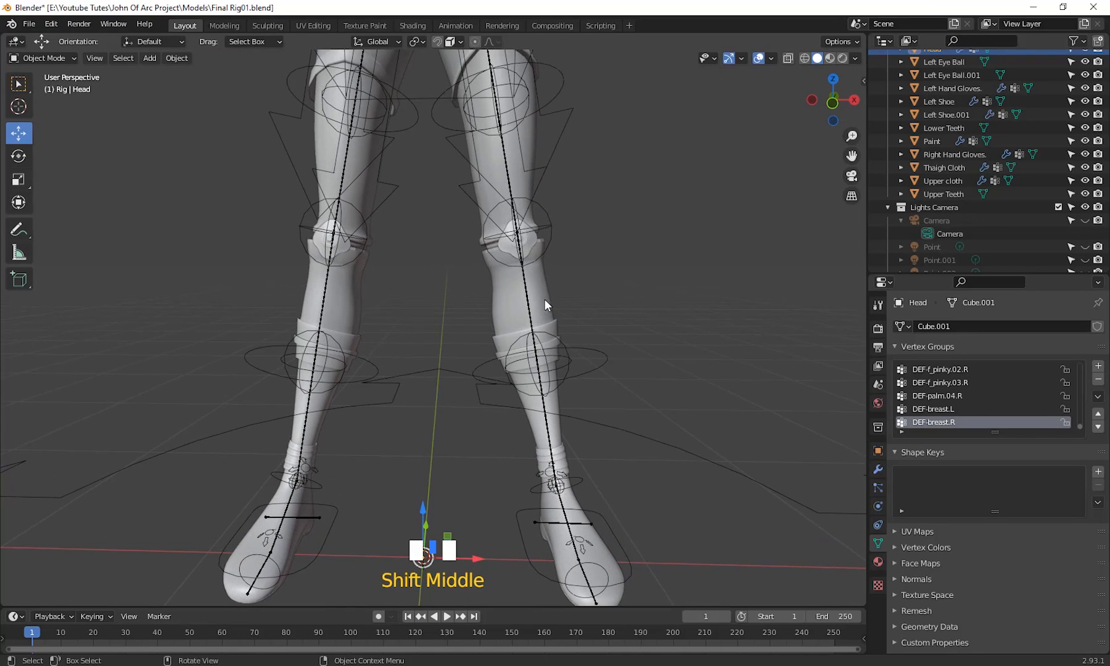
{"action": "scroll", "coordinate": [546, 303], "scroll_direction": "down", "scroll_amount": 4}
{"action": "middle_click_drag", "start_coordinate": [624, 285], "coordinate": [613, 410], "text": "shift"}
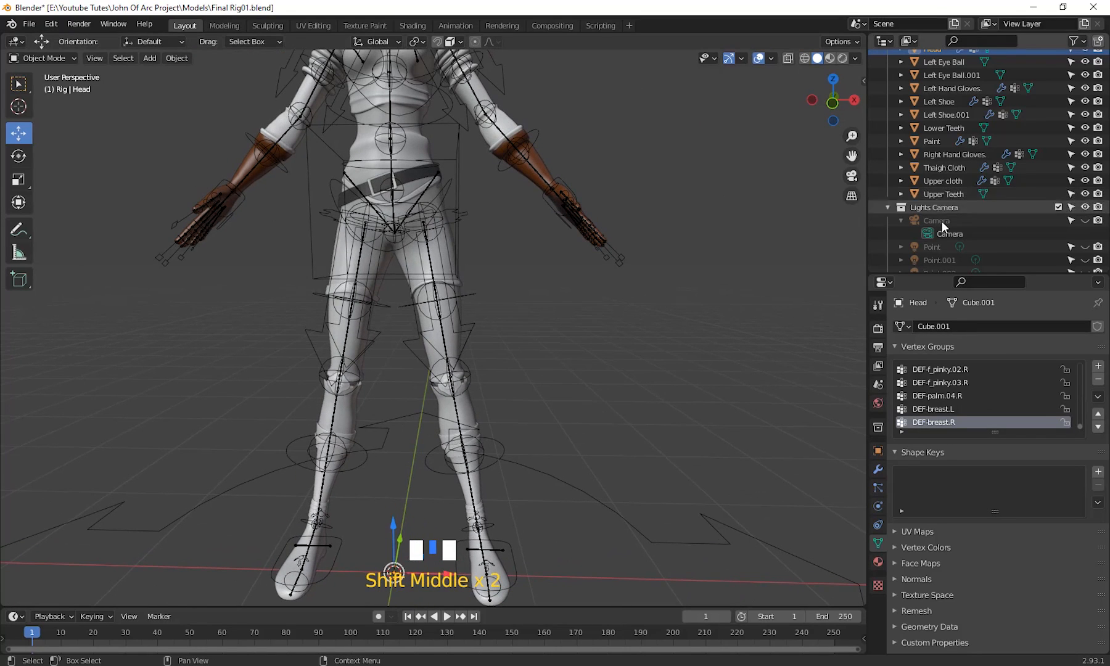
- Hide the metarig in the viewport, leaving the generated rig shown
{"action": "scroll", "coordinate": [944, 237], "scroll_direction": "down", "scroll_amount": 7}
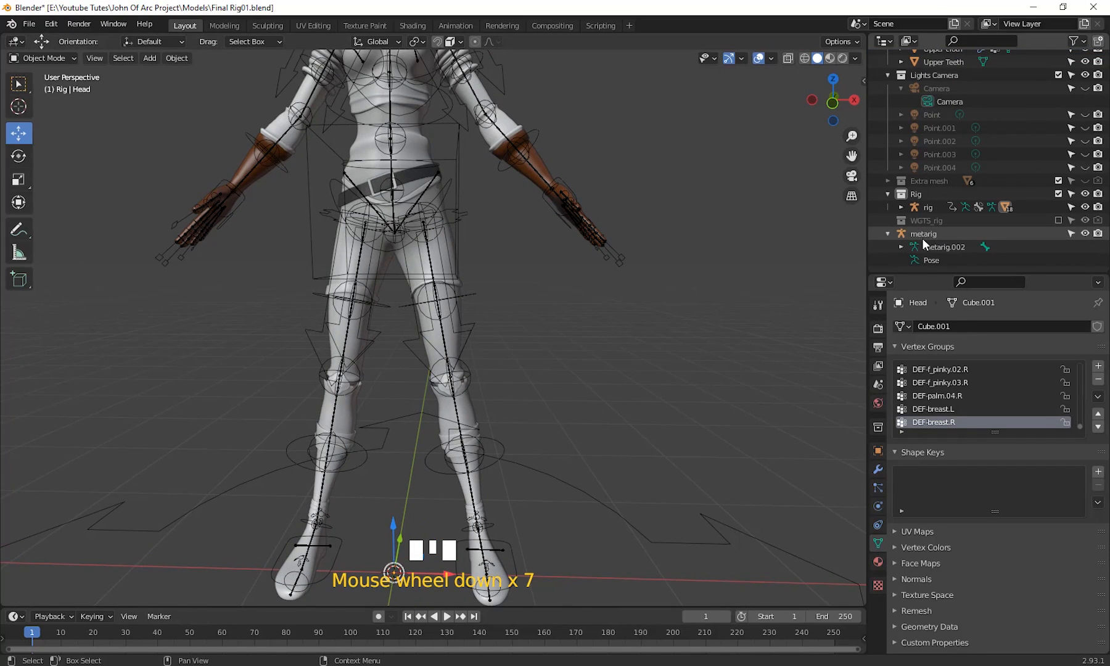
{"action": "left_click", "coordinate": [1085, 234]}
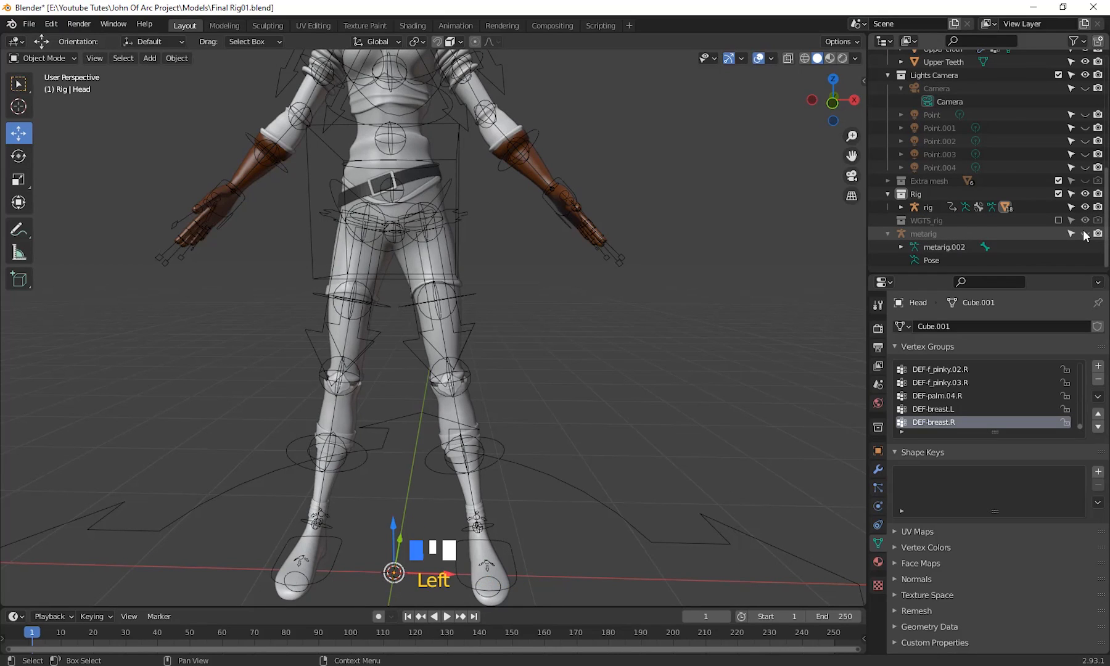
{"action": "left_click", "coordinate": [1085, 234]}
{"action": "left_click", "coordinate": [1085, 233]}
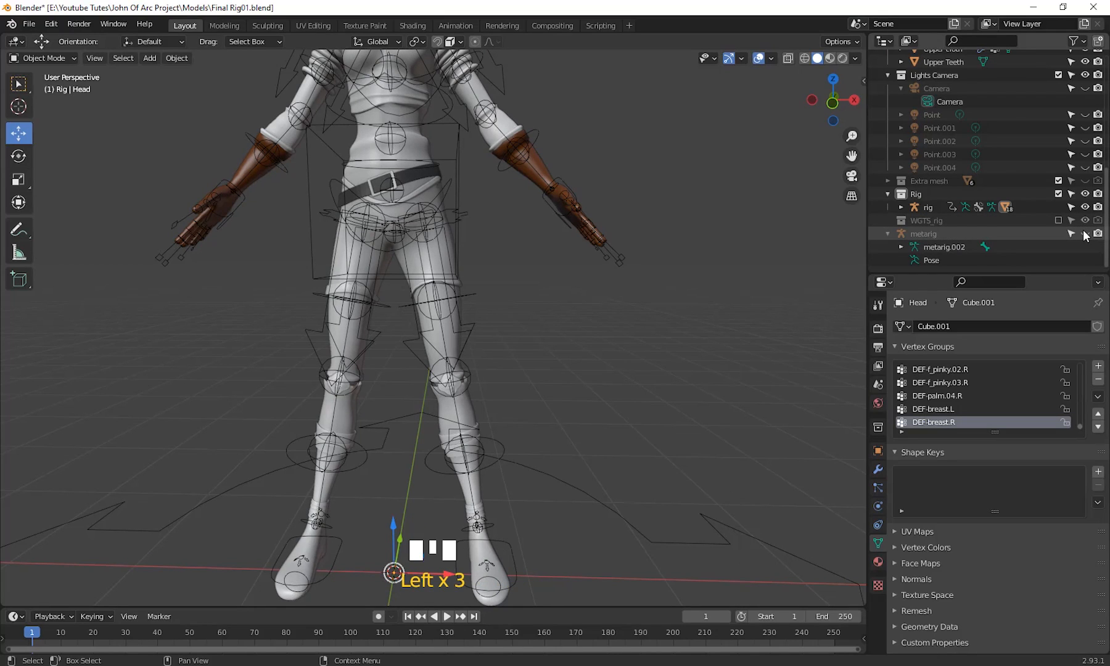
{"action": "left_click", "coordinate": [1085, 233]}
{"action": "left_click", "coordinate": [1085, 233]}
- Select both shoe meshes and add the Thigh Cloth mesh to the selection
{"action": "scroll", "coordinate": [446, 233], "scroll_direction": "down", "scroll_amount": 5}
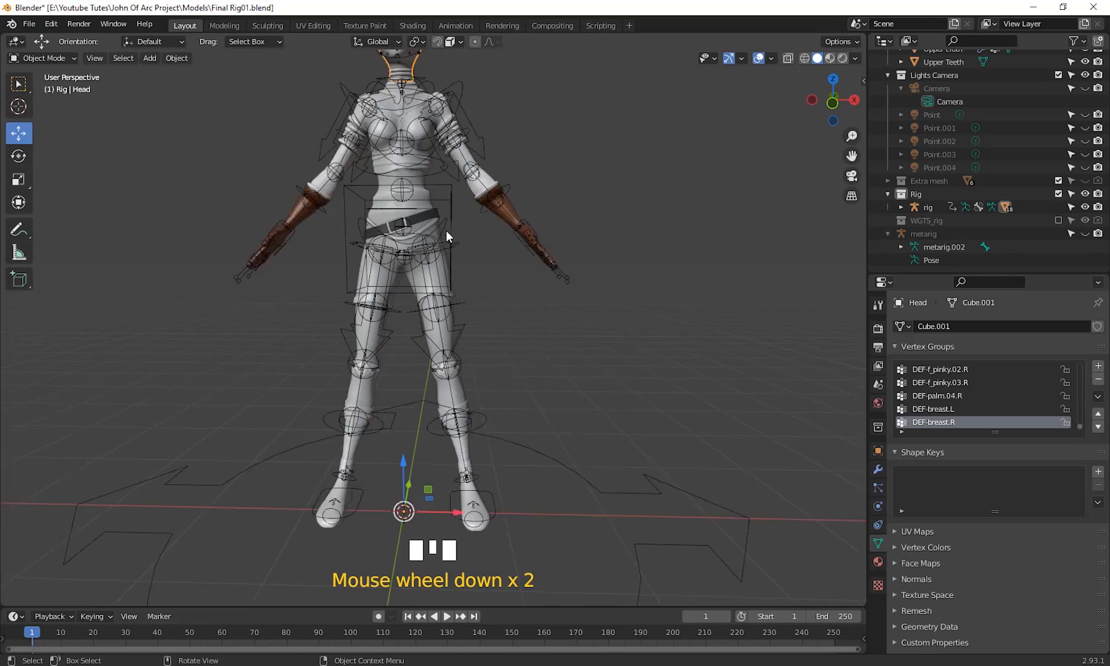
{"action": "middle_click_drag", "start_coordinate": [447, 233], "coordinate": [491, 130], "text": "shift"}
{"action": "scroll", "coordinate": [536, 421], "scroll_direction": "up", "scroll_amount": 3}
{"action": "middle_click_drag", "start_coordinate": [503, 507], "coordinate": [508, 271], "text": "shift"}
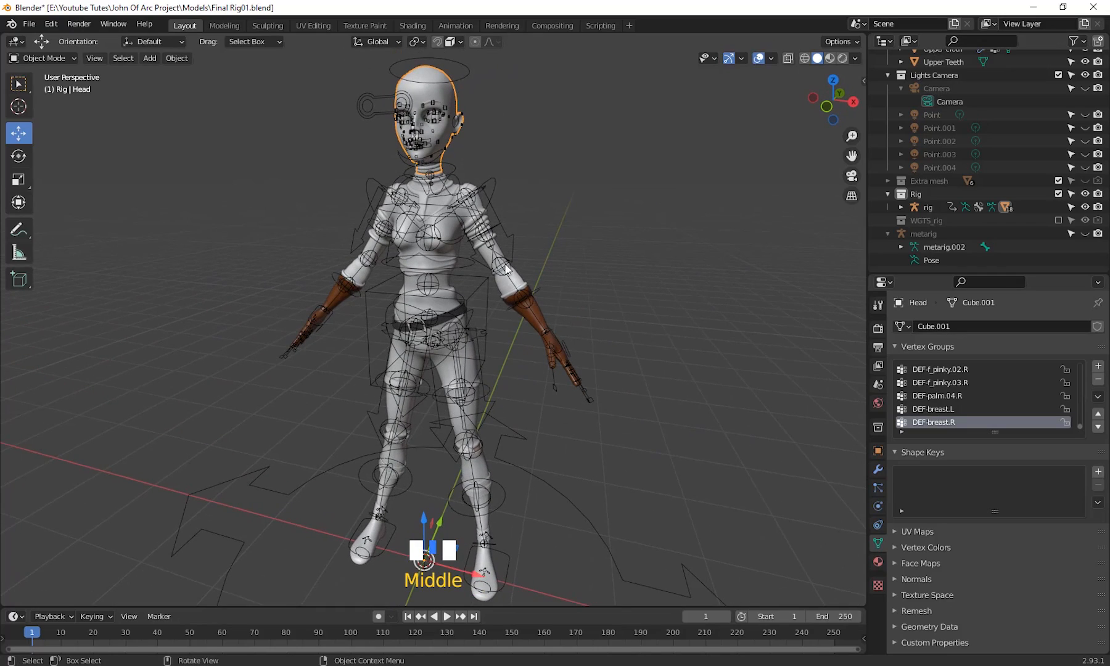
{"action": "middle_click_drag", "start_coordinate": [442, 256], "coordinate": [580, 247], "text": "shift"}
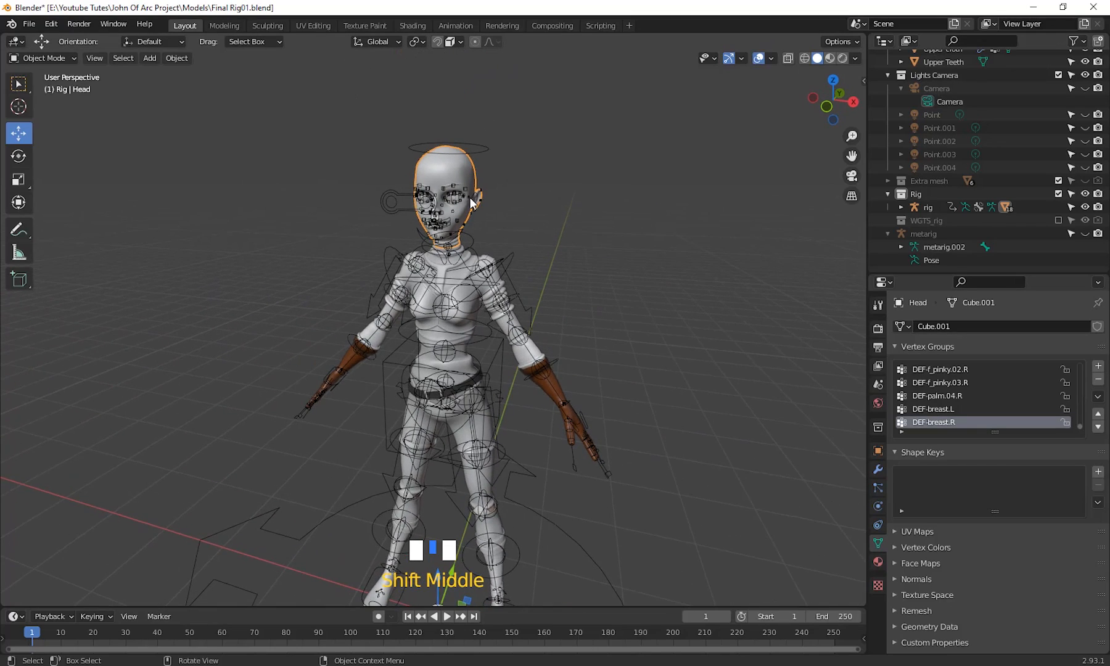
{"action": "scroll", "coordinate": [591, 231], "scroll_direction": "up", "scroll_amount": 3}
{"action": "middle_click_drag", "start_coordinate": [577, 293], "coordinate": [574, 371], "text": "shift"}
{"action": "scroll", "coordinate": [542, 184], "scroll_direction": "down", "scroll_amount": 3}
{"action": "scroll", "coordinate": [531, 235], "scroll_direction": "up", "scroll_amount": 7}
{"action": "left_click", "coordinate": [539, 410]}
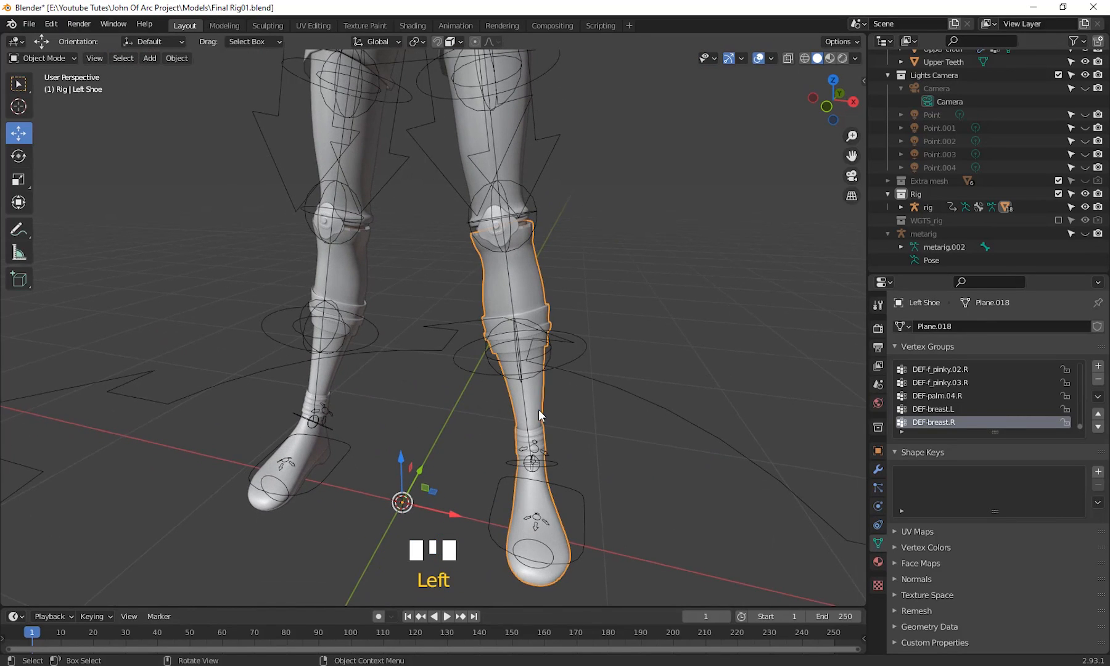
{"action": "left_click", "coordinate": [327, 372], "text": "shift"}
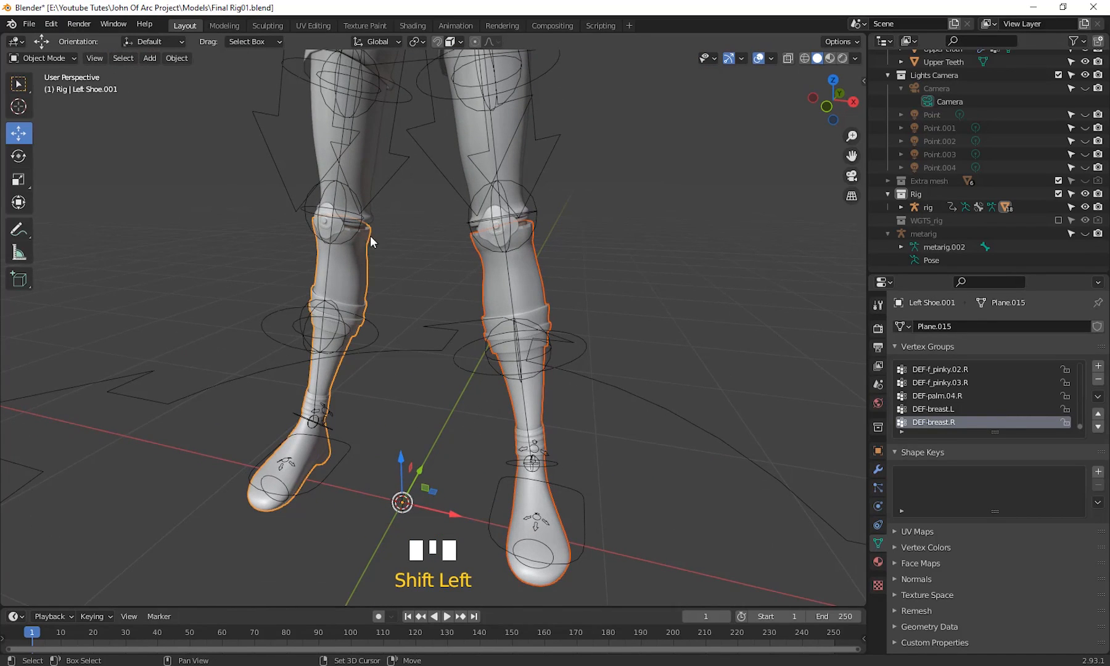
{"action": "left_click", "coordinate": [364, 171], "text": "shift"}
- Add the Character Body mesh visible at the knee gap and the knee guards to the selection
{"action": "scroll", "coordinate": [529, 243], "scroll_direction": "up", "scroll_amount": 10}
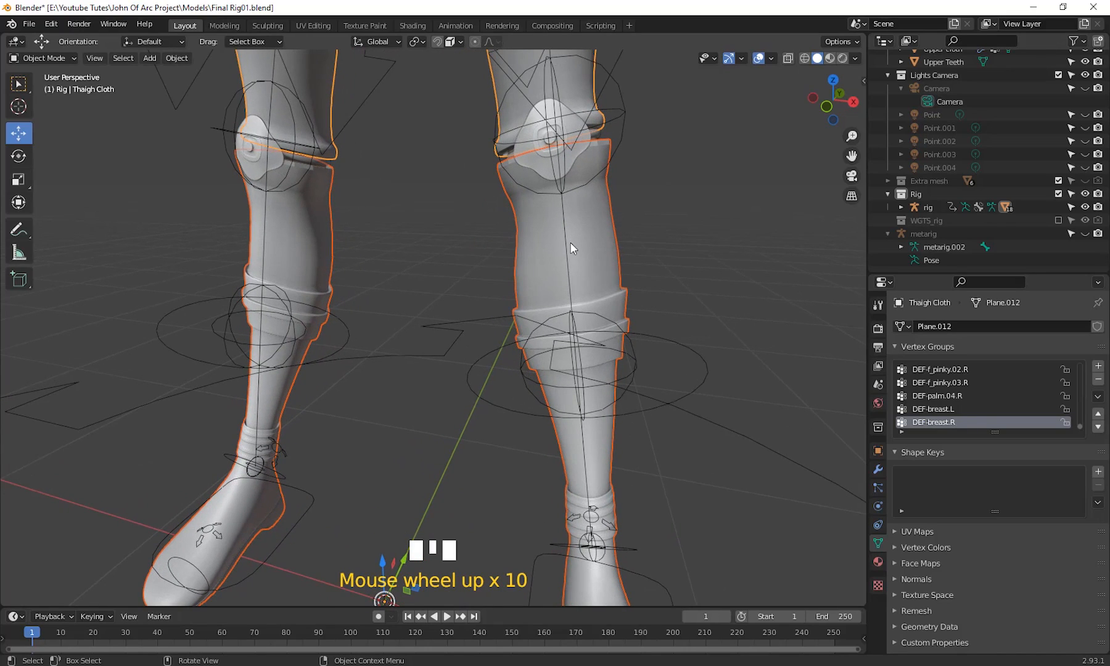
{"action": "key", "text": "KP_Decimal"}
{"action": "scroll", "coordinate": [571, 247], "scroll_direction": "down", "scroll_amount": 1}
{"action": "middle_click_drag", "start_coordinate": [597, 308], "coordinate": [499, 334]}
{"action": "scroll", "coordinate": [569, 322], "scroll_direction": "up", "scroll_amount": 4}
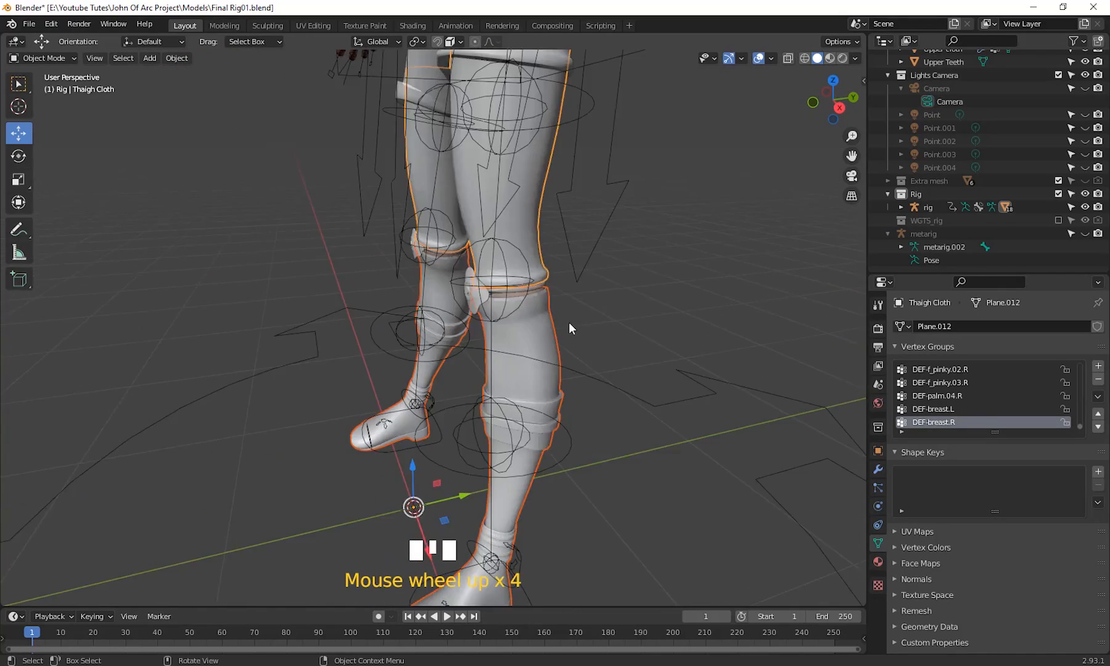
{"action": "mouse_move", "coordinate": [569, 322]}
{"action": "middle_mouse_down", "text": "shift"}
{"action": "mouse_move", "coordinate": [541, 370]}
{"action": "mouse_move", "coordinate": [549, 359]}
{"action": "mouse_move", "coordinate": [596, 373]}
{"action": "mouse_move", "coordinate": [620, 353]}
{"action": "mouse_move", "coordinate": [635, 264]}
{"action": "middle_mouse_up", "text": "shift"}
{"action": "scroll", "coordinate": [605, 345], "scroll_direction": "up", "scroll_amount": 3}
{"action": "left_click", "coordinate": [638, 263], "text": "shift"}
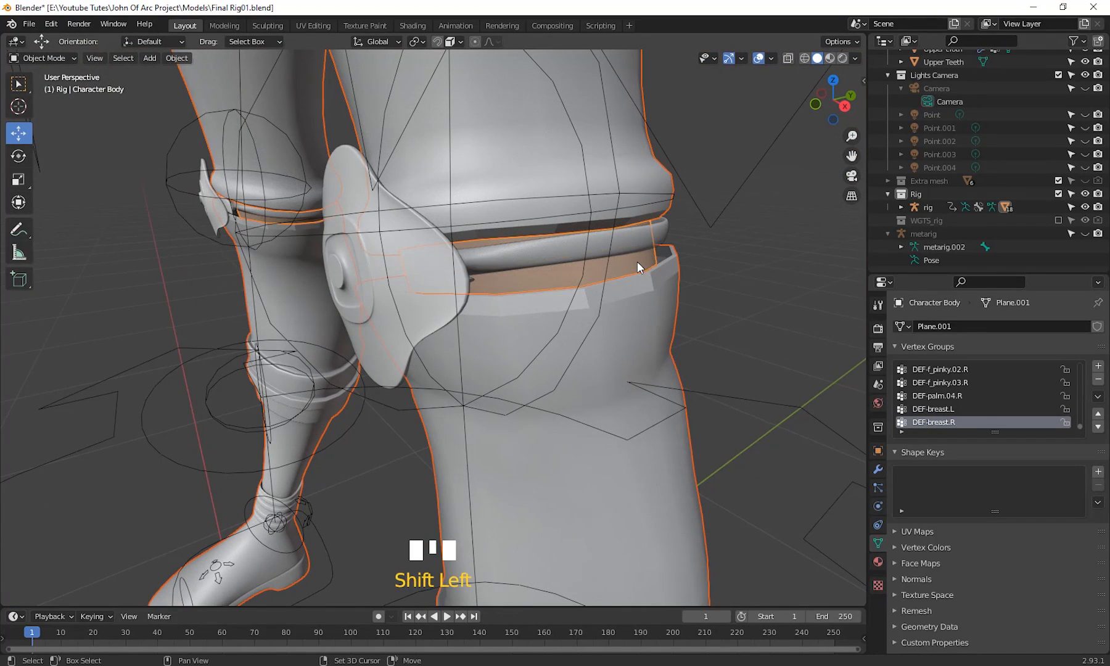
{"action": "left_click", "coordinate": [432, 274], "text": "shift"}
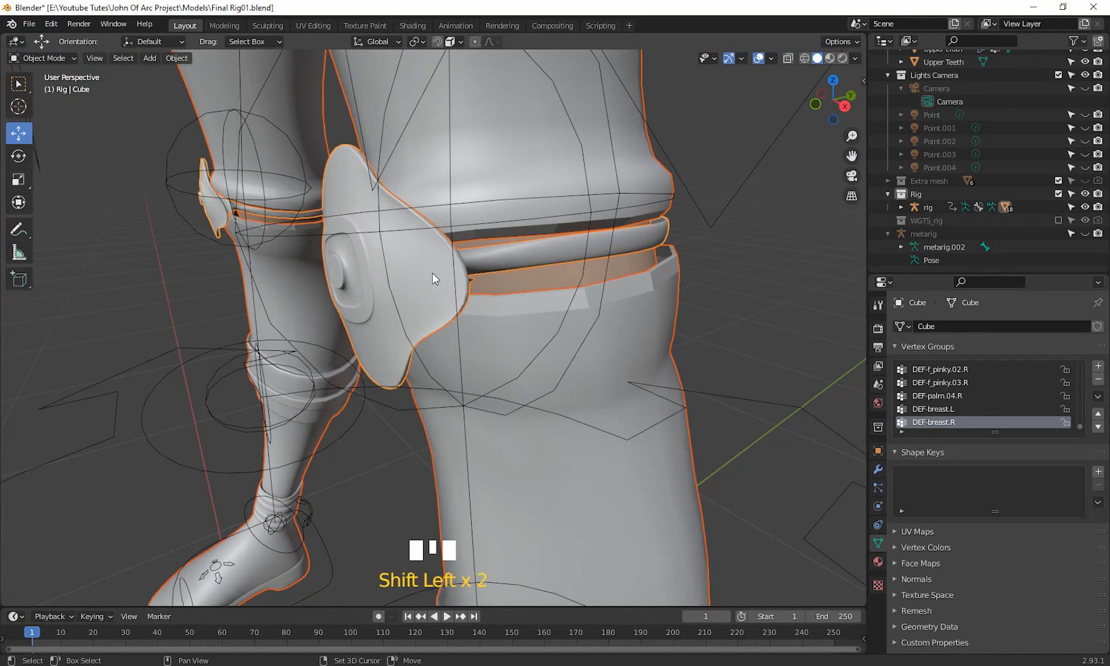
- Add the trousers, the belt and the belt buckle to the selected meshes
{"action": "middle_click_drag", "start_coordinate": [392, 273], "coordinate": [408, 302]}
{"action": "scroll", "coordinate": [304, 337], "scroll_direction": "down", "scroll_amount": 4}
{"action": "middle_click_drag", "start_coordinate": [305, 336], "coordinate": [433, 359], "text": "shift"}
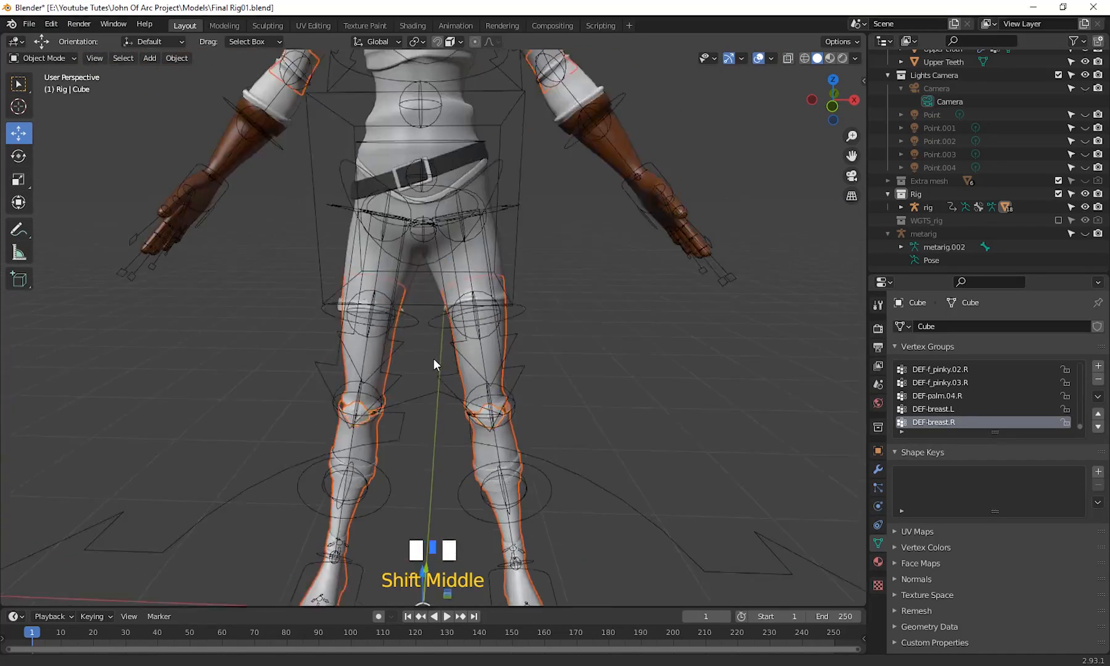
{"action": "scroll", "coordinate": [540, 338], "scroll_direction": "up", "scroll_amount": 4}
{"action": "left_click", "coordinate": [504, 66], "text": "shift"}
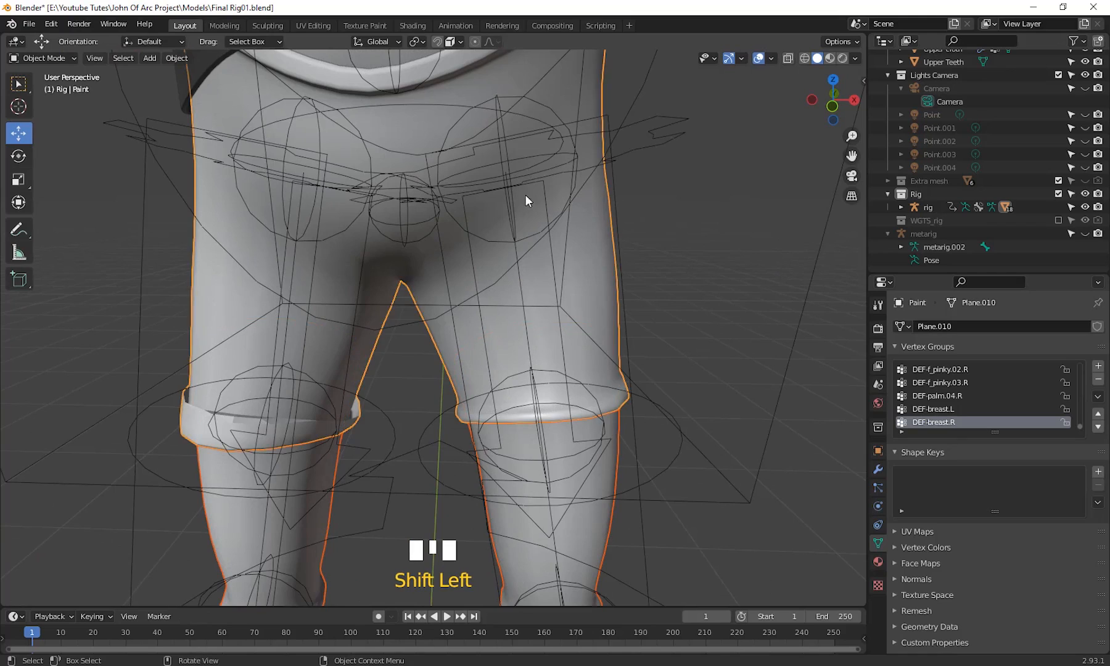
{"action": "scroll", "coordinate": [526, 198], "scroll_direction": "down", "scroll_amount": 5}
{"action": "middle_click_drag", "start_coordinate": [509, 221], "coordinate": [505, 343], "text": "shift"}
{"action": "scroll", "coordinate": [508, 284], "scroll_direction": "up", "scroll_amount": 5}
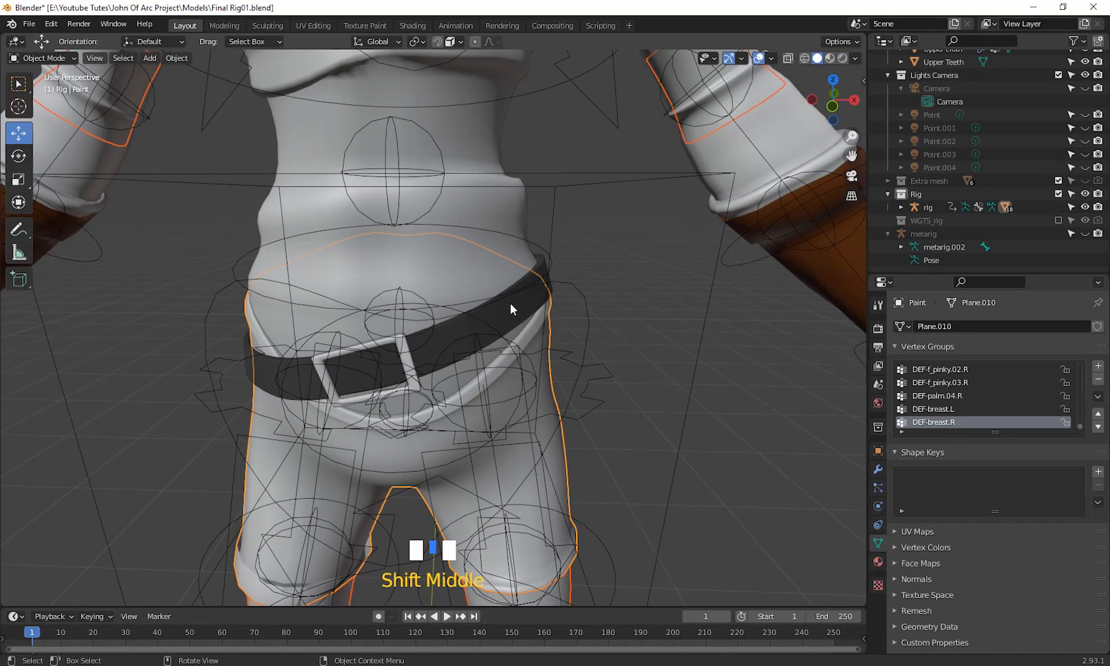
{"action": "left_click", "coordinate": [512, 315], "text": "shift"}
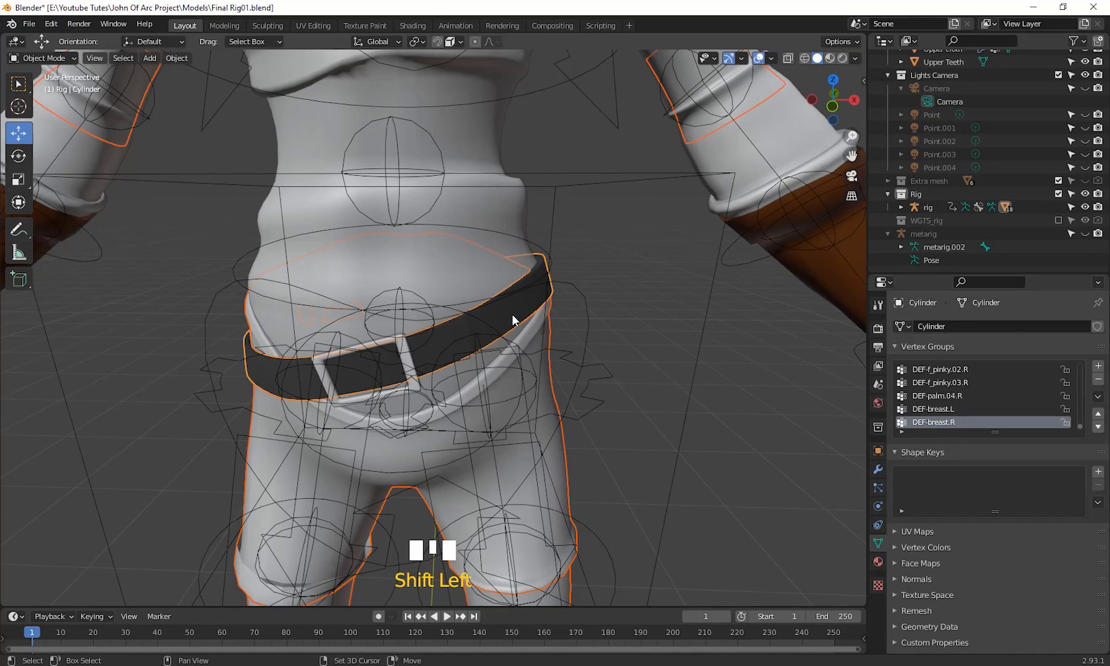
{"action": "left_click", "coordinate": [410, 357], "text": "shift"}
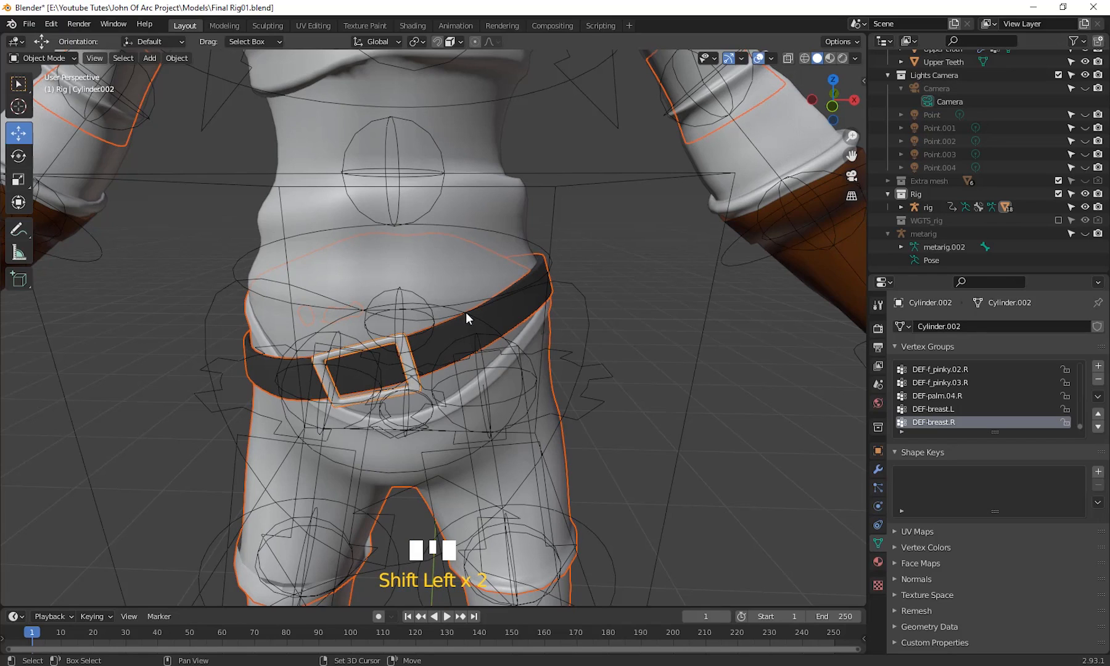
- Add the Upper cloth, Armour, Hand Cloth and both hand glove meshes to the selection
{"action": "left_click", "coordinate": [488, 204], "text": "shift"}
{"action": "scroll", "coordinate": [520, 289], "scroll_direction": "down", "scroll_amount": 3}
{"action": "middle_click_drag", "start_coordinate": [520, 288], "coordinate": [509, 377], "text": "shift"}
{"action": "scroll", "coordinate": [512, 335], "scroll_direction": "up", "scroll_amount": 2}
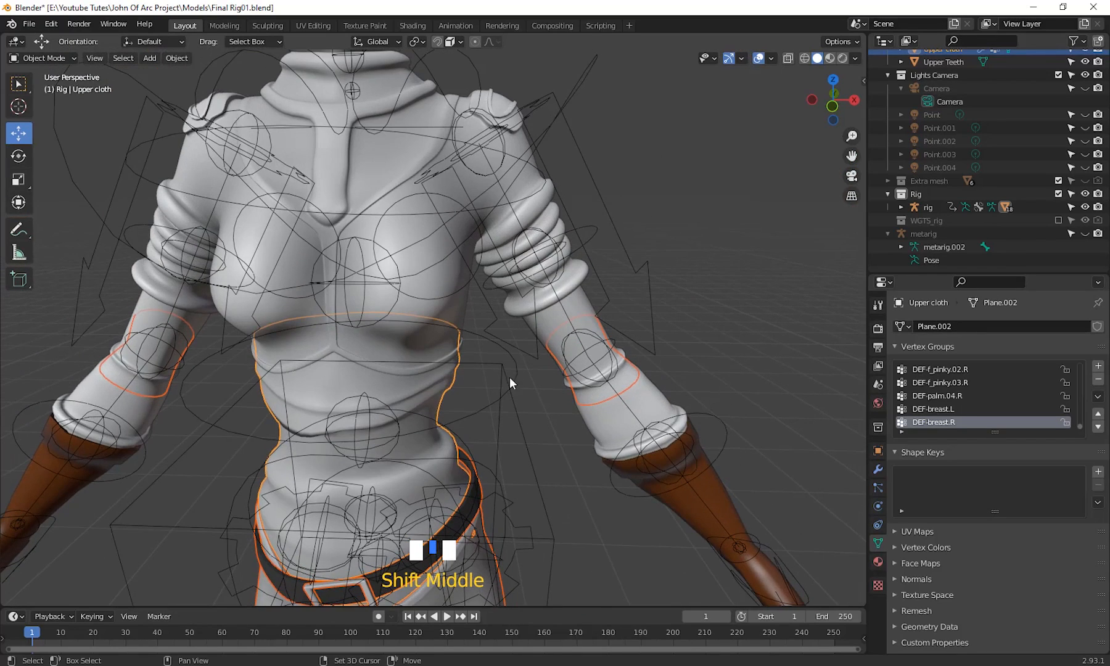
{"action": "left_click", "coordinate": [436, 310], "text": "shift"}
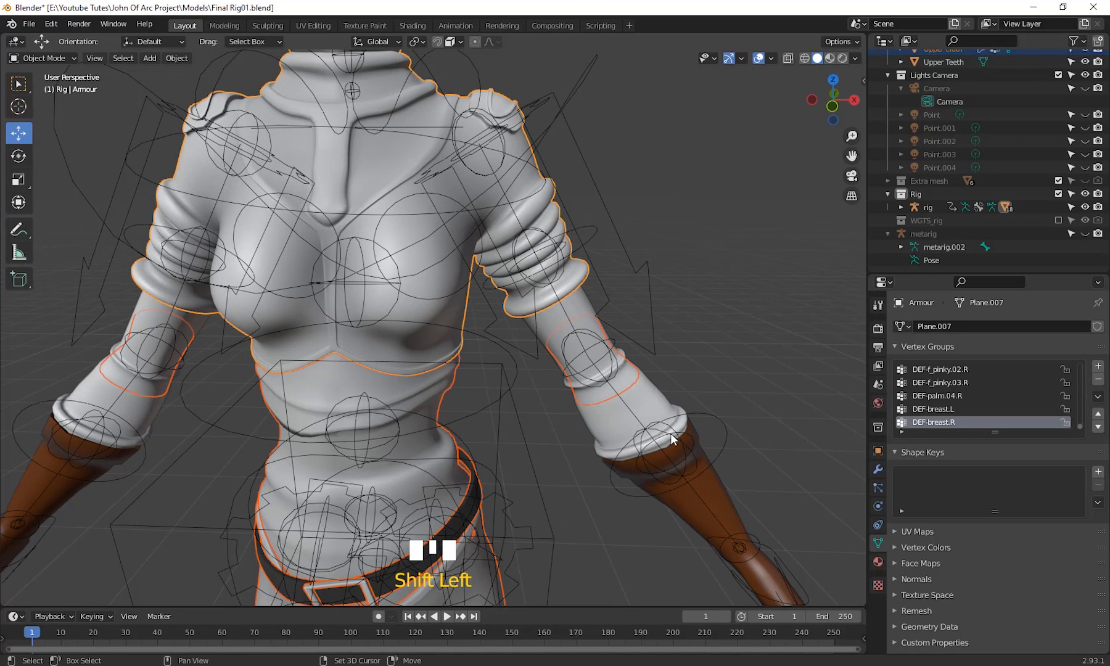
{"action": "left_click", "coordinate": [662, 408], "text": "shift"}
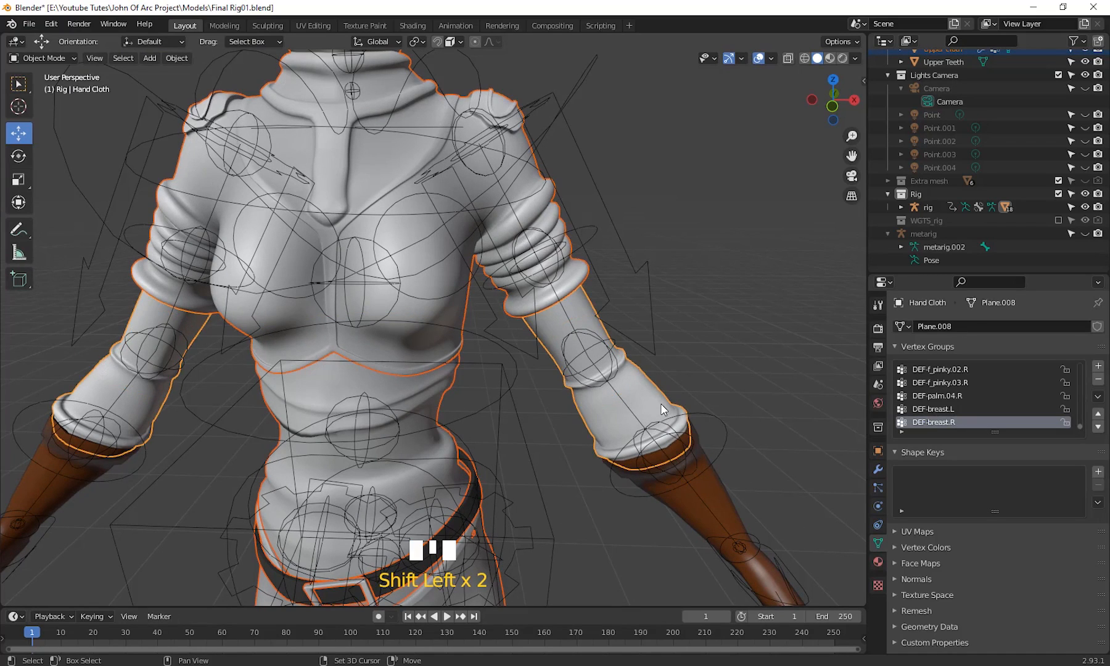
{"action": "left_click", "coordinate": [721, 497], "text": "shift"}
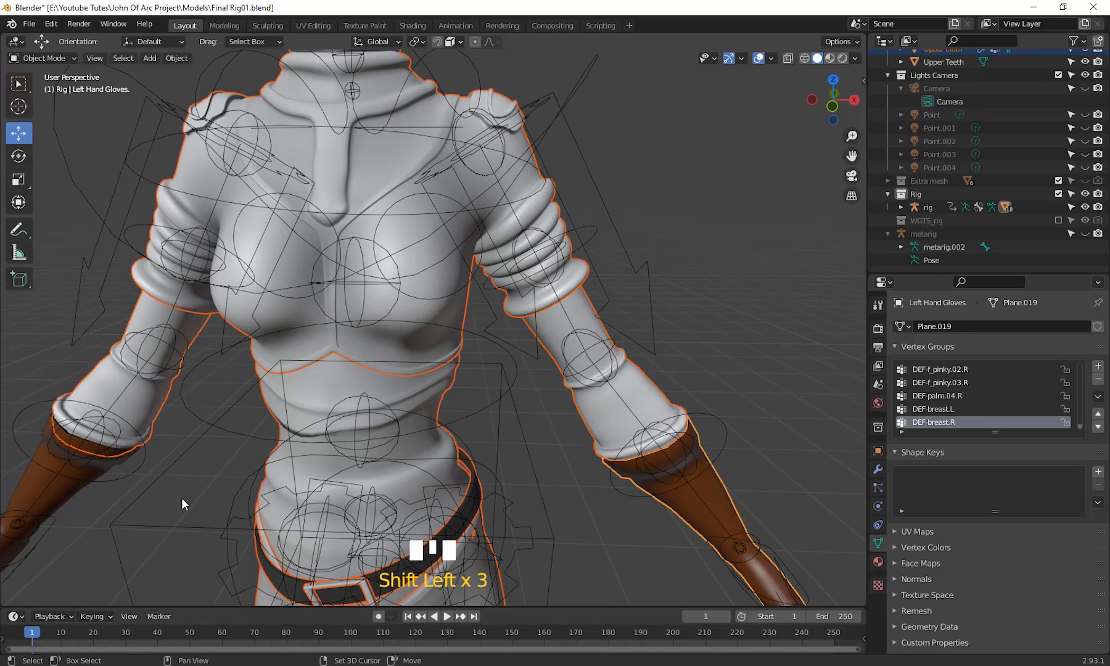
{"action": "left_click", "coordinate": [24, 493], "text": "shift"}
- Add the Head mesh to the selected clothing and body meshes
{"action": "scroll", "coordinate": [376, 486], "scroll_direction": "down", "scroll_amount": 5}
{"action": "middle_click_drag", "start_coordinate": [417, 472], "coordinate": [488, 427], "text": "shift"}
{"action": "middle_click_drag", "start_coordinate": [543, 401], "coordinate": [435, 382]}
{"action": "scroll", "coordinate": [419, 259], "scroll_direction": "up", "scroll_amount": 4}
{"action": "middle_click_drag", "start_coordinate": [418, 259], "coordinate": [481, 394], "text": "shift"}
{"action": "middle_click_drag", "start_coordinate": [481, 395], "coordinate": [503, 213]}
{"action": "scroll", "coordinate": [518, 380], "scroll_direction": "up", "scroll_amount": 2}
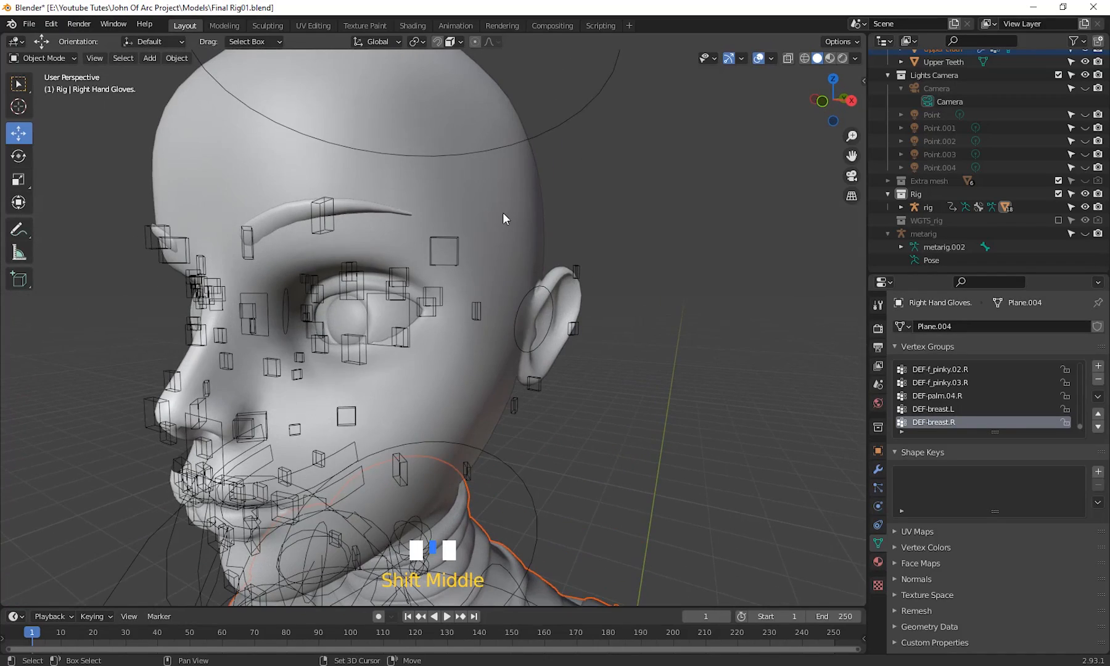
{"action": "left_click", "coordinate": [503, 213], "text": "shift"}
- Try to add the eyebrow to the selected meshes
{"action": "scroll", "coordinate": [541, 351], "scroll_direction": "down", "scroll_amount": 3}
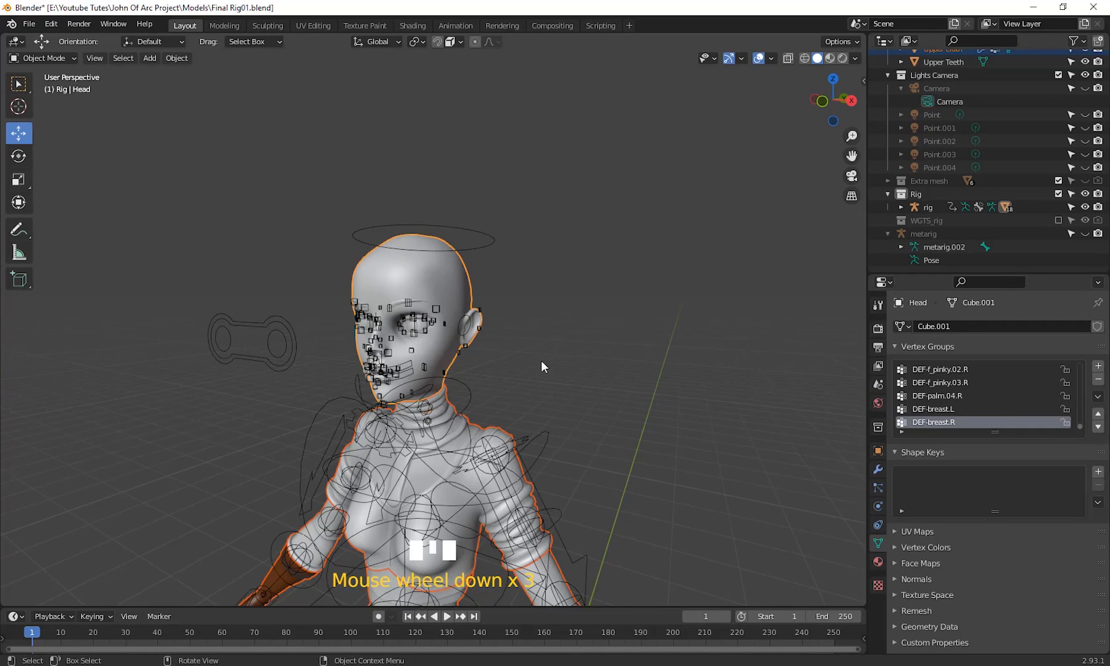
{"action": "middle_click_drag", "start_coordinate": [542, 360], "coordinate": [526, 356], "text": "shift"}
{"action": "scroll", "coordinate": [512, 321], "scroll_direction": "up", "scroll_amount": 4}
{"action": "middle_click_drag", "start_coordinate": [500, 289], "coordinate": [333, 327]}
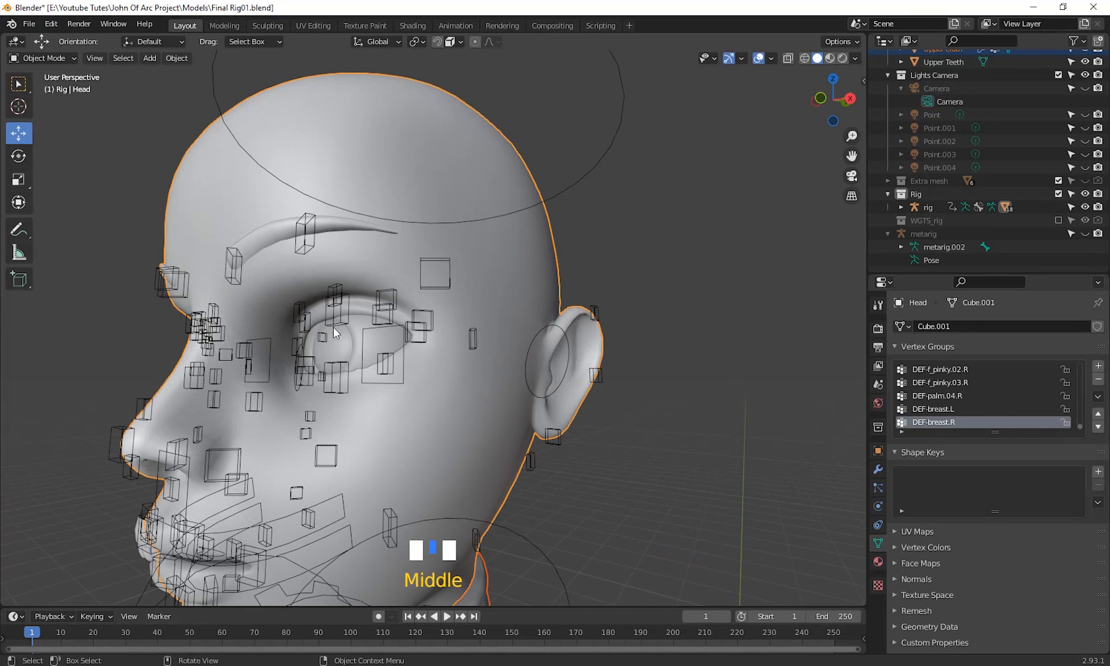
{"action": "left_click", "coordinate": [271, 228], "text": "shift"}
{"action": "left_click", "coordinate": [271, 237], "text": "shift"}
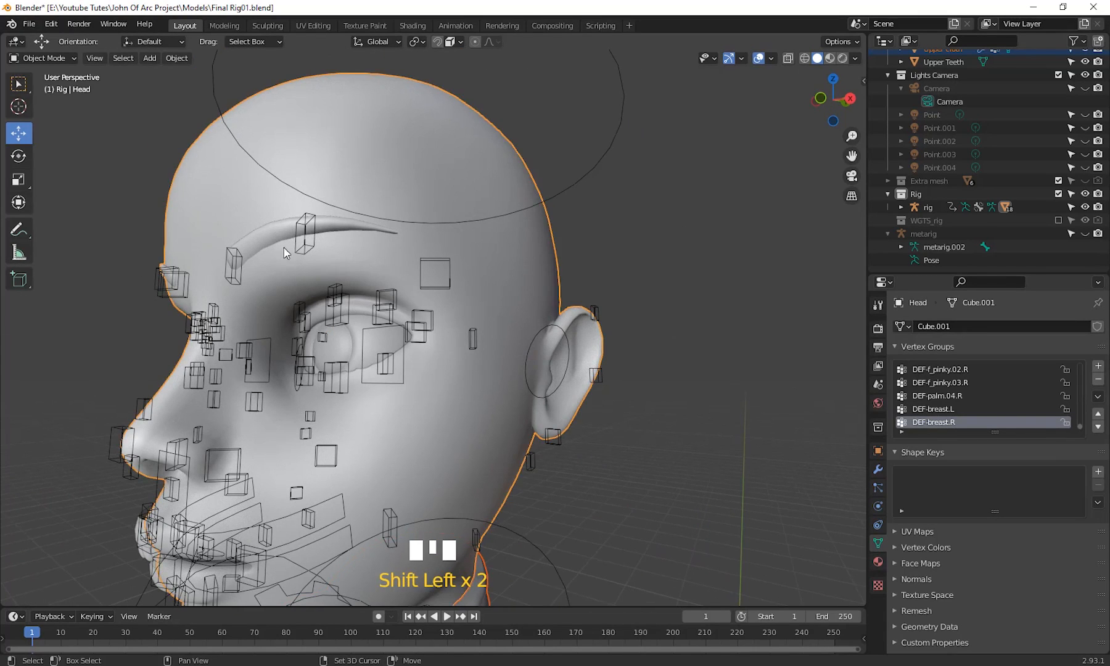
- Add the generated rig to the selection as the active object and parent the meshes to it with automatic weights
{"action": "scroll", "coordinate": [342, 303], "scroll_direction": "down", "scroll_amount": 5}
{"action": "middle_click_drag", "start_coordinate": [352, 327], "coordinate": [439, 380], "text": "shift"}
{"action": "scroll", "coordinate": [464, 456], "scroll_direction": "down", "scroll_amount": 2}
{"action": "middle_click_drag", "start_coordinate": [464, 457], "coordinate": [477, 310], "text": "shift"}
{"action": "scroll", "coordinate": [439, 331], "scroll_direction": "down", "scroll_amount": 2}
{"action": "scroll", "coordinate": [439, 382], "scroll_direction": "up", "scroll_amount": 2}
{"action": "left_click", "coordinate": [478, 297], "text": "shift"}
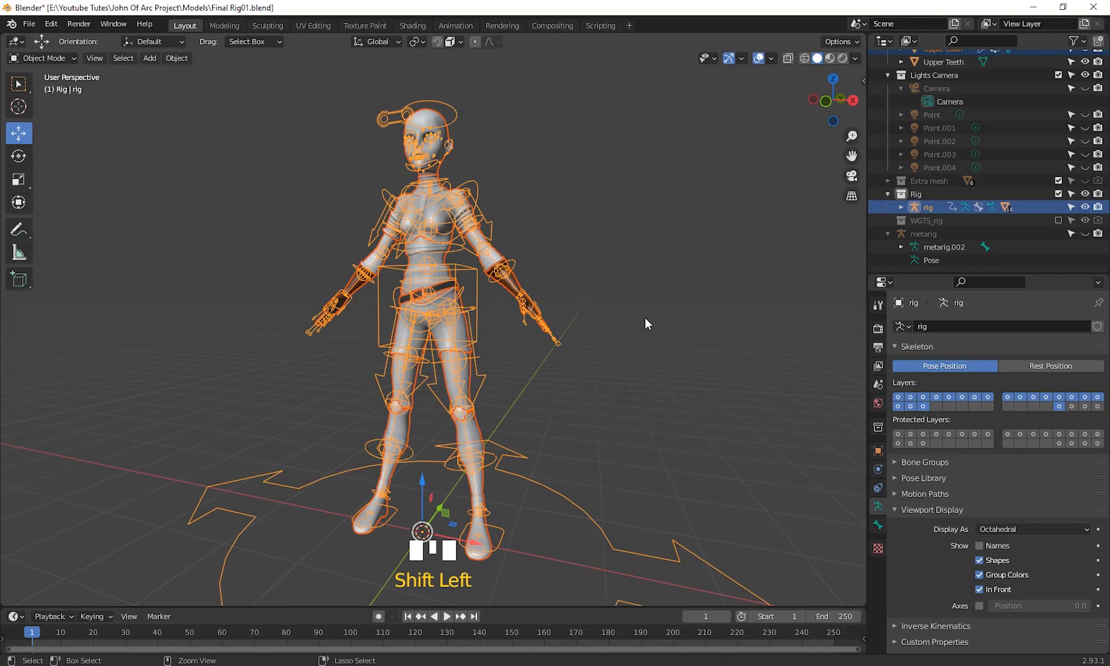
{"action": "key", "text": "ctrl+p"}
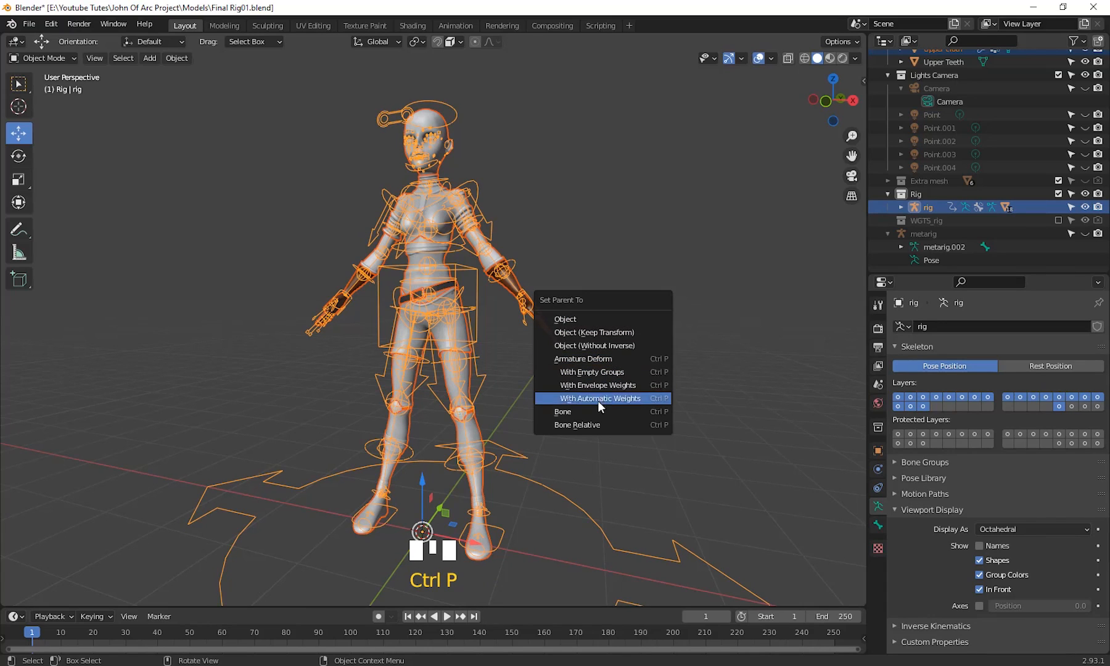
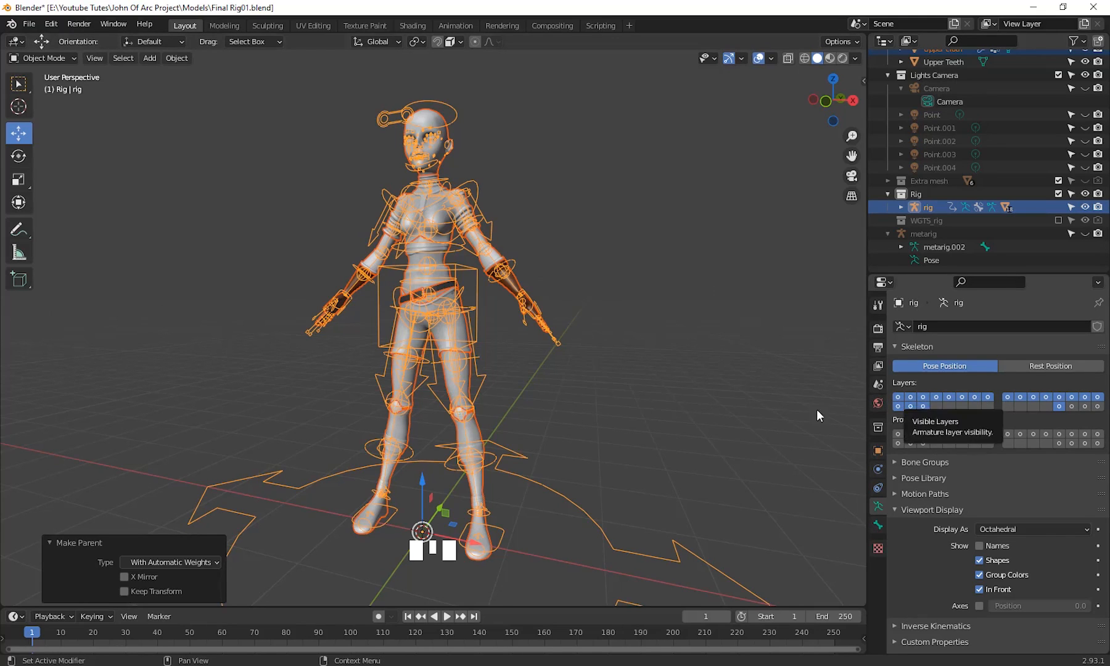
- Select only the generated rig and switch it to Pose Mode
{"action": "middle_click_drag", "start_coordinate": [742, 480], "coordinate": [671, 387], "text": "shift"}
{"action": "scroll", "coordinate": [728, 438], "scroll_direction": "down", "scroll_amount": 2}
{"action": "scroll", "coordinate": [634, 343], "scroll_direction": "up", "scroll_amount": 2}
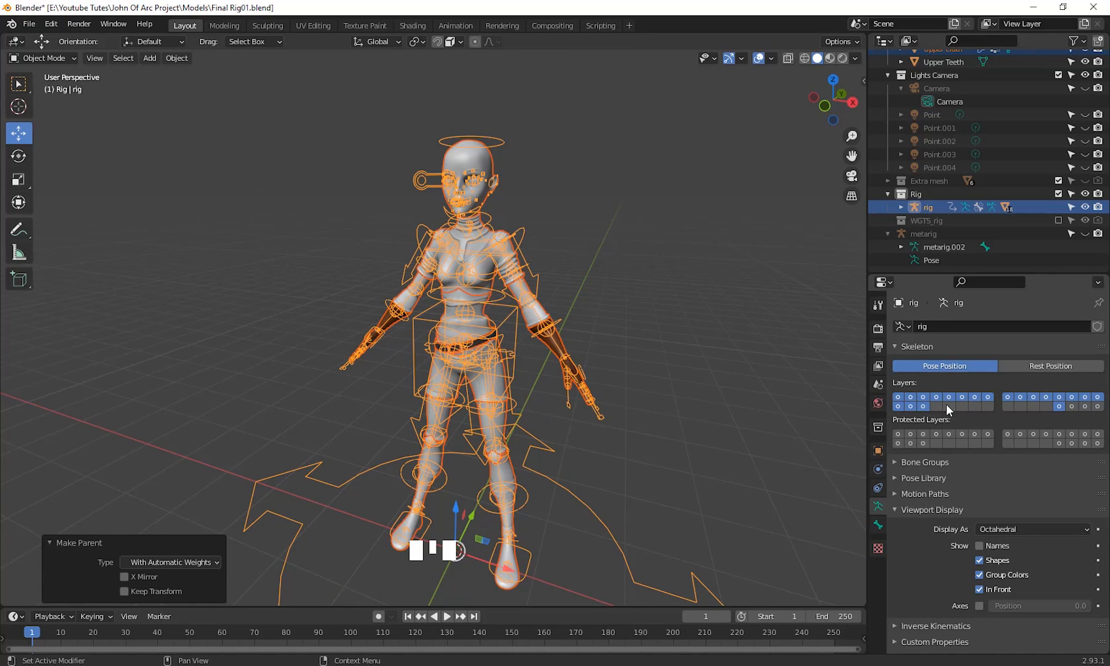
{"action": "middle_click_drag", "start_coordinate": [783, 404], "coordinate": [602, 333], "text": "shift"}
{"action": "left_click", "coordinate": [615, 445]}
{"action": "scroll", "coordinate": [550, 383], "scroll_direction": "down", "scroll_amount": 5}
{"action": "middle_click_drag", "start_coordinate": [546, 380], "coordinate": [549, 416], "text": "shift"}
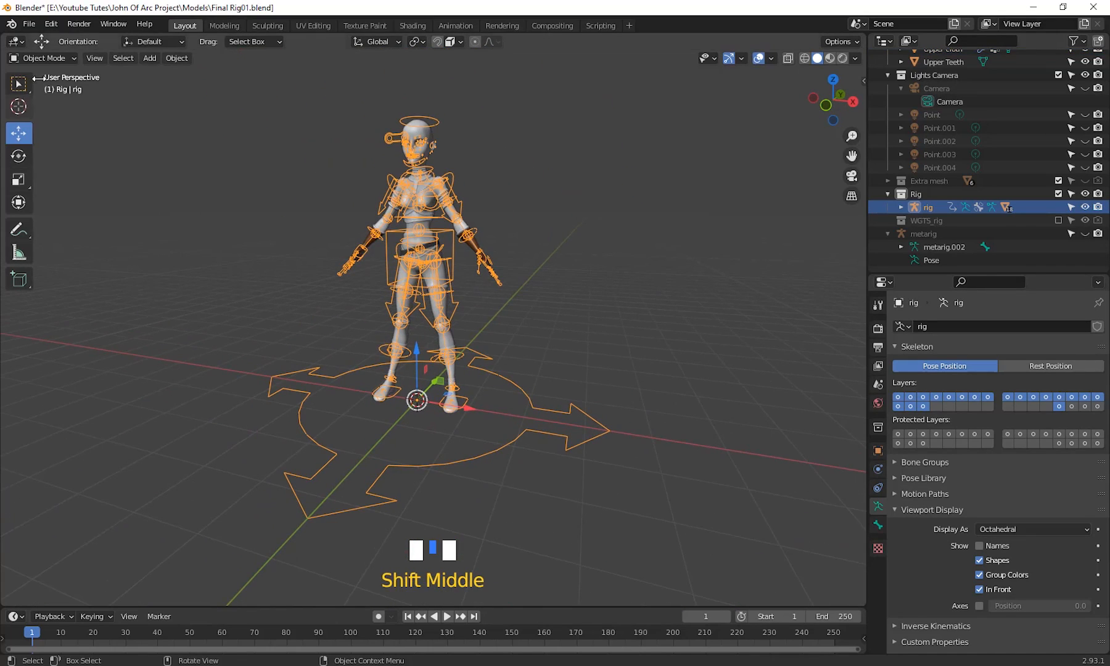
{"action": "left_click", "coordinate": [47, 54]}
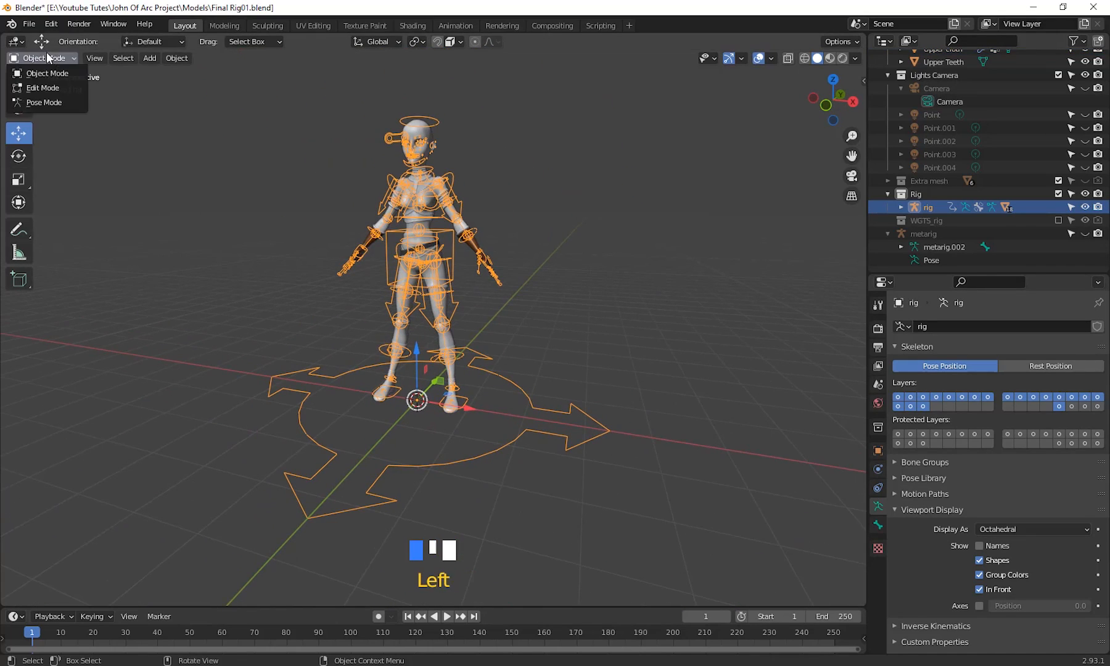
{"action": "left_click", "coordinate": [55, 106]}
- Test the left leg's bending by raising the left foot IK control, then cancel the move
{"action": "scroll", "coordinate": [402, 326], "scroll_direction": "up", "scroll_amount": 3}
{"action": "middle_click_drag", "start_coordinate": [403, 326], "coordinate": [432, 370], "text": "shift"}
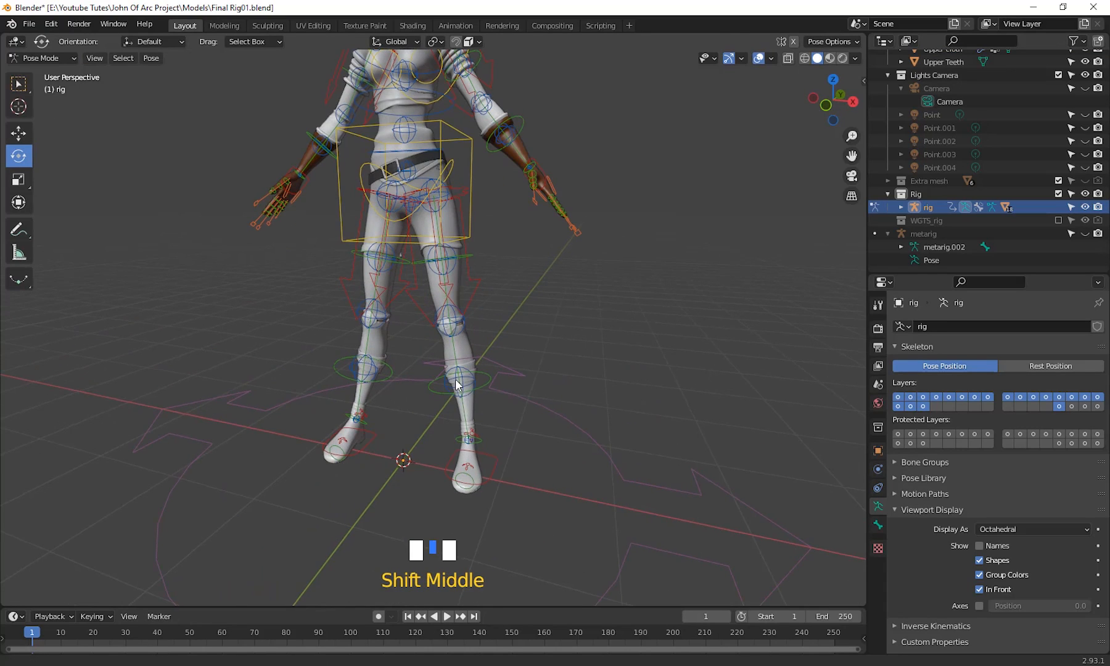
{"action": "left_click", "coordinate": [496, 460]}
{"action": "middle_click_drag", "start_coordinate": [571, 477], "coordinate": [504, 465]}
{"action": "key", "text": "g"}
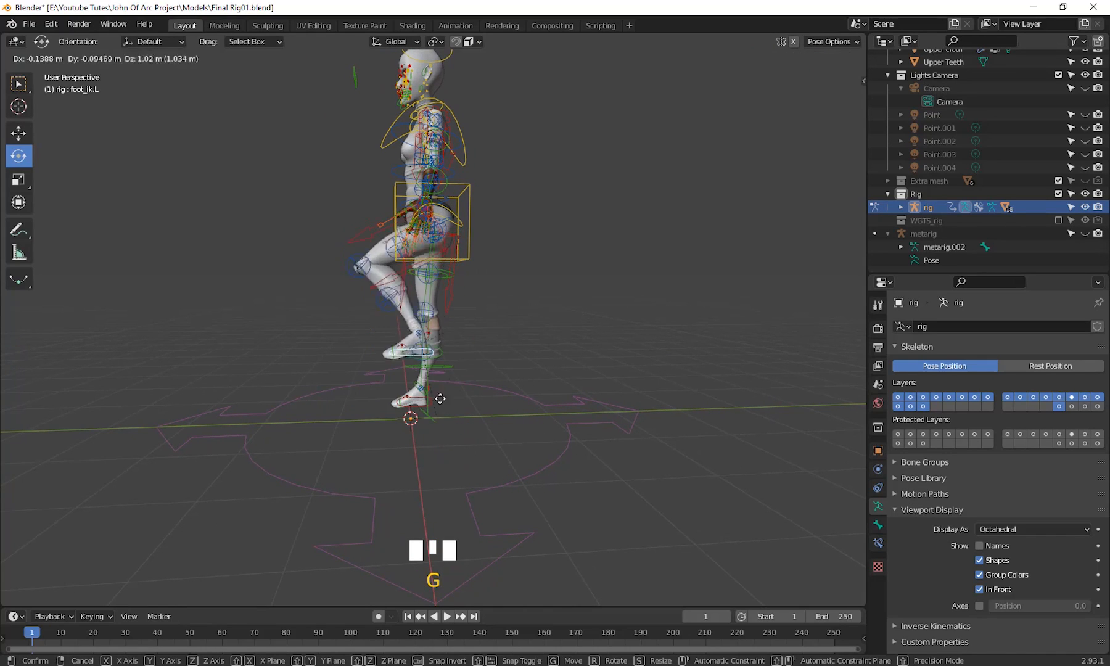
{"action": "right_click", "coordinate": [478, 379]}
- Test the right leg's bending by raising the right foot IK control
{"action": "scroll", "coordinate": [459, 411], "scroll_direction": "down", "scroll_amount": 2}
{"action": "middle_click_drag", "start_coordinate": [458, 411], "coordinate": [555, 438]}
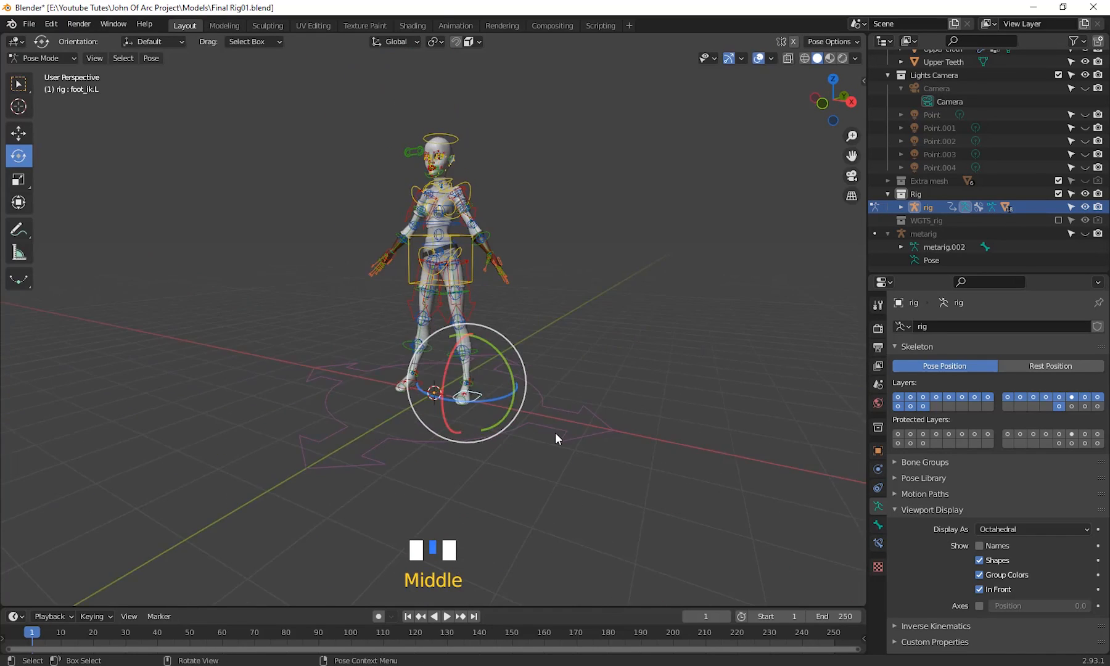
{"action": "scroll", "coordinate": [443, 454], "scroll_direction": "up", "scroll_amount": 7}
{"action": "middle_click_drag", "start_coordinate": [443, 449], "coordinate": [600, 473], "text": "shift"}
{"action": "left_click", "coordinate": [440, 444]}
{"action": "scroll", "coordinate": [432, 453], "scroll_direction": "down", "scroll_amount": 4}
{"action": "scroll", "coordinate": [572, 457], "scroll_direction": "up", "scroll_amount": 2}
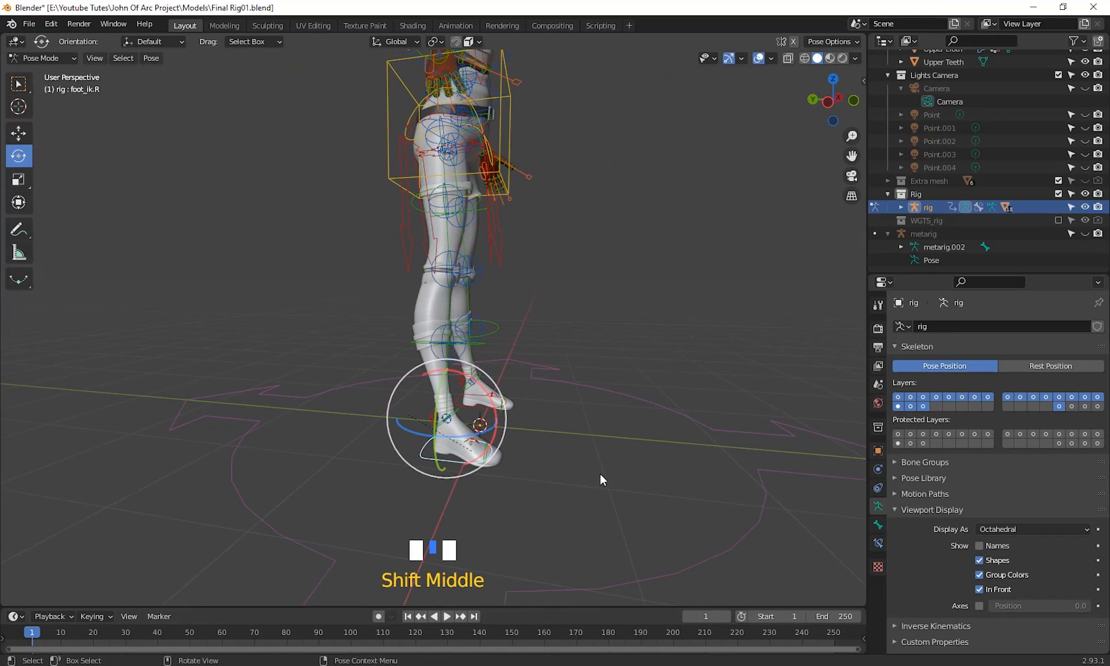
{"action": "key", "text": "g"}
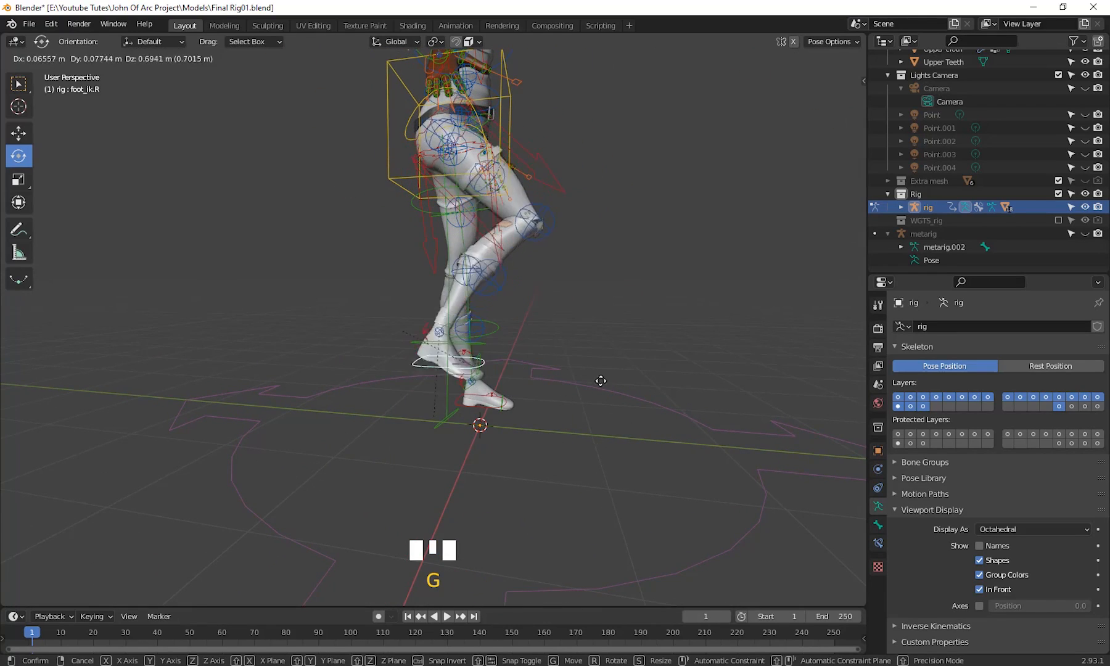
{"action": "left_click", "coordinate": [554, 381]}
- Test the left arm's deformation by moving the left hand IK control
{"action": "scroll", "coordinate": [551, 371], "scroll_direction": "down", "scroll_amount": 3}
{"action": "middle_click_drag", "start_coordinate": [551, 371], "coordinate": [524, 521]}
{"action": "scroll", "coordinate": [493, 376], "scroll_direction": "up", "scroll_amount": 3}
{"action": "middle_click_drag", "start_coordinate": [537, 493], "coordinate": [573, 435]}
{"action": "middle_click_drag", "start_coordinate": [574, 435], "coordinate": [536, 450], "text": "shift"}
{"action": "middle_click_drag", "start_coordinate": [617, 441], "coordinate": [493, 432]}
{"action": "scroll", "coordinate": [512, 431], "scroll_direction": "up", "scroll_amount": 4}
{"action": "middle_click_drag", "start_coordinate": [518, 426], "coordinate": [669, 405], "text": "shift"}
{"action": "left_click", "coordinate": [640, 236]}
{"action": "scroll", "coordinate": [646, 268], "scroll_direction": "down", "scroll_amount": 2}
{"action": "key", "text": "g"}
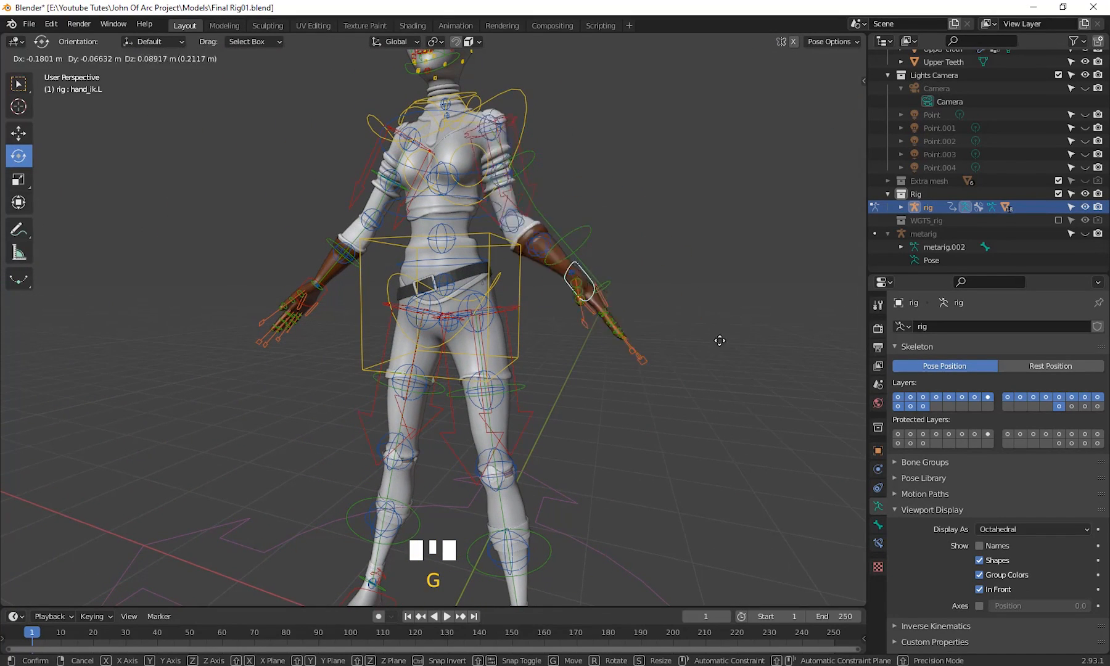
{"action": "left_click", "coordinate": [620, 347]}
{"action": "scroll", "coordinate": [591, 348], "scroll_direction": "down", "scroll_amount": 2}
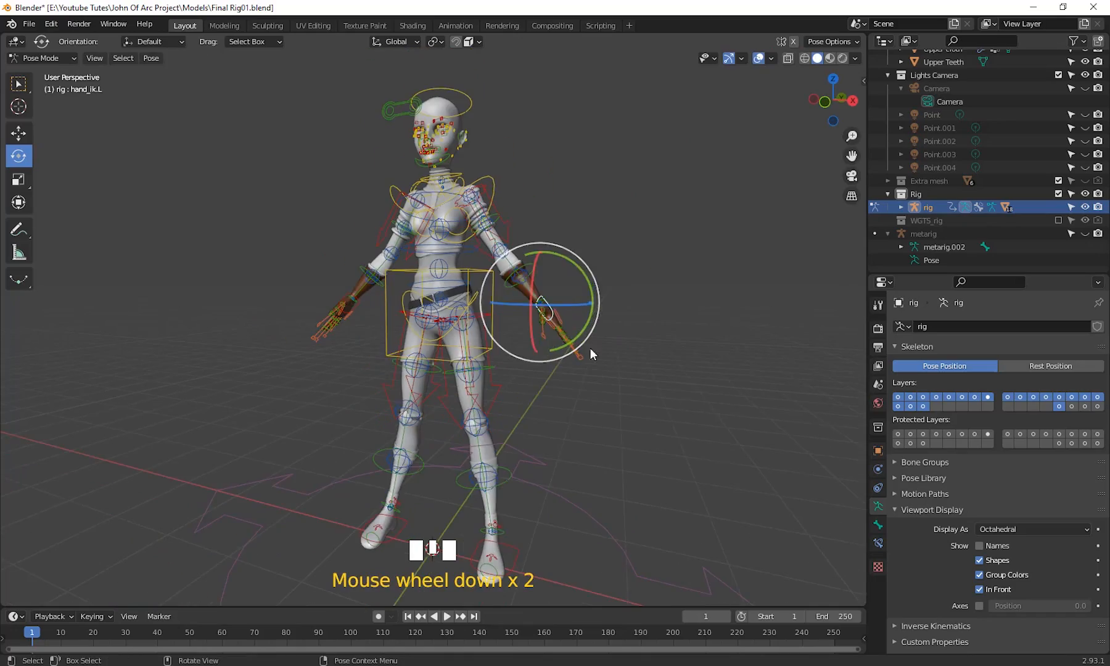
- Test the mouth opening by rotating the jaw control about 31.6° around the global X axis
{"action": "middle_click_drag", "start_coordinate": [591, 348], "coordinate": [531, 335], "text": "shift"}
{"action": "scroll", "coordinate": [531, 334], "scroll_direction": "up", "scroll_amount": 2}
{"action": "middle_click_drag", "start_coordinate": [573, 286], "coordinate": [455, 299]}
{"action": "scroll", "coordinate": [521, 395], "scroll_direction": "up", "scroll_amount": 2}
{"action": "scroll", "coordinate": [558, 336], "scroll_direction": "down", "scroll_amount": 2}
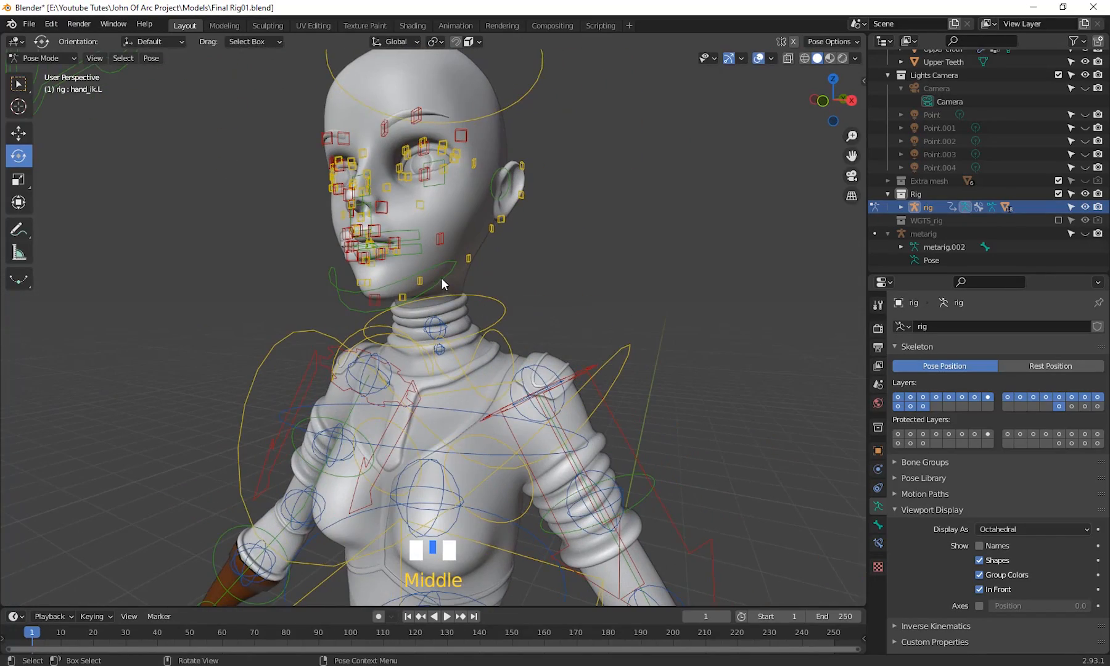
{"action": "left_click", "coordinate": [442, 279]}
{"action": "scroll", "coordinate": [525, 321], "scroll_direction": "down", "scroll_amount": 4}
{"action": "middle_click_drag", "start_coordinate": [566, 356], "coordinate": [546, 337], "text": "shift"}
{"action": "scroll", "coordinate": [542, 336], "scroll_direction": "up", "scroll_amount": 4}
{"action": "middle_click_drag", "start_coordinate": [494, 302], "coordinate": [625, 325], "text": "shift"}
{"action": "key", "text": "r"}
{"action": "key", "text": "x"}
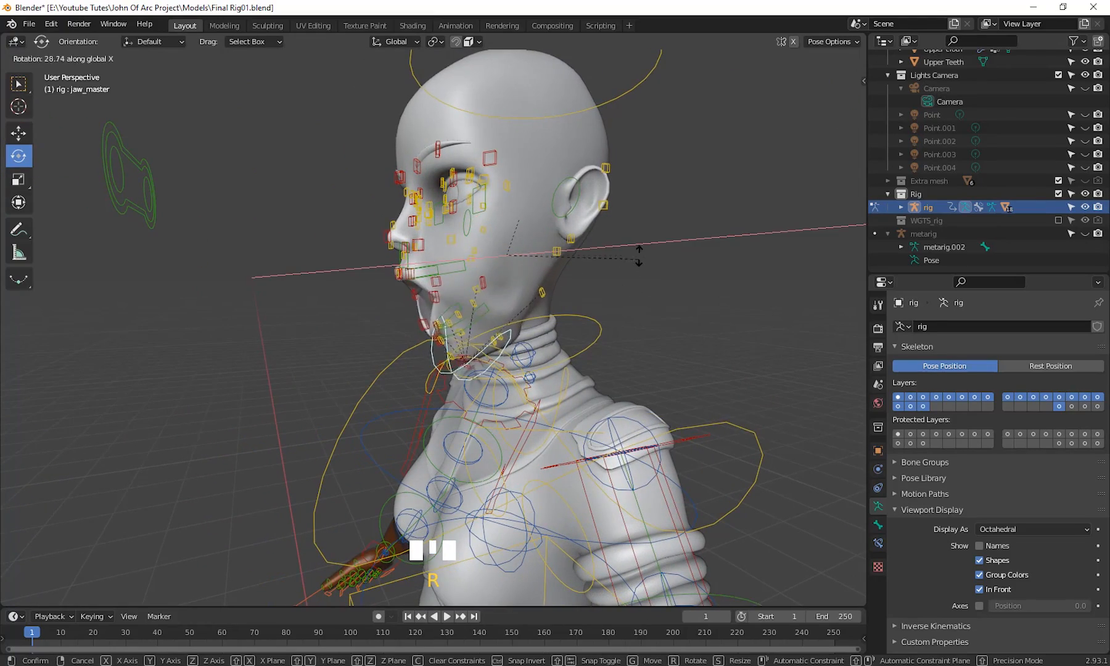
{"action": "left_click", "coordinate": [639, 250]}
- Inspect the teeth in the opened mouth from the front, and undo the jaw rotation
{"action": "middle_click_drag", "start_coordinate": [639, 250], "coordinate": [504, 396]}
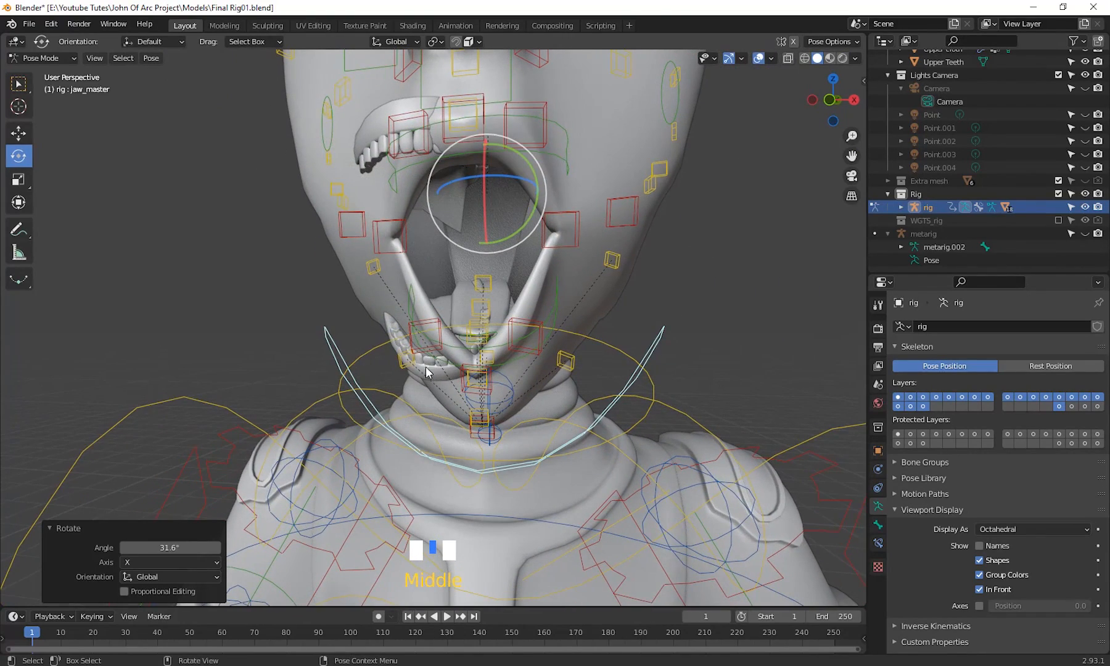
{"action": "scroll", "coordinate": [509, 342], "scroll_direction": "down", "scroll_amount": 2}
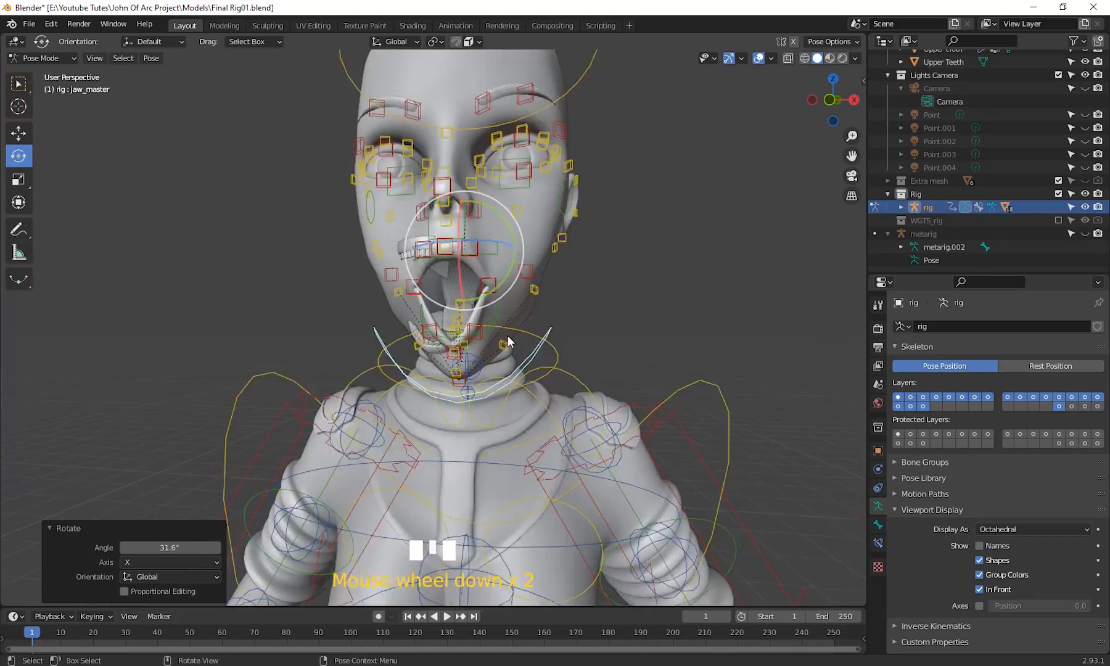
{"action": "middle_click_drag", "start_coordinate": [509, 343], "coordinate": [531, 310], "text": "shift"}
{"action": "key", "text": "ctrl+z"}
- Examine the head and the alignment of the upper and lower teeth up close from several angles
{"action": "scroll", "coordinate": [526, 344], "scroll_direction": "up", "scroll_amount": 4}
{"action": "scroll", "coordinate": [522, 305], "scroll_direction": "down", "scroll_amount": 2}
{"action": "scroll", "coordinate": [494, 331], "scroll_direction": "up", "scroll_amount": 2}
{"action": "scroll", "coordinate": [504, 338], "scroll_direction": "down", "scroll_amount": 4}
{"action": "scroll", "coordinate": [544, 356], "scroll_direction": "up", "scroll_amount": 2}
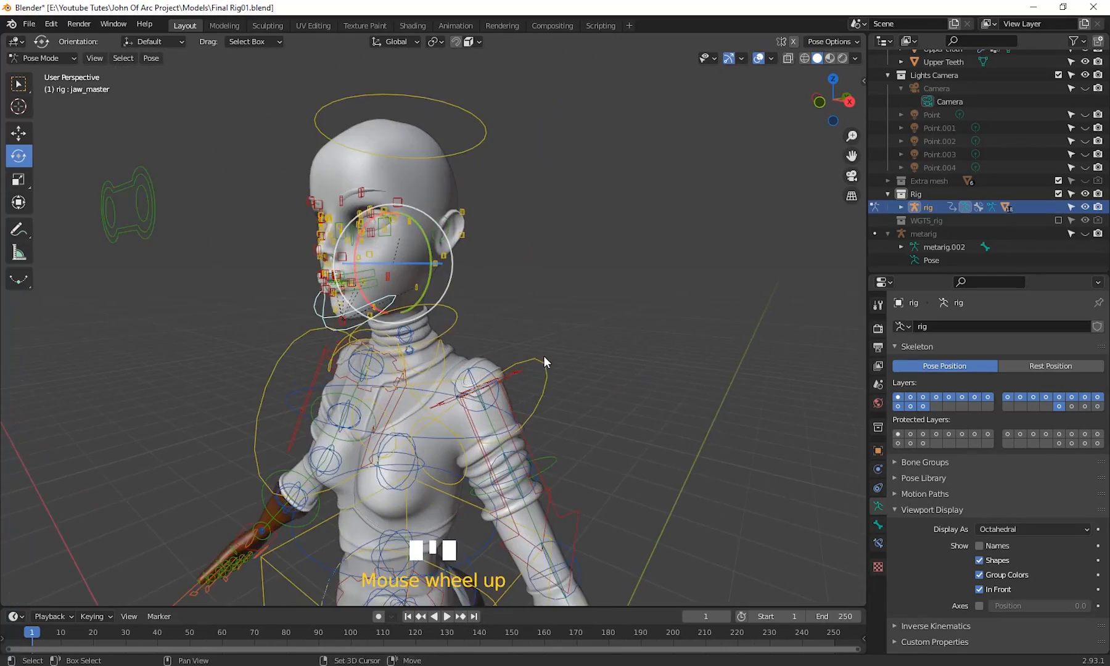
{"action": "scroll", "coordinate": [577, 338], "scroll_direction": "down", "scroll_amount": 4}
{"action": "middle_click_drag", "start_coordinate": [595, 367], "coordinate": [480, 402], "text": "shift"}
{"action": "scroll", "coordinate": [613, 333], "scroll_direction": "up", "scroll_amount": 2}
{"action": "scroll", "coordinate": [556, 317], "scroll_direction": "up", "scroll_amount": 3}
{"action": "scroll", "coordinate": [528, 366], "scroll_direction": "up", "scroll_amount": 4}
{"action": "left_click", "coordinate": [386, 177]}
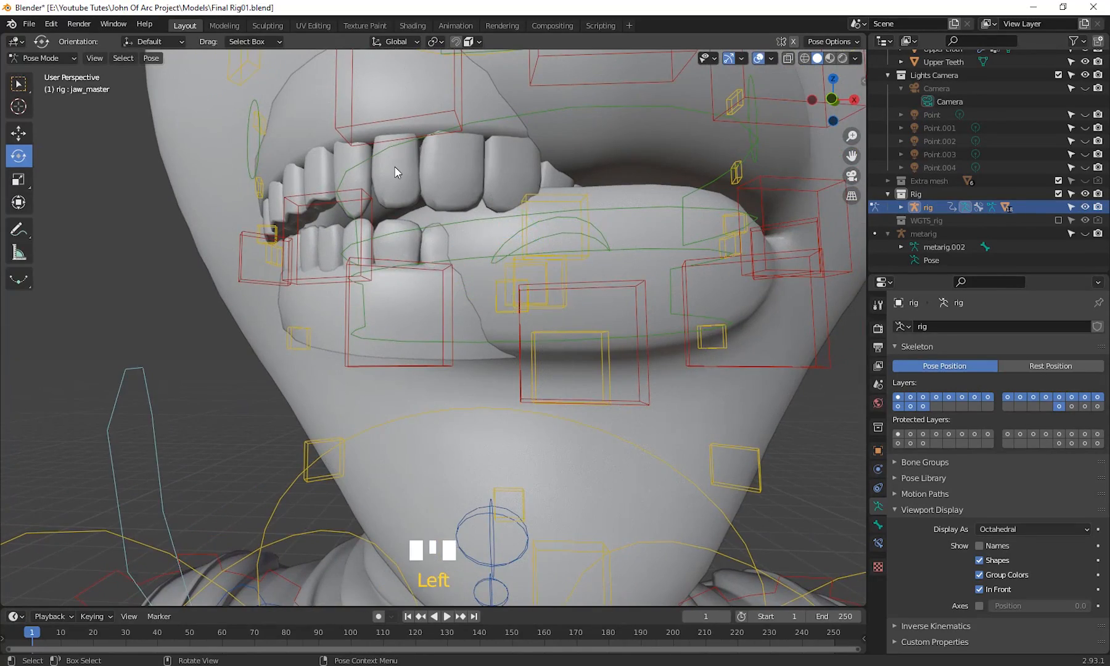
{"action": "scroll", "coordinate": [389, 179], "scroll_direction": "down", "scroll_amount": 3}
{"action": "scroll", "coordinate": [514, 277], "scroll_direction": "down", "scroll_amount": 2}
{"action": "middle_click_drag", "start_coordinate": [514, 277], "coordinate": [558, 314], "text": "shift"}
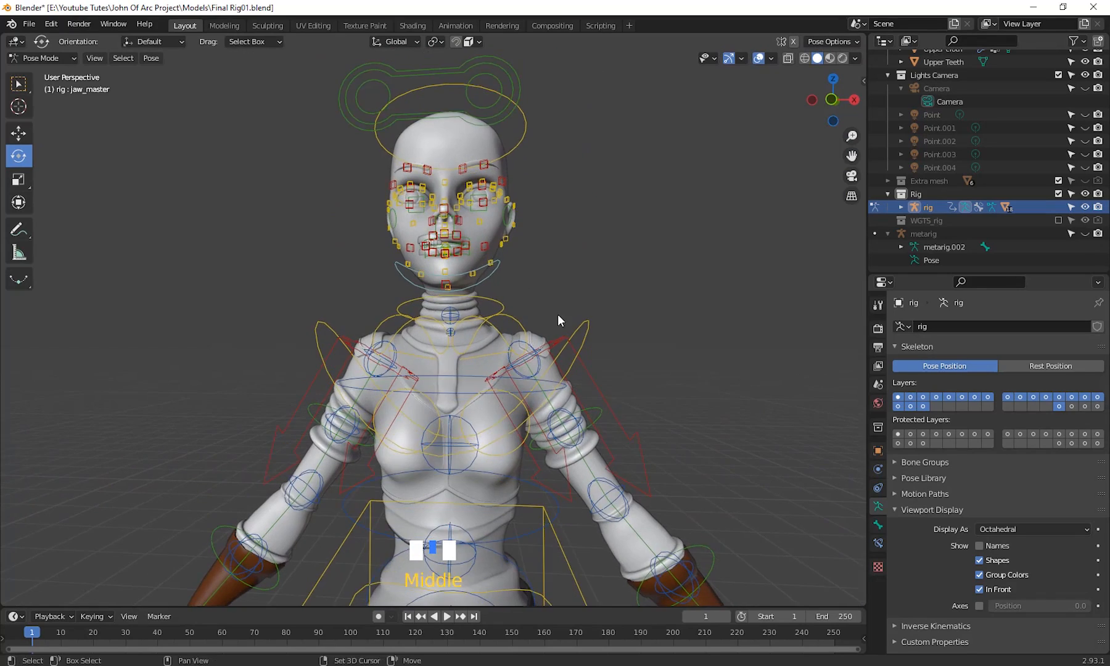
- Switch the generated rig from Pose Mode to Object Mode
{"action": "middle_click_drag", "start_coordinate": [620, 342], "coordinate": [612, 291], "text": "shift"}
{"action": "scroll", "coordinate": [612, 291], "scroll_direction": "down", "scroll_amount": 4}
{"action": "middle_click_drag", "start_coordinate": [601, 370], "coordinate": [559, 356], "text": "shift"}
{"action": "key", "text": "Tab"}
{"action": "scroll", "coordinate": [587, 329], "scroll_direction": "down", "scroll_amount": 2}
{"action": "key", "text": "Tab"}
{"action": "left_click", "coordinate": [573, 324]}
{"action": "left_click", "coordinate": [54, 58]}
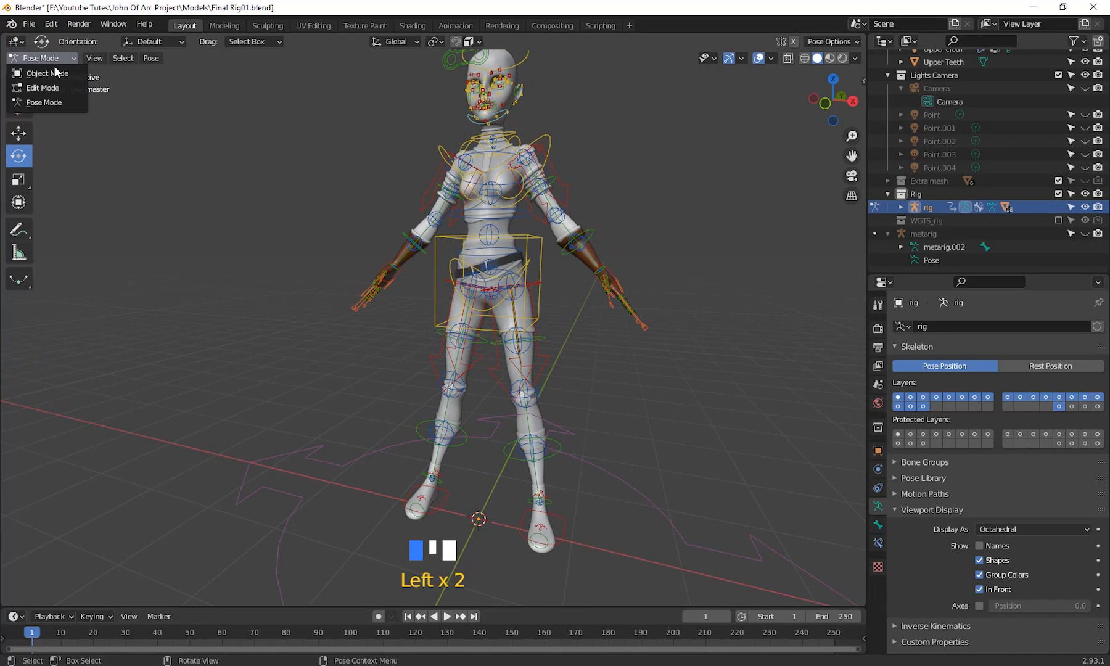
{"action": "left_click", "coordinate": [37, 73]}
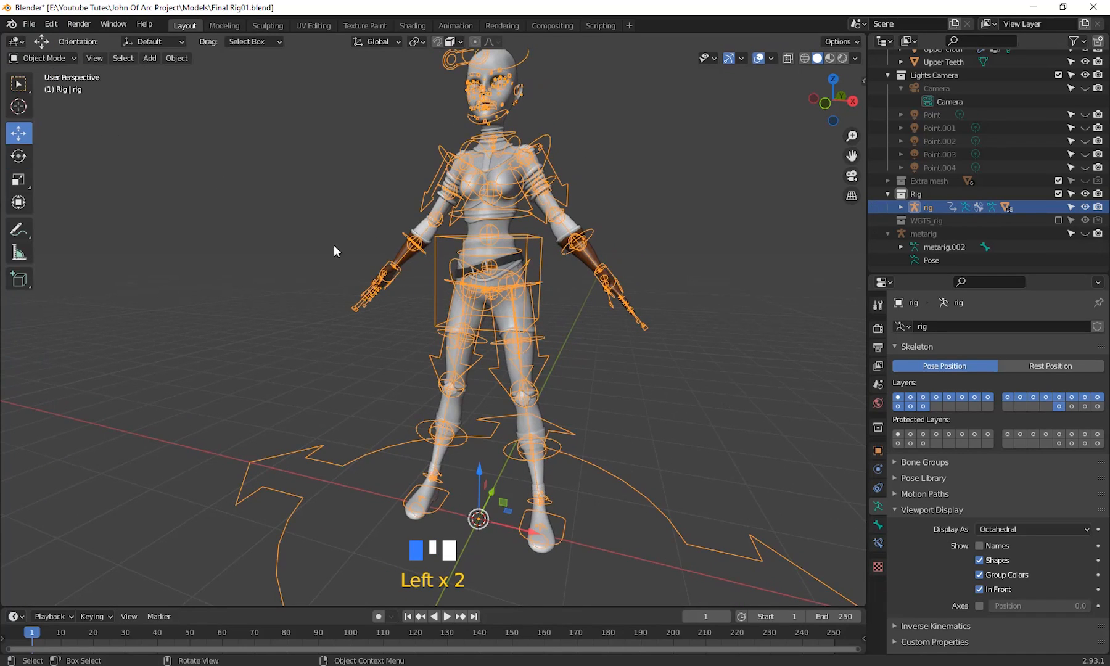
- Delete the generated rig object from the scene
{"action": "left_click", "coordinate": [540, 265]}
{"action": "scroll", "coordinate": [542, 281], "scroll_direction": "down", "scroll_amount": 3}
{"action": "middle_click_drag", "start_coordinate": [610, 455], "coordinate": [610, 417], "text": "shift"}
{"action": "left_click_drag", "start_coordinate": [600, 346], "coordinate": [614, 456]}
{"action": "middle_click_drag", "start_coordinate": [647, 458], "coordinate": [637, 404], "text": "shift"}
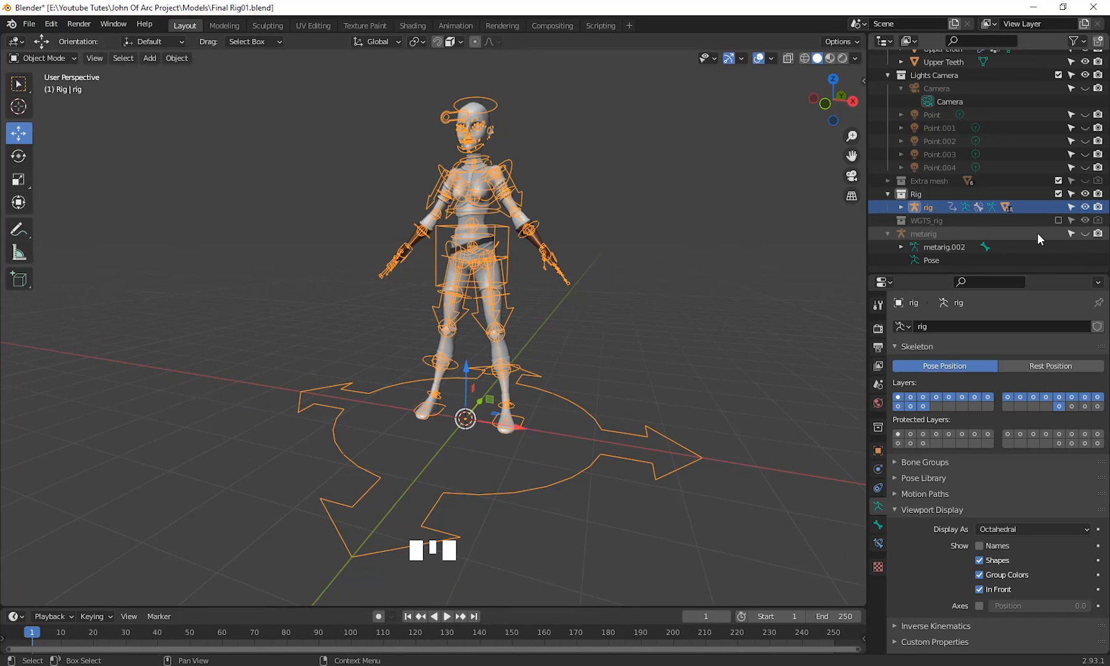
{"action": "middle_click_drag", "start_coordinate": [532, 367], "coordinate": [588, 421]}
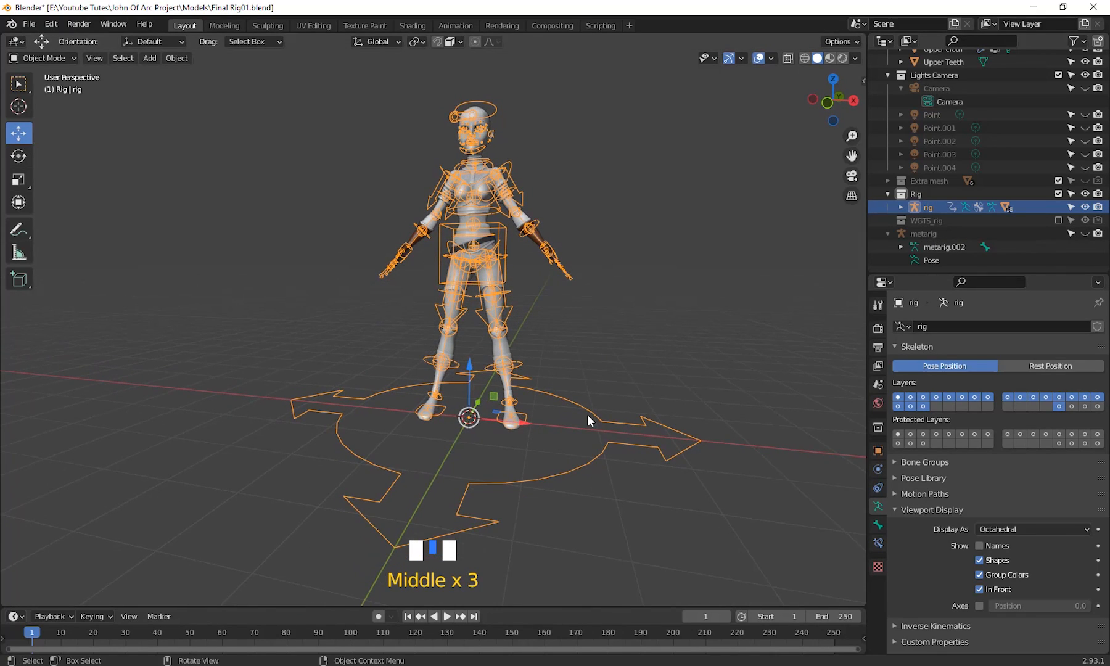
{"action": "key", "text": "Delete"}
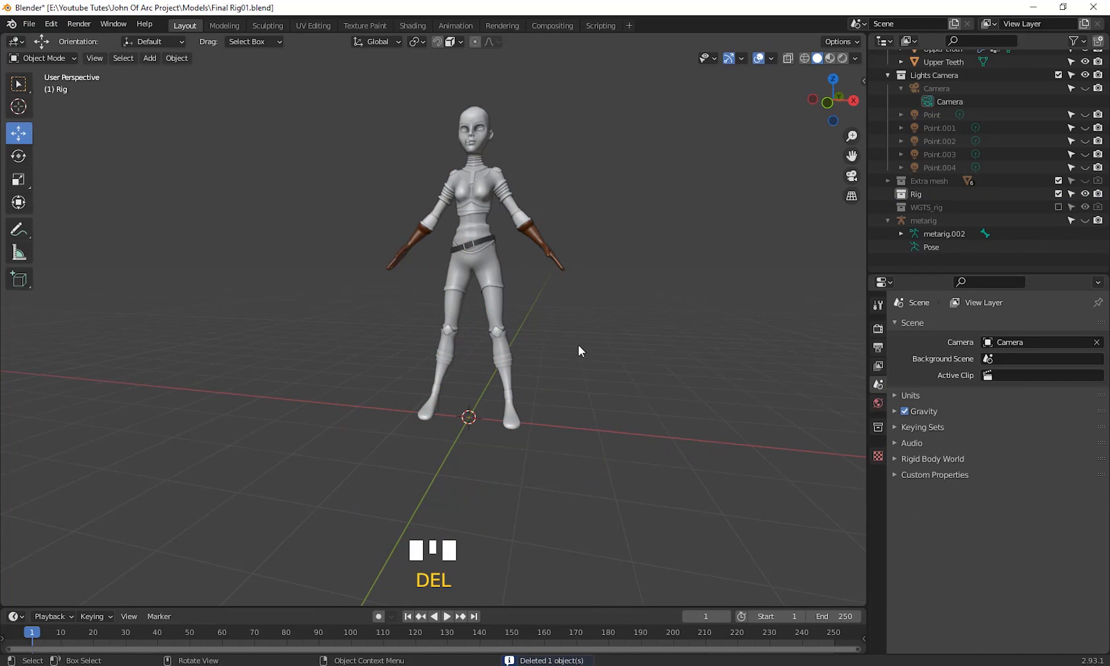
- Select the hidden metarig and make it visible in the viewport
{"action": "scroll", "coordinate": [601, 302], "scroll_direction": "up", "scroll_amount": 4}
{"action": "middle_click_drag", "start_coordinate": [601, 302], "coordinate": [551, 390], "text": "shift"}
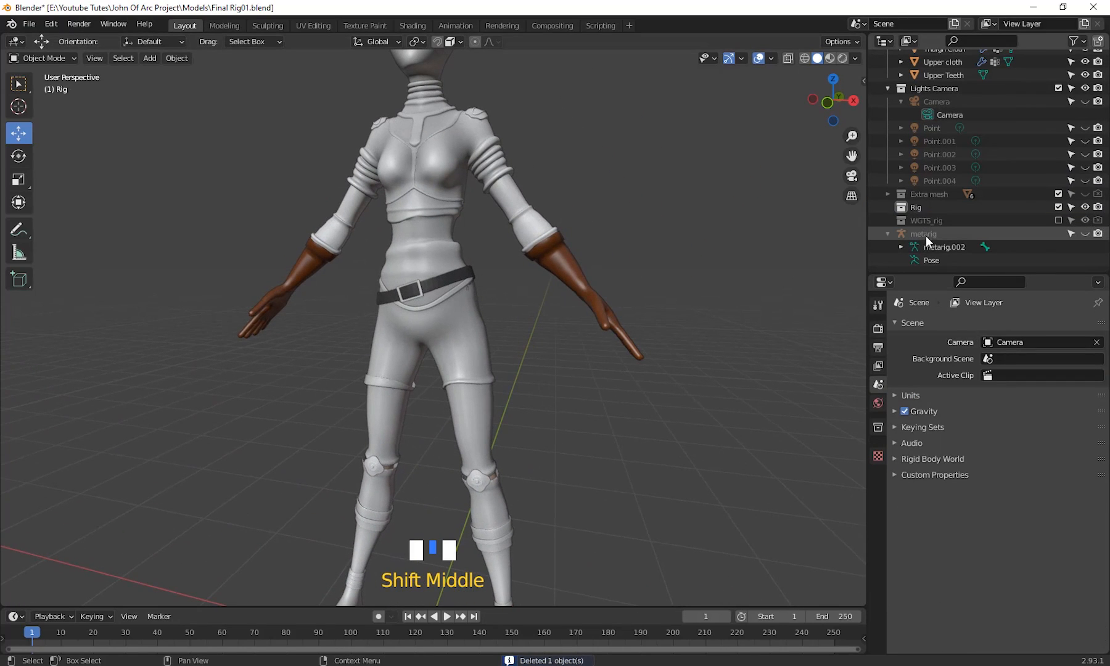
{"action": "left_click", "coordinate": [925, 235]}
{"action": "left_click", "coordinate": [1086, 234]}
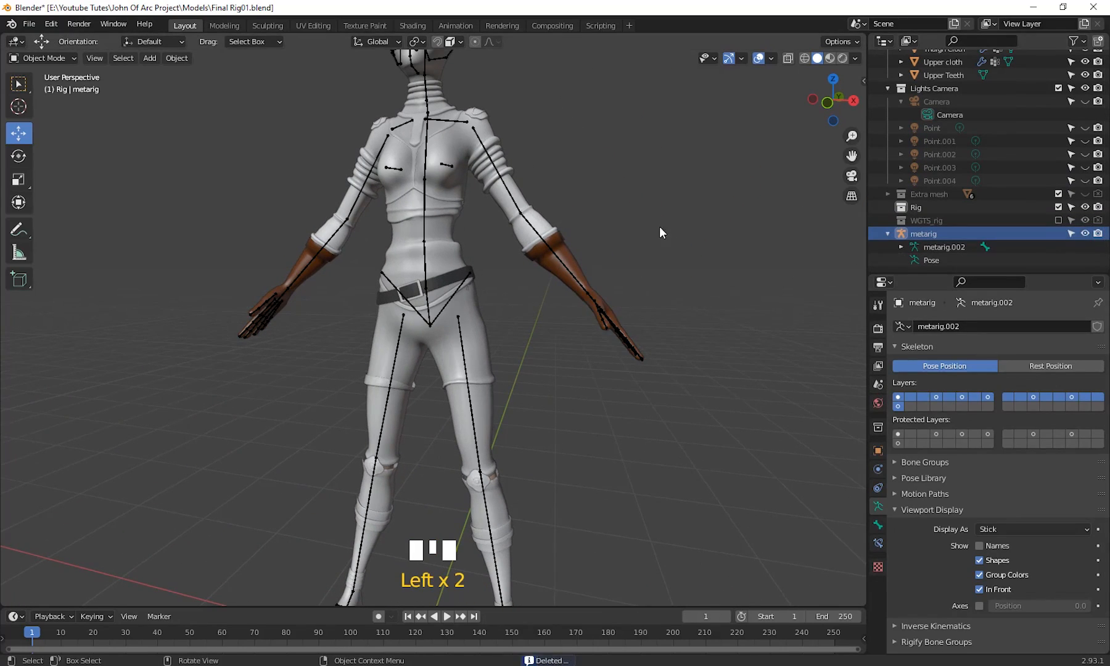
- Select the upper teeth and lower teeth meshes together
{"action": "middle_click_drag", "start_coordinate": [659, 226], "coordinate": [654, 337], "text": "shift"}
{"action": "scroll", "coordinate": [654, 273], "scroll_direction": "up", "scroll_amount": 4}
{"action": "middle_click_drag", "start_coordinate": [654, 273], "coordinate": [623, 385], "text": "shift"}
{"action": "scroll", "coordinate": [519, 335], "scroll_direction": "up", "scroll_amount": 3}
{"action": "middle_click_drag", "start_coordinate": [519, 335], "coordinate": [546, 380], "text": "shift"}
{"action": "left_click", "coordinate": [515, 194]}
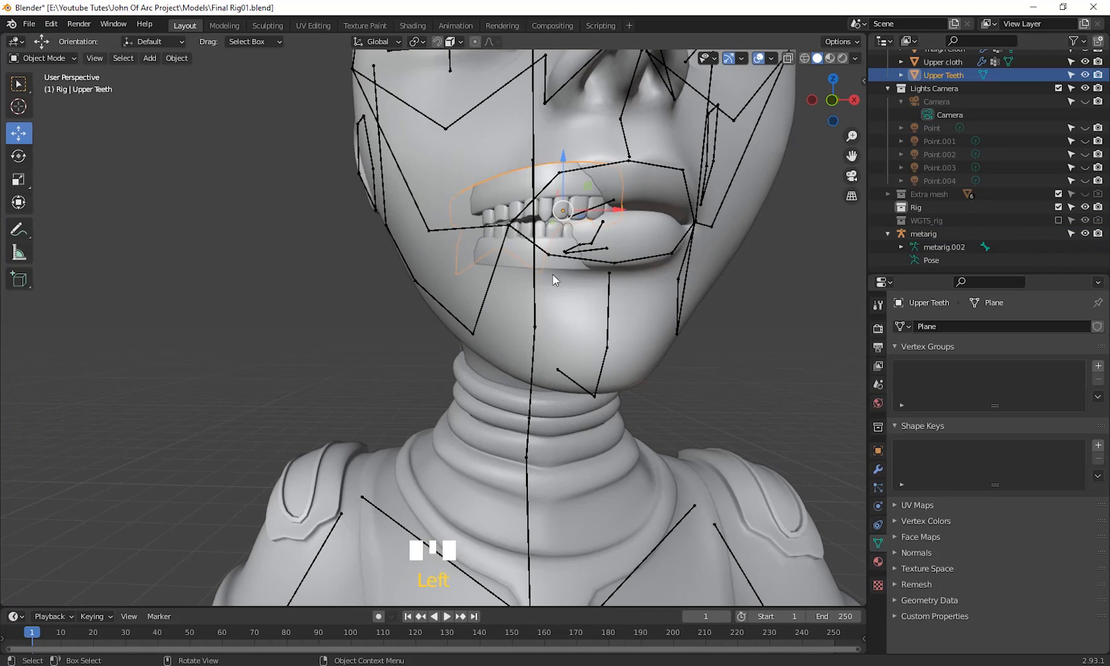
{"action": "middle_click_drag", "start_coordinate": [547, 327], "coordinate": [417, 326], "text": "shift"}
{"action": "left_click", "coordinate": [387, 265], "text": "shift"}
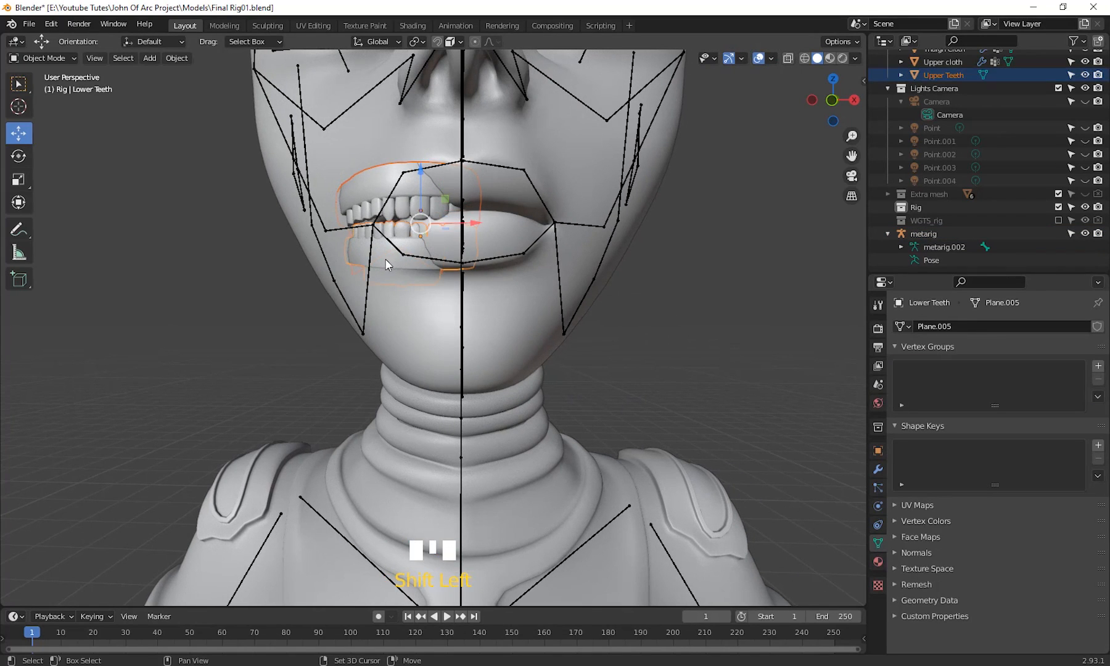
- Try to shift both teeth meshes sideways along X in the front view, and undo the move
{"action": "left_click_drag", "start_coordinate": [468, 227], "coordinate": [536, 256]}
{"action": "scroll", "coordinate": [552, 281], "scroll_direction": "down", "scroll_amount": 3}
{"action": "middle_click_drag", "start_coordinate": [550, 278], "coordinate": [564, 306], "text": "shift"}
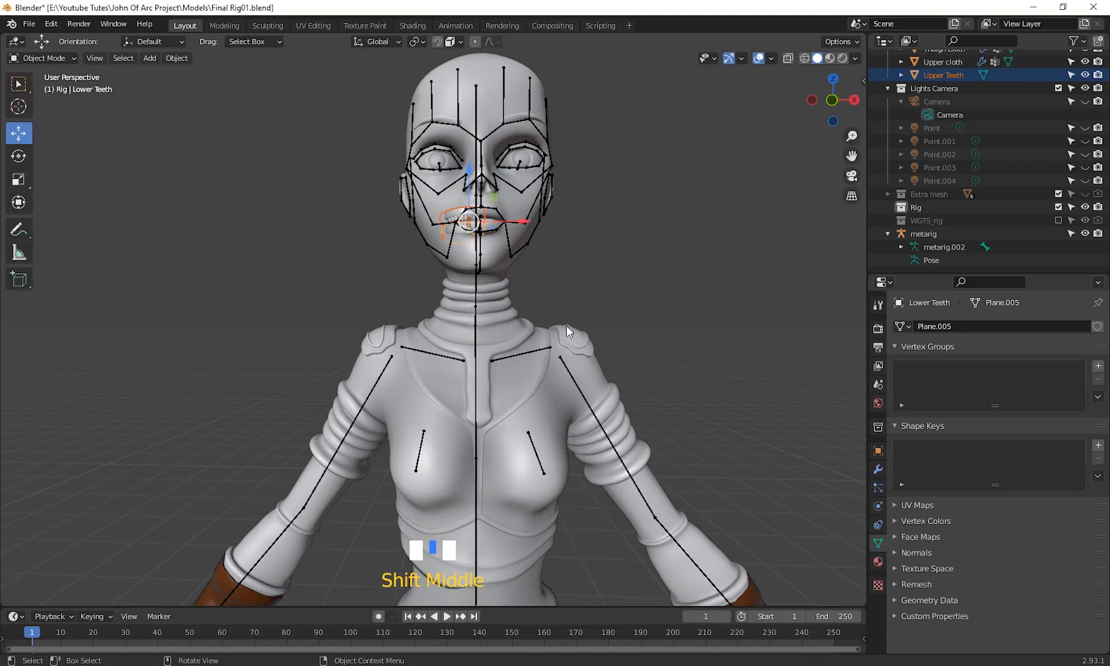
{"action": "key", "text": "KP_1"}
{"action": "scroll", "coordinate": [525, 260], "scroll_direction": "up", "scroll_amount": 4}
{"action": "middle_click_drag", "start_coordinate": [397, 151], "coordinate": [407, 214], "text": "shift"}
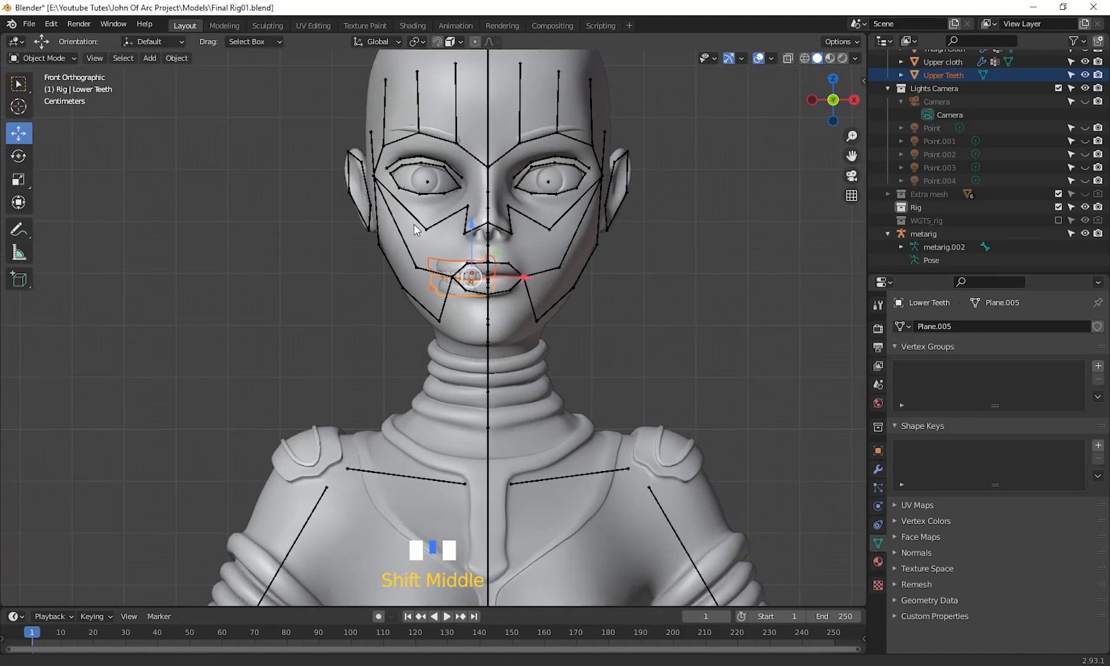
{"action": "scroll", "coordinate": [550, 223], "scroll_direction": "up", "scroll_amount": 5}
{"action": "middle_click_drag", "start_coordinate": [551, 222], "coordinate": [538, 272], "text": "shift"}
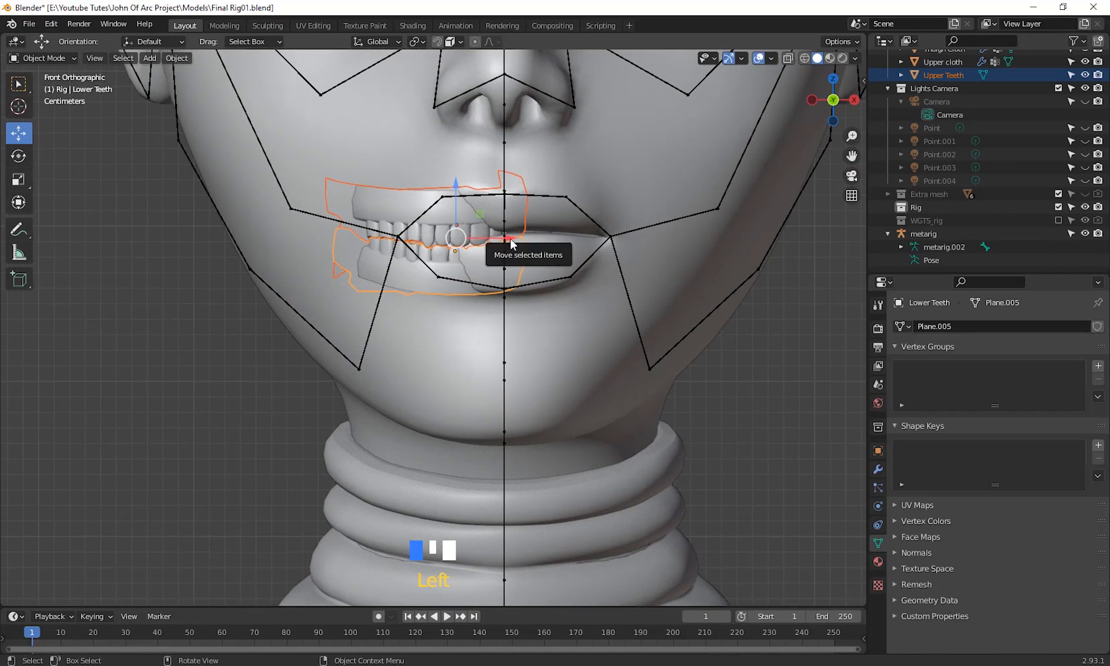
{"action": "left_click_drag", "start_coordinate": [511, 245], "coordinate": [480, 250]}
{"action": "key", "text": "ctrl+z"}
{"action": "middle_click_drag", "start_coordinate": [615, 287], "coordinate": [577, 262], "text": "shift"}
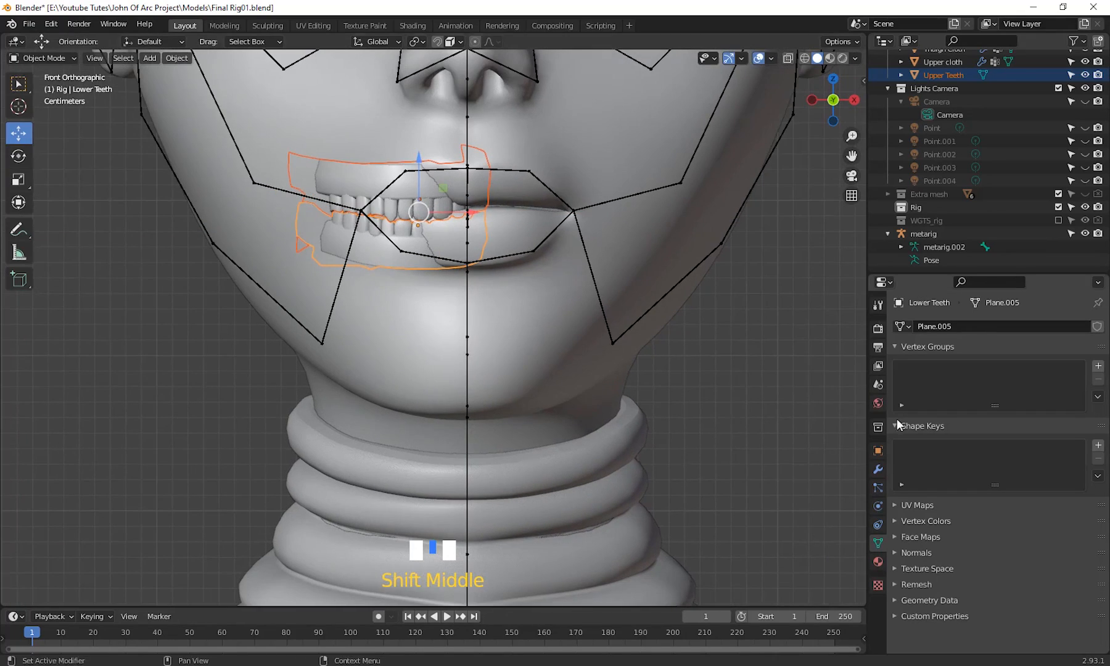
- Set the lower teeth's location to 0 m and rotation to 0° on all three axes
{"action": "left_click", "coordinate": [879, 450]}
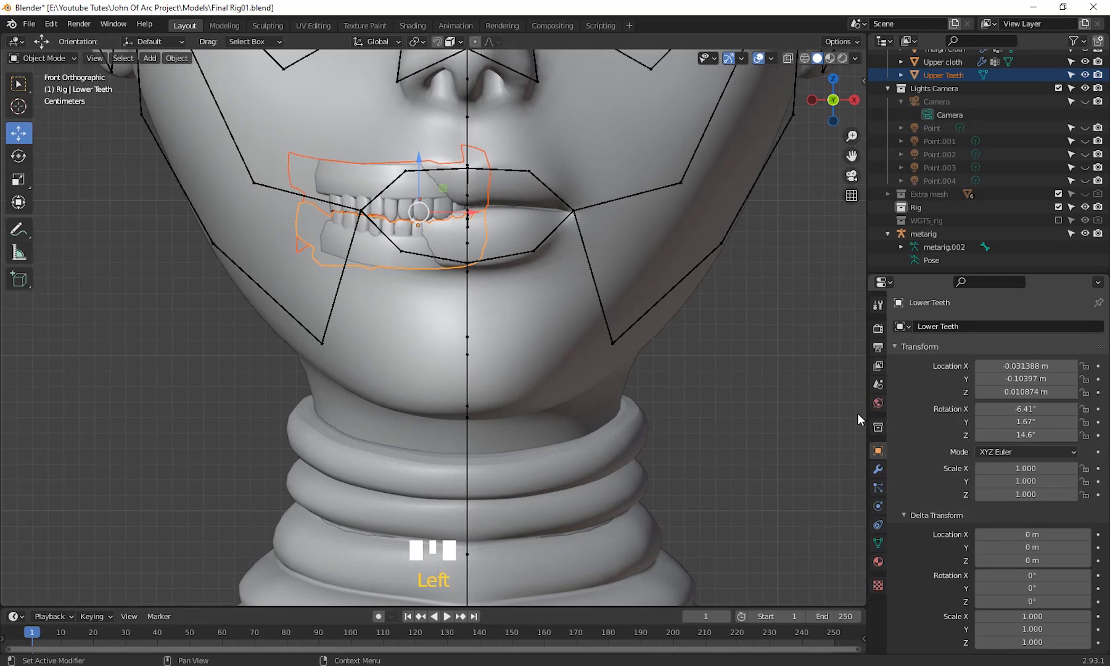
{"action": "scroll", "coordinate": [930, 414], "scroll_direction": "down", "scroll_amount": 2}
{"action": "scroll", "coordinate": [930, 412], "scroll_direction": "up", "scroll_amount": 2}
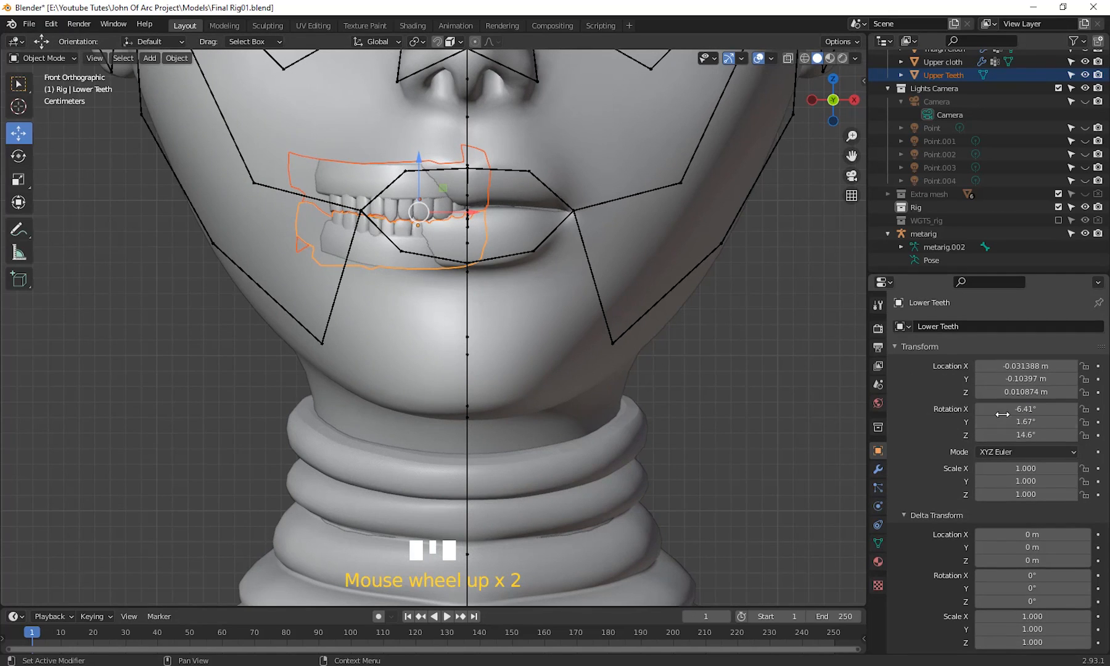
{"action": "left_click", "coordinate": [1024, 366]}
{"action": "left_click_drag", "start_coordinate": [1024, 366], "coordinate": [1023, 391]}
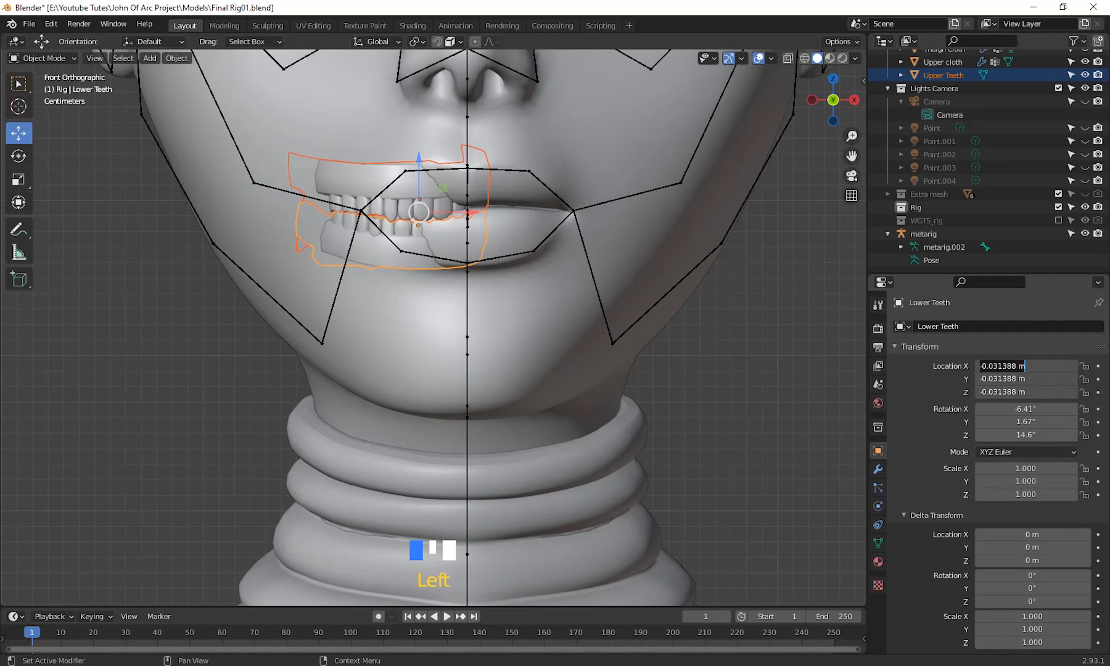
{"action": "type", "text": "0"}
{"action": "key", "text": "Return"}
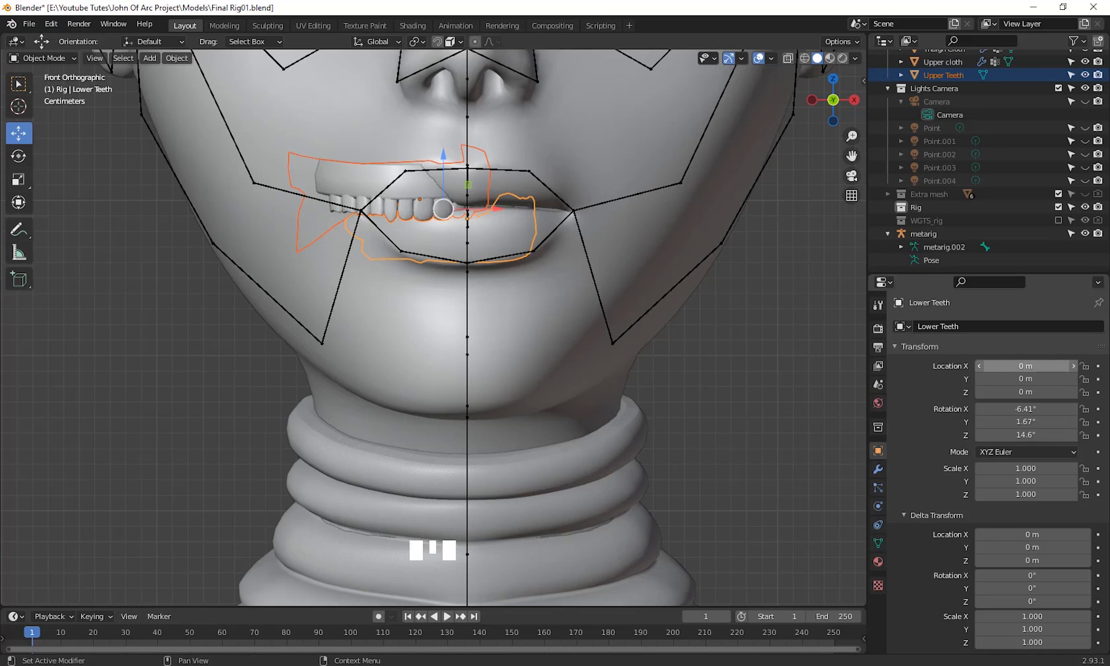
{"action": "left_click_drag", "start_coordinate": [1025, 409], "coordinate": [1026, 435]}
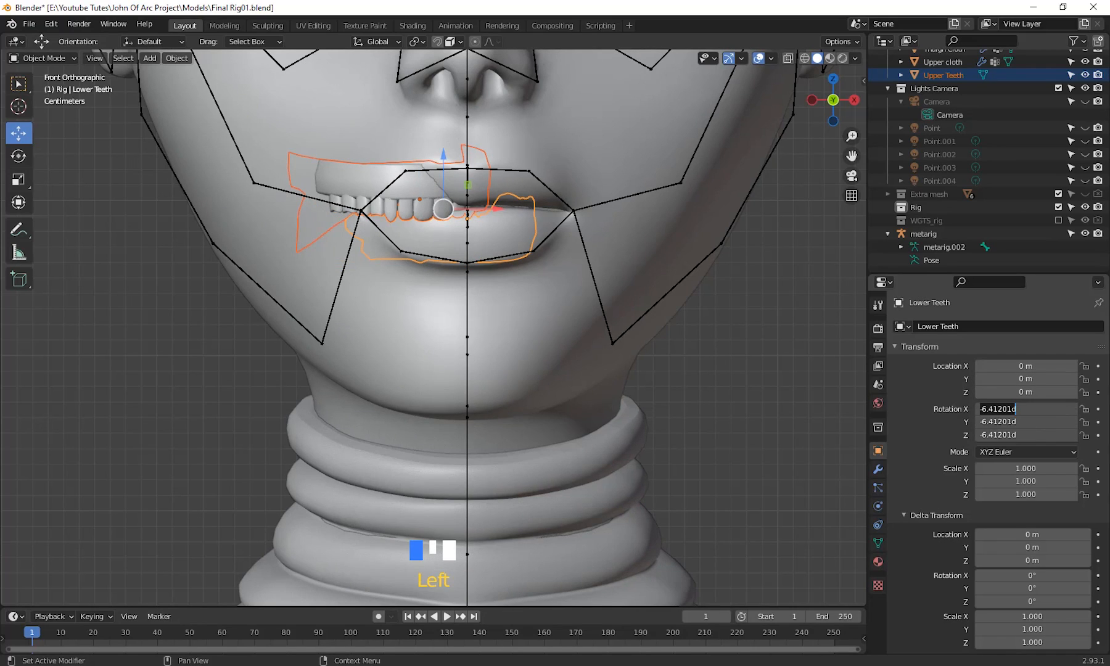
{"action": "type", "text": "0"}
{"action": "key", "text": "Return"}
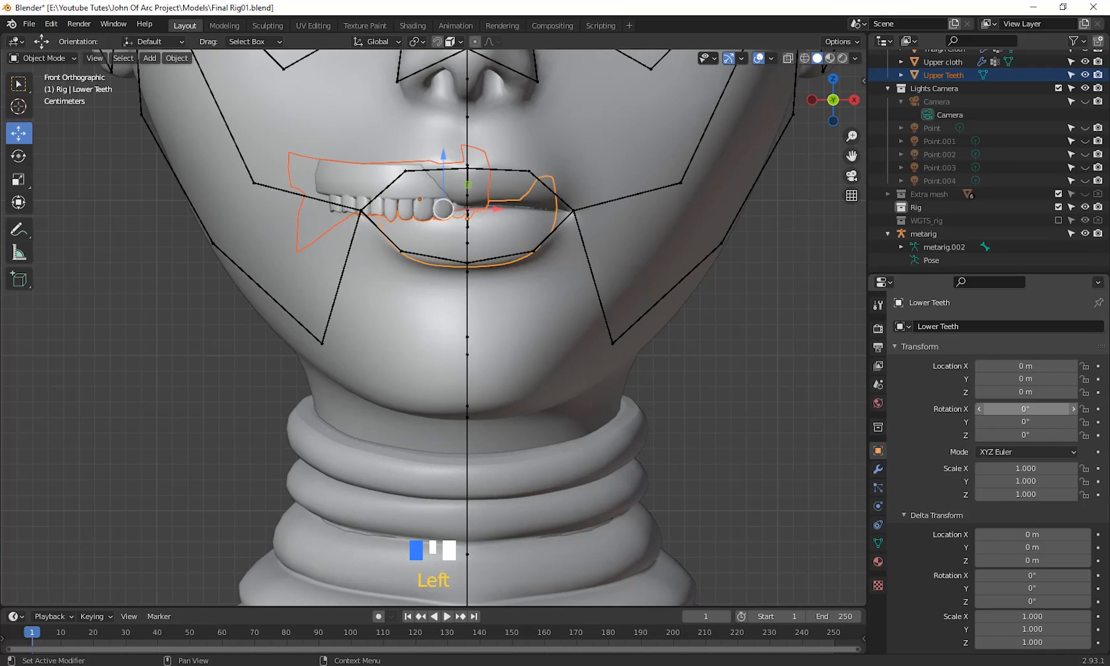
- Set the upper teeth's location to 0 m and rotation to 0° on all three axes
{"action": "left_click", "coordinate": [391, 202]}
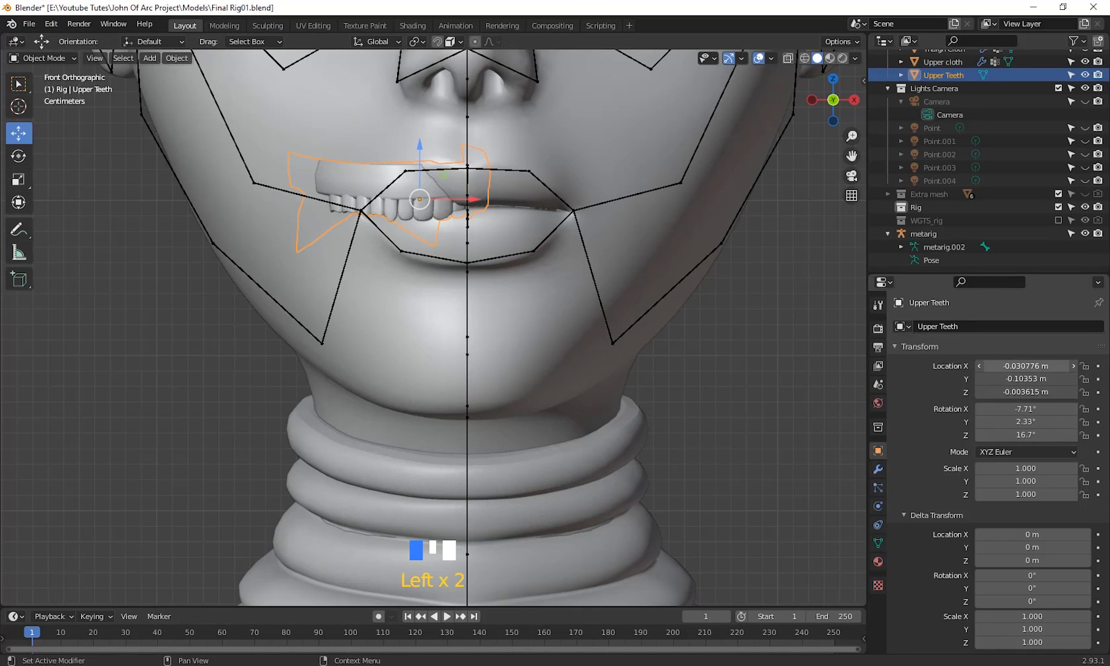
{"action": "left_click_drag", "start_coordinate": [1025, 365], "coordinate": [1026, 392]}
{"action": "type", "text": "0"}
{"action": "key", "text": "Return"}
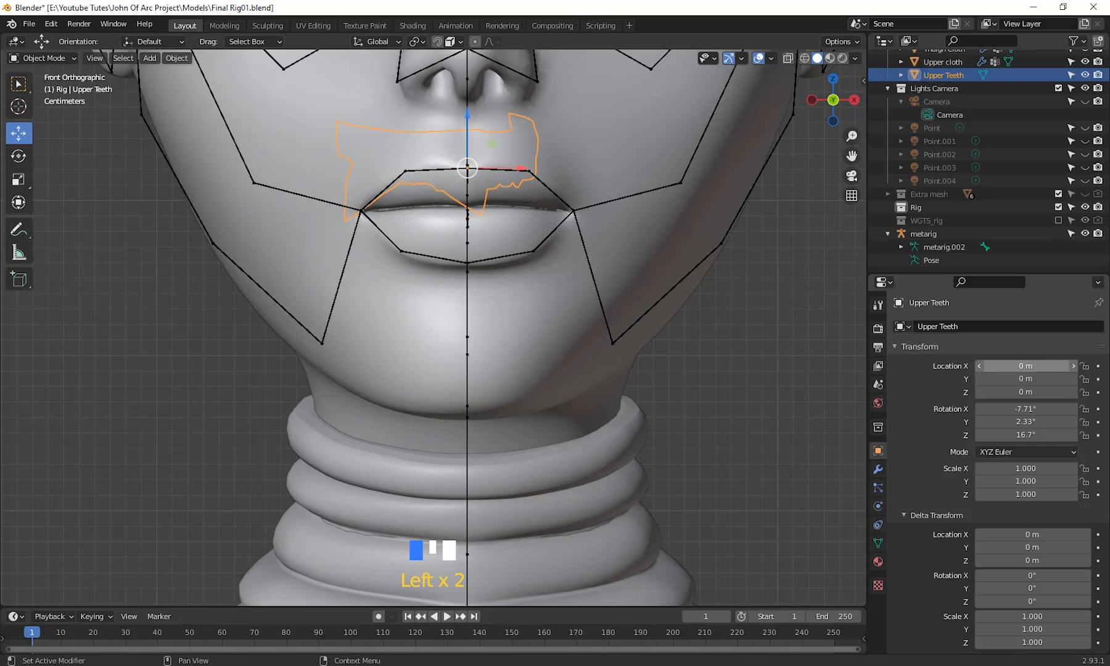
{"action": "left_click", "coordinate": [1043, 410]}
{"action": "left_click_drag", "start_coordinate": [1042, 410], "coordinate": [1043, 435]}
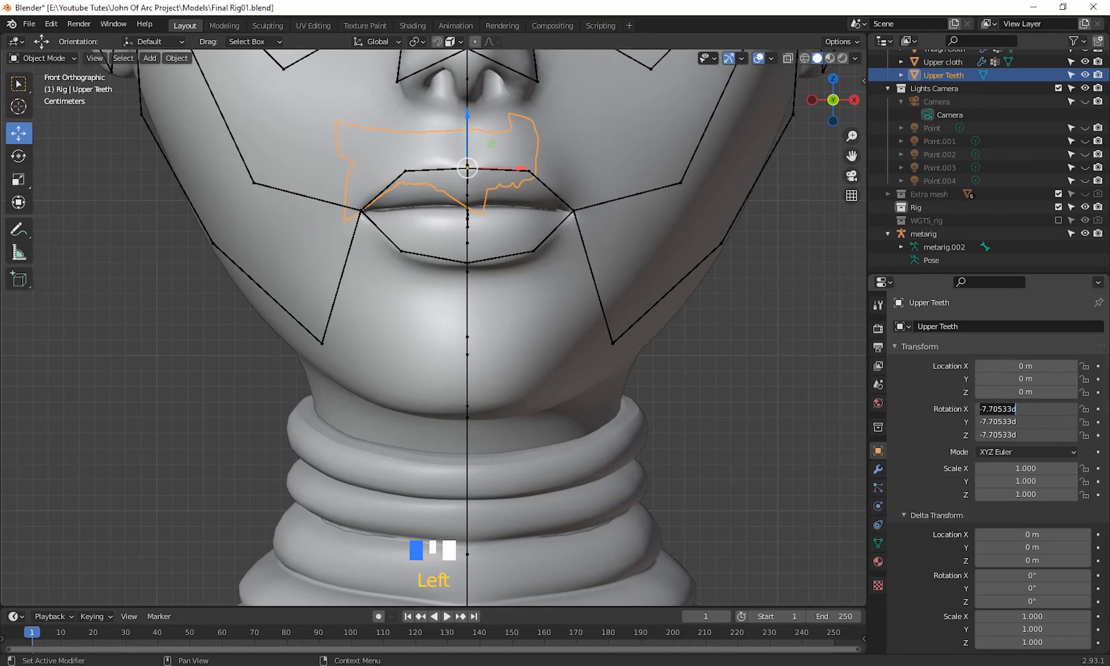
{"action": "type", "text": "0"}
{"action": "key", "text": "Return"}
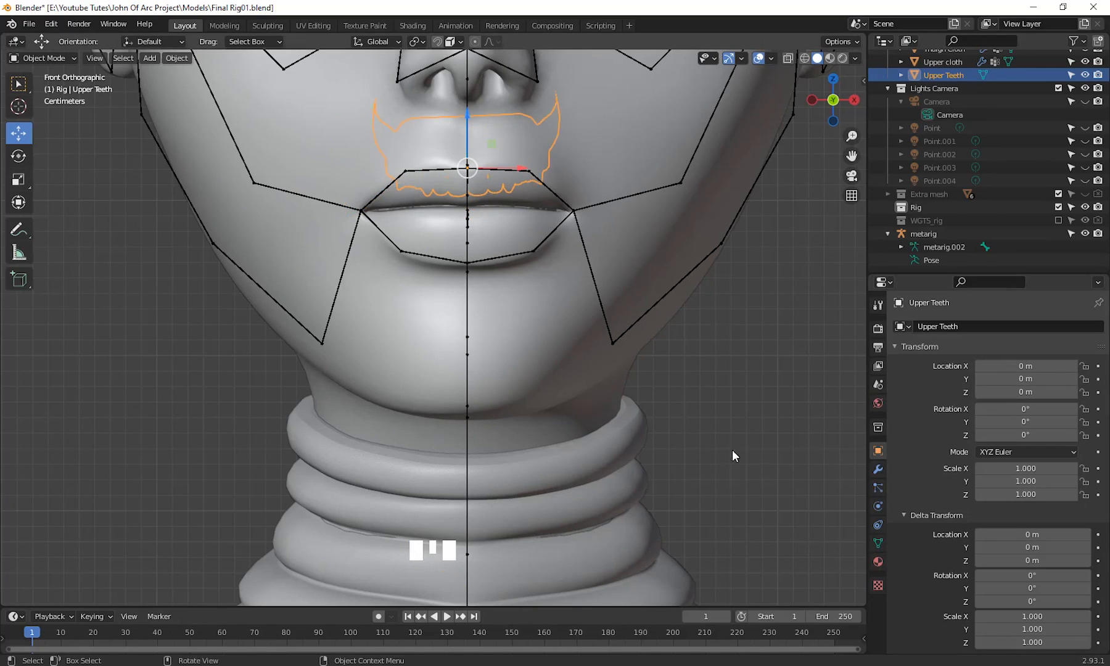
- Examine the placement of the reset teeth in the head from the side
{"action": "scroll", "coordinate": [728, 451], "scroll_direction": "down", "scroll_amount": 3}
{"action": "middle_click_drag", "start_coordinate": [686, 450], "coordinate": [632, 428], "text": "shift"}
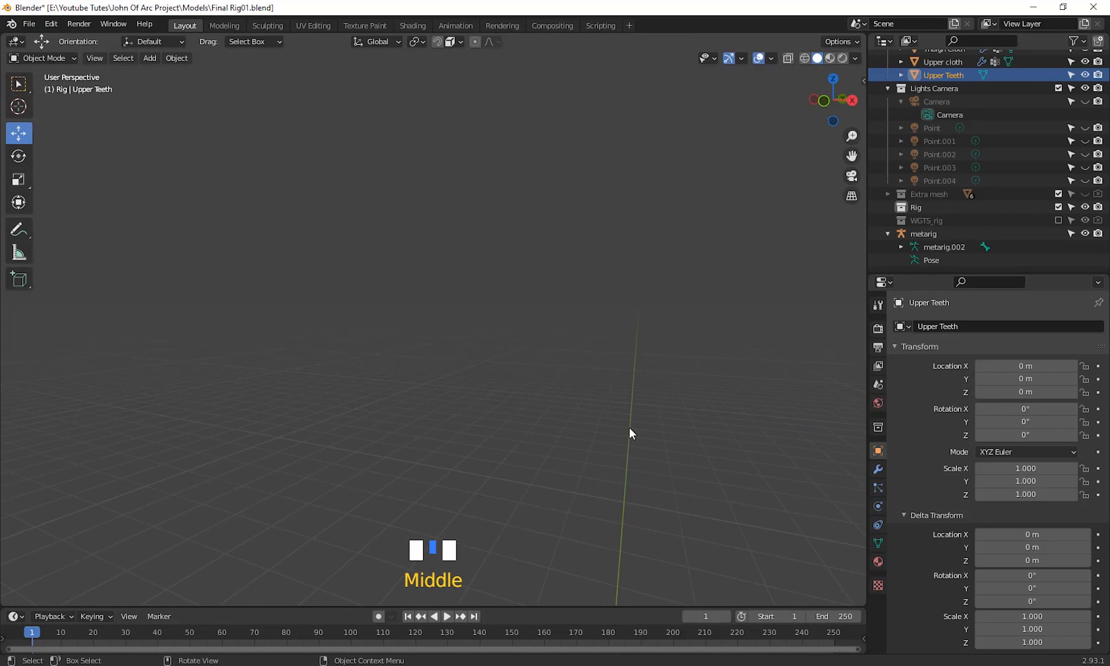
{"action": "key", "text": "KP_Decimal"}
{"action": "scroll", "coordinate": [629, 432], "scroll_direction": "down", "scroll_amount": 3}
{"action": "middle_click_drag", "start_coordinate": [639, 364], "coordinate": [550, 351]}
{"action": "scroll", "coordinate": [554, 342], "scroll_direction": "up", "scroll_amount": 3}
{"action": "scroll", "coordinate": [465, 371], "scroll_direction": "up", "scroll_amount": 2}
{"action": "scroll", "coordinate": [546, 361], "scroll_direction": "down", "scroll_amount": 3}
{"action": "left_click", "coordinate": [536, 314]}
{"action": "scroll", "coordinate": [597, 325], "scroll_direction": "down", "scroll_amount": 3}
{"action": "scroll", "coordinate": [604, 344], "scroll_direction": "up", "scroll_amount": 2}
{"action": "key", "text": "g"}
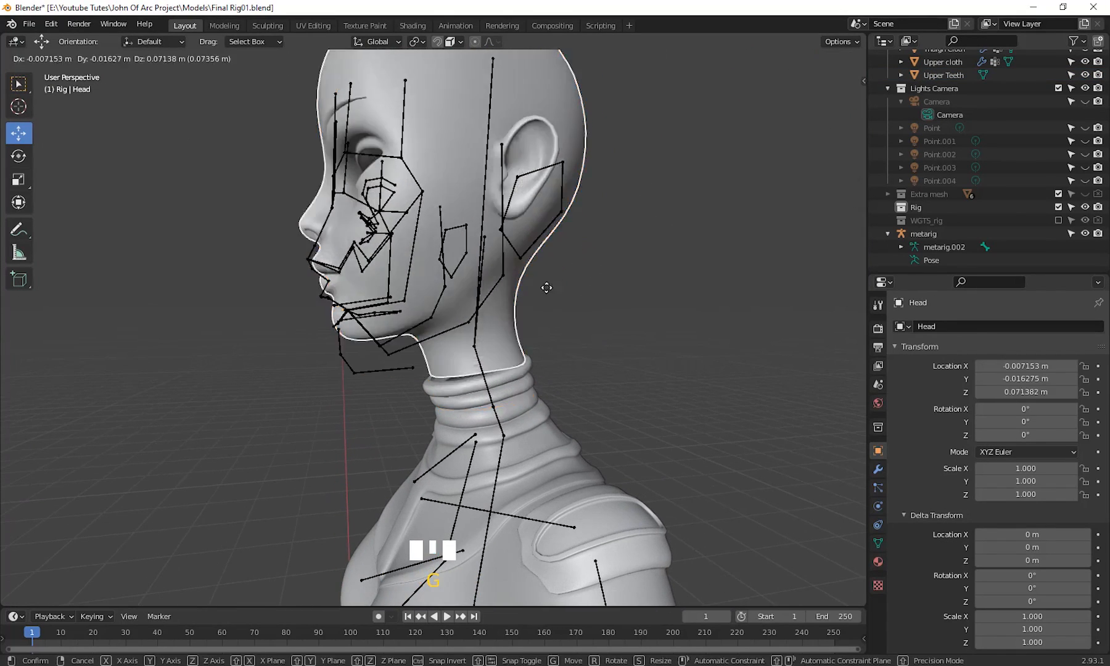
{"action": "right_click", "coordinate": [578, 299]}
- Turn on wireframe shading and move the upper teeth about -0.082 m along Y and -0.014 m along Z, towards the lips
{"action": "middle_click_drag", "start_coordinate": [583, 305], "coordinate": [513, 275]}
{"action": "scroll", "coordinate": [624, 308], "scroll_direction": "up", "scroll_amount": 4}
{"action": "scroll", "coordinate": [463, 338], "scroll_direction": "up", "scroll_amount": 3}
{"action": "scroll", "coordinate": [484, 306], "scroll_direction": "up", "scroll_amount": 4}
{"action": "left_click", "coordinate": [521, 317]}
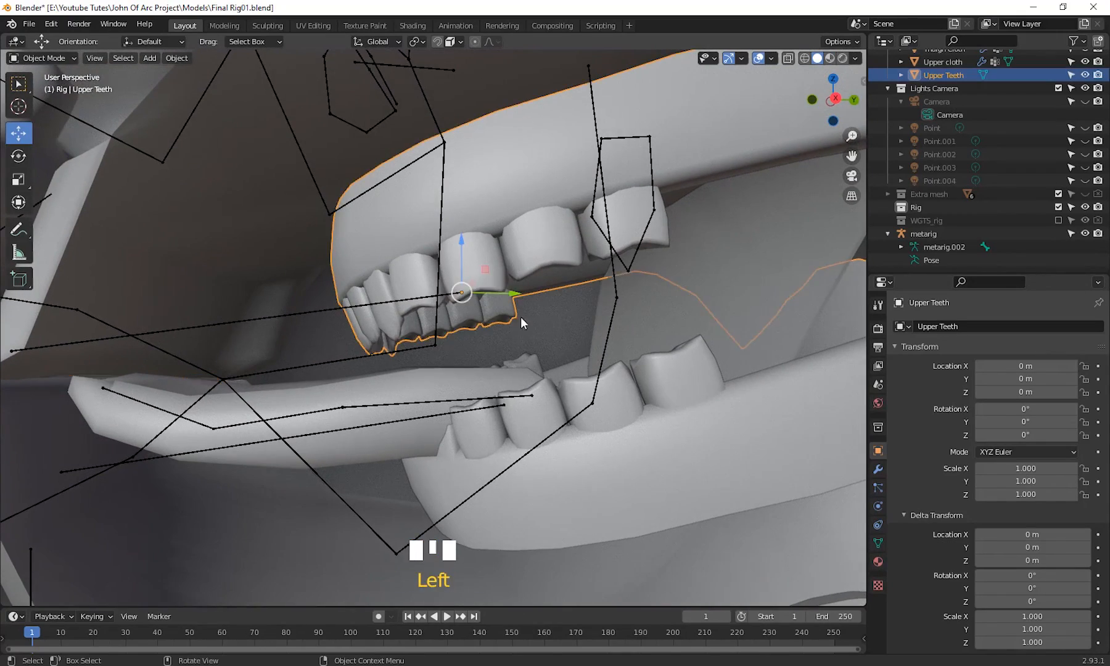
{"action": "middle_click_drag", "start_coordinate": [520, 316], "coordinate": [552, 329], "text": "shift"}
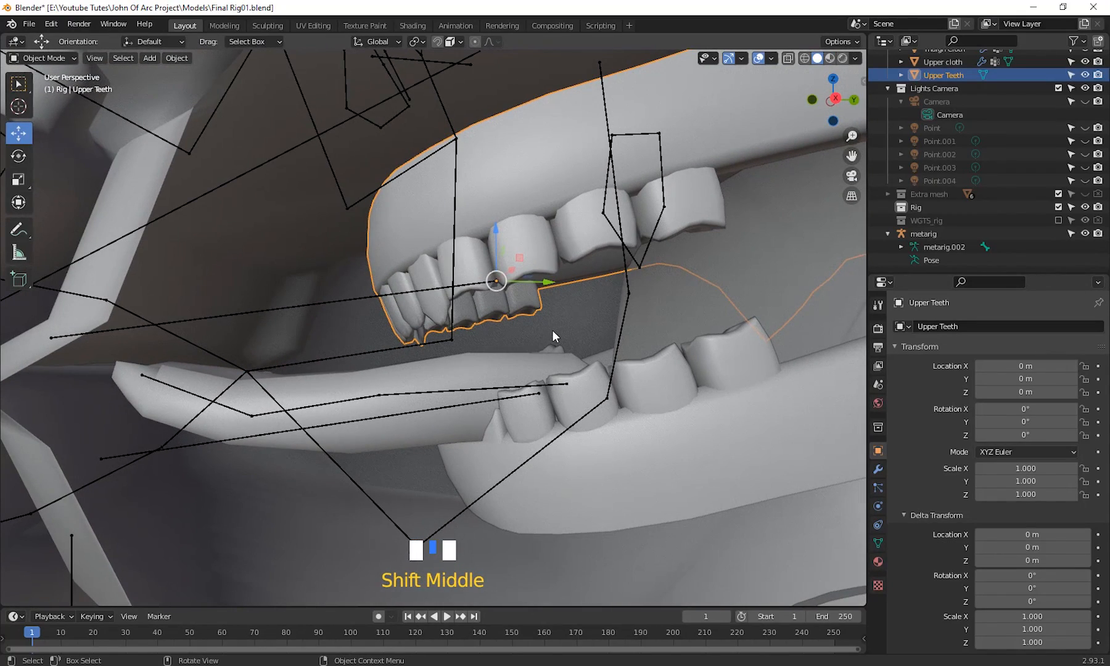
{"action": "key", "text": "KP_3"}
{"action": "scroll", "coordinate": [542, 231], "scroll_direction": "down", "scroll_amount": 3}
{"action": "scroll", "coordinate": [518, 271], "scroll_direction": "up", "scroll_amount": 1}
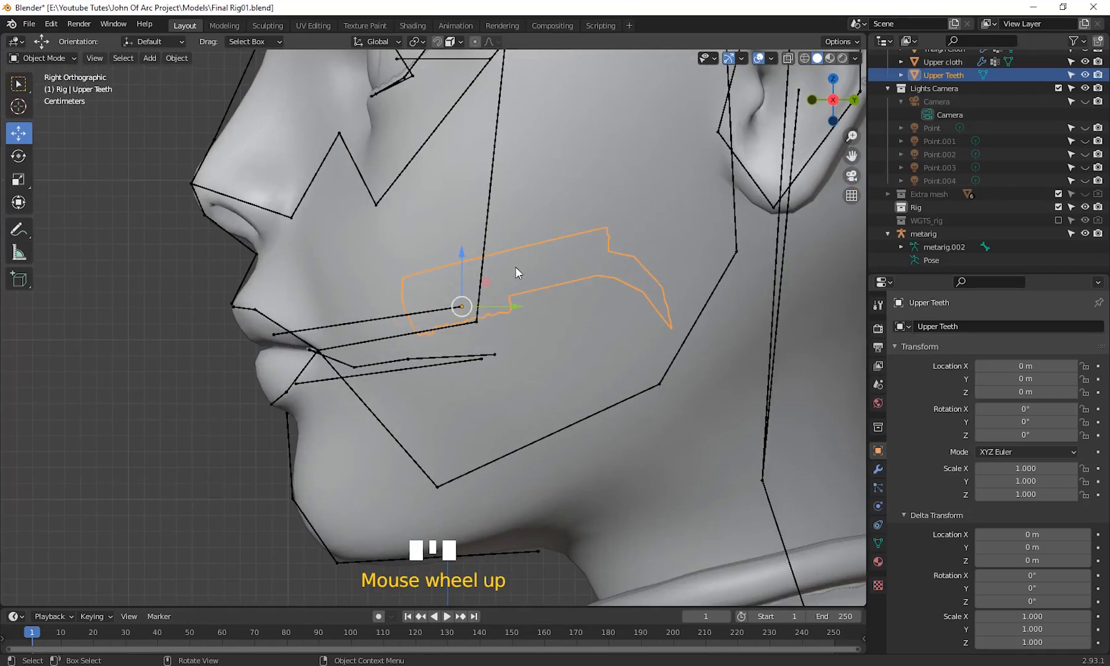
{"action": "key", "text": "shift+z"}
{"action": "scroll", "coordinate": [512, 265], "scroll_direction": "up", "scroll_amount": 3}
{"action": "middle_click_drag", "start_coordinate": [495, 281], "coordinate": [521, 259], "text": "shift"}
{"action": "left_click_drag", "start_coordinate": [508, 269], "coordinate": [266, 309]}
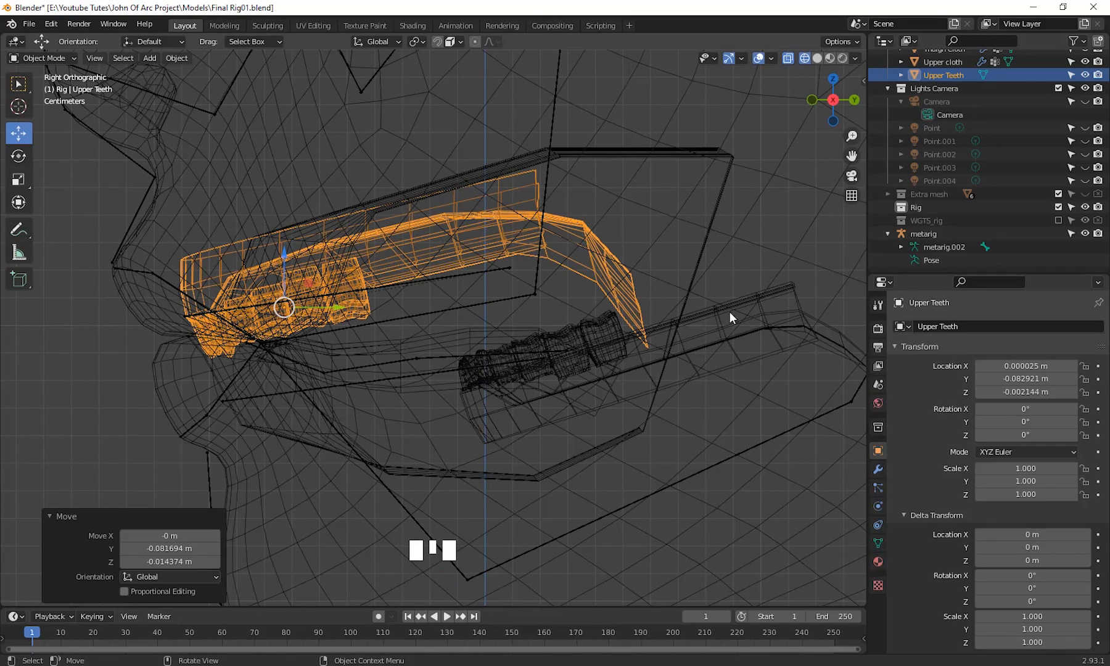
- Move the lower teeth about -0.09 m along Y and 0.001 m along Z, beneath the upper teeth
{"action": "left_click", "coordinate": [662, 370]}
{"action": "left_click_drag", "start_coordinate": [544, 359], "coordinate": [293, 352]}
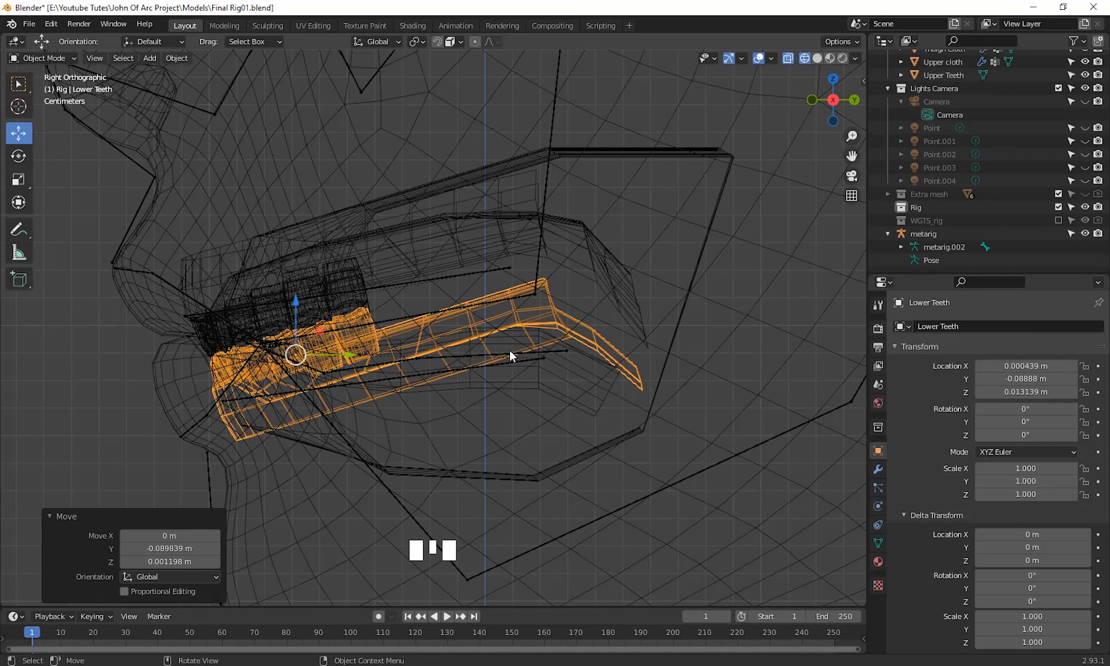
{"action": "left_click", "coordinate": [469, 275]}
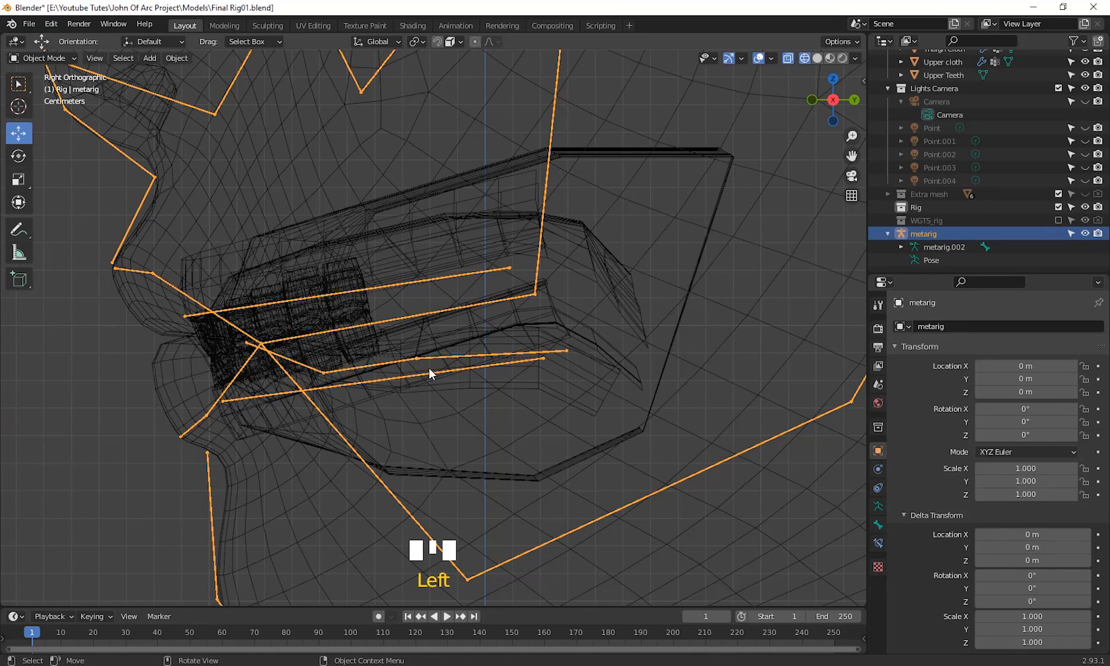
{"action": "middle_click_drag", "start_coordinate": [429, 369], "coordinate": [539, 348], "text": "shift"}
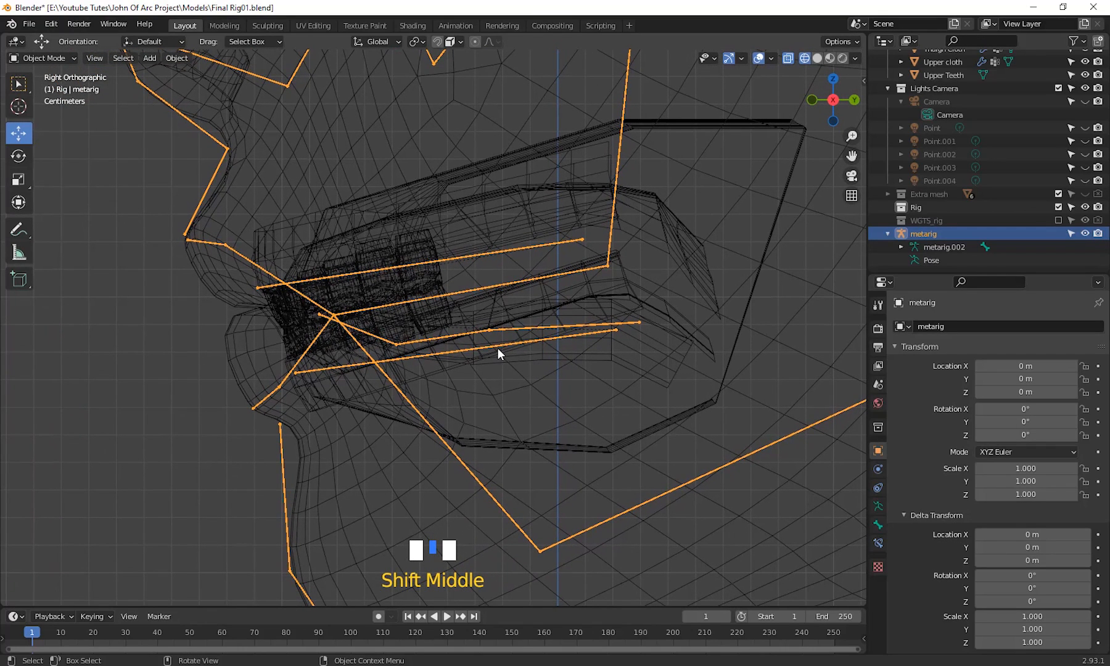
{"action": "left_click", "coordinate": [50, 56]}
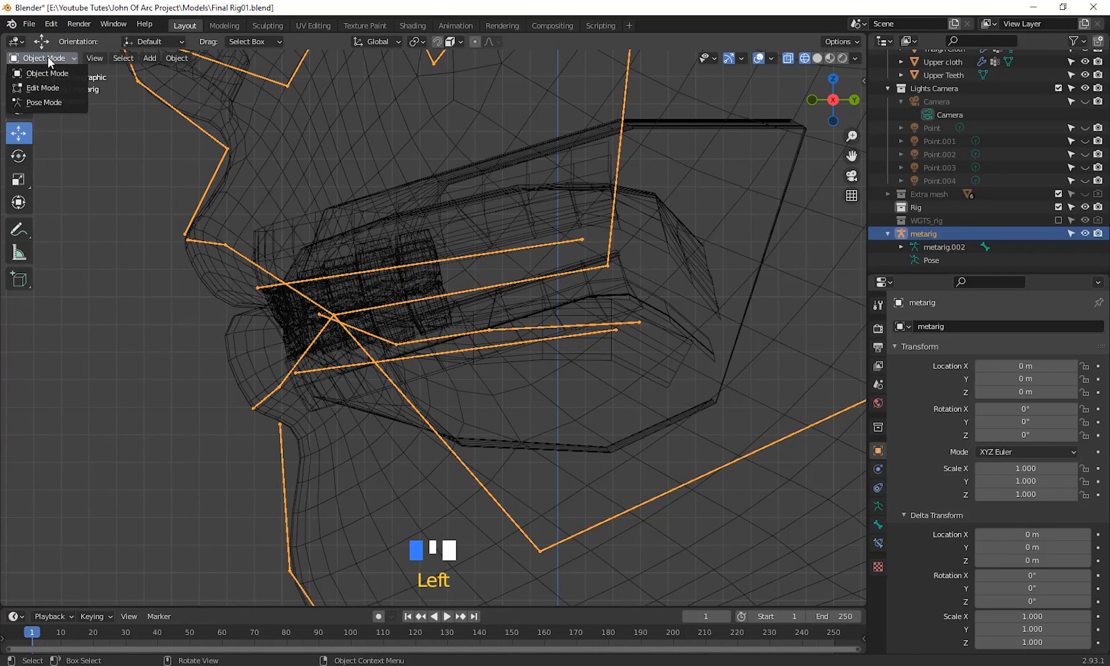
- Close the bite by raising the lower teeth about 0.0012 m and lowering the upper teeth about 0.001 m along Z
{"action": "left_click", "coordinate": [592, 301]}
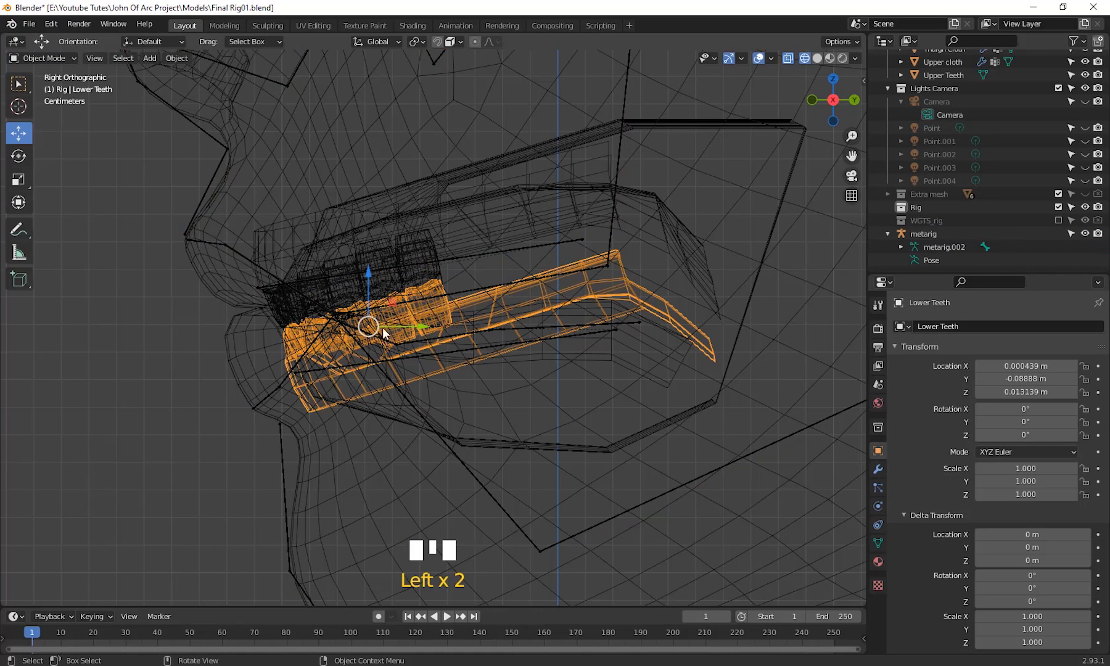
{"action": "left_click_drag", "start_coordinate": [383, 328], "coordinate": [382, 326]}
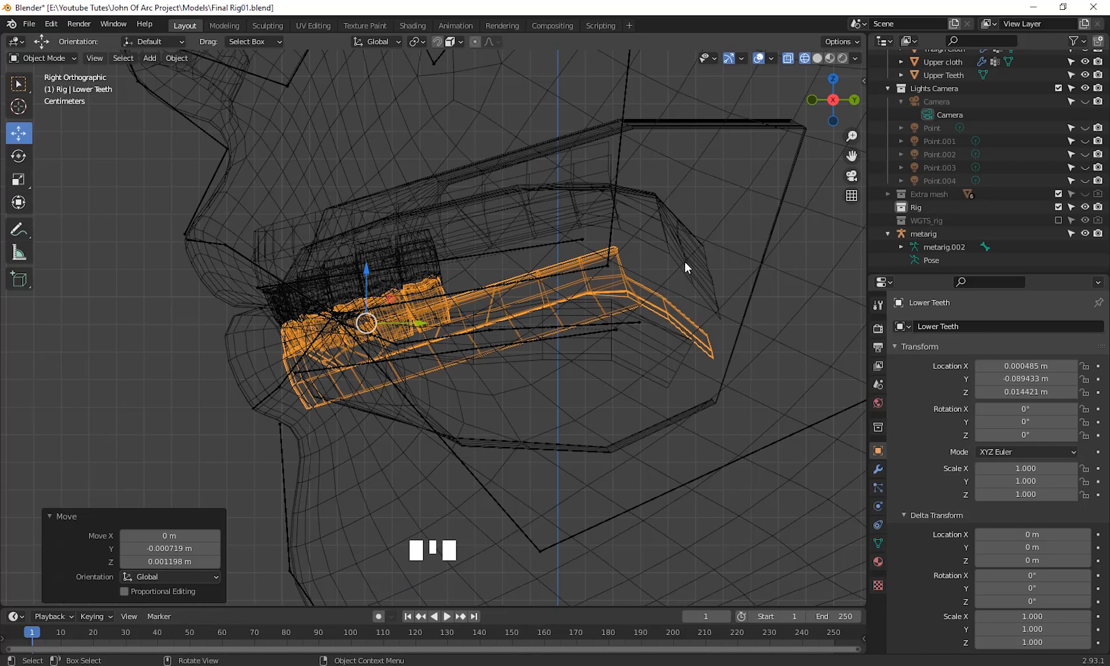
{"action": "left_click", "coordinate": [671, 246]}
{"action": "left_click_drag", "start_coordinate": [355, 281], "coordinate": [359, 286]}
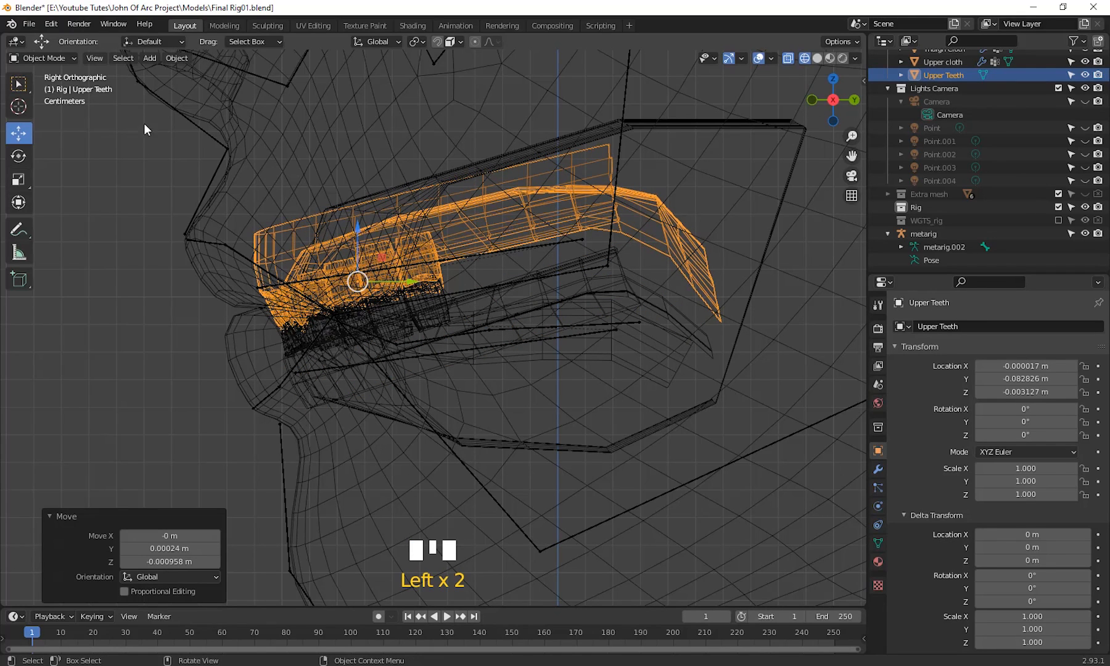
- Apply all transforms to the upper and lower teeth together
{"action": "key", "text": "KP_1"}
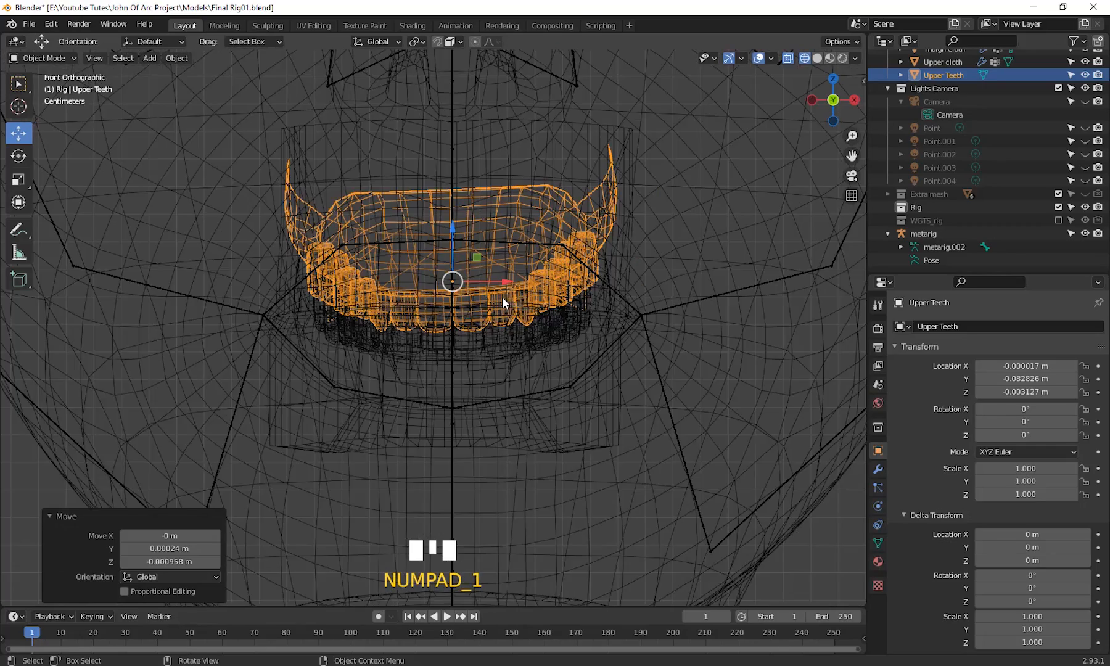
{"action": "scroll", "coordinate": [517, 297], "scroll_direction": "down", "scroll_amount": 5}
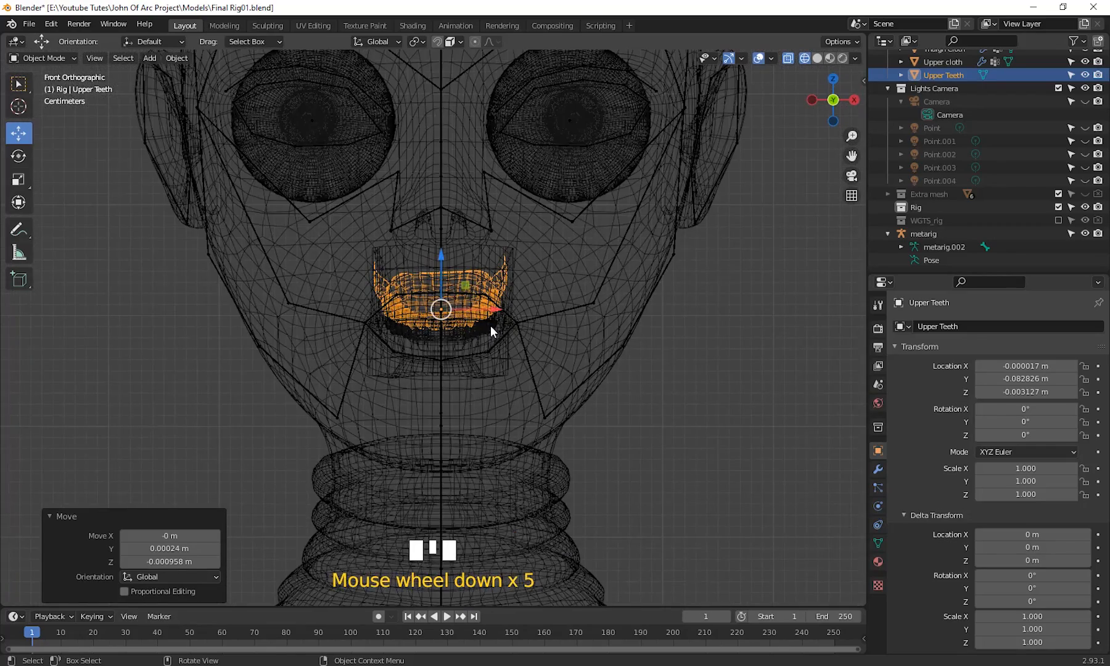
{"action": "scroll", "coordinate": [455, 199], "scroll_direction": "up", "scroll_amount": 4}
{"action": "key", "text": "KP_3"}
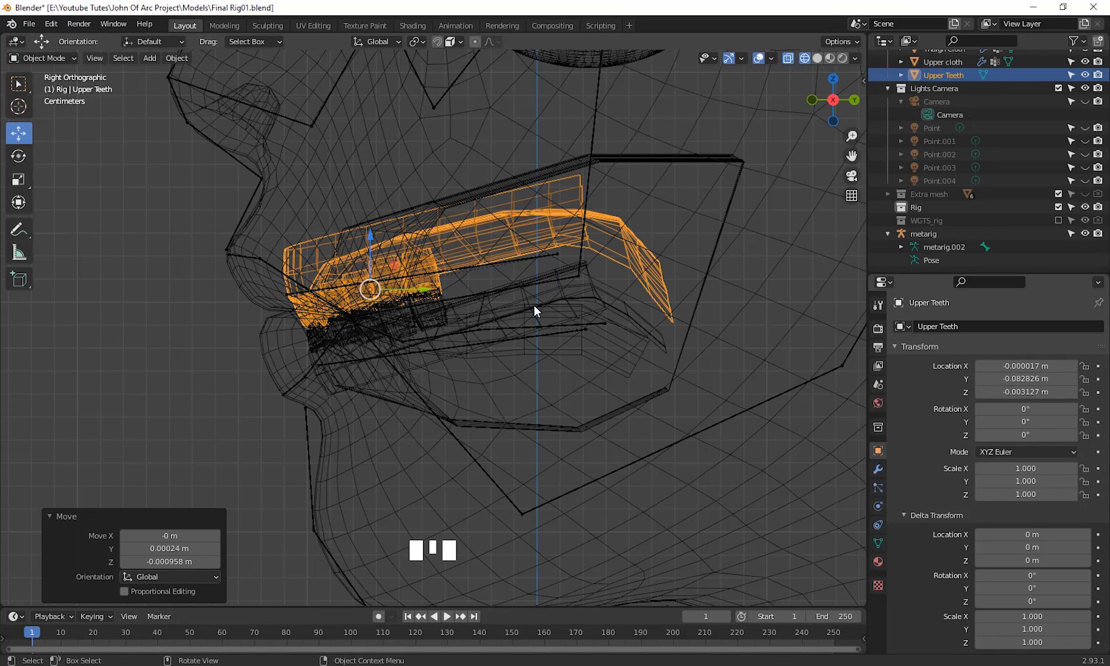
{"action": "left_click", "coordinate": [590, 286], "text": "shift"}
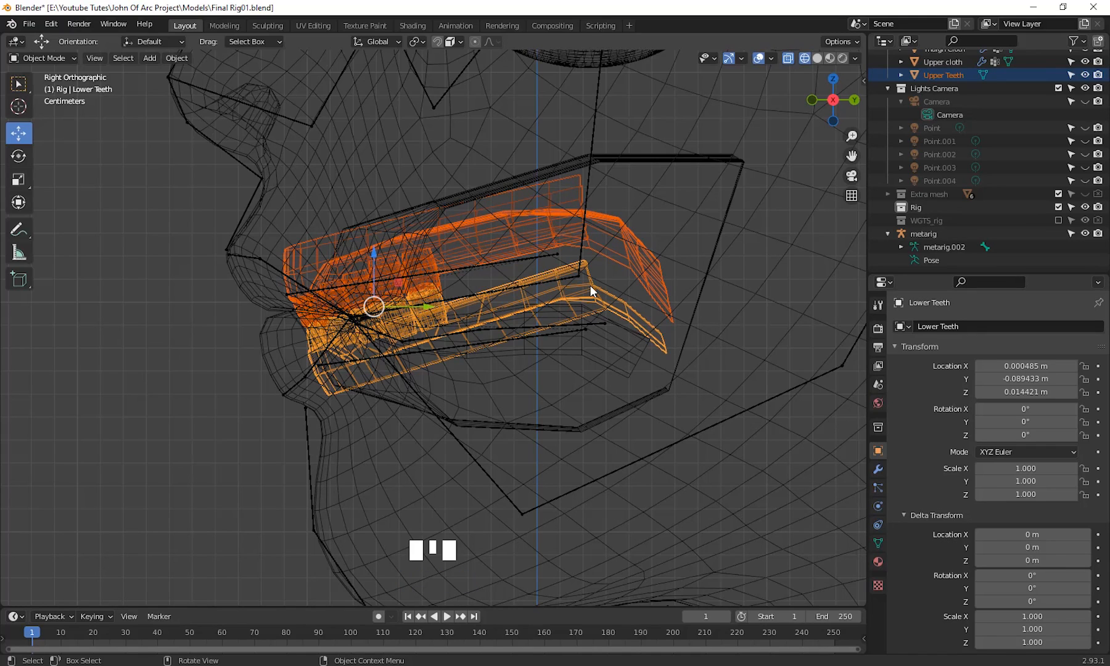
{"action": "key", "text": "ctrl+a"}
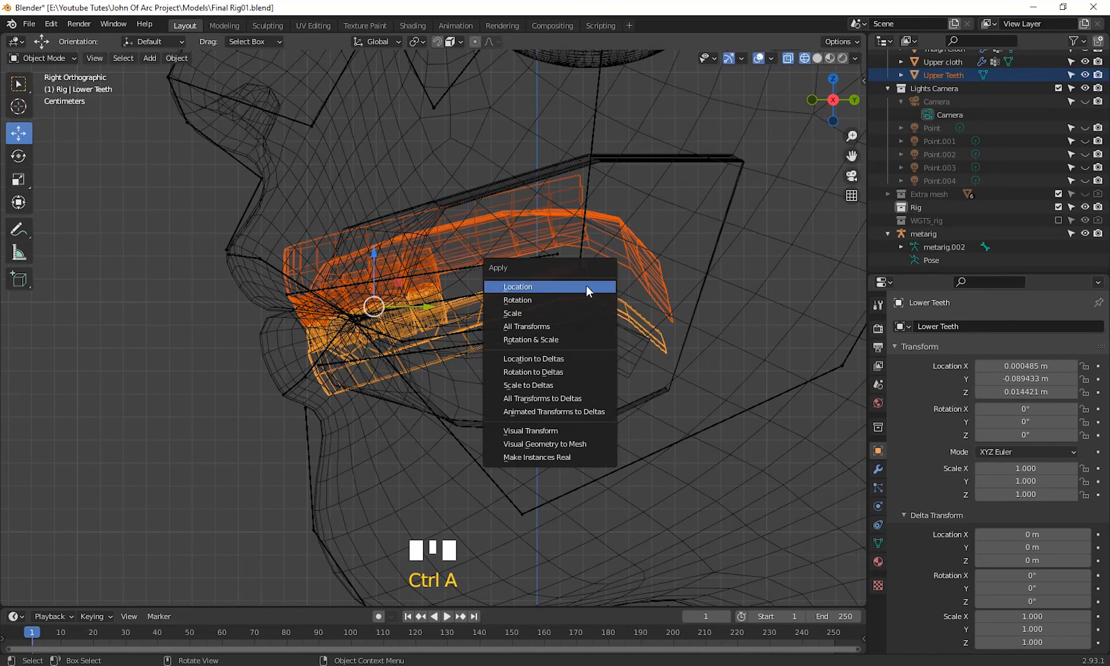
{"action": "left_click", "coordinate": [536, 328]}
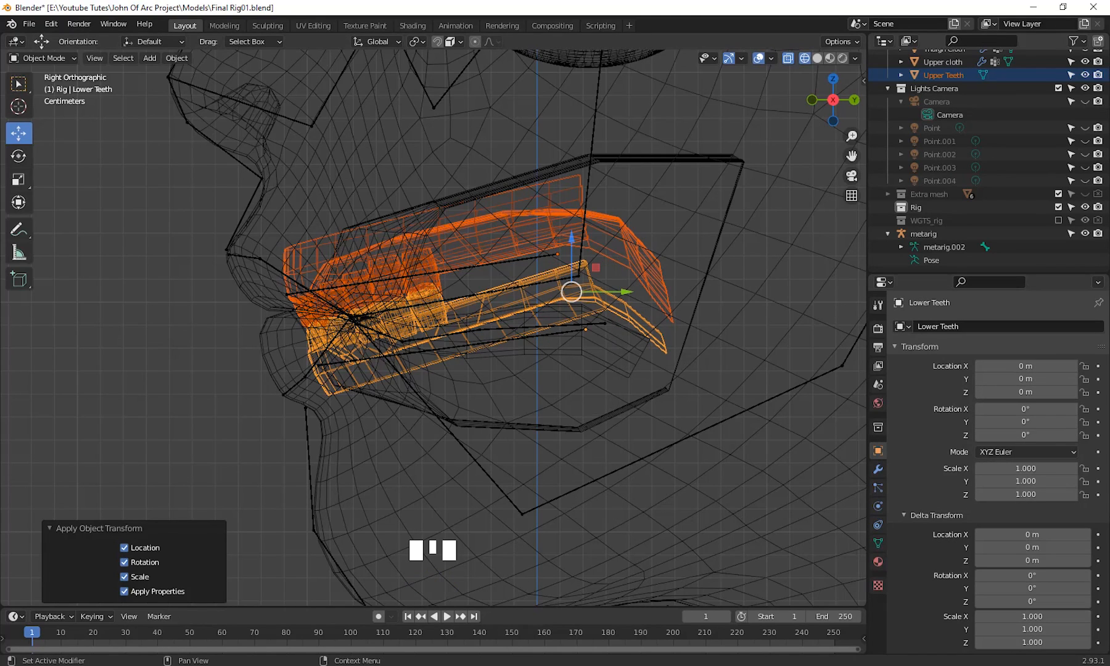
{"action": "left_click", "coordinate": [619, 362]}
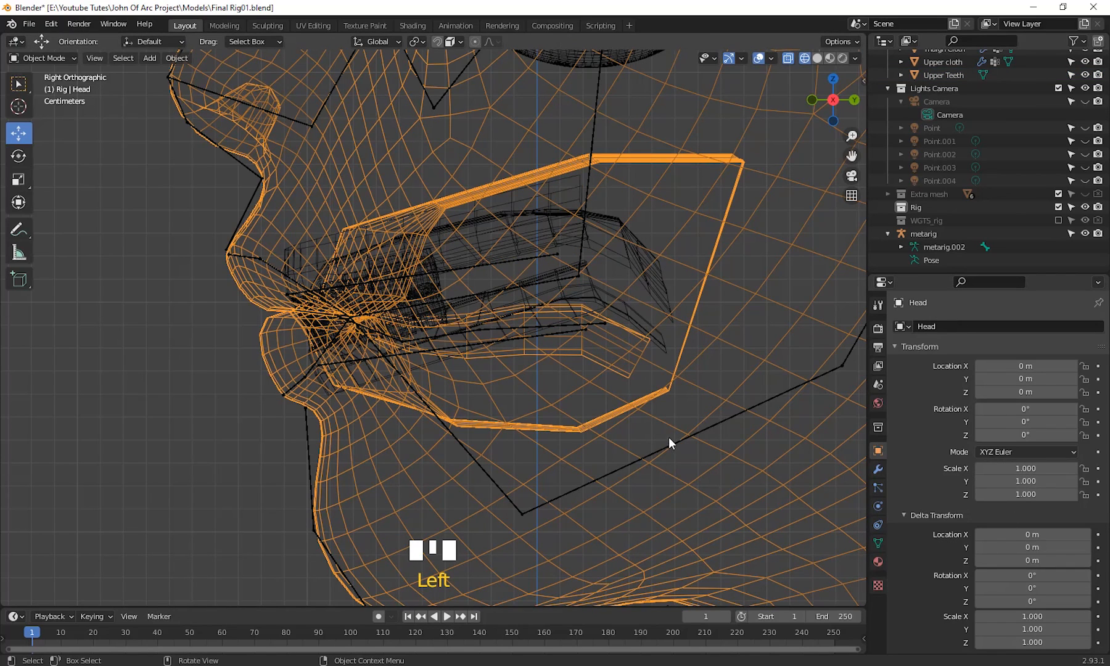
{"action": "left_click", "coordinate": [502, 255]}
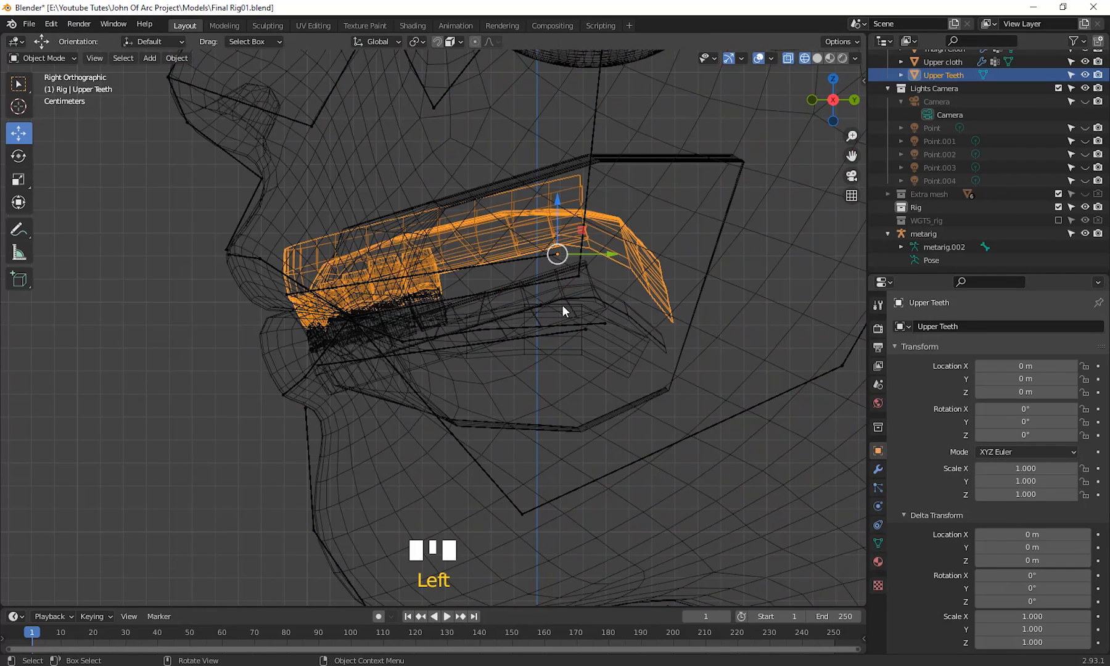
- Put the metarig in Edit Mode and move the teeth.B bone about 0.014 m up and 0.001 m back onto the lower teeth
{"action": "left_click", "coordinate": [286, 116]}
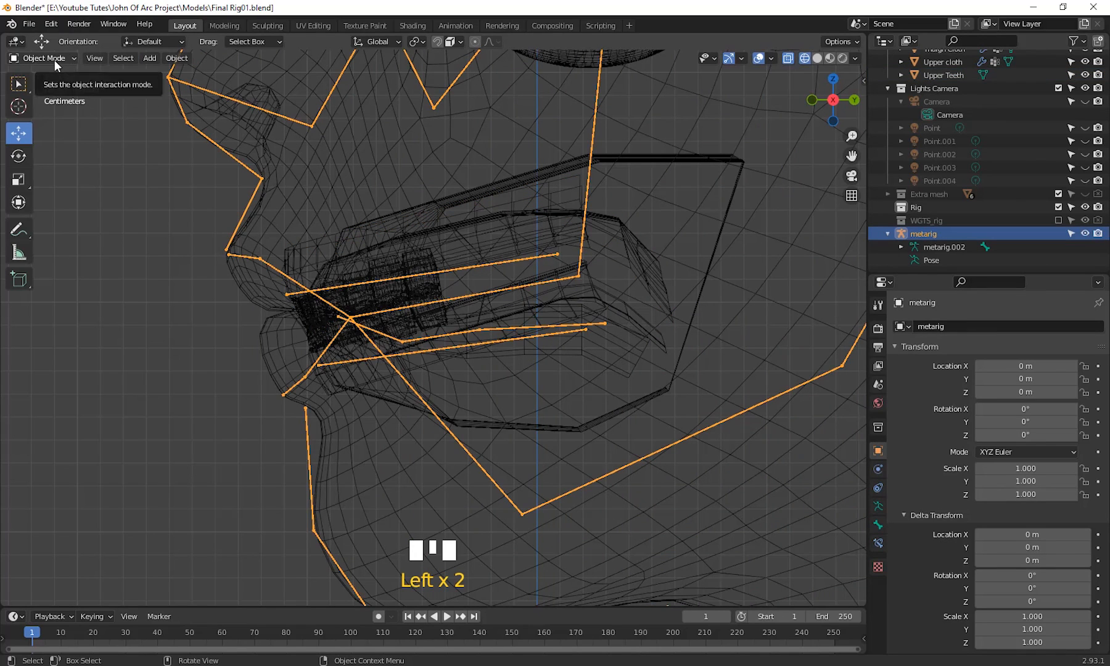
{"action": "left_click_drag", "start_coordinate": [55, 60], "coordinate": [61, 88]}
{"action": "scroll", "coordinate": [515, 347], "scroll_direction": "up", "scroll_amount": 2}
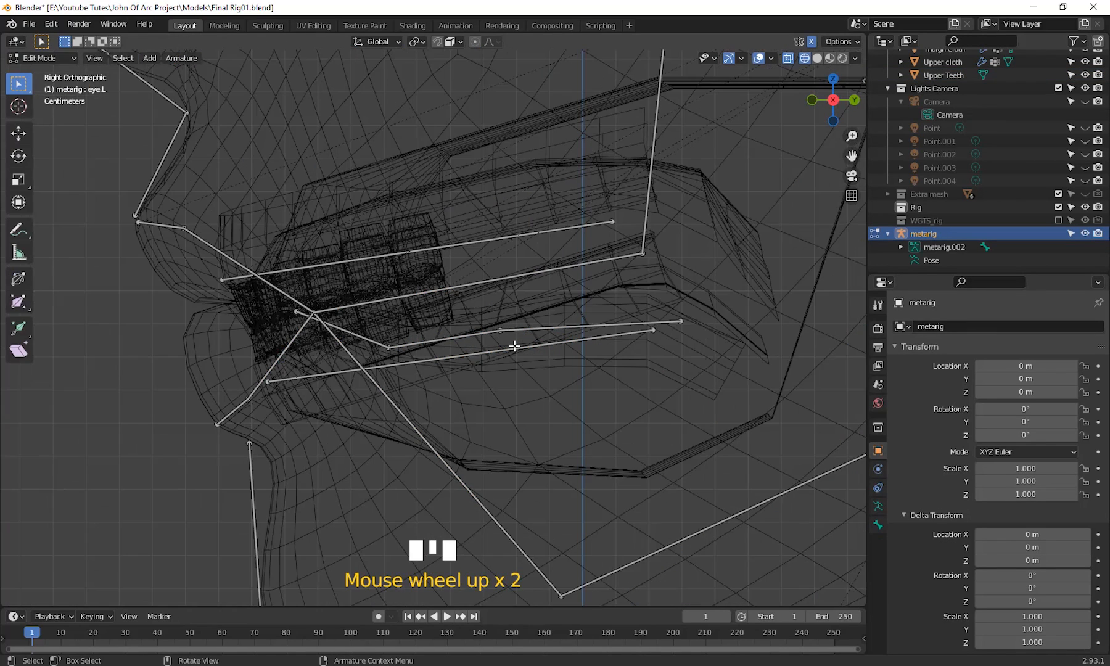
{"action": "left_click", "coordinate": [464, 356]}
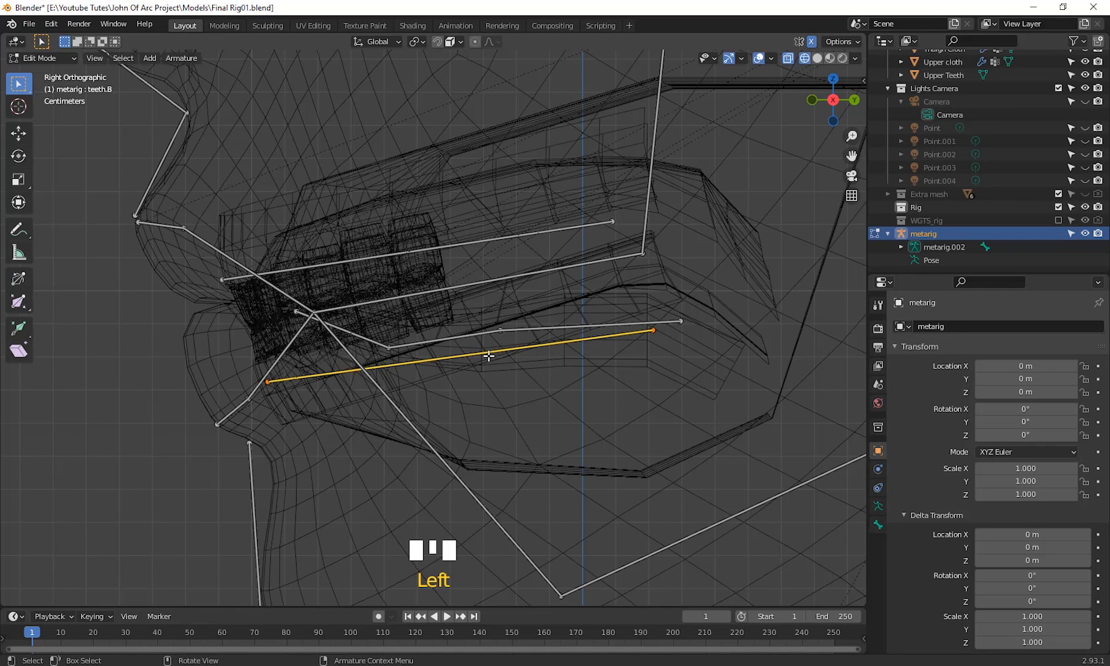
{"action": "key", "text": "g"}
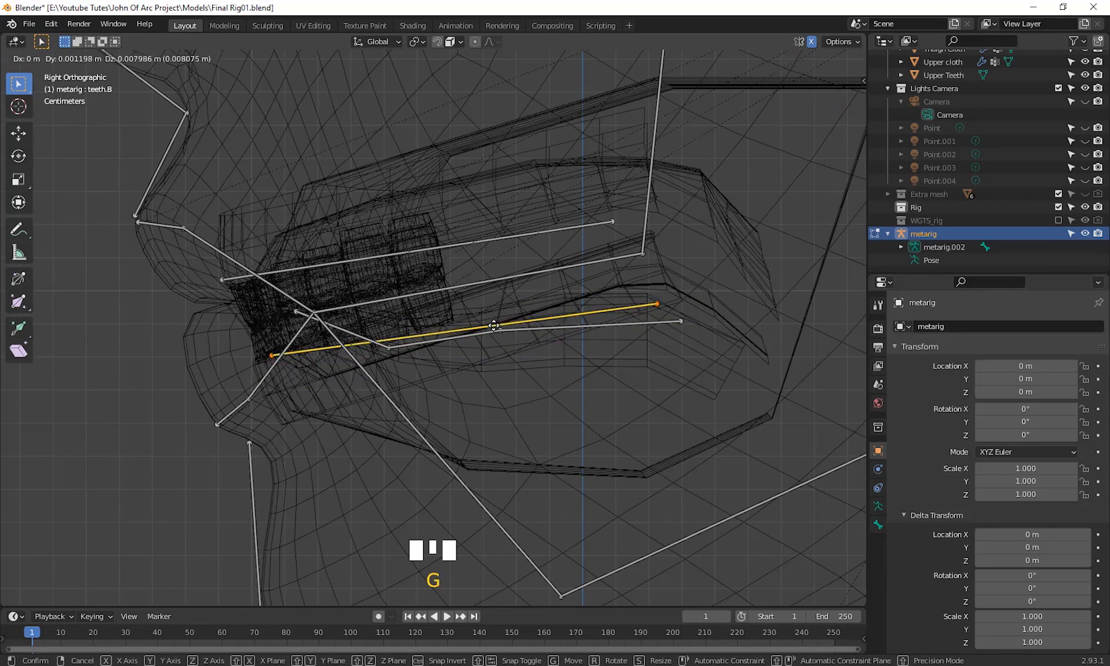
{"action": "left_click", "coordinate": [493, 312]}
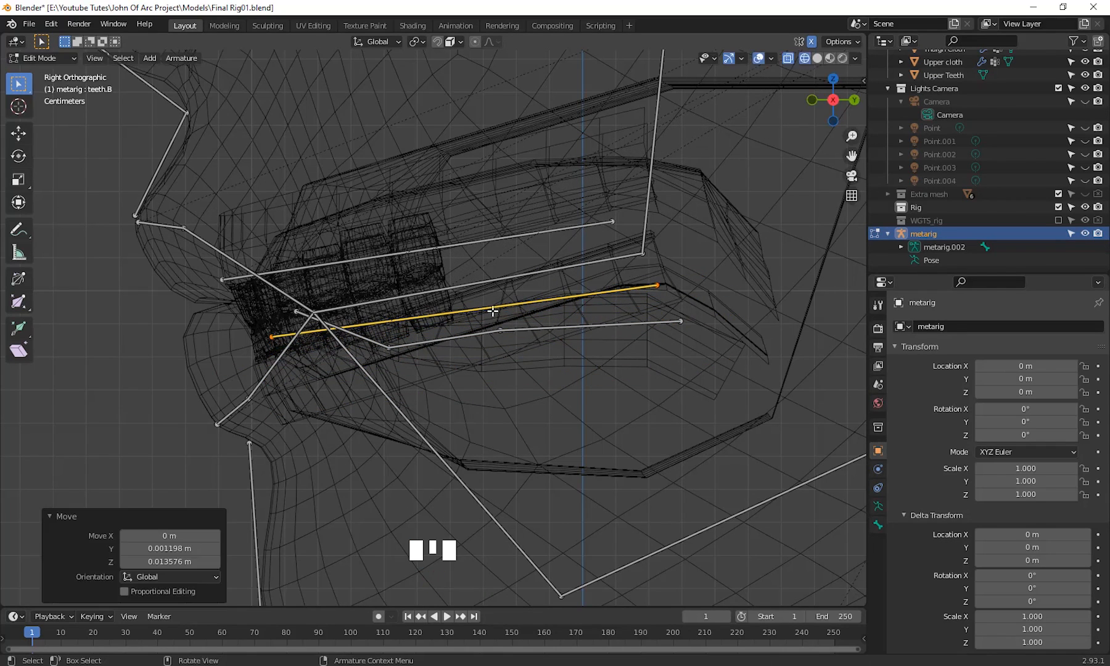
- Move the teeth.T bone about 0.009 m back along Y and 0.005 m down, onto the upper teeth
{"action": "left_click", "coordinate": [486, 243]}
{"action": "key", "text": "g"}
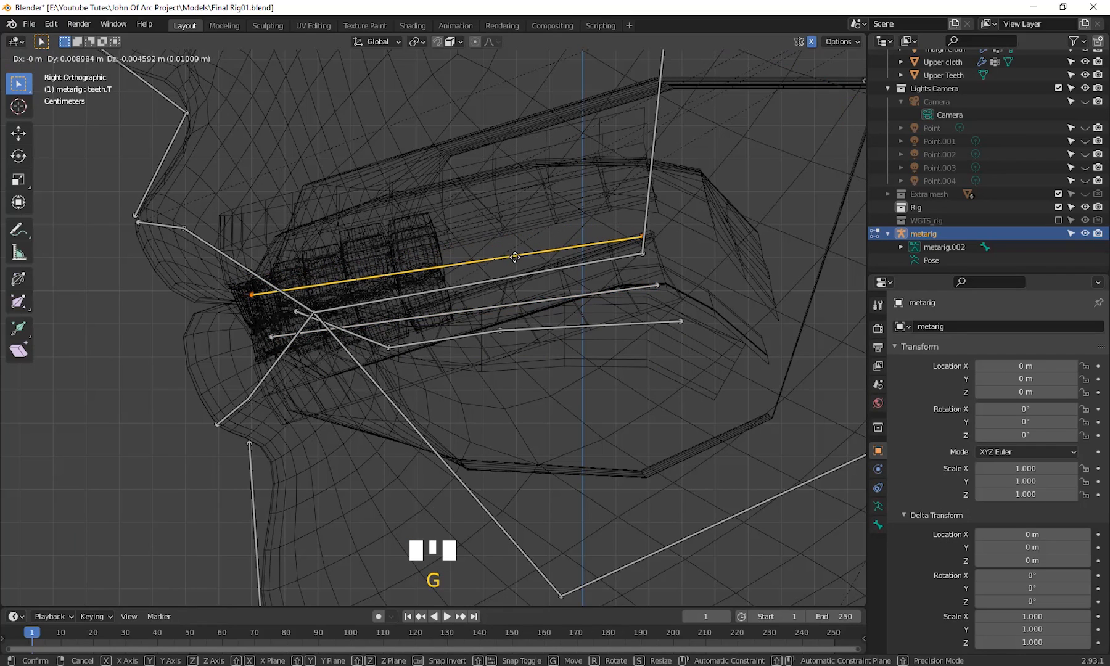
{"action": "left_click", "coordinate": [516, 258]}
{"action": "left_click", "coordinate": [384, 350]}
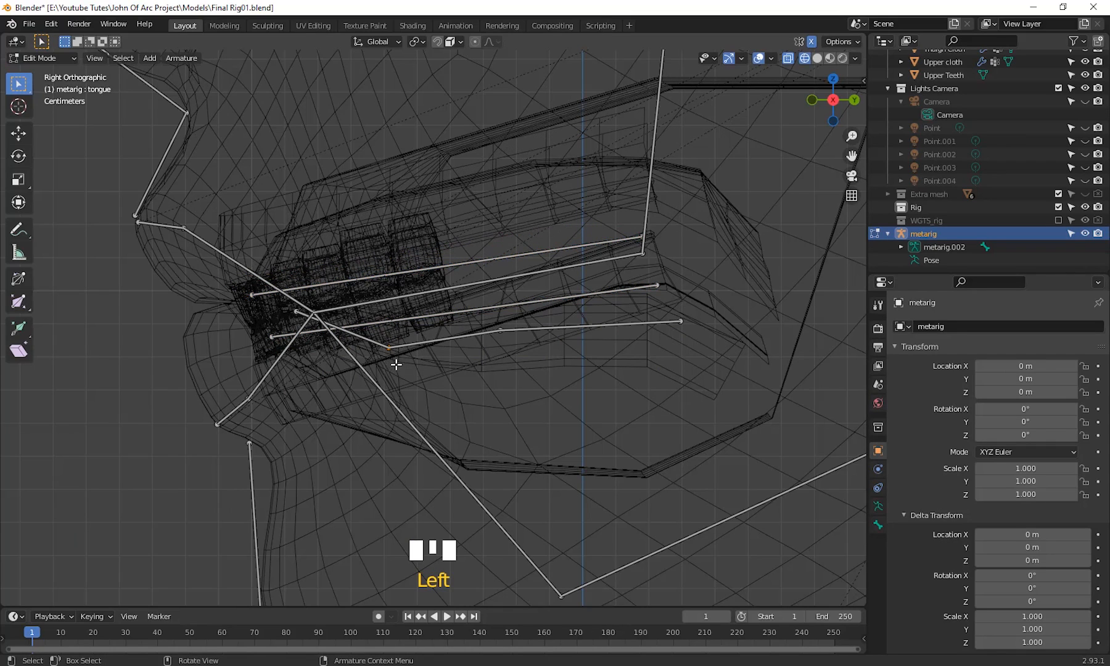
{"action": "left_click", "coordinate": [385, 348]}
{"action": "key", "text": "g"}
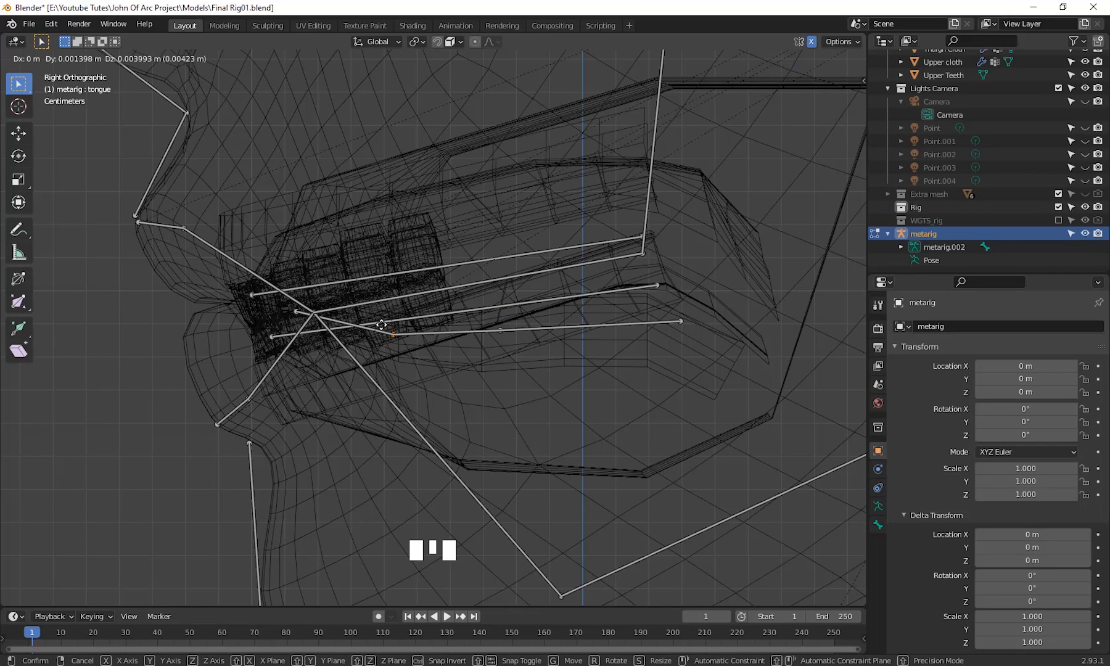
{"action": "left_click", "coordinate": [378, 338]}
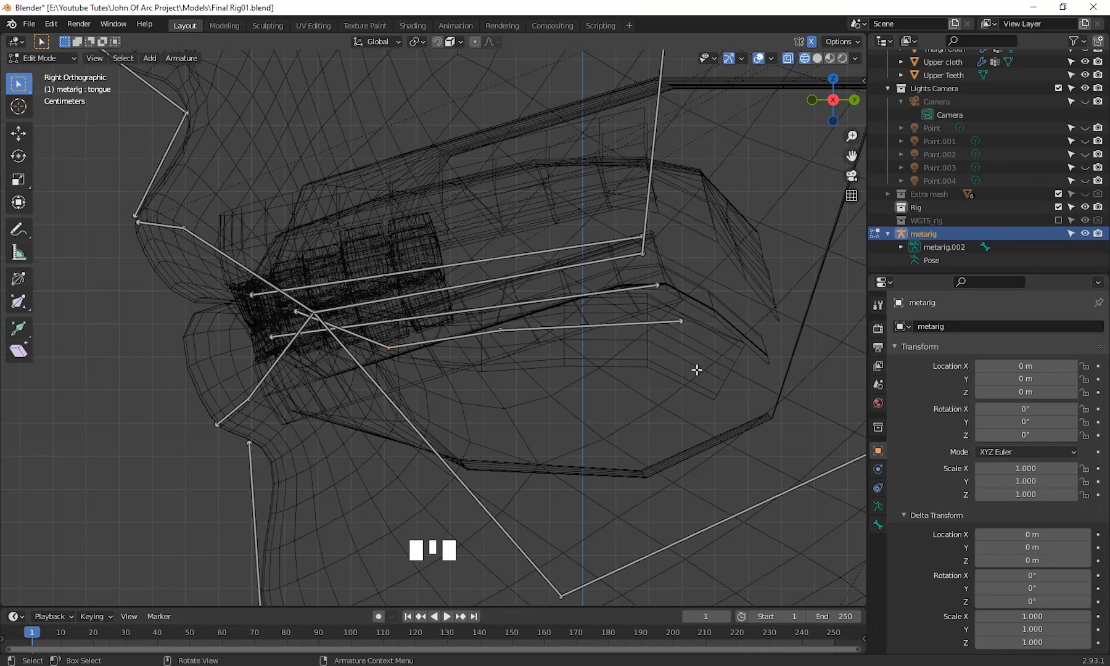
- Move the tongue chain's rear end about 0.015 m back and 0.016 m down, and its middle joint about 0.021 m back
{"action": "left_click_drag", "start_coordinate": [707, 360], "coordinate": [665, 306]}
{"action": "key", "text": "g"}
{"action": "left_click", "coordinate": [725, 369]}
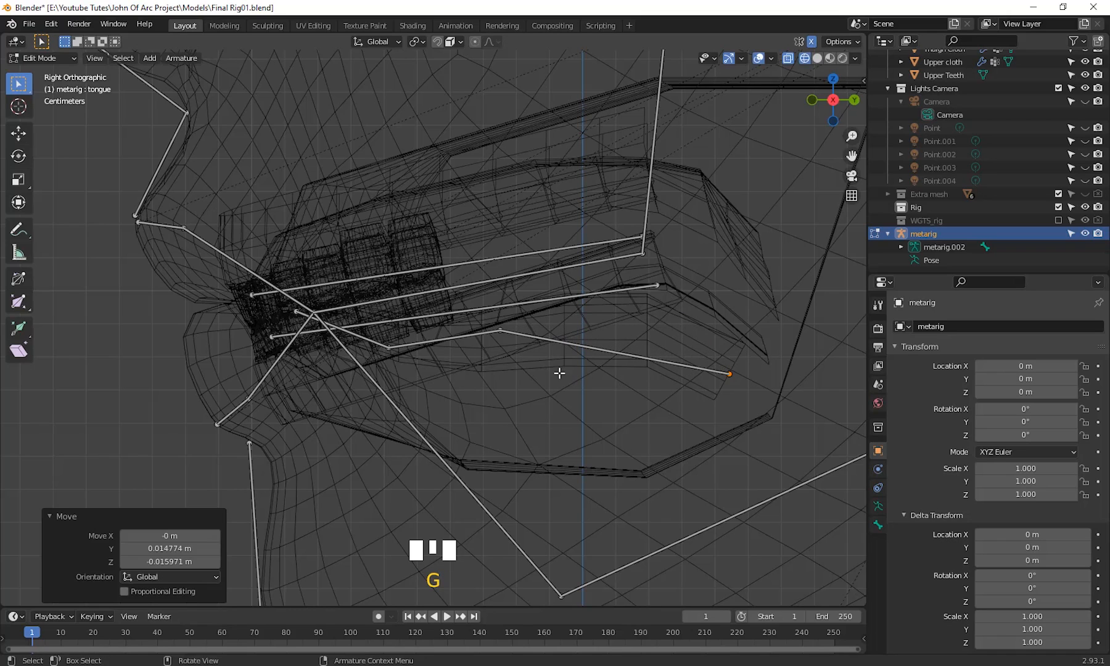
{"action": "left_click_drag", "start_coordinate": [555, 372], "coordinate": [487, 316]}
{"action": "key", "text": "g"}
{"action": "left_click", "coordinate": [563, 320]}
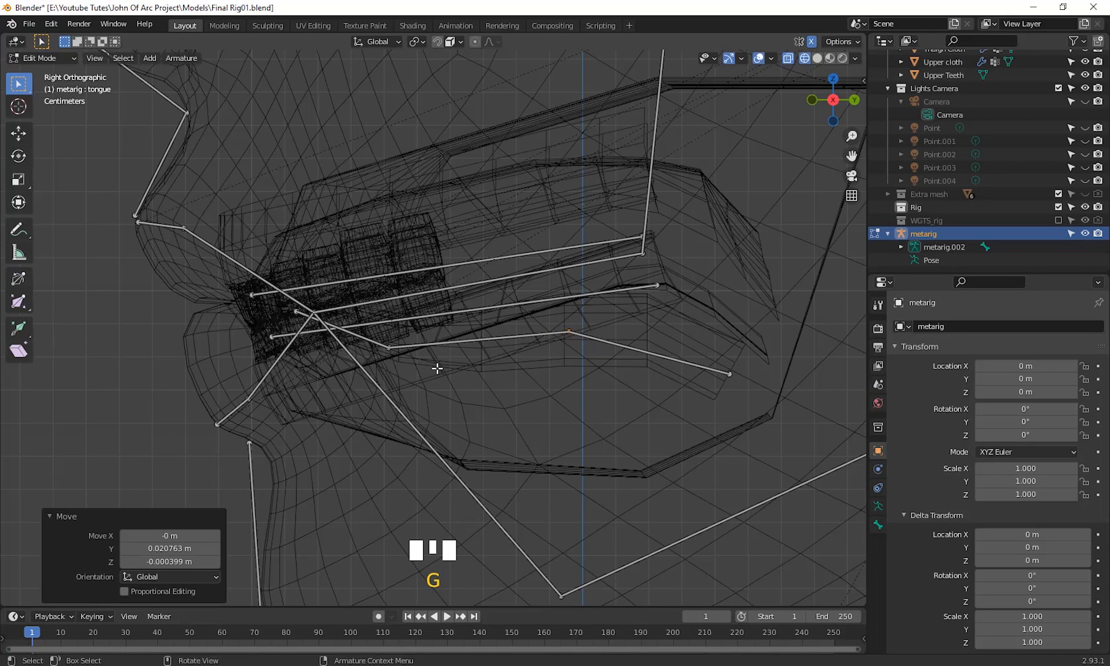
- Move the tongue chain's front joint about 0.009 m back along Y
{"action": "left_click", "coordinate": [390, 348]}
{"action": "key", "text": "g"}
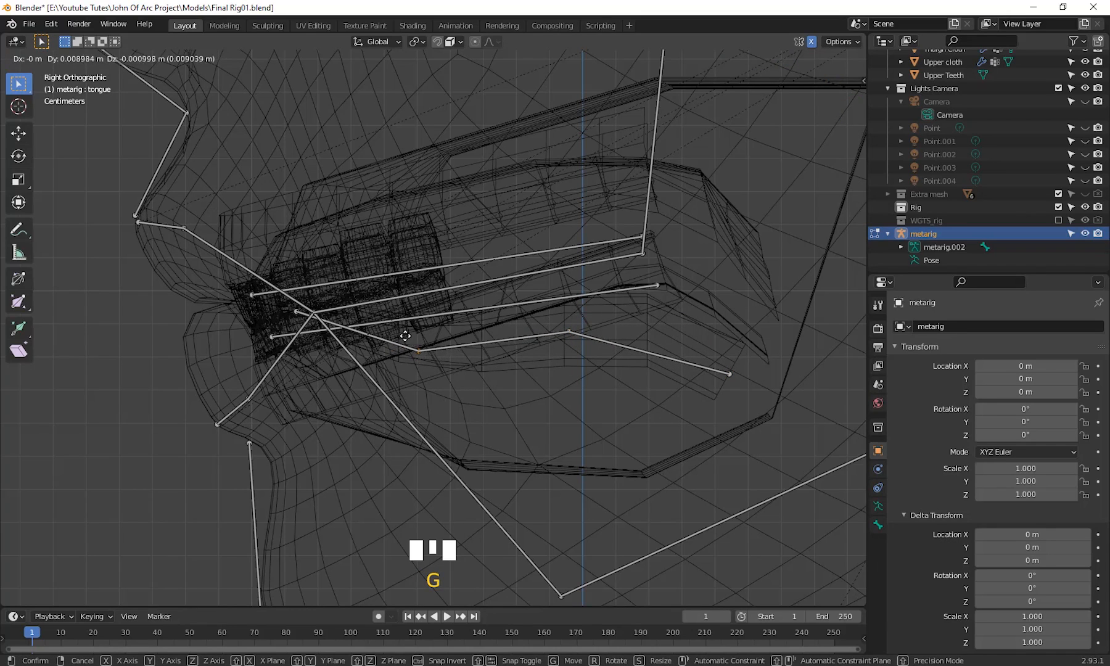
{"action": "left_click", "coordinate": [407, 337]}
- Return the metarig to Object Mode
{"action": "scroll", "coordinate": [700, 389], "scroll_direction": "down", "scroll_amount": 9}
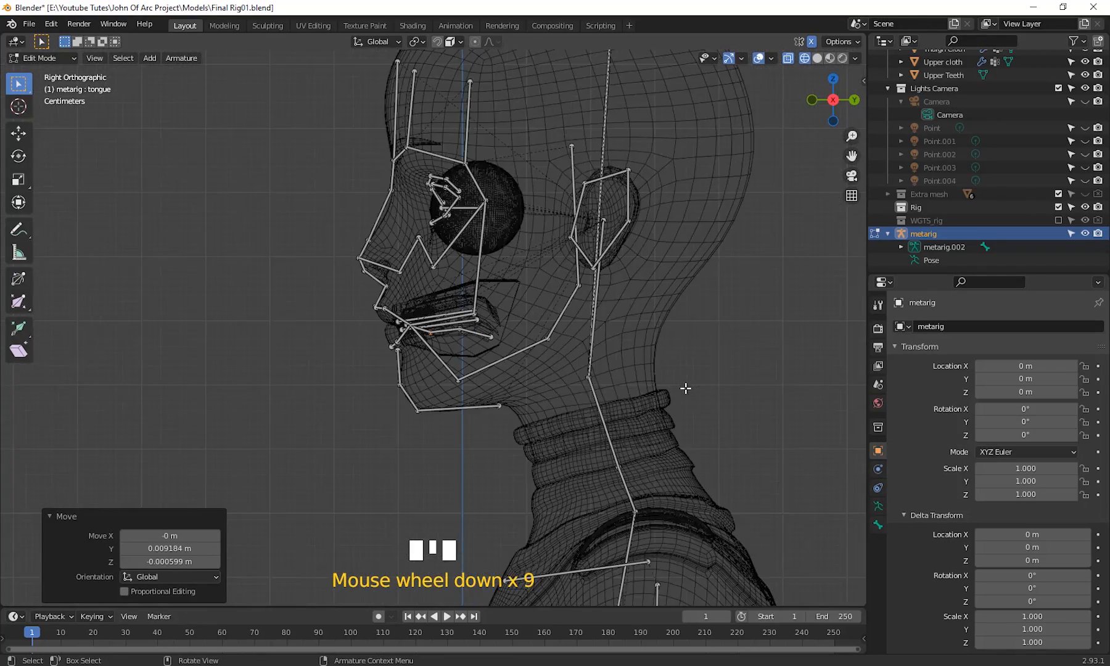
{"action": "scroll", "coordinate": [686, 388], "scroll_direction": "down", "scroll_amount": 4}
{"action": "key", "text": "Tab"}
{"action": "middle_click_drag", "start_coordinate": [565, 389], "coordinate": [652, 378]}
{"action": "scroll", "coordinate": [656, 412], "scroll_direction": "up", "scroll_amount": 3}
{"action": "scroll", "coordinate": [612, 410], "scroll_direction": "down", "scroll_amount": 4}
{"action": "scroll", "coordinate": [626, 340], "scroll_direction": "down", "scroll_amount": 3}
{"action": "middle_click_drag", "start_coordinate": [652, 377], "coordinate": [652, 381], "text": "shift"}
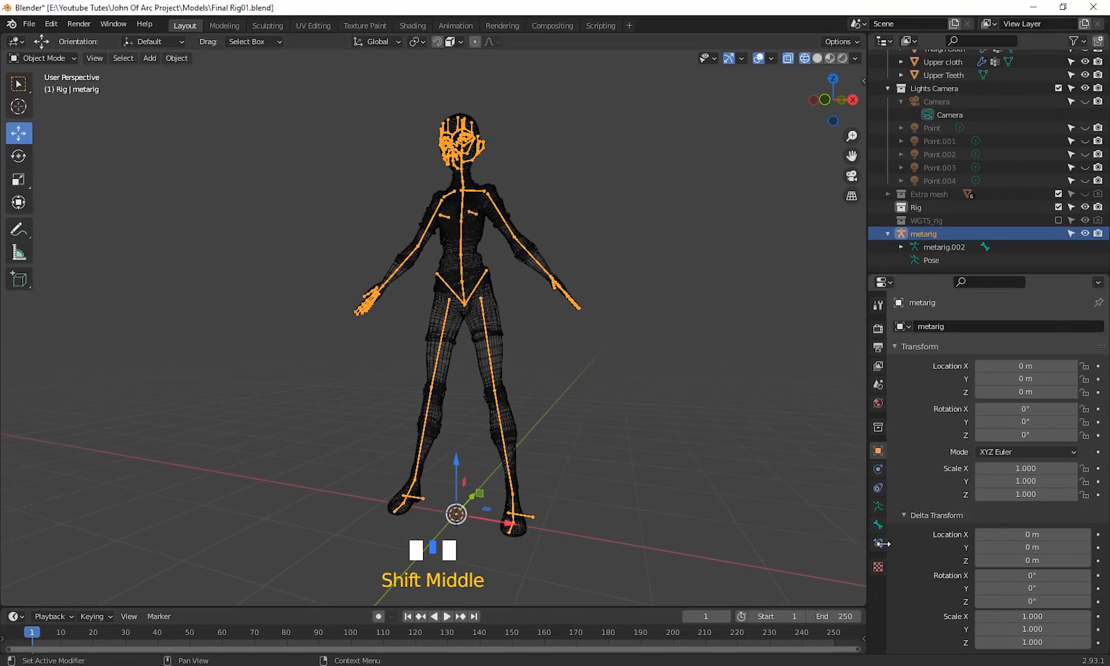
- Generate the Rigify control rig from the metarig and display the character in solid shading
{"action": "left_click", "coordinate": [878, 506]}
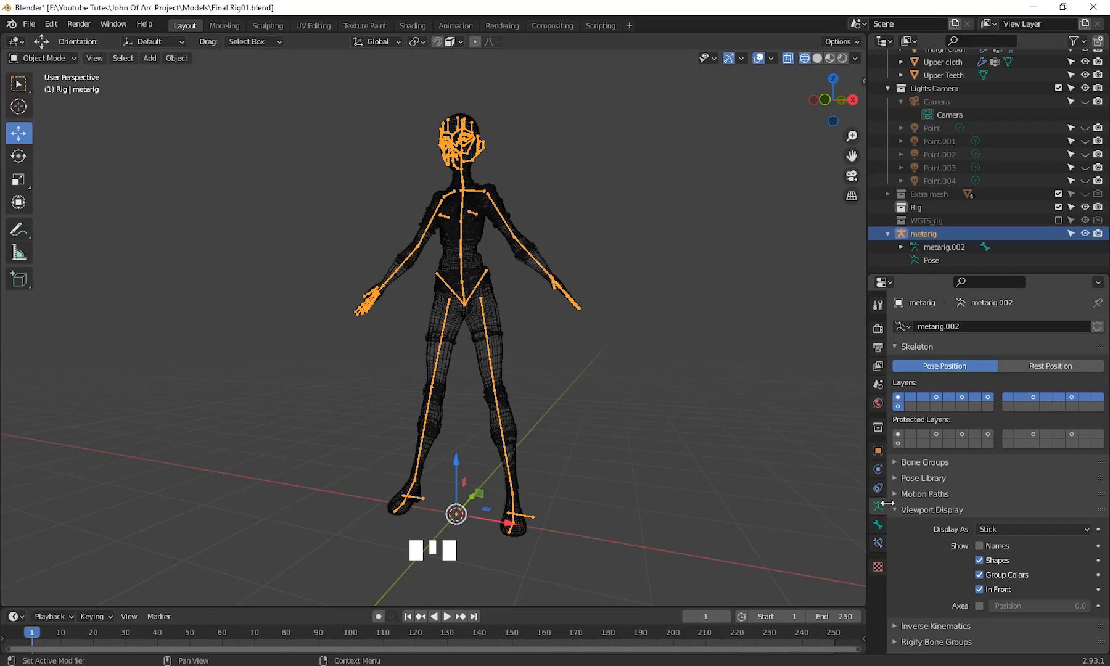
{"action": "scroll", "coordinate": [915, 544], "scroll_direction": "down", "scroll_amount": 7}
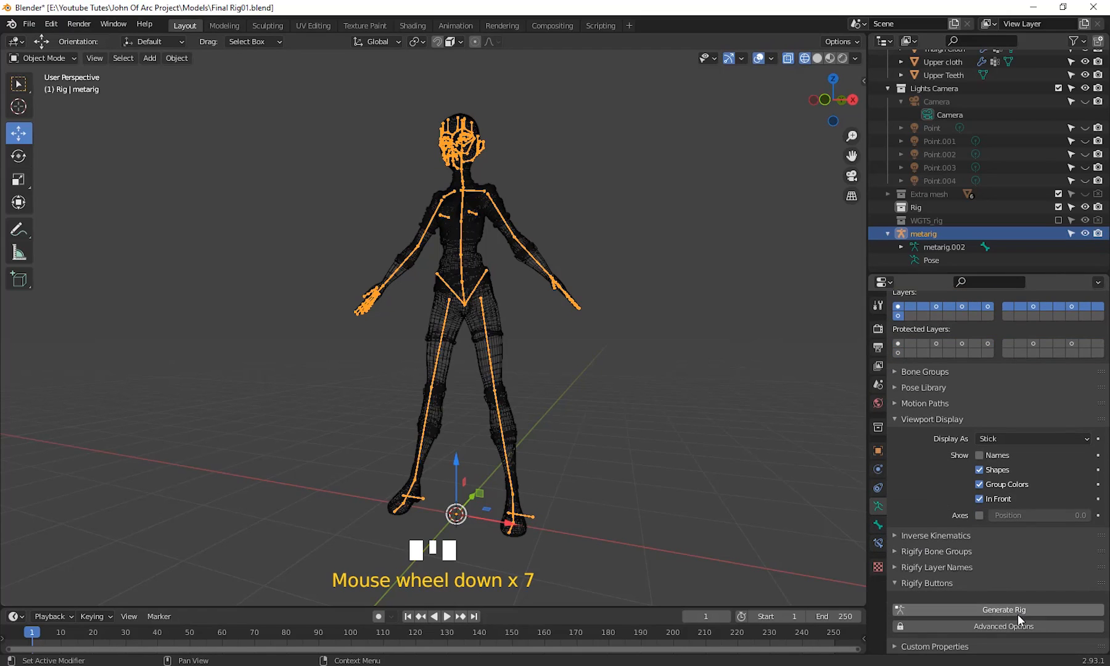
{"action": "left_click", "coordinate": [1018, 612]}
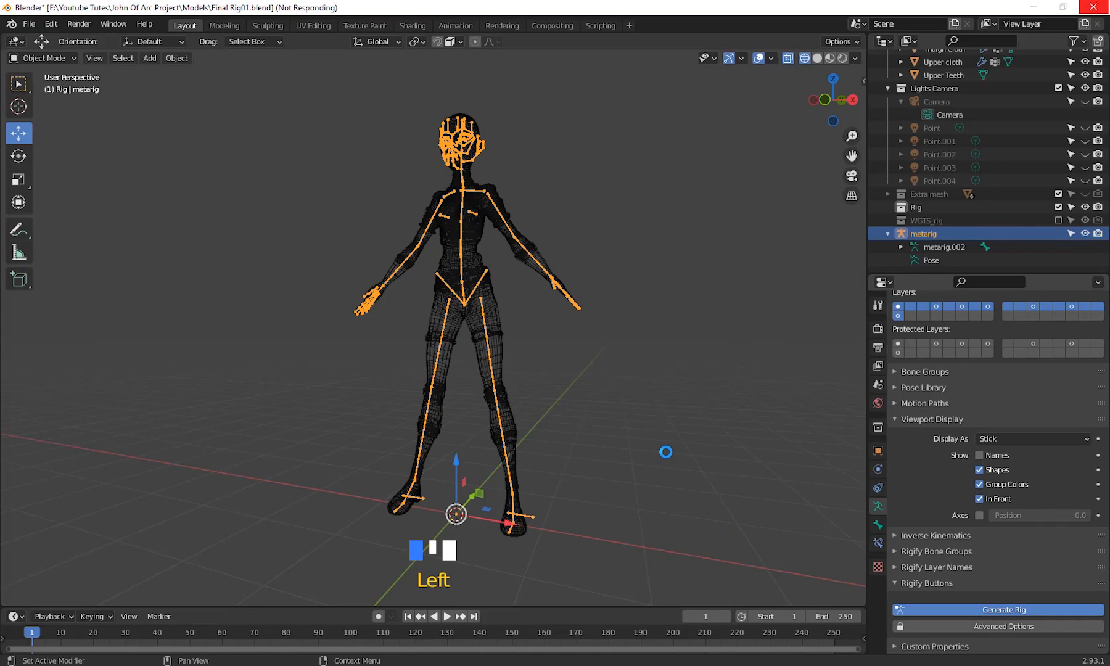
{"action": "scroll", "coordinate": [583, 315], "scroll_direction": "up", "scroll_amount": 3}
{"action": "mouse_move", "coordinate": [577, 295]}
{"action": "middle_mouse_down", "text": "shift"}
{"action": "mouse_move", "coordinate": [565, 387]}
{"action": "mouse_move", "coordinate": [538, 422]}
{"action": "mouse_move", "coordinate": [509, 404]}
{"action": "mouse_move", "coordinate": [464, 456]}
{"action": "mouse_move", "coordinate": [512, 443]}
{"action": "mouse_move", "coordinate": [570, 455]}
{"action": "mouse_move", "coordinate": [574, 362]}
{"action": "middle_mouse_up", "text": "shift"}
{"action": "scroll", "coordinate": [552, 361], "scroll_direction": "up", "scroll_amount": 5}
{"action": "key", "text": "shift+z"}
{"action": "scroll", "coordinate": [541, 407], "scroll_direction": "up", "scroll_amount": 3}
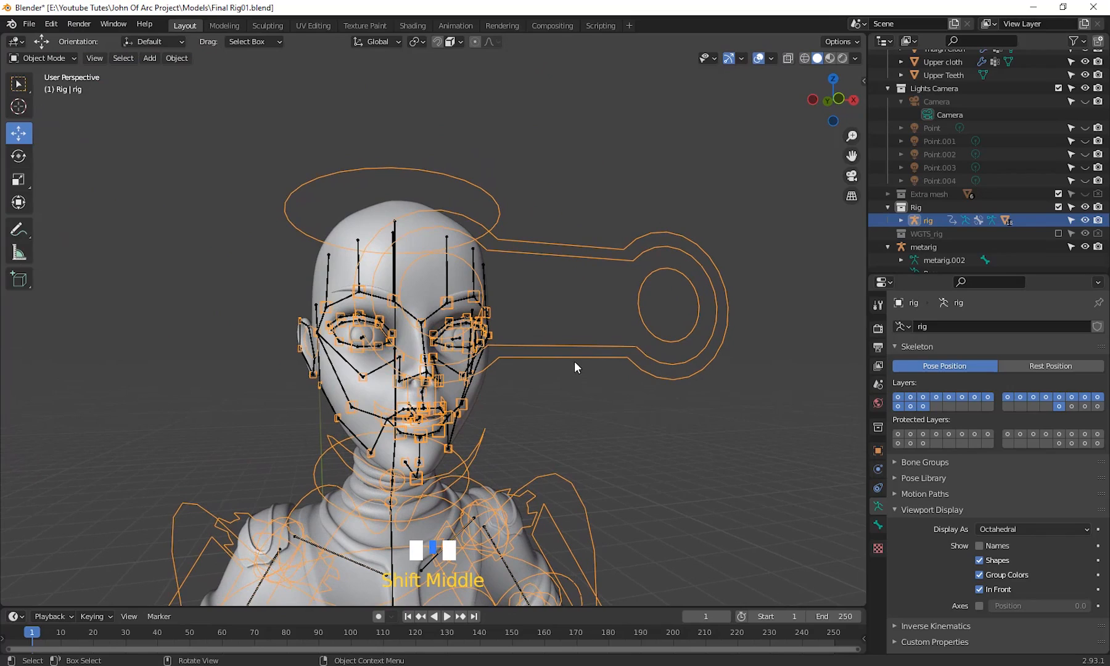
- Parent the head mesh to the generated rig using Armature Deform with automatic weights
{"action": "left_click", "coordinate": [44, 57]}
{"action": "middle_click_drag", "start_coordinate": [626, 490], "coordinate": [623, 496], "text": "shift"}
{"action": "scroll", "coordinate": [514, 414], "scroll_direction": "down", "scroll_amount": 3}
{"action": "middle_click_drag", "start_coordinate": [523, 512], "coordinate": [502, 446], "text": "shift"}
{"action": "scroll", "coordinate": [501, 446], "scroll_direction": "up", "scroll_amount": 2}
{"action": "middle_click_drag", "start_coordinate": [560, 423], "coordinate": [567, 534], "text": "shift"}
{"action": "scroll", "coordinate": [539, 492], "scroll_direction": "up", "scroll_amount": 2}
{"action": "middle_click_drag", "start_coordinate": [573, 510], "coordinate": [537, 497]}
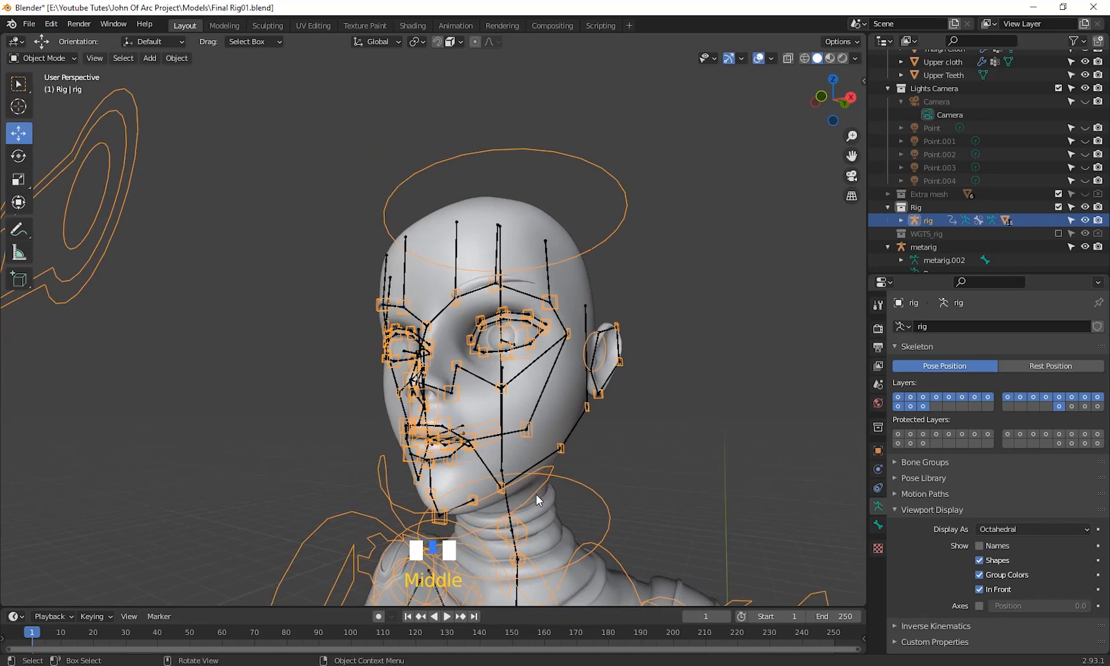
{"action": "middle_click_drag", "start_coordinate": [592, 337], "coordinate": [579, 351], "text": "shift"}
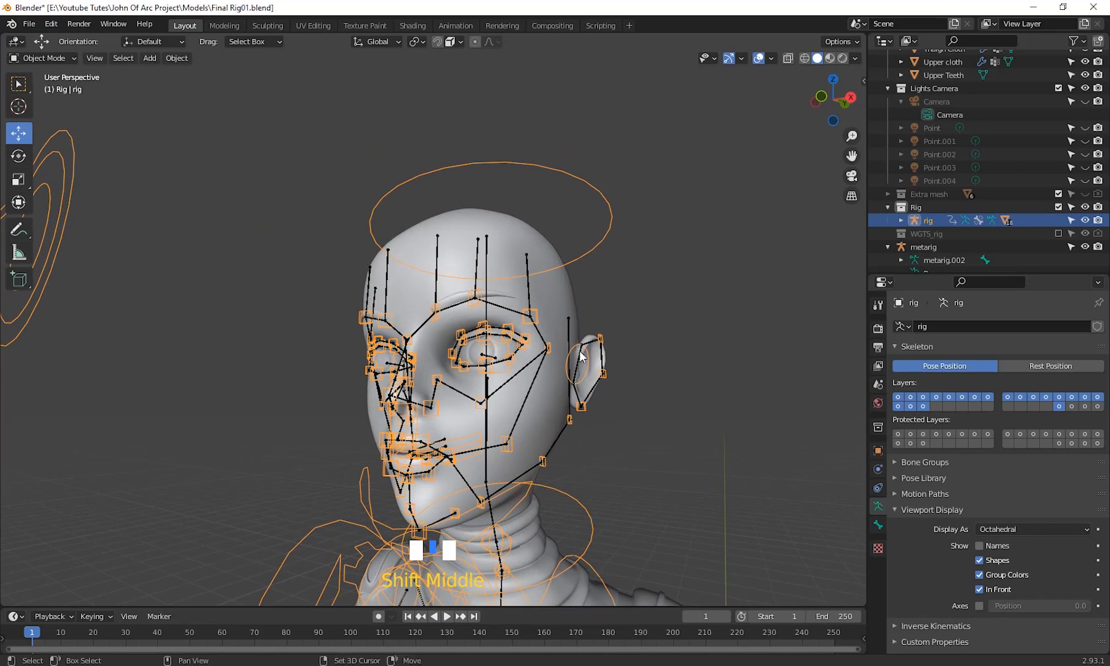
{"action": "left_click", "coordinate": [550, 284]}
{"action": "left_click", "coordinate": [598, 236], "text": "shift"}
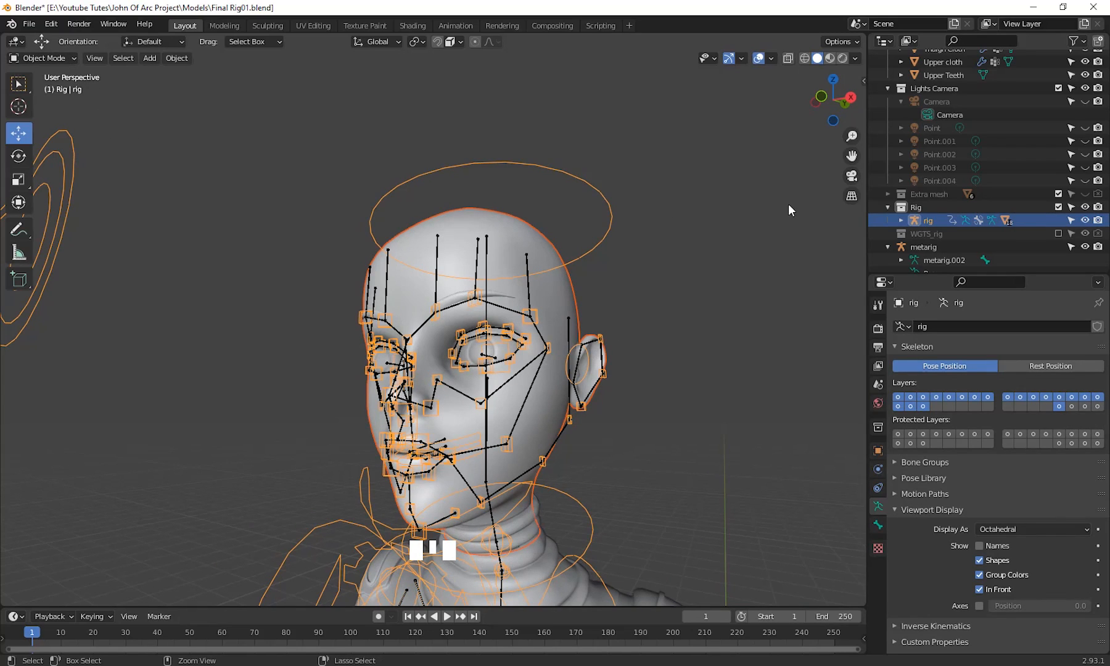
{"action": "key", "text": "ctrl+p"}
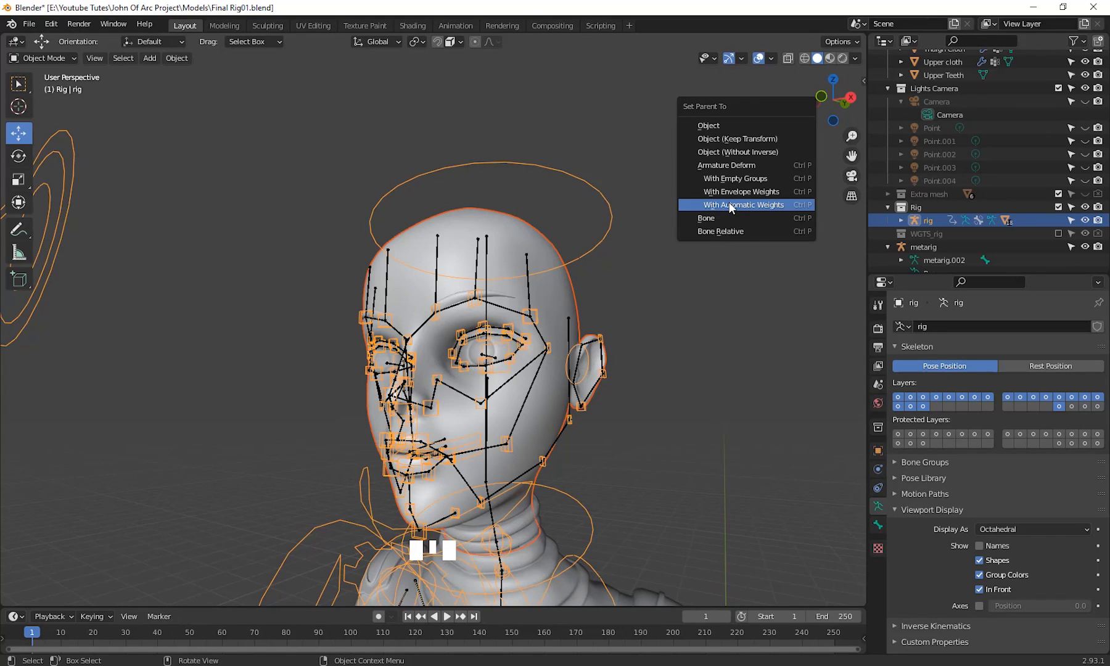
{"action": "key", "text": "Return"}
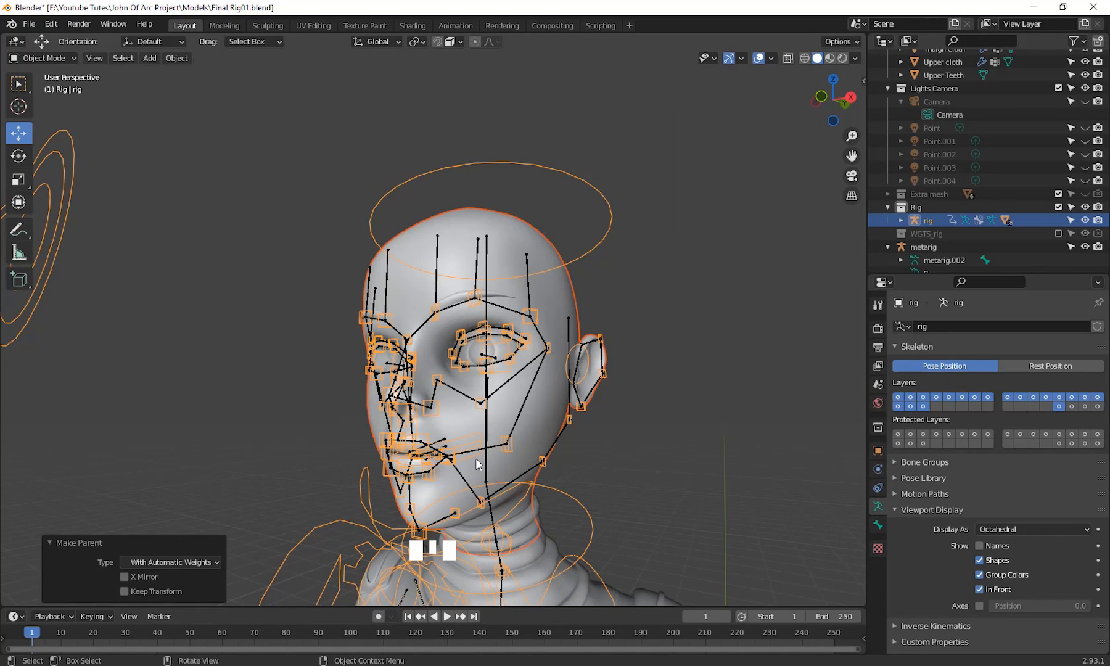
- Deselect everything and hide the metarig in the scene
{"action": "middle_click_drag", "start_coordinate": [477, 460], "coordinate": [487, 483]}
{"action": "scroll", "coordinate": [529, 429], "scroll_direction": "down", "scroll_amount": 2}
{"action": "middle_click_drag", "start_coordinate": [530, 429], "coordinate": [638, 426], "text": "shift"}
{"action": "left_click", "coordinate": [625, 398]}
{"action": "left_click", "coordinate": [1085, 247]}
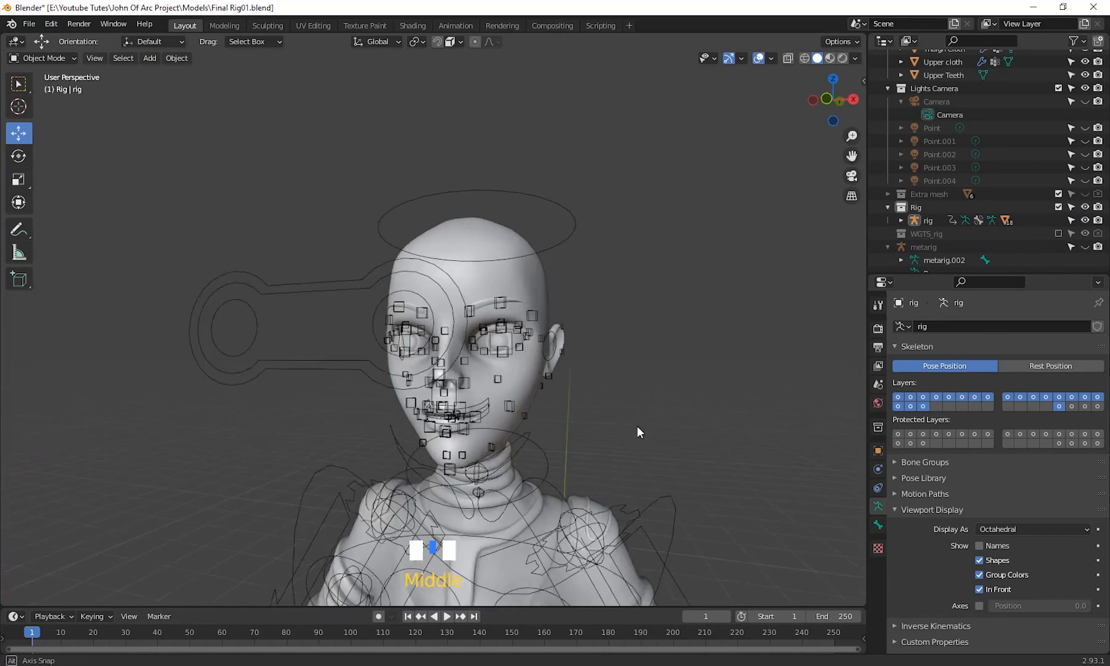
- Select the generated rig and switch it to Pose Mode
{"action": "scroll", "coordinate": [568, 426], "scroll_direction": "up", "scroll_amount": 2}
{"action": "middle_click_drag", "start_coordinate": [567, 426], "coordinate": [574, 385], "text": "shift"}
{"action": "left_click_drag", "start_coordinate": [180, 246], "coordinate": [240, 368]}
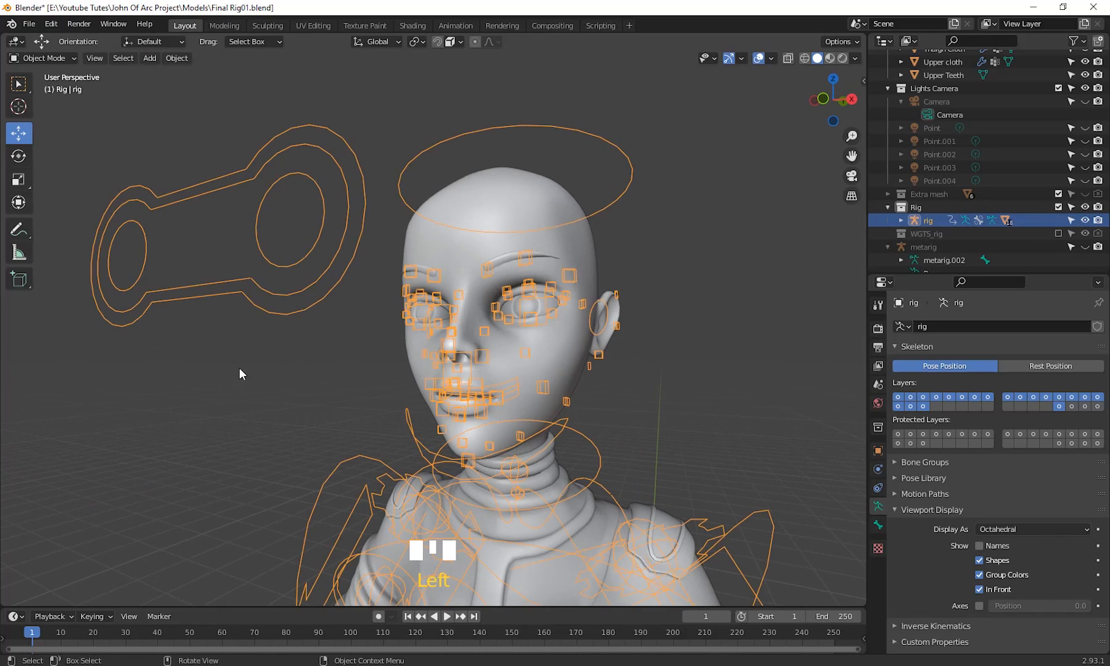
{"action": "left_click", "coordinate": [59, 58]}
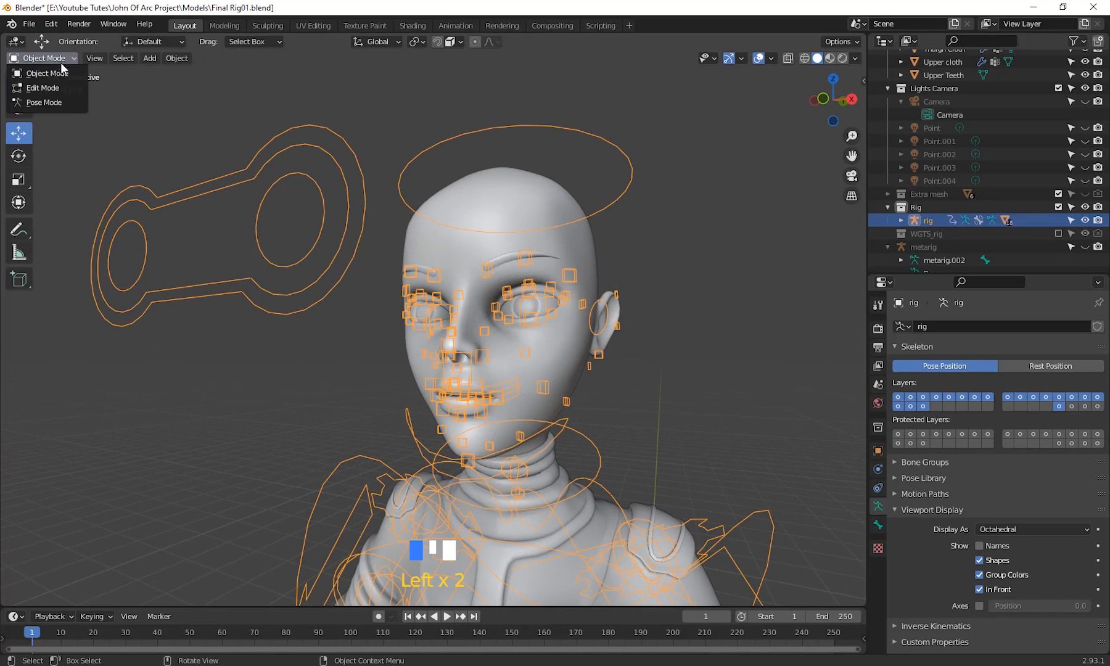
{"action": "left_click", "coordinate": [51, 102]}
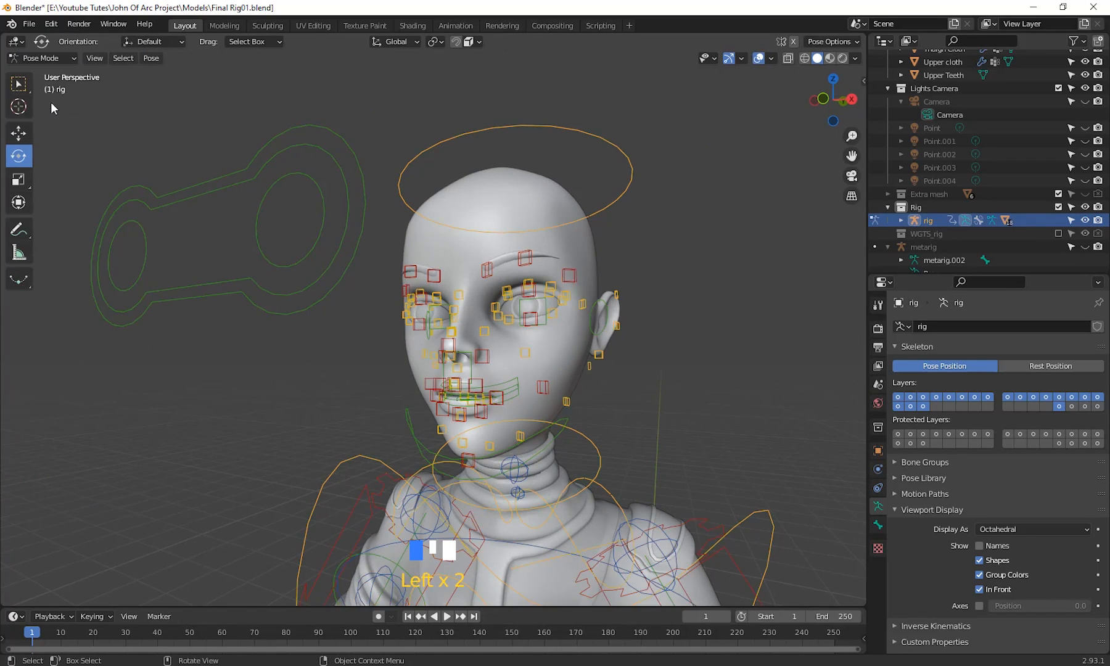
- Test the eyeball tracking by moving the eyes control in front of the face
{"action": "left_click", "coordinate": [223, 290]}
{"action": "key", "text": "g"}
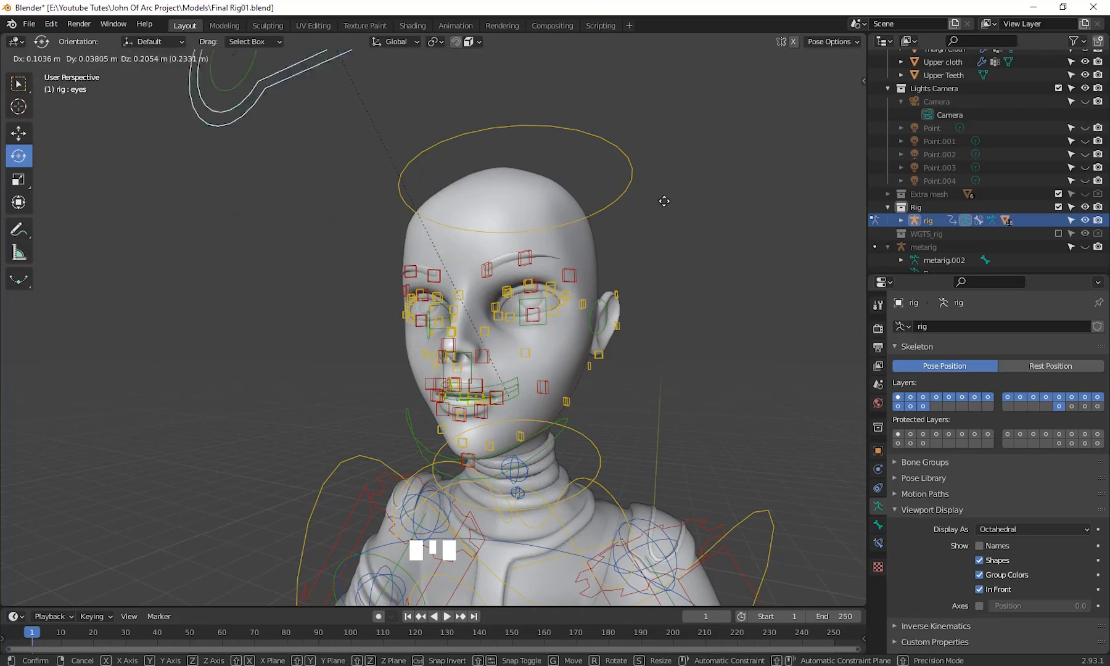
{"action": "right_click", "coordinate": [586, 425]}
{"action": "scroll", "coordinate": [585, 426], "scroll_direction": "down", "scroll_amount": 1}
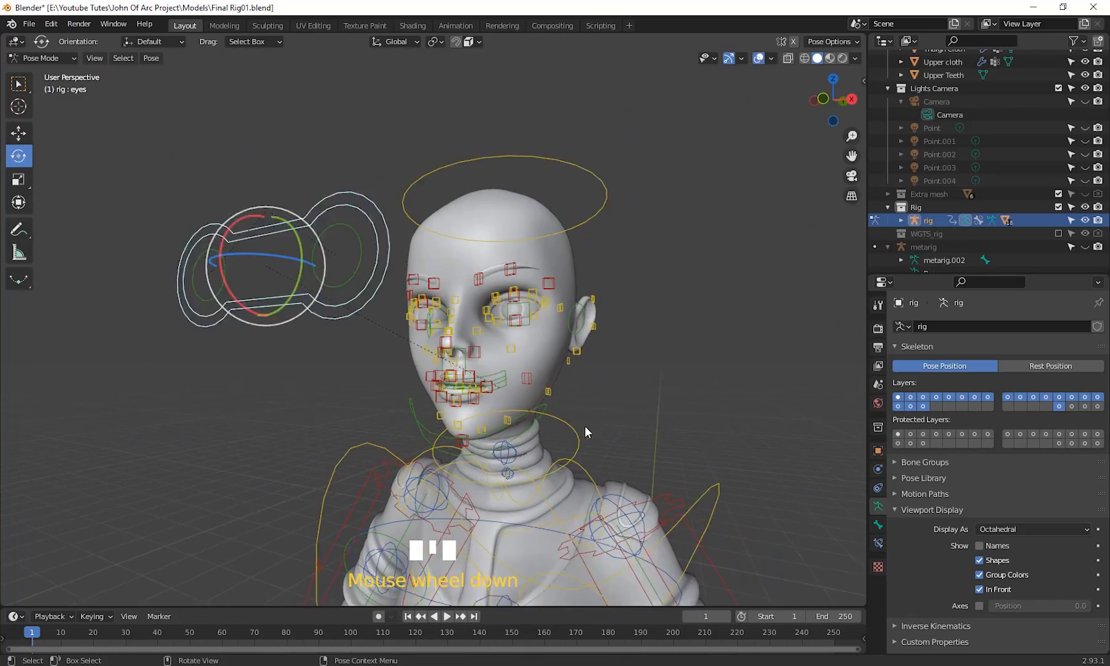
{"action": "middle_click_drag", "start_coordinate": [585, 426], "coordinate": [484, 435]}
{"action": "scroll", "coordinate": [515, 427], "scroll_direction": "up", "scroll_amount": 3}
{"action": "scroll", "coordinate": [552, 435], "scroll_direction": "down", "scroll_amount": 1}
{"action": "scroll", "coordinate": [549, 431], "scroll_direction": "down", "scroll_amount": 2}
{"action": "middle_click_drag", "start_coordinate": [484, 434], "coordinate": [595, 432], "text": "shift"}
{"action": "middle_click_drag", "start_coordinate": [595, 432], "coordinate": [682, 466], "text": "shift"}
{"action": "key", "text": "g"}
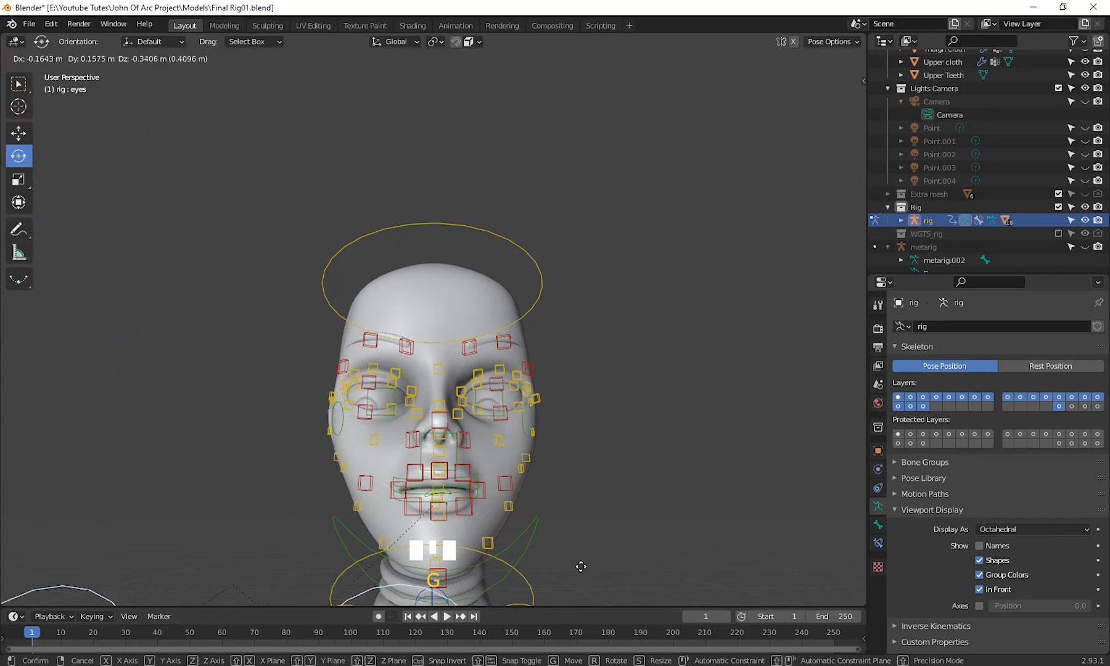
{"action": "right_click", "coordinate": [442, 57]}
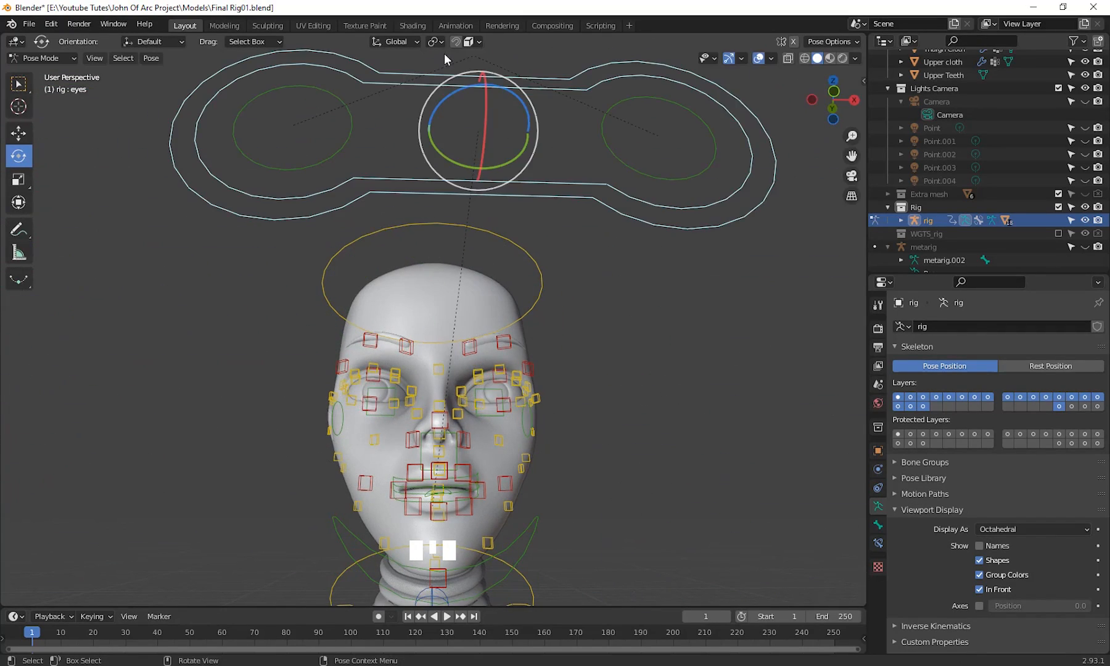
- Pull the middle upper lid control lid.T.L.002 down about 0.05 m to close the left eye
{"action": "middle_click_drag", "start_coordinate": [565, 381], "coordinate": [538, 397]}
{"action": "scroll", "coordinate": [538, 397], "scroll_direction": "up", "scroll_amount": 3}
{"action": "middle_click_drag", "start_coordinate": [520, 351], "coordinate": [504, 329], "text": "shift"}
{"action": "scroll", "coordinate": [562, 360], "scroll_direction": "up", "scroll_amount": 6}
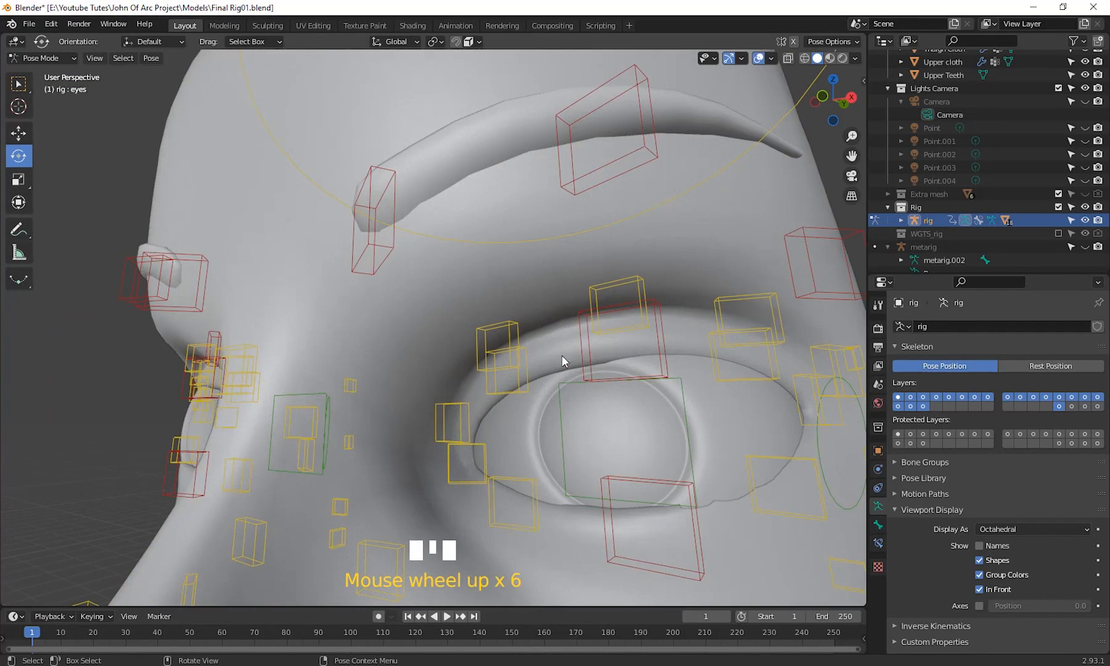
{"action": "left_click", "coordinate": [661, 369]}
{"action": "middle_click_drag", "start_coordinate": [661, 370], "coordinate": [585, 322]}
{"action": "key", "text": "g"}
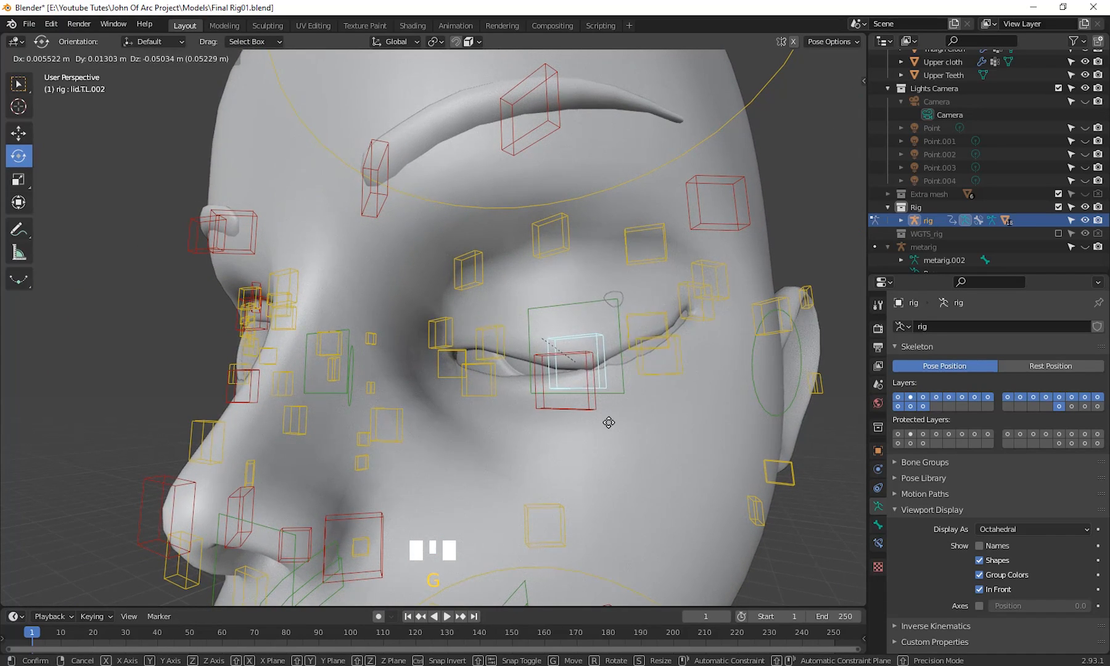
{"action": "left_click", "coordinate": [605, 422]}
- Lower the left upper lid controls lid.T.L.003 and lid.T.L.001 to meet the lower eyelid
{"action": "left_click", "coordinate": [495, 400]}
{"action": "key", "text": "g"}
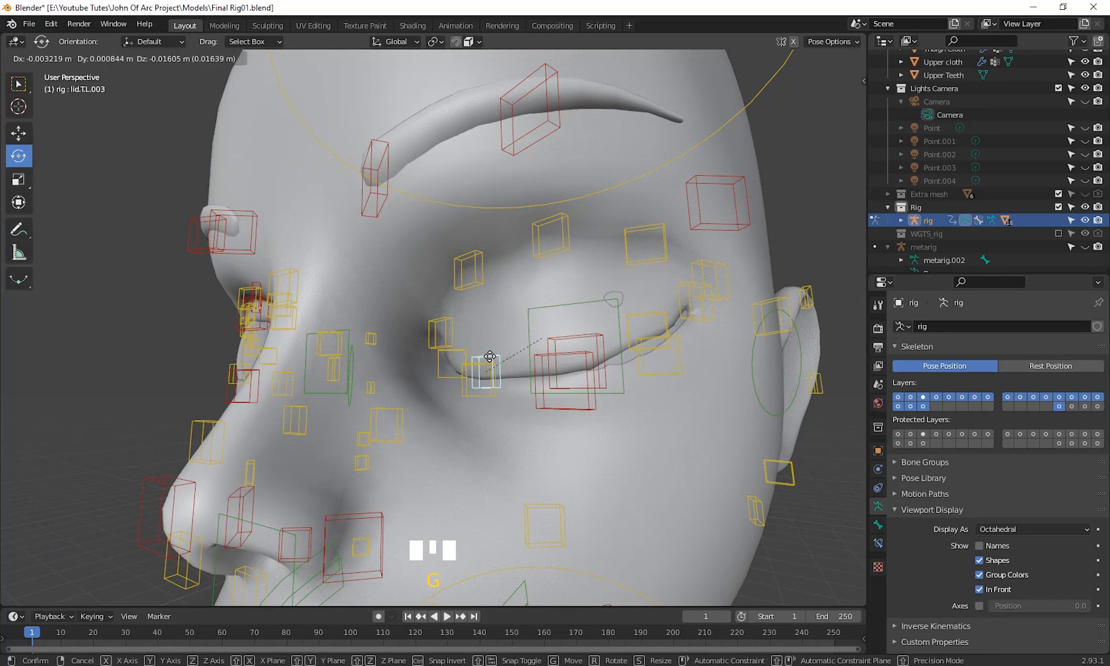
{"action": "left_click", "coordinate": [493, 360]}
{"action": "left_click", "coordinate": [661, 317]}
{"action": "key", "text": "g"}
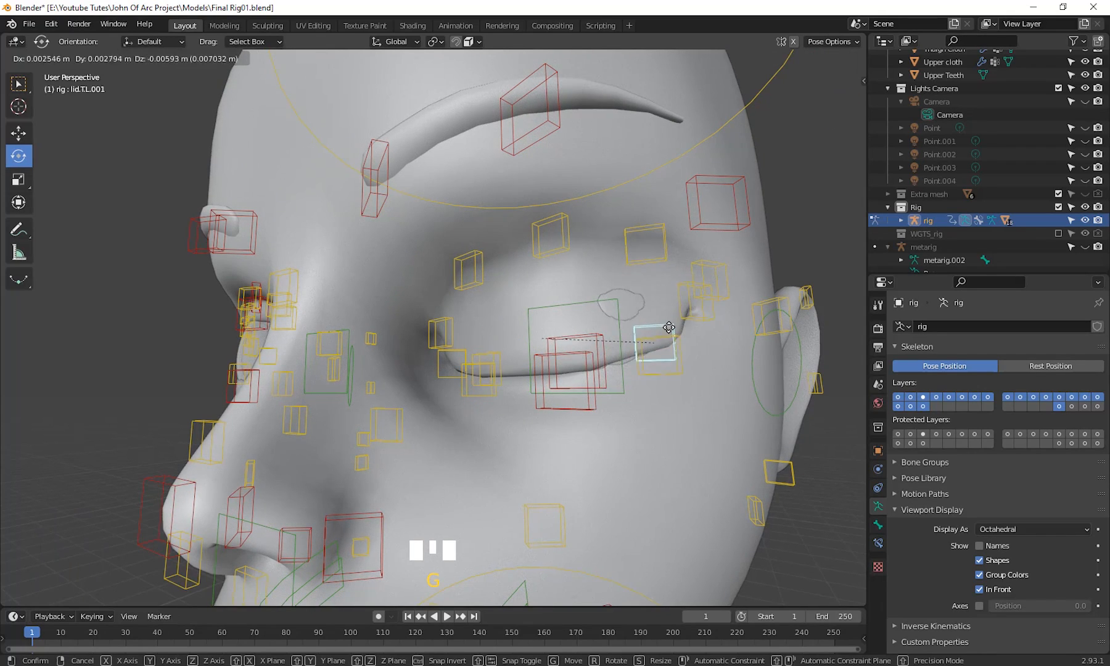
{"action": "left_click", "coordinate": [648, 327]}
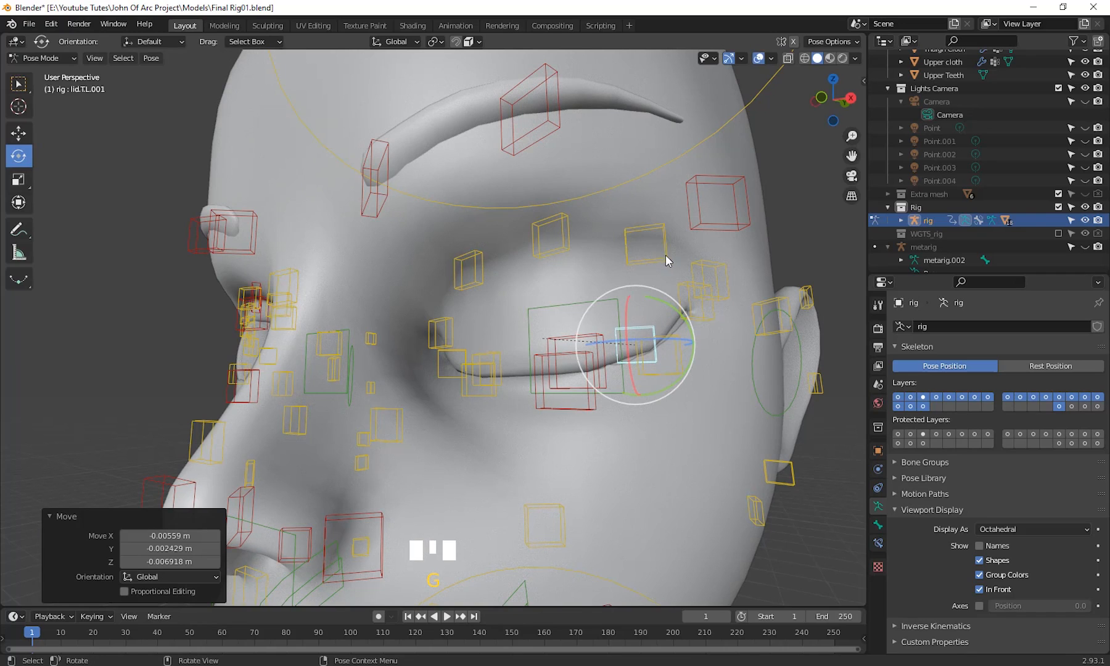
- Adjust the left eye's outer corner control lid.T.L and lower lid control lid.B.L.003 to tidy the closed lid
{"action": "left_click", "coordinate": [666, 254]}
{"action": "left_click", "coordinate": [679, 305]}
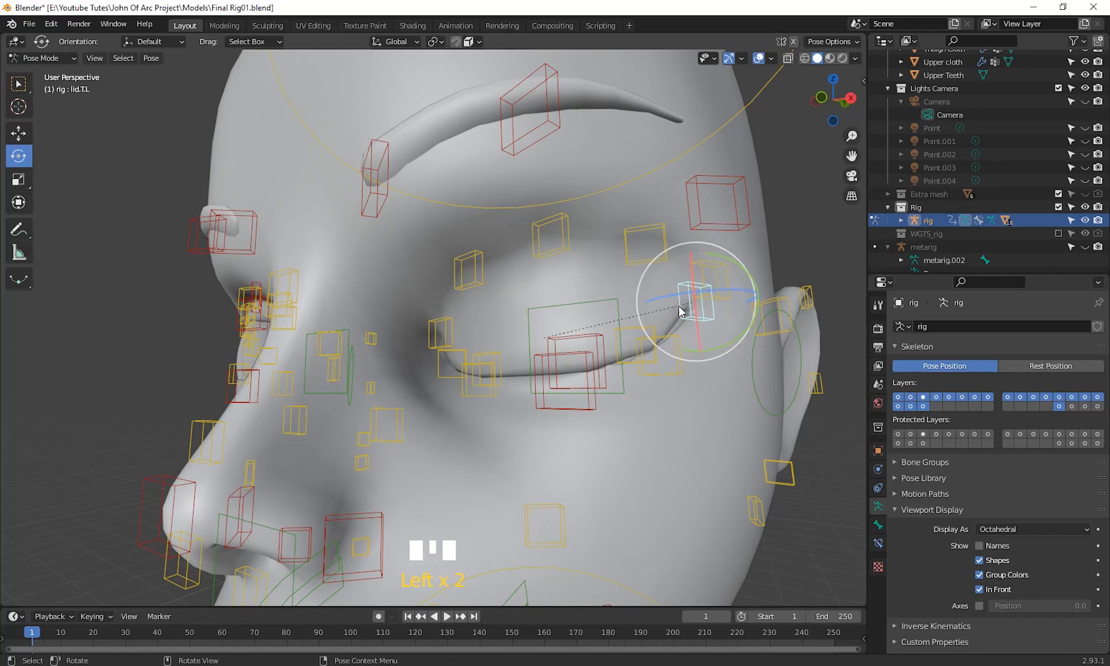
{"action": "key", "text": "g"}
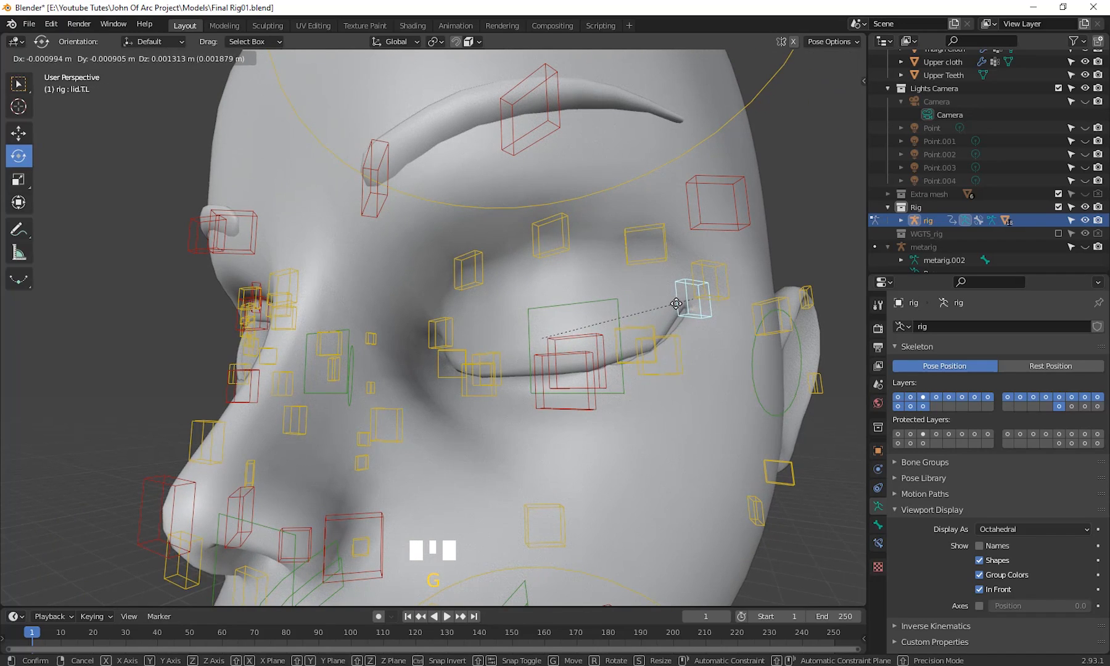
{"action": "left_click", "coordinate": [676, 303]}
{"action": "left_click", "coordinate": [678, 370]}
{"action": "key", "text": "g"}
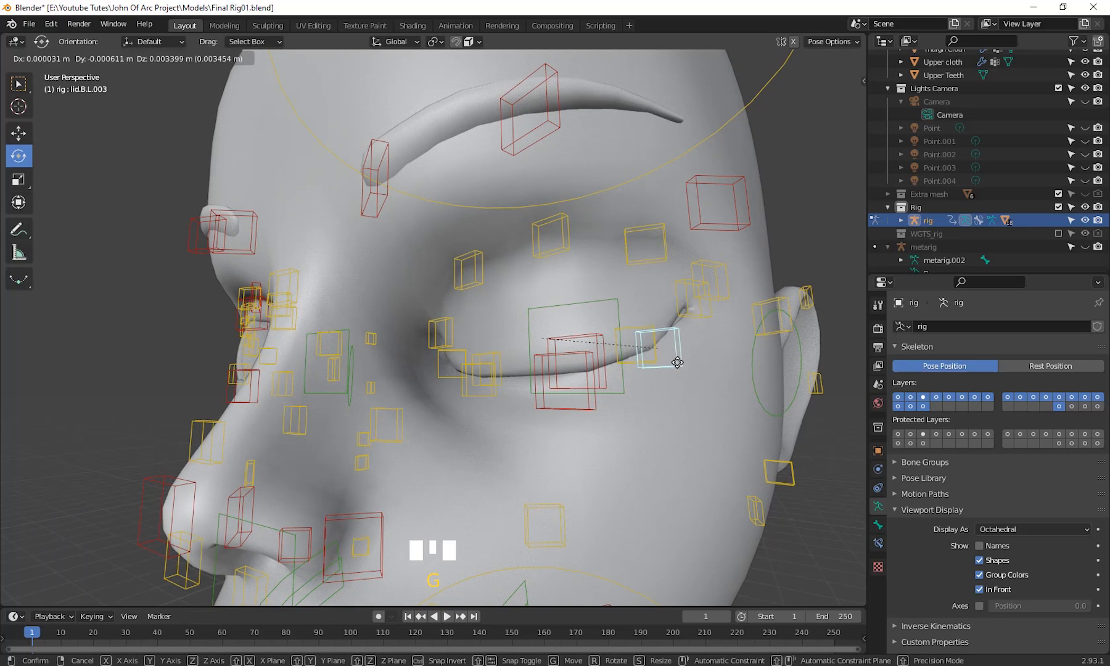
{"action": "left_click", "coordinate": [675, 363]}
- Select all controls around the left eye and clear their location
{"action": "scroll", "coordinate": [580, 373], "scroll_direction": "down", "scroll_amount": 3}
{"action": "middle_click_drag", "start_coordinate": [581, 373], "coordinate": [513, 387]}
{"action": "scroll", "coordinate": [518, 383], "scroll_direction": "up", "scroll_amount": 3}
{"action": "left_click_drag", "start_coordinate": [389, 269], "coordinate": [625, 387]}
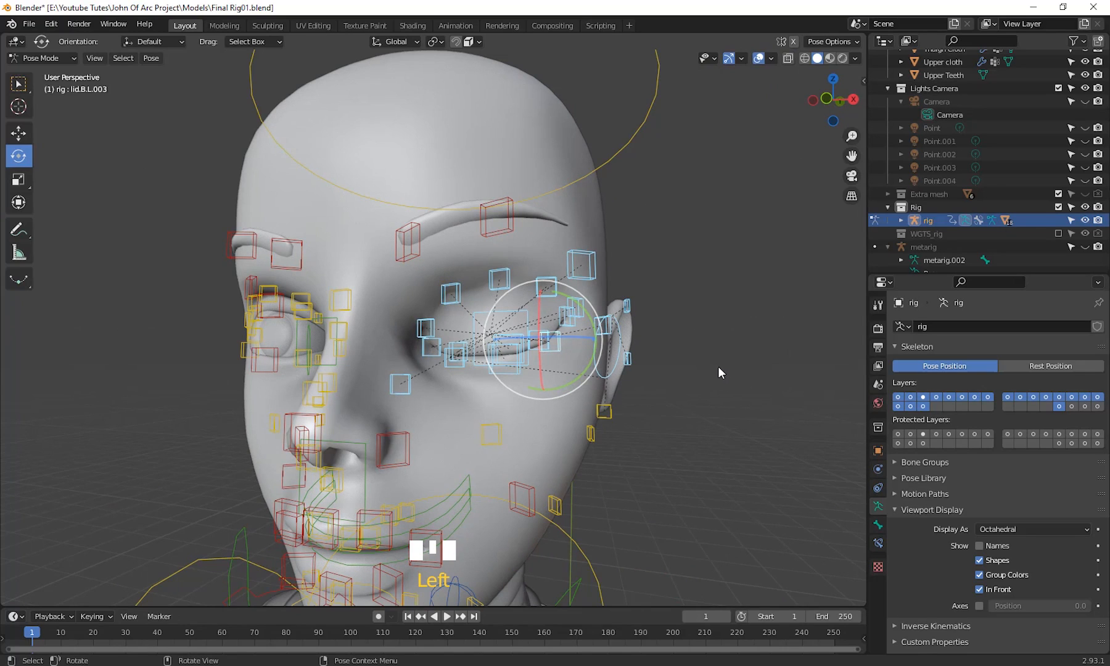
{"action": "key", "text": "alt+g"}
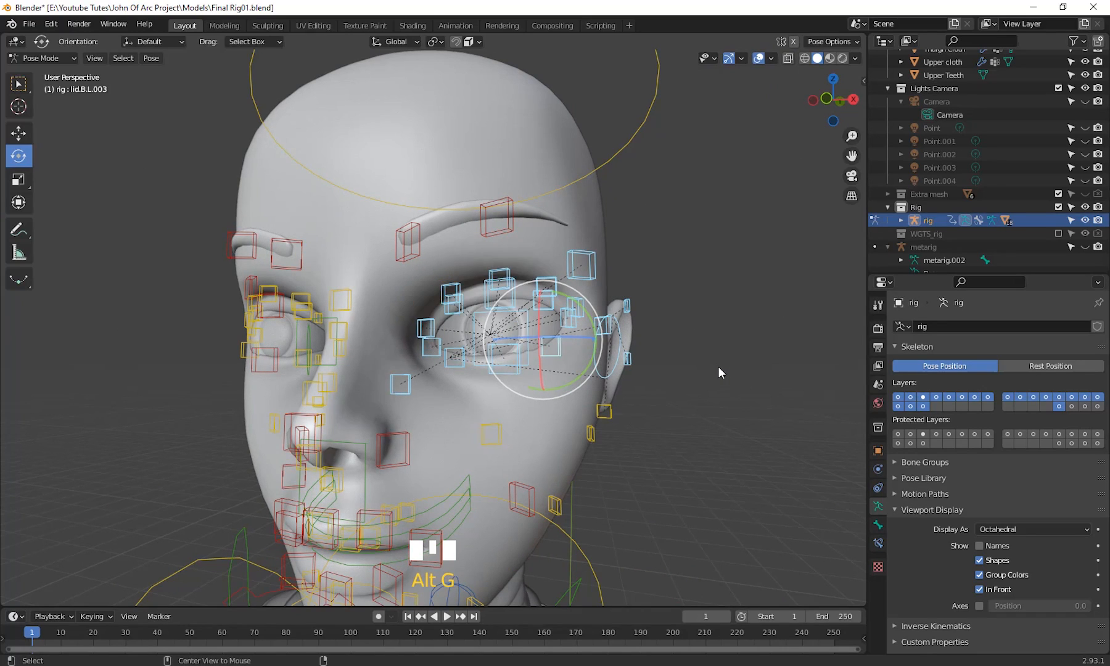
- Look through the Clear Transform options available for the selected pose bones
{"action": "scroll", "coordinate": [562, 269], "scroll_direction": "down", "scroll_amount": 4}
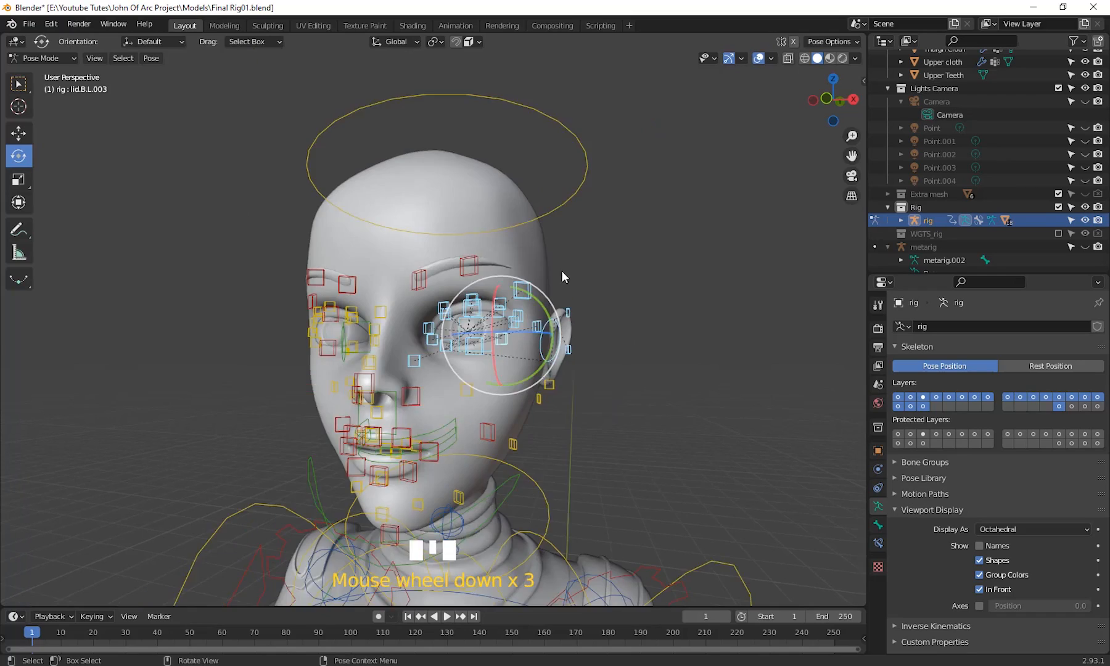
{"action": "middle_click_drag", "start_coordinate": [481, 472], "coordinate": [578, 414], "text": "shift"}
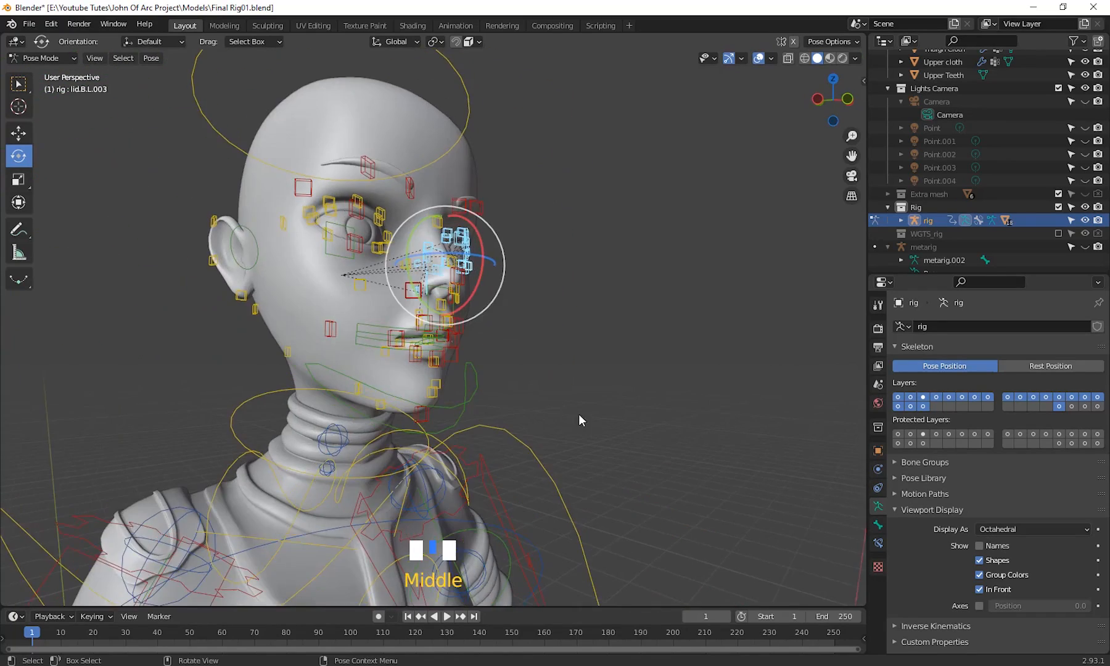
{"action": "scroll", "coordinate": [440, 445], "scroll_direction": "up", "scroll_amount": 3}
{"action": "middle_click_drag", "start_coordinate": [441, 444], "coordinate": [469, 460], "text": "shift"}
{"action": "left_click", "coordinate": [152, 59]}
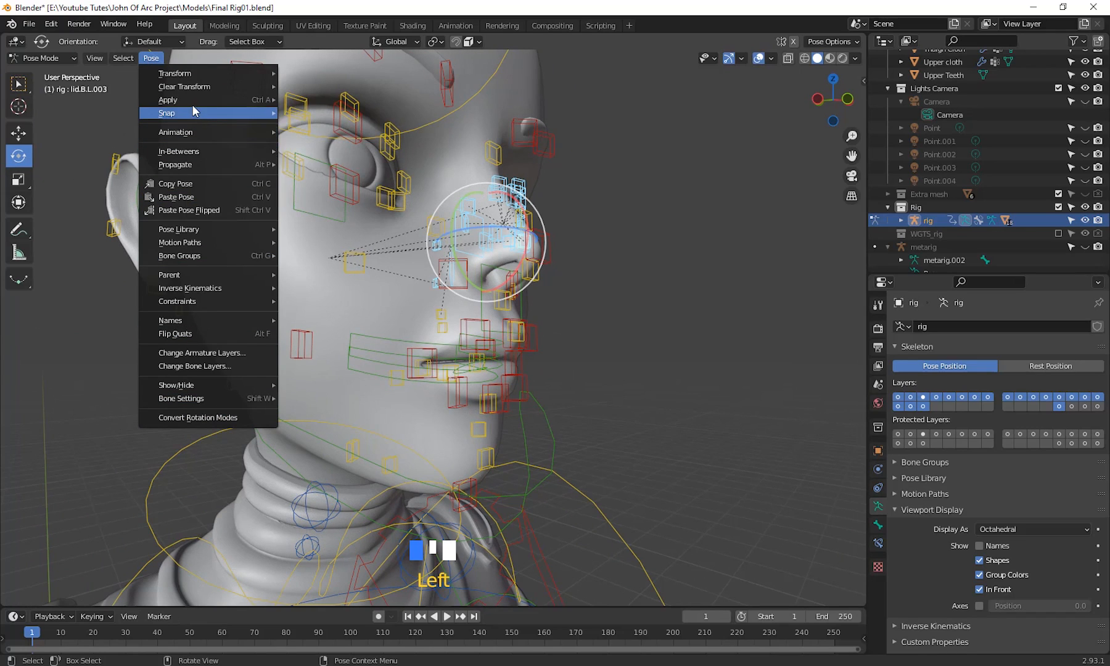
{"action": "mouse_move", "coordinate": [192, 104]}
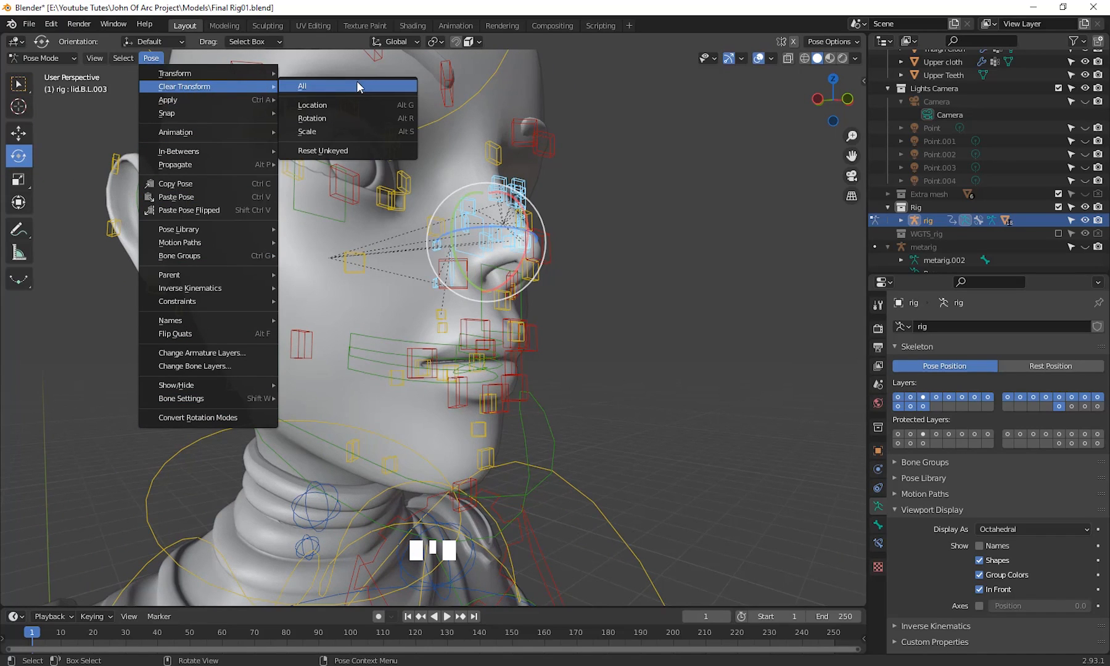
{"action": "middle_click_drag", "start_coordinate": [632, 259], "coordinate": [500, 337]}
{"action": "scroll", "coordinate": [607, 349], "scroll_direction": "down", "scroll_amount": 2}
{"action": "scroll", "coordinate": [579, 350], "scroll_direction": "up", "scroll_amount": 2}
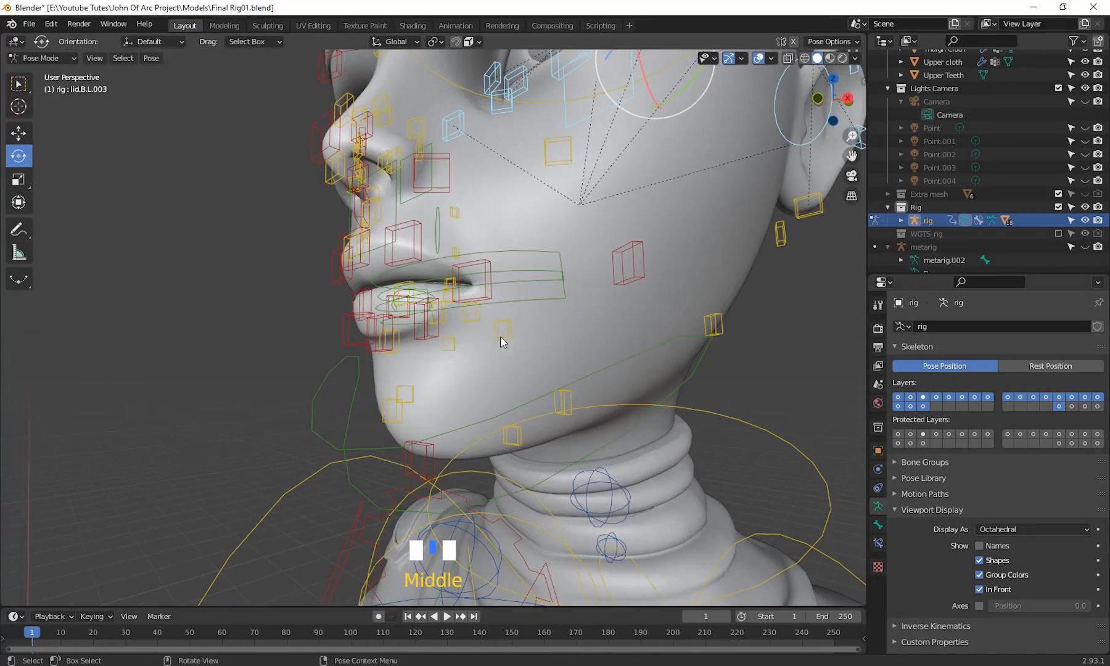
- Inspect the jaw control and the left eye's master control by selecting each on the face
{"action": "left_click", "coordinate": [318, 436]}
{"action": "scroll", "coordinate": [325, 439], "scroll_direction": "down", "scroll_amount": 3}
{"action": "middle_click_drag", "start_coordinate": [524, 435], "coordinate": [562, 370], "text": "shift"}
{"action": "scroll", "coordinate": [562, 265], "scroll_direction": "up", "scroll_amount": 1}
{"action": "scroll", "coordinate": [562, 266], "scroll_direction": "up", "scroll_amount": 1}
{"action": "middle_click_drag", "start_coordinate": [574, 265], "coordinate": [642, 426], "text": "shift"}
{"action": "scroll", "coordinate": [598, 461], "scroll_direction": "up", "scroll_amount": 3}
{"action": "middle_click_drag", "start_coordinate": [641, 426], "coordinate": [587, 439]}
{"action": "middle_click_drag", "start_coordinate": [622, 309], "coordinate": [555, 313], "text": "shift"}
{"action": "left_click", "coordinate": [611, 309]}
{"action": "scroll", "coordinate": [556, 313], "scroll_direction": "down", "scroll_amount": 3}
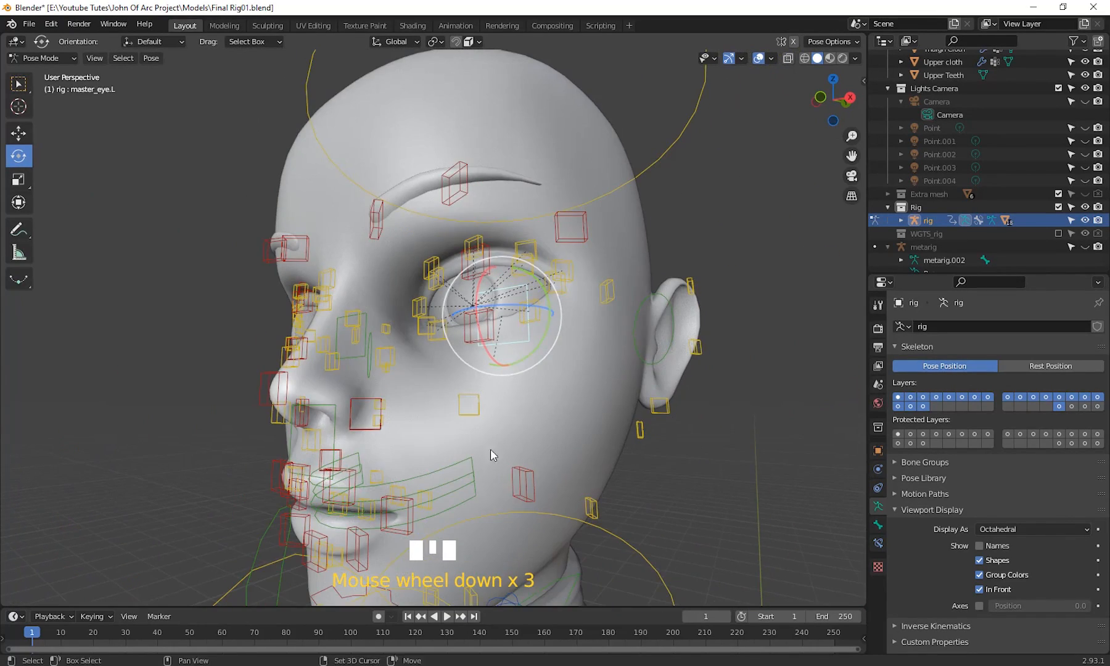
- Rotate the jaw control 21° about the global X axis to open the mouth
{"action": "middle_click_drag", "start_coordinate": [491, 449], "coordinate": [458, 278], "text": "shift"}
{"action": "middle_click_drag", "start_coordinate": [530, 333], "coordinate": [429, 454]}
{"action": "scroll", "coordinate": [323, 427], "scroll_direction": "down", "scroll_amount": 2}
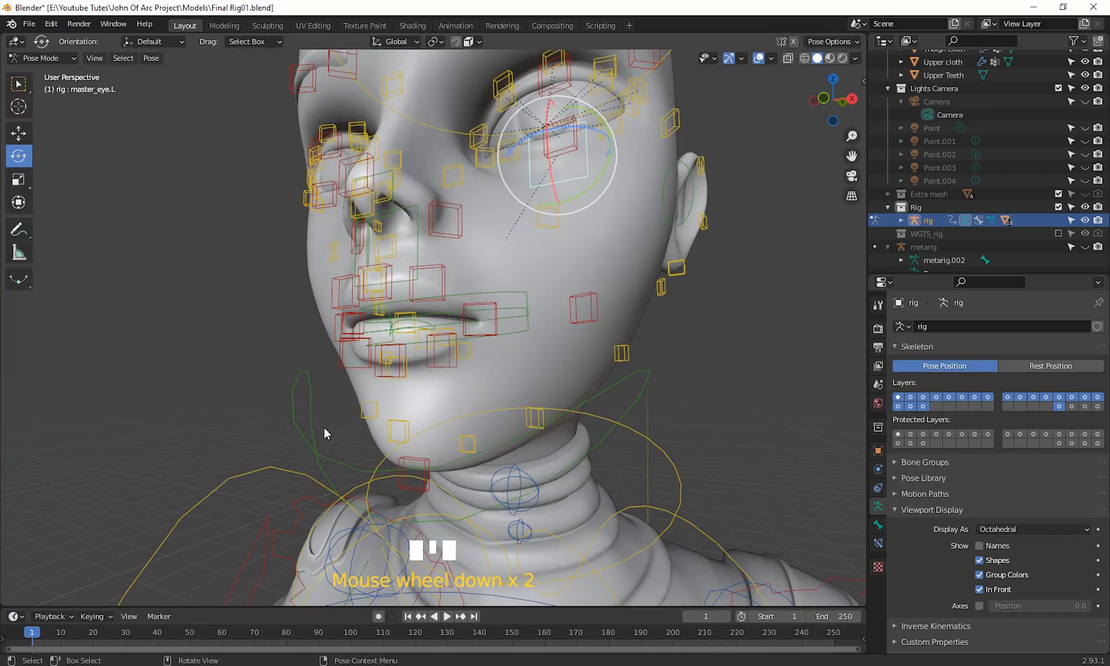
{"action": "scroll", "coordinate": [313, 431], "scroll_direction": "down", "scroll_amount": 2}
{"action": "middle_click_drag", "start_coordinate": [359, 446], "coordinate": [571, 295], "text": "shift"}
{"action": "left_click_drag", "start_coordinate": [570, 294], "coordinate": [563, 309]}
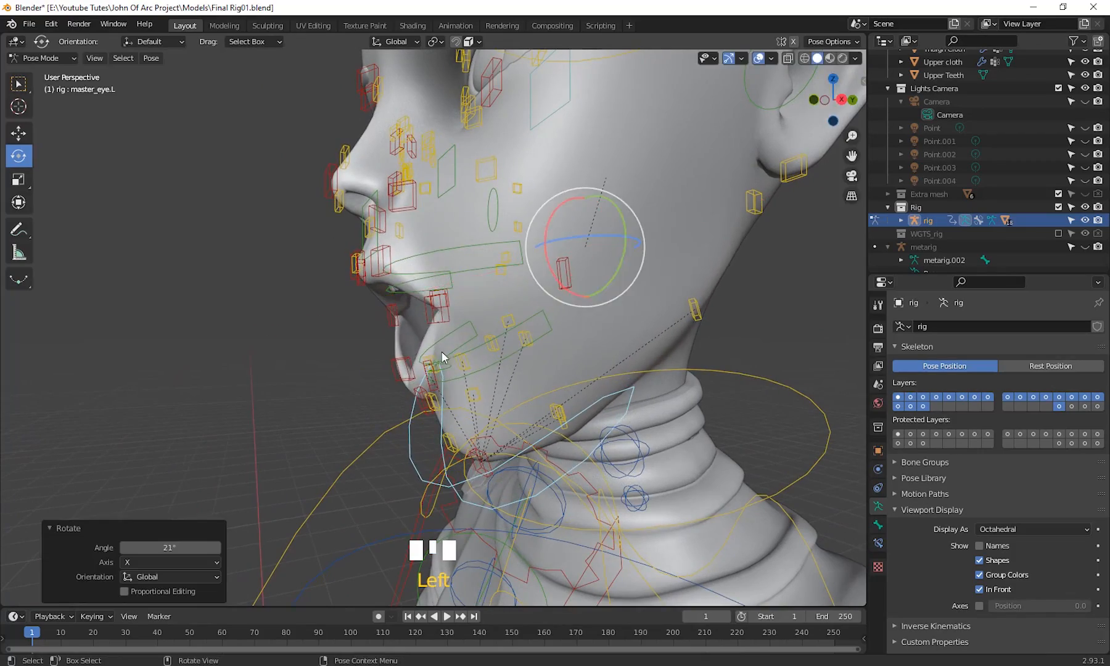
- Undo the jaw control's trial rotations so the mouth returns to its closed pose
{"action": "middle_click_drag", "start_coordinate": [563, 308], "coordinate": [535, 412]}
{"action": "scroll", "coordinate": [550, 379], "scroll_direction": "up", "scroll_amount": 2}
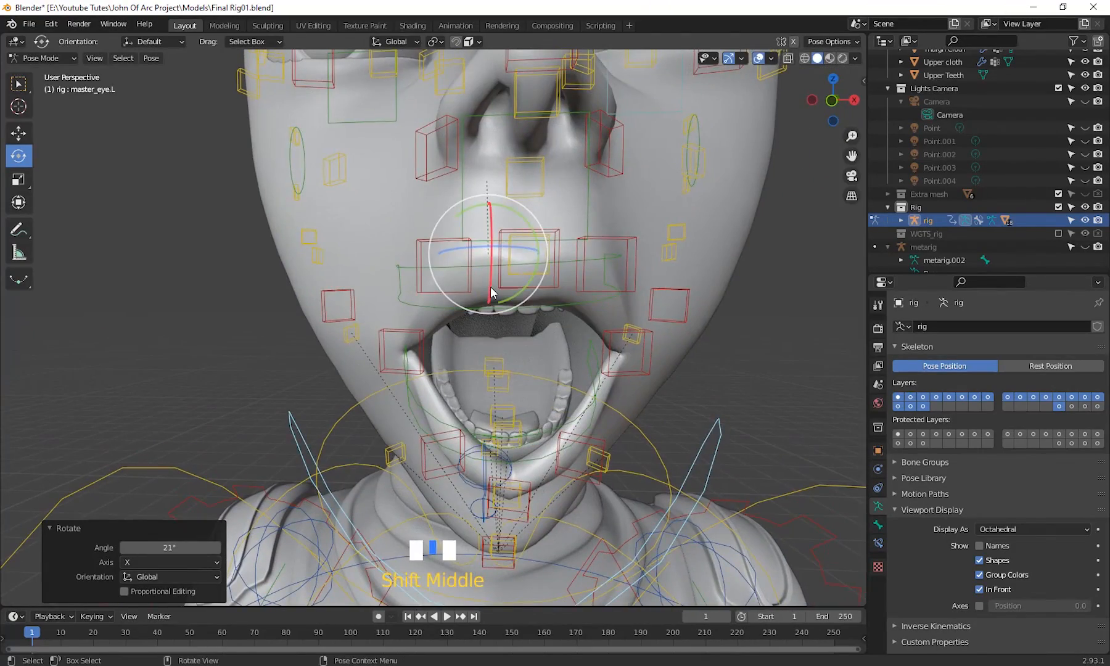
{"action": "mouse_move", "coordinate": [489, 272]}
{"action": "left_mouse_down"}
{"action": "mouse_move", "coordinate": [491, 290]}
{"action": "mouse_move", "coordinate": [488, 259]}
{"action": "mouse_move", "coordinate": [498, 279]}
{"action": "left_mouse_up"}
{"action": "key", "text": "ctrl+z"}
{"action": "scroll", "coordinate": [497, 278], "scroll_direction": "down", "scroll_amount": 2}
{"action": "middle_click_drag", "start_coordinate": [574, 344], "coordinate": [512, 407]}
{"action": "key", "text": "ctrl+z"}
- Rotate the jaw control 12.4° about the global X axis so both rows of teeth can be viewed
{"action": "left_click", "coordinate": [617, 318]}
{"action": "middle_click_drag", "start_coordinate": [512, 408], "coordinate": [397, 353], "text": "shift"}
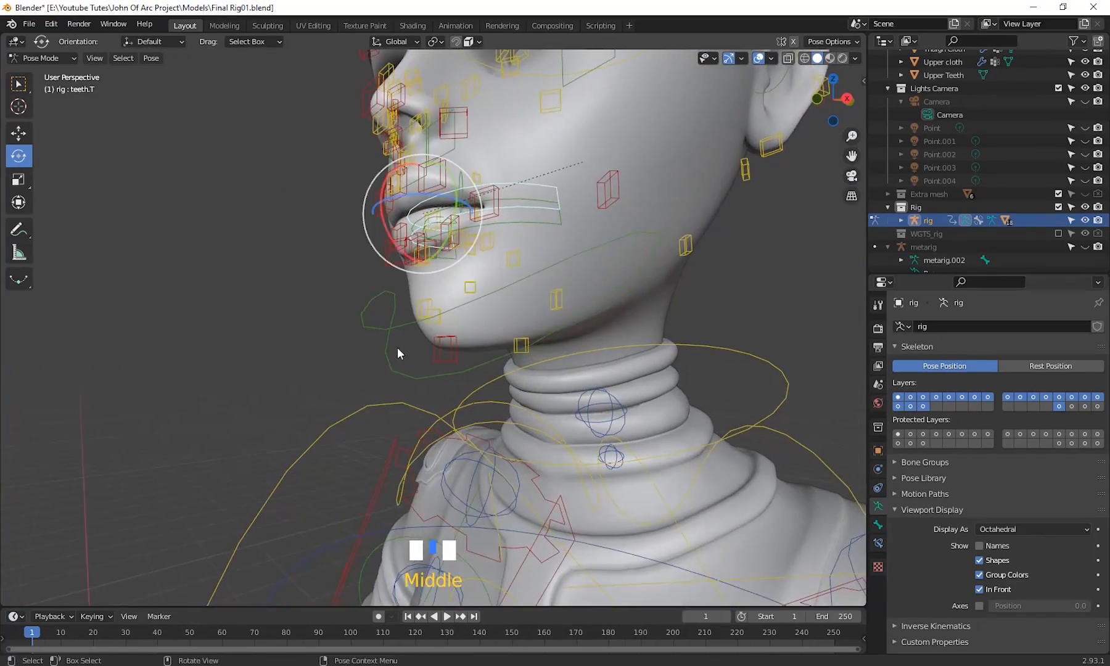
{"action": "left_click", "coordinate": [391, 329]}
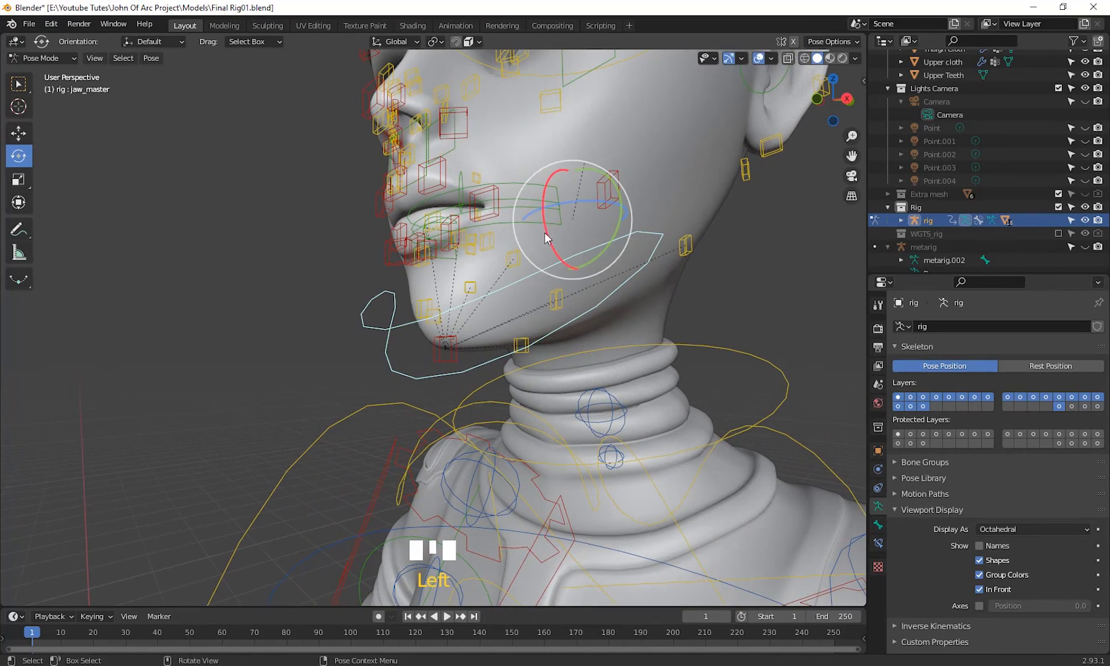
{"action": "left_click_drag", "start_coordinate": [545, 236], "coordinate": [551, 252]}
{"action": "middle_click_drag", "start_coordinate": [551, 252], "coordinate": [509, 313]}
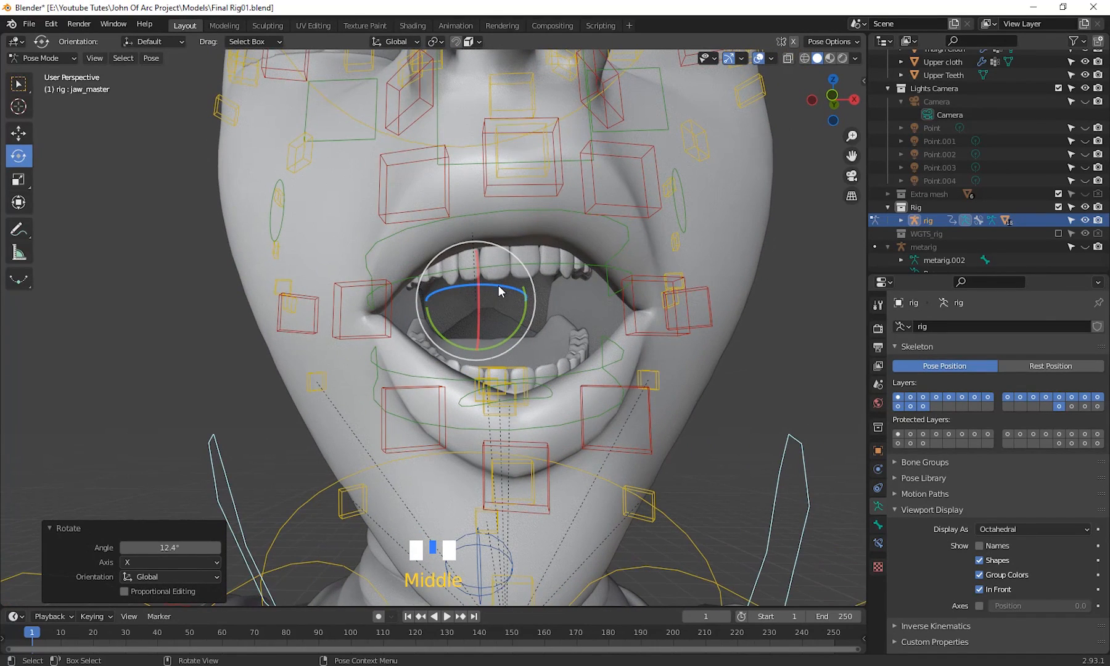
{"action": "middle_click_drag", "start_coordinate": [575, 363], "coordinate": [572, 392]}
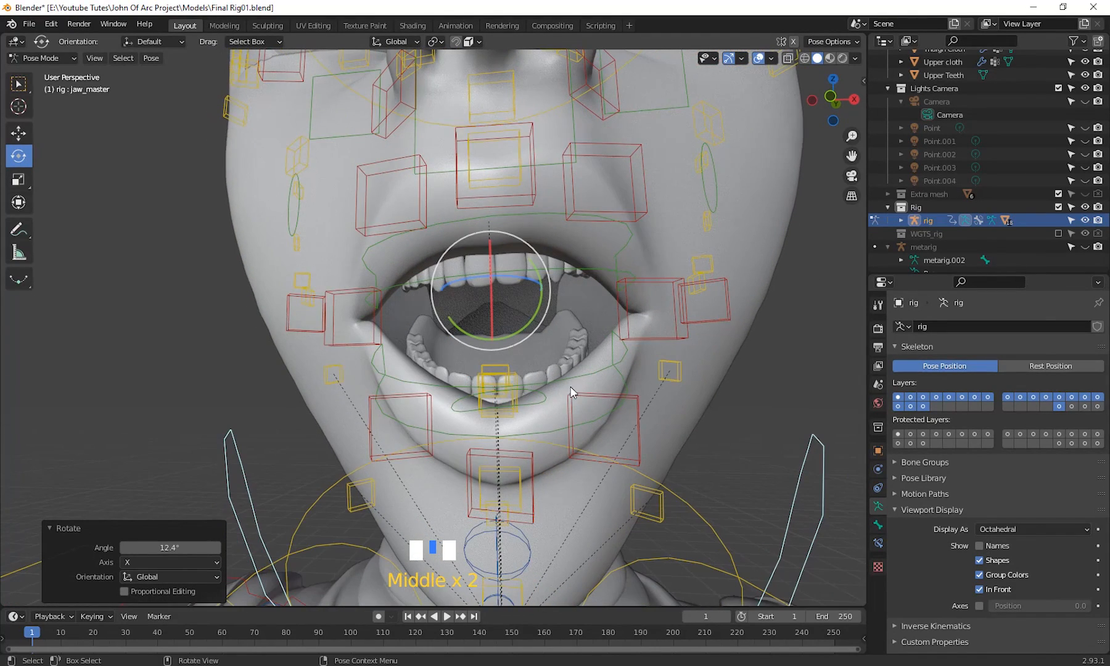
- Try rotating and moving the upper teeth control inside the open mouth
{"action": "left_click", "coordinate": [579, 269]}
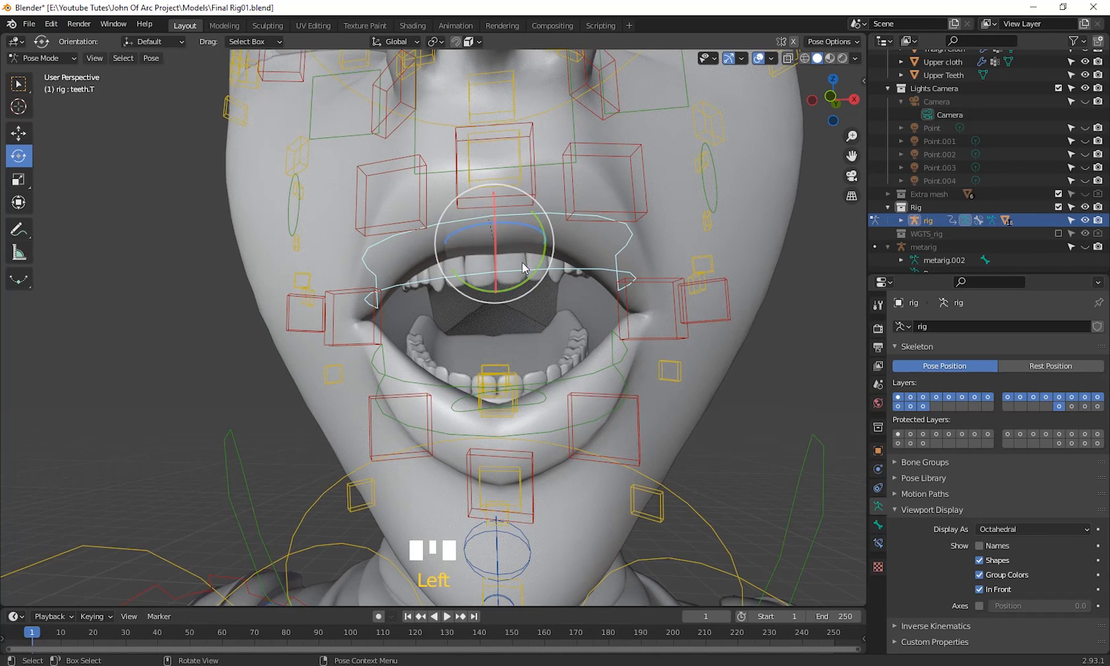
{"action": "left_click_drag", "start_coordinate": [492, 252], "coordinate": [493, 246]}
{"action": "key", "text": "ctrl+z"}
{"action": "key", "text": "g"}
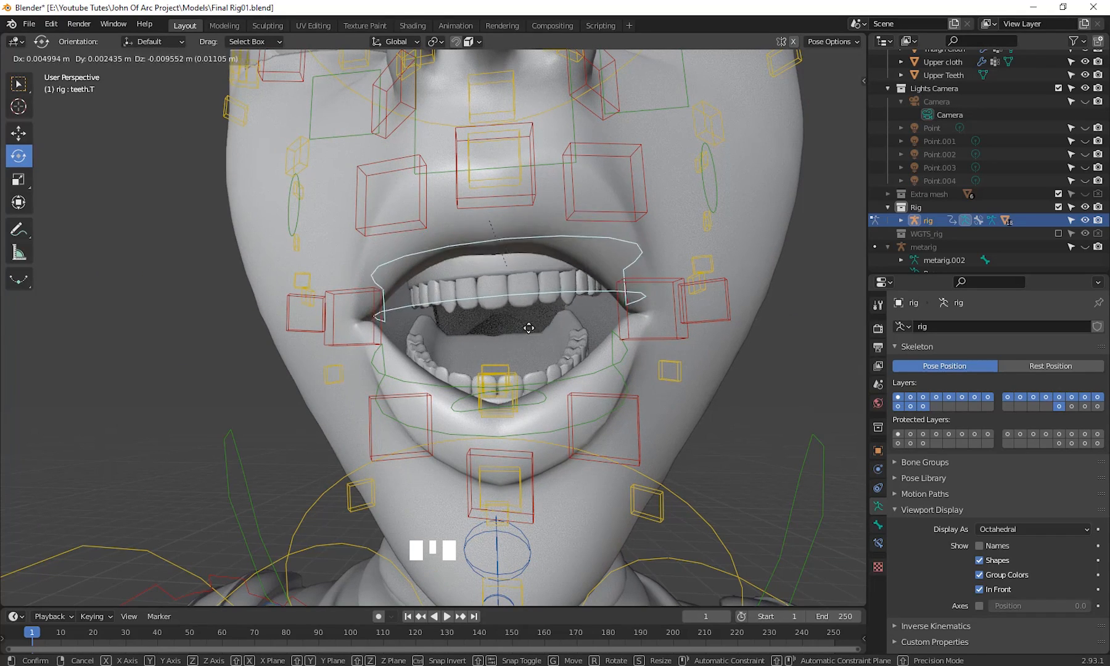
{"action": "right_click", "coordinate": [548, 312]}
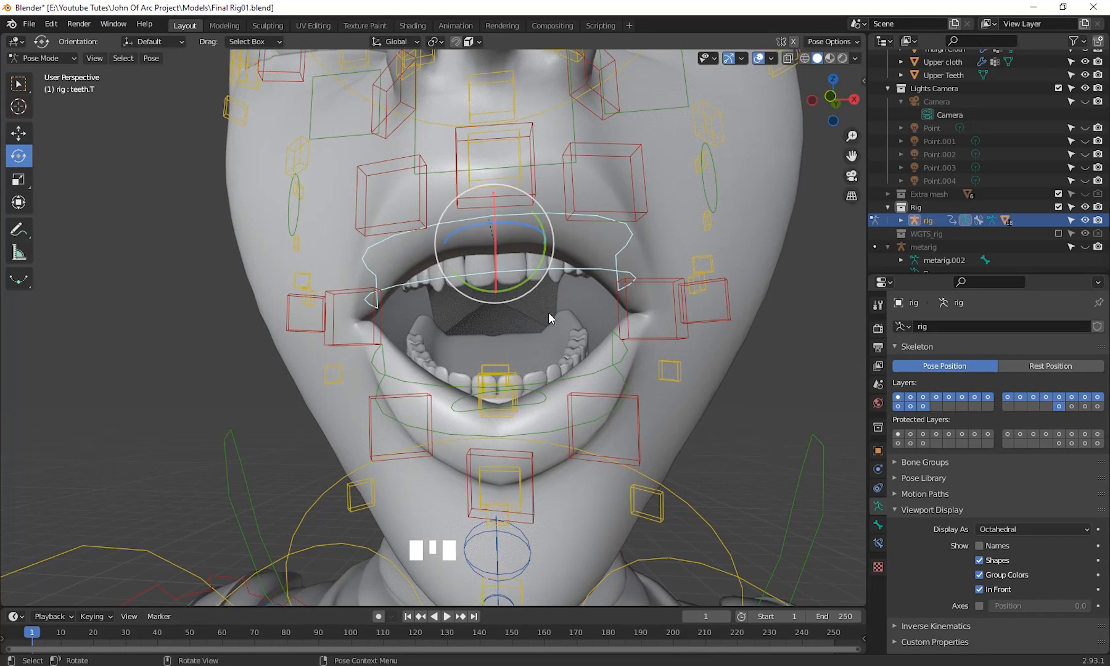
- Select the lower teeth control and nudge it slightly upward
{"action": "left_click", "coordinate": [587, 378]}
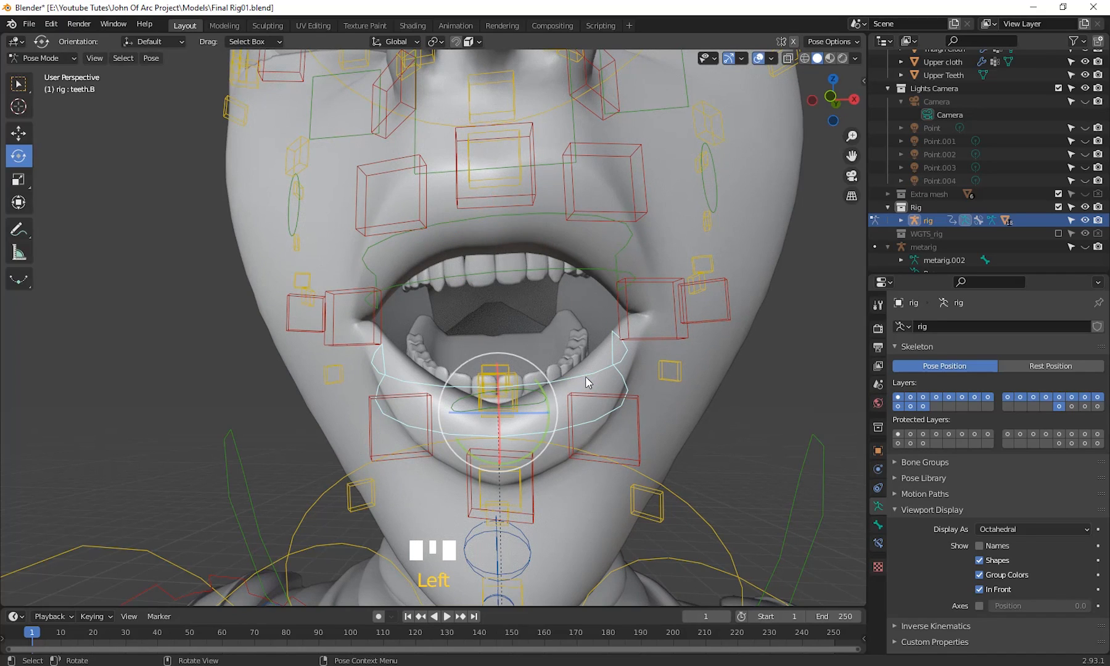
{"action": "key", "text": "g"}
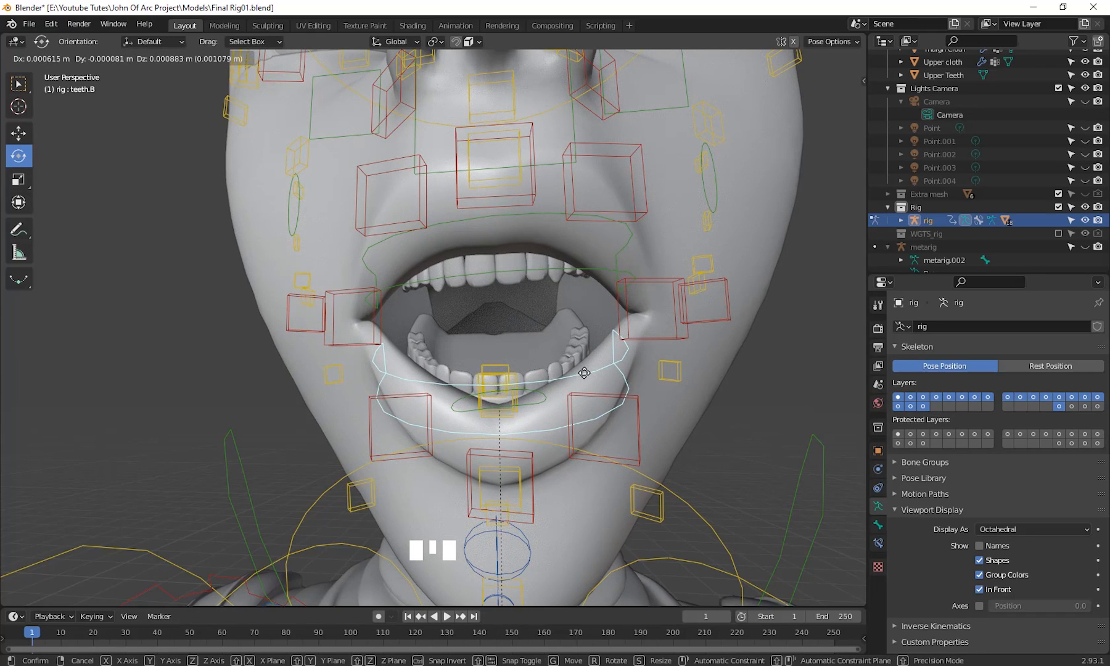
{"action": "left_click", "coordinate": [586, 370]}
- Select the jaw control and clear its rotation to close the mouth
{"action": "scroll", "coordinate": [620, 352], "scroll_direction": "down", "scroll_amount": 3}
{"action": "middle_click_drag", "start_coordinate": [620, 357], "coordinate": [404, 466]}
{"action": "scroll", "coordinate": [568, 393], "scroll_direction": "up", "scroll_amount": 1}
{"action": "scroll", "coordinate": [495, 395], "scroll_direction": "down", "scroll_amount": 2}
{"action": "scroll", "coordinate": [480, 416], "scroll_direction": "down", "scroll_amount": 2}
{"action": "left_click", "coordinate": [389, 466]}
{"action": "scroll", "coordinate": [494, 467], "scroll_direction": "down", "scroll_amount": 2}
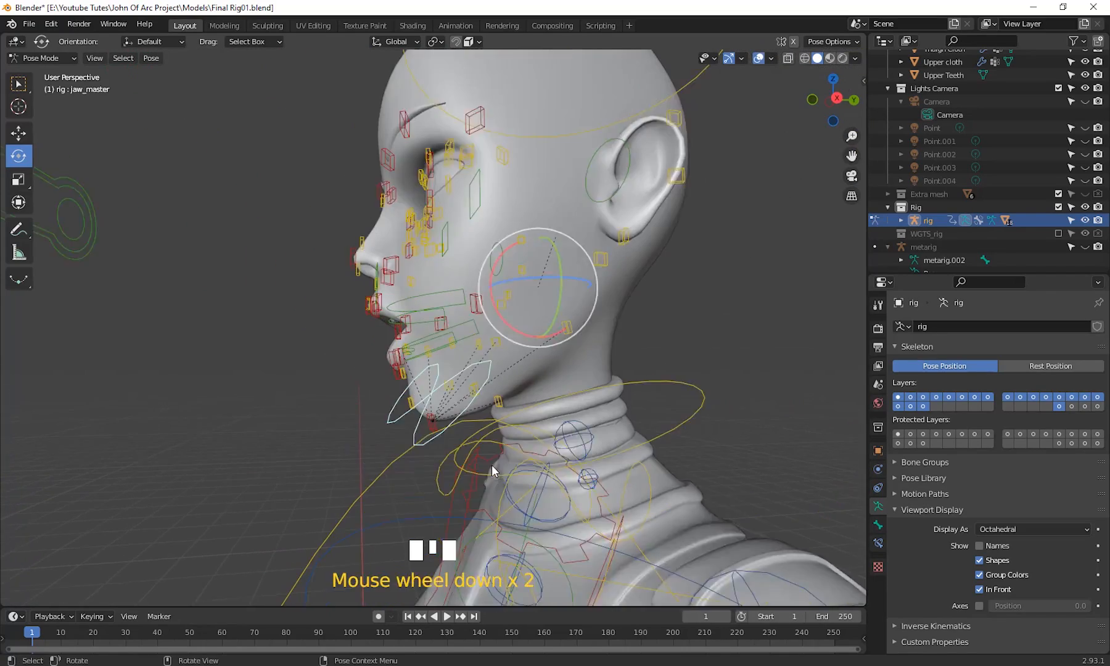
{"action": "middle_click_drag", "start_coordinate": [493, 467], "coordinate": [528, 450]}
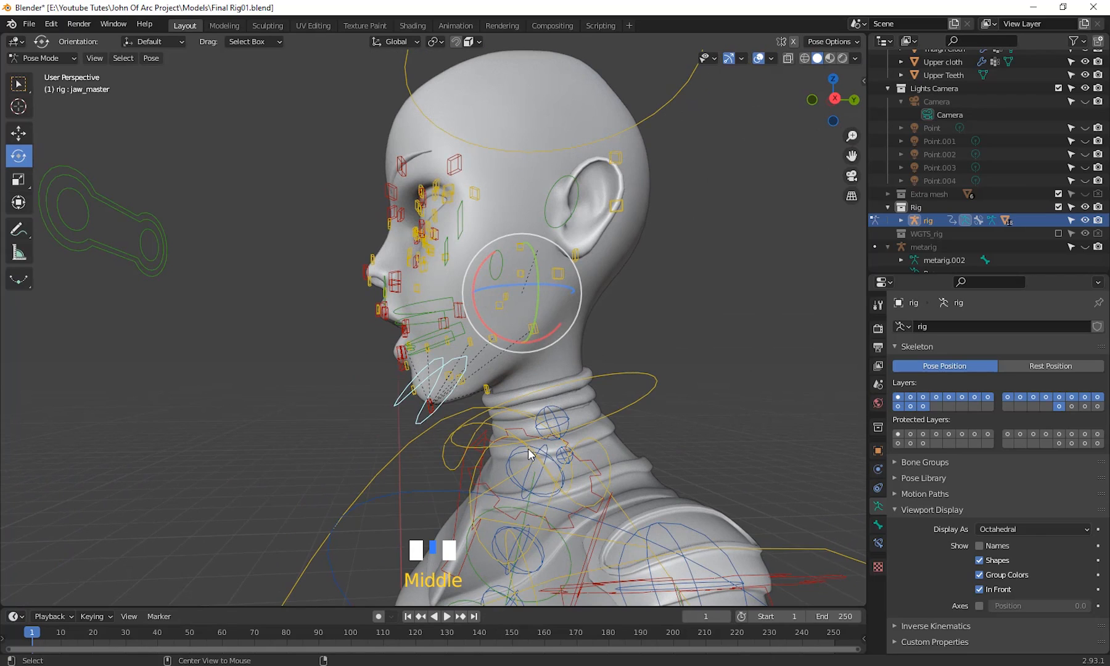
{"action": "key", "text": "alt+r"}
{"action": "scroll", "coordinate": [574, 433], "scroll_direction": "up", "scroll_amount": 1}
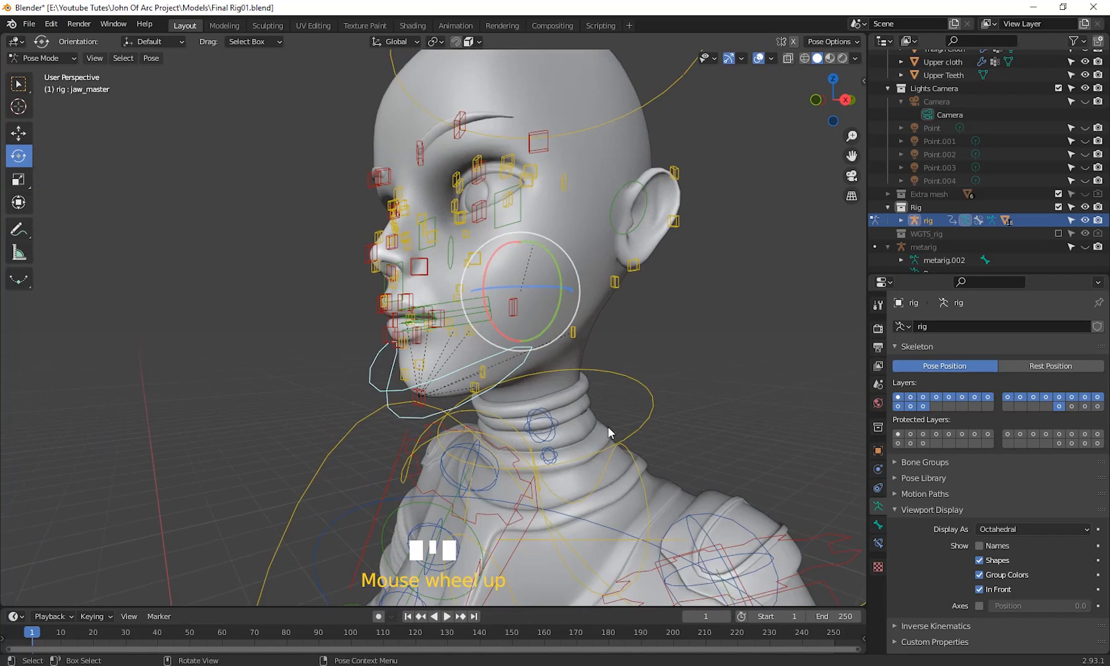
- Switch the rig to Object Mode and hide the Head mesh to expose the teeth
{"action": "middle_click_drag", "start_coordinate": [609, 427], "coordinate": [583, 244], "text": "shift"}
{"action": "scroll", "coordinate": [584, 496], "scroll_direction": "up", "scroll_amount": 1, "text": "shift"}
{"action": "left_click", "coordinate": [568, 191]}
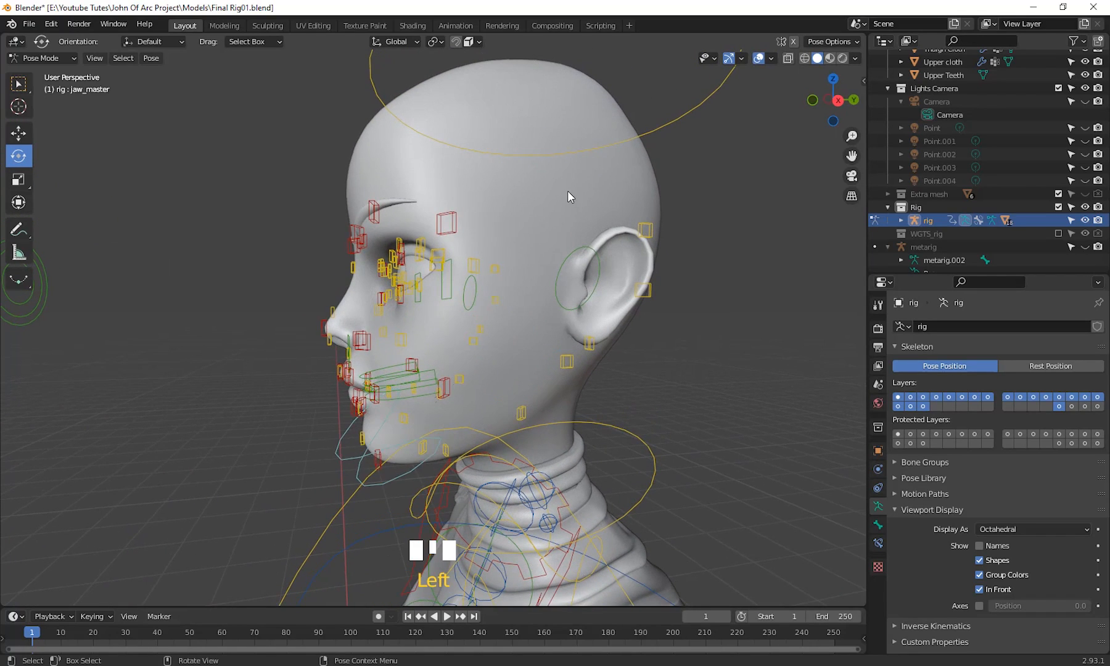
{"action": "left_click", "coordinate": [54, 60]}
{"action": "left_click", "coordinate": [60, 74]}
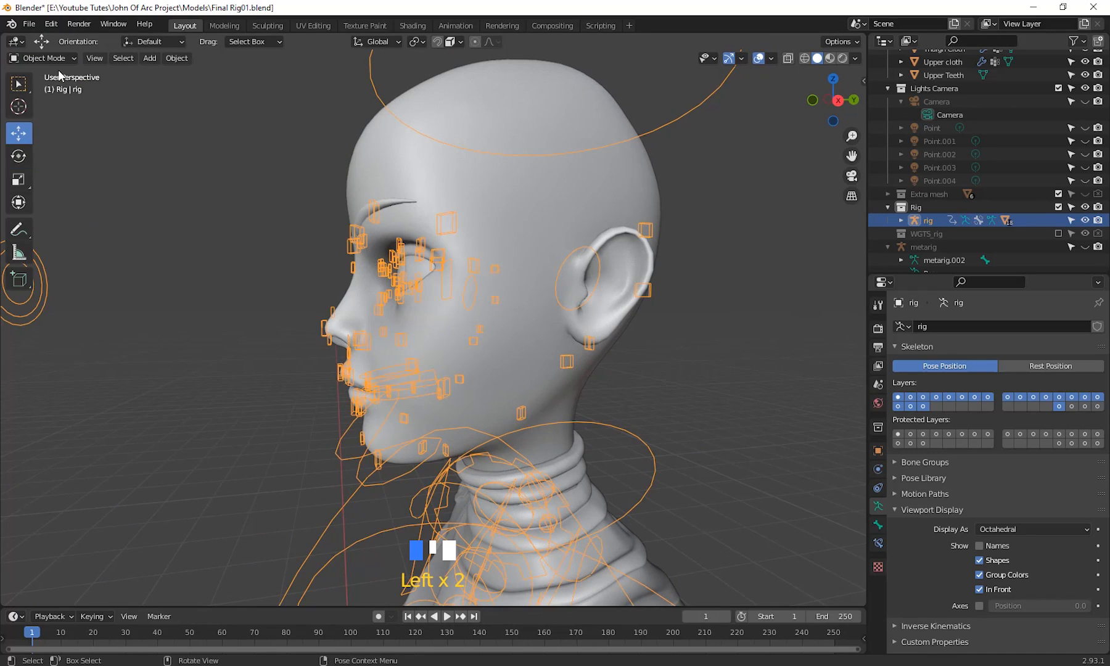
{"action": "left_click", "coordinate": [538, 172]}
{"action": "middle_click_drag", "start_coordinate": [549, 231], "coordinate": [570, 260], "text": "ctrl"}
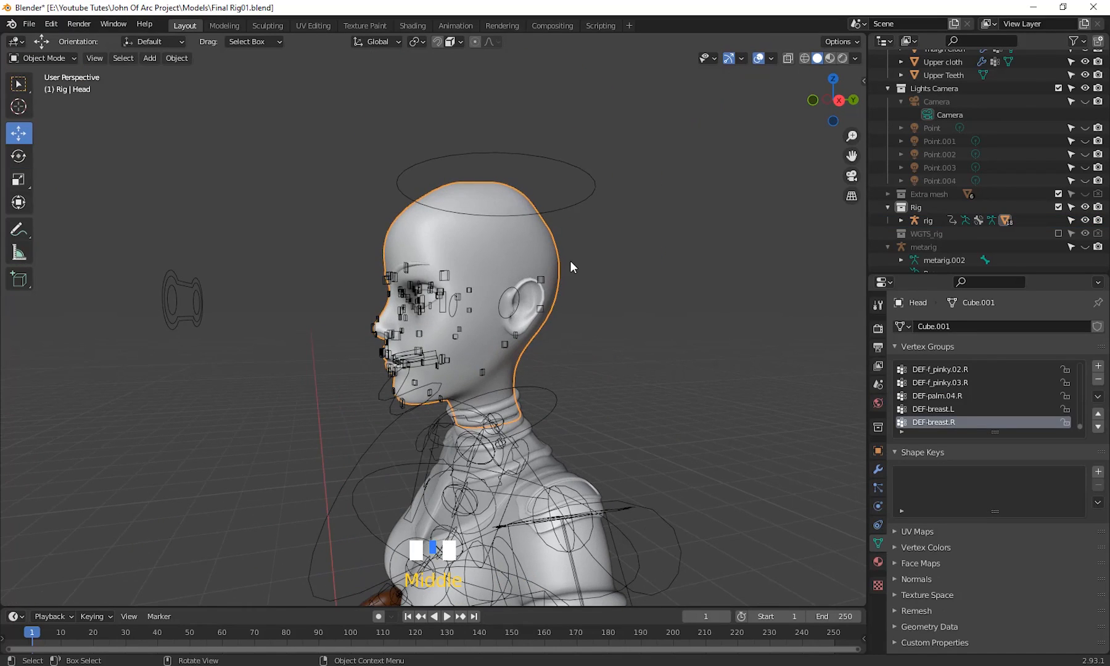
{"action": "key", "text": "h"}
- Examine the upper and lower teeth meshes and the rig control shapes surrounding them
{"action": "scroll", "coordinate": [554, 303], "scroll_direction": "up", "scroll_amount": 4}
{"action": "middle_click_drag", "start_coordinate": [554, 303], "coordinate": [679, 263], "text": "shift"}
{"action": "scroll", "coordinate": [519, 318], "scroll_direction": "up", "scroll_amount": 3}
{"action": "left_click", "coordinate": [642, 268]}
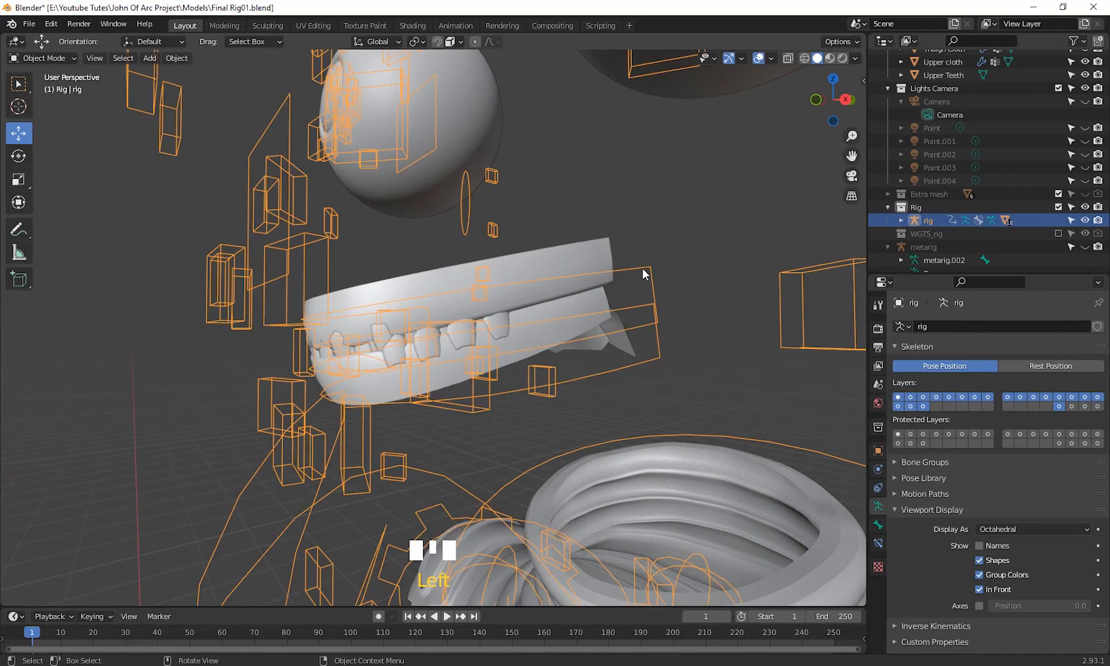
{"action": "middle_click_drag", "start_coordinate": [571, 348], "coordinate": [549, 357]}
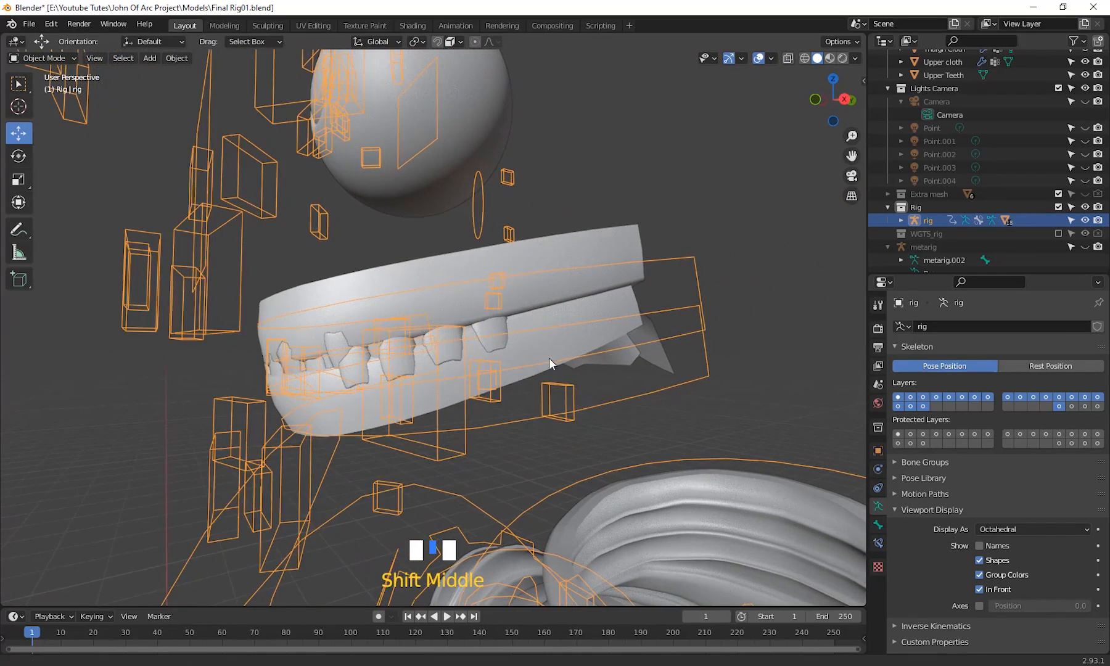
{"action": "left_click", "coordinate": [702, 227]}
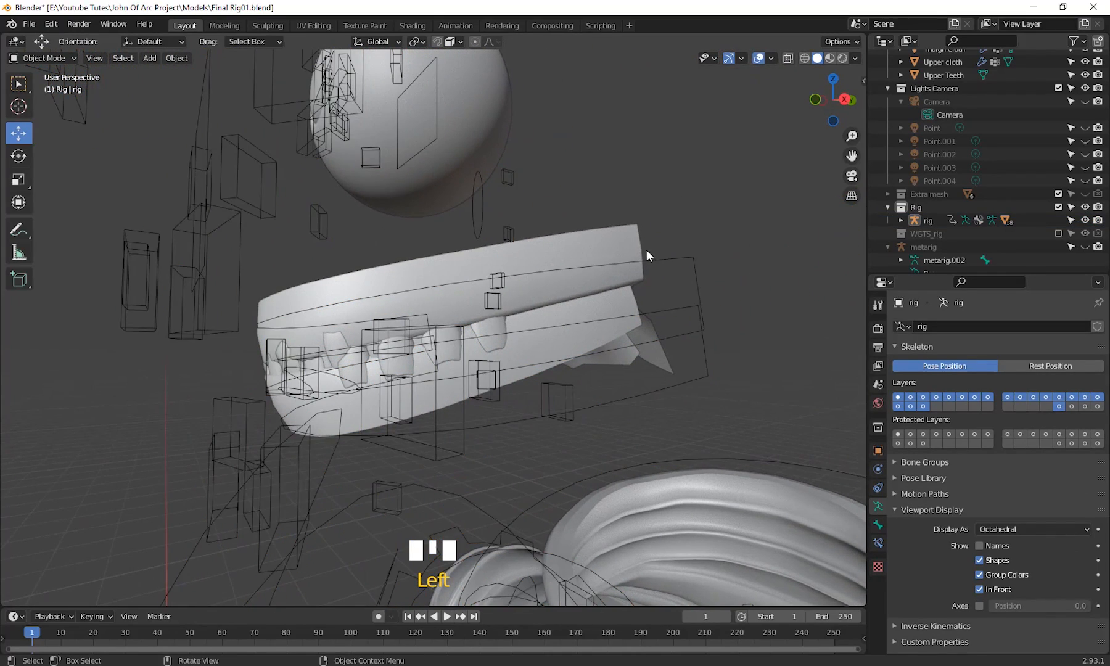
{"action": "scroll", "coordinate": [556, 328], "scroll_direction": "down", "scroll_amount": 3}
{"action": "middle_click_drag", "start_coordinate": [600, 368], "coordinate": [521, 375], "text": "shift"}
{"action": "scroll", "coordinate": [522, 340], "scroll_direction": "up", "scroll_amount": 3}
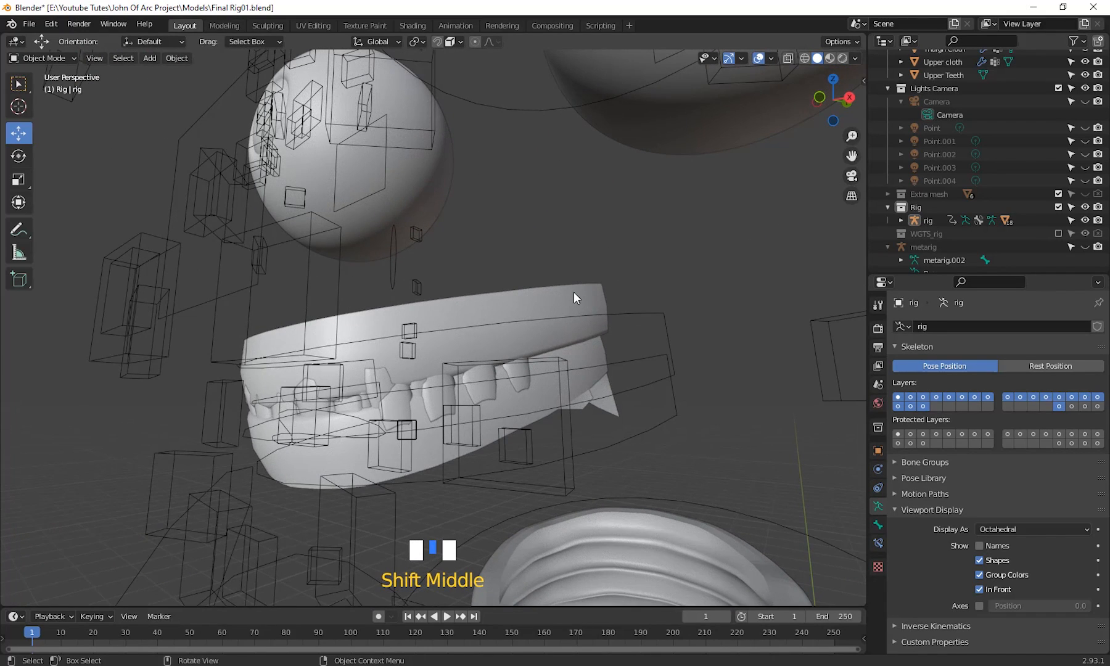
- Select the rig and display its bones around the teeth in Edit Mode
{"action": "left_click", "coordinate": [639, 310]}
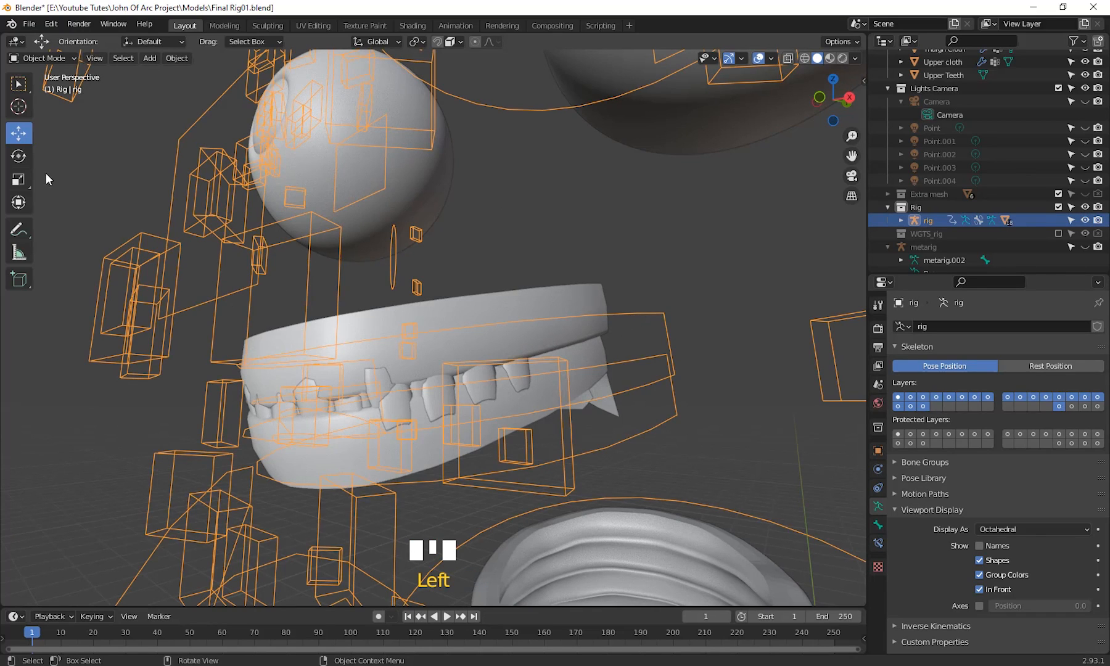
{"action": "left_click", "coordinate": [42, 58]}
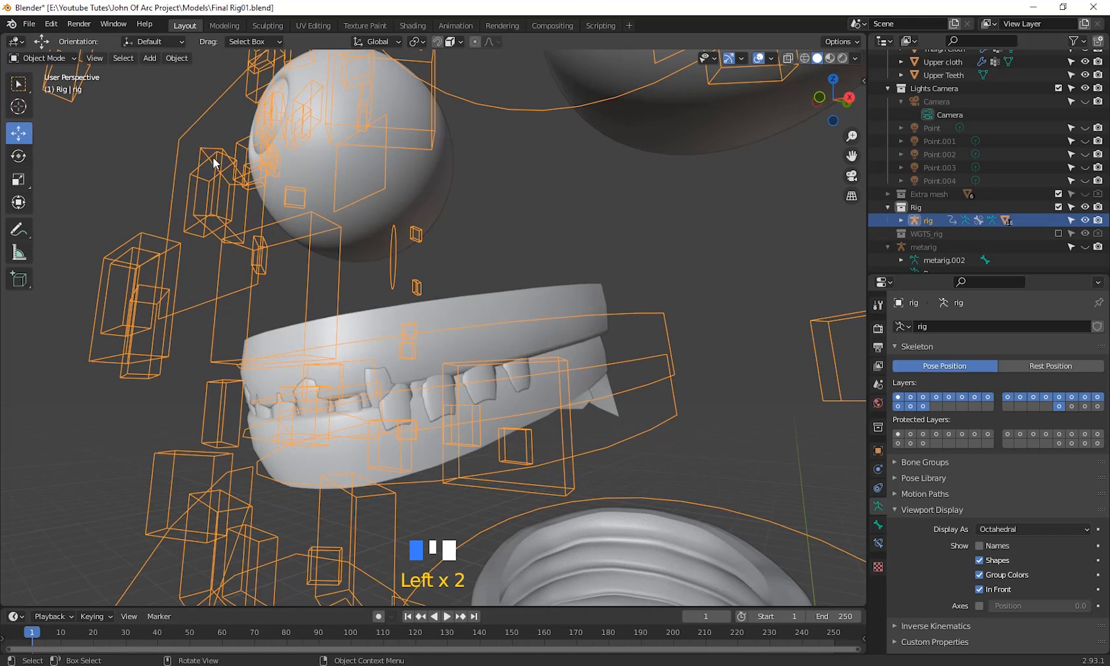
{"action": "left_click", "coordinate": [636, 312]}
{"action": "left_click", "coordinate": [36, 59]}
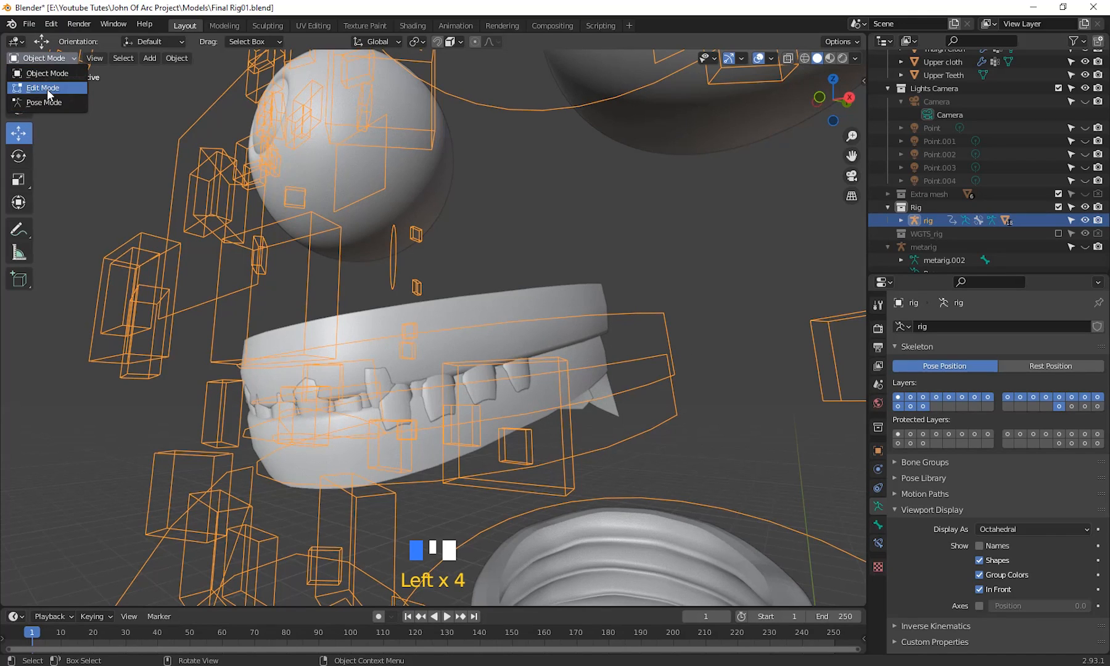
{"action": "left_click", "coordinate": [47, 88]}
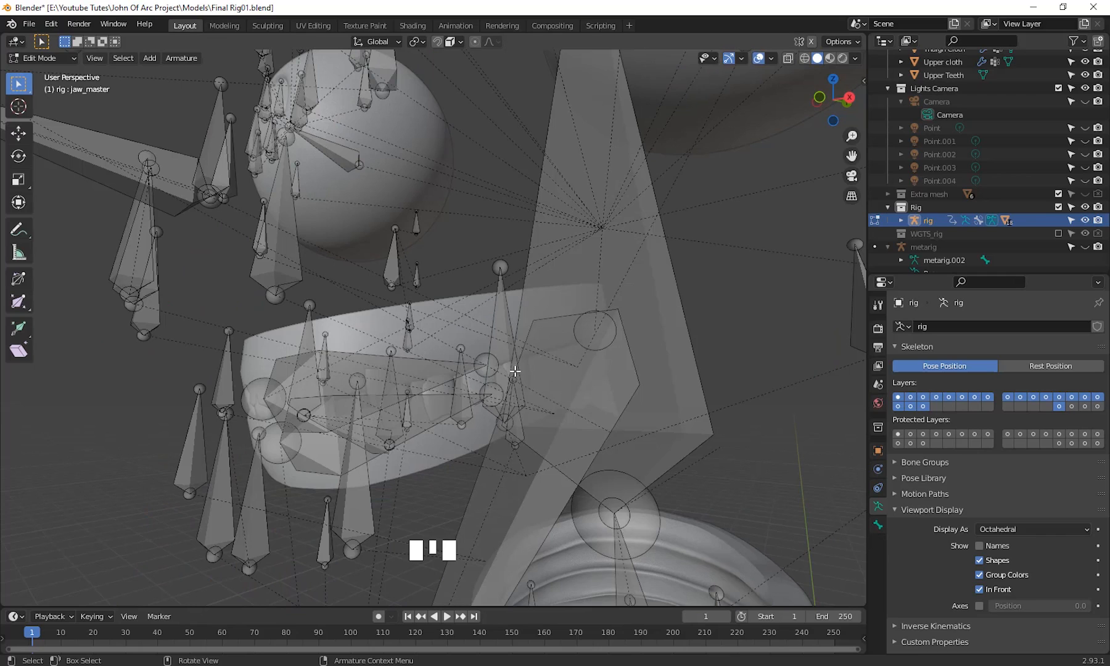
- Inspect the upper teeth control in Pose Mode and return the rig to Object Mode
{"action": "left_click", "coordinate": [51, 60]}
{"action": "left_click", "coordinate": [46, 102]}
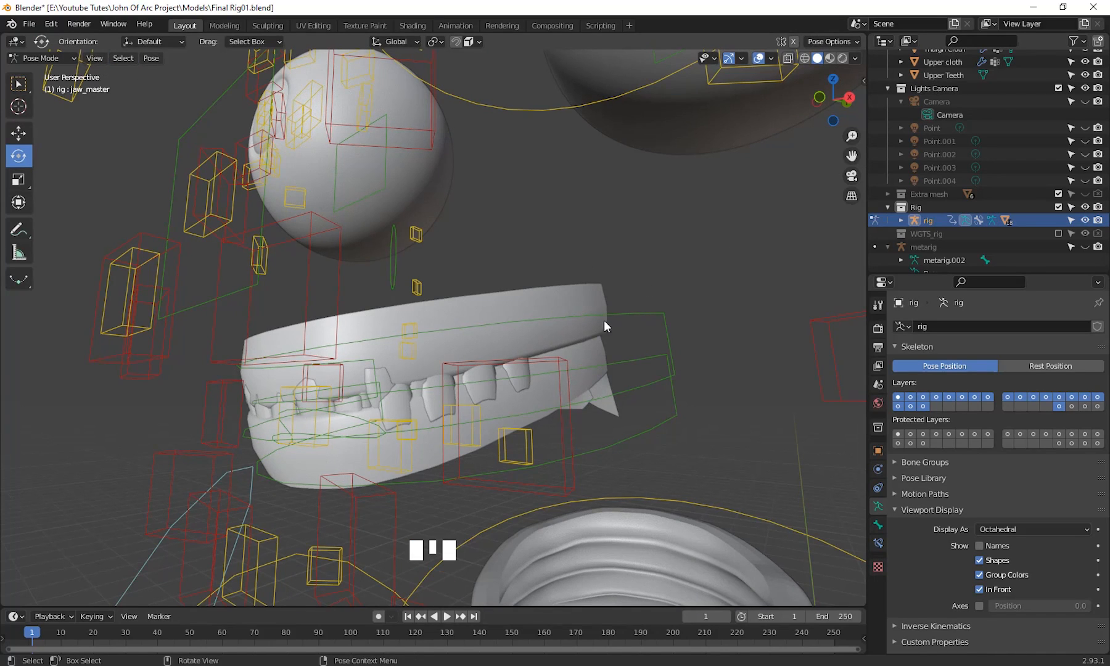
{"action": "left_click", "coordinate": [623, 314]}
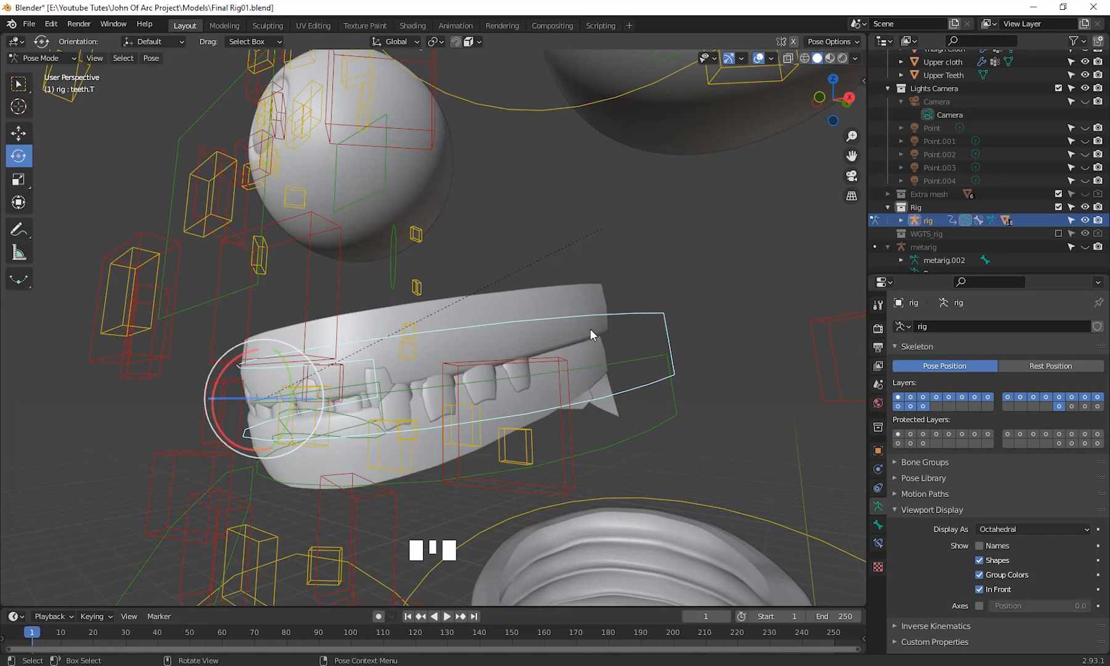
{"action": "left_click", "coordinate": [627, 363]}
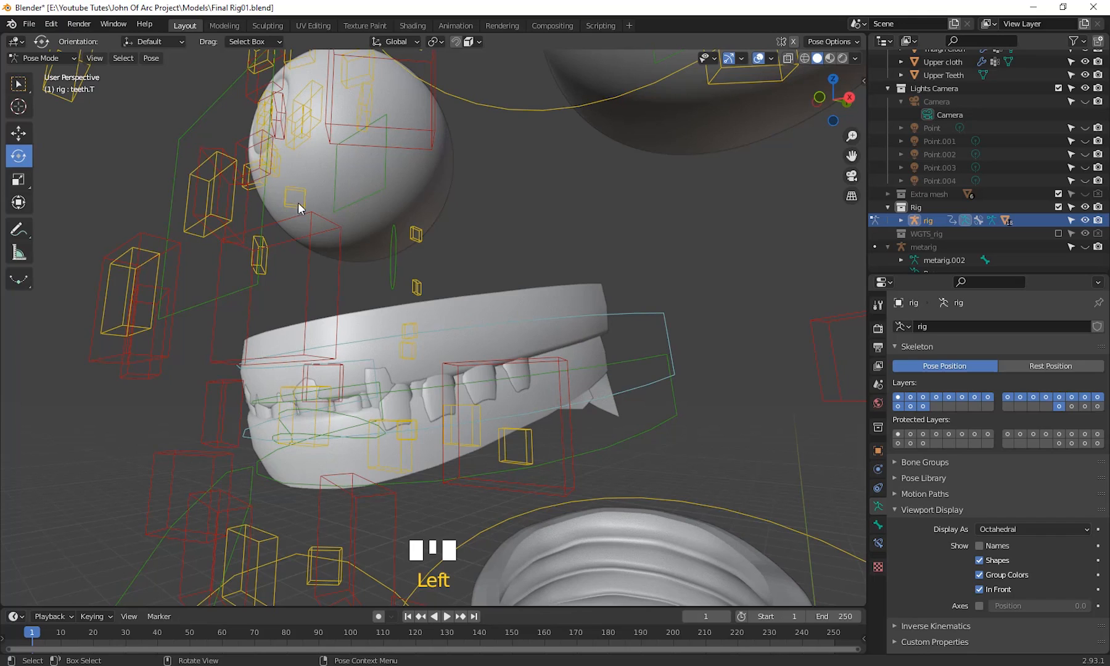
{"action": "left_click", "coordinate": [43, 59]}
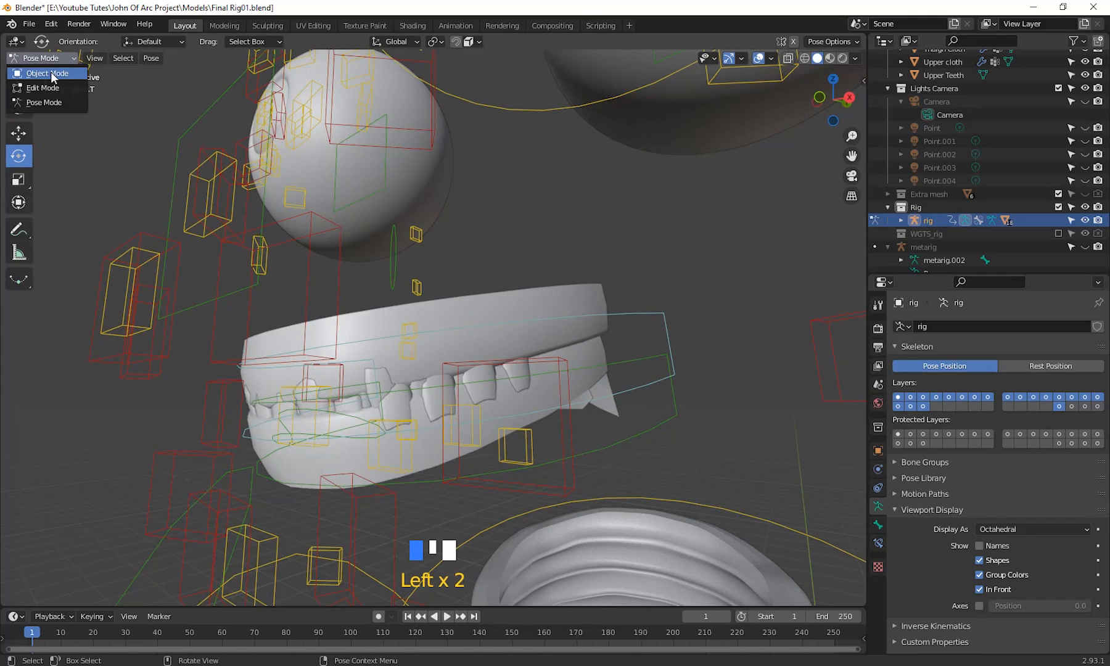
{"action": "left_click", "coordinate": [51, 77]}
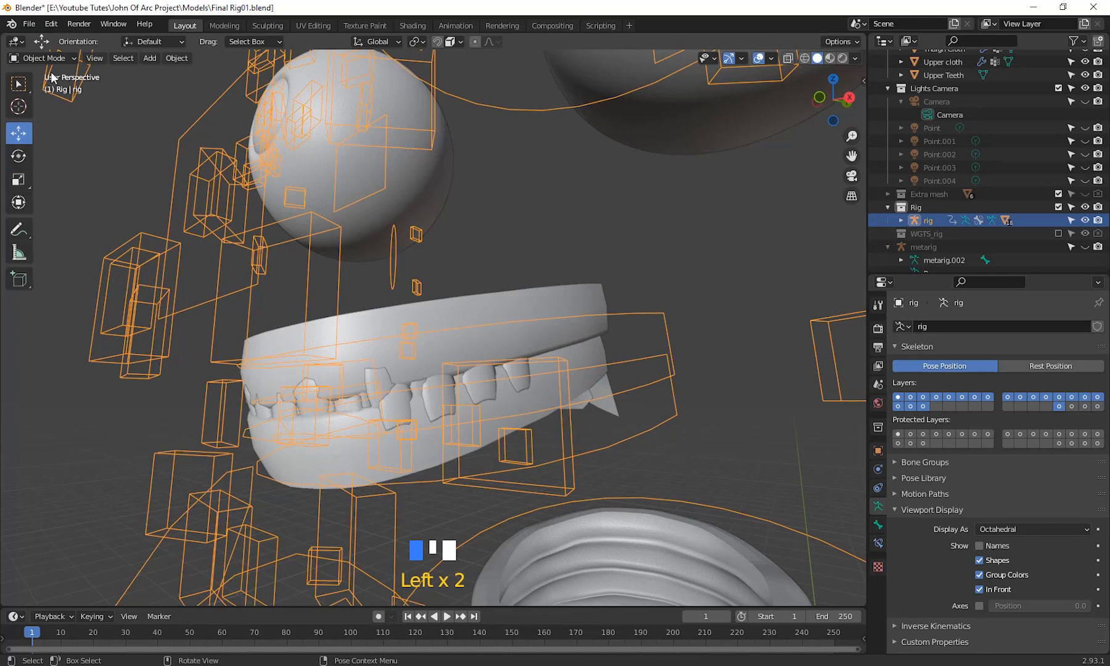
- Try to parent the Upper Teeth mesh to the rig's teeth.T control in Pose Mode using the Bone parent type
{"action": "left_click", "coordinate": [581, 298]}
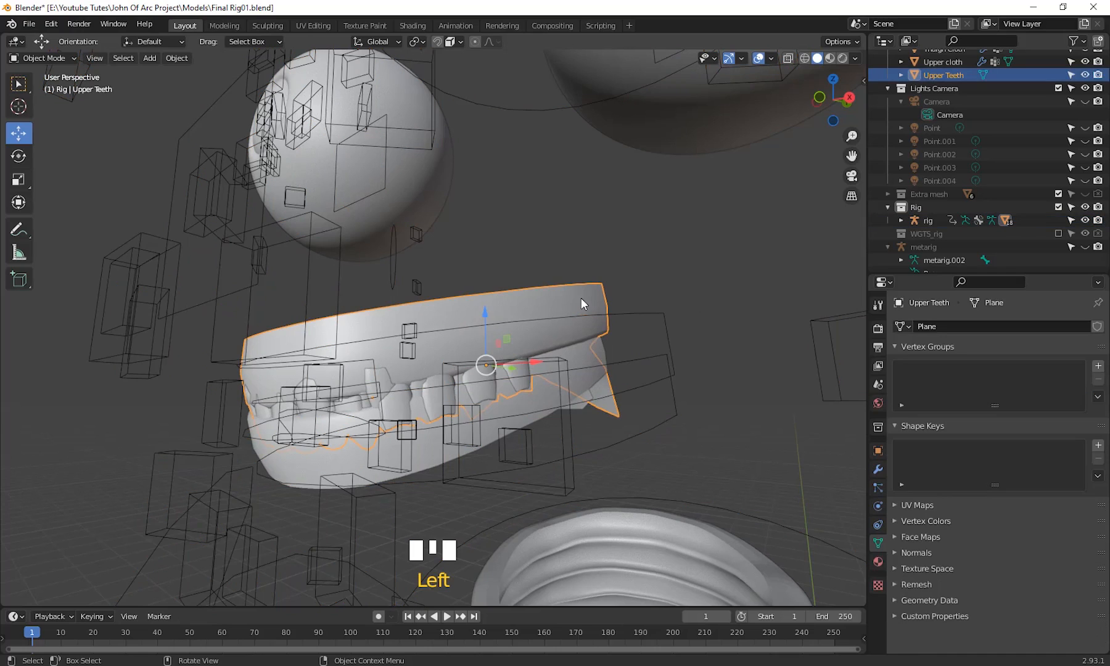
{"action": "left_click", "coordinate": [639, 312], "text": "shift"}
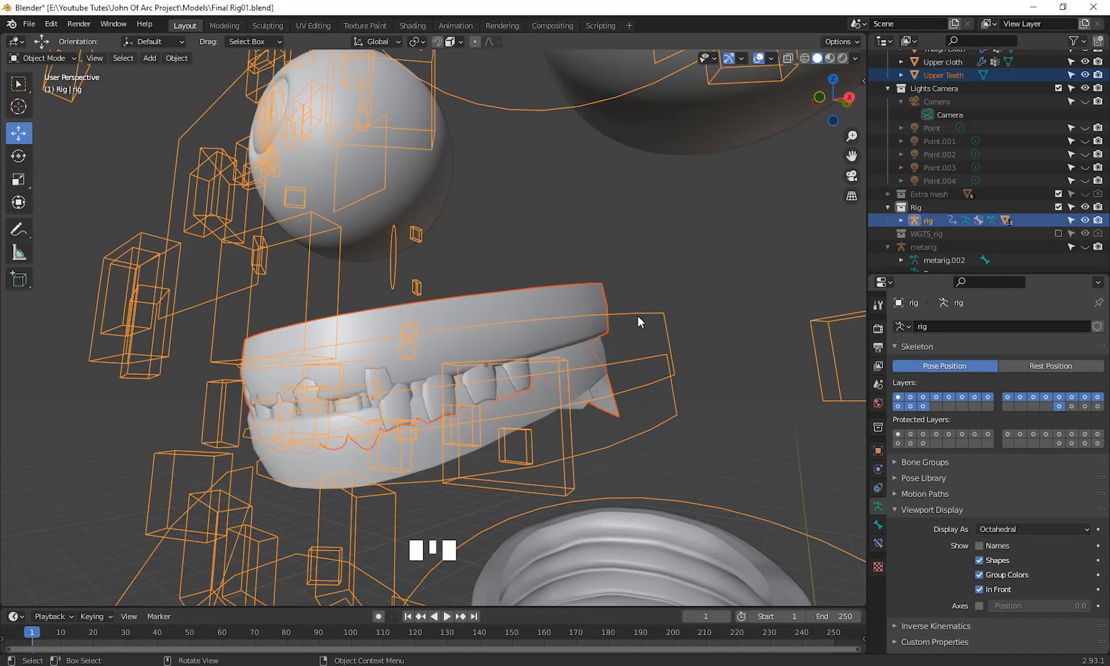
{"action": "left_click", "coordinate": [30, 55]}
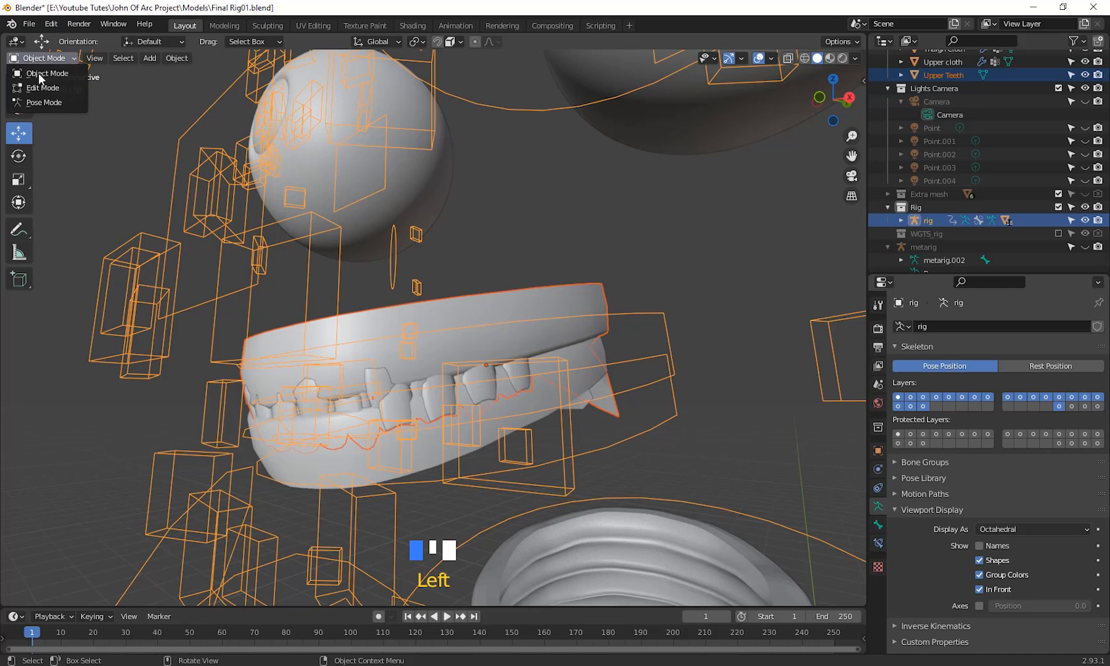
{"action": "left_click", "coordinate": [45, 106]}
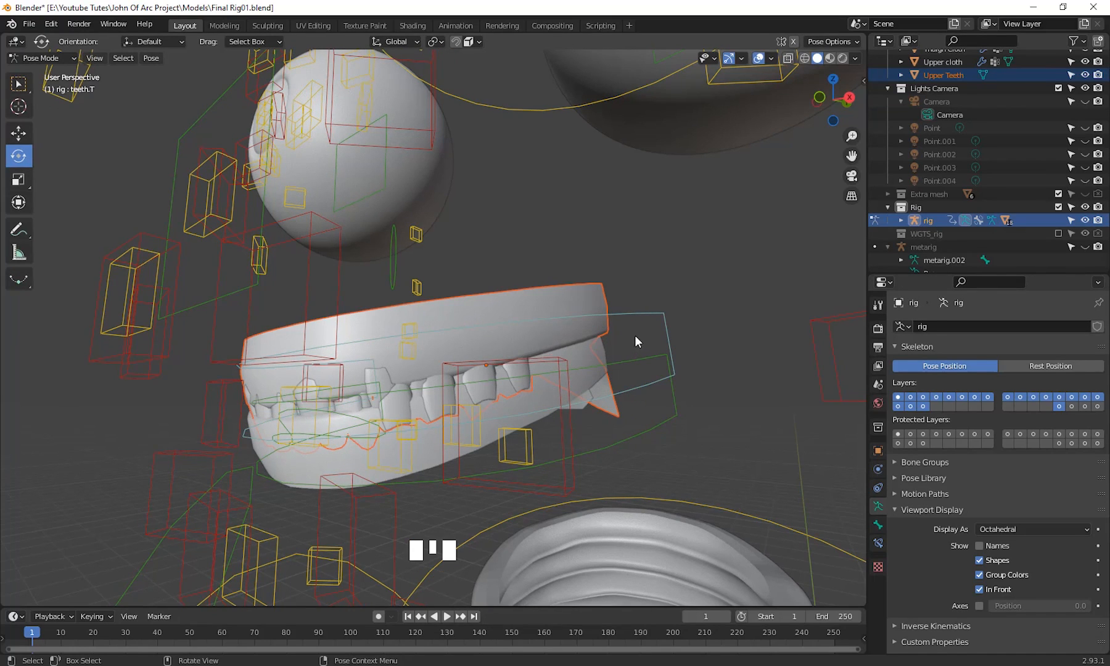
{"action": "left_click", "coordinate": [637, 313], "text": "shift"}
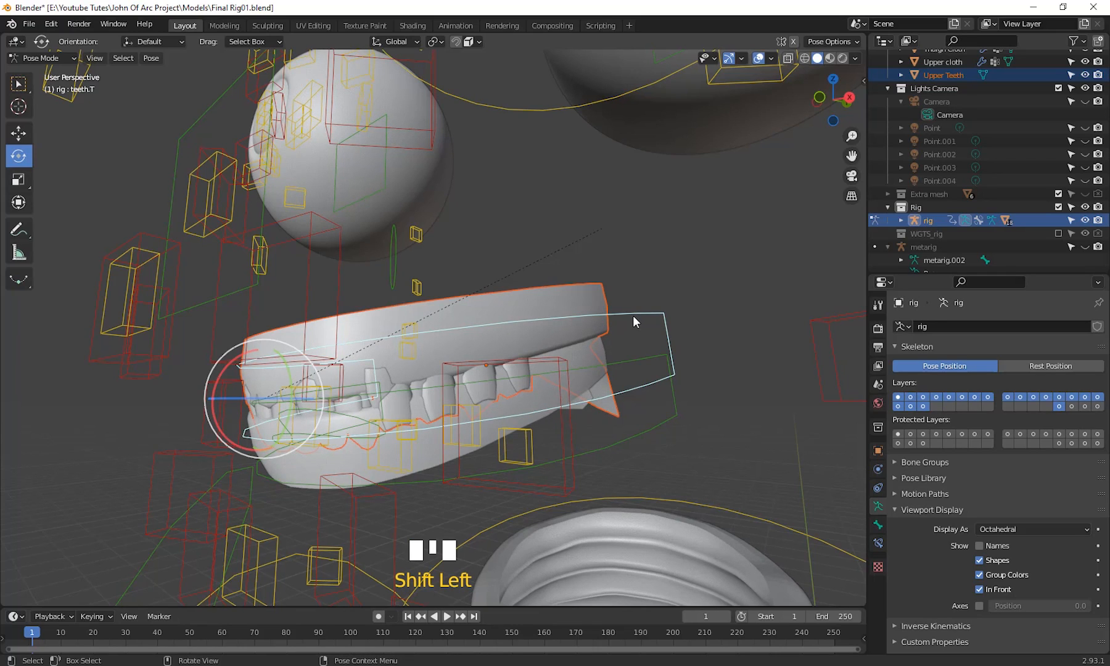
{"action": "key", "text": "ctrl+p"}
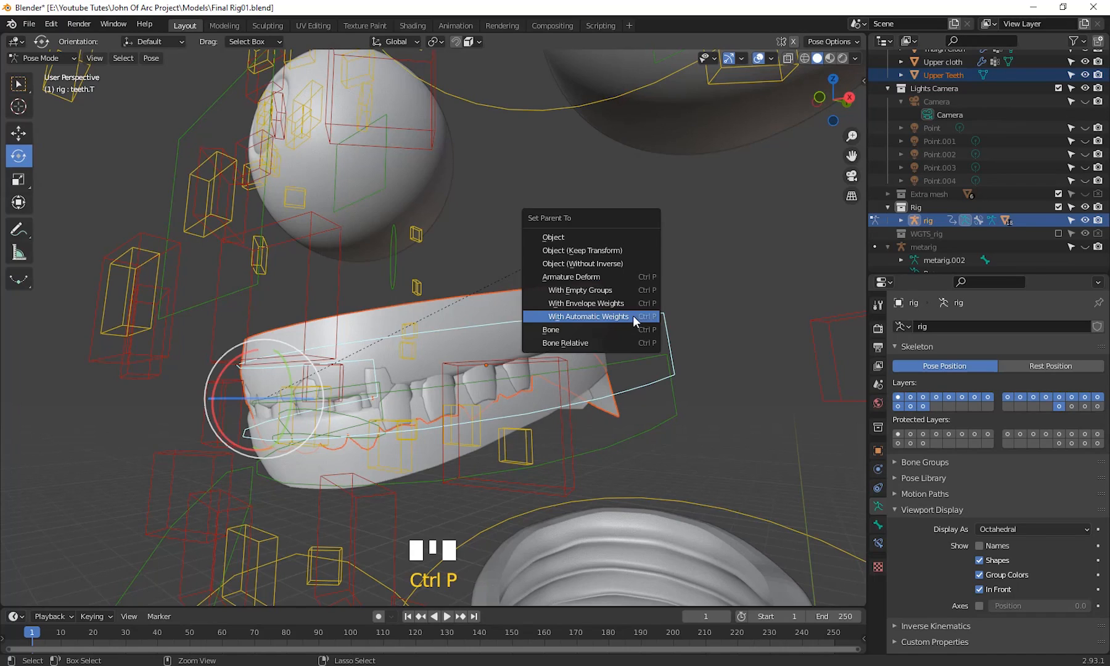
{"action": "left_click", "coordinate": [601, 330]}
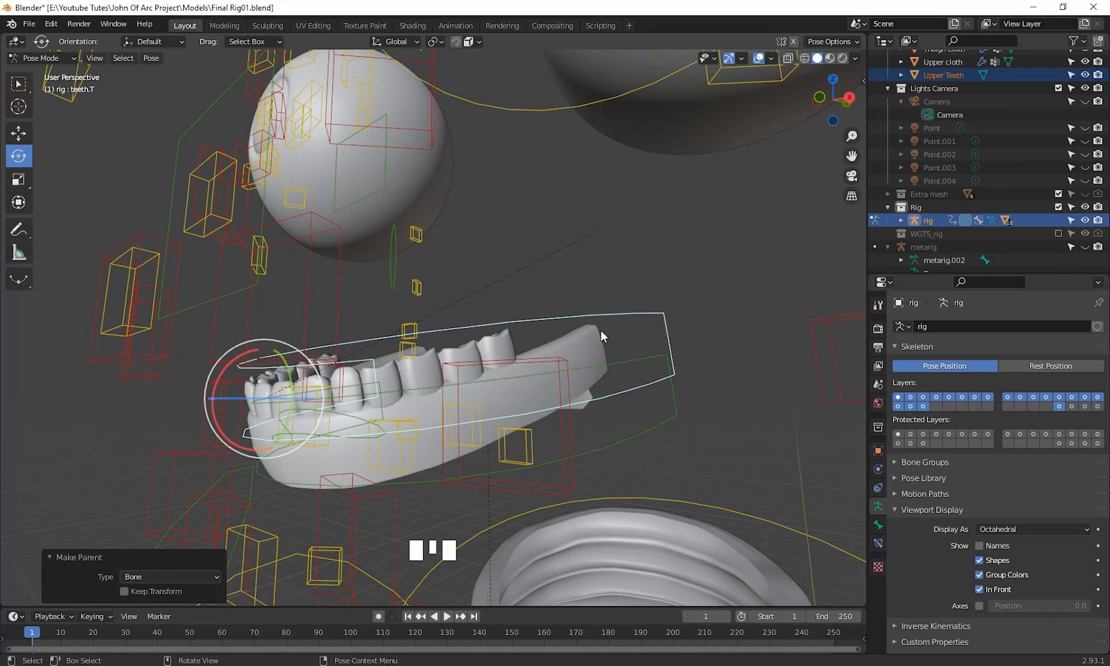
- Check the upper teeth's placement against the head controls and undo their bone parenting
{"action": "scroll", "coordinate": [563, 393], "scroll_direction": "down", "scroll_amount": 11}
{"action": "middle_click_drag", "start_coordinate": [563, 393], "coordinate": [591, 360]}
{"action": "scroll", "coordinate": [477, 432], "scroll_direction": "up", "scroll_amount": 8}
{"action": "scroll", "coordinate": [528, 420], "scroll_direction": "up", "scroll_amount": 2}
{"action": "key", "text": "ctrl+z"}
{"action": "scroll", "coordinate": [574, 413], "scroll_direction": "up", "scroll_amount": 1}
{"action": "left_click", "coordinate": [703, 326]}
{"action": "scroll", "coordinate": [547, 346], "scroll_direction": "down", "scroll_amount": 2}
{"action": "scroll", "coordinate": [578, 347], "scroll_direction": "up", "scroll_amount": 2}
{"action": "left_click", "coordinate": [504, 302]}
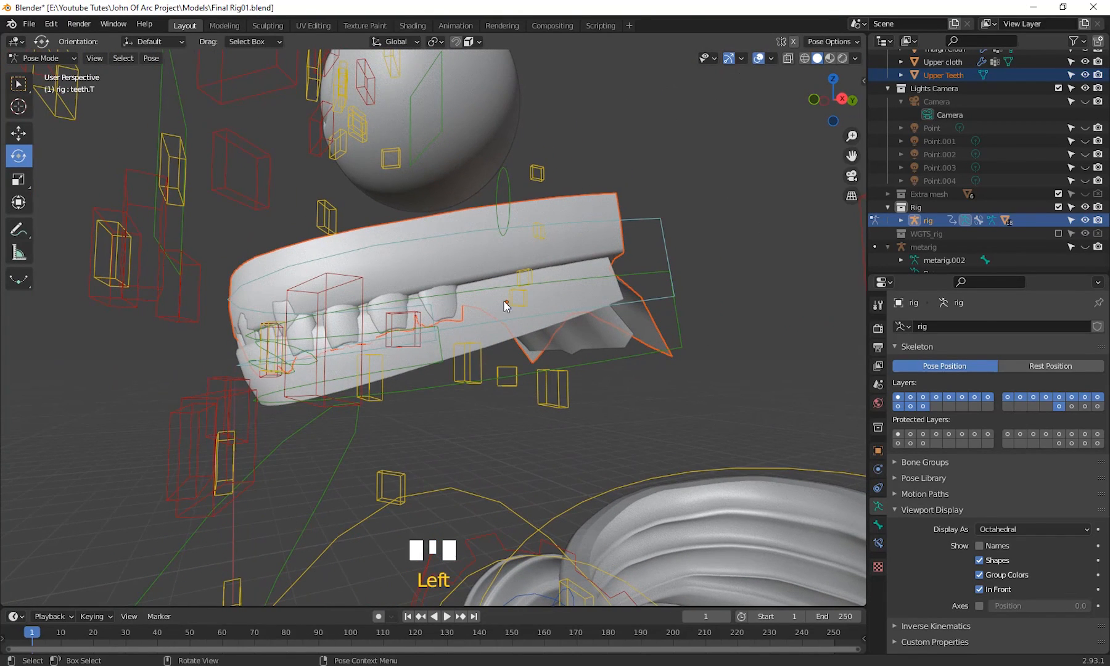
{"action": "left_click", "coordinate": [699, 324]}
{"action": "scroll", "coordinate": [664, 375], "scroll_direction": "down", "scroll_amount": 2}
{"action": "middle_click_drag", "start_coordinate": [664, 375], "coordinate": [669, 339], "text": "shift"}
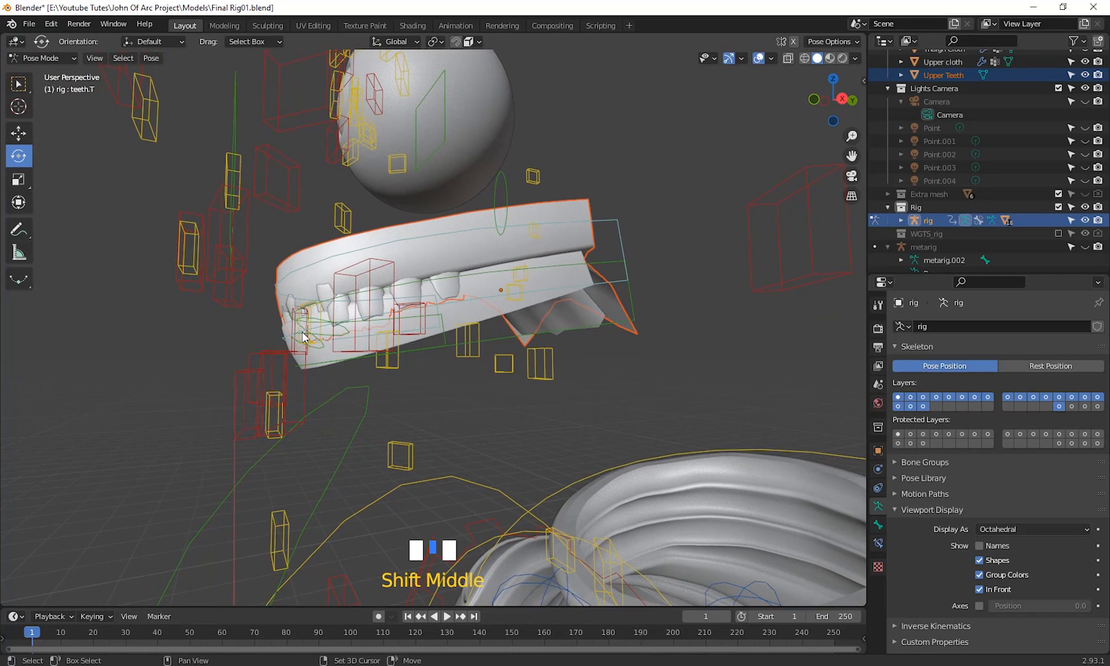
{"action": "left_click", "coordinate": [192, 253]}
{"action": "left_click", "coordinate": [635, 313]}
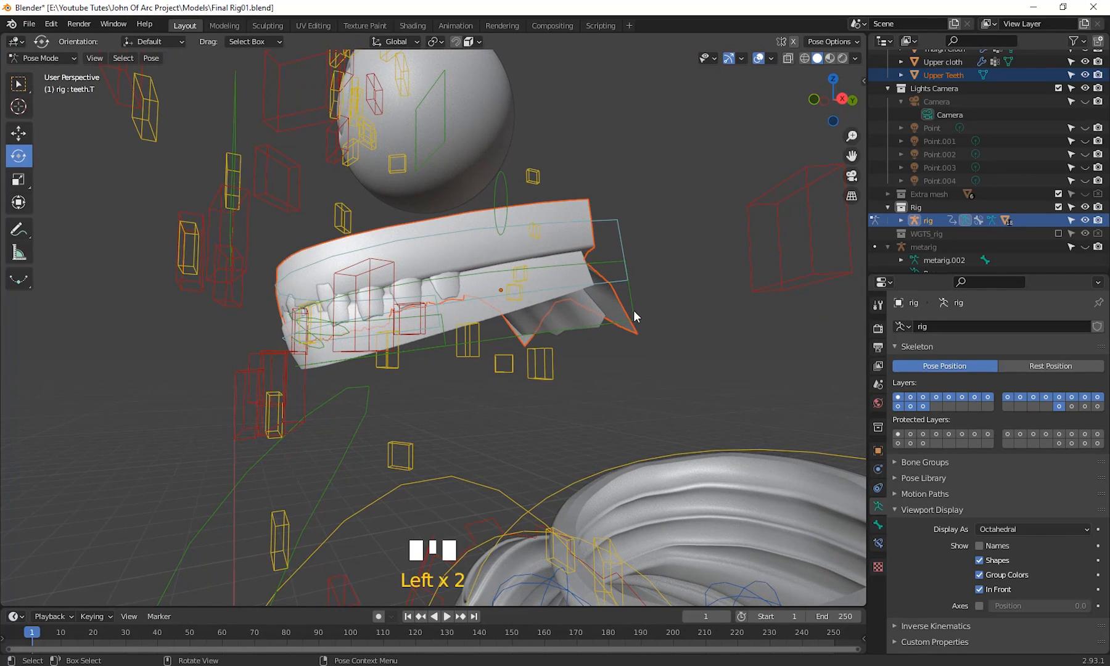
- Try to parent the Lower Teeth mesh to the rig's teeth.B control using the Bone parent type, selecting the objects in Object Mode first
{"action": "left_click", "coordinate": [42, 58]}
{"action": "left_click", "coordinate": [54, 73]}
{"action": "left_click", "coordinate": [91, 299]}
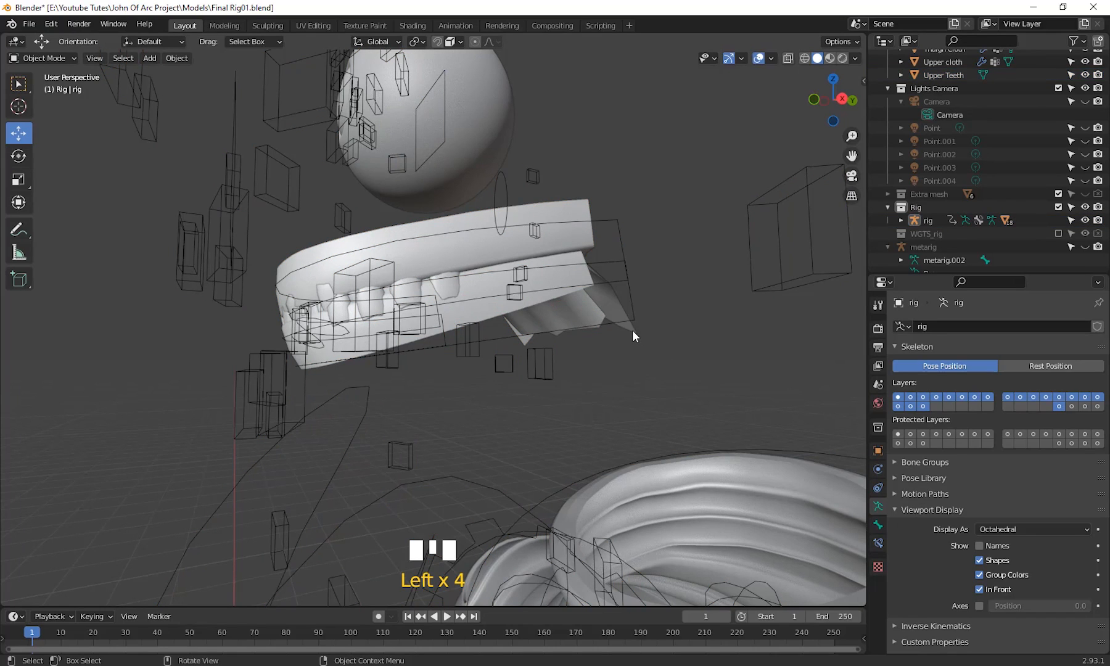
{"action": "left_click", "coordinate": [633, 330]}
{"action": "left_click", "coordinate": [495, 335]}
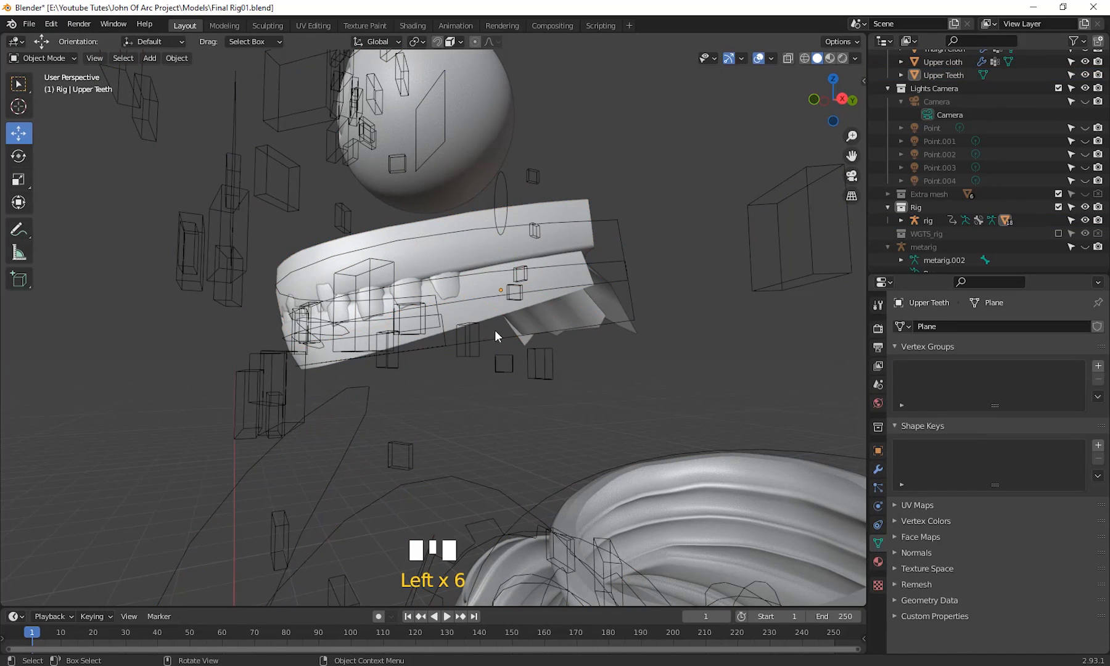
{"action": "left_click", "coordinate": [475, 318]}
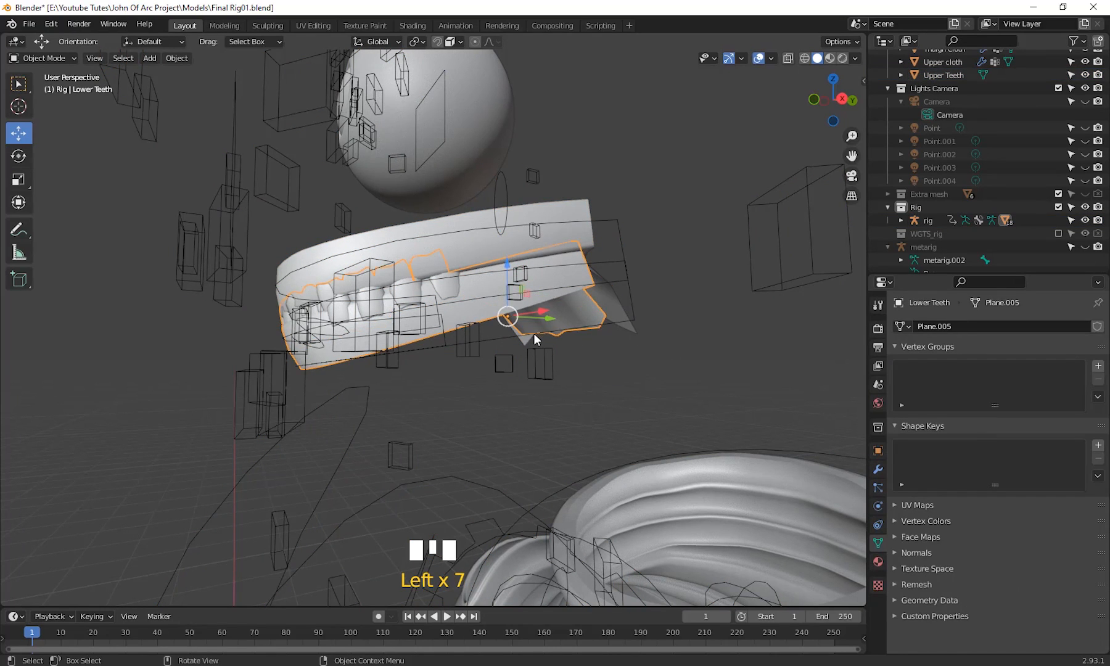
{"action": "left_click", "coordinate": [620, 250], "text": "shift"}
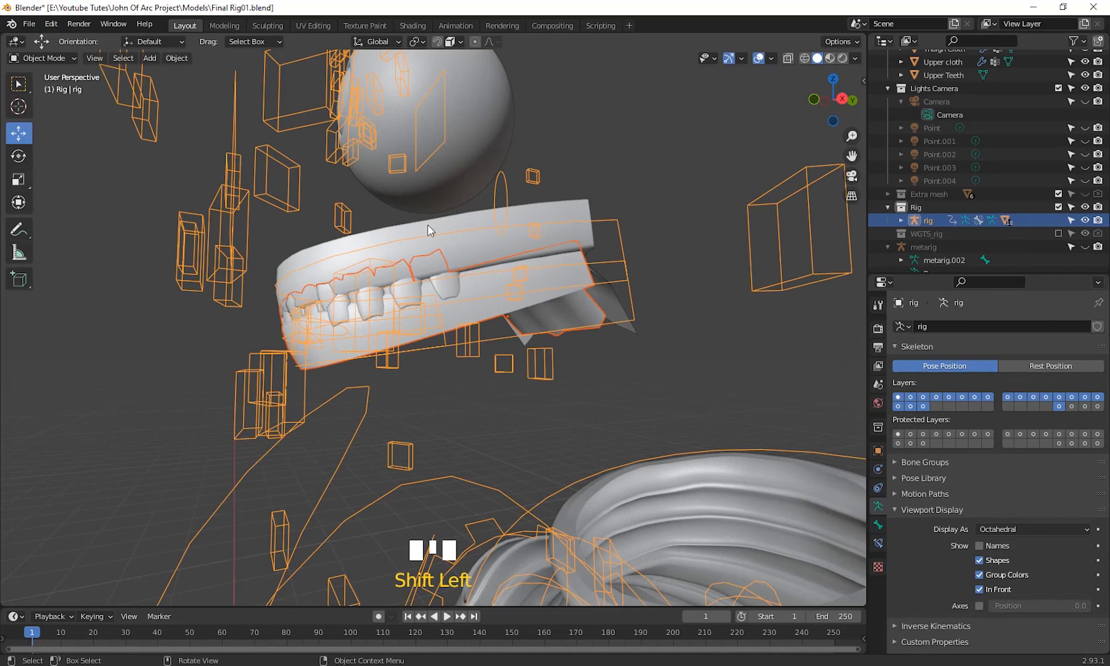
{"action": "left_click", "coordinate": [61, 58]}
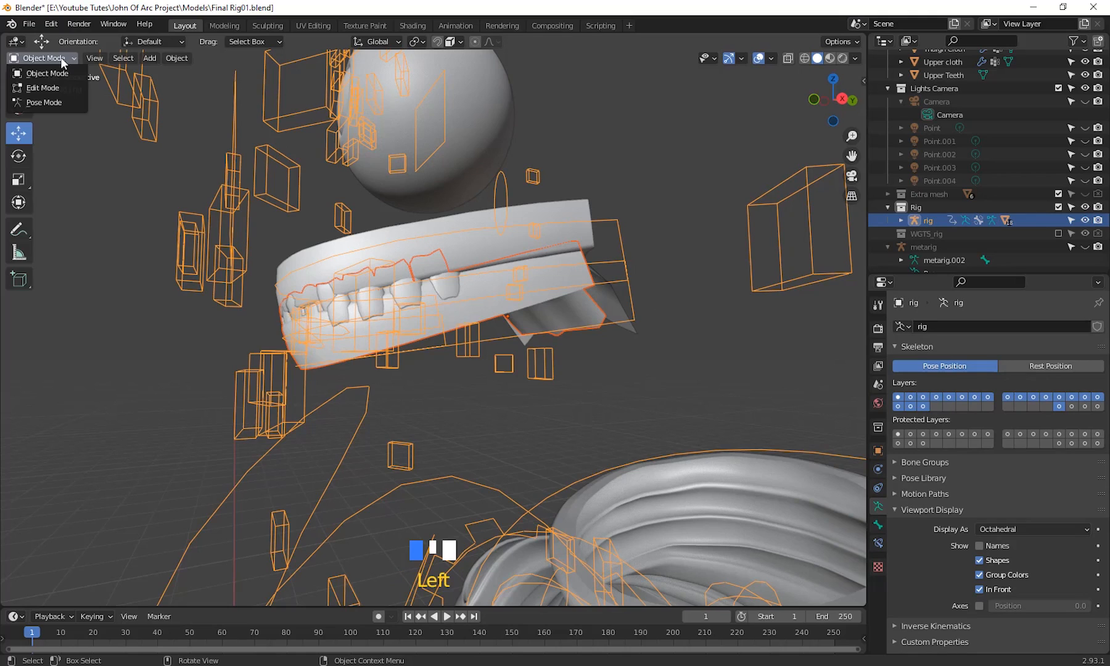
{"action": "left_click", "coordinate": [58, 100]}
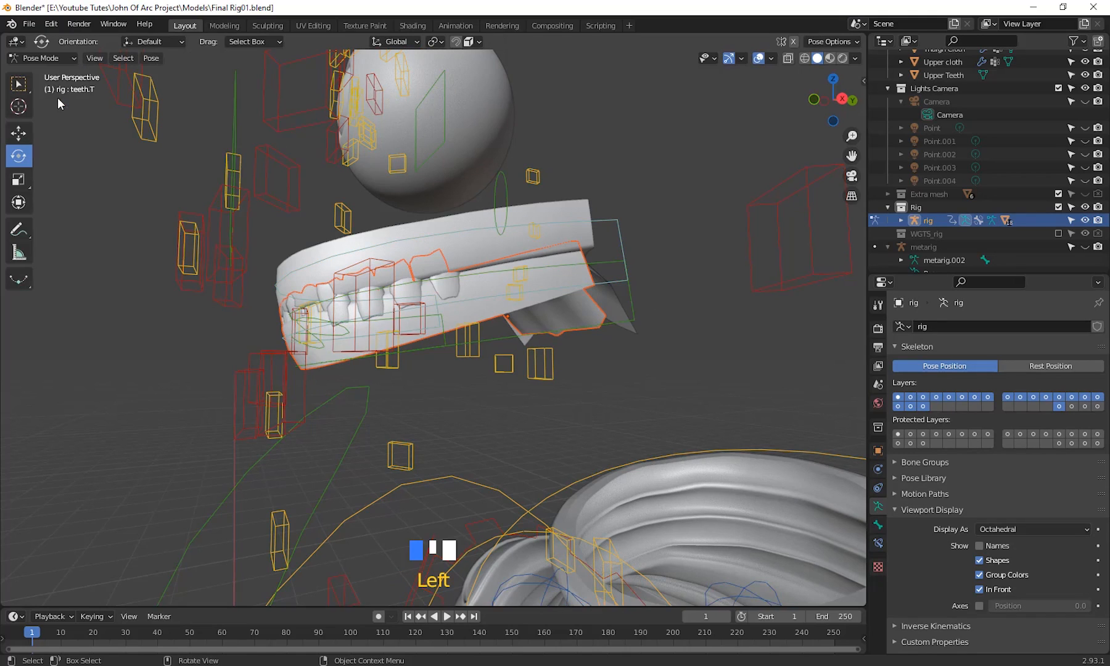
{"action": "left_click", "coordinate": [631, 296], "text": "shift"}
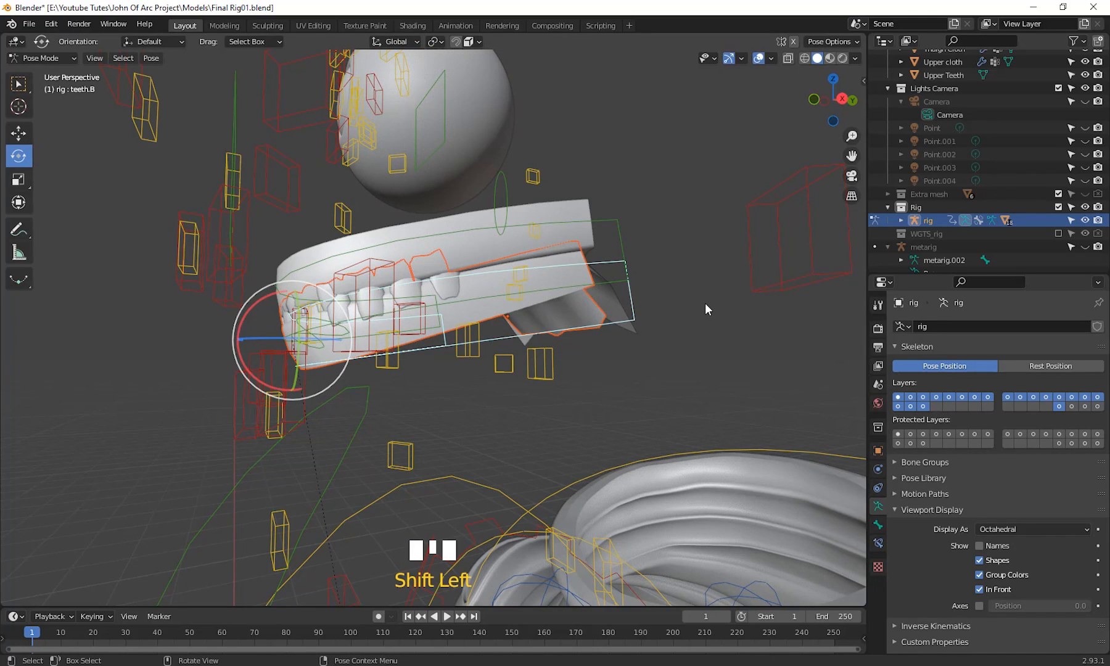
{"action": "key", "text": "ctrl+p"}
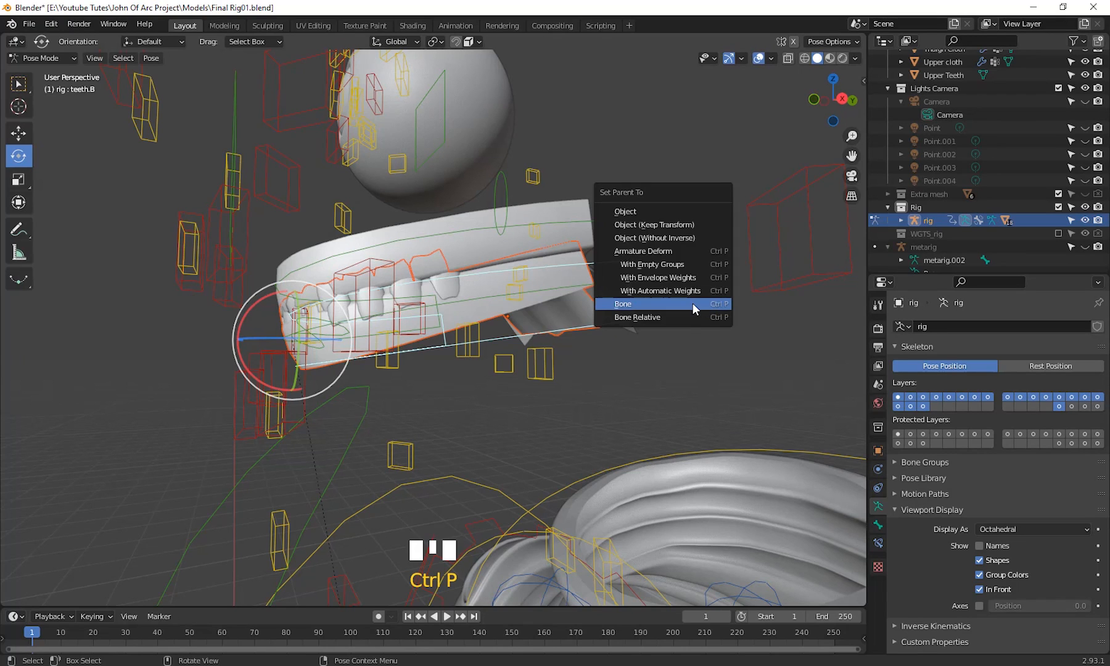
{"action": "left_click", "coordinate": [694, 303]}
- Check the lower teeth's placement relative to the body and undo their bone parenting
{"action": "scroll", "coordinate": [532, 373], "scroll_direction": "down", "scroll_amount": 4}
{"action": "scroll", "coordinate": [532, 373], "scroll_direction": "down", "scroll_amount": 19}
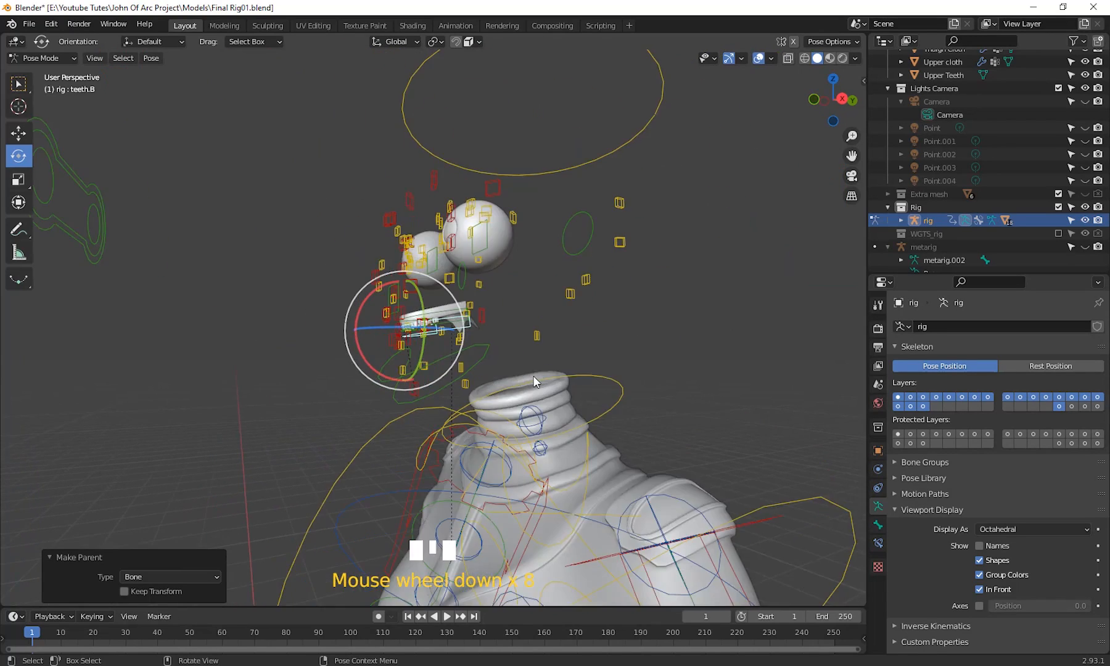
{"action": "middle_click_drag", "start_coordinate": [504, 477], "coordinate": [529, 401], "text": "shift"}
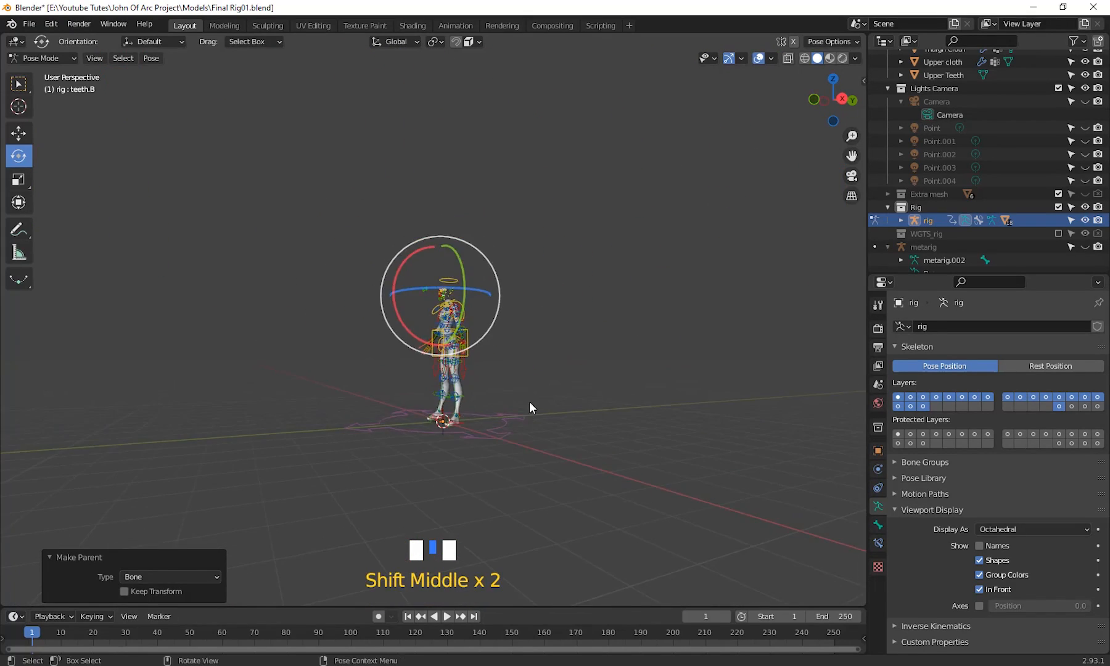
{"action": "scroll", "coordinate": [531, 397], "scroll_direction": "up", "scroll_amount": 9}
{"action": "middle_click_drag", "start_coordinate": [564, 281], "coordinate": [531, 485], "text": "shift"}
{"action": "scroll", "coordinate": [561, 369], "scroll_direction": "up", "scroll_amount": 9}
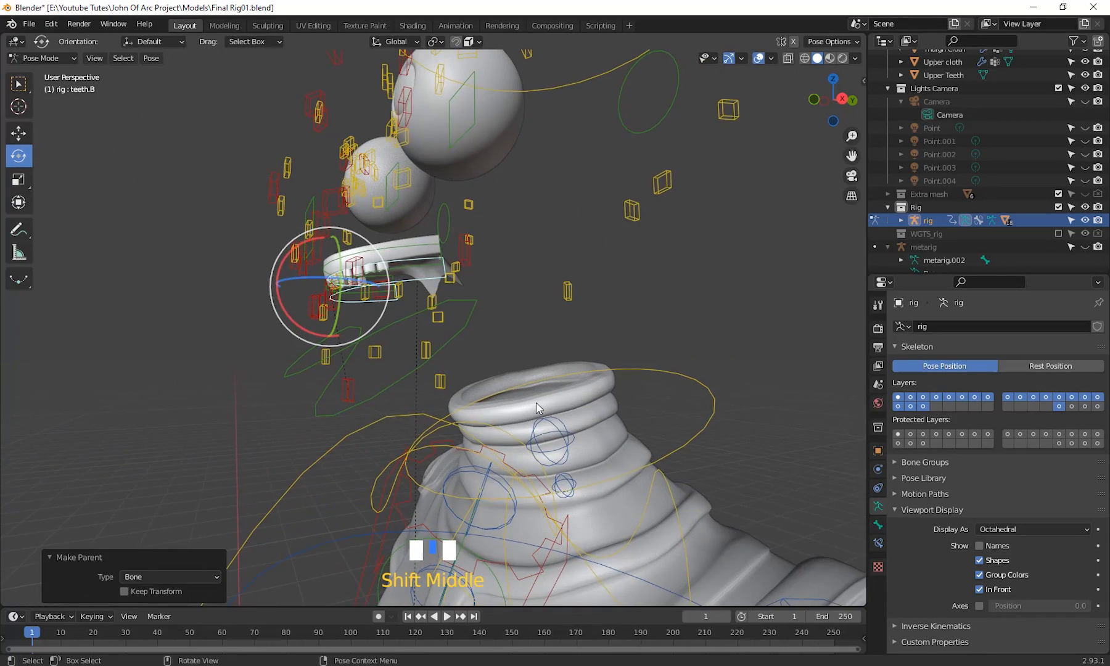
{"action": "key", "text": "ctrl+z"}
- Examine the rig's facial control shapes around the eyes, teeth and neck
{"action": "scroll", "coordinate": [510, 398], "scroll_direction": "up", "scroll_amount": 2}
{"action": "middle_click_drag", "start_coordinate": [511, 395], "coordinate": [509, 318], "text": "shift"}
{"action": "scroll", "coordinate": [498, 449], "scroll_direction": "down", "scroll_amount": 4}
{"action": "scroll", "coordinate": [494, 435], "scroll_direction": "up", "scroll_amount": 2}
{"action": "scroll", "coordinate": [527, 366], "scroll_direction": "down", "scroll_amount": 3}
{"action": "scroll", "coordinate": [515, 307], "scroll_direction": "down", "scroll_amount": 2}
{"action": "scroll", "coordinate": [516, 308], "scroll_direction": "up", "scroll_amount": 2}
{"action": "scroll", "coordinate": [512, 338], "scroll_direction": "down", "scroll_amount": 2}
{"action": "scroll", "coordinate": [508, 342], "scroll_direction": "up", "scroll_amount": 3}
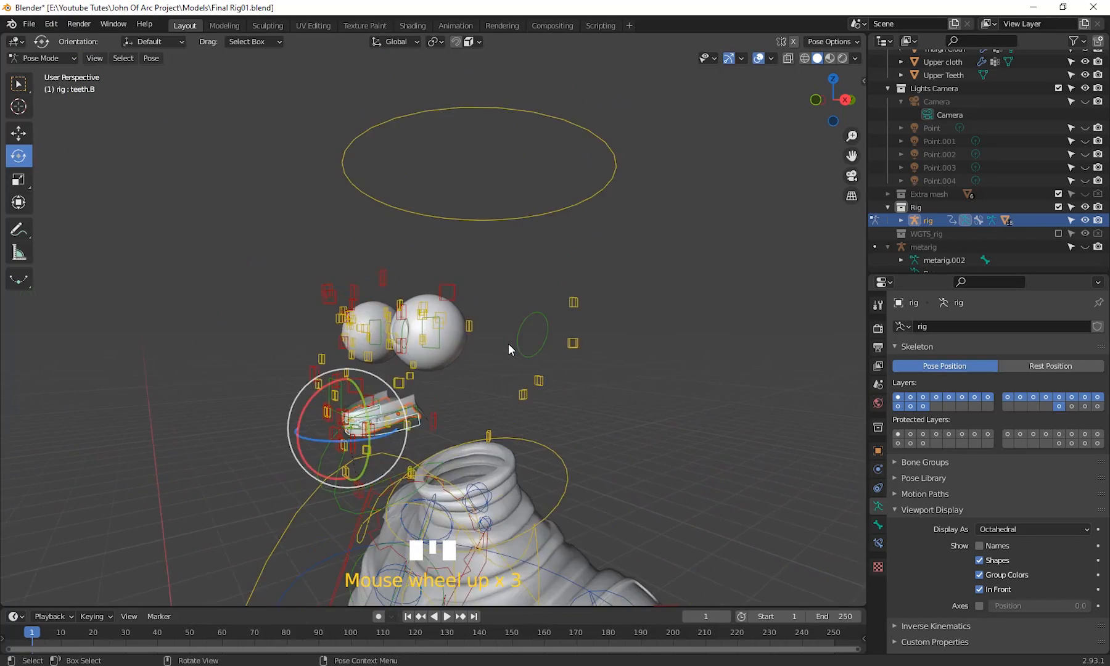
{"action": "scroll", "coordinate": [508, 342], "scroll_direction": "up", "scroll_amount": 3}
{"action": "middle_click_drag", "start_coordinate": [449, 375], "coordinate": [505, 231], "text": "shift"}
{"action": "scroll", "coordinate": [499, 300], "scroll_direction": "down", "scroll_amount": 1}
{"action": "middle_click_drag", "start_coordinate": [509, 330], "coordinate": [452, 298], "text": "shift"}
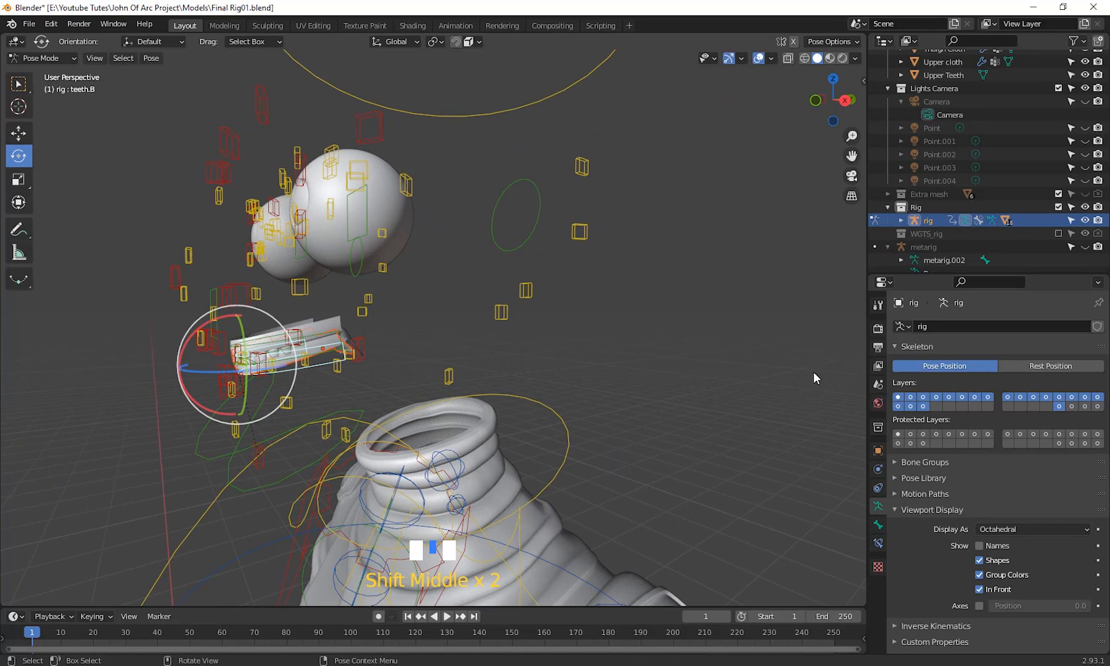
- Display the rig's bone layers 2 to 8 one at a time to examine which controls each contains
{"action": "left_click", "coordinate": [912, 398]}
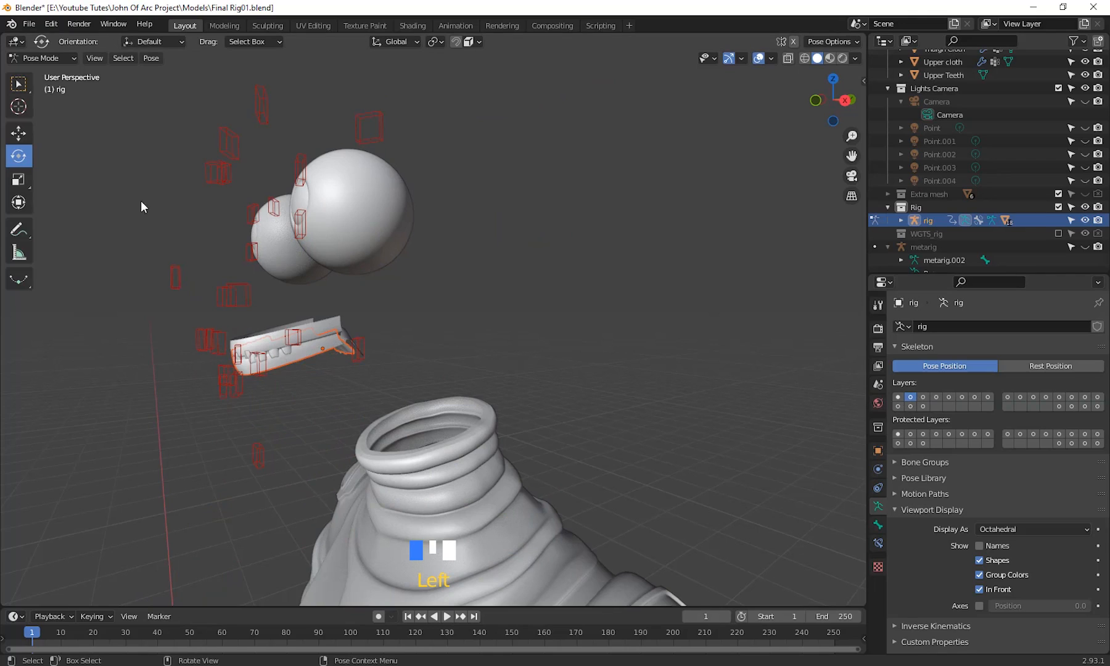
{"action": "left_click", "coordinate": [923, 398]}
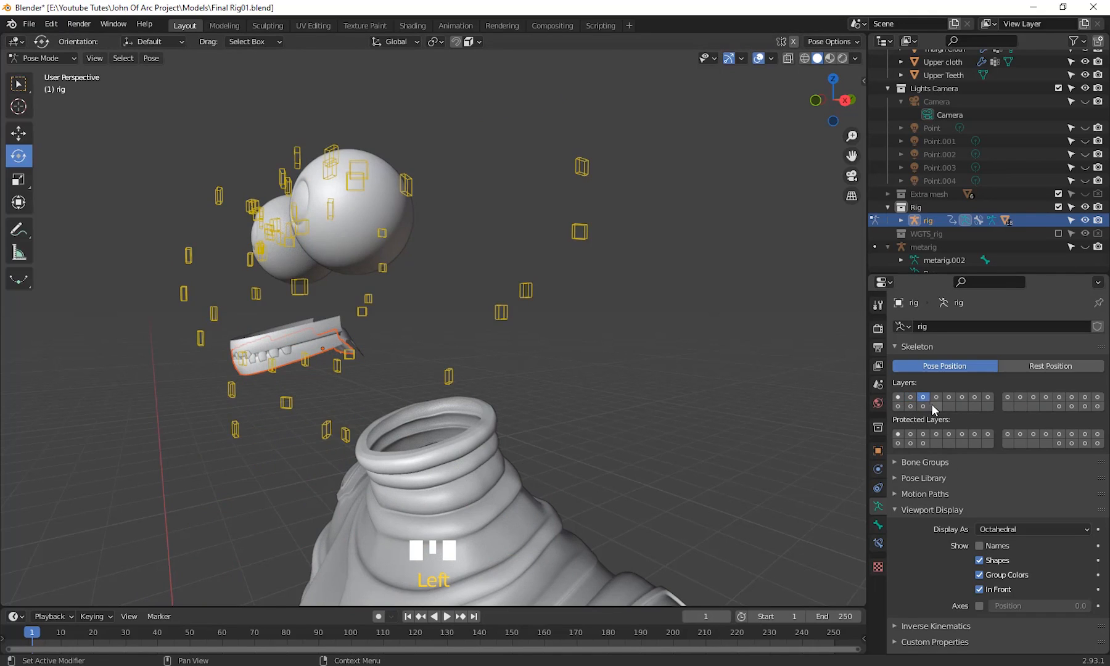
{"action": "left_click", "coordinate": [936, 398]}
{"action": "left_click", "coordinate": [949, 398]}
{"action": "left_click", "coordinate": [963, 398]}
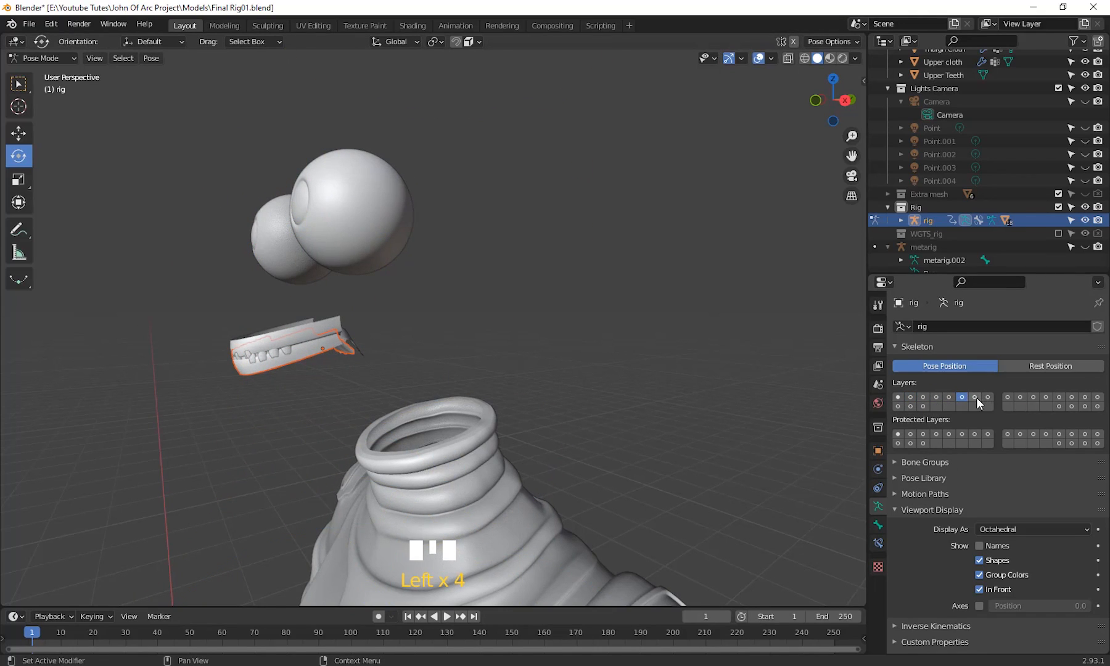
{"action": "left_click", "coordinate": [976, 397]}
{"action": "left_click", "coordinate": [987, 398]}
- Review the rig's bone layers individually in reverse order from layer 7 back to layer 1
{"action": "left_click", "coordinate": [974, 398]}
{"action": "left_click", "coordinate": [962, 397]}
{"action": "left_click", "coordinate": [949, 398]}
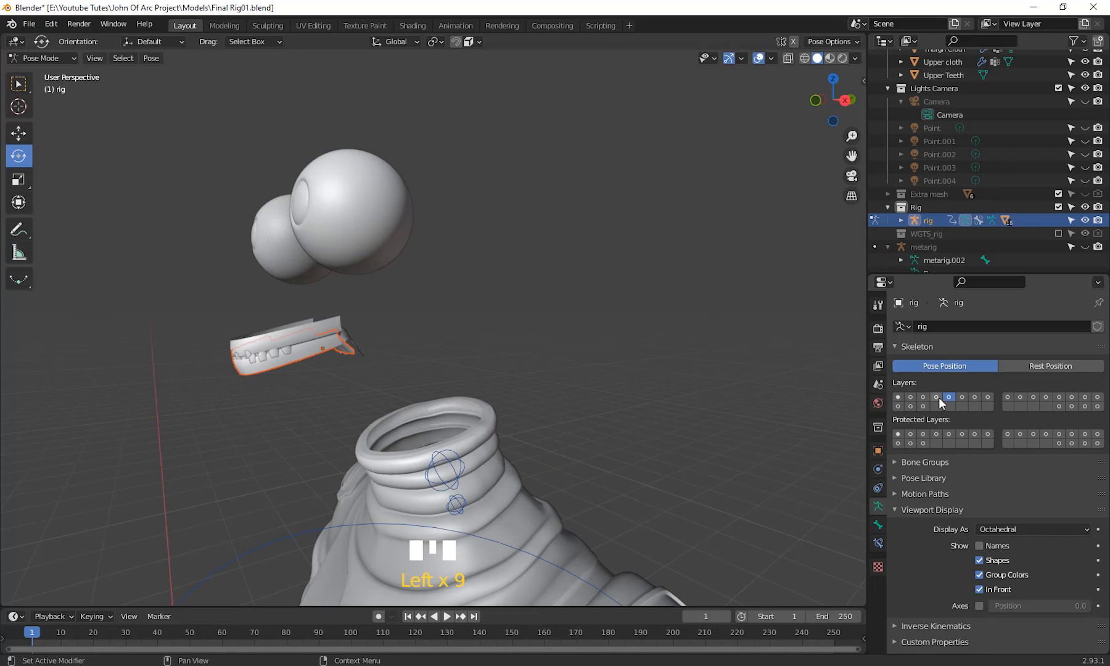
{"action": "left_click", "coordinate": [939, 398]}
{"action": "scroll", "coordinate": [479, 458], "scroll_direction": "down", "scroll_amount": 6}
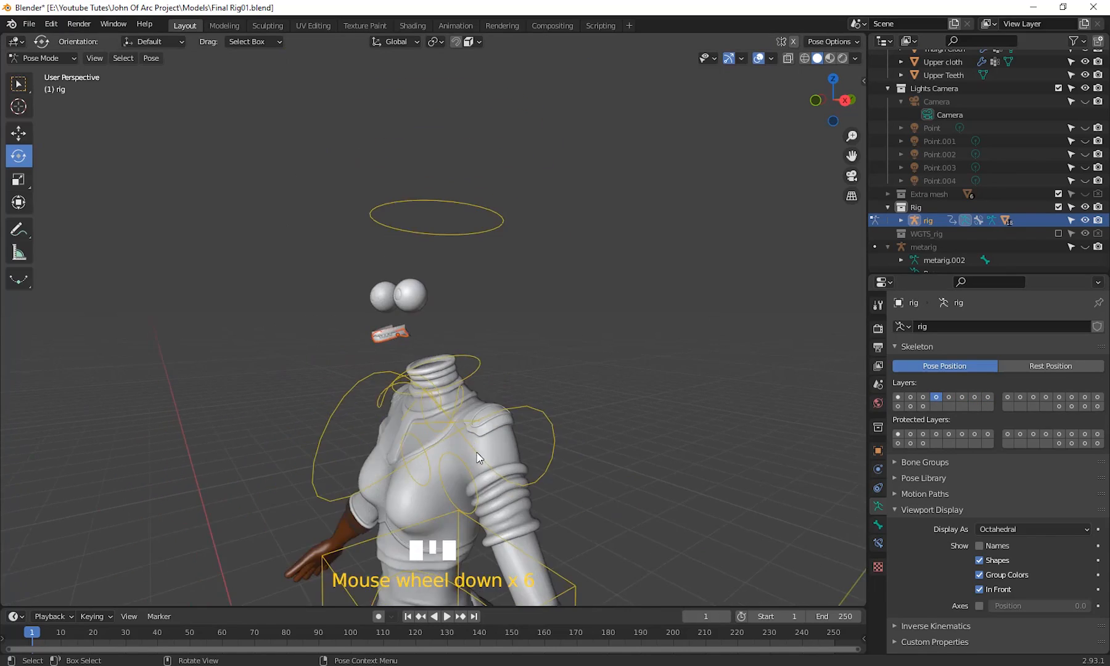
{"action": "middle_click_drag", "start_coordinate": [479, 458], "coordinate": [517, 454]}
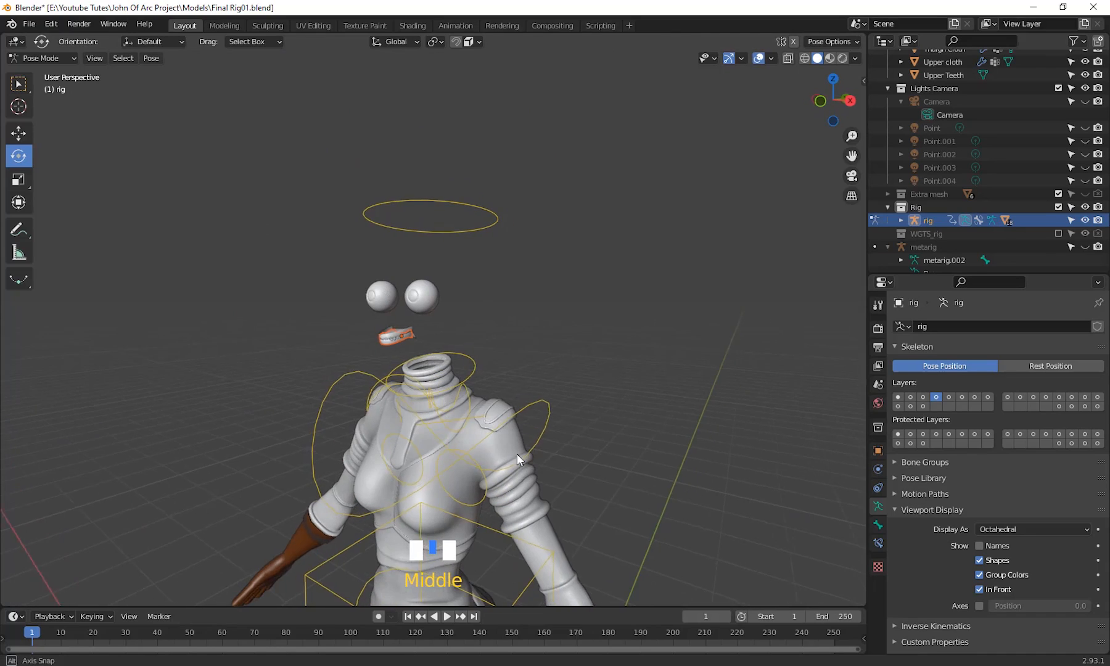
{"action": "left_click", "coordinate": [924, 397]}
{"action": "left_click", "coordinate": [912, 399]}
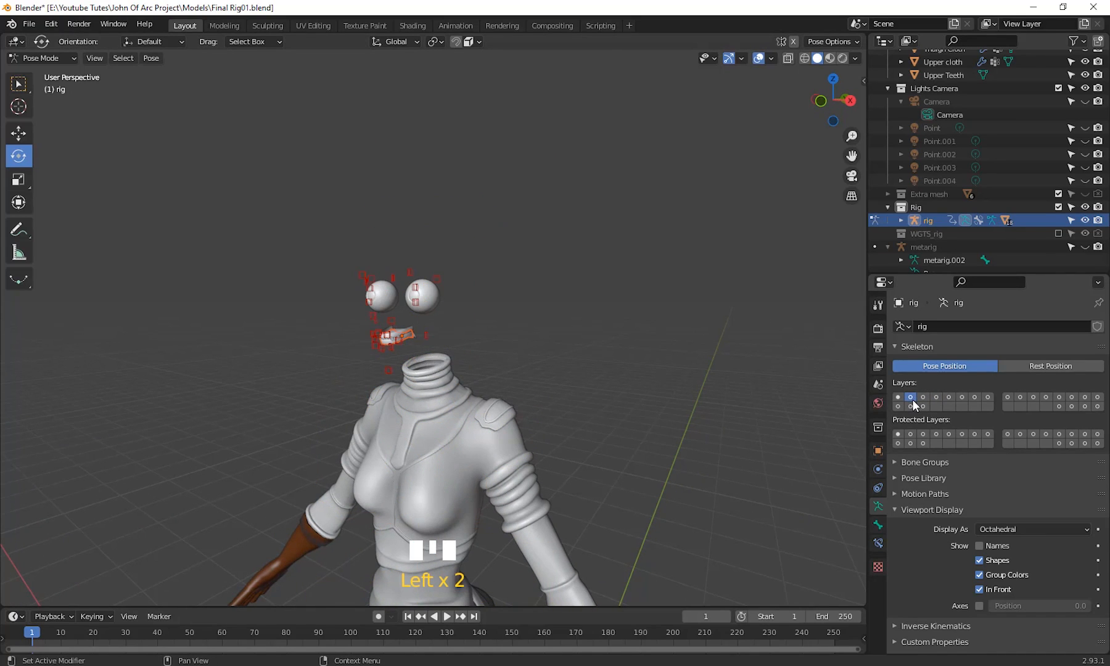
{"action": "left_click", "coordinate": [899, 398]}
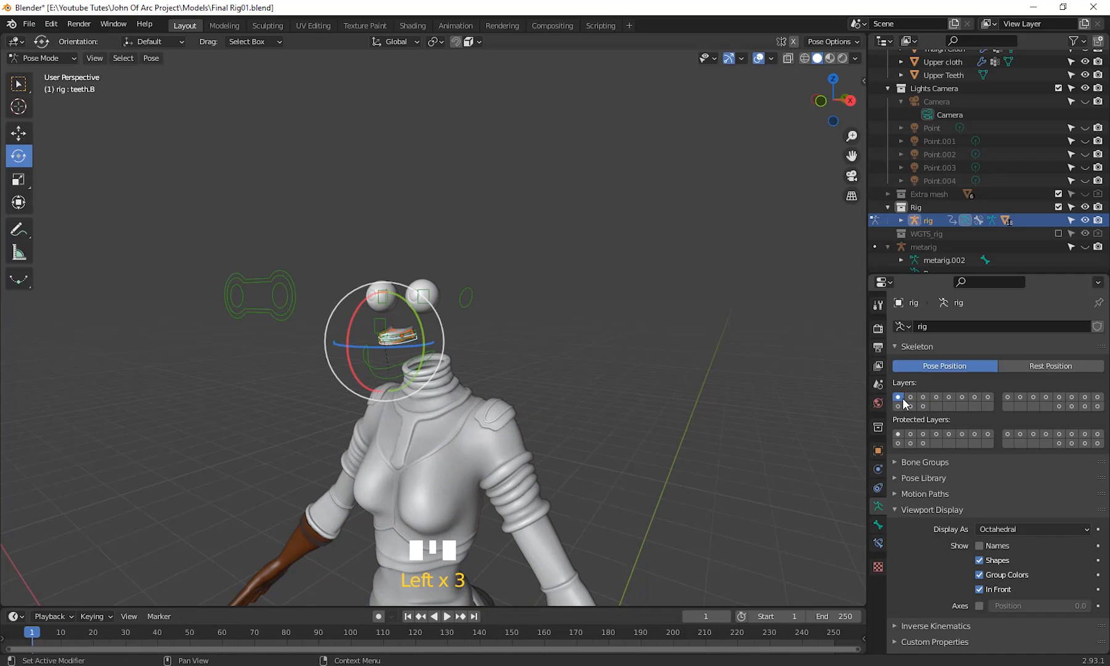
- Show the rig's bone layers 2 to 16 together with layer 1
{"action": "middle_click_drag", "start_coordinate": [411, 459], "coordinate": [467, 393]}
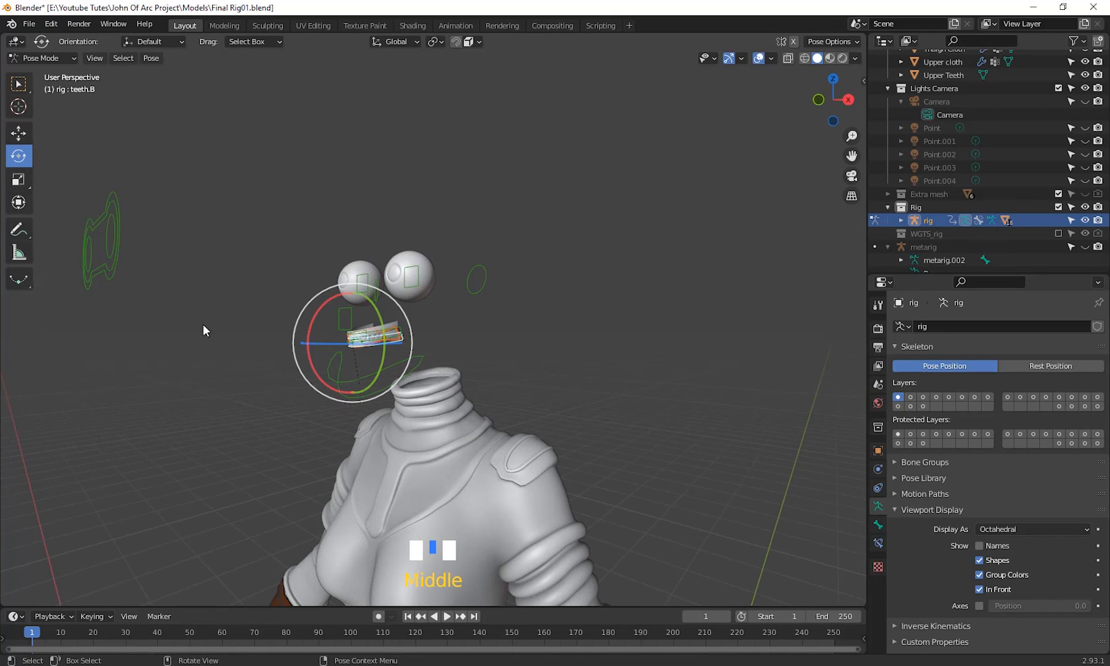
{"action": "middle_click_drag", "start_coordinate": [481, 433], "coordinate": [622, 426]}
{"action": "scroll", "coordinate": [420, 417], "scroll_direction": "up", "scroll_amount": 1}
{"action": "scroll", "coordinate": [622, 444], "scroll_direction": "down", "scroll_amount": 3}
{"action": "scroll", "coordinate": [522, 435], "scroll_direction": "up", "scroll_amount": 1}
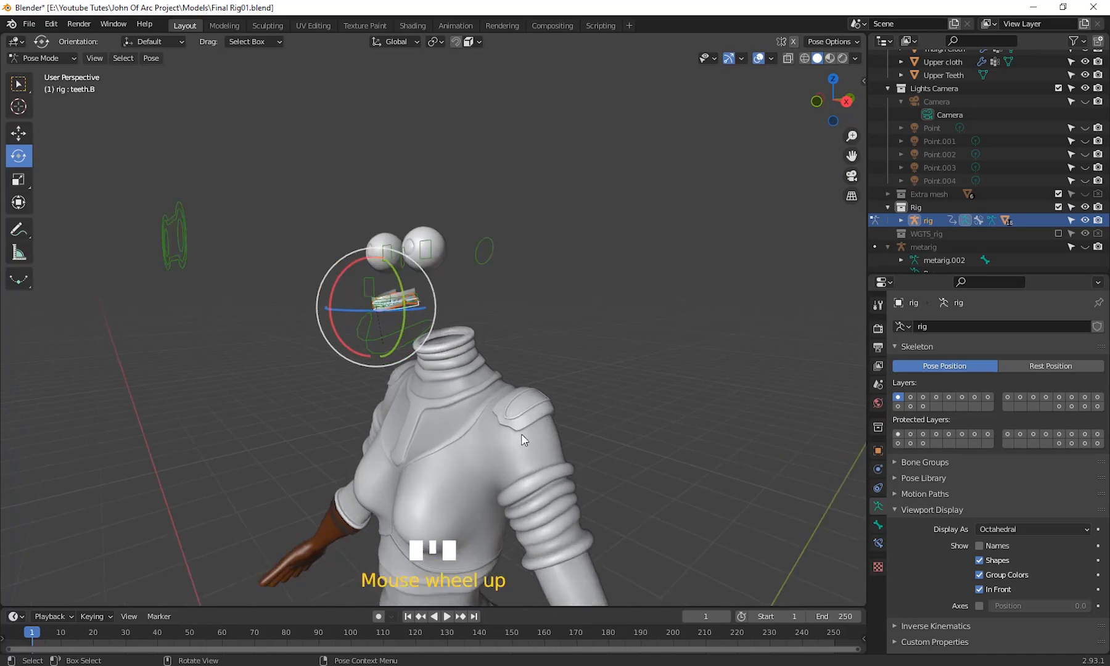
{"action": "middle_click_drag", "start_coordinate": [522, 435], "coordinate": [654, 460], "text": "shift"}
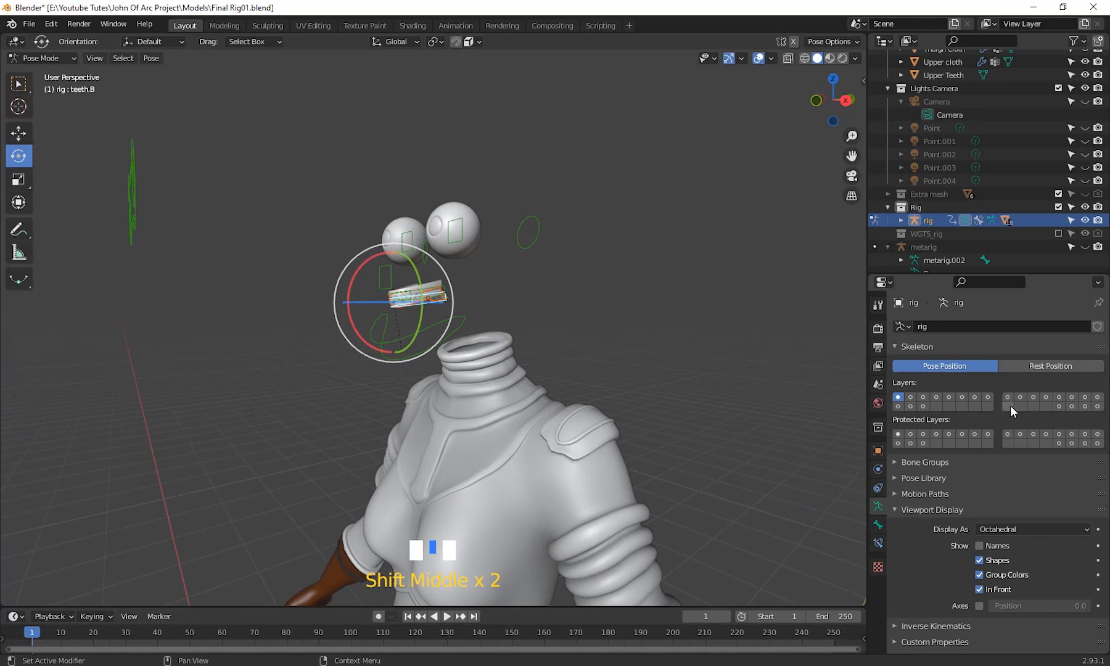
{"action": "left_click_drag", "start_coordinate": [911, 397], "coordinate": [1106, 406], "text": "shift"}
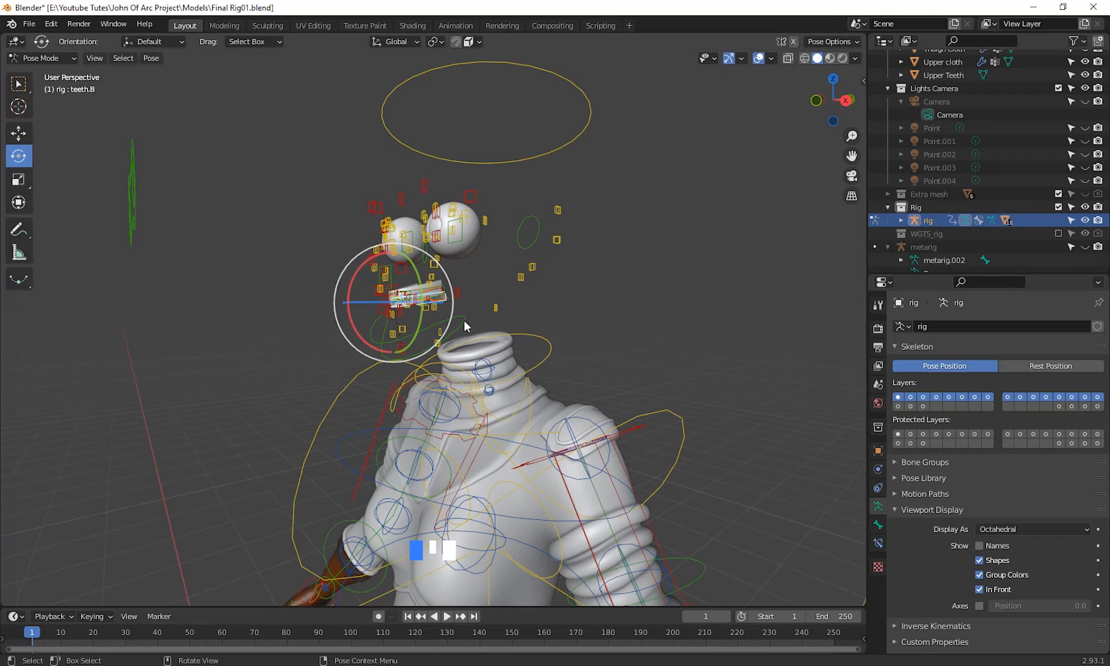
- Display the rig's bone layers 29, 30 and 31 one at a time, leaving only layer 31 visible
{"action": "left_click", "coordinate": [1061, 408]}
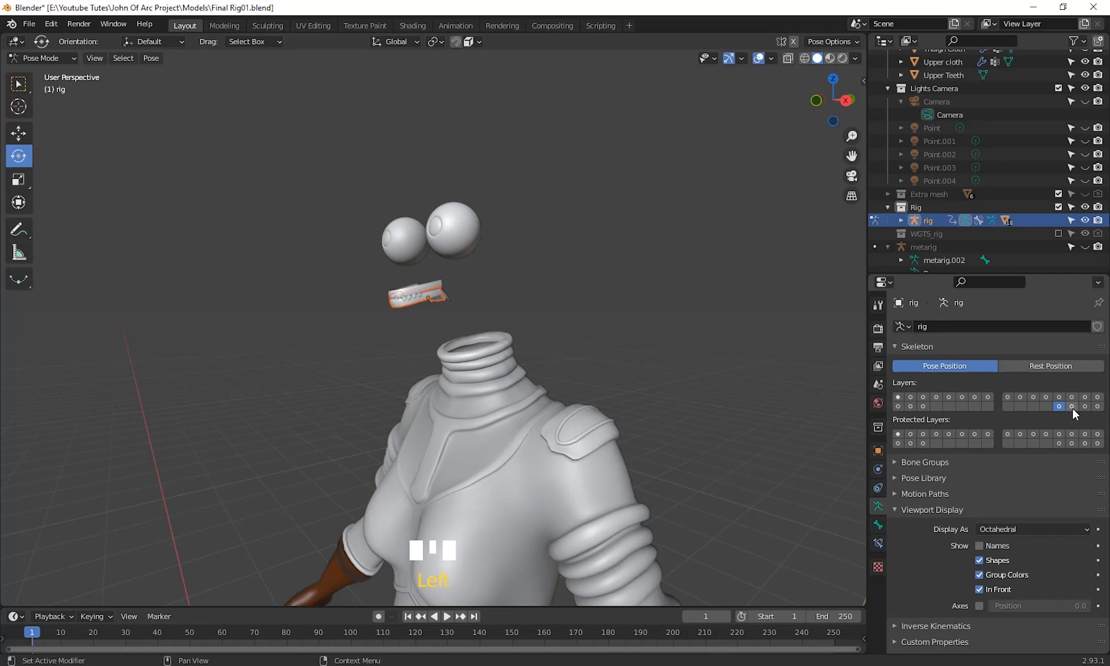
{"action": "left_click", "coordinate": [1072, 407]}
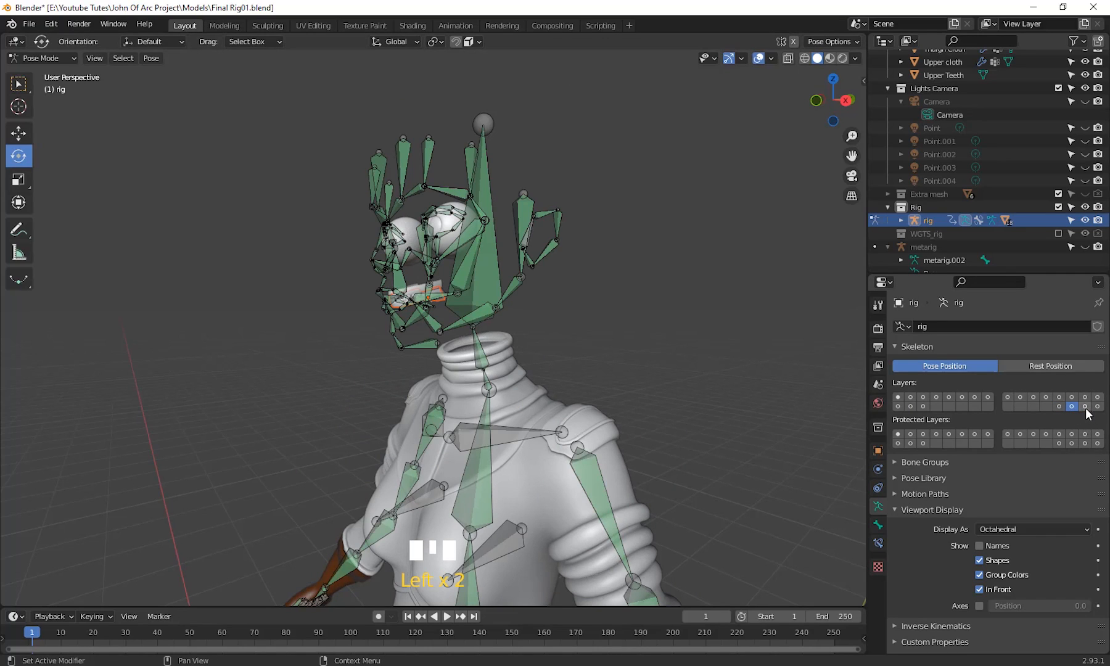
{"action": "left_click", "coordinate": [1085, 407]}
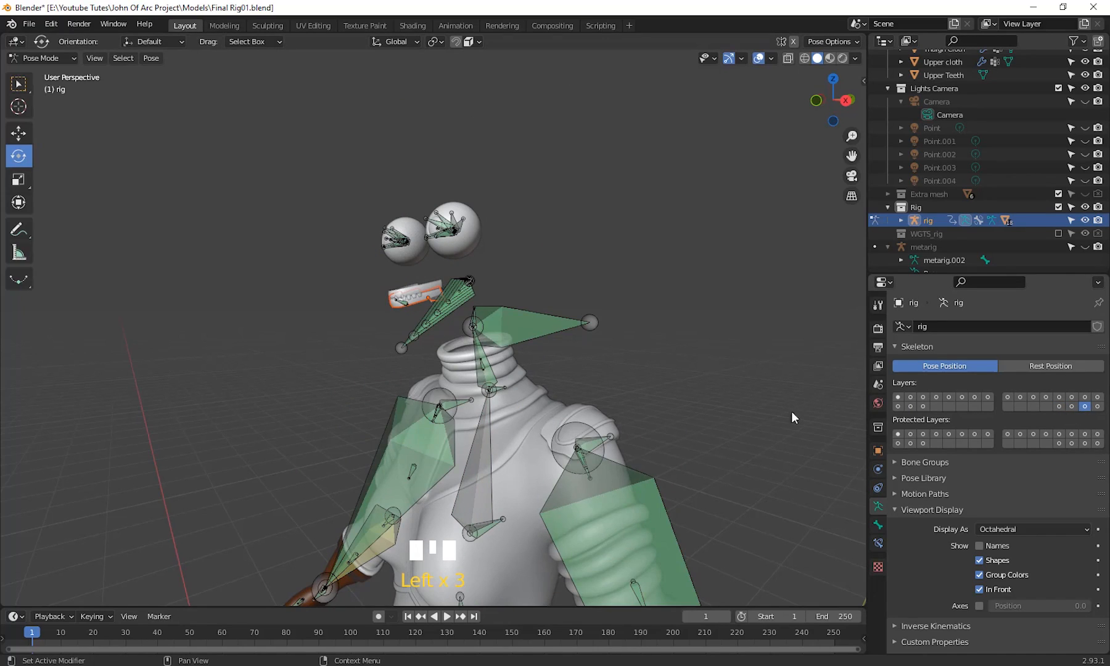
- Select the small MCH-eye.L.001 bone at the front of the left eyeball and switch the rig to Object Mode
{"action": "scroll", "coordinate": [723, 423], "scroll_direction": "down", "scroll_amount": 4}
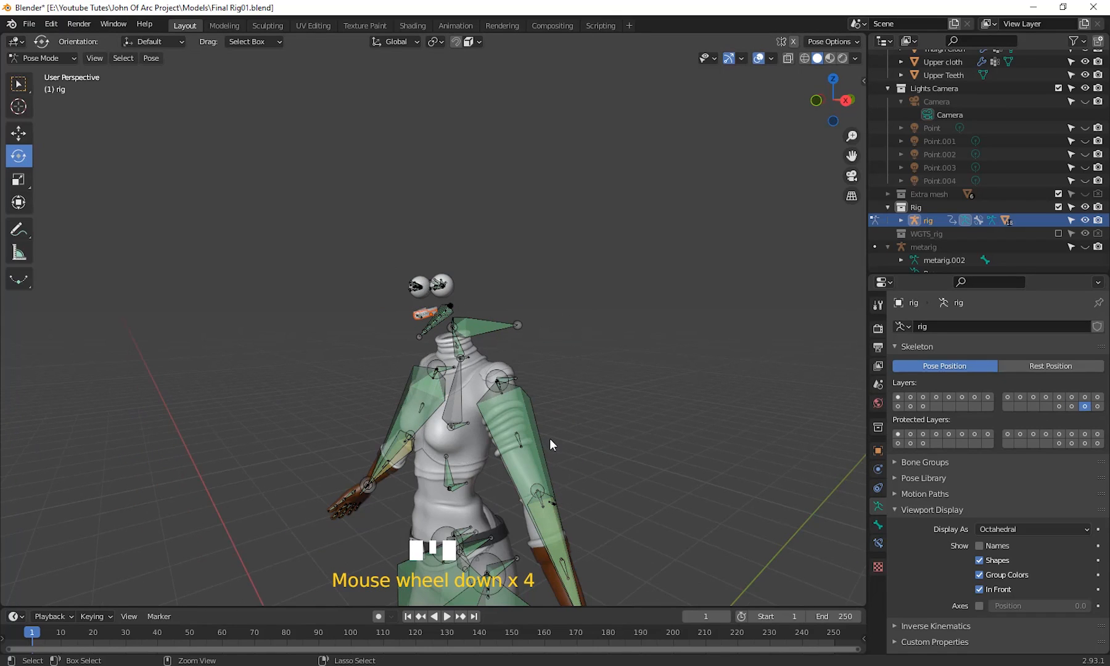
{"action": "middle_click_drag", "start_coordinate": [614, 425], "coordinate": [536, 436], "text": "shift"}
{"action": "scroll", "coordinate": [582, 451], "scroll_direction": "up", "scroll_amount": 7}
{"action": "middle_click_drag", "start_coordinate": [541, 423], "coordinate": [445, 394], "text": "shift"}
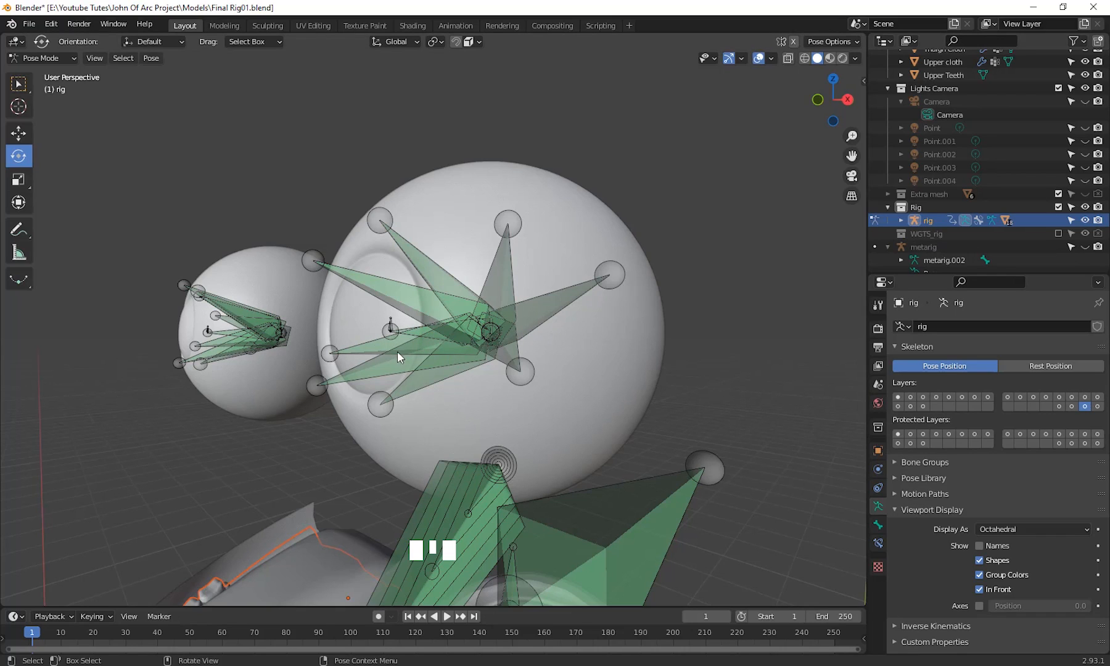
{"action": "left_click", "coordinate": [391, 331]}
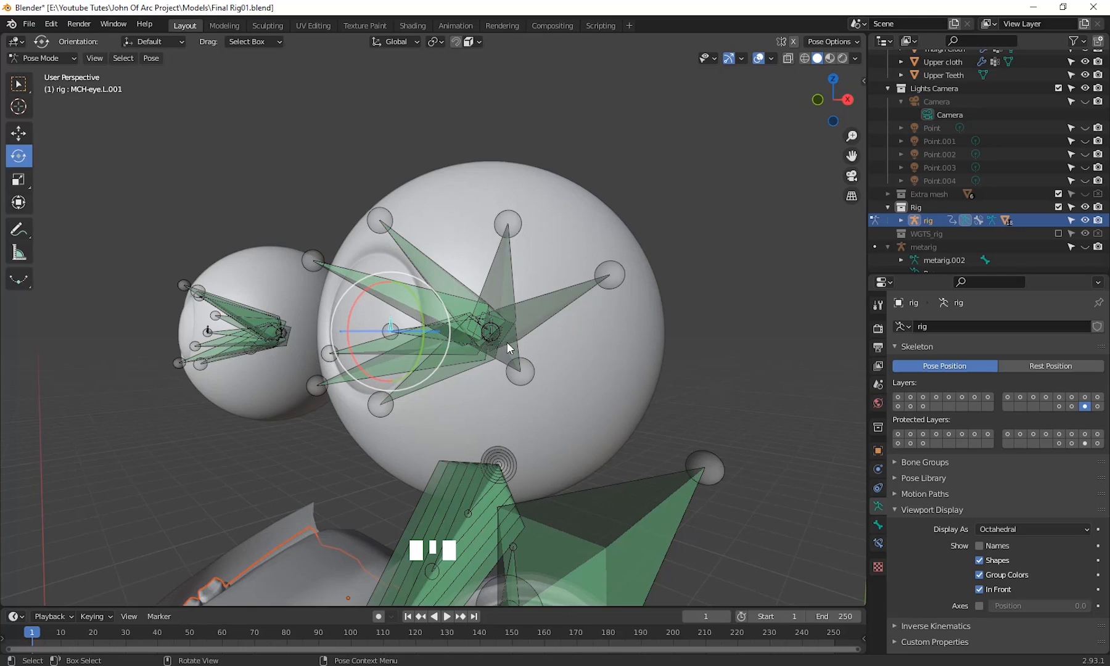
{"action": "left_click", "coordinate": [49, 58]}
{"action": "left_click", "coordinate": [51, 73]}
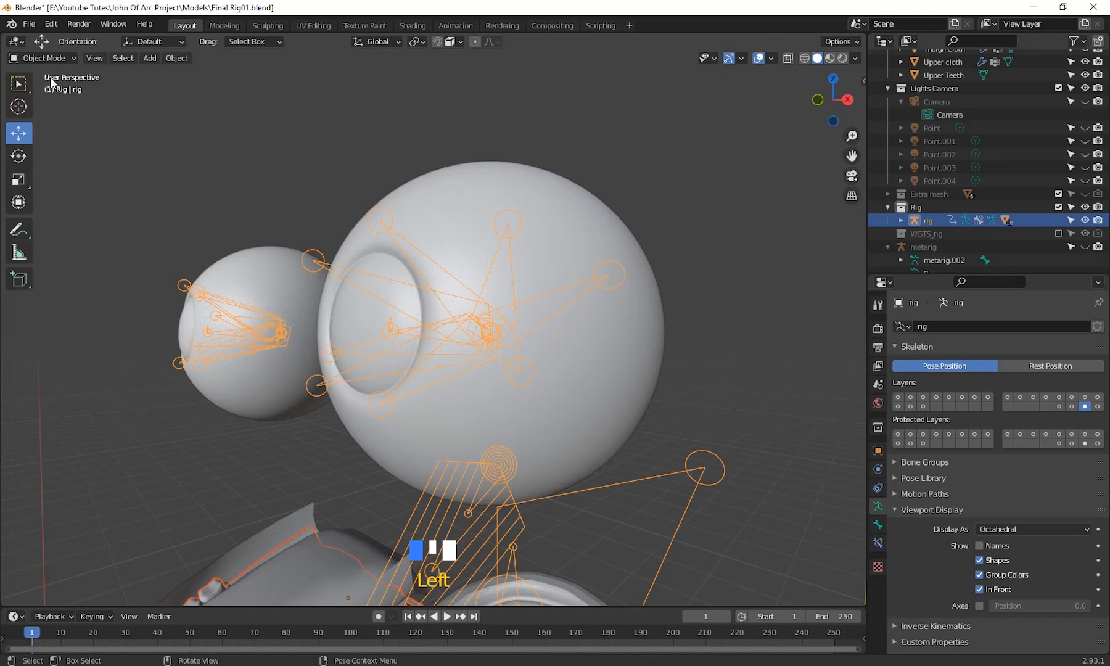
- Select the Left Eye Ball mesh together with the rig and switch to Pose Mode
{"action": "left_click", "coordinate": [579, 227]}
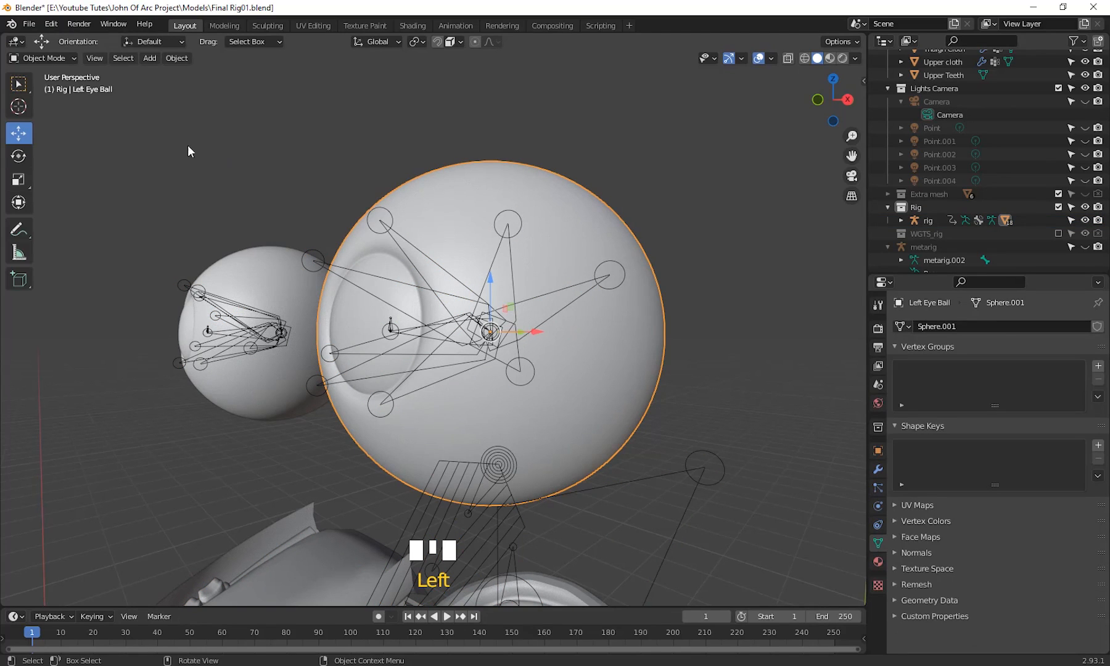
{"action": "left_click", "coordinate": [694, 493], "text": "shift"}
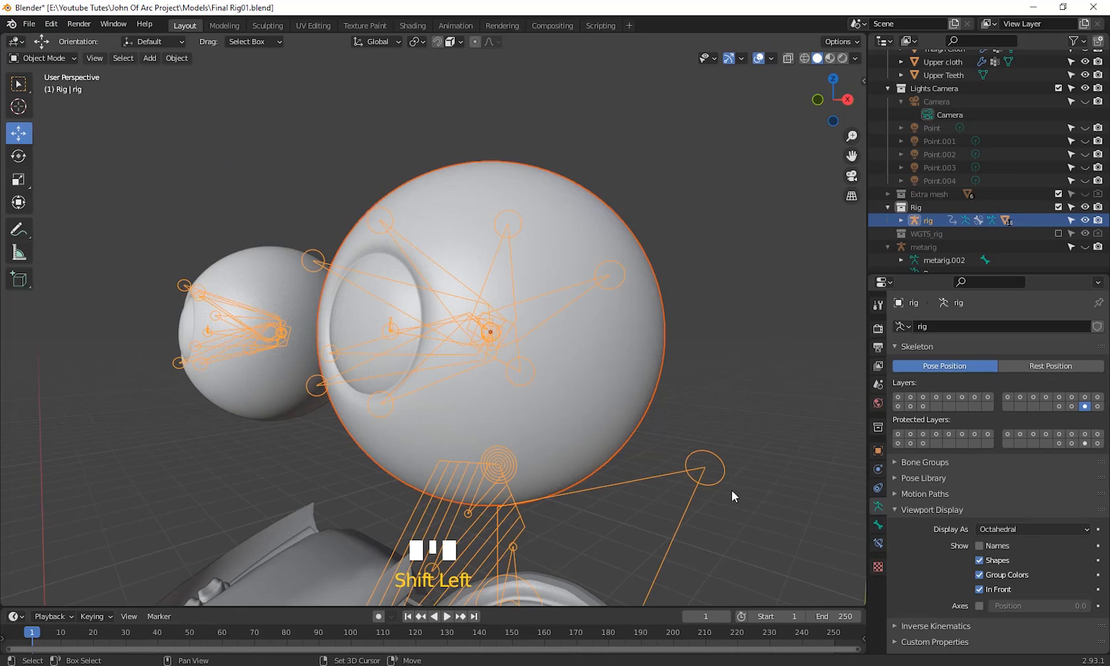
{"action": "left_click", "coordinate": [58, 59]}
{"action": "left_click", "coordinate": [54, 103]}
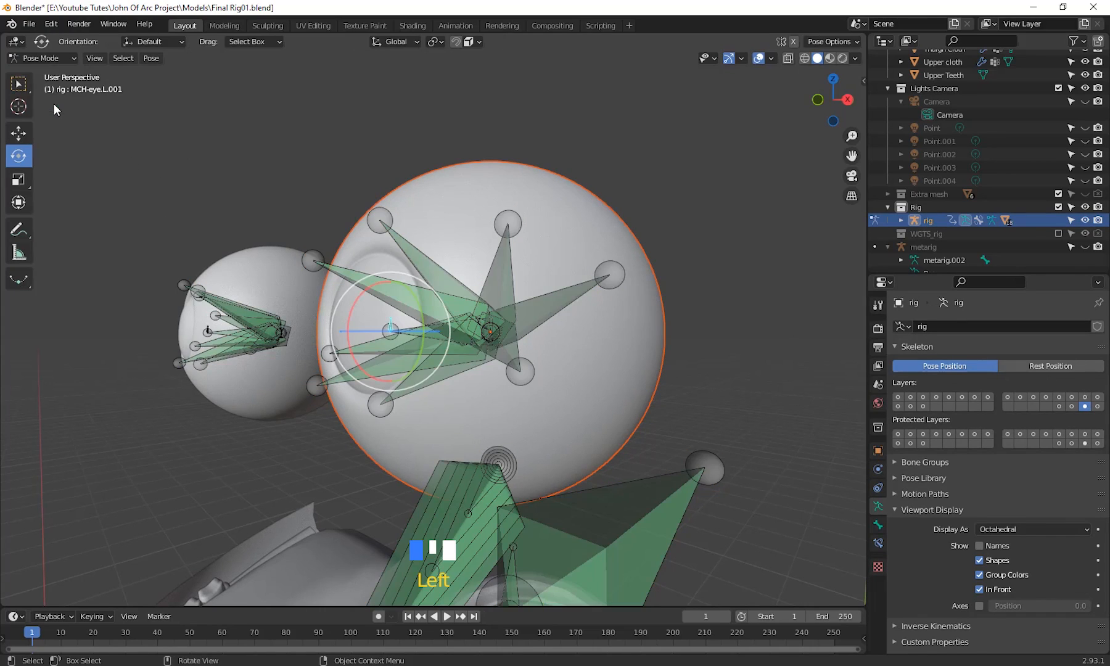
- Add the MCH-eye.L bone to the selection as the active bone and parent the Left Eye Ball mesh to it using Bone
{"action": "scroll", "coordinate": [500, 305], "scroll_direction": "up", "scroll_amount": 2}
{"action": "scroll", "coordinate": [402, 322], "scroll_direction": "down", "scroll_amount": 1}
{"action": "mouse_move", "coordinate": [402, 322]}
{"action": "middle_mouse_down"}
{"action": "mouse_move", "coordinate": [415, 319]}
{"action": "mouse_move", "coordinate": [401, 312]}
{"action": "middle_mouse_up"}
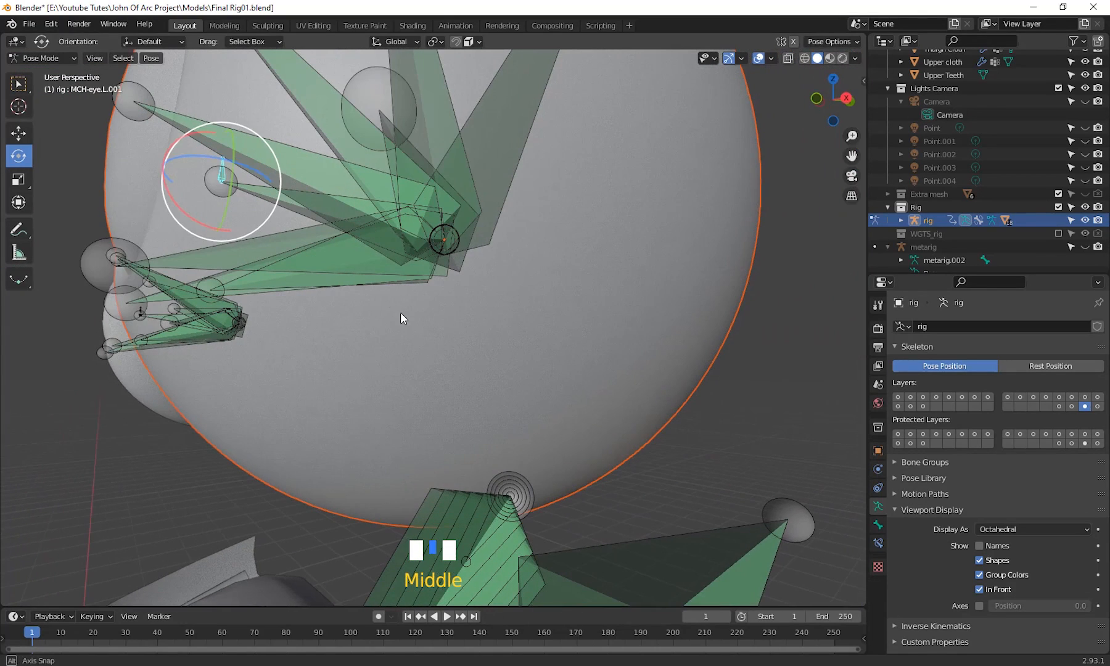
{"action": "left_click", "coordinate": [293, 210], "text": "shift"}
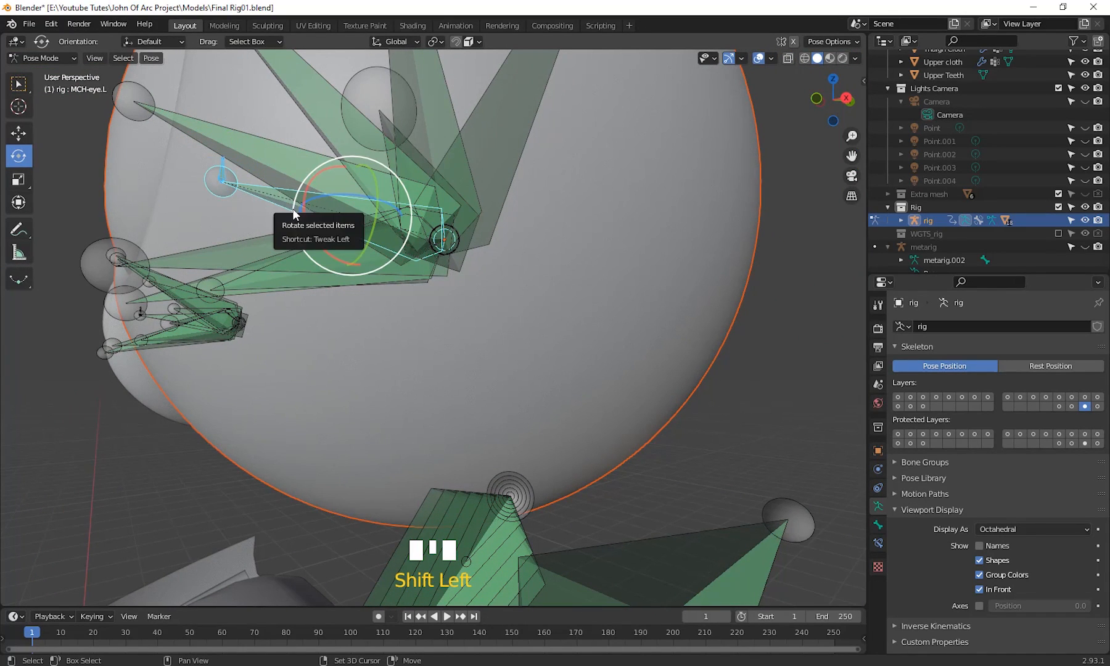
{"action": "scroll", "coordinate": [457, 305], "scroll_direction": "down", "scroll_amount": 2}
{"action": "middle_click_drag", "start_coordinate": [457, 305], "coordinate": [477, 331], "text": "shift"}
{"action": "key", "text": "ctrl+p"}
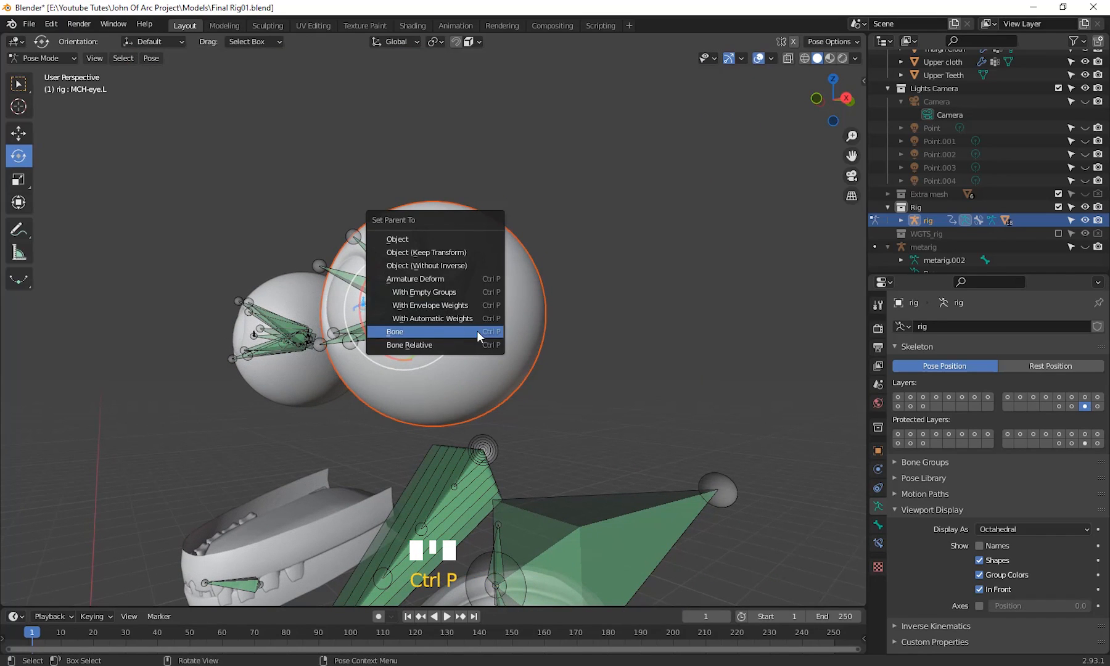
{"action": "left_click", "coordinate": [421, 332]}
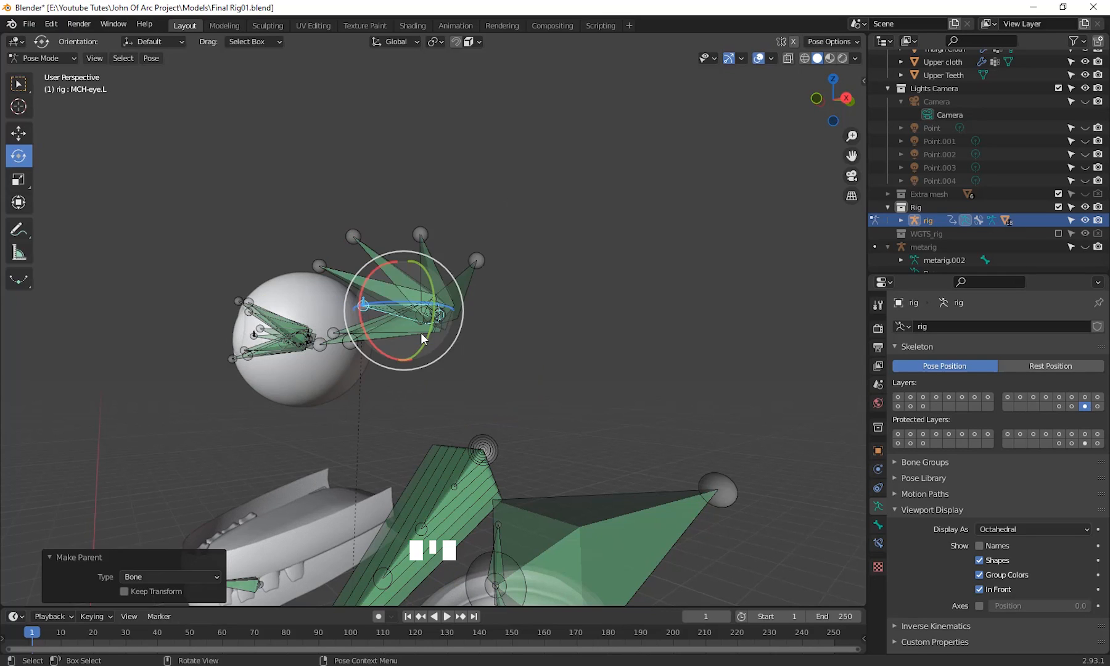
- Examine the eyeballs, the teeth and the mechanism bones around the head
{"action": "scroll", "coordinate": [512, 314], "scroll_direction": "down", "scroll_amount": 7}
{"action": "middle_click_drag", "start_coordinate": [508, 366], "coordinate": [526, 314], "text": "shift"}
{"action": "scroll", "coordinate": [578, 295], "scroll_direction": "up", "scroll_amount": 4}
{"action": "scroll", "coordinate": [586, 259], "scroll_direction": "down", "scroll_amount": 4}
{"action": "scroll", "coordinate": [546, 366], "scroll_direction": "up", "scroll_amount": 3}
{"action": "scroll", "coordinate": [571, 303], "scroll_direction": "down", "scroll_amount": 3}
{"action": "scroll", "coordinate": [523, 314], "scroll_direction": "up", "scroll_amount": 3}
{"action": "middle_click_drag", "start_coordinate": [537, 243], "coordinate": [515, 301], "text": "shift"}
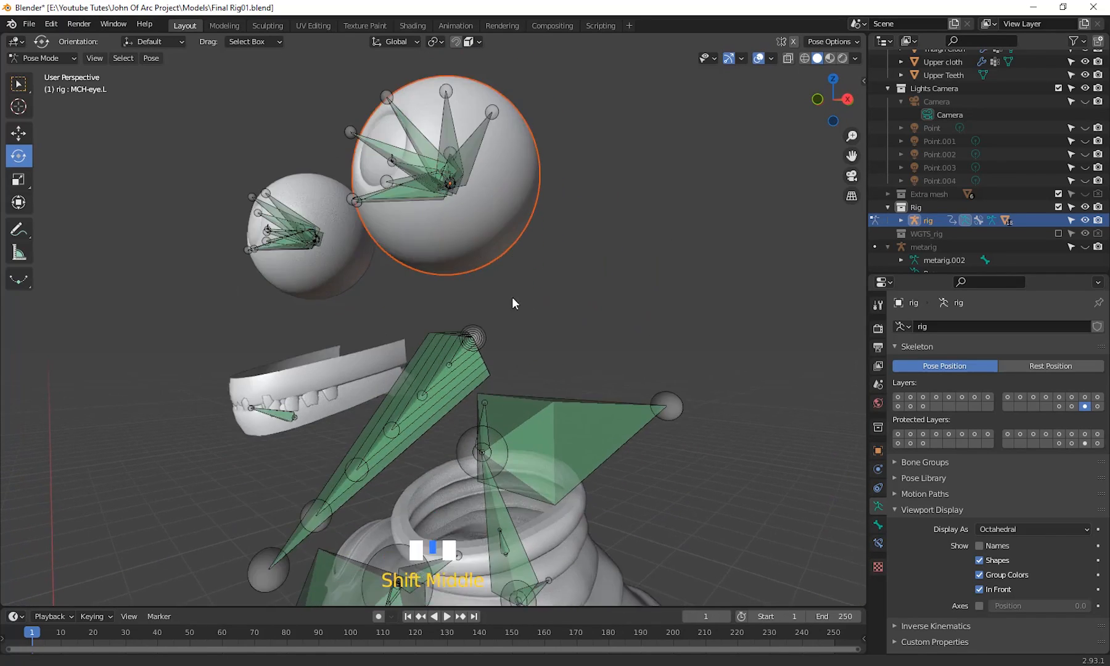
{"action": "scroll", "coordinate": [514, 301], "scroll_direction": "down", "scroll_amount": 2}
- View bone layers 30, 5 and 4 individually, then show layers 1 to 3 together with layer 4
{"action": "left_click", "coordinate": [1071, 406]}
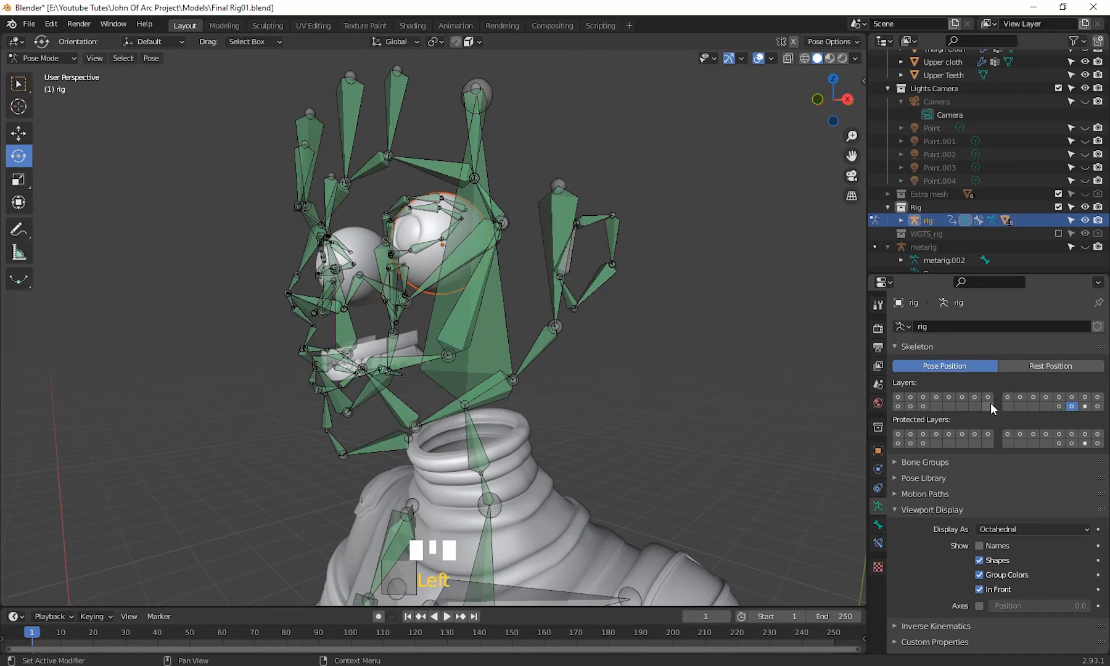
{"action": "left_click", "coordinate": [948, 397]}
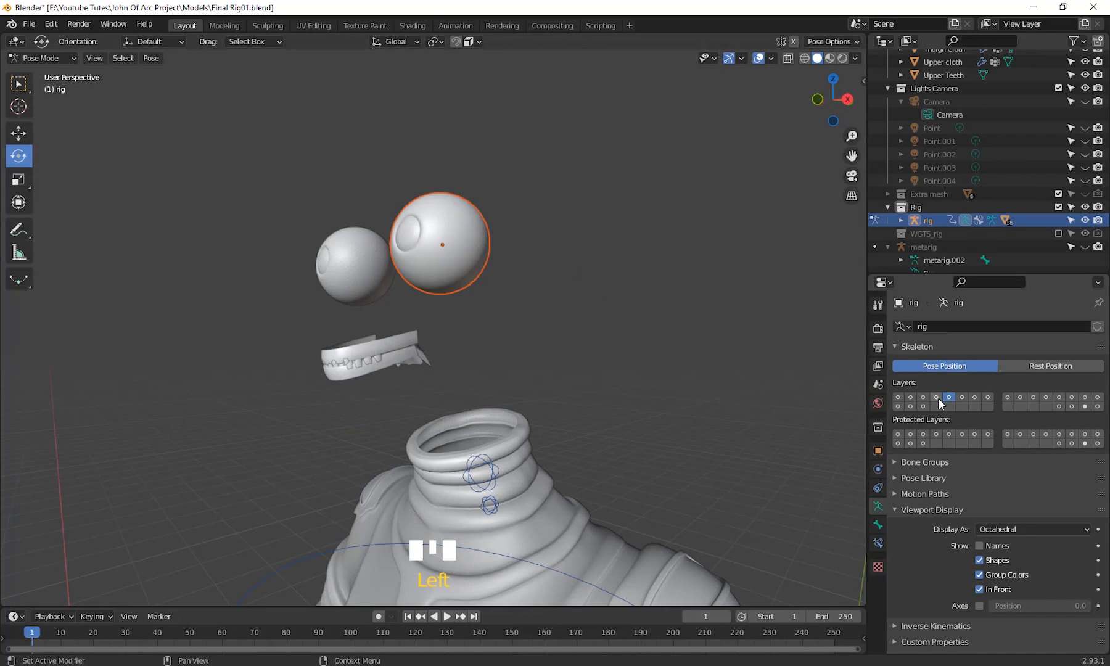
{"action": "left_click", "coordinate": [937, 397]}
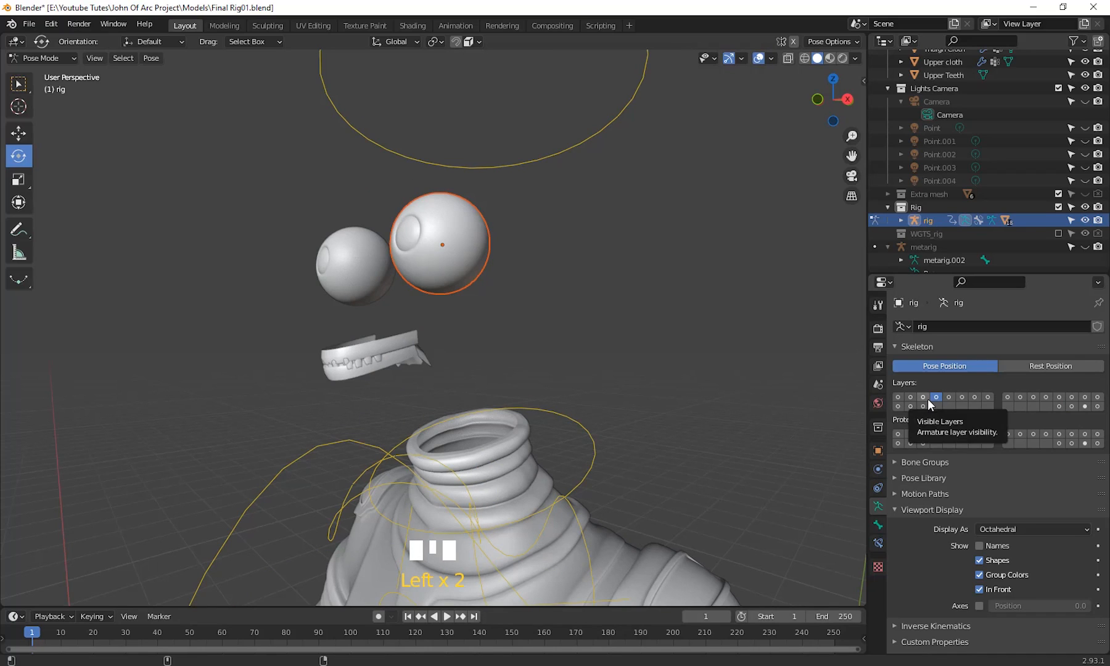
{"action": "left_click", "coordinate": [923, 397], "text": "shift"}
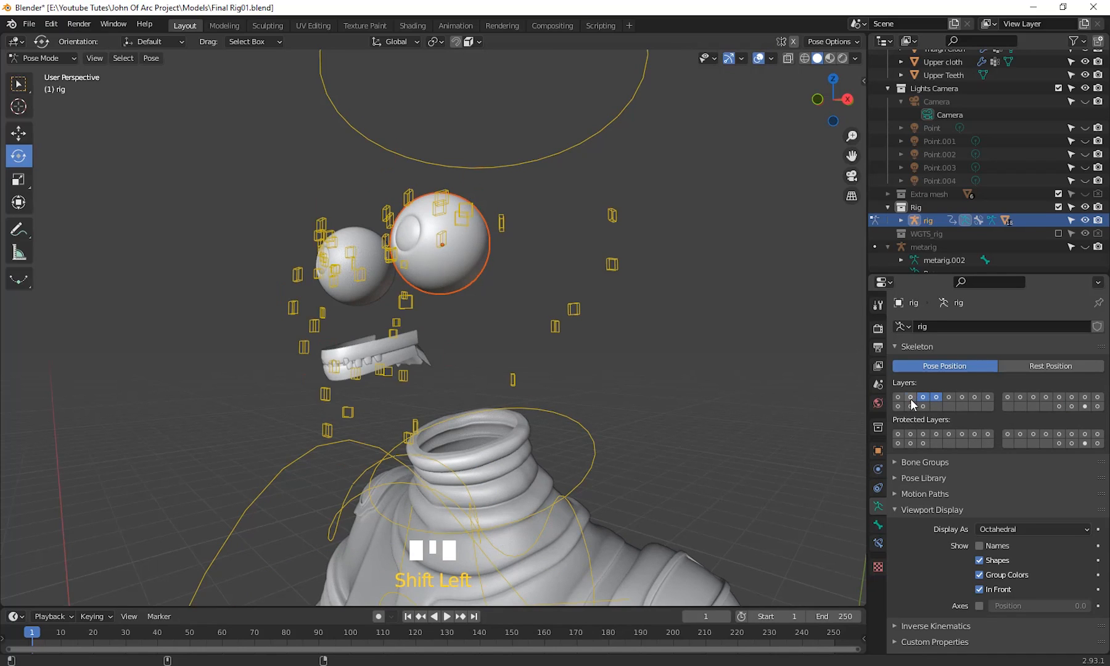
{"action": "left_click", "coordinate": [911, 398], "text": "shift"}
{"action": "left_click", "coordinate": [899, 400], "text": "shift"}
{"action": "scroll", "coordinate": [517, 413], "scroll_direction": "down", "scroll_amount": 3}
{"action": "middle_click_drag", "start_coordinate": [517, 413], "coordinate": [525, 414]}
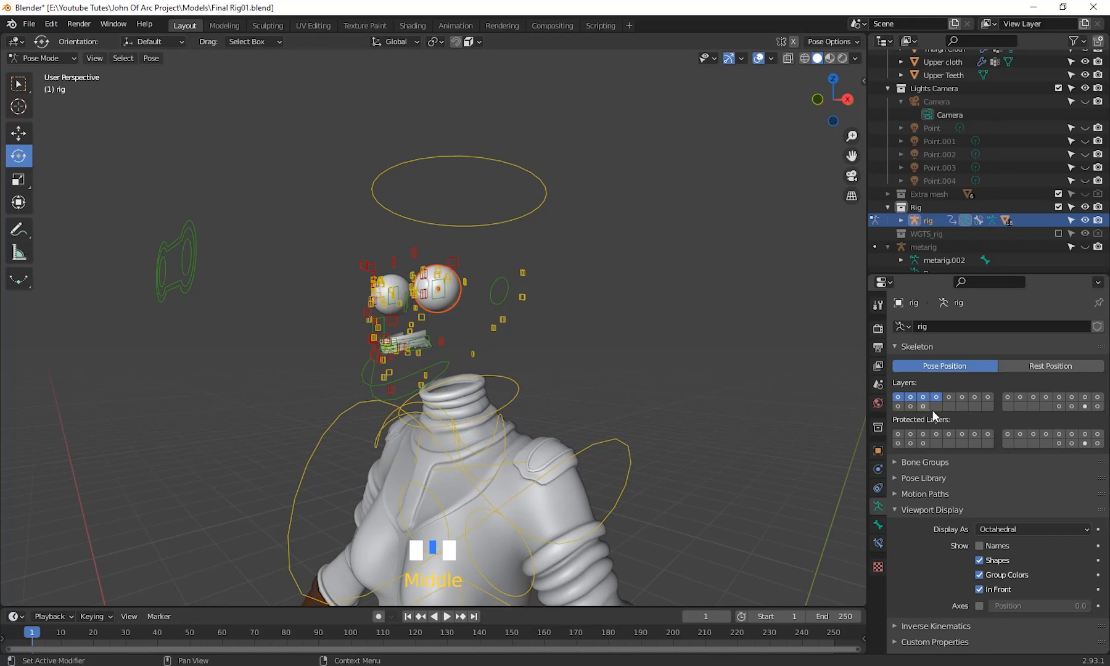
- Show only bone layer 1 and select the large control for both eyes in front of the face
{"action": "left_click", "coordinate": [898, 398]}
{"action": "scroll", "coordinate": [506, 407], "scroll_direction": "down", "scroll_amount": 2}
{"action": "middle_click_drag", "start_coordinate": [506, 407], "coordinate": [526, 412]}
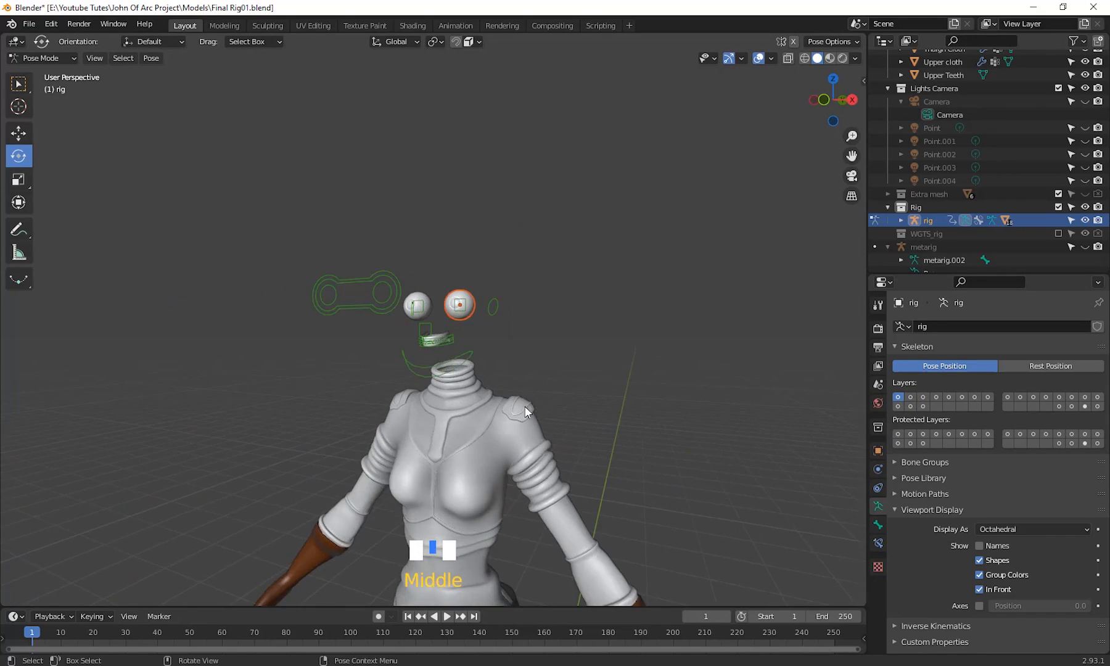
{"action": "scroll", "coordinate": [525, 412], "scroll_direction": "up", "scroll_amount": 2}
{"action": "mouse_move", "coordinate": [426, 405]}
{"action": "middle_mouse_down", "text": "shift"}
{"action": "mouse_move", "coordinate": [426, 421]}
{"action": "mouse_move", "coordinate": [440, 417]}
{"action": "middle_mouse_up", "text": "shift"}
{"action": "left_click_drag", "start_coordinate": [303, 290], "coordinate": [322, 368]}
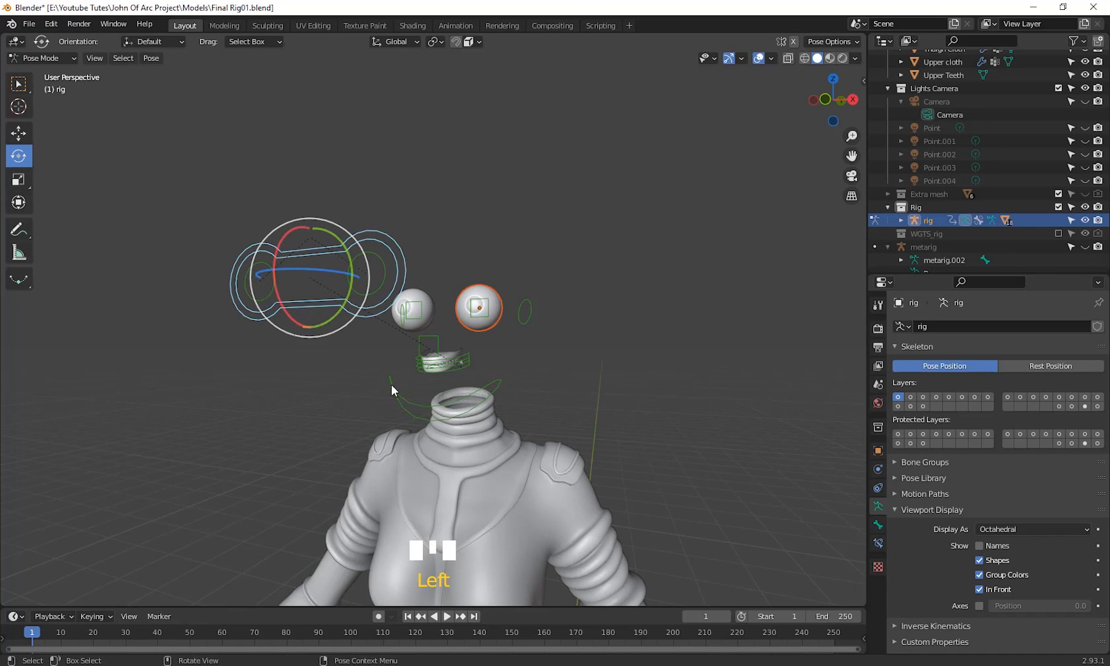
- Try moving the control for both eyes down across the chest to test the eyeballs
{"action": "middle_click_drag", "start_coordinate": [514, 400], "coordinate": [518, 402], "text": "shift"}
{"action": "key", "text": "g"}
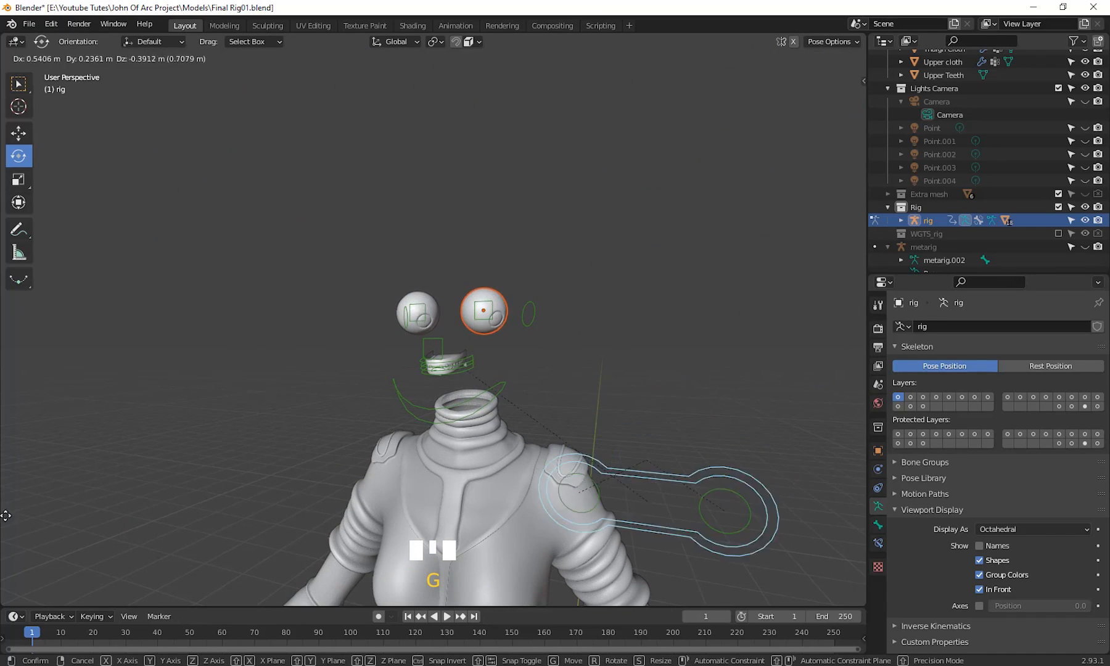
{"action": "key", "text": "Escape"}
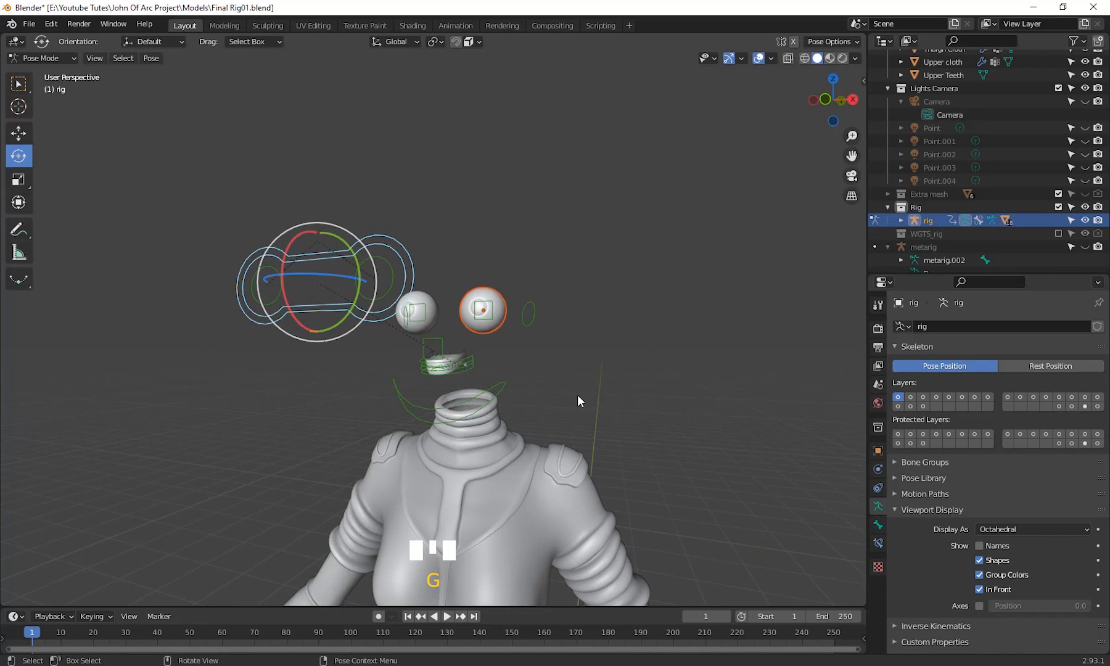
- Switch the viewport to rendered shading and unhide the Point to Point.004 lights and the Extra mesh collection
{"action": "scroll", "coordinate": [580, 400], "scroll_direction": "up", "scroll_amount": 3}
{"action": "left_click", "coordinate": [843, 58]}
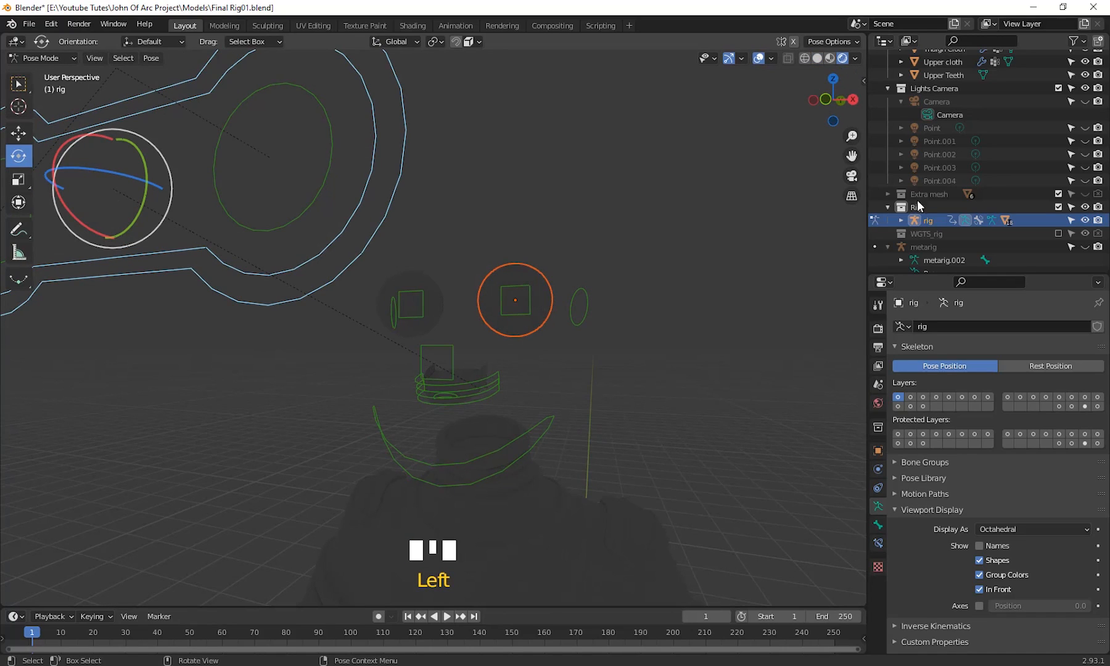
{"action": "left_click", "coordinate": [1085, 141]}
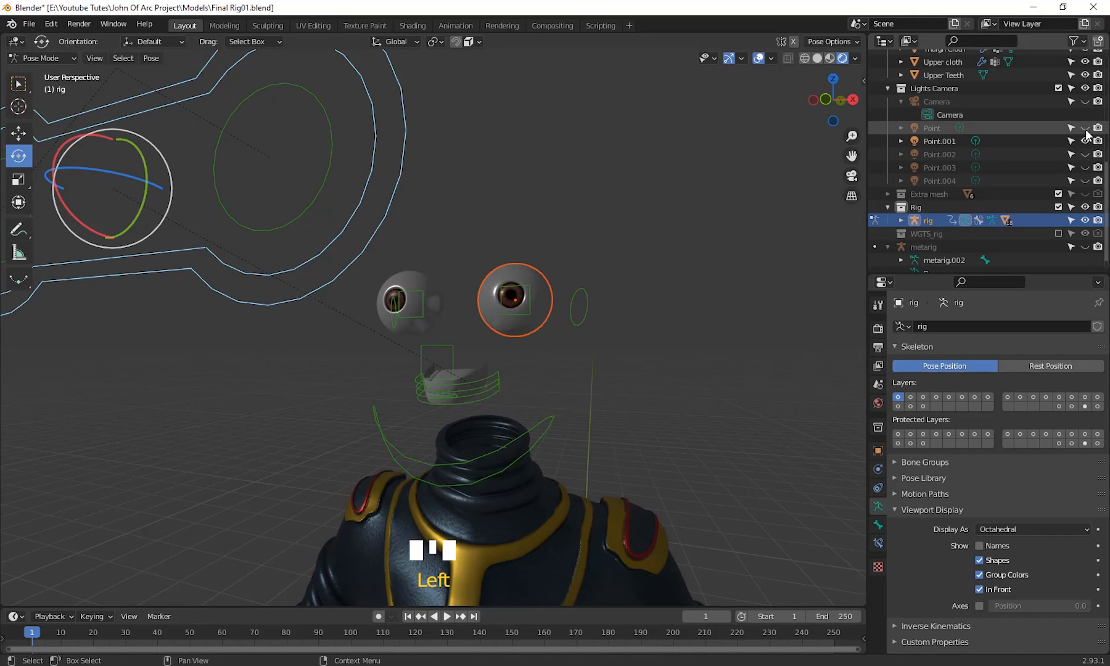
{"action": "left_click", "coordinate": [1085, 129]}
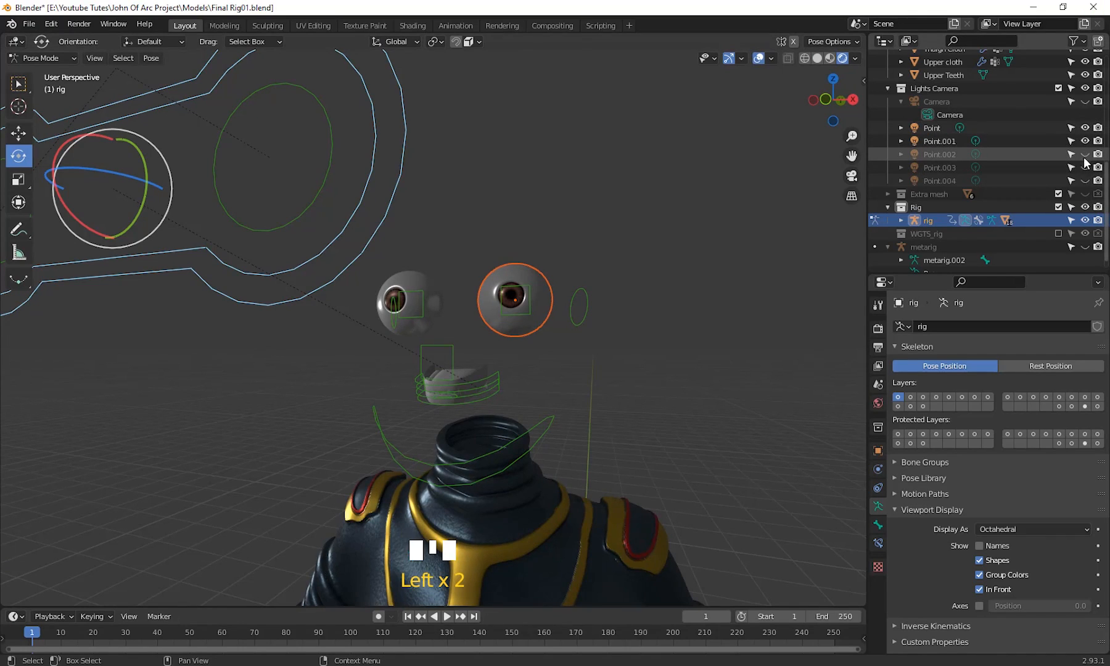
{"action": "left_click_drag", "start_coordinate": [1086, 155], "coordinate": [1085, 194]}
{"action": "left_click", "coordinate": [1085, 195]}
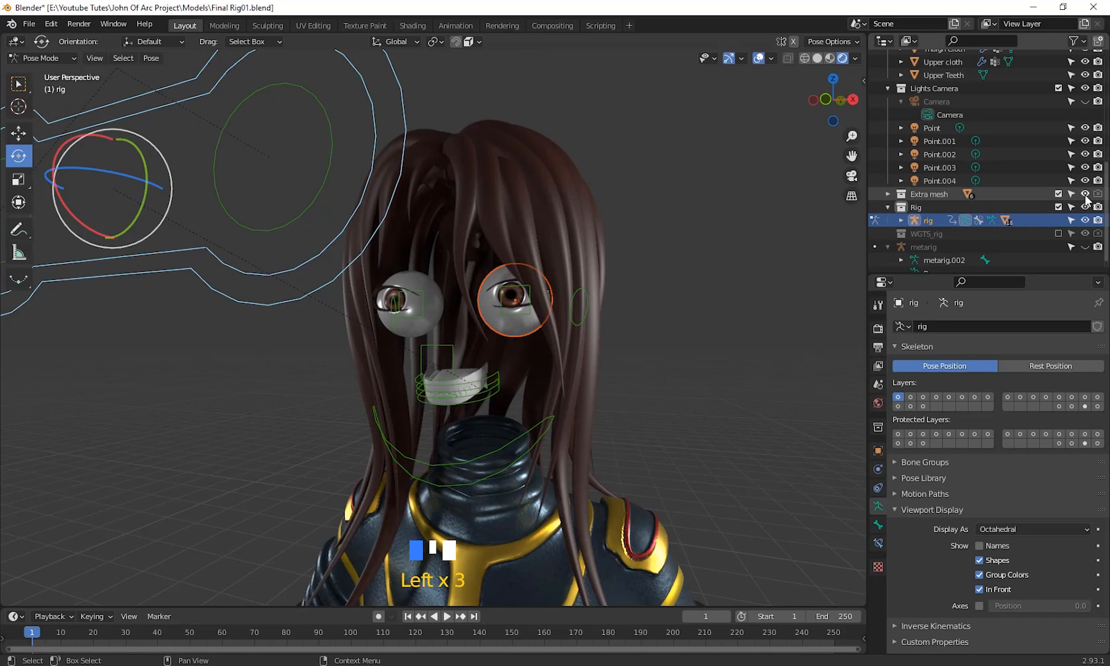
- Move the control for both eyes around in front of the face to test the direction of the gaze
{"action": "middle_click_drag", "start_coordinate": [603, 338], "coordinate": [641, 339]}
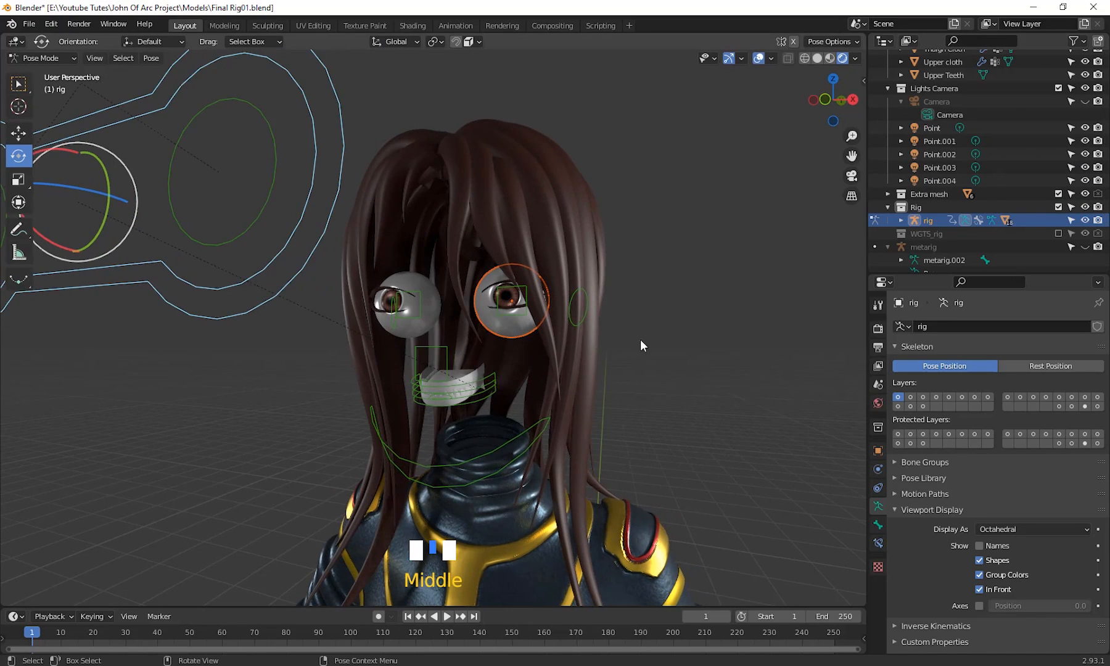
{"action": "scroll", "coordinate": [588, 312], "scroll_direction": "down", "scroll_amount": 2}
{"action": "middle_click_drag", "start_coordinate": [587, 311], "coordinate": [598, 320]}
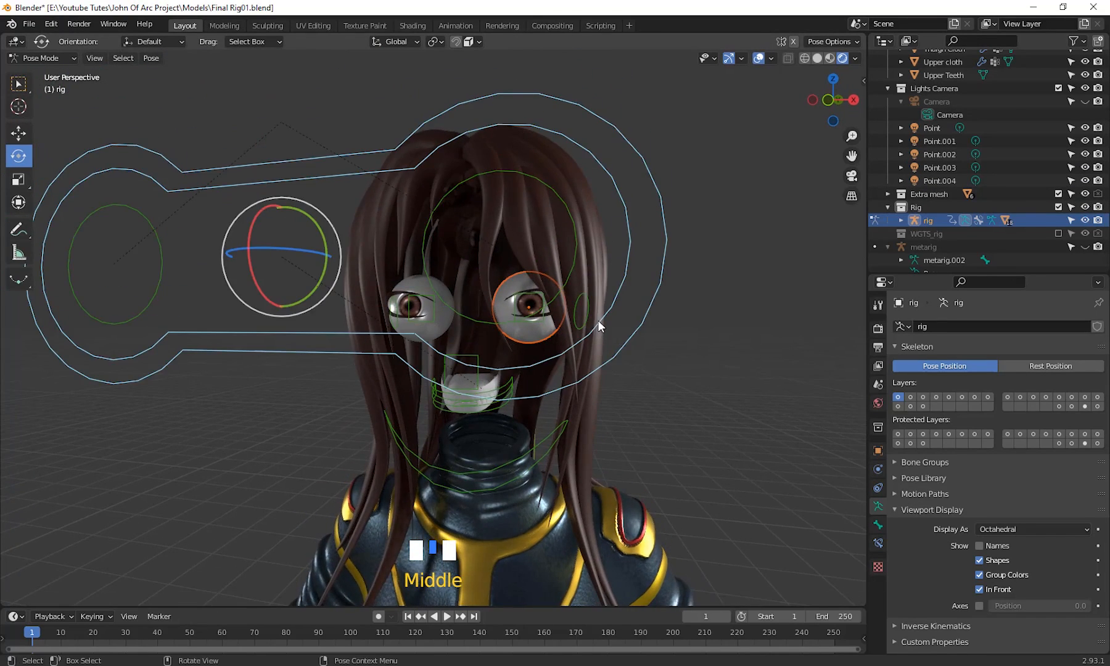
{"action": "middle_click_drag", "start_coordinate": [265, 304], "coordinate": [259, 302]}
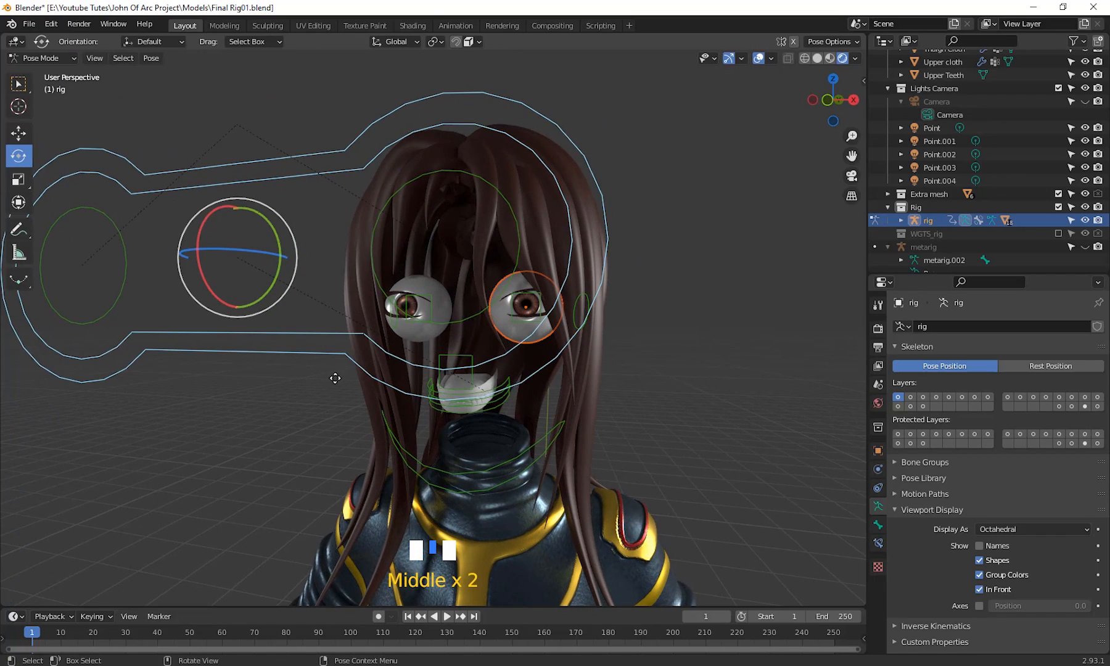
{"action": "key", "text": "g"}
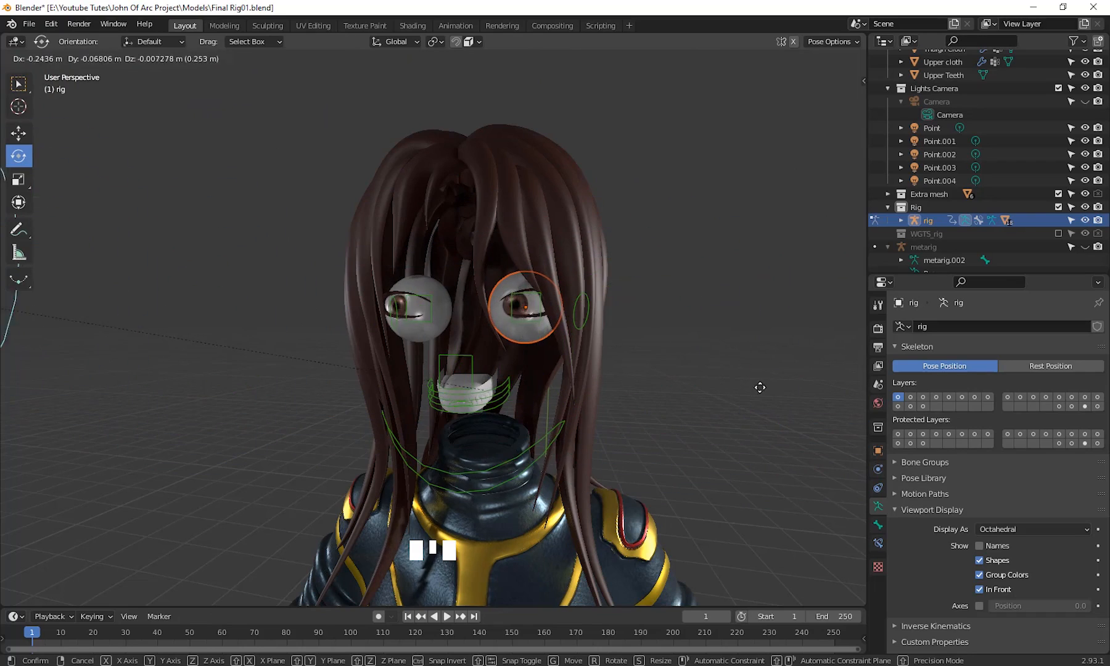
{"action": "left_click", "coordinate": [574, 389]}
- Test the jaw_master control by rotating it 25° about the global X axis, and undo the rotation
{"action": "middle_click_drag", "start_coordinate": [573, 386], "coordinate": [501, 293]}
{"action": "scroll", "coordinate": [527, 365], "scroll_direction": "up", "scroll_amount": 2}
{"action": "left_click", "coordinate": [501, 348]}
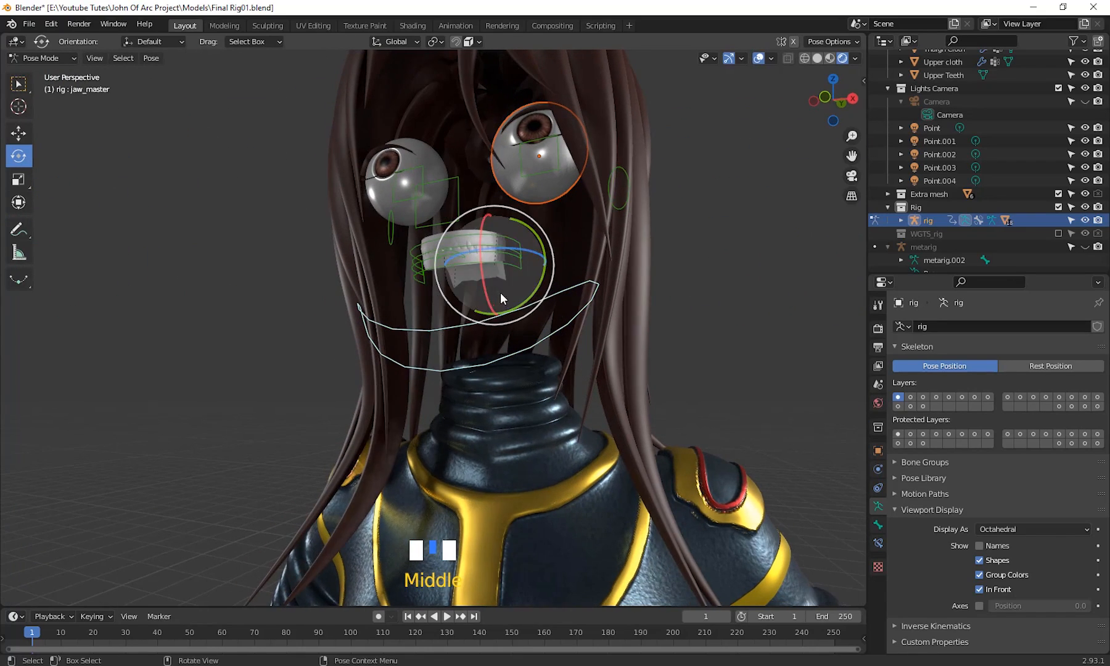
{"action": "mouse_move", "coordinate": [483, 281]}
{"action": "left_mouse_down"}
{"action": "mouse_move", "coordinate": [488, 313]}
{"action": "mouse_move", "coordinate": [491, 297]}
{"action": "left_mouse_up"}
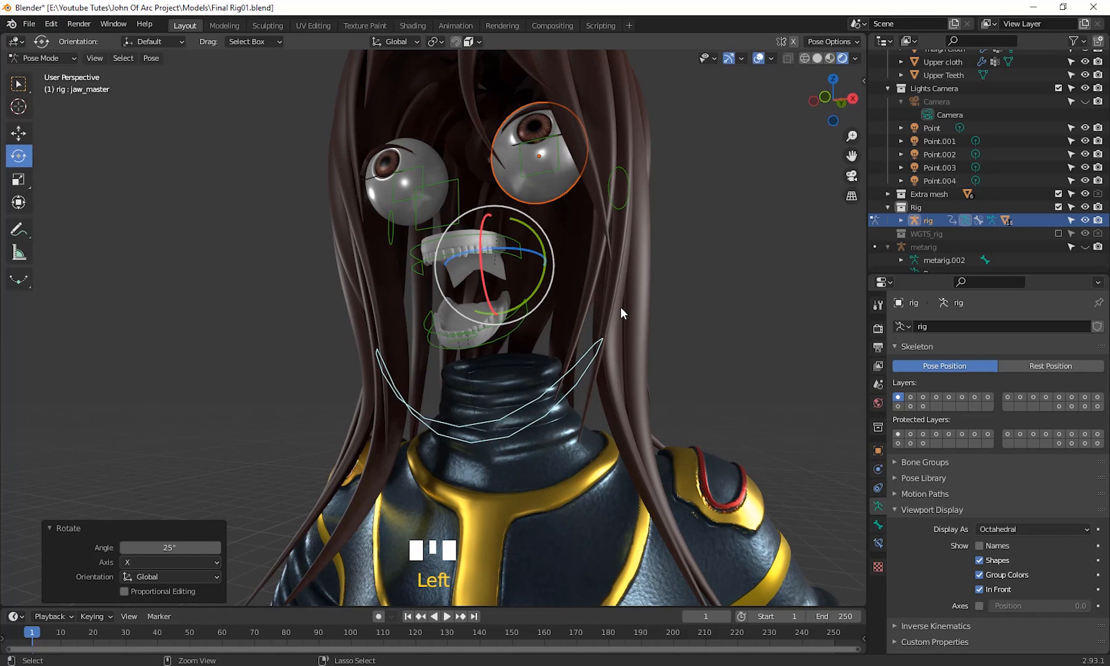
{"action": "key", "text": "ctrl+z"}
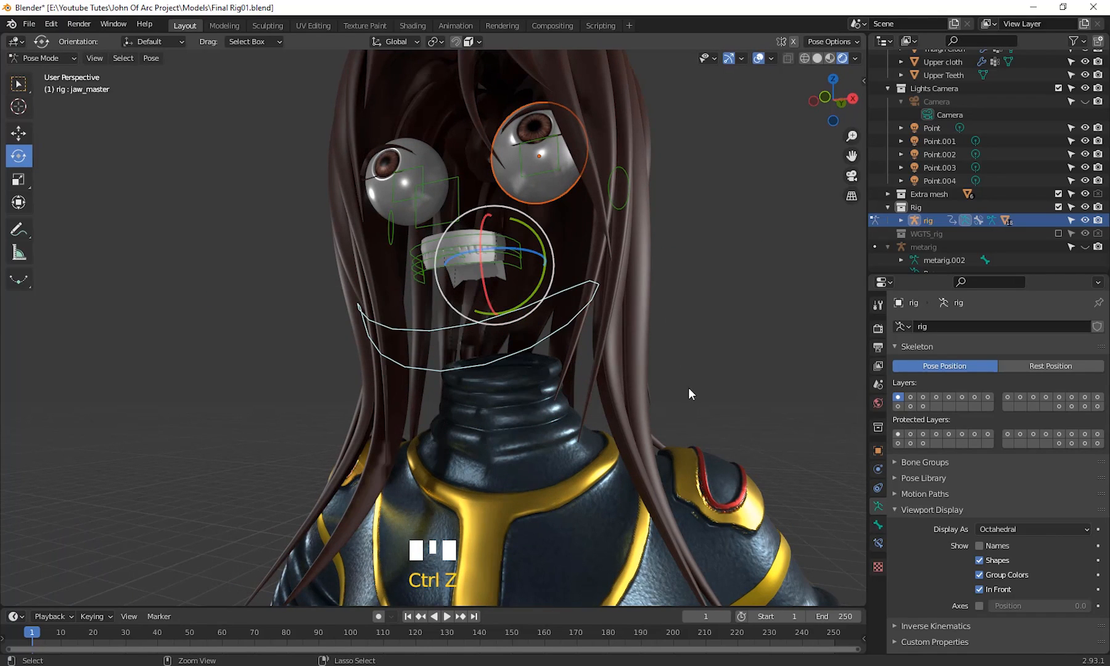
- Undo the earlier test moves of the control for both eyes
{"action": "key", "text": "ctrl+z"}
{"action": "scroll", "coordinate": [691, 374], "scroll_direction": "down", "scroll_amount": 5}
{"action": "mouse_move", "coordinate": [692, 358]}
{"action": "middle_mouse_down", "text": "shift"}
{"action": "mouse_move", "coordinate": [693, 346]}
{"action": "mouse_move", "coordinate": [700, 377]}
{"action": "middle_mouse_up", "text": "shift"}
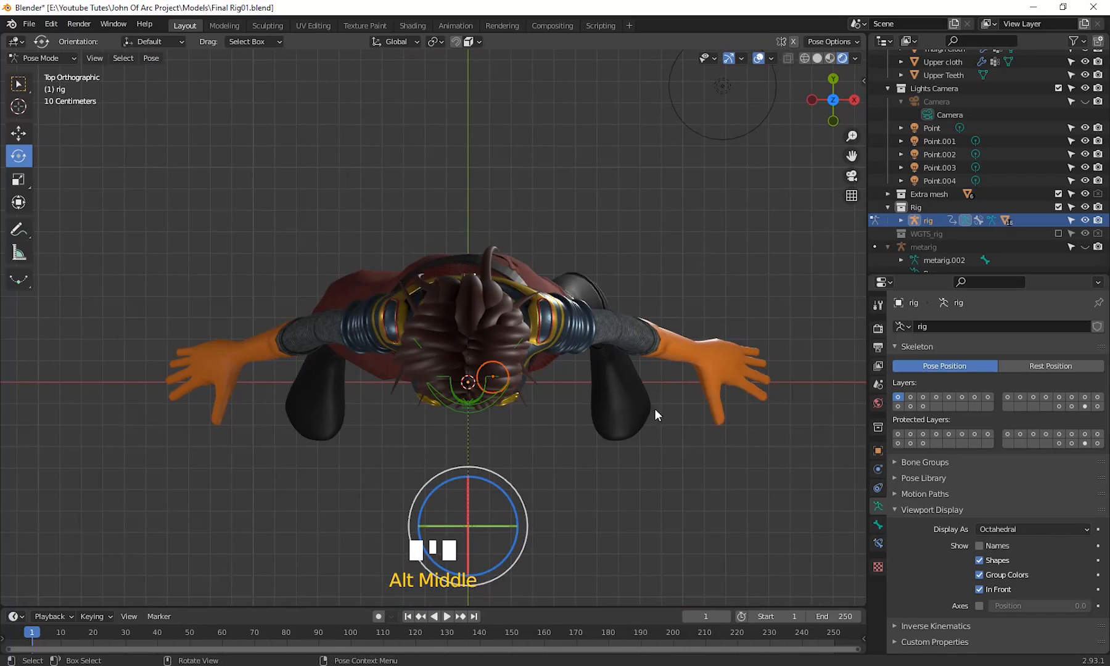
- Unhide the Head mesh in the Character Geo collection
{"action": "middle_click_drag", "start_coordinate": [654, 414], "coordinate": [691, 432]}
{"action": "scroll", "coordinate": [580, 333], "scroll_direction": "up", "scroll_amount": 3}
{"action": "scroll", "coordinate": [659, 390], "scroll_direction": "up", "scroll_amount": 2}
{"action": "middle_click_drag", "start_coordinate": [683, 395], "coordinate": [744, 422], "text": "shift"}
{"action": "scroll", "coordinate": [944, 237], "scroll_direction": "down", "scroll_amount": 2}
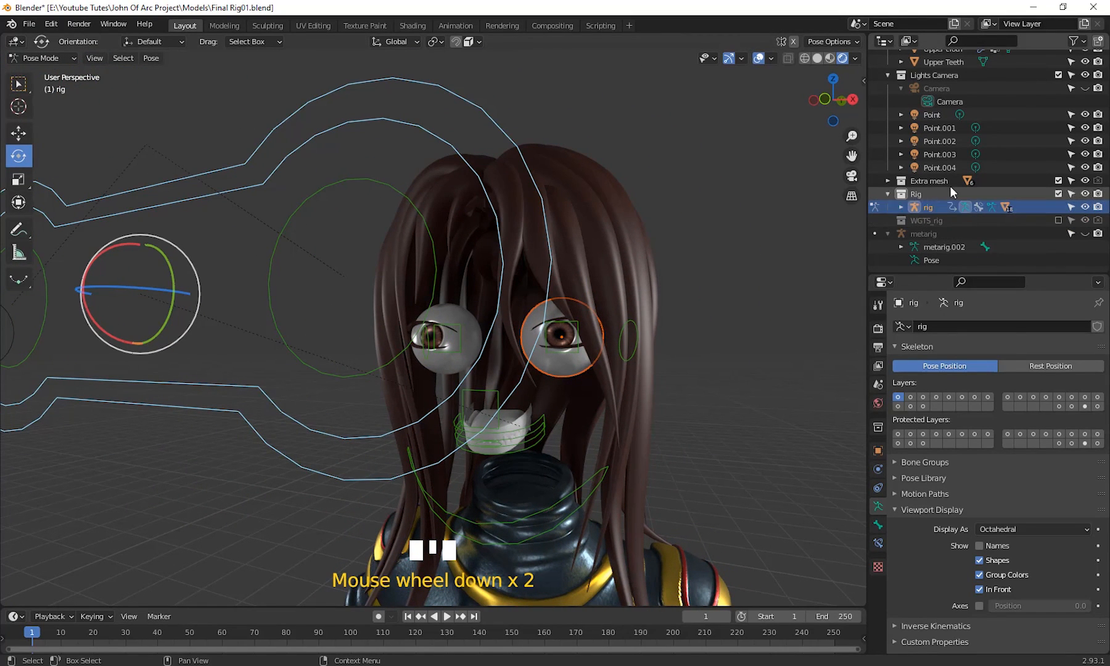
{"action": "scroll", "coordinate": [962, 183], "scroll_direction": "up", "scroll_amount": 3}
{"action": "scroll", "coordinate": [966, 182], "scroll_direction": "up", "scroll_amount": 6}
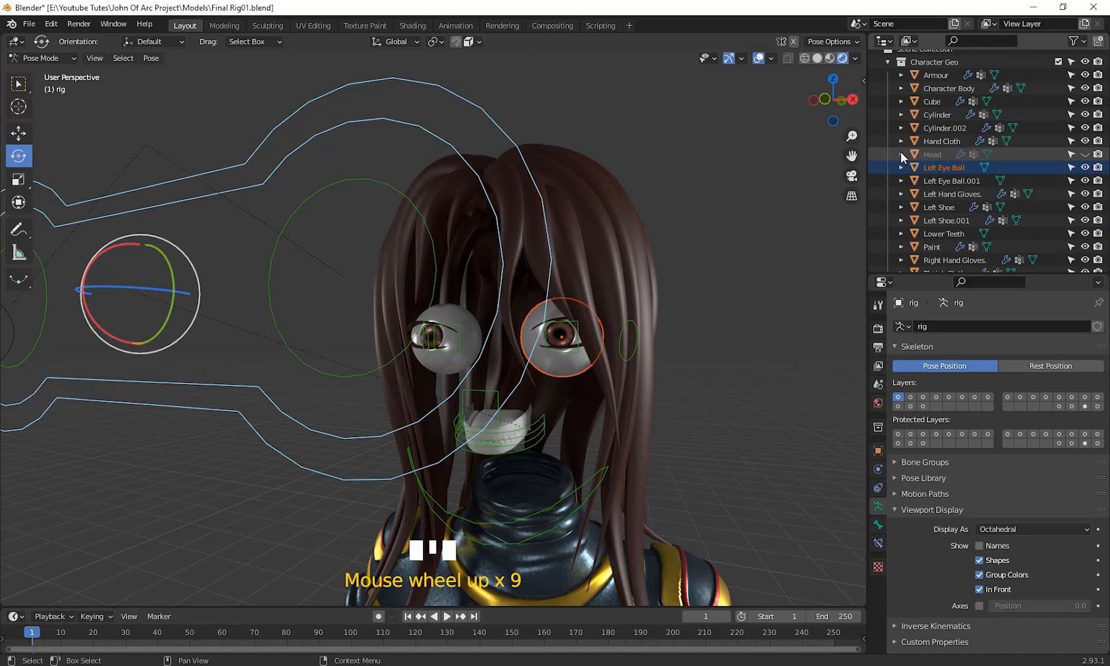
{"action": "left_click", "coordinate": [1087, 154]}
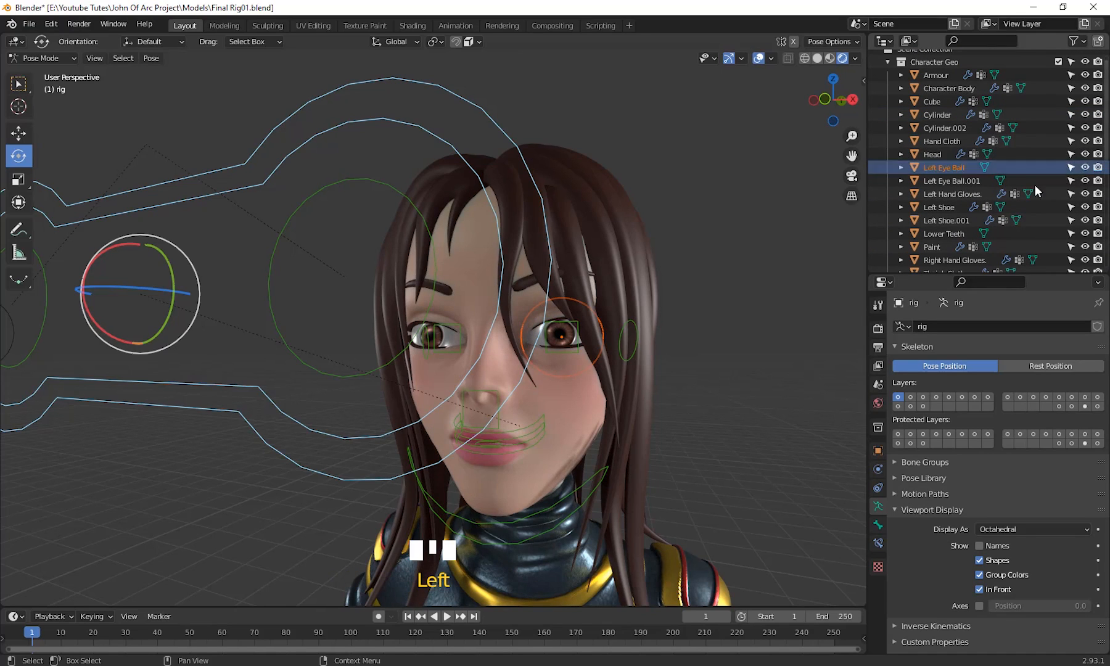
- Test the gaze by moving the control for both eyes in front of the face, and cancel the move
{"action": "middle_click_drag", "start_coordinate": [739, 337], "coordinate": [585, 389]}
{"action": "scroll", "coordinate": [583, 363], "scroll_direction": "down", "scroll_amount": 2}
{"action": "scroll", "coordinate": [595, 355], "scroll_direction": "up", "scroll_amount": 2}
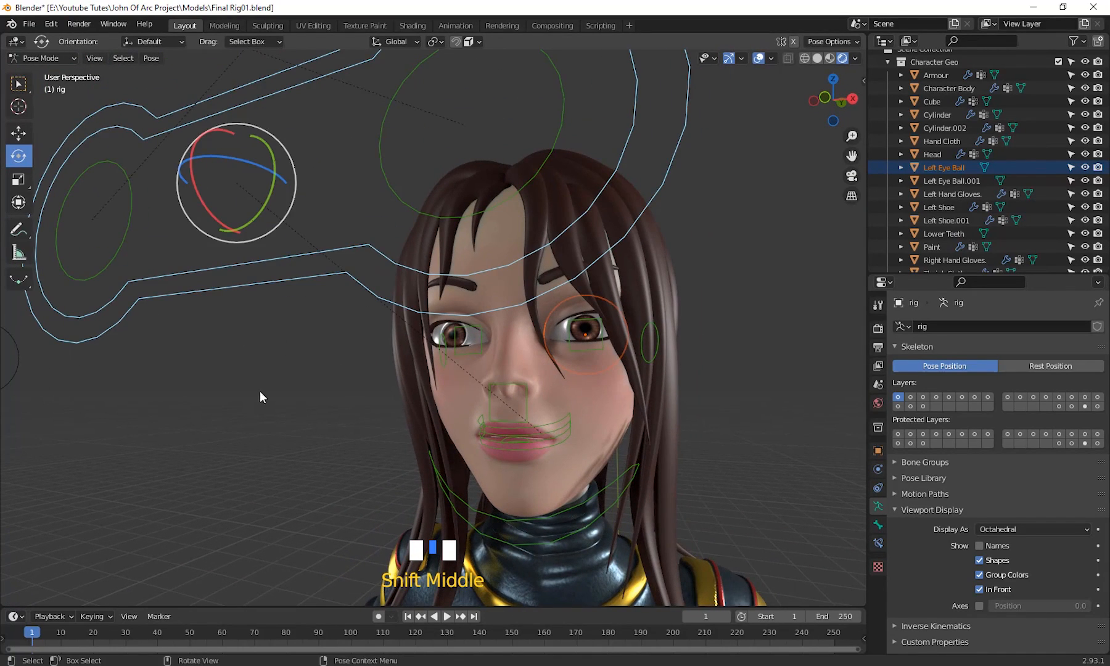
{"action": "left_click", "coordinate": [270, 284]}
{"action": "left_click", "coordinate": [271, 282]}
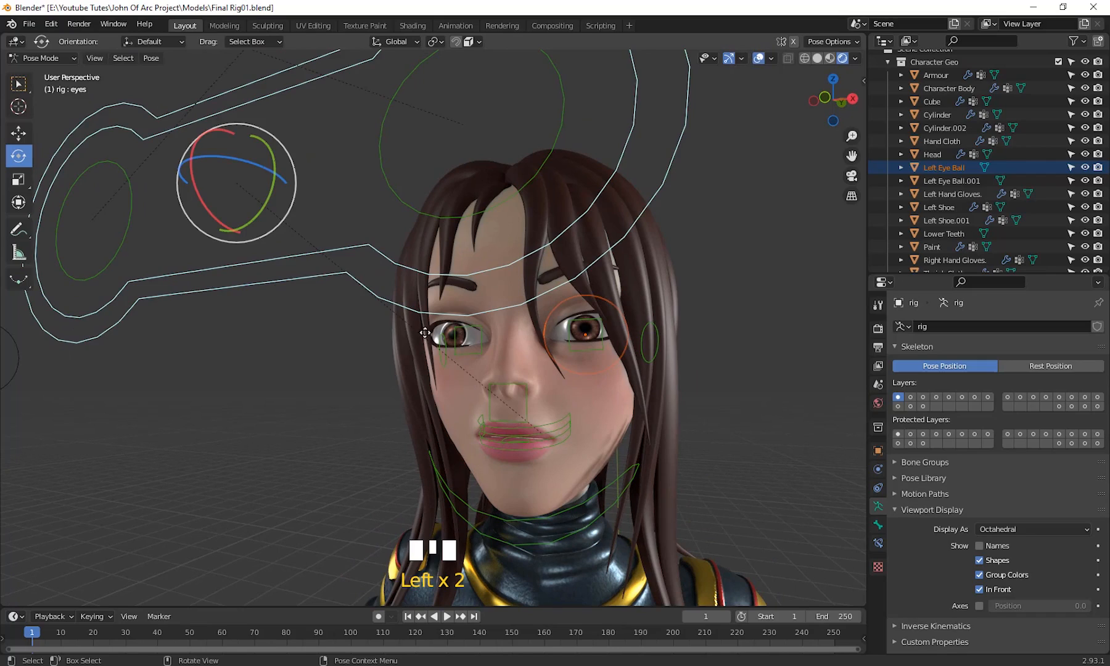
{"action": "key", "text": "g"}
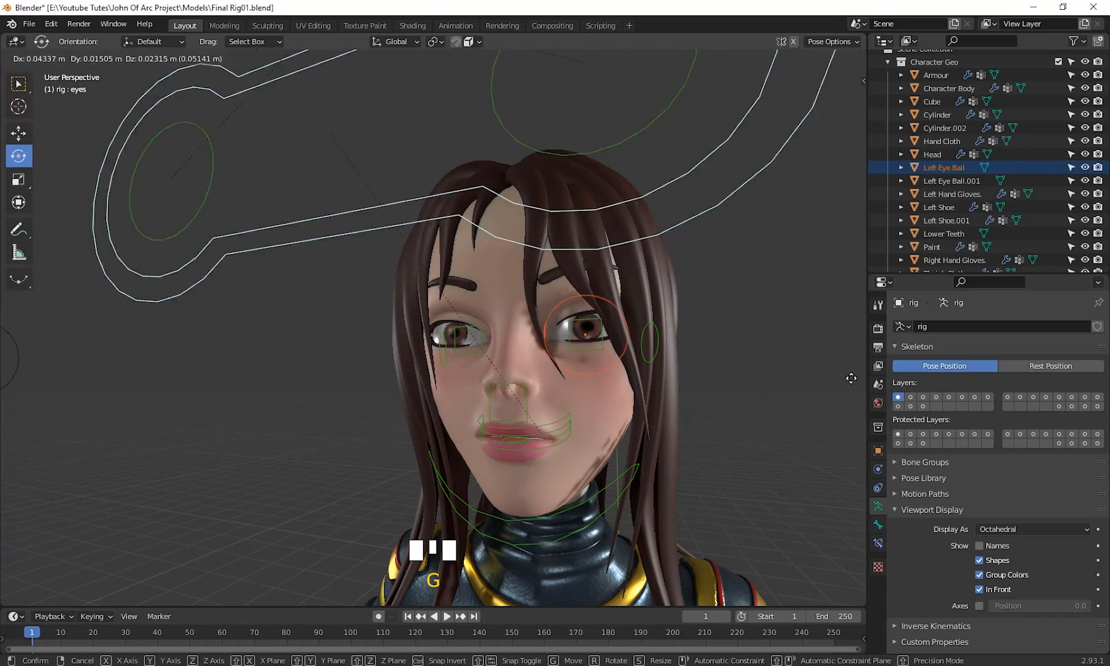
{"action": "right_click", "coordinate": [721, 355]}
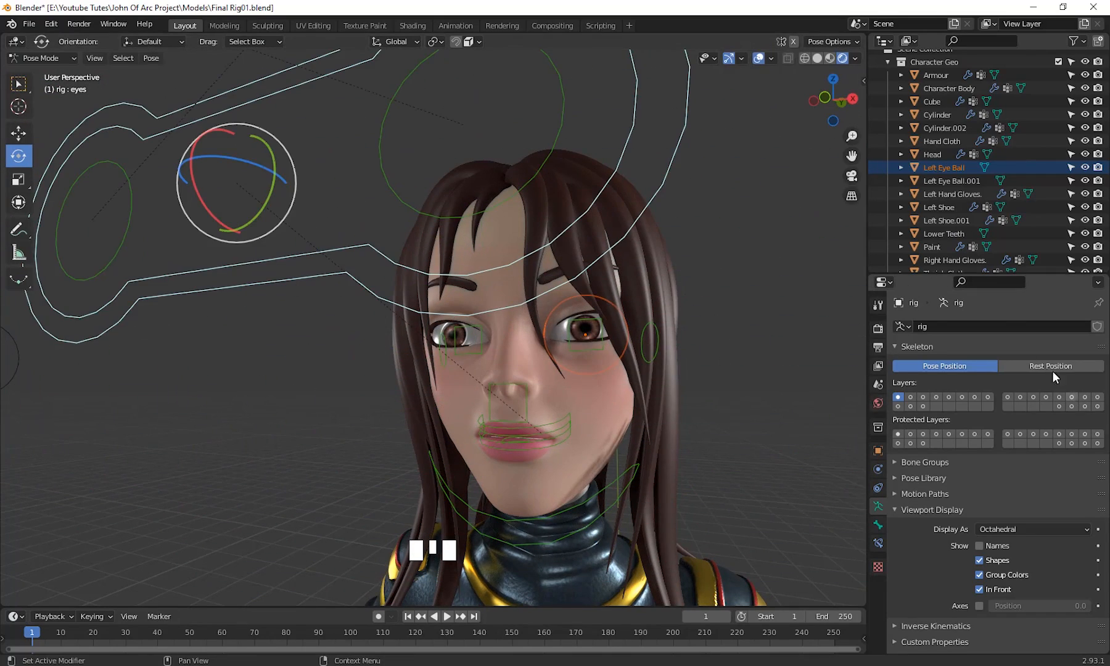
- Enlarge the object list and hide the Extra mesh collection to reveal the bare head
{"action": "left_click_drag", "start_coordinate": [972, 271], "coordinate": [957, 514]}
{"action": "scroll", "coordinate": [976, 378], "scroll_direction": "down", "scroll_amount": 4}
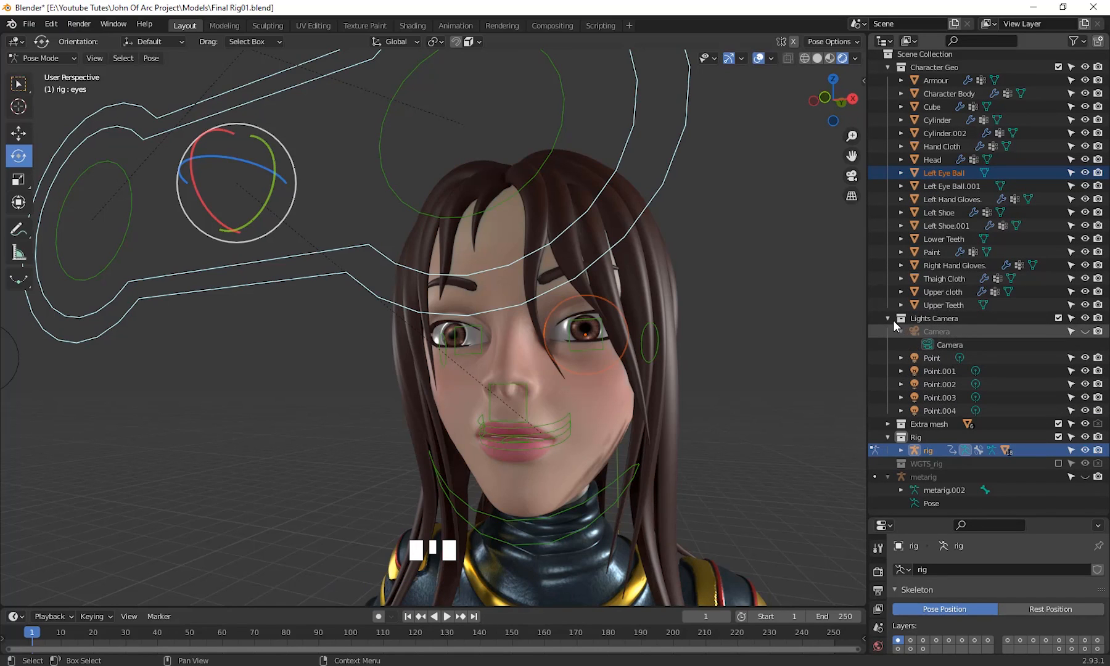
{"action": "left_click", "coordinate": [1085, 424]}
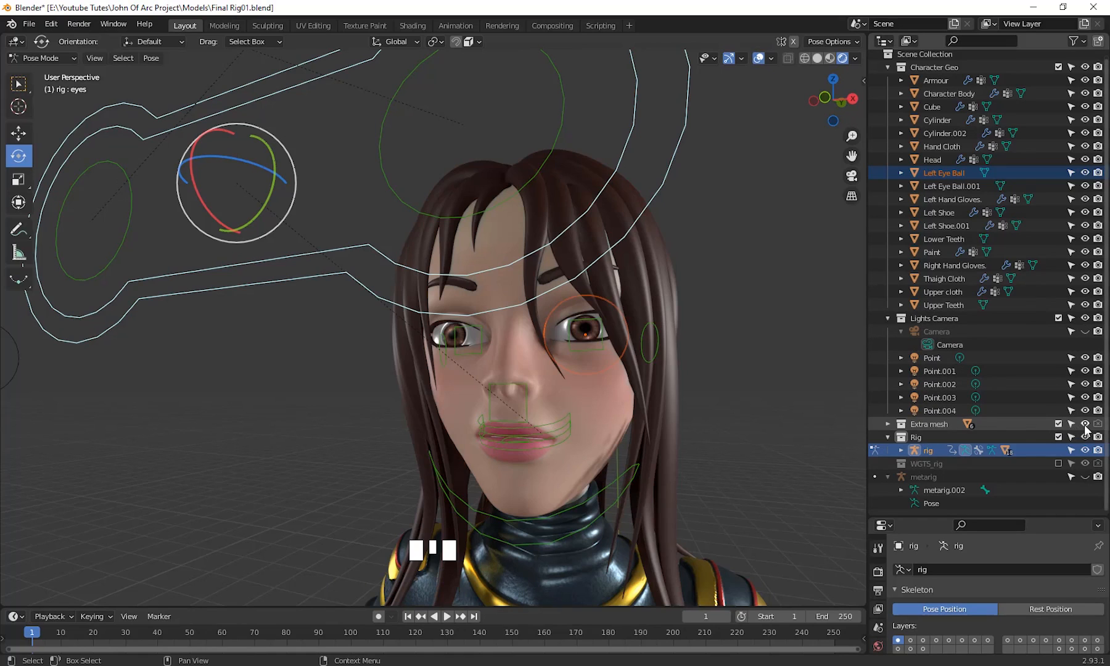
{"action": "middle_click_drag", "start_coordinate": [771, 423], "coordinate": [598, 372]}
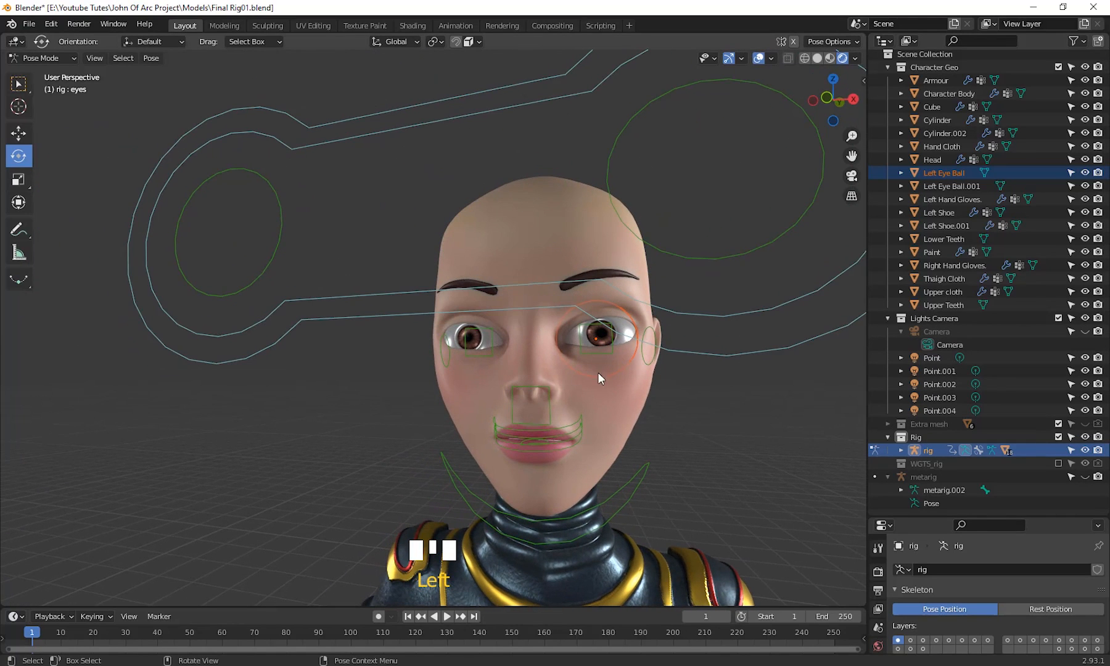
- Rotate the jaw_master control about the global X axis to test opening the mouth
{"action": "middle_click_drag", "start_coordinate": [630, 423], "coordinate": [665, 378], "text": "shift"}
{"action": "left_click", "coordinate": [625, 369]}
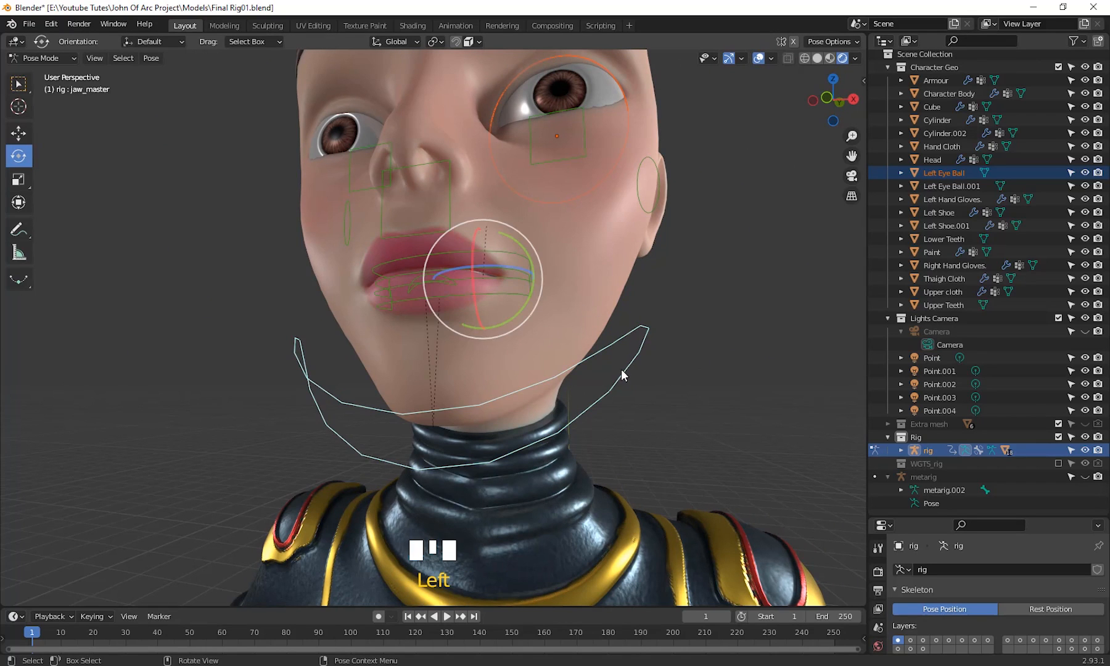
{"action": "left_click_drag", "start_coordinate": [480, 288], "coordinate": [475, 289]}
{"action": "mouse_move", "coordinate": [560, 374]}
{"action": "middle_mouse_down"}
{"action": "mouse_move", "coordinate": [593, 375]}
{"action": "mouse_move", "coordinate": [616, 396]}
{"action": "mouse_move", "coordinate": [592, 411]}
{"action": "mouse_move", "coordinate": [563, 402]}
{"action": "mouse_move", "coordinate": [558, 382]}
{"action": "middle_mouse_up"}
{"action": "scroll", "coordinate": [597, 376], "scroll_direction": "up", "scroll_amount": 2}
{"action": "mouse_move", "coordinate": [519, 249]}
{"action": "left_mouse_down"}
{"action": "mouse_move", "coordinate": [522, 265]}
{"action": "mouse_move", "coordinate": [518, 255]}
{"action": "left_mouse_up"}
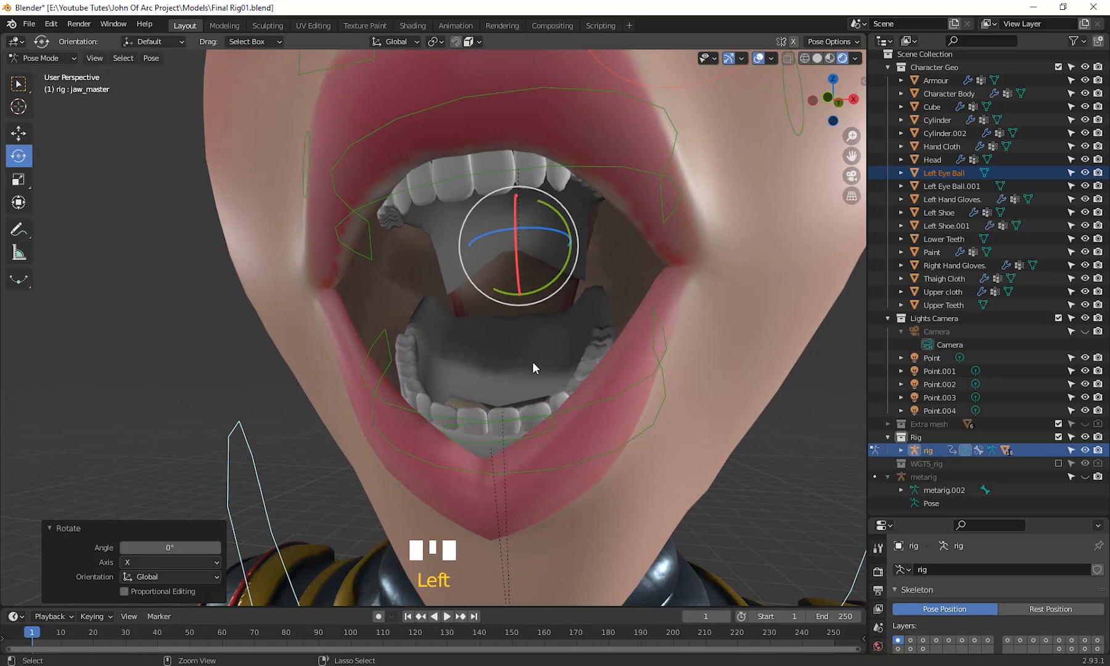
- Examine the teeth and lips with the mouth open, and clear the rotation of jaw_master
{"action": "scroll", "coordinate": [574, 366], "scroll_direction": "down", "scroll_amount": 3}
{"action": "middle_click_drag", "start_coordinate": [575, 366], "coordinate": [564, 373]}
{"action": "middle_click_drag", "start_coordinate": [503, 347], "coordinate": [543, 369]}
{"action": "scroll", "coordinate": [569, 381], "scroll_direction": "up", "scroll_amount": 2}
{"action": "middle_click_drag", "start_coordinate": [538, 382], "coordinate": [580, 441], "text": "shift"}
{"action": "middle_click_drag", "start_coordinate": [579, 440], "coordinate": [575, 402], "text": "shift"}
{"action": "scroll", "coordinate": [573, 412], "scroll_direction": "down", "scroll_amount": 2}
{"action": "scroll", "coordinate": [620, 408], "scroll_direction": "down", "scroll_amount": 1}
{"action": "left_click", "coordinate": [665, 381]}
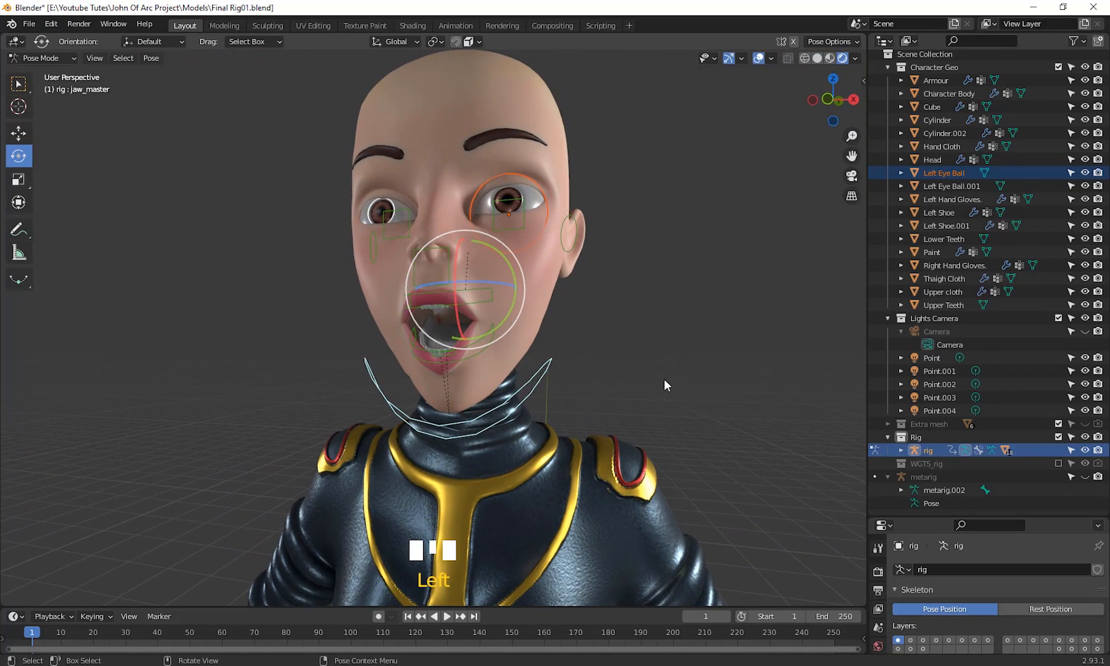
{"action": "key", "text": "alt+r"}
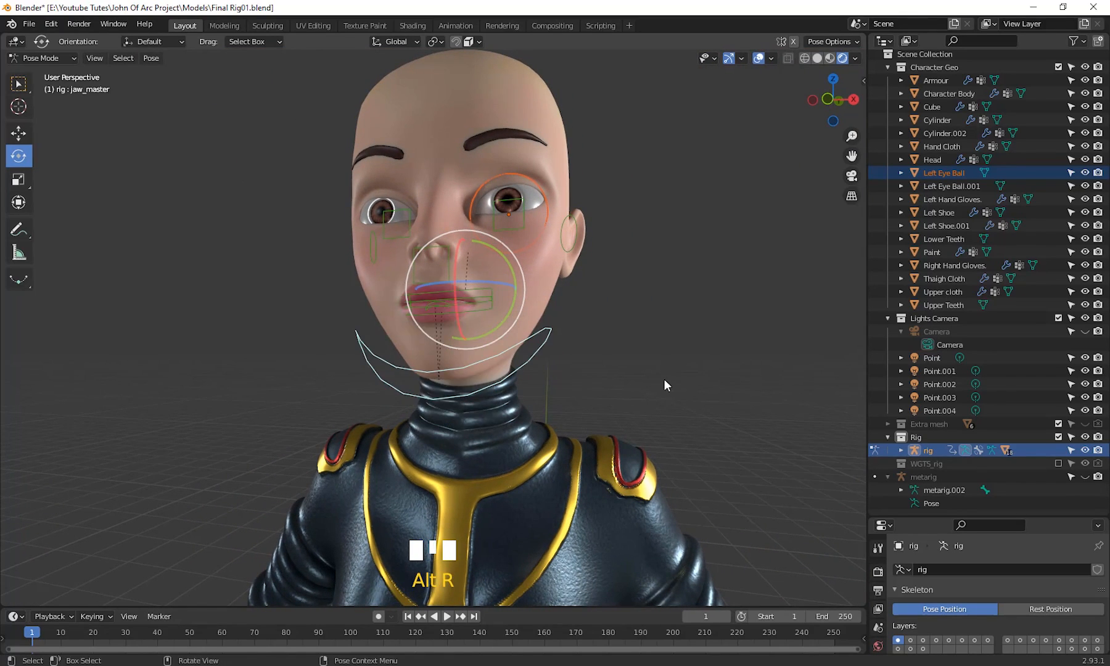
- Switch the viewport to solid shading and examine the teeth and tongue inside the closed mouth
{"action": "mouse_move", "coordinate": [664, 379]}
{"action": "middle_mouse_down", "text": "shift"}
{"action": "mouse_move", "coordinate": [716, 303]}
{"action": "mouse_move", "coordinate": [442, 312]}
{"action": "mouse_move", "coordinate": [543, 325]}
{"action": "mouse_move", "coordinate": [647, 259]}
{"action": "mouse_move", "coordinate": [771, 124]}
{"action": "middle_mouse_up", "text": "shift"}
{"action": "scroll", "coordinate": [441, 312], "scroll_direction": "up", "scroll_amount": 2}
{"action": "scroll", "coordinate": [543, 314], "scroll_direction": "up", "scroll_amount": 2}
{"action": "scroll", "coordinate": [534, 353], "scroll_direction": "up", "scroll_amount": 1, "text": "shift"}
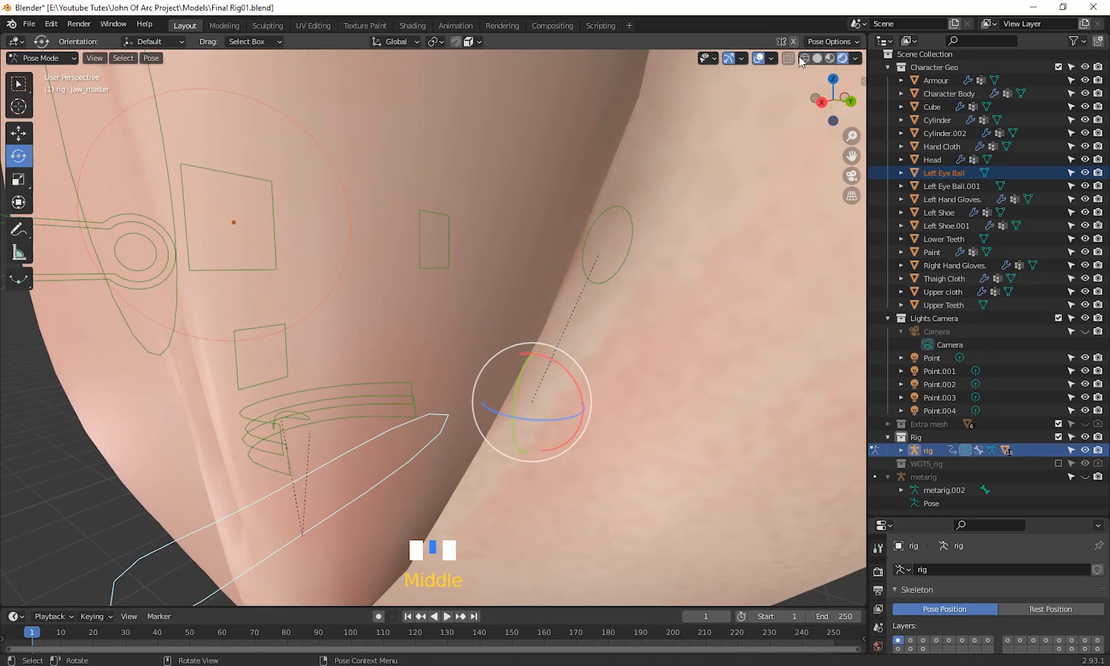
{"action": "left_click", "coordinate": [817, 59]}
{"action": "middle_click_drag", "start_coordinate": [601, 214], "coordinate": [362, 272], "text": "shift"}
{"action": "scroll", "coordinate": [429, 399], "scroll_direction": "up", "scroll_amount": 4}
{"action": "scroll", "coordinate": [539, 325], "scroll_direction": "up", "scroll_amount": 2}
{"action": "left_click", "coordinate": [651, 233]}
{"action": "scroll", "coordinate": [617, 287], "scroll_direction": "down", "scroll_amount": 2}
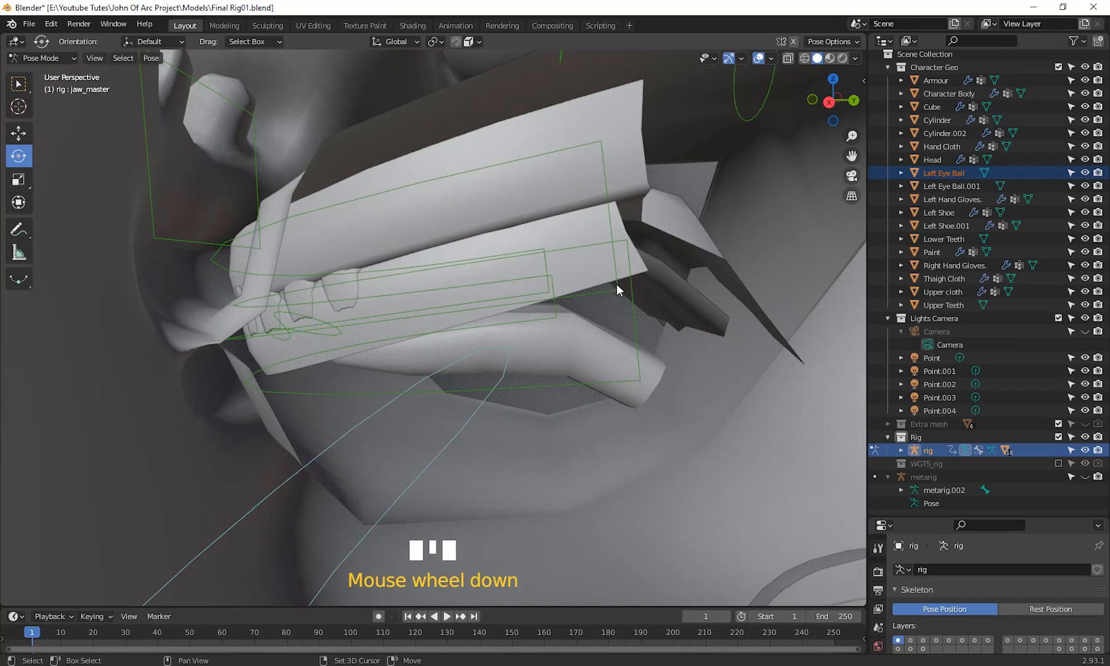
{"action": "middle_click_drag", "start_coordinate": [615, 284], "coordinate": [553, 344]}
{"action": "middle_click_drag", "start_coordinate": [500, 379], "coordinate": [548, 398], "text": "shift"}
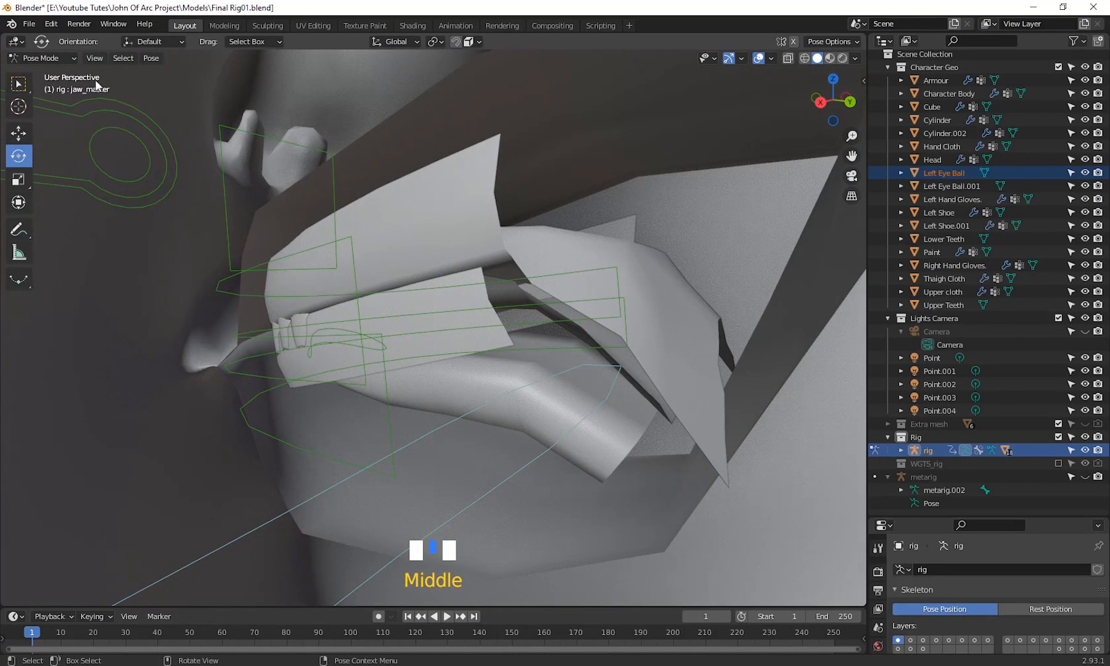
- Switch the rig to Object Mode and select the Head mesh by its tongue inside the mouth
{"action": "left_click", "coordinate": [61, 60]}
{"action": "left_click", "coordinate": [60, 74]}
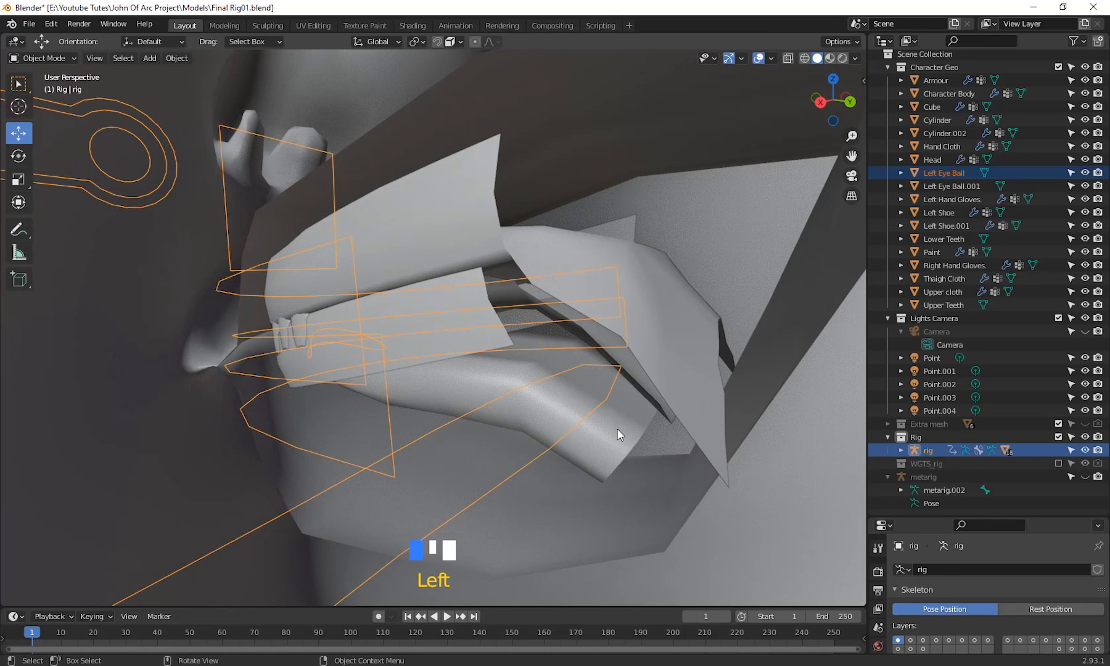
{"action": "left_click", "coordinate": [617, 429]}
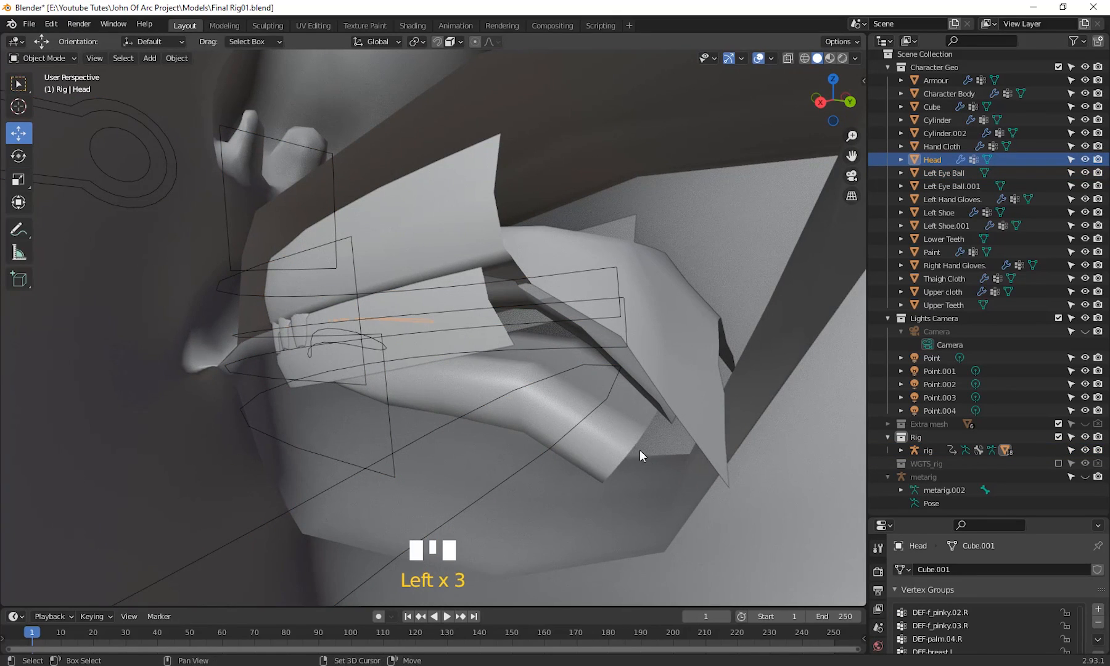
{"action": "middle_click_drag", "start_coordinate": [640, 453], "coordinate": [617, 372], "text": "shift"}
{"action": "left_click", "coordinate": [777, 423]}
{"action": "left_click", "coordinate": [620, 274]}
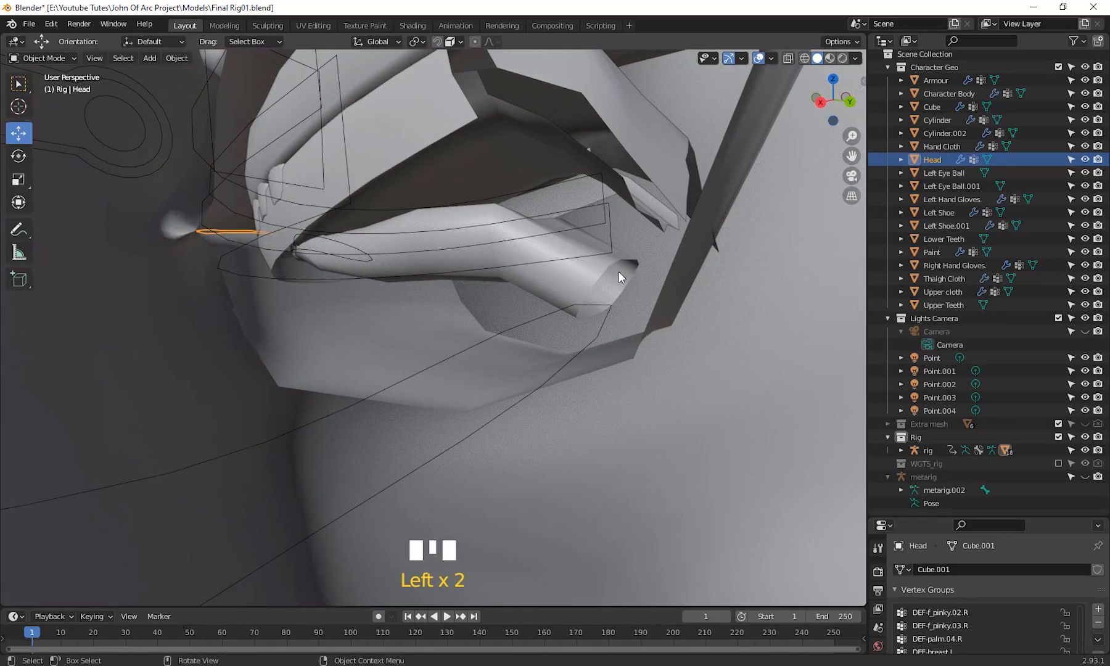
{"action": "scroll", "coordinate": [618, 272], "scroll_direction": "down", "scroll_amount": 3}
{"action": "middle_click_drag", "start_coordinate": [600, 293], "coordinate": [745, 375]}
{"action": "left_click", "coordinate": [620, 373]}
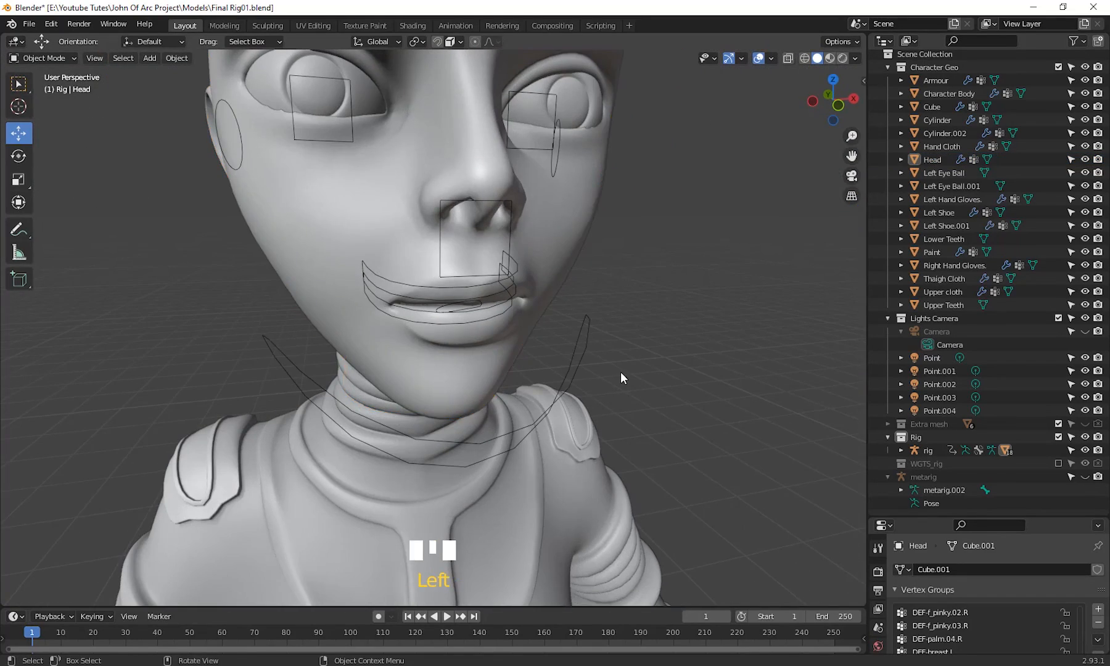
{"action": "scroll", "coordinate": [620, 373], "scroll_direction": "up", "scroll_amount": 3}
{"action": "middle_click_drag", "start_coordinate": [637, 382], "coordinate": [523, 414]}
{"action": "scroll", "coordinate": [557, 390], "scroll_direction": "up", "scroll_amount": 4}
{"action": "left_click", "coordinate": [710, 325]}
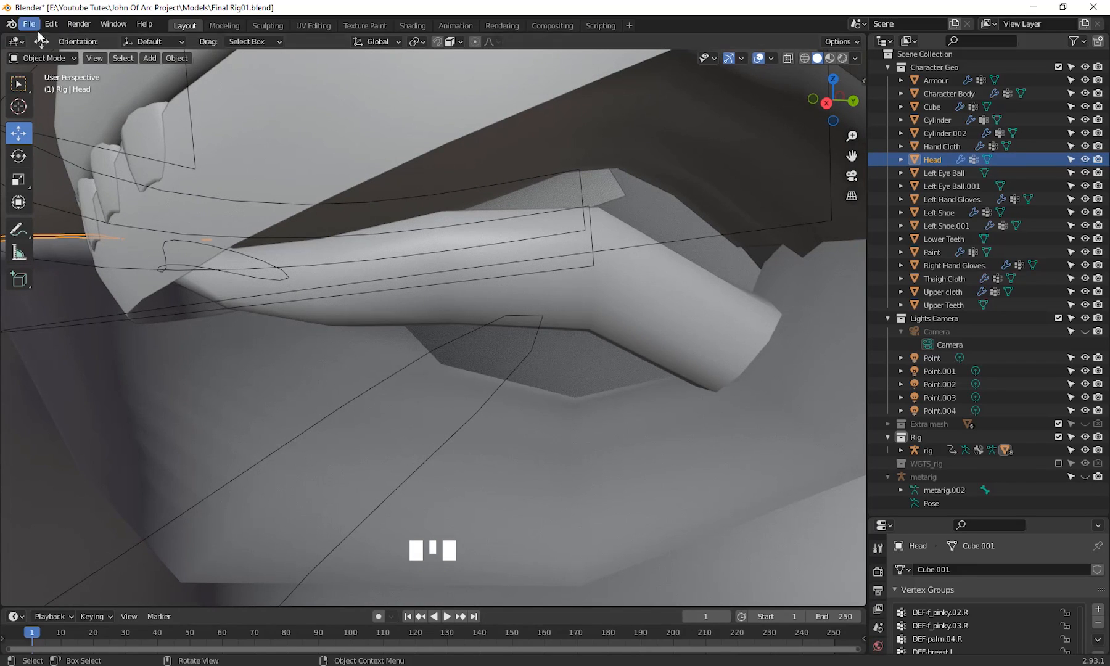
- Enter Edit Mode on the Head mesh and select all linked geometry of the tongue
{"action": "left_click", "coordinate": [50, 58]}
{"action": "left_click", "coordinate": [60, 91]}
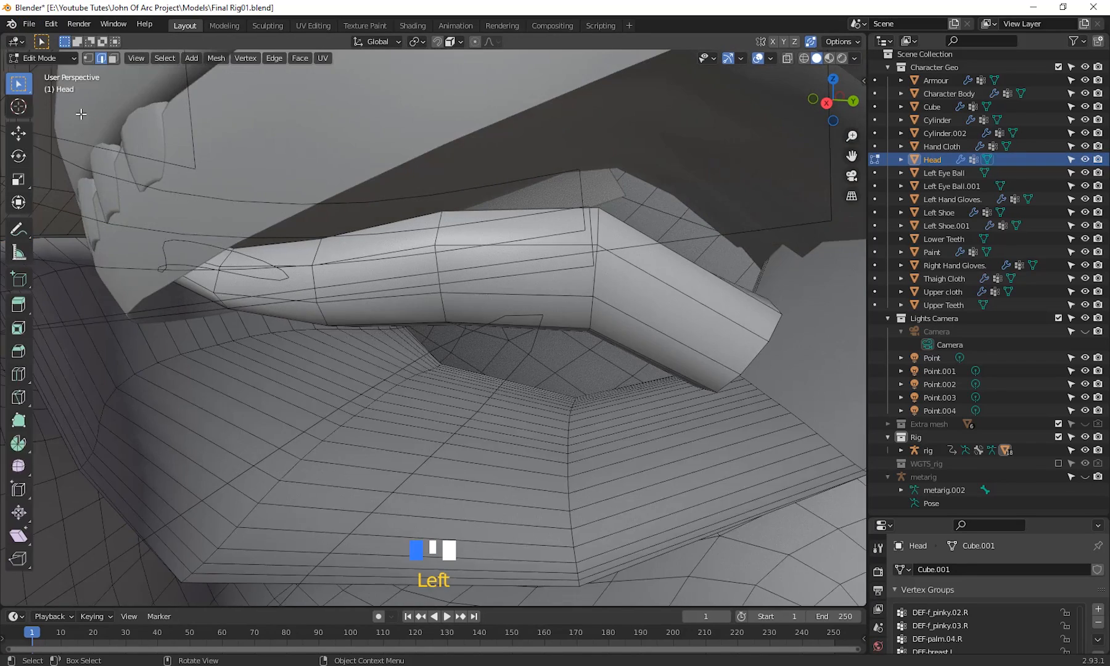
{"action": "key", "text": "l"}
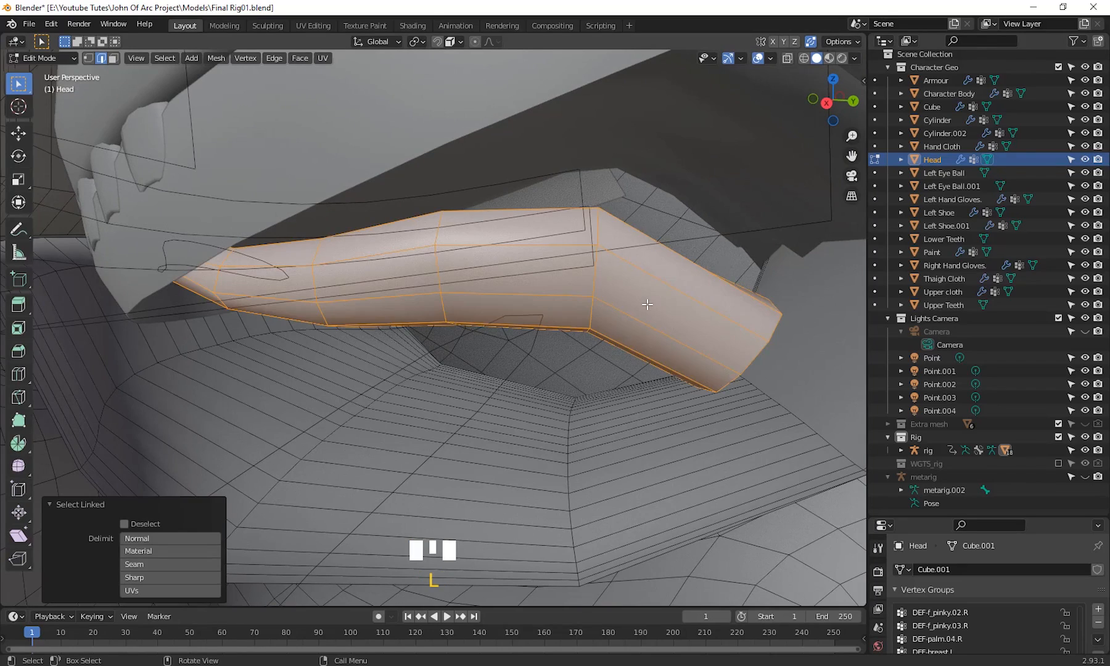
- Raise the tongue about 0.01 m along the global Z axis, closer to the lower teeth's upper edge
{"action": "scroll", "coordinate": [577, 310], "scroll_direction": "down", "scroll_amount": 4}
{"action": "middle_click_drag", "start_coordinate": [444, 367], "coordinate": [489, 371]}
{"action": "scroll", "coordinate": [493, 359], "scroll_direction": "up", "scroll_amount": 3}
{"action": "scroll", "coordinate": [517, 416], "scroll_direction": "up", "scroll_amount": 3}
{"action": "scroll", "coordinate": [518, 416], "scroll_direction": "up", "scroll_amount": 3}
{"action": "scroll", "coordinate": [446, 441], "scroll_direction": "down", "scroll_amount": 2}
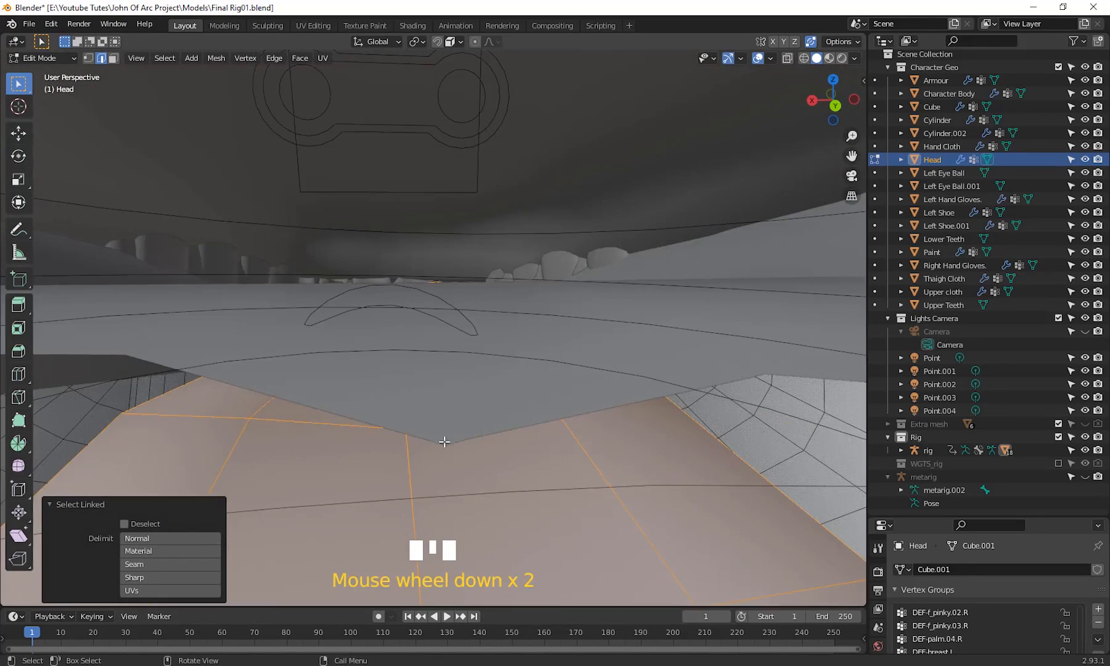
{"action": "middle_click_drag", "start_coordinate": [446, 441], "coordinate": [525, 449]}
{"action": "key", "text": "g"}
{"action": "key", "text": "z"}
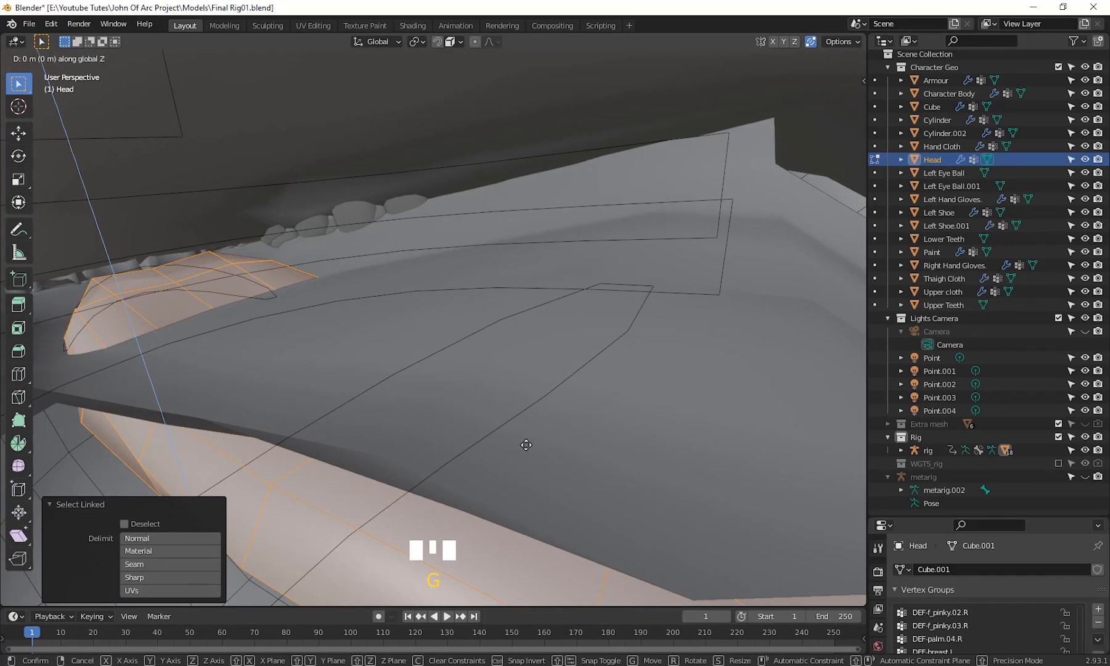
{"action": "left_click", "coordinate": [528, 293]}
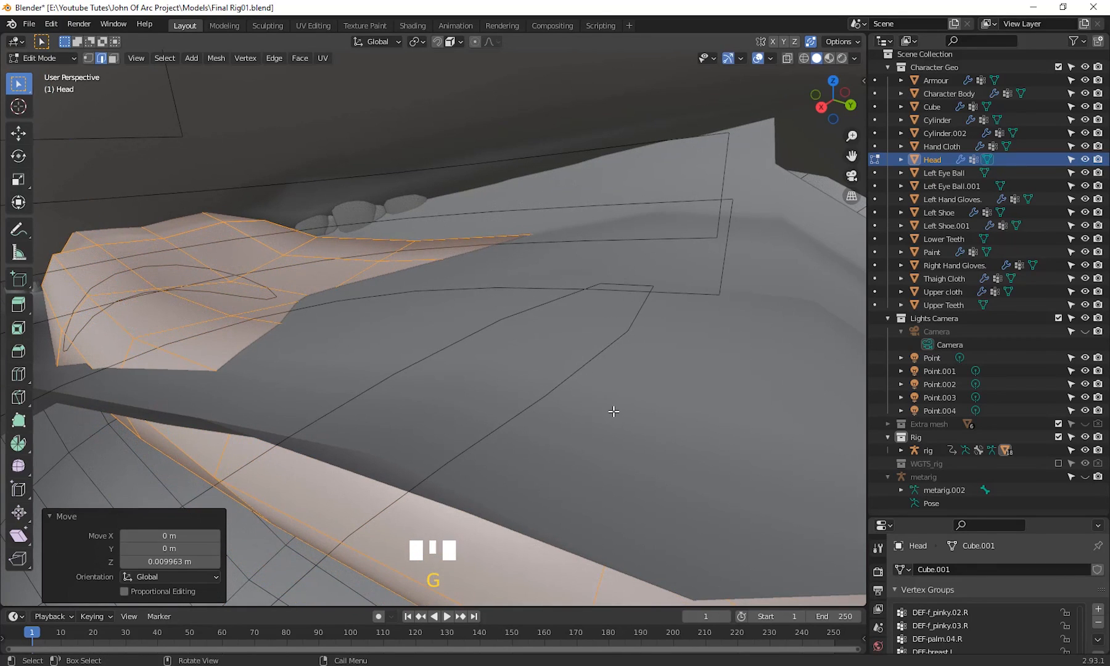
- Rotate the tongue about 10.2° around the global X axis
{"action": "scroll", "coordinate": [620, 426], "scroll_direction": "down", "scroll_amount": 15}
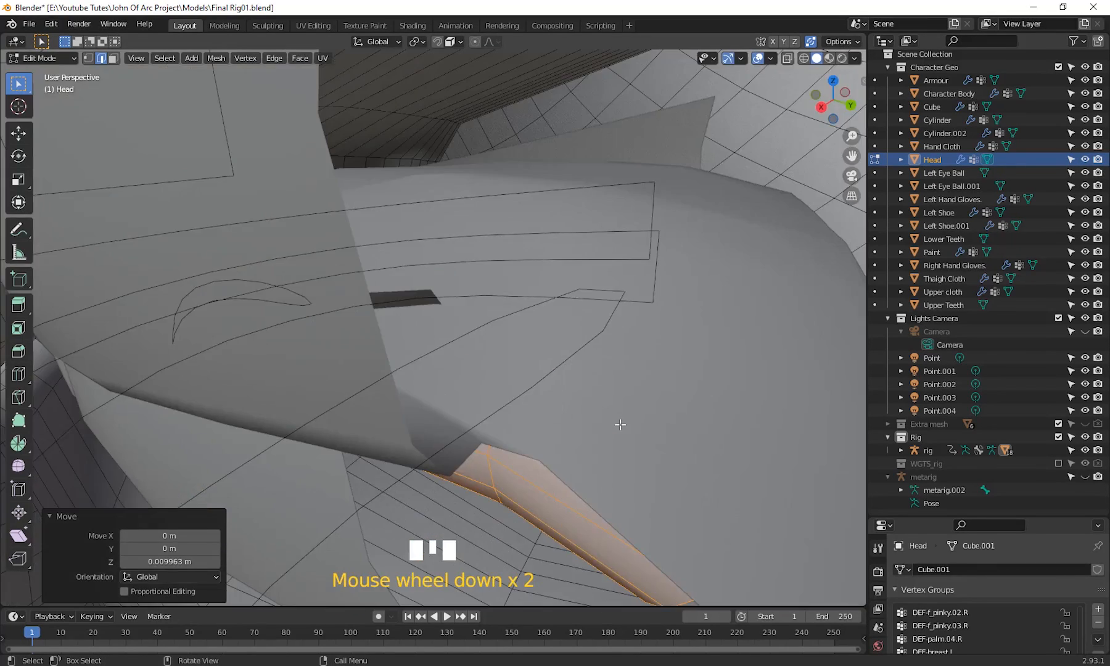
{"action": "scroll", "coordinate": [620, 428], "scroll_direction": "up", "scroll_amount": 17}
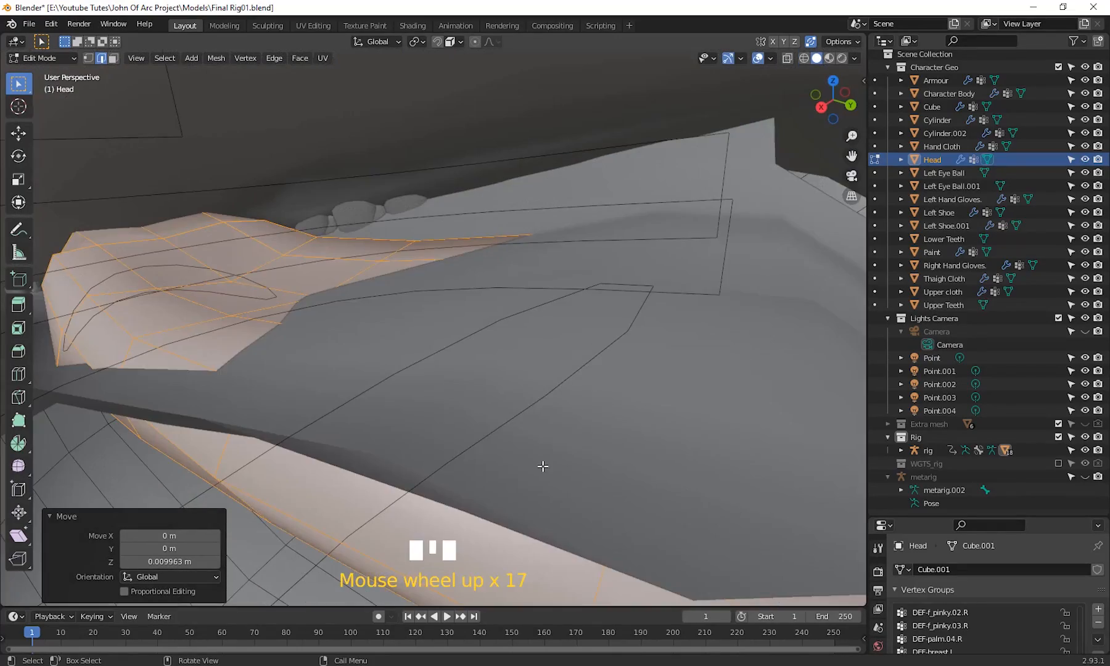
{"action": "middle_click_drag", "start_coordinate": [543, 466], "coordinate": [644, 486]}
{"action": "key", "text": "r"}
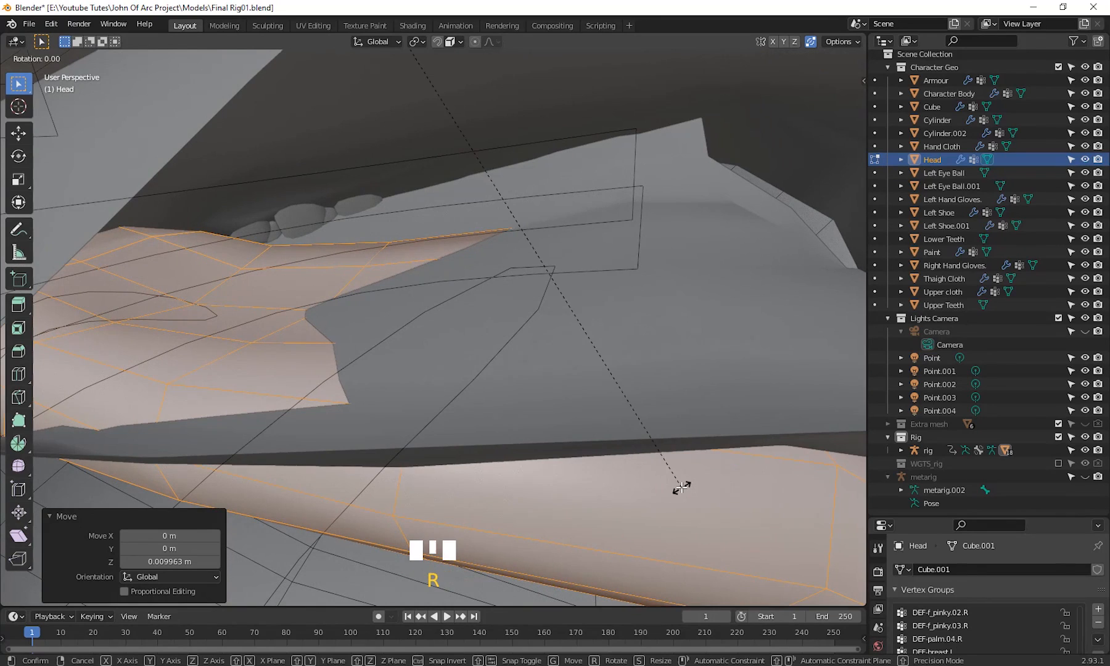
{"action": "key", "text": "x"}
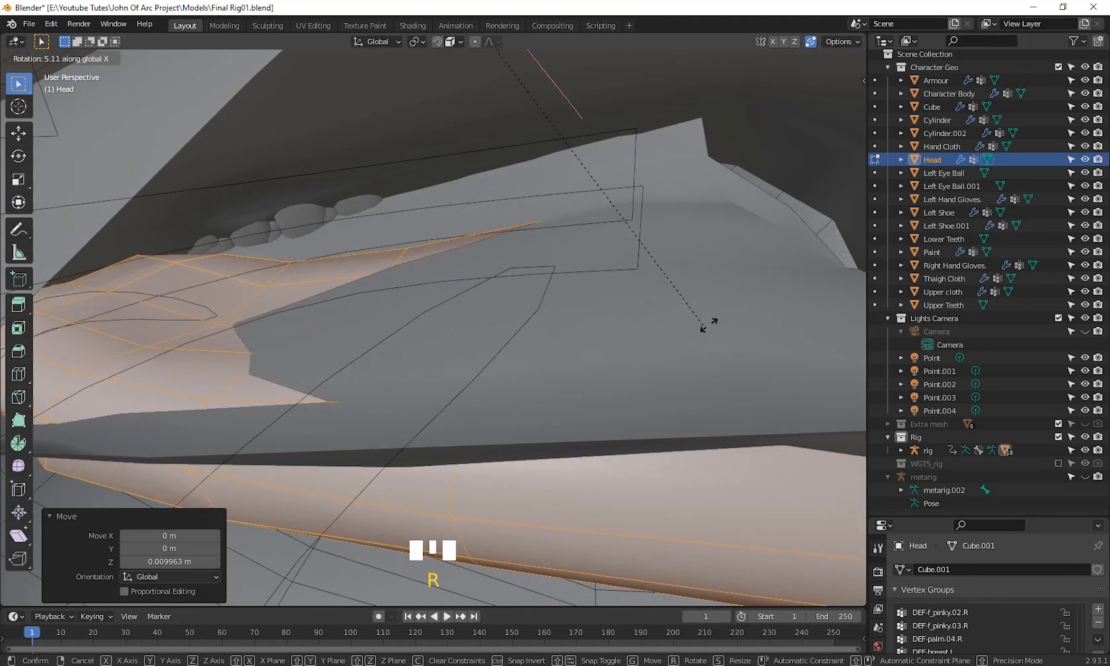
{"action": "left_click", "coordinate": [803, 282]}
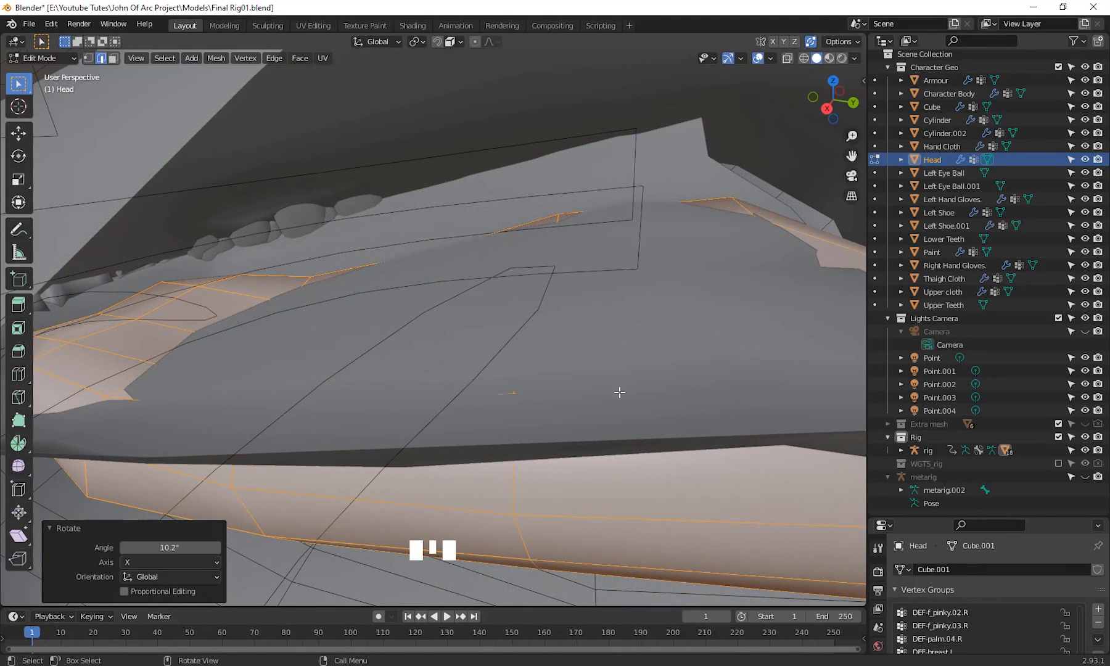
- Move the tongue up another 0.0076 m or so along the global Z axis
{"action": "key", "text": "g"}
{"action": "key", "text": "z"}
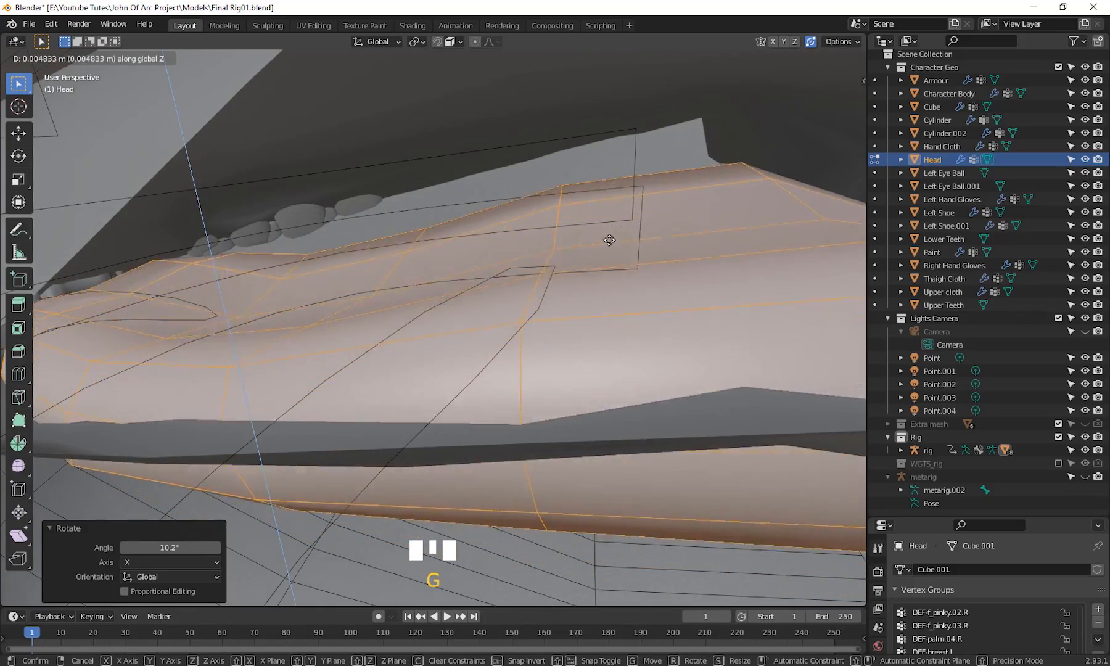
{"action": "left_click", "coordinate": [600, 174]}
{"action": "scroll", "coordinate": [600, 302], "scroll_direction": "down", "scroll_amount": 6}
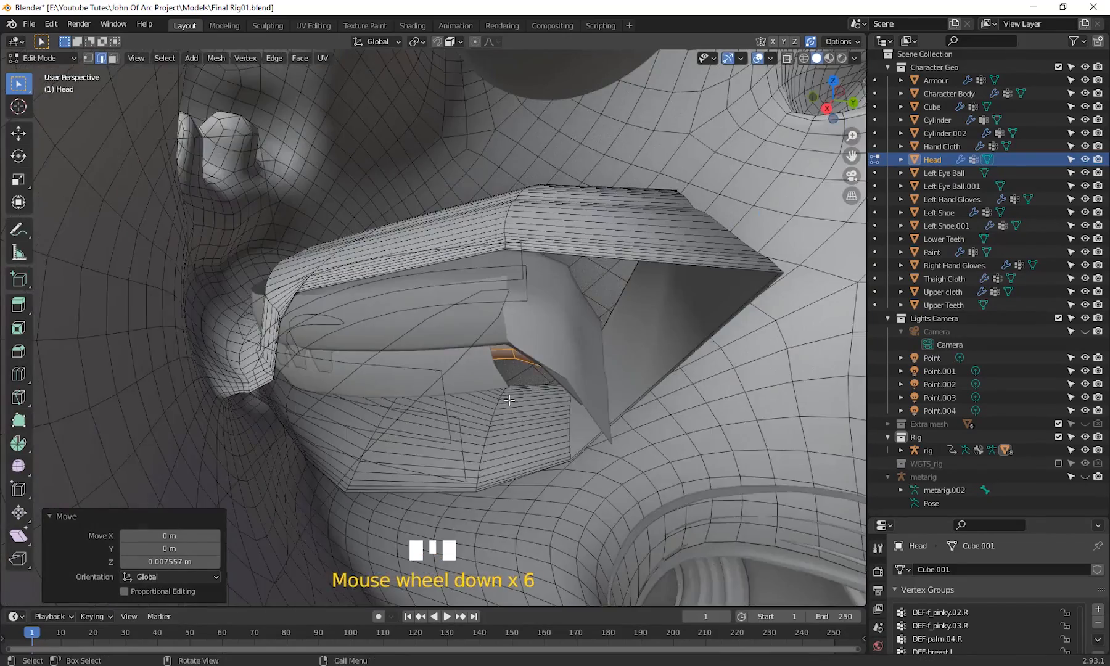
- Leave Edit Mode on the Head mesh and return to Object Mode after the tongue adjustments
{"action": "middle_click_drag", "start_coordinate": [509, 400], "coordinate": [591, 344]}
{"action": "key", "text": "z"}
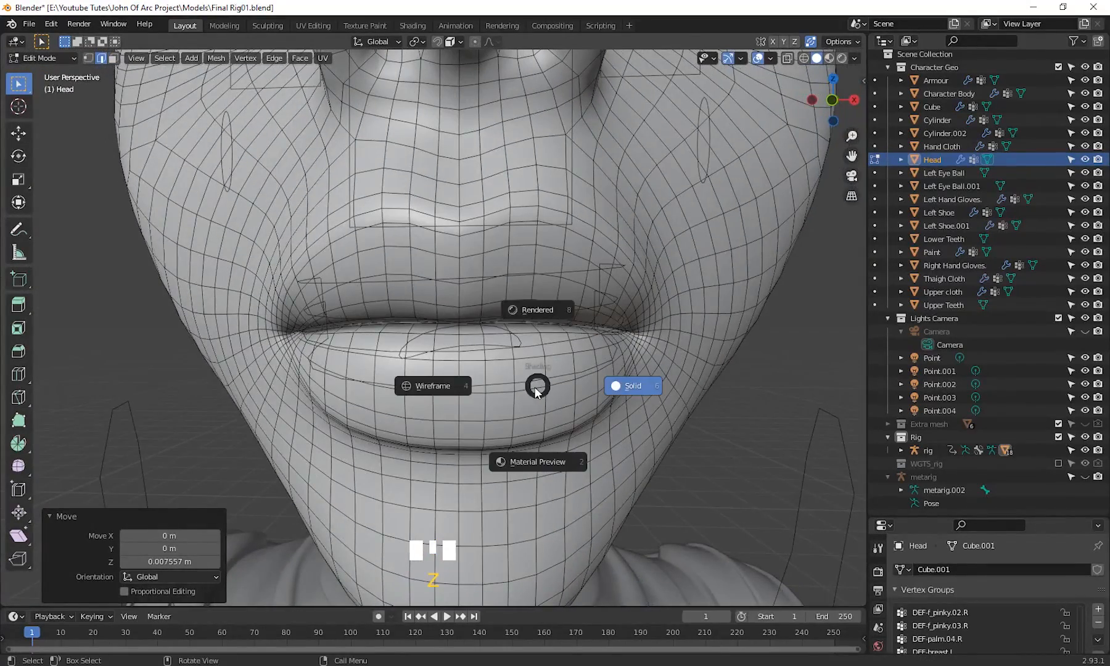
{"action": "scroll", "coordinate": [674, 404], "scroll_direction": "down", "scroll_amount": 4}
{"action": "middle_click_drag", "start_coordinate": [669, 422], "coordinate": [713, 399], "text": "shift"}
{"action": "key", "text": "Tab"}
{"action": "left_click", "coordinate": [713, 399]}
- Select the face rig armature and switch it to Pose Mode
{"action": "scroll", "coordinate": [630, 403], "scroll_direction": "down", "scroll_amount": 3}
{"action": "middle_click_drag", "start_coordinate": [631, 404], "coordinate": [546, 356], "text": "shift"}
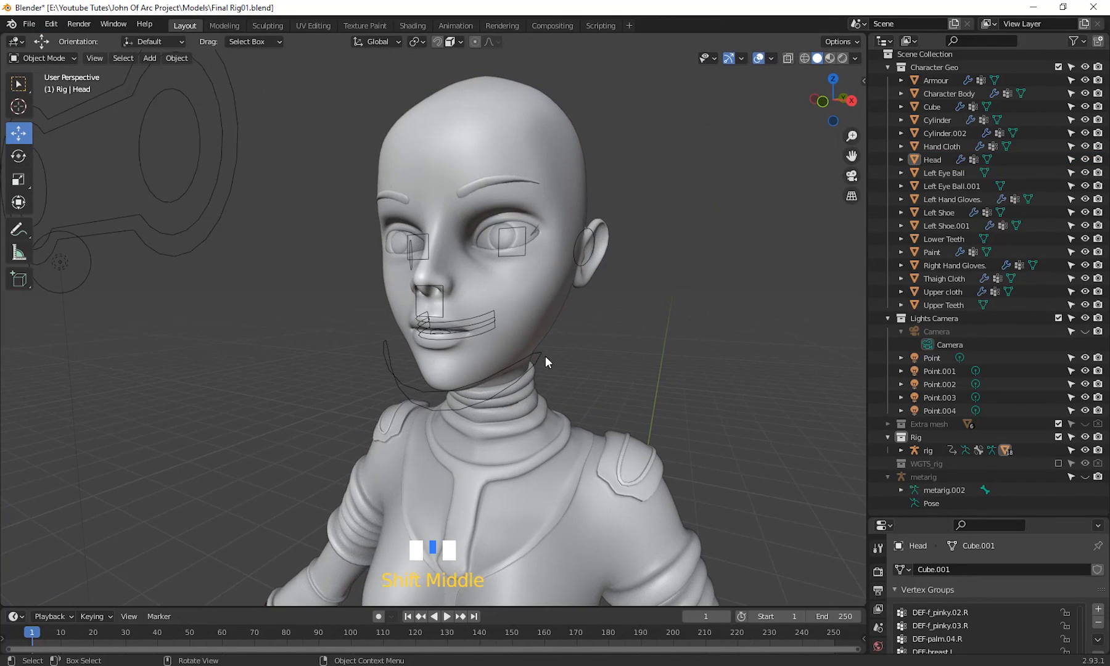
{"action": "left_click", "coordinate": [542, 353]}
{"action": "middle_click_drag", "start_coordinate": [598, 409], "coordinate": [610, 387], "text": "shift"}
{"action": "left_click", "coordinate": [46, 58]}
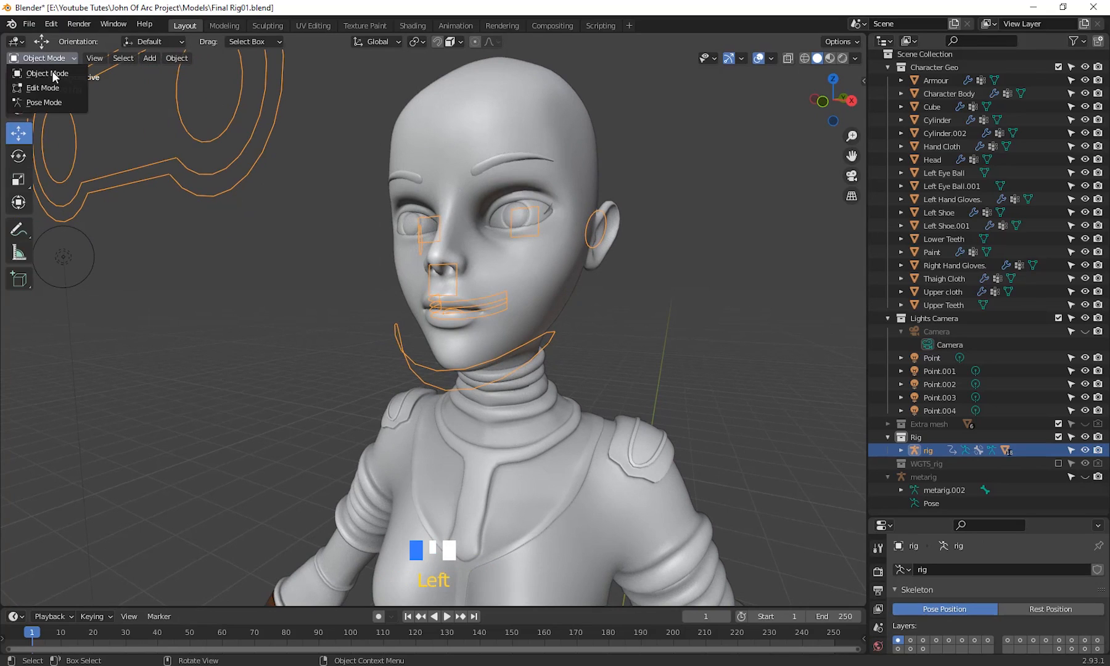
{"action": "left_click", "coordinate": [48, 103]}
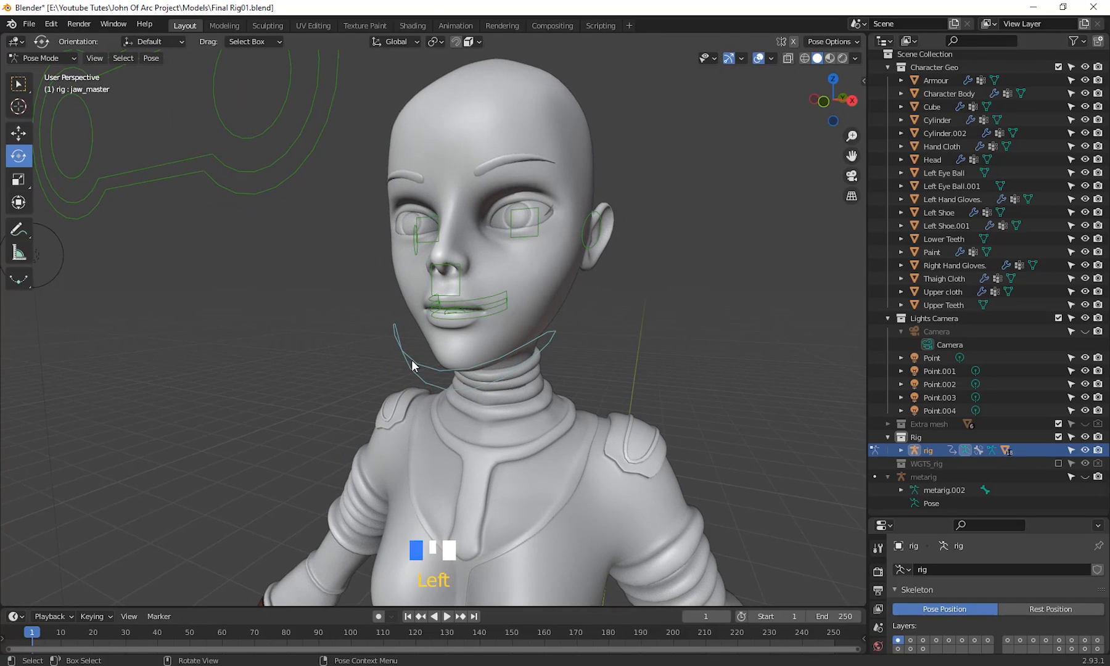
- Open the mouth by rotating the jaw_master control about 16.9° around the global X axis, and inspect the tongue and teeth
{"action": "middle_click_drag", "start_coordinate": [495, 376], "coordinate": [468, 301]}
{"action": "left_click_drag", "start_coordinate": [482, 299], "coordinate": [467, 425]}
{"action": "scroll", "coordinate": [512, 421], "scroll_direction": "up", "scroll_amount": 3}
{"action": "middle_click_drag", "start_coordinate": [512, 422], "coordinate": [530, 445], "text": "shift"}
{"action": "scroll", "coordinate": [536, 481], "scroll_direction": "up", "scroll_amount": 3}
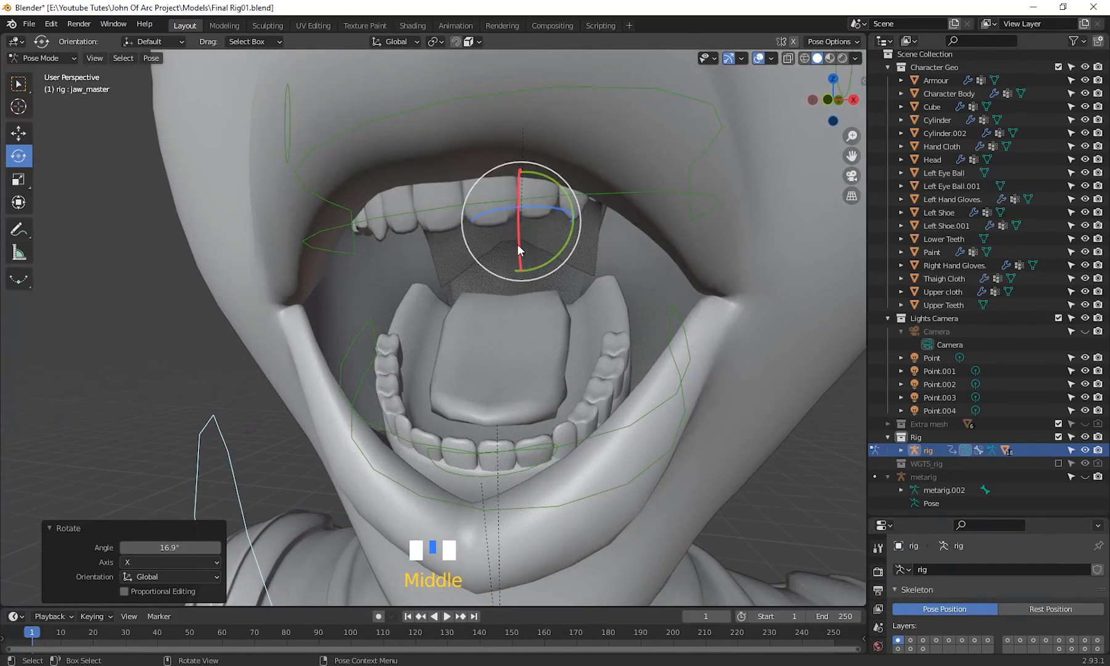
- Partly close the mouth by rotating jaw_master about -7.08° around the global X axis, and check it from the side and front
{"action": "mouse_move", "coordinate": [518, 245]}
{"action": "left_mouse_down"}
{"action": "mouse_move", "coordinate": [517, 234]}
{"action": "mouse_move", "coordinate": [518, 243]}
{"action": "left_mouse_up"}
{"action": "scroll", "coordinate": [537, 376], "scroll_direction": "down", "scroll_amount": 2}
{"action": "middle_click_drag", "start_coordinate": [537, 375], "coordinate": [412, 410]}
{"action": "scroll", "coordinate": [410, 404], "scroll_direction": "up", "scroll_amount": 2}
{"action": "scroll", "coordinate": [453, 412], "scroll_direction": "down", "scroll_amount": 4}
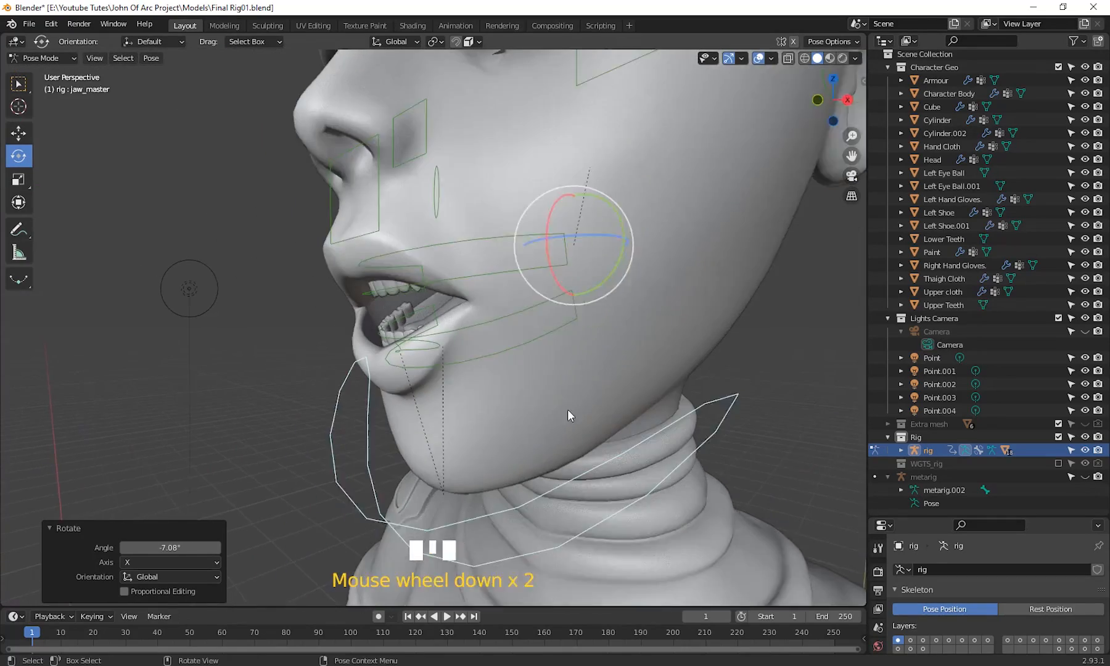
{"action": "middle_click_drag", "start_coordinate": [570, 414], "coordinate": [529, 497], "text": "shift"}
{"action": "scroll", "coordinate": [501, 416], "scroll_direction": "up", "scroll_amount": 2}
{"action": "scroll", "coordinate": [514, 491], "scroll_direction": "down", "scroll_amount": 2}
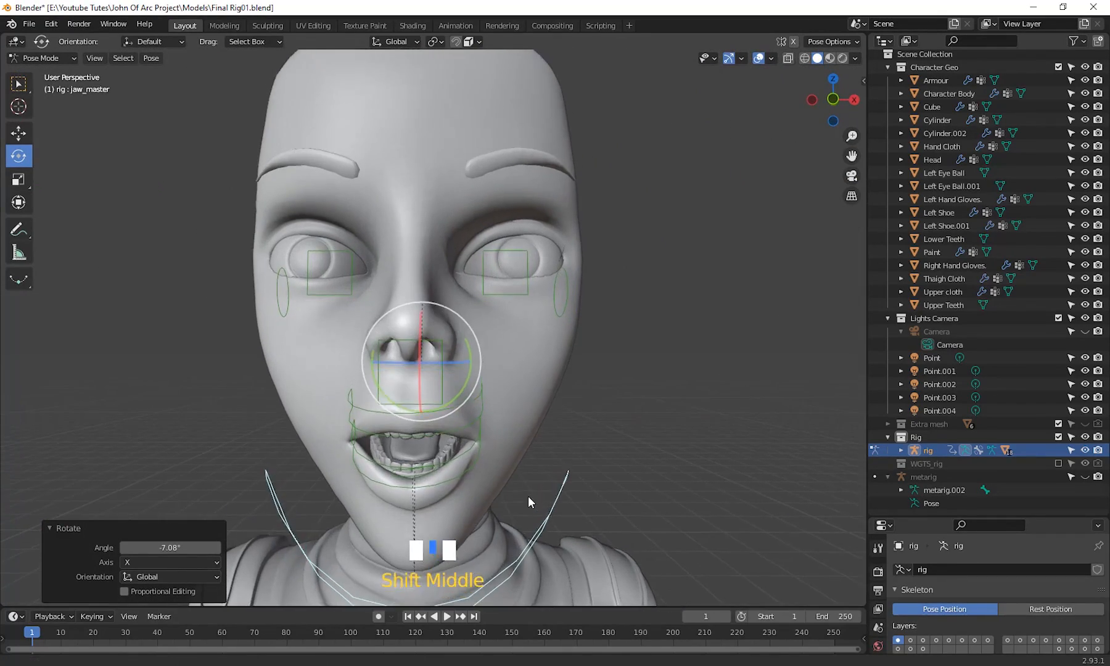
- Move the eyes control about 0.37 m along X and 0.088 m up along Z to turn the gaze sideways
{"action": "scroll", "coordinate": [503, 474], "scroll_direction": "down", "scroll_amount": 3}
{"action": "left_click", "coordinate": [278, 213]}
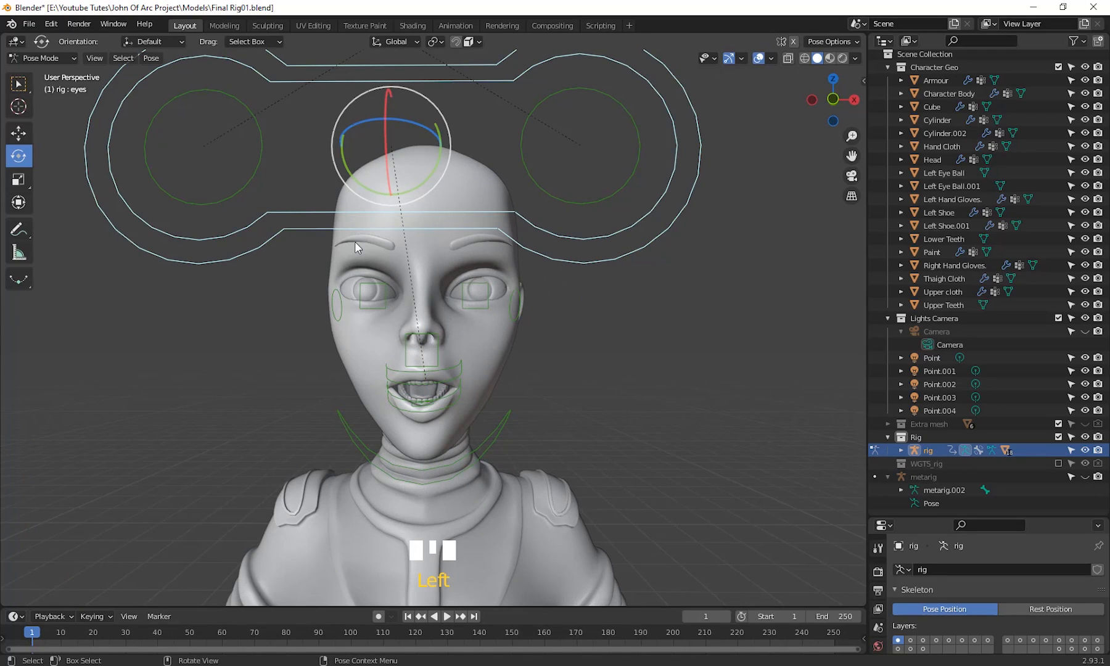
{"action": "key", "text": "g"}
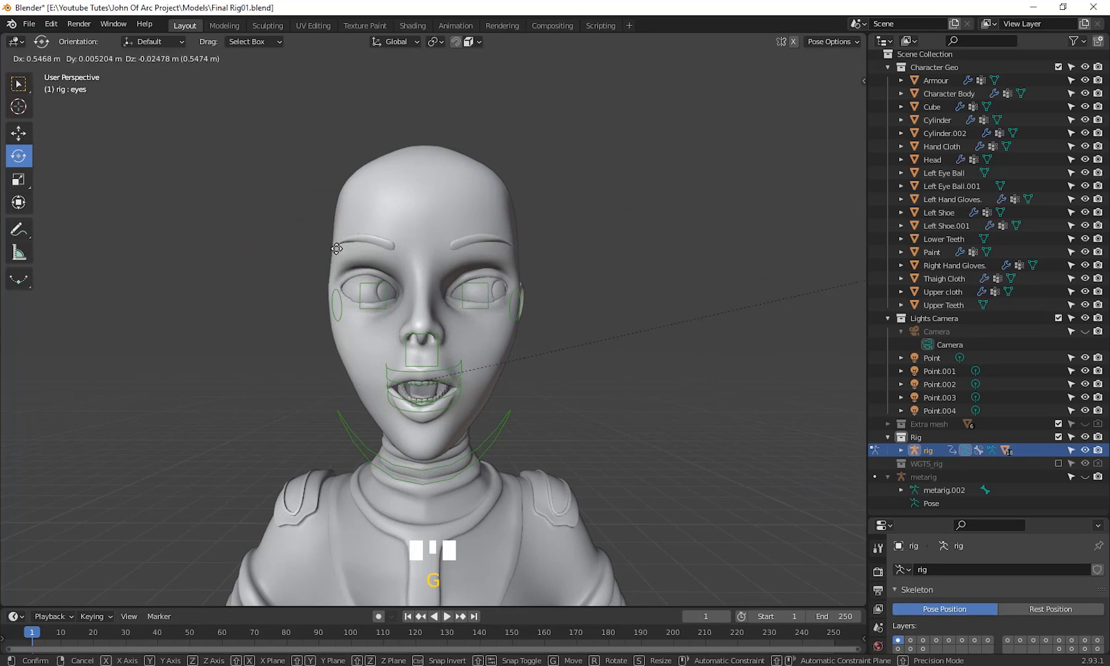
{"action": "left_click", "coordinate": [95, 97]}
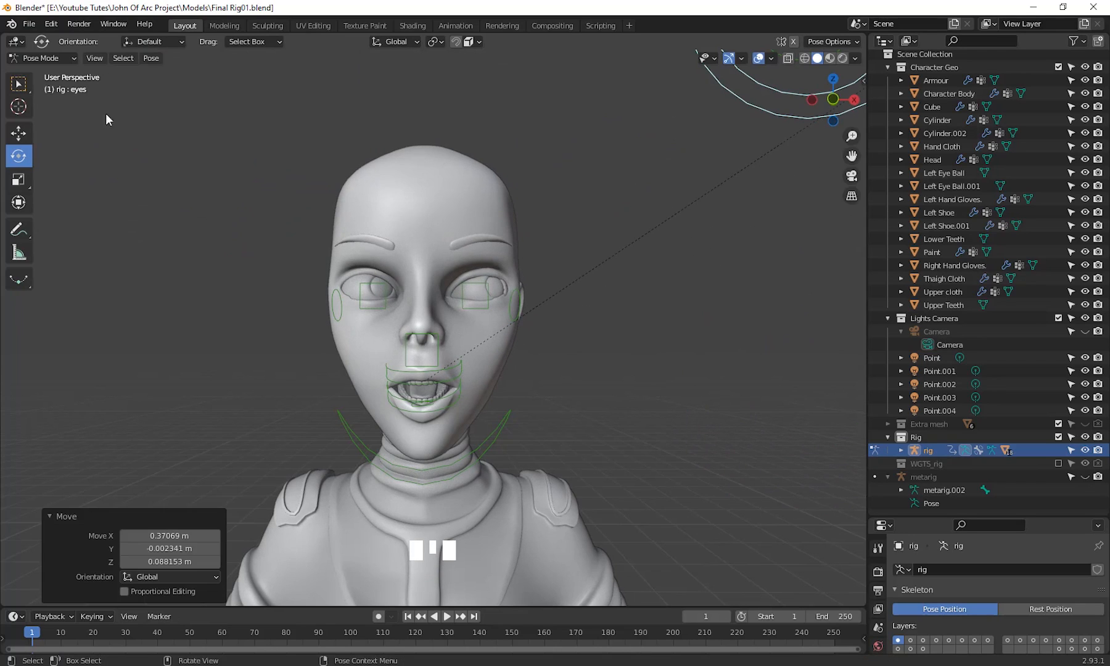
{"action": "scroll", "coordinate": [392, 335], "scroll_direction": "up", "scroll_amount": 3}
{"action": "middle_click_drag", "start_coordinate": [393, 334], "coordinate": [471, 448], "text": "shift"}
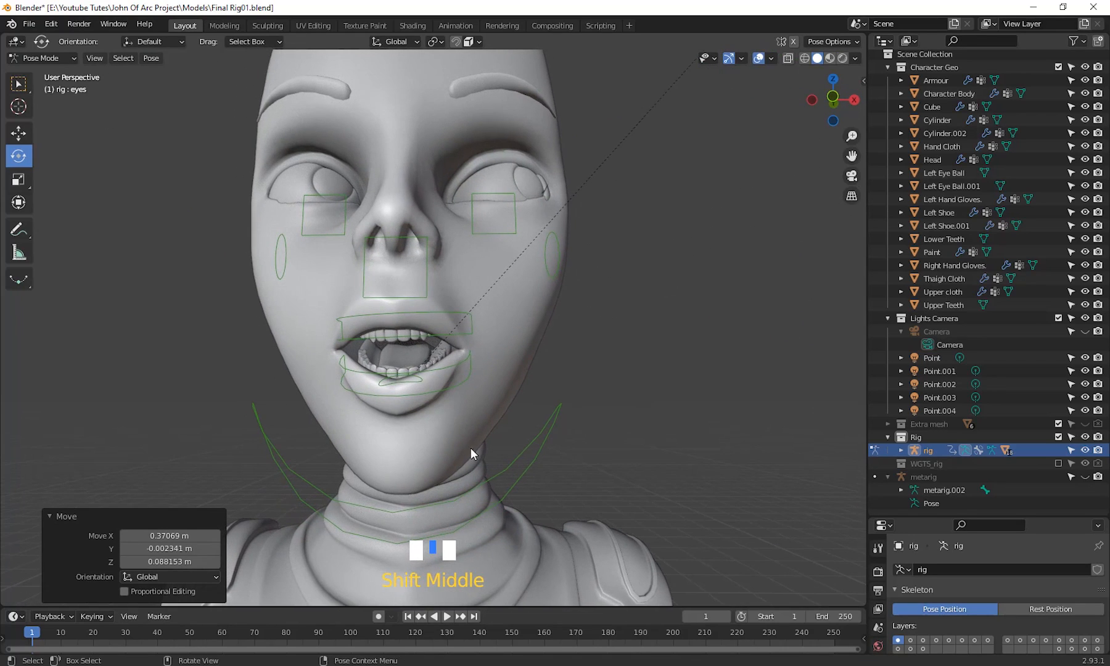
- Test the jaw by rotating jaw_master about 23° around the global X axis, and clear its rotation
{"action": "left_click", "coordinate": [520, 460]}
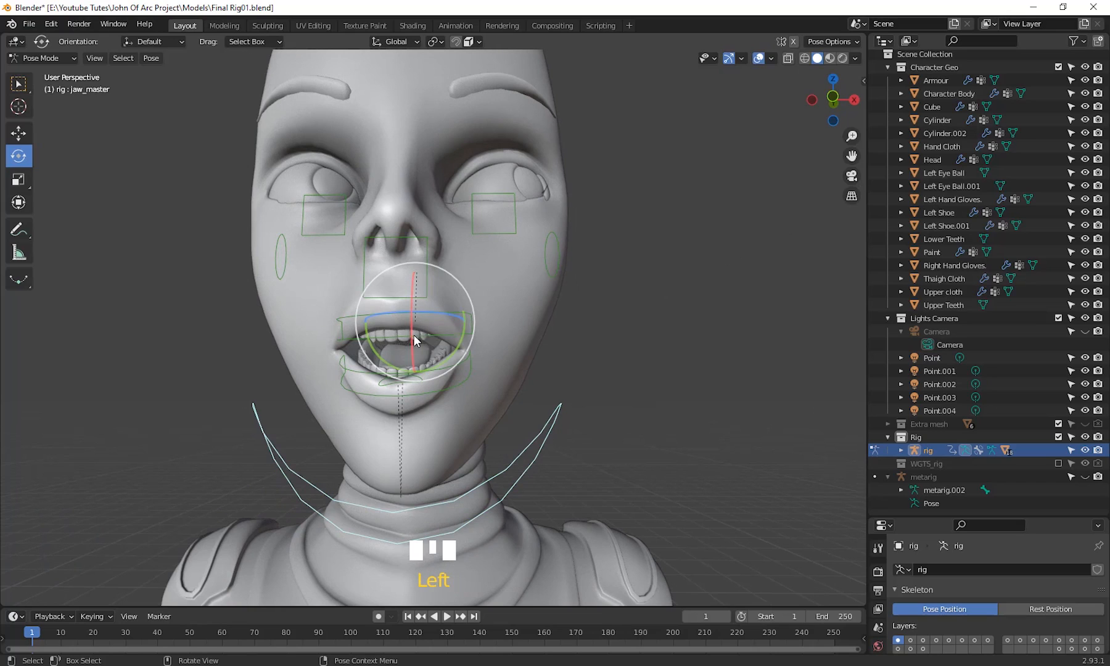
{"action": "left_click_drag", "start_coordinate": [412, 334], "coordinate": [417, 332]}
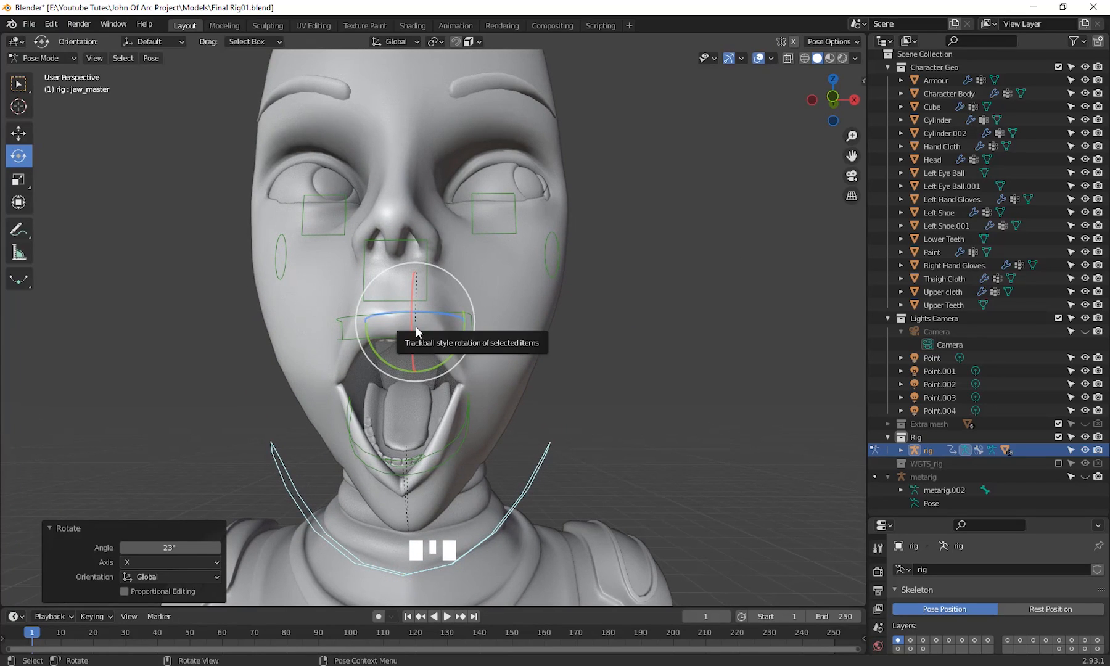
{"action": "key", "text": "alt+r"}
- Enlarge the Properties editor so the rig's skeleton layers and viewport display settings are fully shown
{"action": "middle_click_drag", "start_coordinate": [547, 441], "coordinate": [478, 428]}
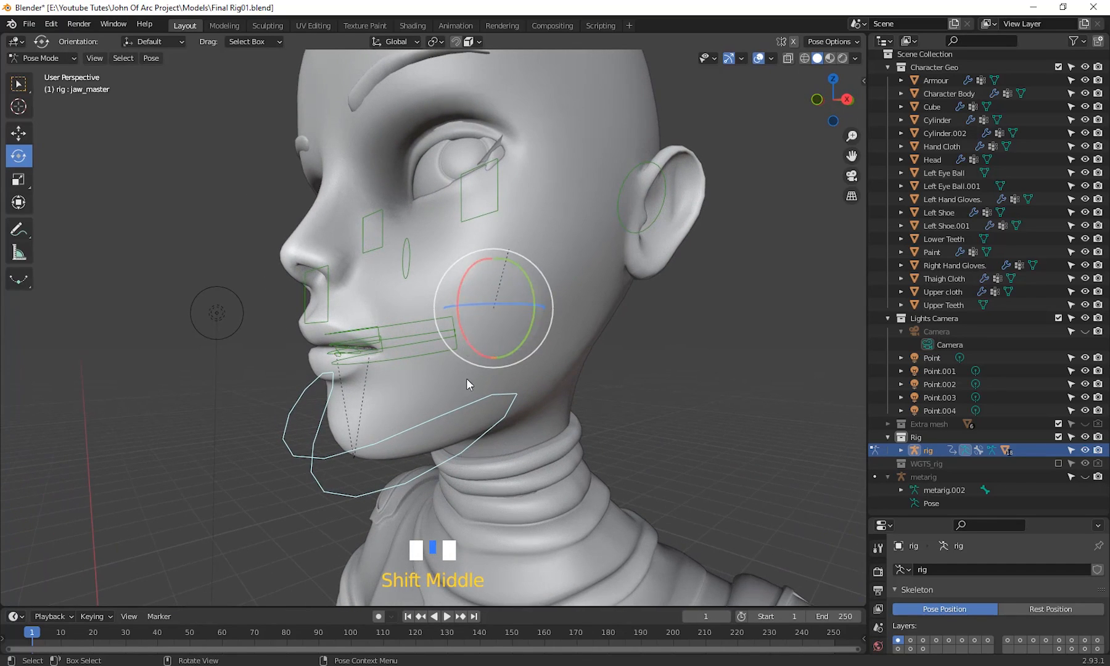
{"action": "middle_click_drag", "start_coordinate": [467, 384], "coordinate": [603, 470]}
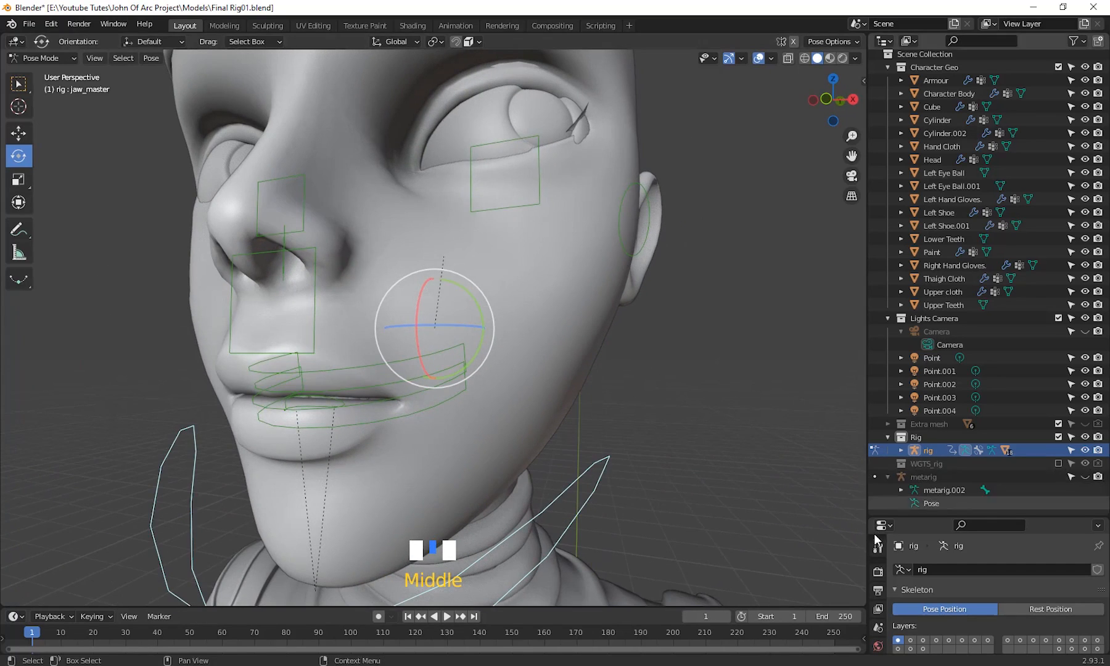
{"action": "left_click_drag", "start_coordinate": [905, 472], "coordinate": [904, 116]}
{"action": "scroll", "coordinate": [634, 470], "scroll_direction": "down", "scroll_amount": 2}
{"action": "middle_click_drag", "start_coordinate": [633, 463], "coordinate": [626, 417], "text": "shift"}
{"action": "scroll", "coordinate": [495, 366], "scroll_direction": "down", "scroll_amount": 2}
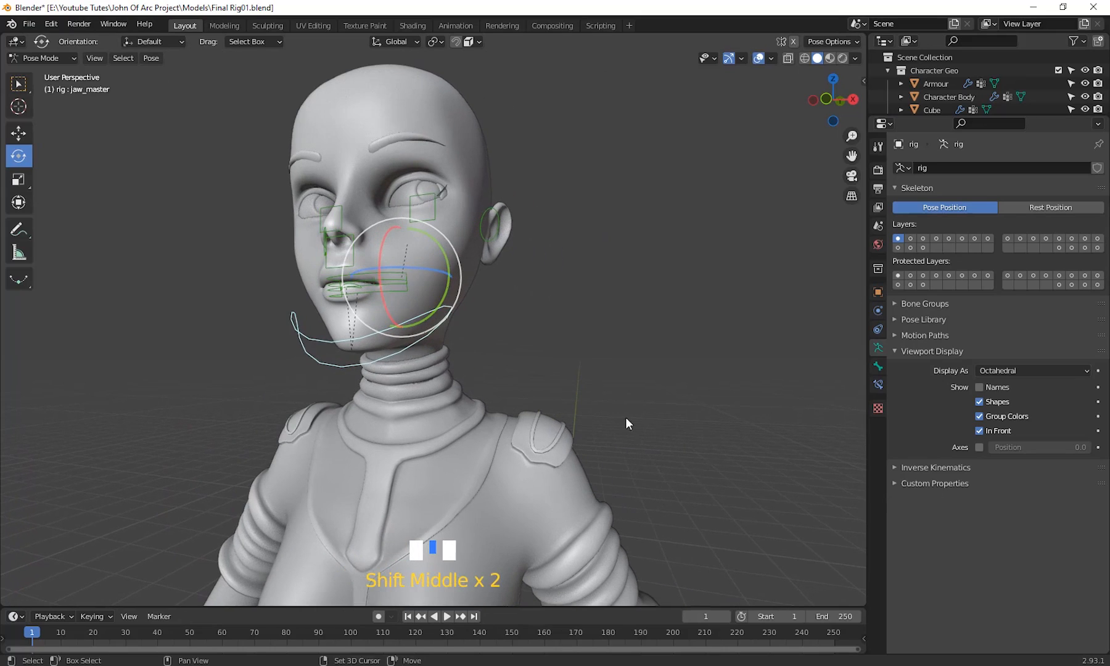
- Show the viewport sidebar with the rig's item properties, including Rig Main Properties and Rig Layers
{"action": "left_click_drag", "start_coordinate": [868, 84], "coordinate": [868, 82]}
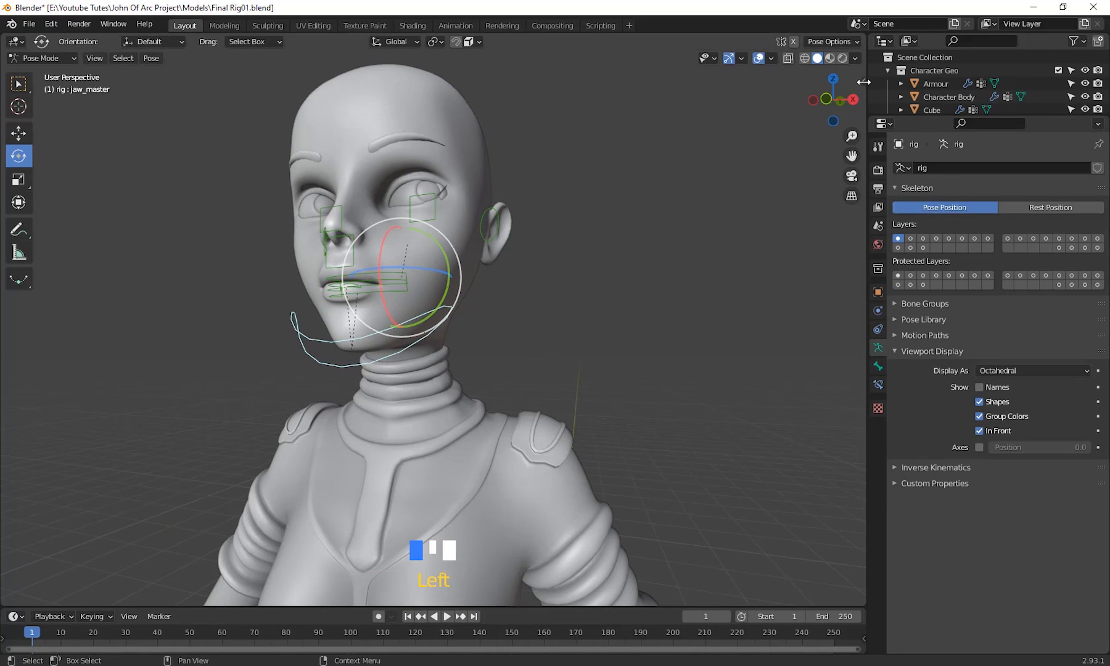
{"action": "left_click", "coordinate": [865, 82]}
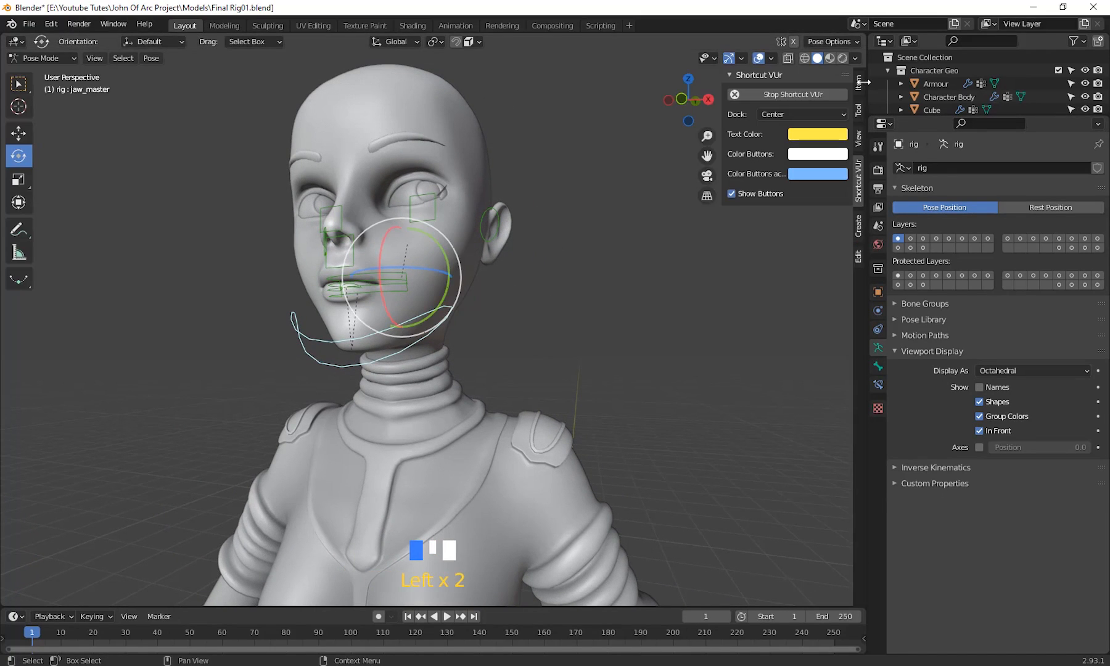
{"action": "left_click", "coordinate": [859, 255]}
{"action": "left_click", "coordinate": [858, 113]}
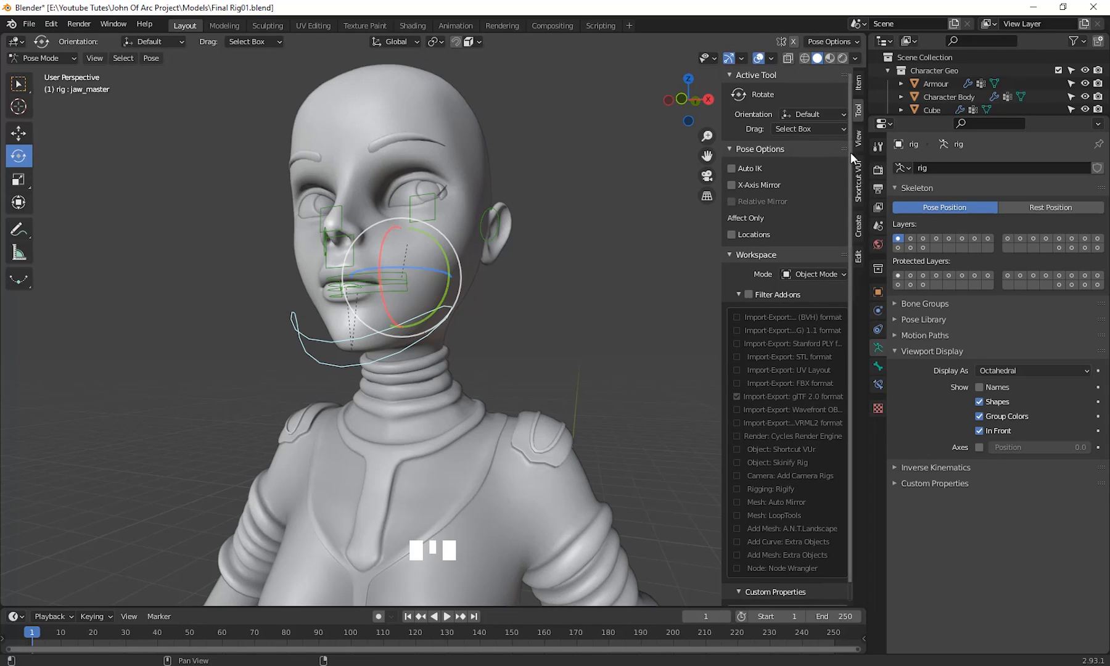
{"action": "left_click", "coordinate": [858, 84]}
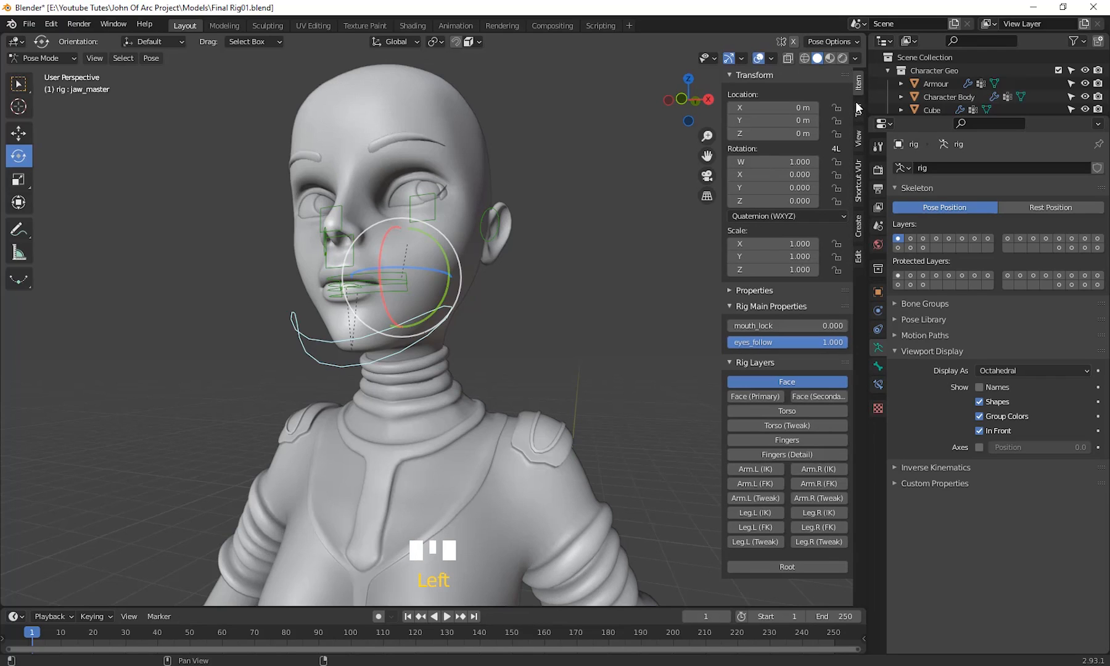
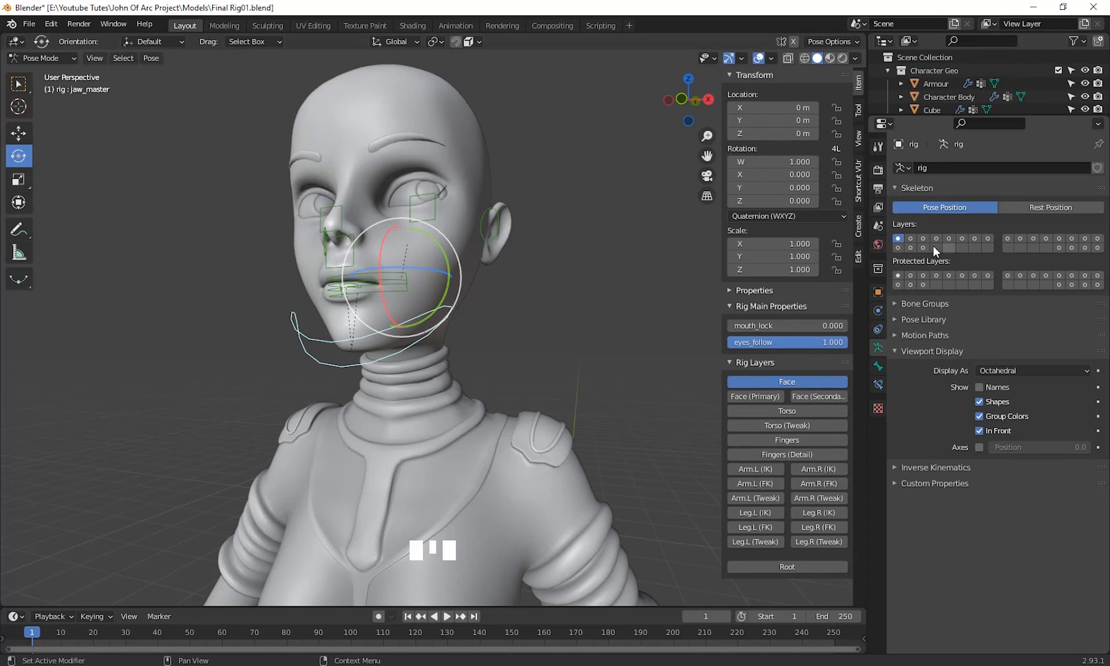
- Turn on the Face (Primary) rig layer and frame the face from the front
{"action": "left_click", "coordinate": [772, 398]}
{"action": "middle_click_drag", "start_coordinate": [379, 255], "coordinate": [560, 389]}
{"action": "scroll", "coordinate": [416, 326], "scroll_direction": "up", "scroll_amount": 2}
{"action": "scroll", "coordinate": [446, 312], "scroll_direction": "up", "scroll_amount": 1}
- Shape a smile by moving the mouth-corner controls outward and up, lips.L about 0.021 m and lips.R about 0.016 m
{"action": "left_click", "coordinate": [498, 376]}
{"action": "key", "text": "g"}
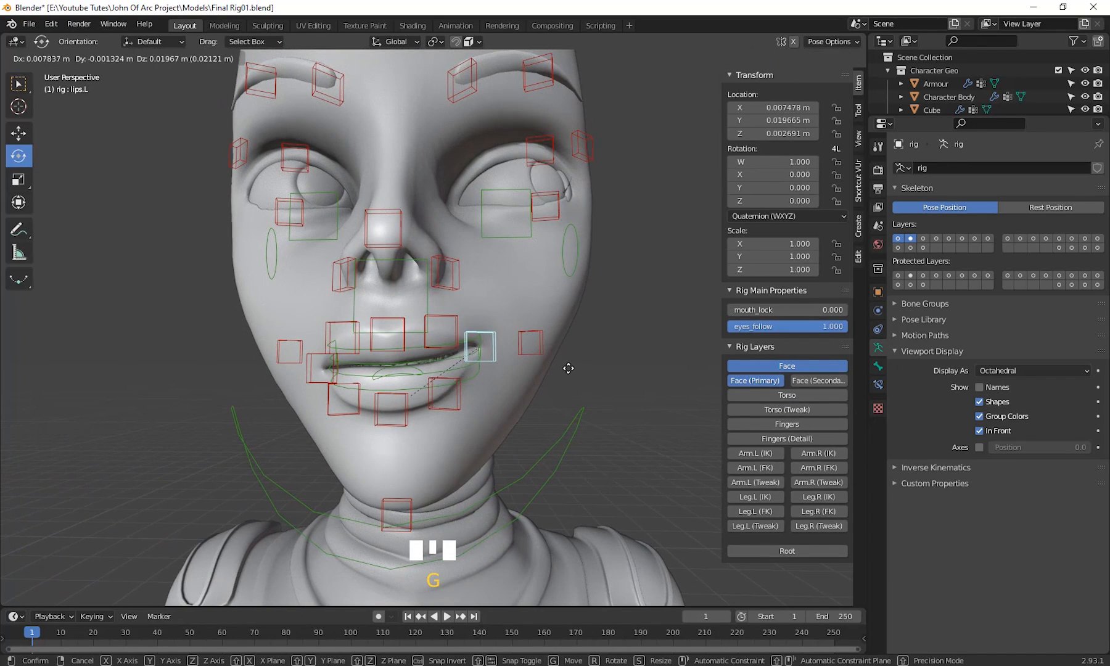
{"action": "left_click", "coordinate": [568, 366]}
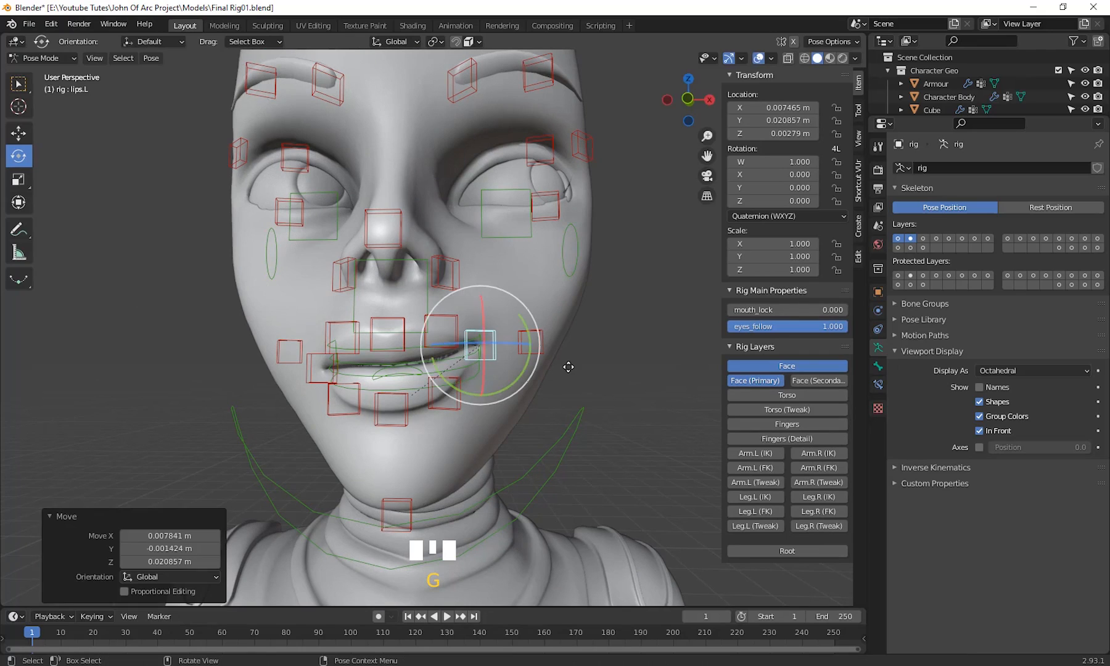
{"action": "left_click", "coordinate": [310, 353]}
{"action": "key", "text": "g"}
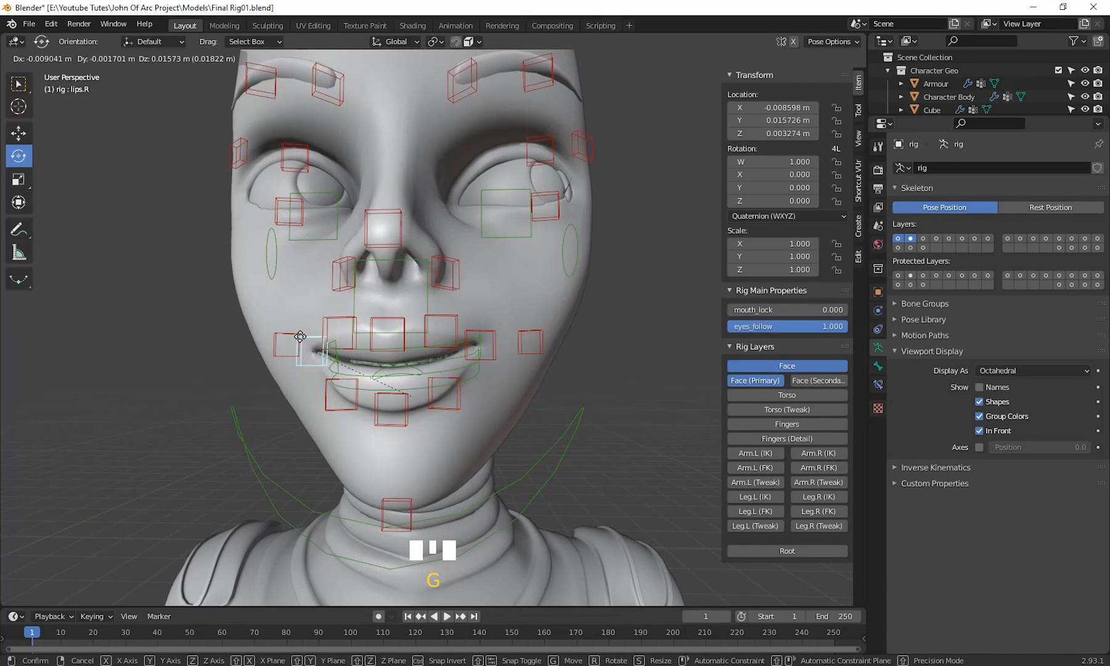
{"action": "left_click", "coordinate": [299, 339]}
- Lower the upper lip's centre control, lip.T, about 0.006 m
{"action": "left_click", "coordinate": [388, 322]}
{"action": "key", "text": "g"}
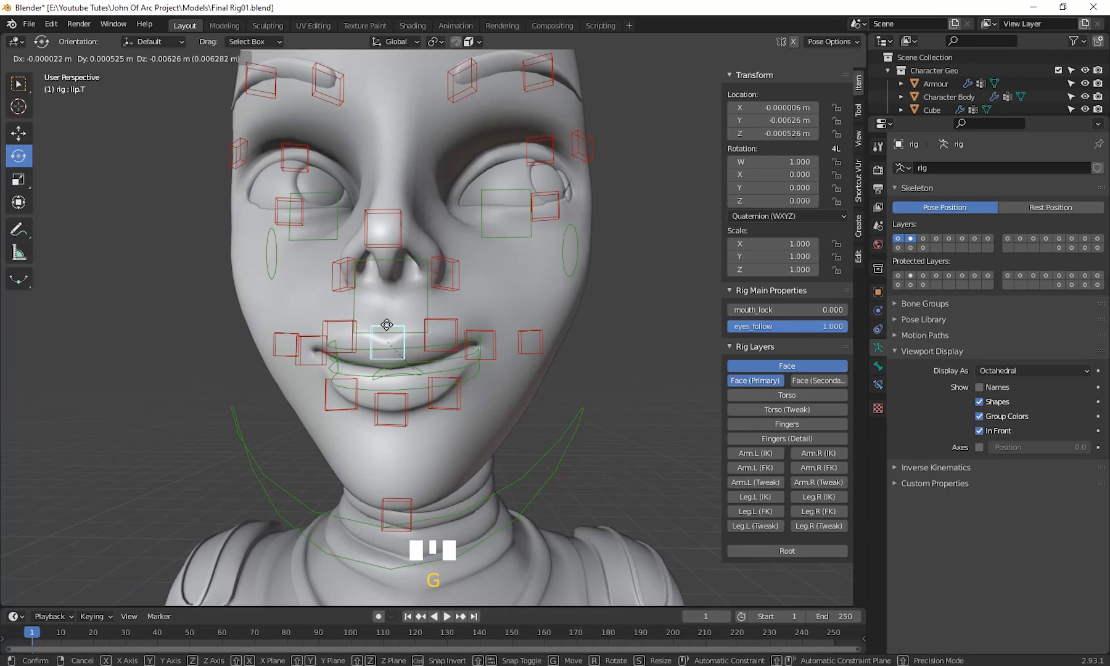
{"action": "left_click", "coordinate": [386, 324]}
- Try moving the lower lip's centre control, lip.B, upward
{"action": "left_click", "coordinate": [401, 424]}
{"action": "key", "text": "g"}
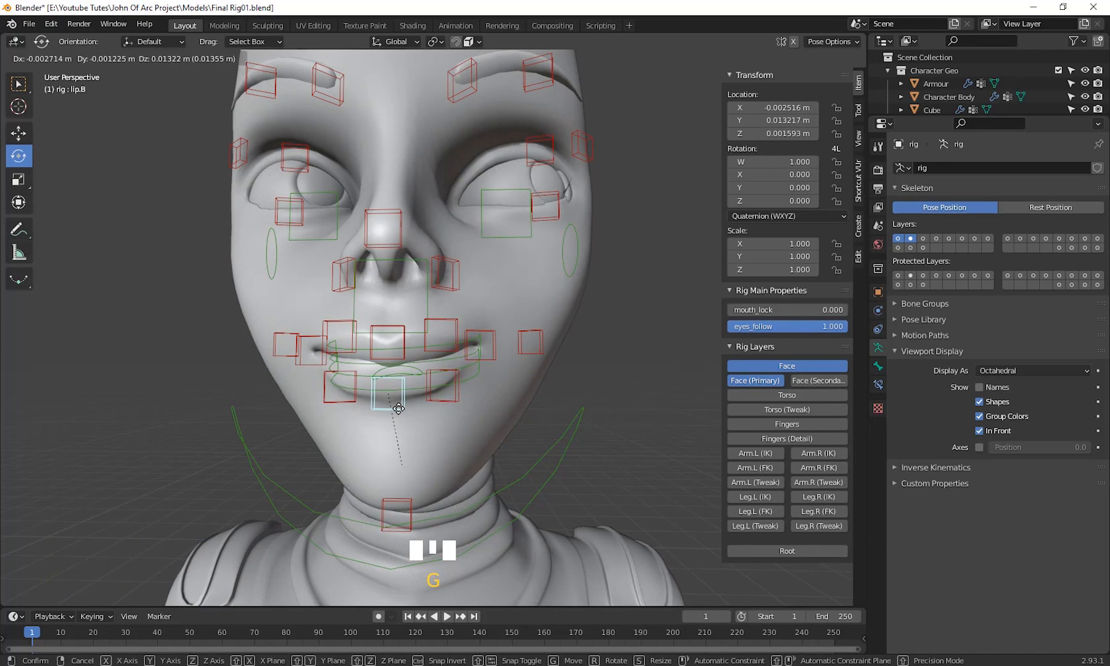
{"action": "right_click", "coordinate": [472, 391]}
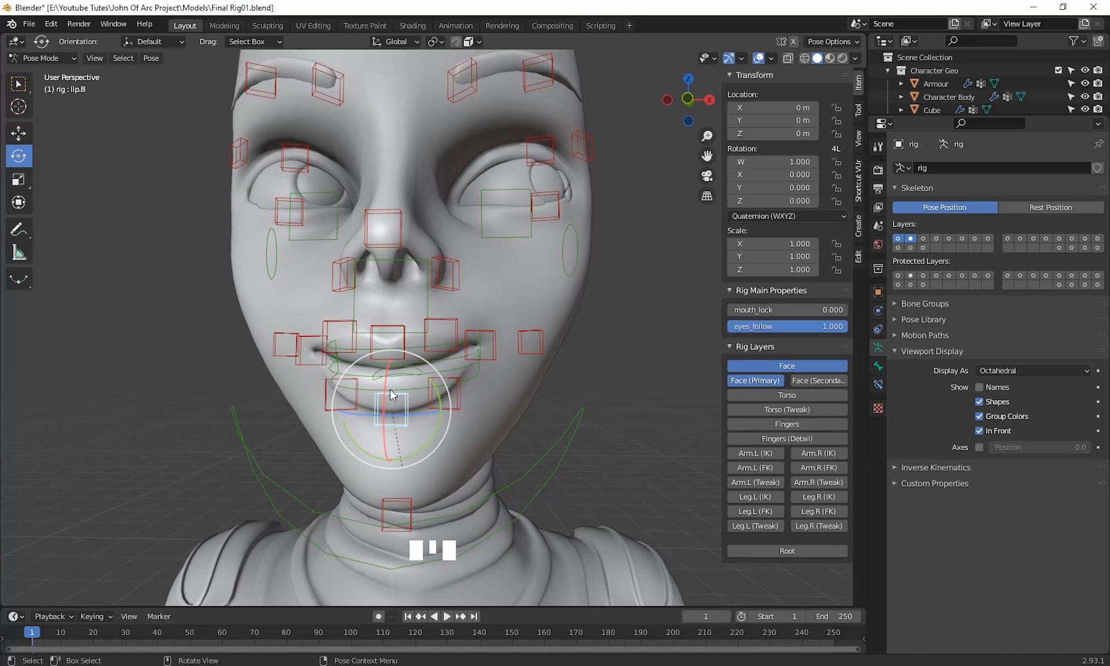
{"action": "key", "text": "g"}
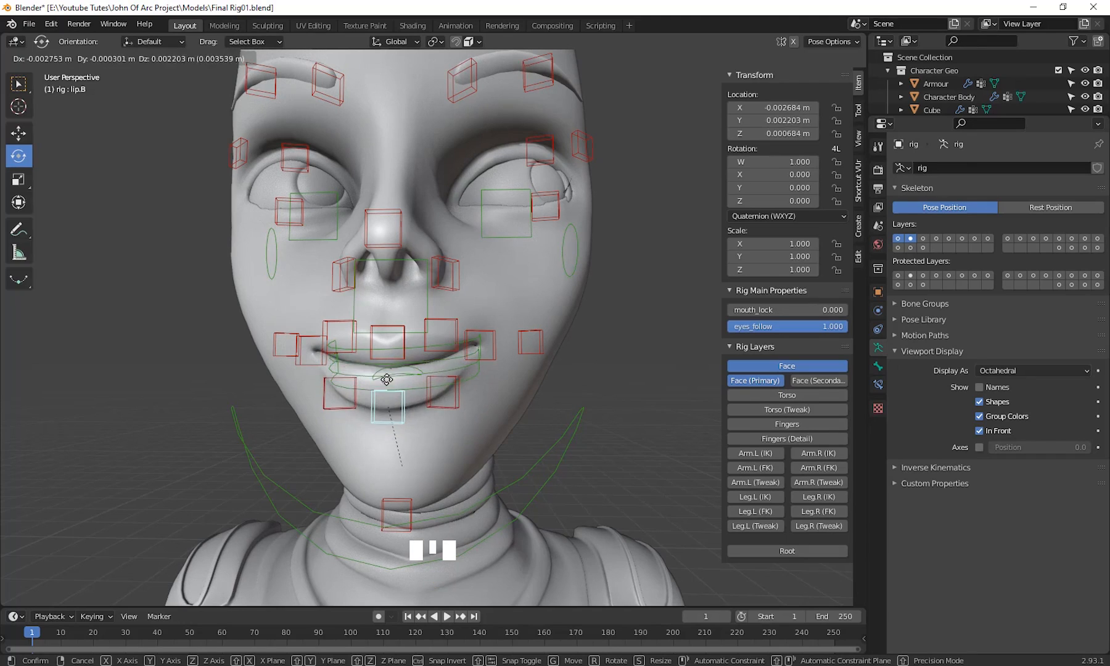
{"action": "key", "text": "Escape"}
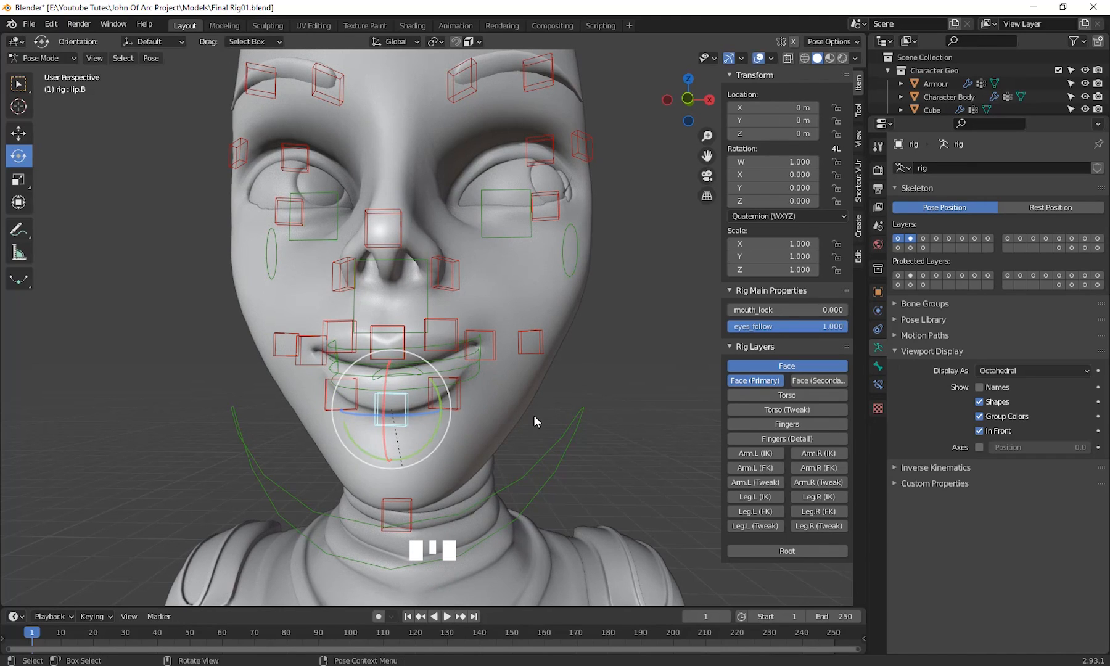
- Try moving both mouth-corner controls, lips.L and lips.R, together
{"action": "middle_click_drag", "start_coordinate": [534, 415], "coordinate": [463, 360]}
{"action": "left_click", "coordinate": [483, 325]}
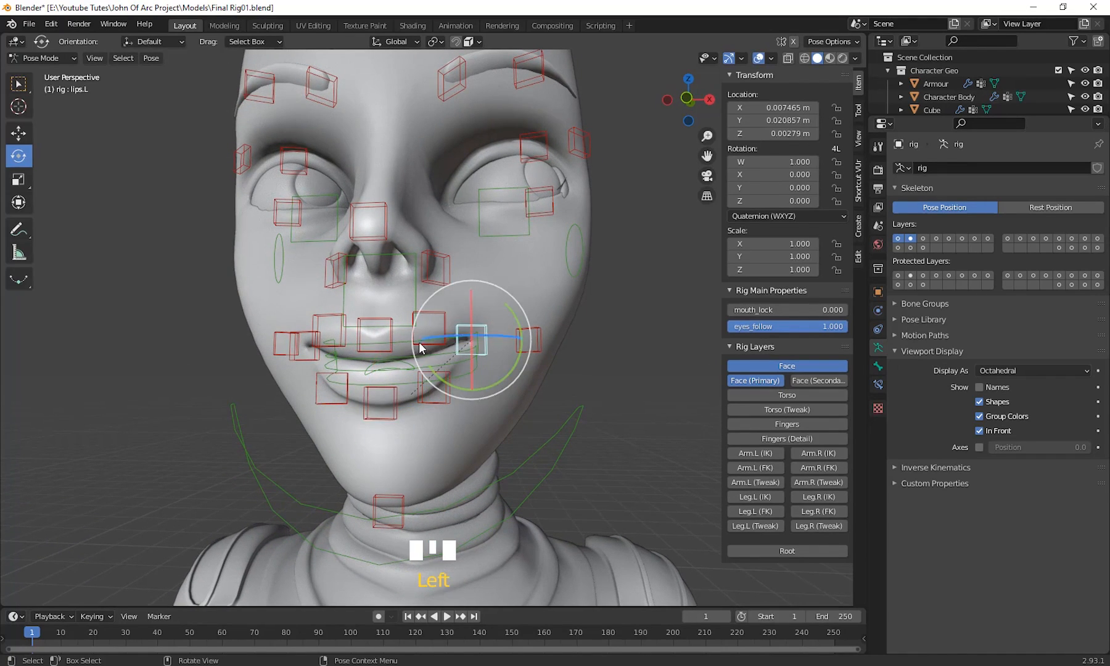
{"action": "left_click", "coordinate": [307, 338], "text": "shift"}
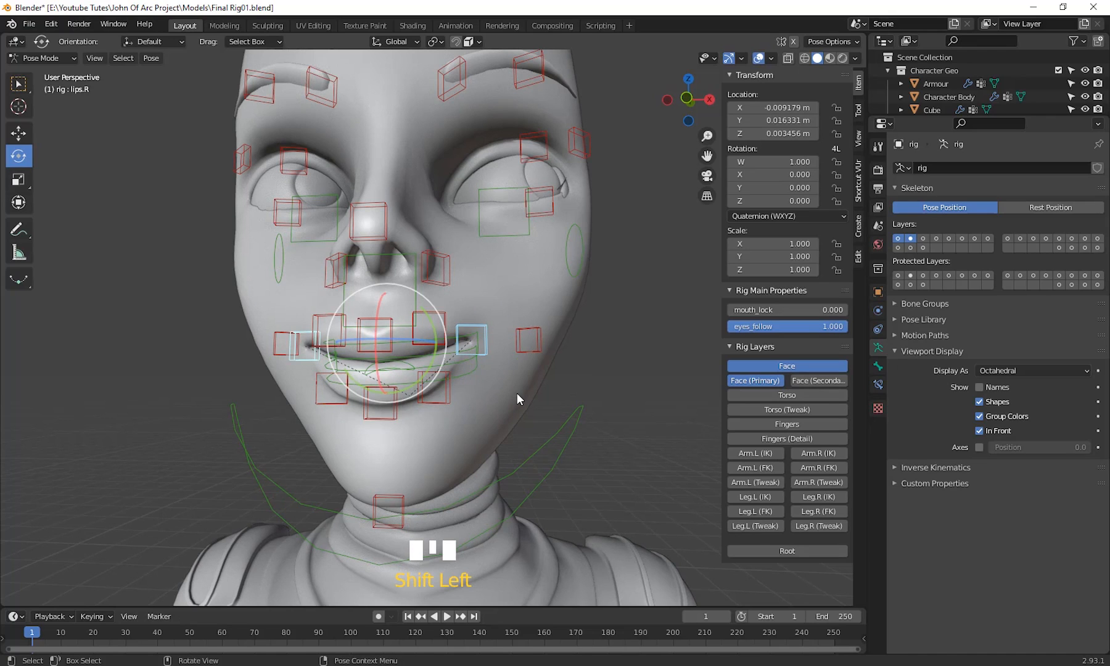
{"action": "key", "text": "g"}
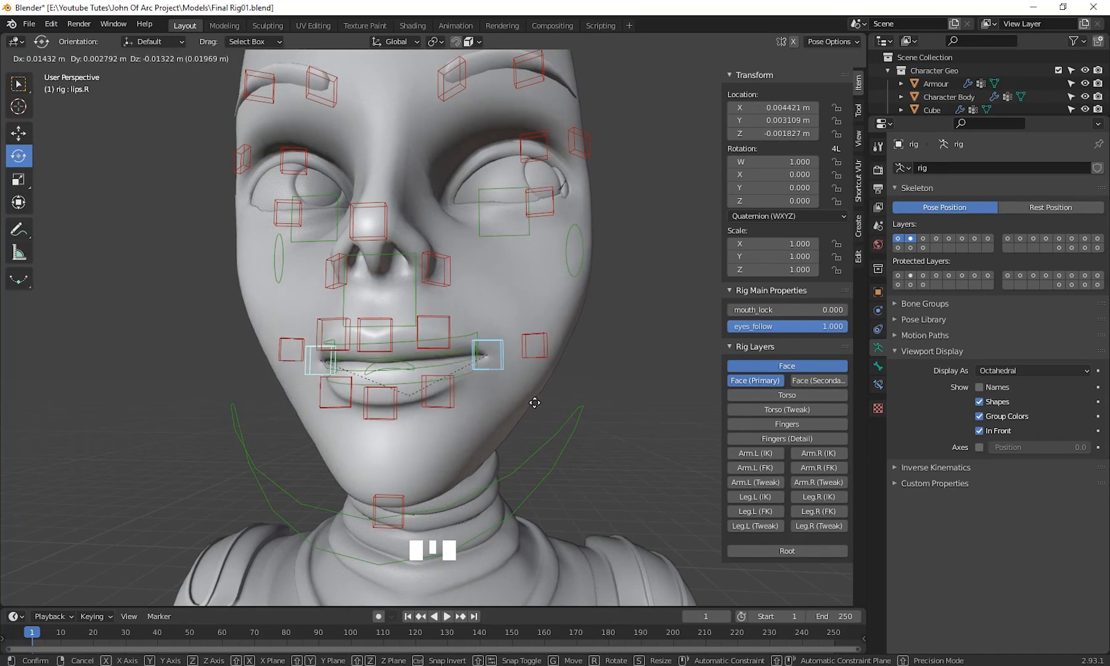
{"action": "left_click", "coordinate": [512, 399]}
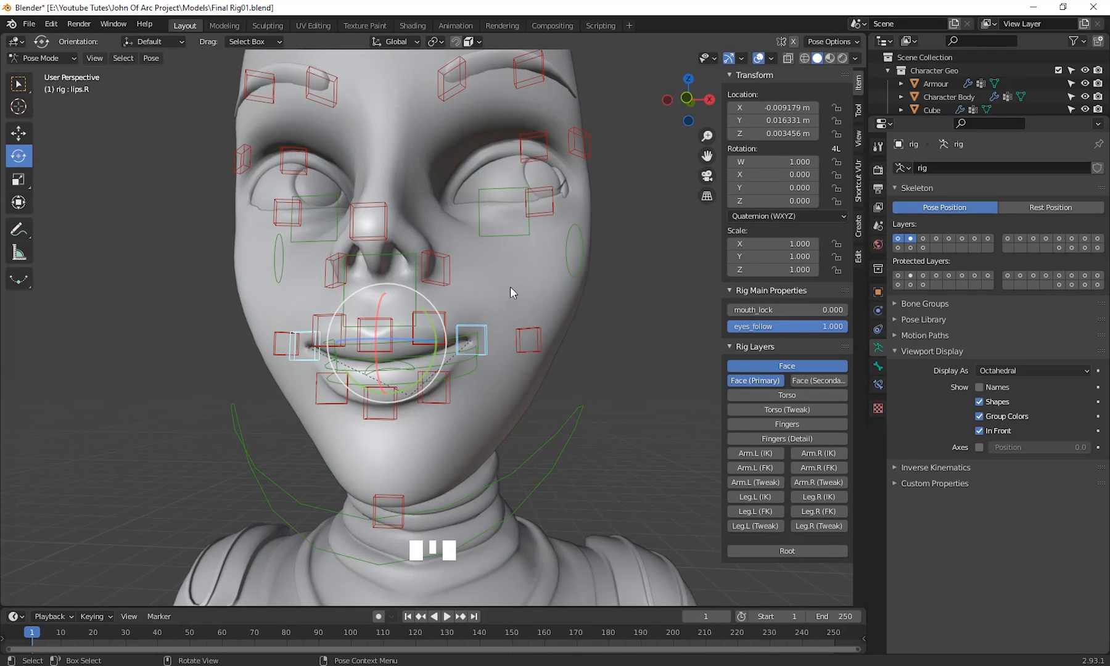
- Try lowering the character's left upper eyelid control, lid.T.L.002, over the eyeball
{"action": "middle_click_drag", "start_coordinate": [510, 287], "coordinate": [464, 222]}
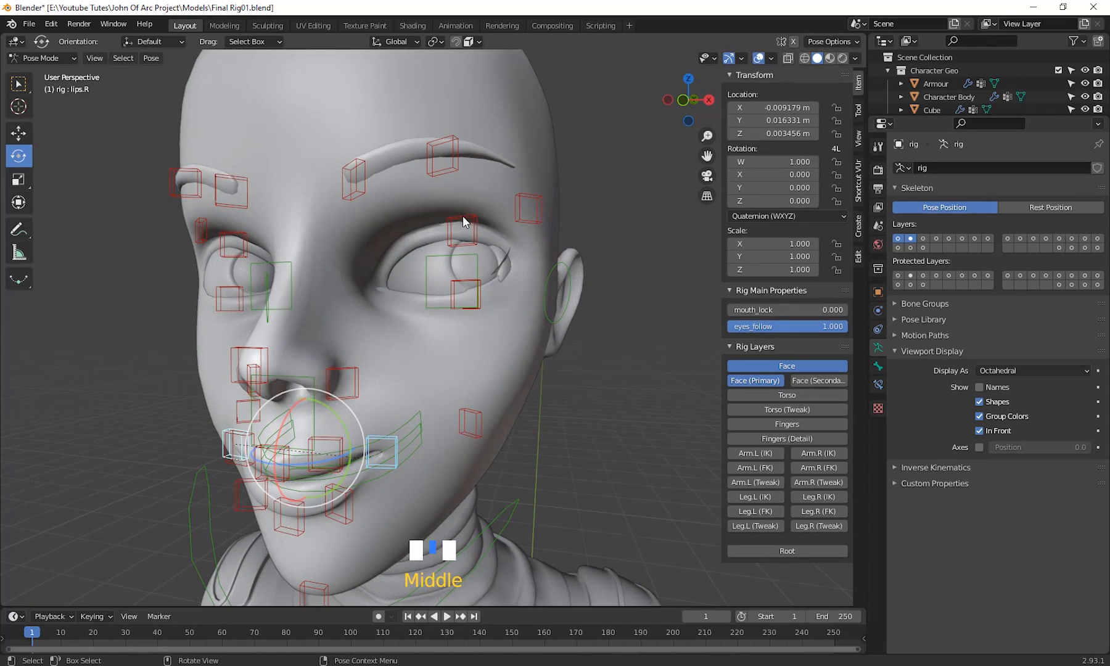
{"action": "left_click", "coordinate": [464, 224]}
{"action": "key", "text": "g"}
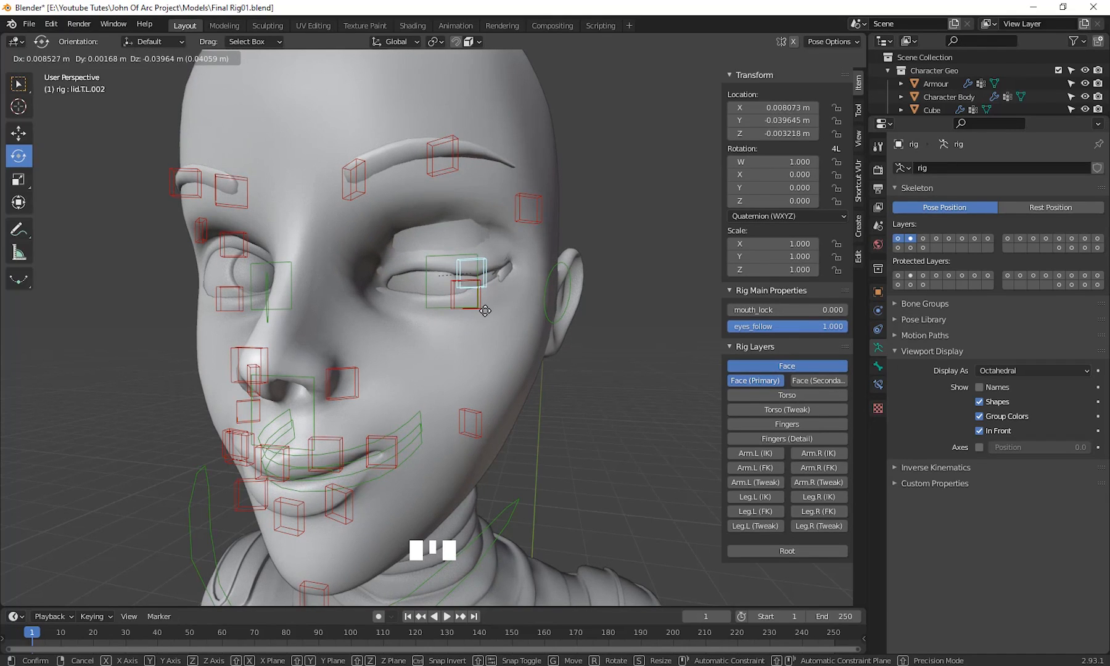
{"action": "key", "text": "Escape"}
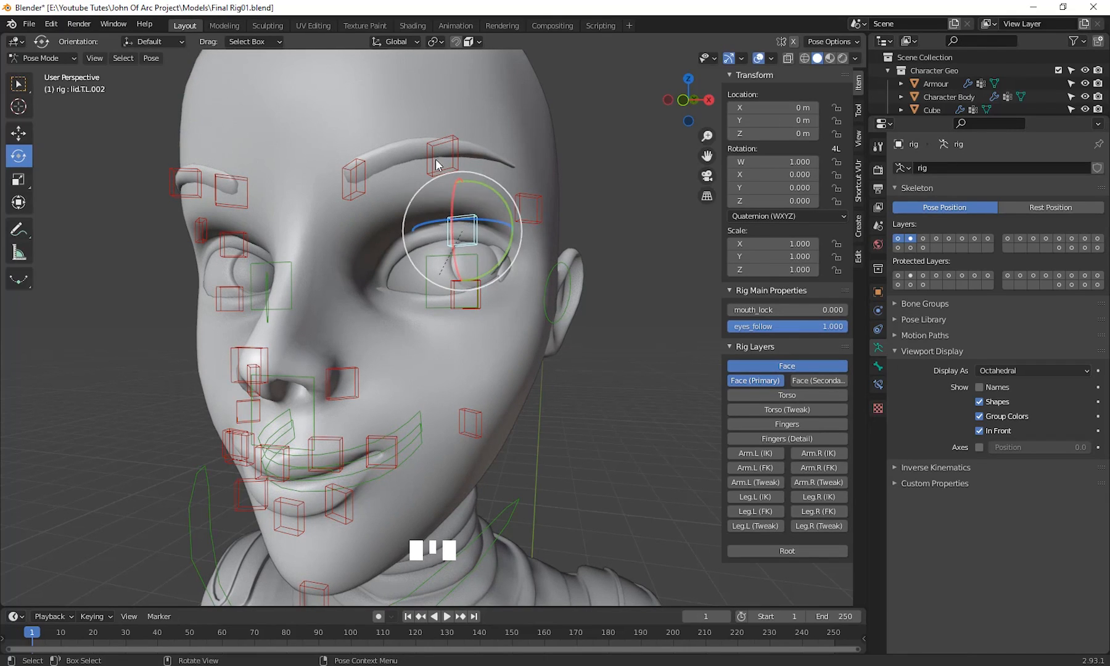
- Try moving the shared eyes control around the head to test the gaze
{"action": "middle_click_drag", "start_coordinate": [430, 283], "coordinate": [427, 314]}
{"action": "scroll", "coordinate": [452, 278], "scroll_direction": "down", "scroll_amount": 3}
{"action": "scroll", "coordinate": [426, 315], "scroll_direction": "down", "scroll_amount": 6}
{"action": "left_click_drag", "start_coordinate": [518, 263], "coordinate": [518, 318]}
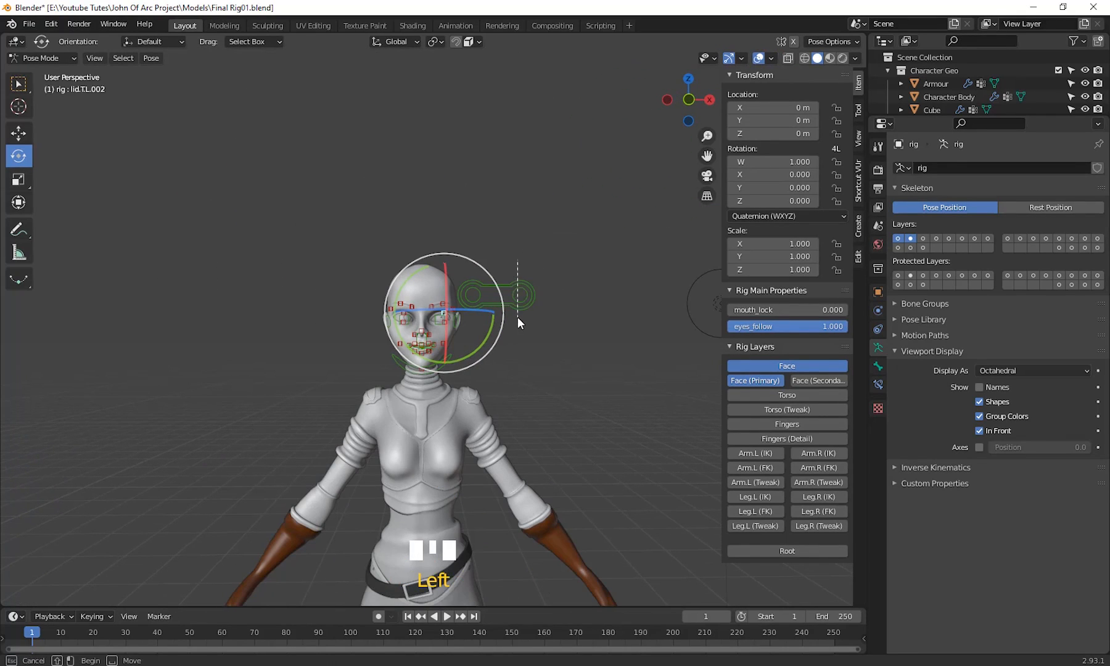
{"action": "scroll", "coordinate": [561, 315], "scroll_direction": "up", "scroll_amount": 3}
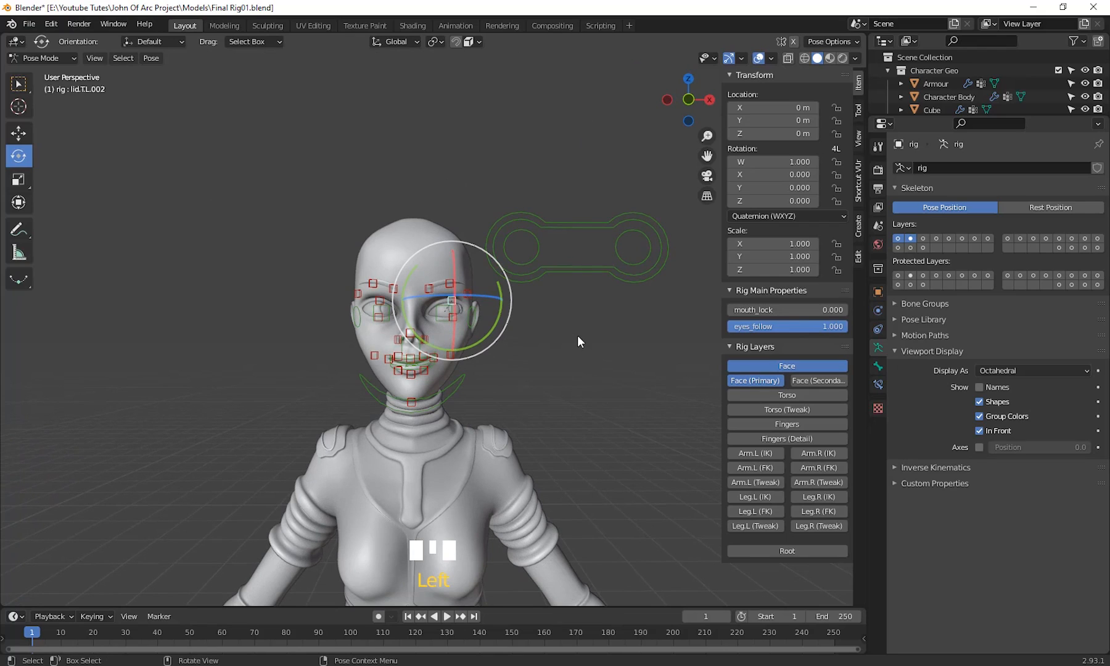
{"action": "left_click", "coordinate": [578, 335]}
{"action": "left_click", "coordinate": [574, 273]}
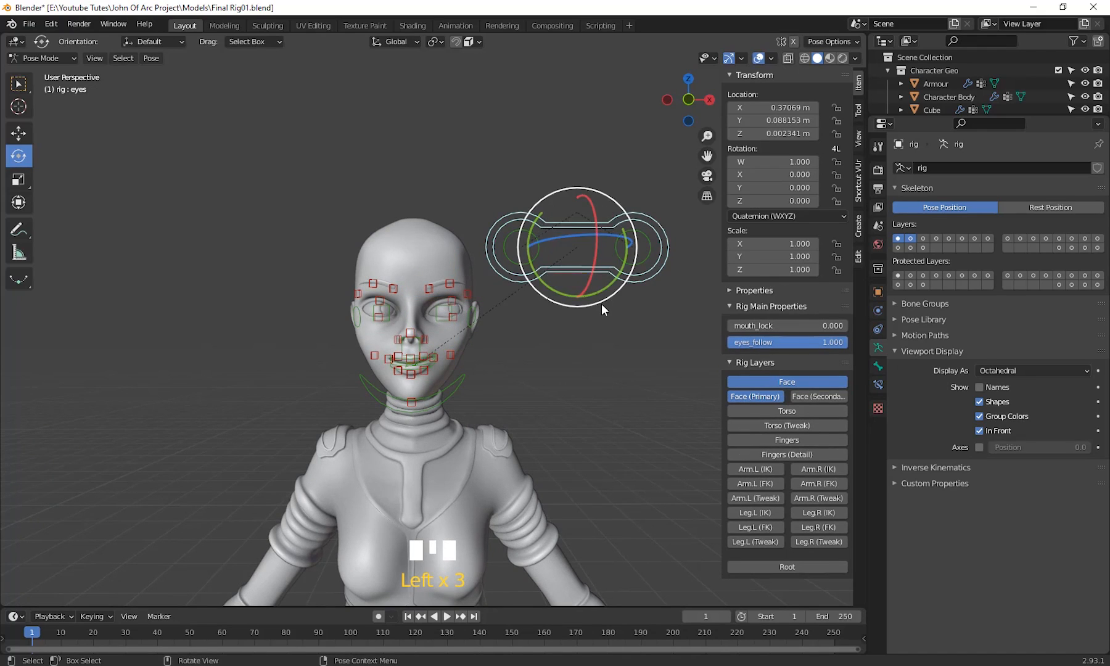
{"action": "key", "text": "g"}
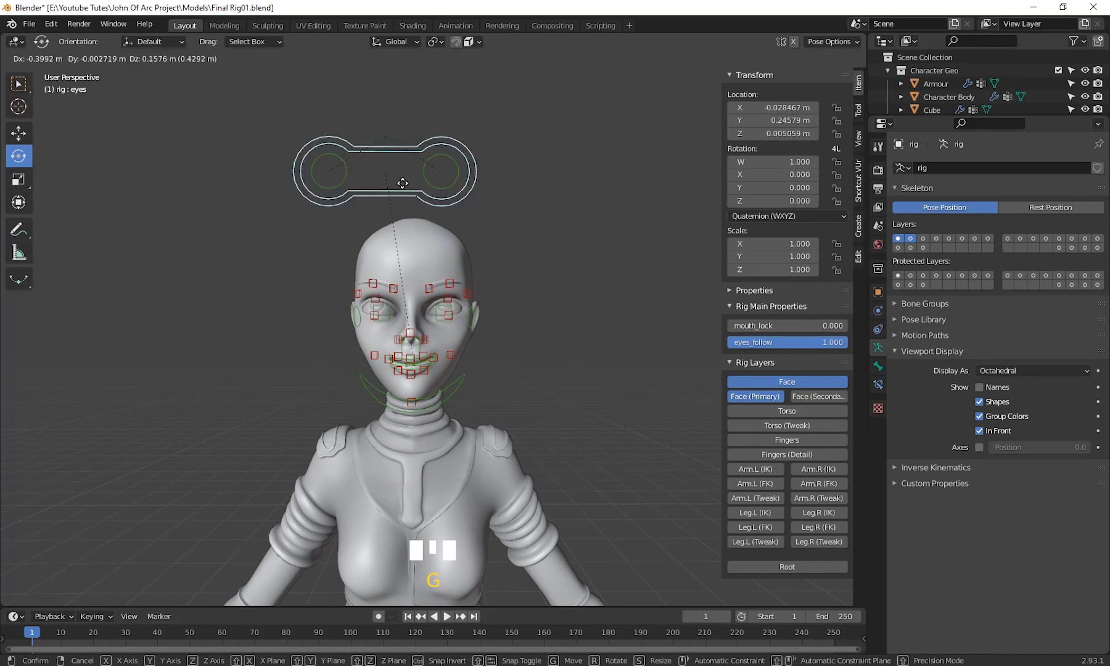
{"action": "right_click", "coordinate": [255, 366]}
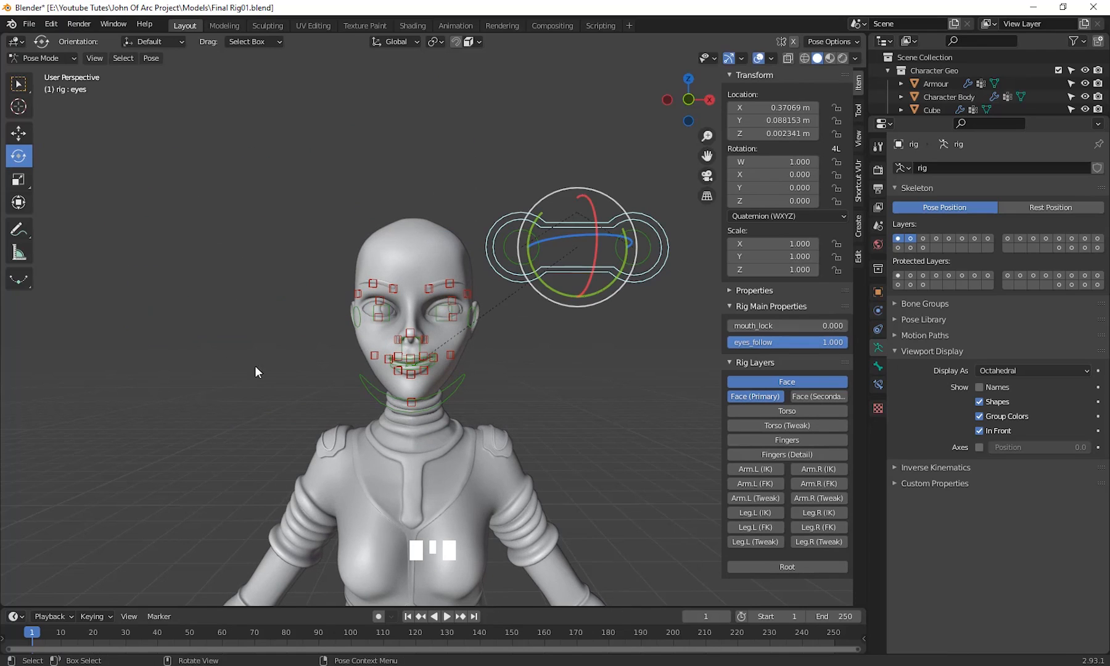
- Move the eyes control back in front of the face, about -0.323 m in X and -0.072 m in Z
{"action": "middle_click_drag", "start_coordinate": [463, 372], "coordinate": [458, 372]}
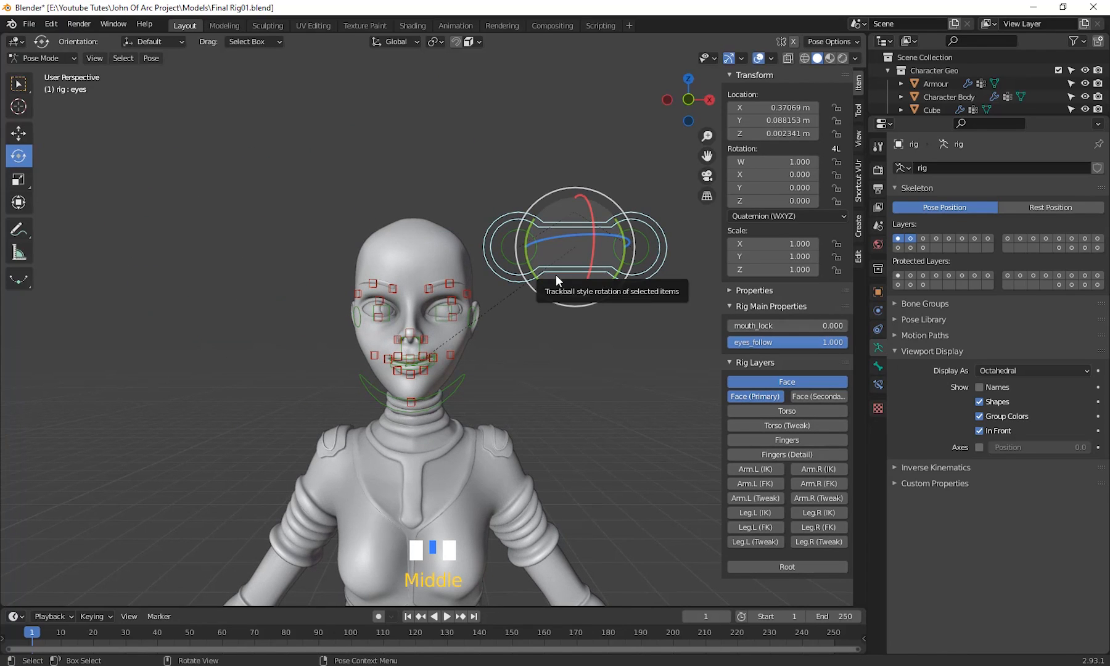
{"action": "key", "text": "g"}
{"action": "left_click", "coordinate": [392, 323]}
{"action": "scroll", "coordinate": [558, 367], "scroll_direction": "down", "scroll_amount": 2}
{"action": "middle_click_drag", "start_coordinate": [558, 367], "coordinate": [450, 379]}
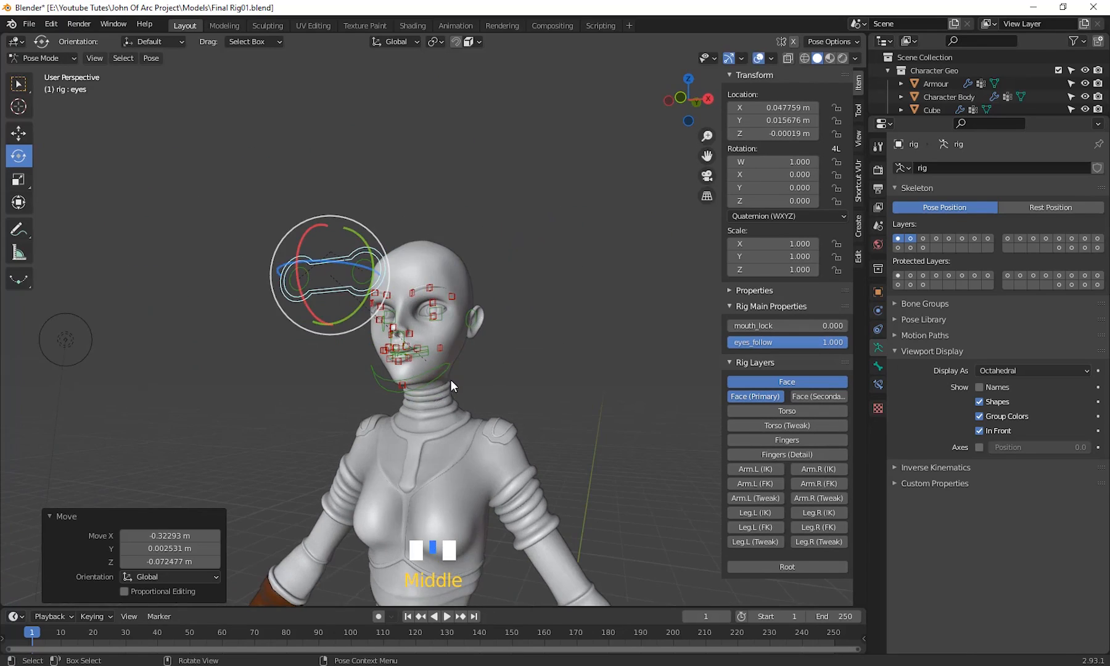
- Show the rig's Face (Secondary) control layer alongside the primary face controls
{"action": "scroll", "coordinate": [530, 375], "scroll_direction": "up", "scroll_amount": 3}
{"action": "middle_click_drag", "start_coordinate": [530, 376], "coordinate": [721, 385]}
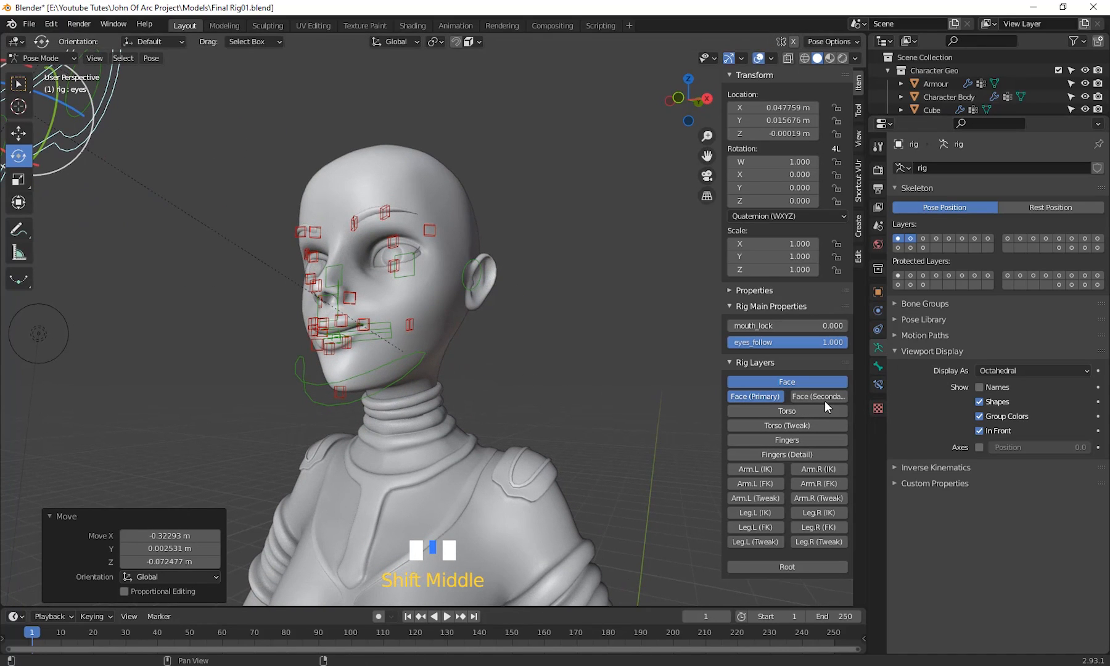
{"action": "scroll", "coordinate": [468, 352], "scroll_direction": "up", "scroll_amount": 3}
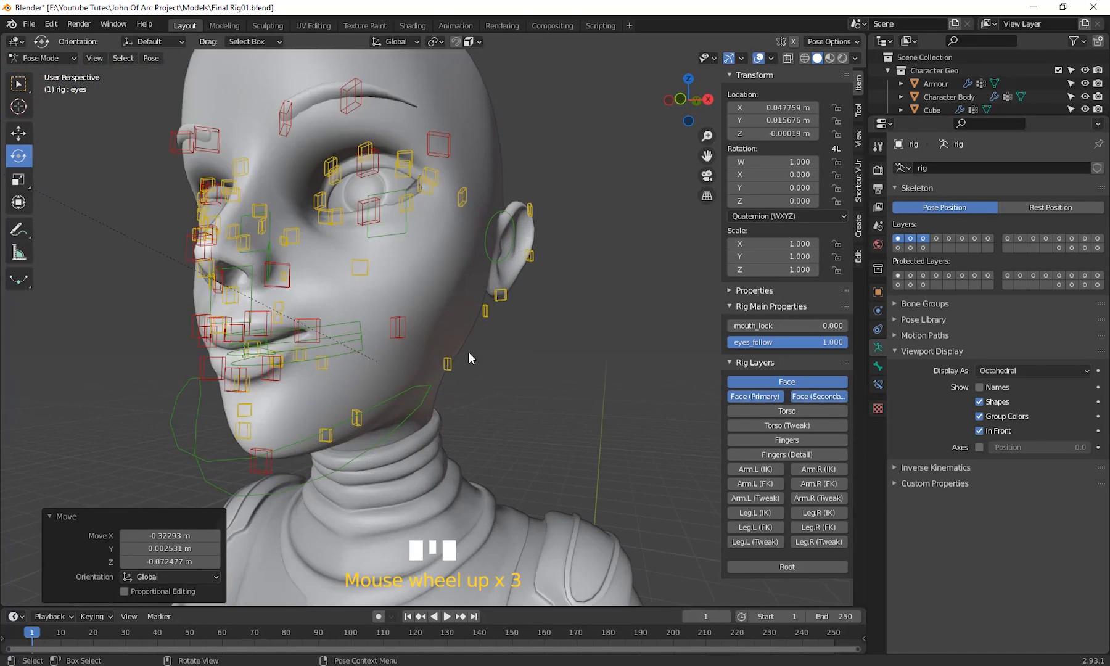
{"action": "middle_click_drag", "start_coordinate": [468, 351], "coordinate": [398, 345], "text": "shift"}
{"action": "scroll", "coordinate": [438, 390], "scroll_direction": "up", "scroll_amount": 3}
{"action": "scroll", "coordinate": [472, 354], "scroll_direction": "down", "scroll_amount": 2}
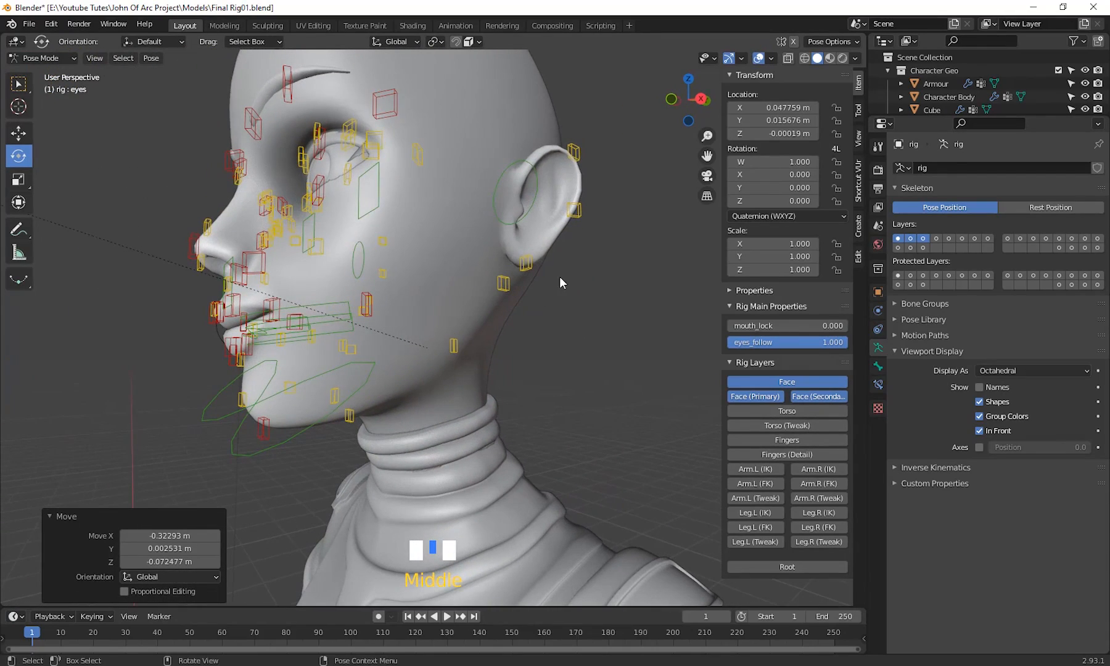
{"action": "middle_click_drag", "start_coordinate": [251, 421], "coordinate": [429, 415]}
- Try moving the chin control, chin.001, sideways and upward
{"action": "left_click", "coordinate": [390, 417]}
{"action": "key", "text": "g"}
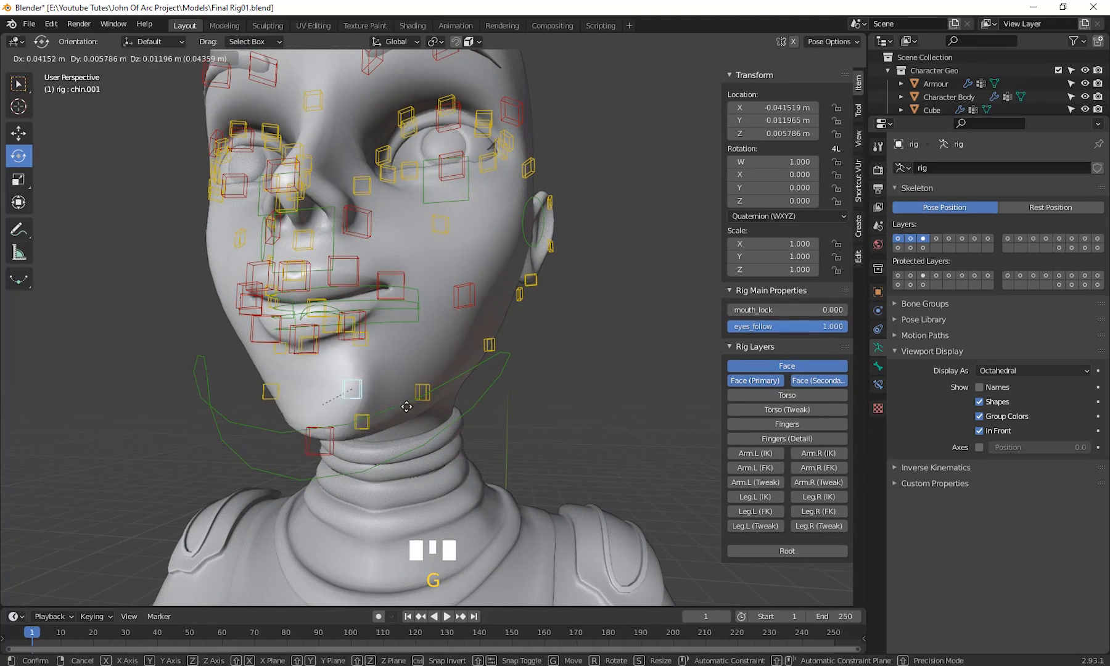
{"action": "right_click", "coordinate": [426, 423]}
{"action": "middle_click_drag", "start_coordinate": [392, 374], "coordinate": [419, 337]}
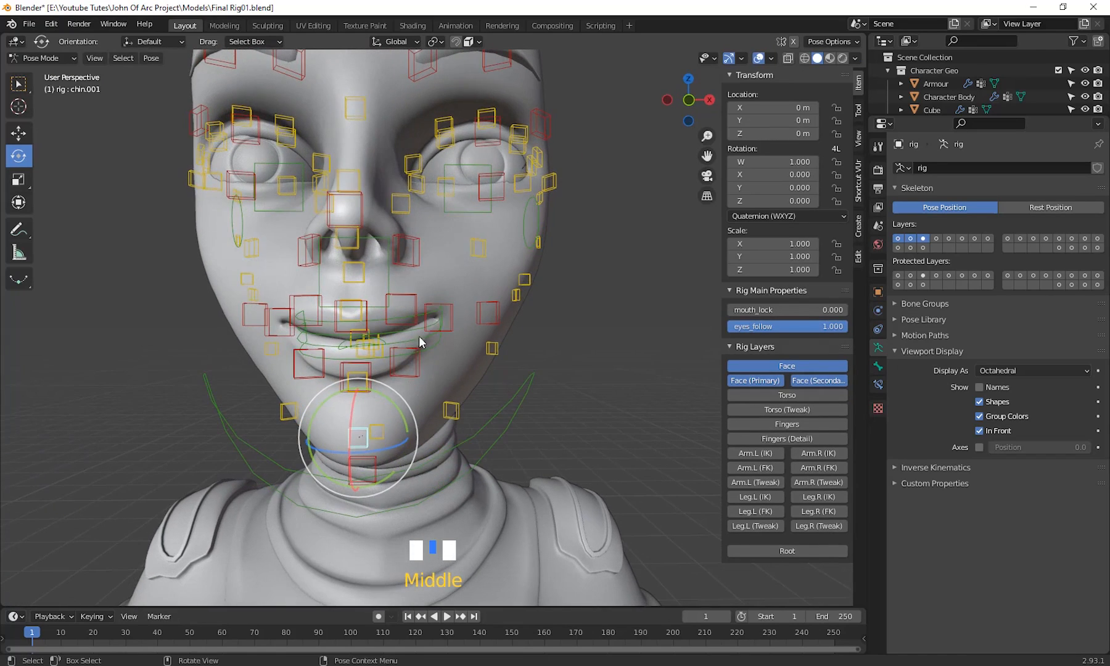
- Try moving the nostril controls, nose.L.001 and nose.R.001, one after the other
{"action": "left_click", "coordinate": [404, 242]}
{"action": "key", "text": "g"}
{"action": "right_click", "coordinate": [364, 242]}
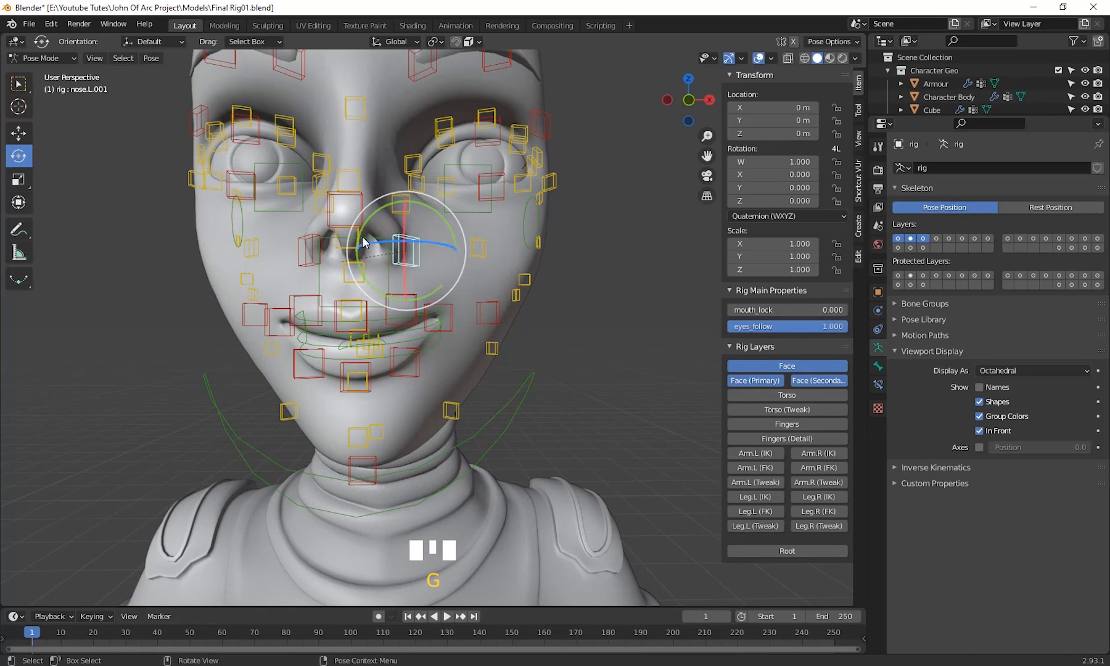
{"action": "left_click", "coordinate": [307, 246]}
{"action": "key", "text": "g"}
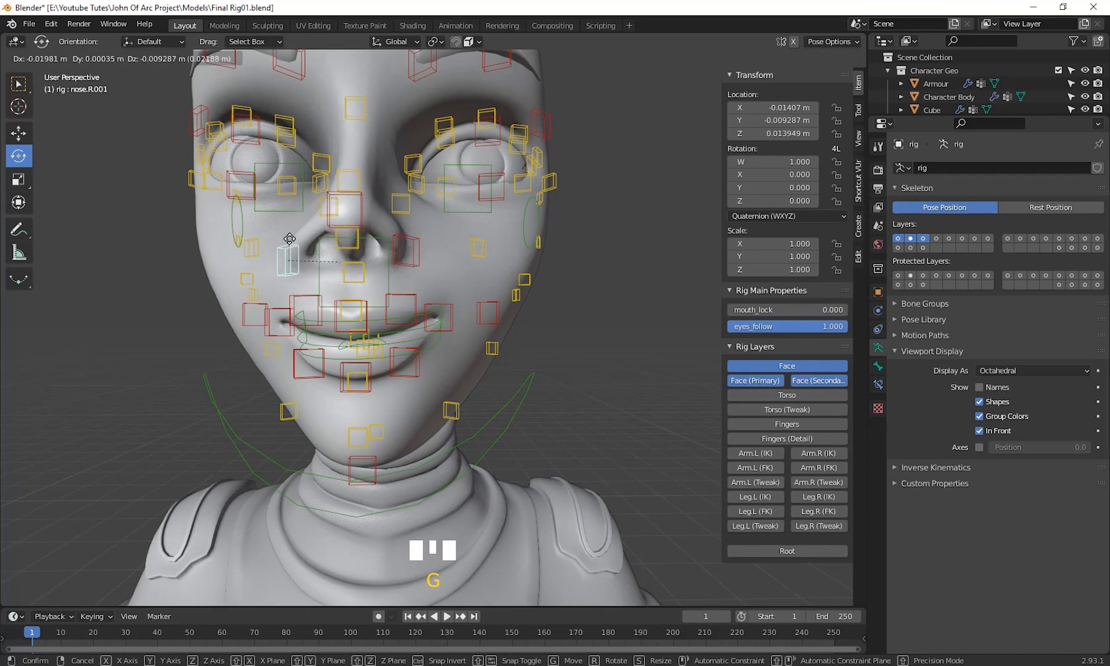
{"action": "right_click", "coordinate": [292, 241]}
{"action": "middle_click_drag", "start_coordinate": [296, 243], "coordinate": [372, 306]}
{"action": "middle_click_drag", "start_coordinate": [454, 265], "coordinate": [439, 260]}
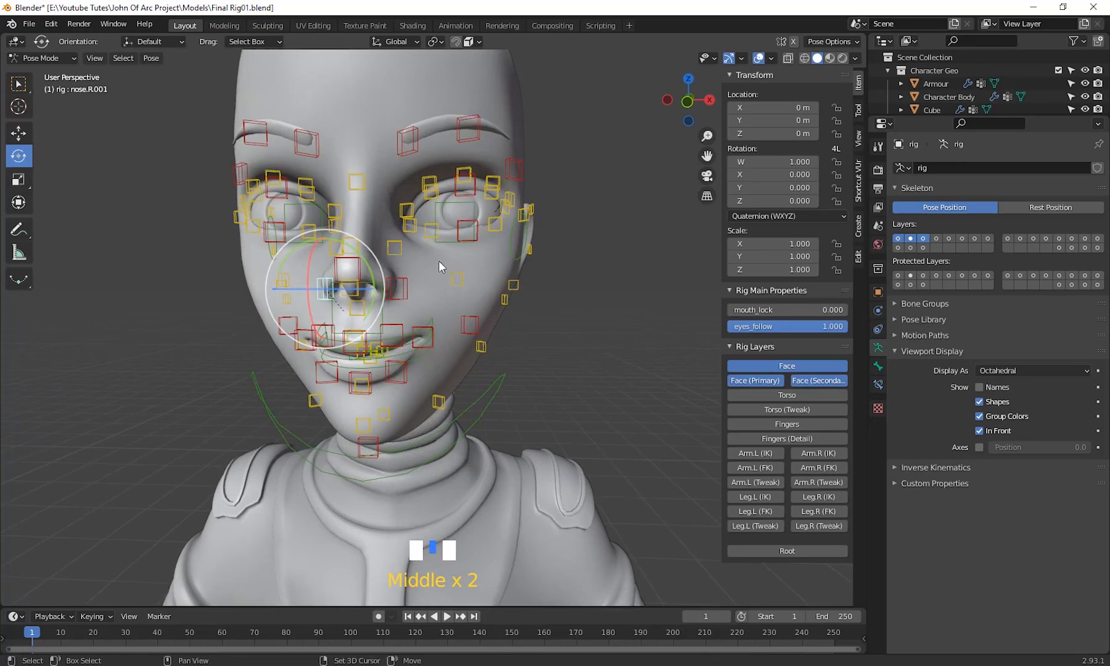
- Try closing the character's left eye by lowering lid.T.L.002 and raising lid.B.L.002 about 0.025 m, and undo both moves
{"action": "scroll", "coordinate": [436, 312], "scroll_direction": "down", "scroll_amount": 2}
{"action": "middle_click_drag", "start_coordinate": [436, 311], "coordinate": [495, 373], "text": "shift"}
{"action": "scroll", "coordinate": [478, 358], "scroll_direction": "up", "scroll_amount": 4}
{"action": "middle_click_drag", "start_coordinate": [557, 253], "coordinate": [495, 283], "text": "shift"}
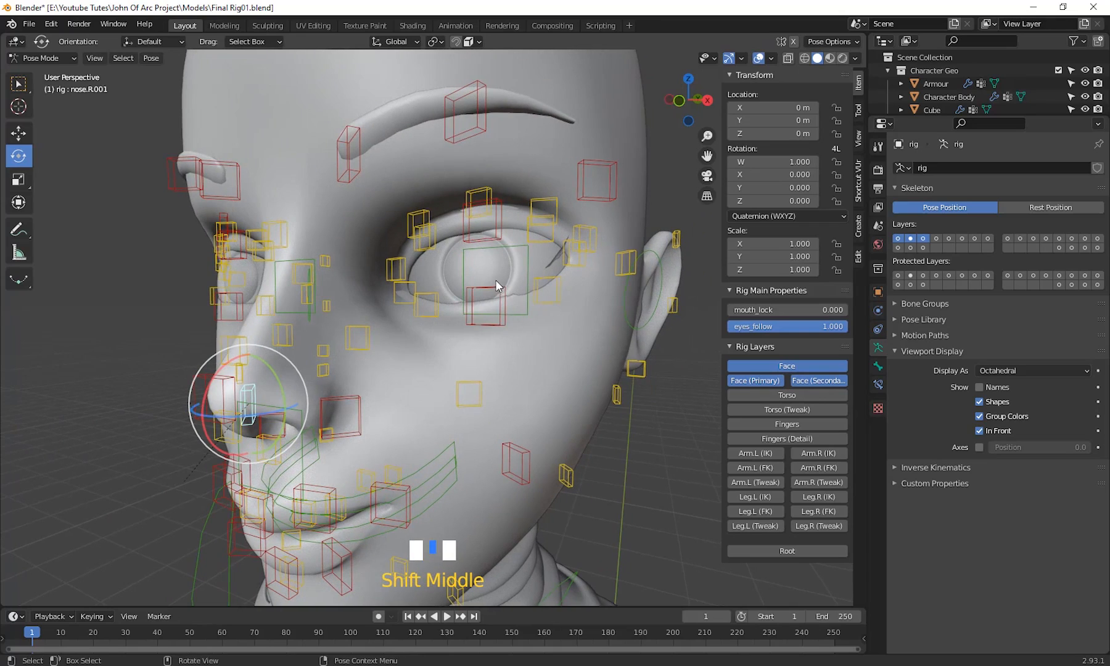
{"action": "left_click", "coordinate": [497, 213]}
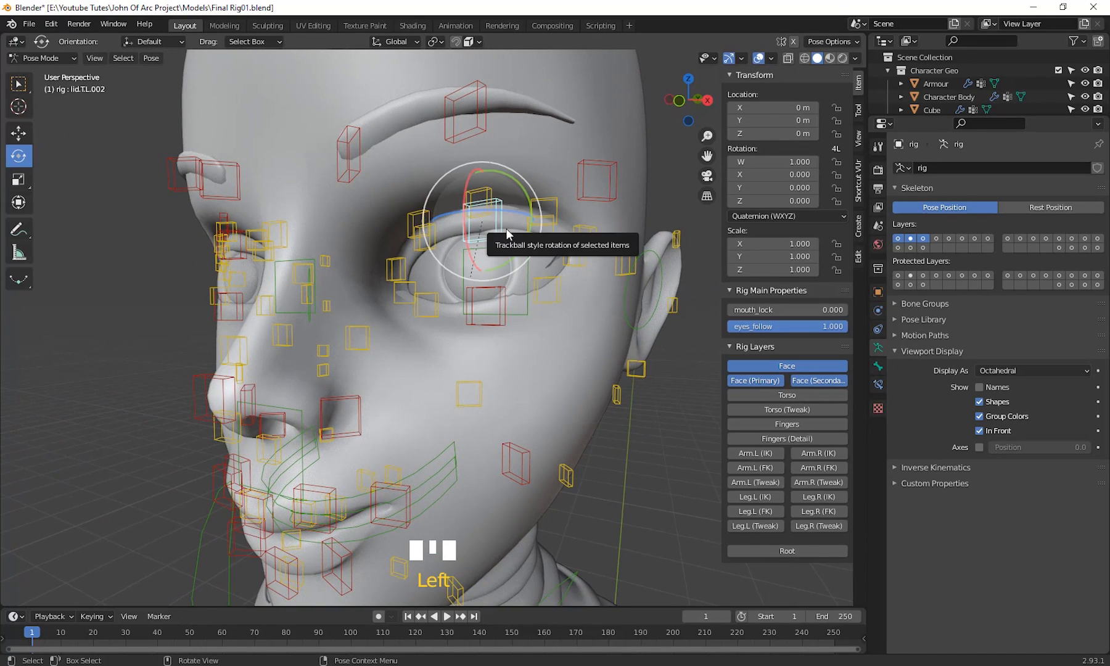
{"action": "key", "text": "g"}
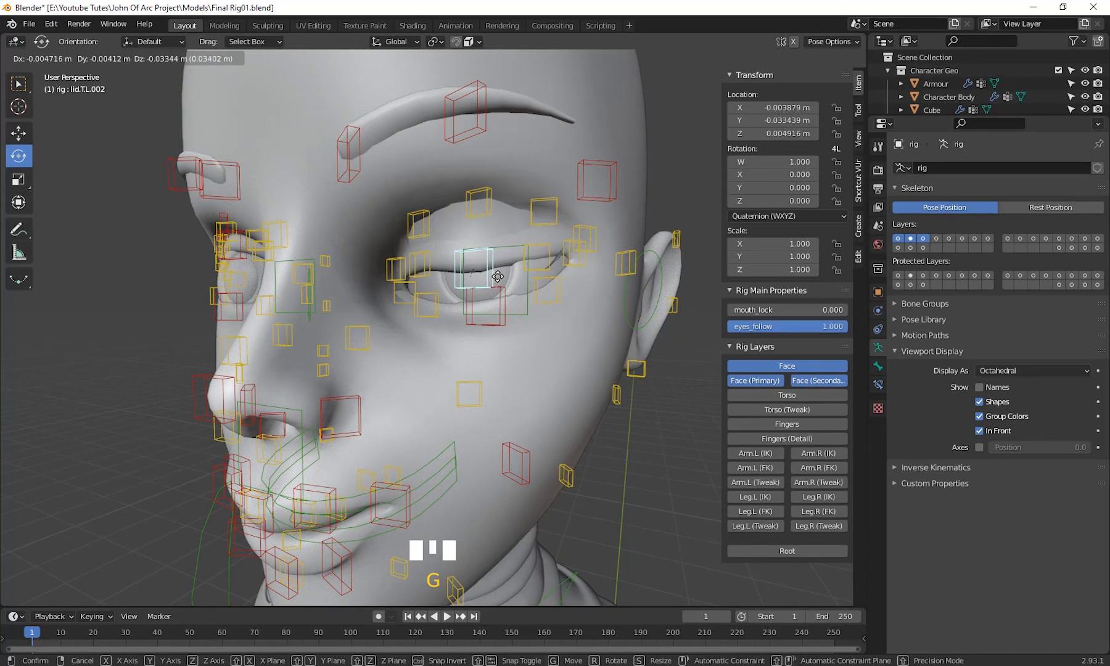
{"action": "left_click", "coordinate": [493, 317]}
{"action": "left_click", "coordinate": [503, 324]}
{"action": "key", "text": "g"}
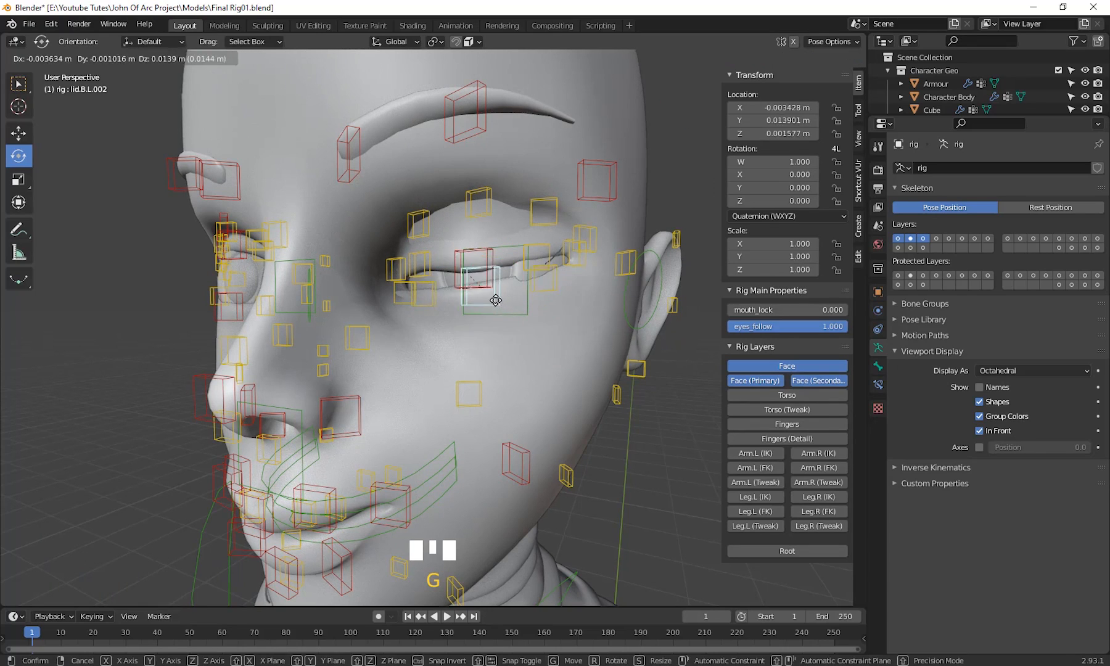
{"action": "left_click", "coordinate": [494, 289]}
{"action": "scroll", "coordinate": [494, 291], "scroll_direction": "down", "scroll_amount": 3}
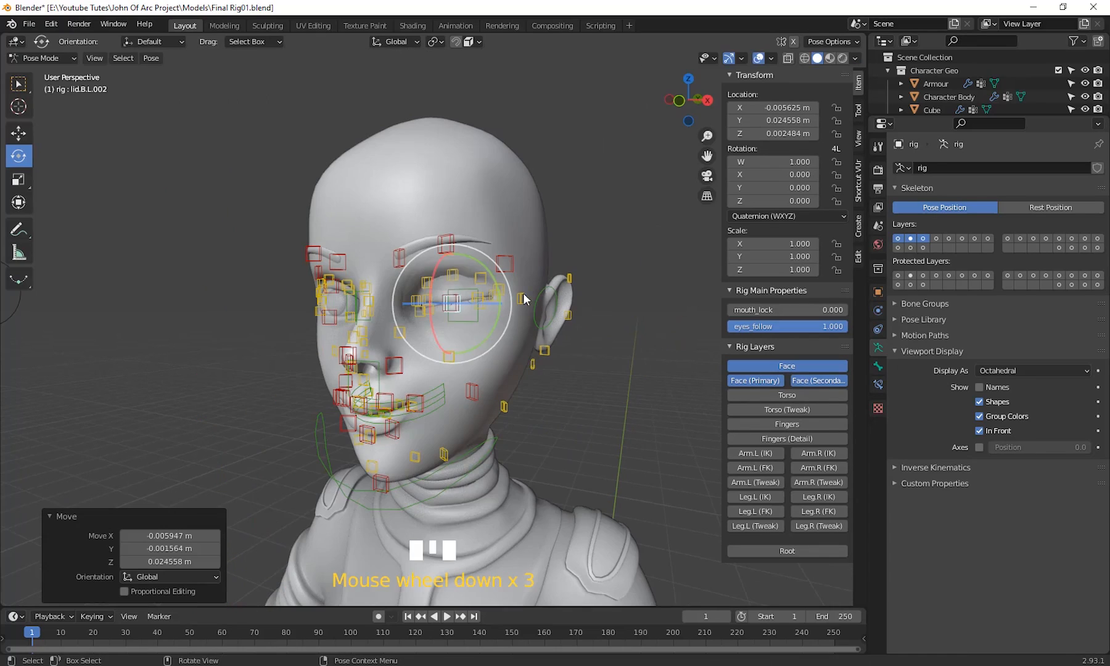
{"action": "left_click", "coordinate": [609, 297]}
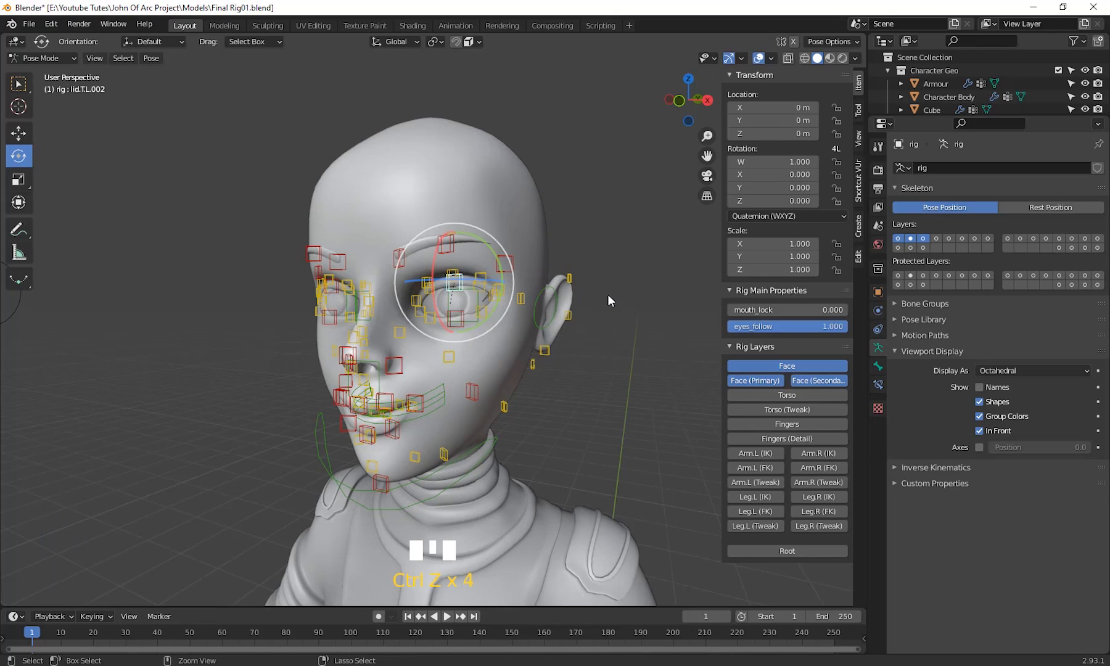
- Try moving the inner control of the character's left eyebrow, brow.T.L.003
{"action": "scroll", "coordinate": [609, 297], "scroll_direction": "up", "scroll_amount": 2}
{"action": "middle_click_drag", "start_coordinate": [607, 294], "coordinate": [550, 302], "text": "shift"}
{"action": "left_click", "coordinate": [364, 248]}
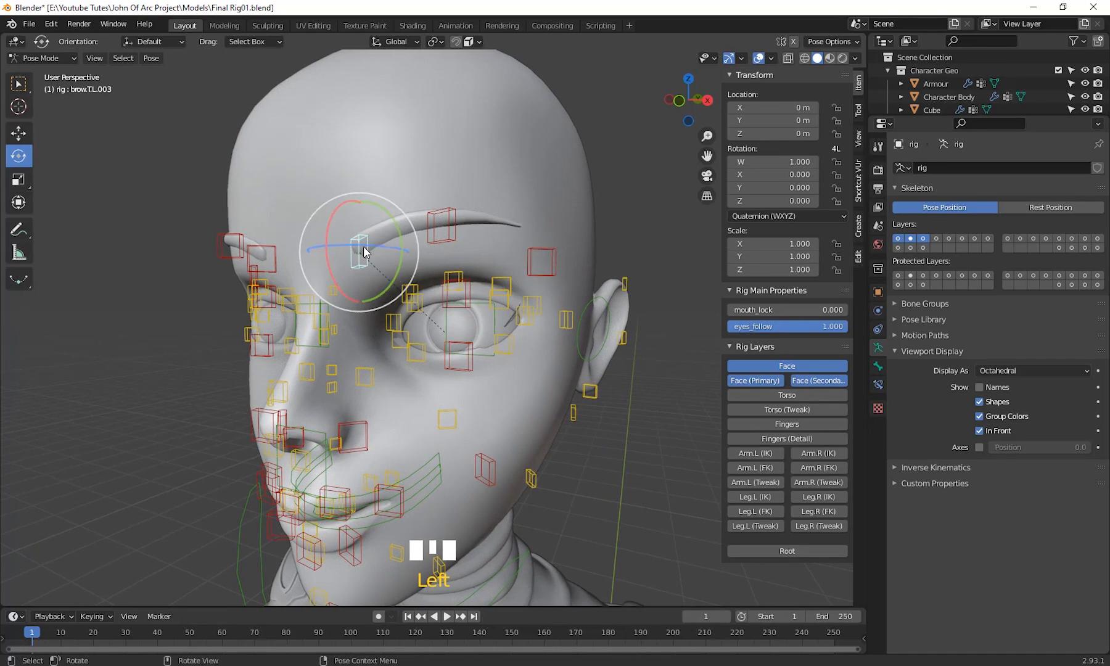
{"action": "key", "text": "g"}
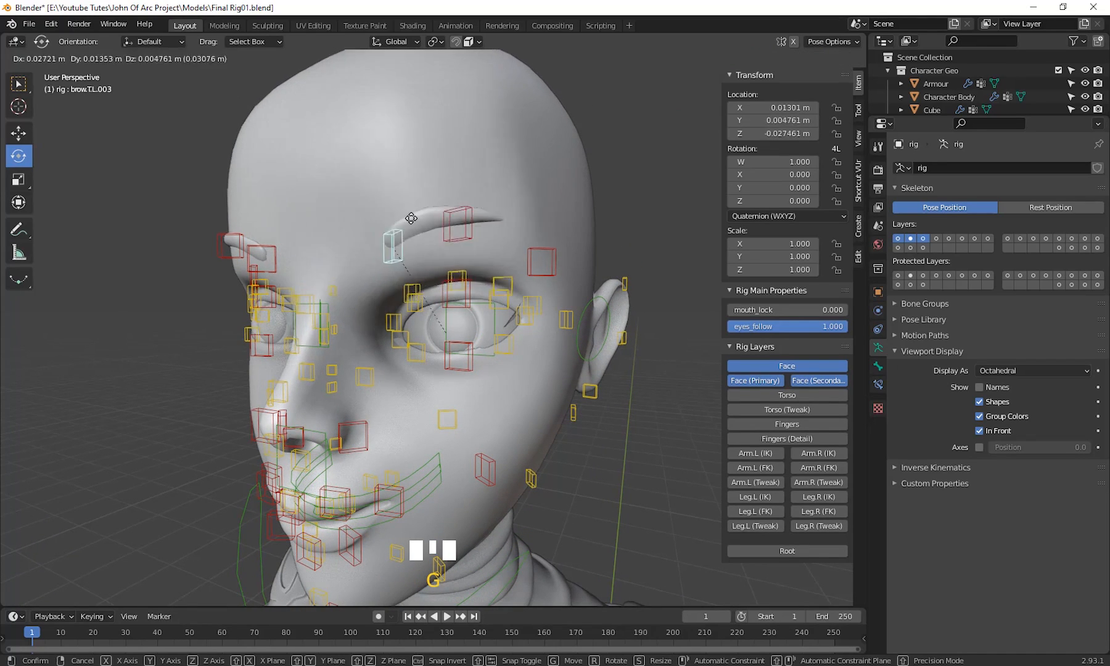
{"action": "right_click", "coordinate": [422, 250]}
- Show the rig's Torso control layer
{"action": "scroll", "coordinate": [528, 282], "scroll_direction": "down", "scroll_amount": 4}
{"action": "middle_click_drag", "start_coordinate": [543, 282], "coordinate": [556, 348], "text": "shift"}
{"action": "scroll", "coordinate": [539, 270], "scroll_direction": "up", "scroll_amount": 3}
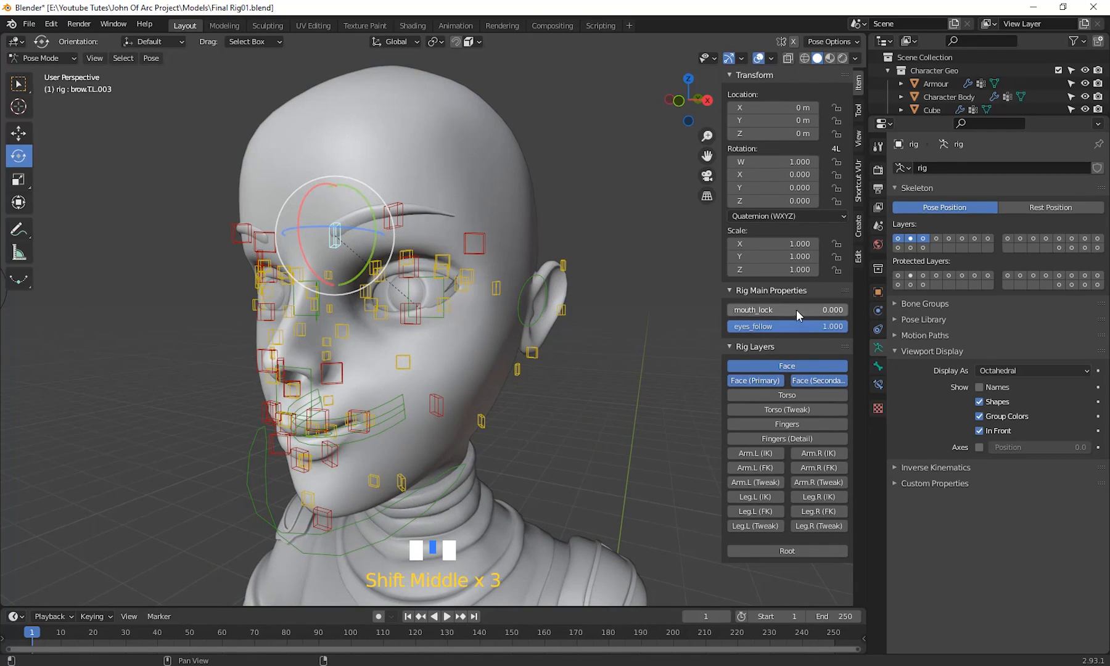
{"action": "middle_click_drag", "start_coordinate": [628, 324], "coordinate": [637, 367]}
{"action": "scroll", "coordinate": [583, 394], "scroll_direction": "down", "scroll_amount": 2}
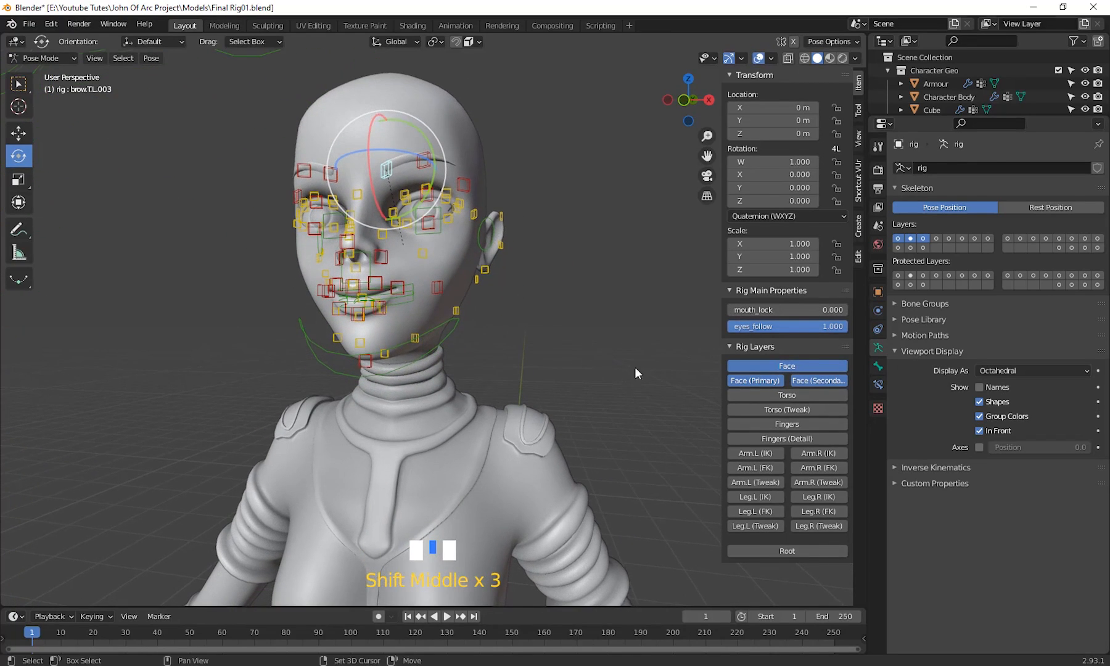
{"action": "left_click", "coordinate": [762, 395]}
{"action": "scroll", "coordinate": [537, 395], "scroll_direction": "down", "scroll_amount": 6}
- Try posing the body with the torso control and undo the change
{"action": "middle_click_drag", "start_coordinate": [519, 416], "coordinate": [436, 353]}
{"action": "left_click", "coordinate": [494, 334]}
{"action": "left_click_drag", "start_coordinate": [436, 353], "coordinate": [473, 358]}
{"action": "key", "text": "ctrl+z"}
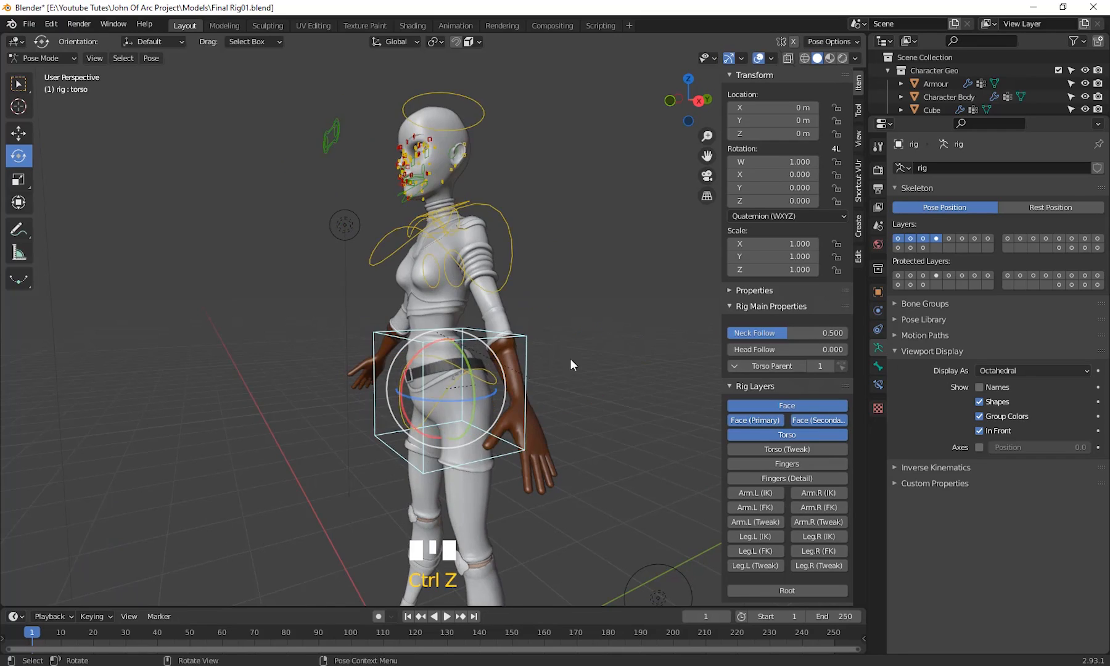
- Try rotating the head control freely with trackball rotation
{"action": "scroll", "coordinate": [563, 329], "scroll_direction": "up", "scroll_amount": 4}
{"action": "middle_click_drag", "start_coordinate": [563, 329], "coordinate": [528, 416], "text": "shift"}
{"action": "scroll", "coordinate": [527, 368], "scroll_direction": "down", "scroll_amount": 2}
{"action": "middle_click_drag", "start_coordinate": [527, 368], "coordinate": [505, 249], "text": "shift"}
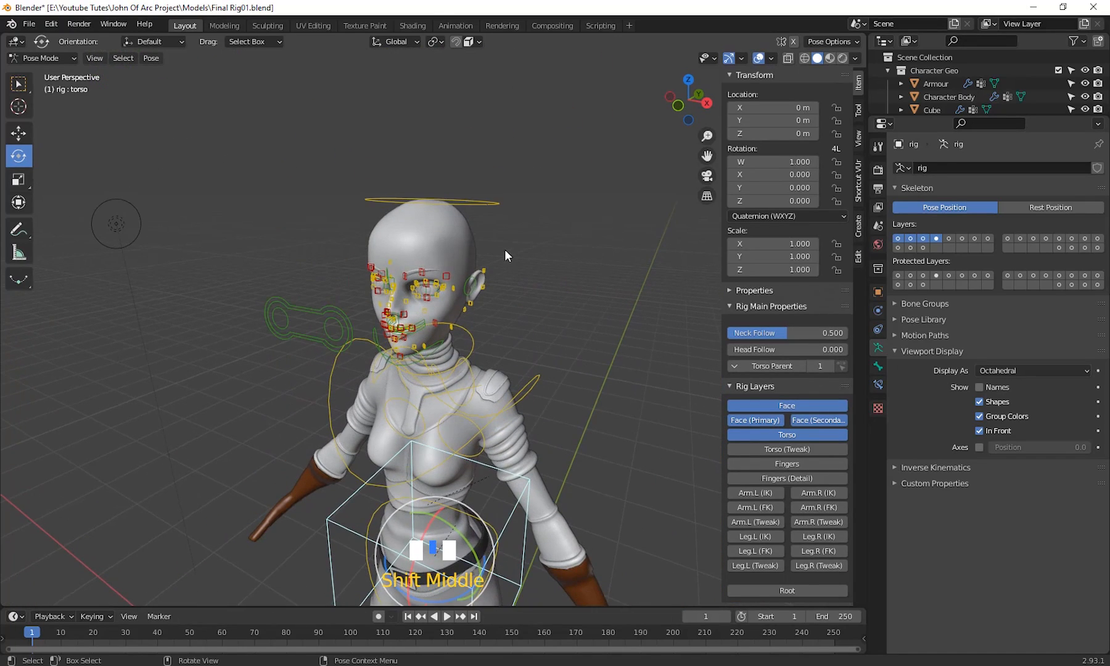
{"action": "left_click", "coordinate": [487, 203]}
{"action": "middle_click_drag", "start_coordinate": [487, 203], "coordinate": [561, 363]}
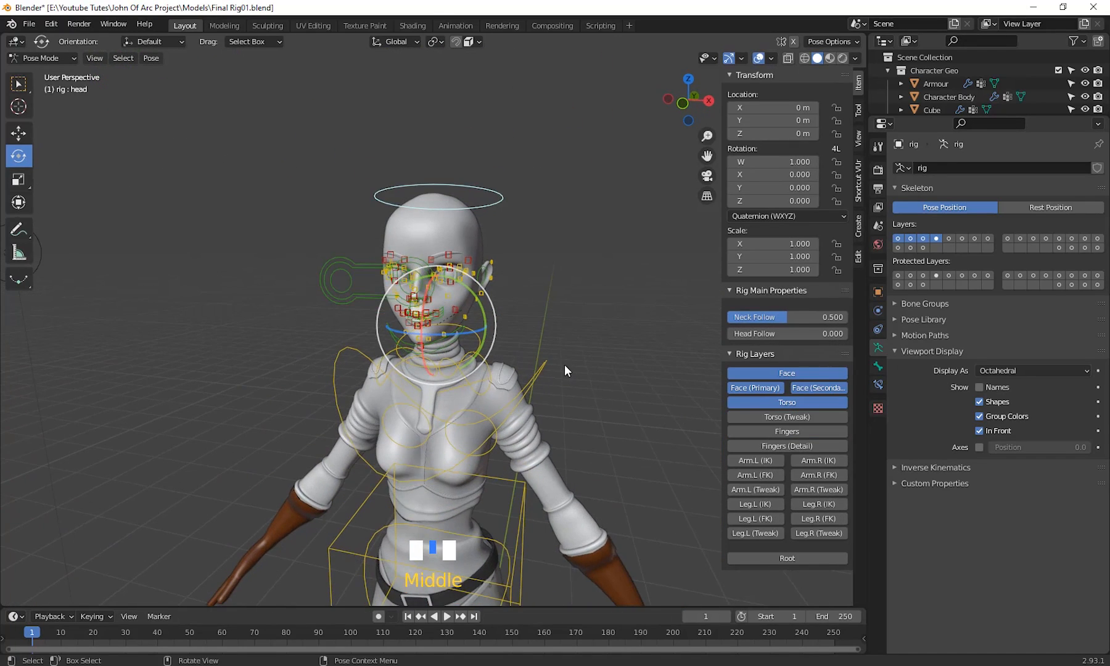
{"action": "key", "text": "r"}
{"action": "key", "text": "r"}
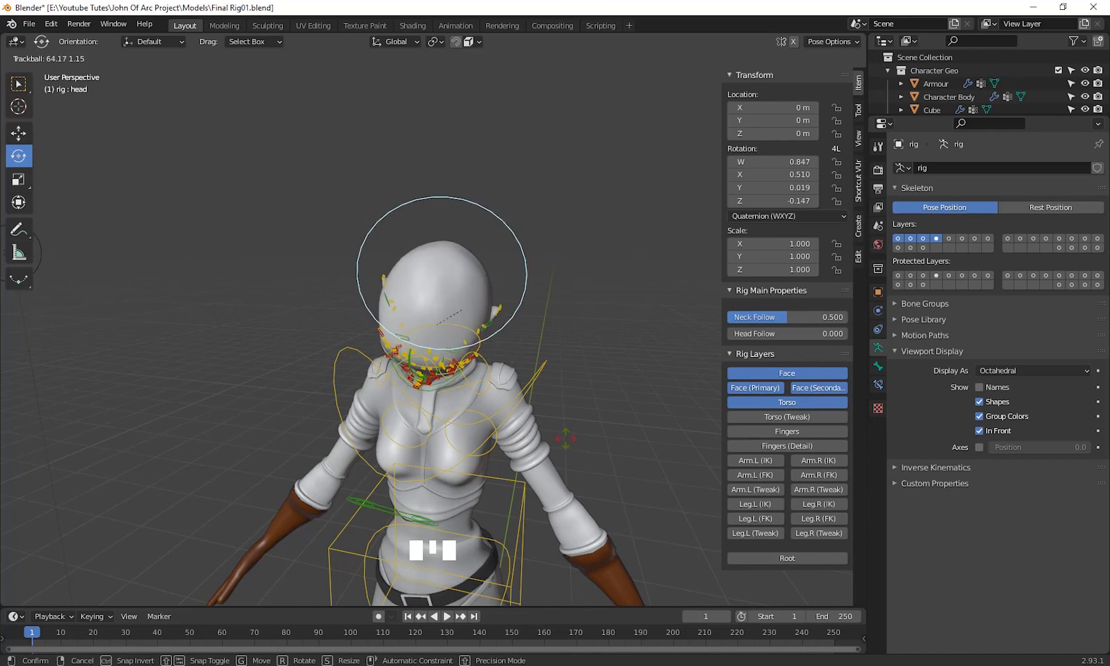
{"action": "key", "text": "Escape"}
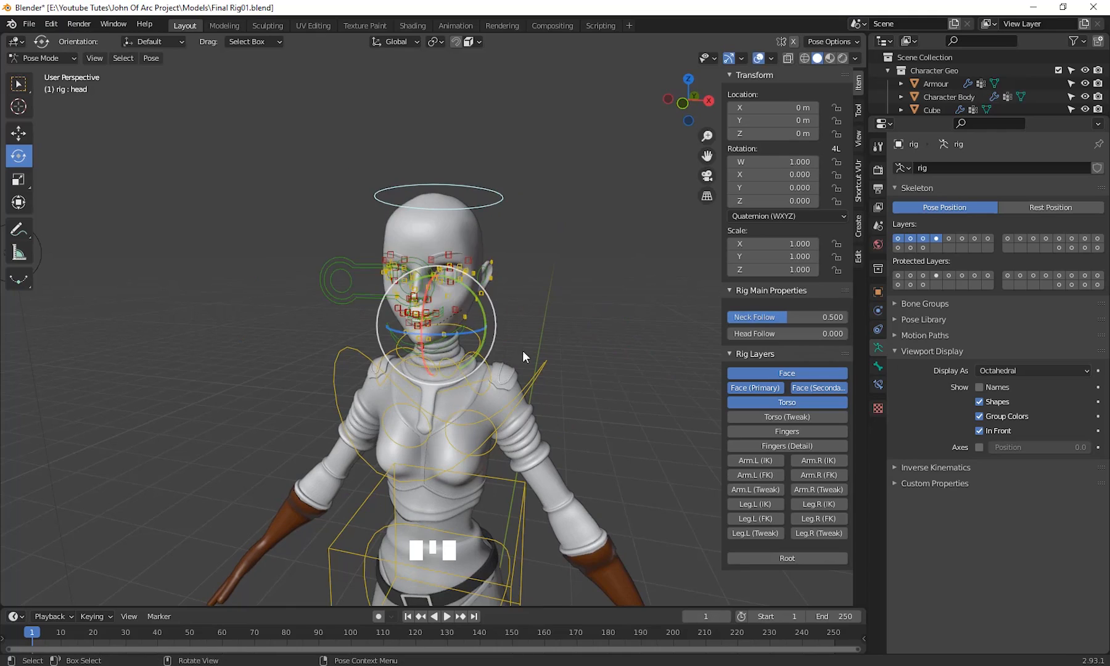
{"action": "scroll", "coordinate": [522, 350], "scroll_direction": "up", "scroll_amount": 3}
{"action": "middle_click_drag", "start_coordinate": [523, 351], "coordinate": [554, 373]}
{"action": "scroll", "coordinate": [546, 431], "scroll_direction": "up", "scroll_amount": 2}
{"action": "scroll", "coordinate": [546, 431], "scroll_direction": "down", "scroll_amount": 2}
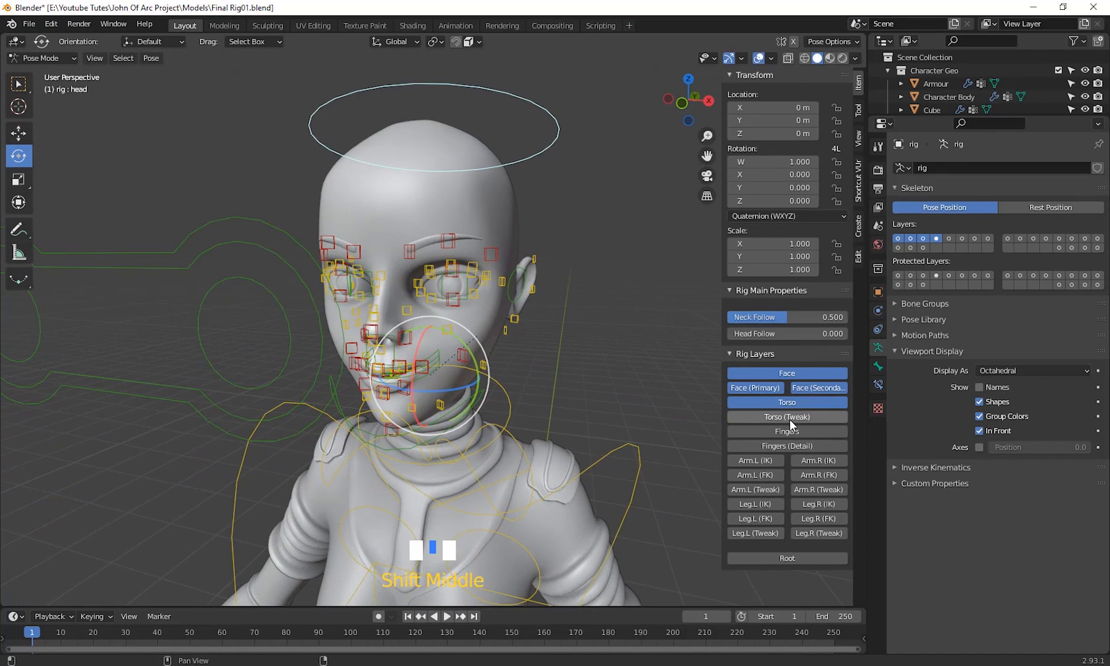
{"action": "scroll", "coordinate": [575, 437], "scroll_direction": "down", "scroll_amount": 3}
{"action": "scroll", "coordinate": [623, 351], "scroll_direction": "down", "scroll_amount": 2, "text": "shift"}
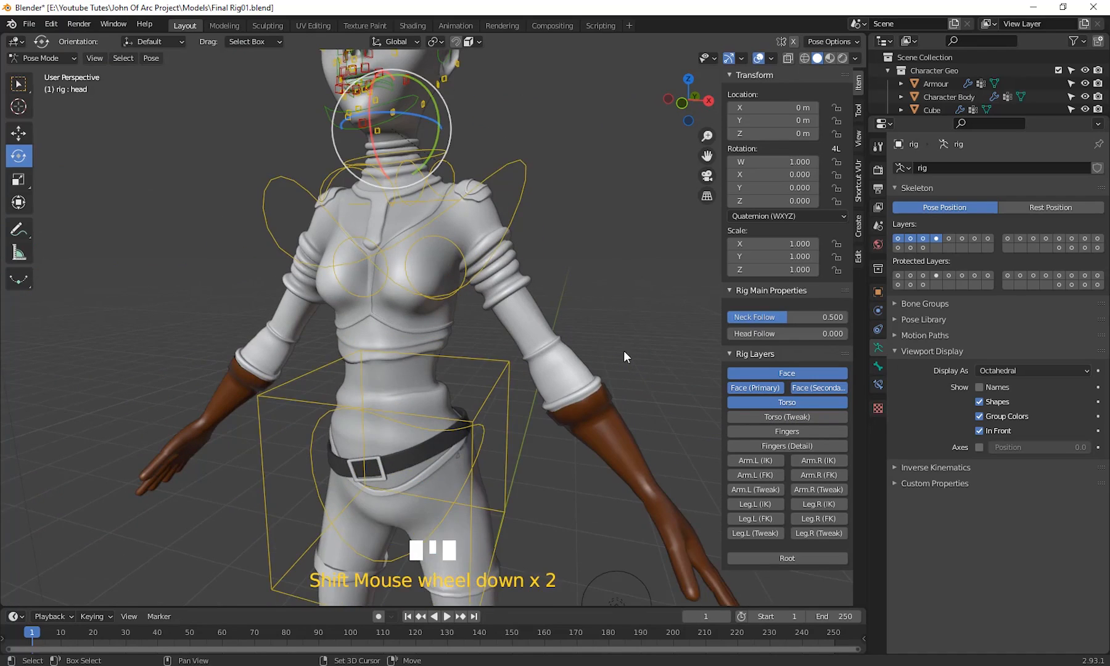
- Show the Torso (Tweak) control layer and try moving the waist tweak control, tweak_spine.002
{"action": "middle_click_drag", "start_coordinate": [624, 351], "coordinate": [626, 382], "text": "shift"}
{"action": "left_click", "coordinate": [789, 414]}
{"action": "scroll", "coordinate": [500, 417], "scroll_direction": "down", "scroll_amount": 2}
{"action": "middle_click_drag", "start_coordinate": [500, 417], "coordinate": [435, 389], "text": "shift"}
{"action": "left_click", "coordinate": [424, 375]}
{"action": "middle_click_drag", "start_coordinate": [503, 398], "coordinate": [515, 394]}
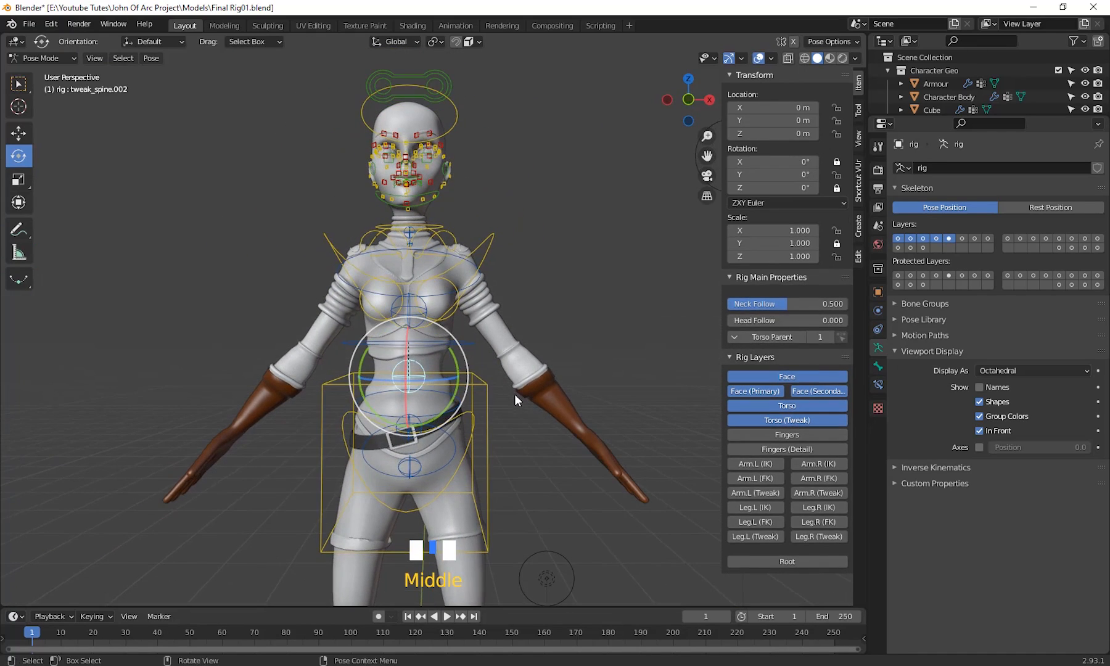
{"action": "key", "text": "g"}
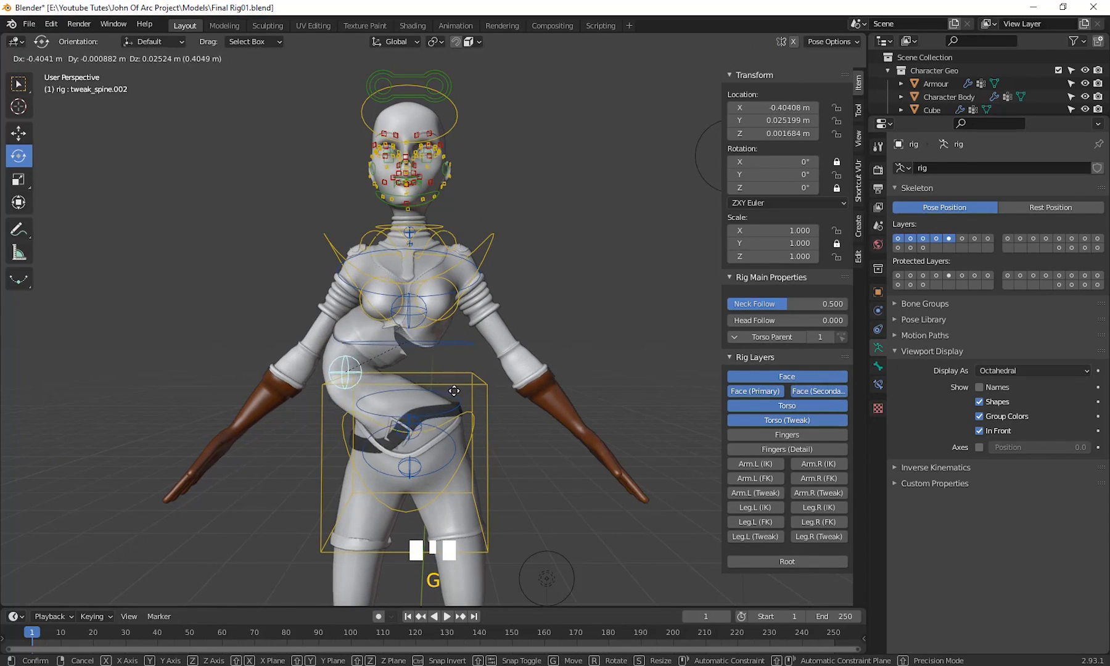
{"action": "right_click", "coordinate": [454, 391]}
- Try moving the chest tweak control, tweak_spine.003
{"action": "scroll", "coordinate": [563, 394], "scroll_direction": "down", "scroll_amount": 2}
{"action": "scroll", "coordinate": [515, 399], "scroll_direction": "up", "scroll_amount": 6}
{"action": "middle_click_drag", "start_coordinate": [563, 394], "coordinate": [468, 359]}
{"action": "scroll", "coordinate": [389, 313], "scroll_direction": "down", "scroll_amount": 2}
{"action": "left_click", "coordinate": [380, 299]}
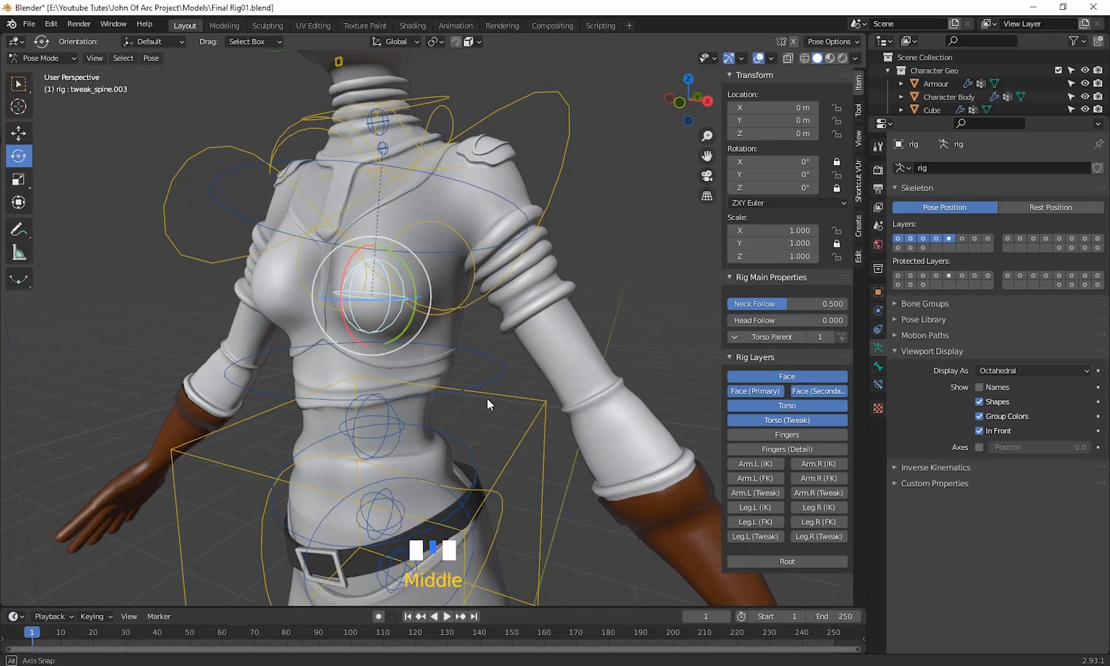
{"action": "key", "text": "g"}
{"action": "middle_click_drag", "start_coordinate": [487, 398], "coordinate": [515, 409]}
{"action": "right_click", "coordinate": [435, 400]}
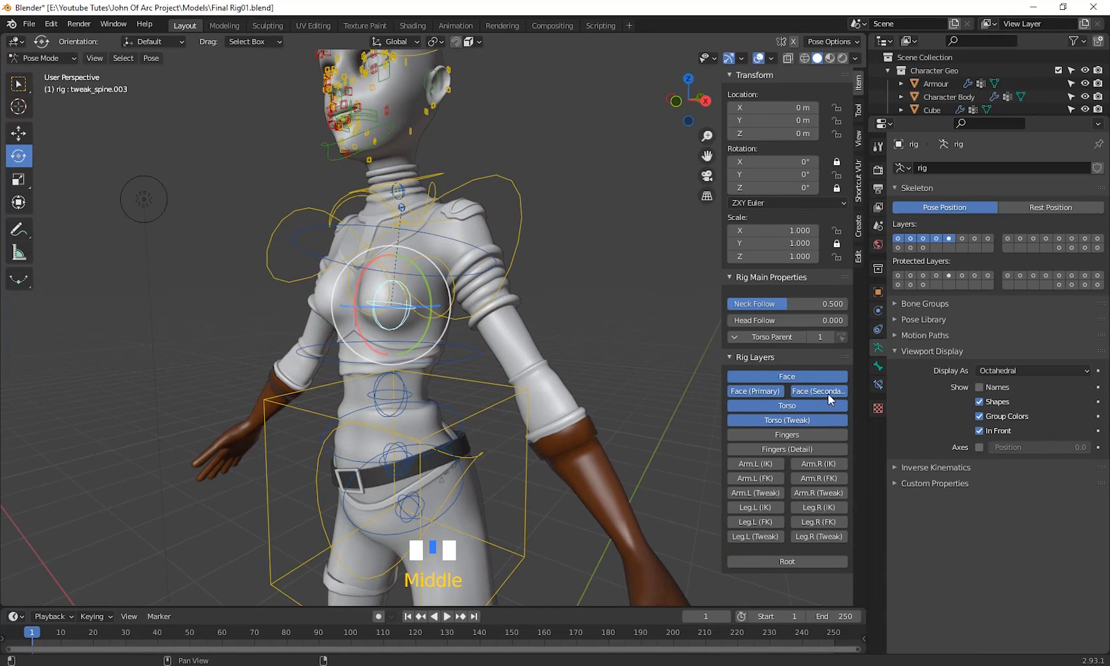
- Hide the Torso (Tweak) control layer and show the Fingers layer
{"action": "left_click", "coordinate": [805, 420]}
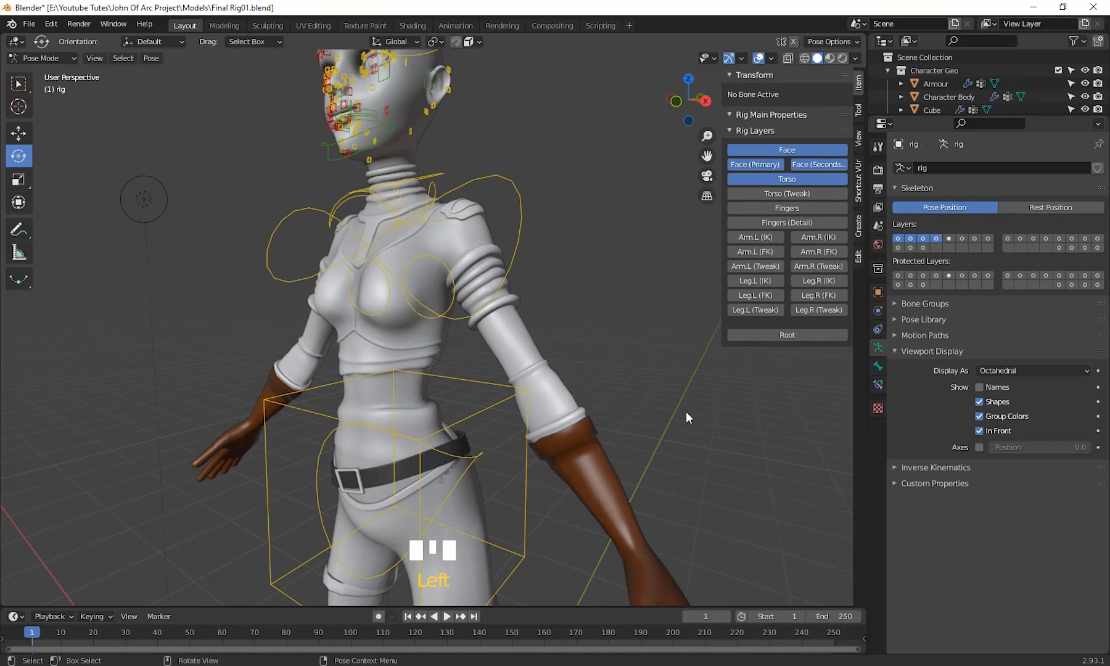
{"action": "left_click", "coordinate": [807, 209]}
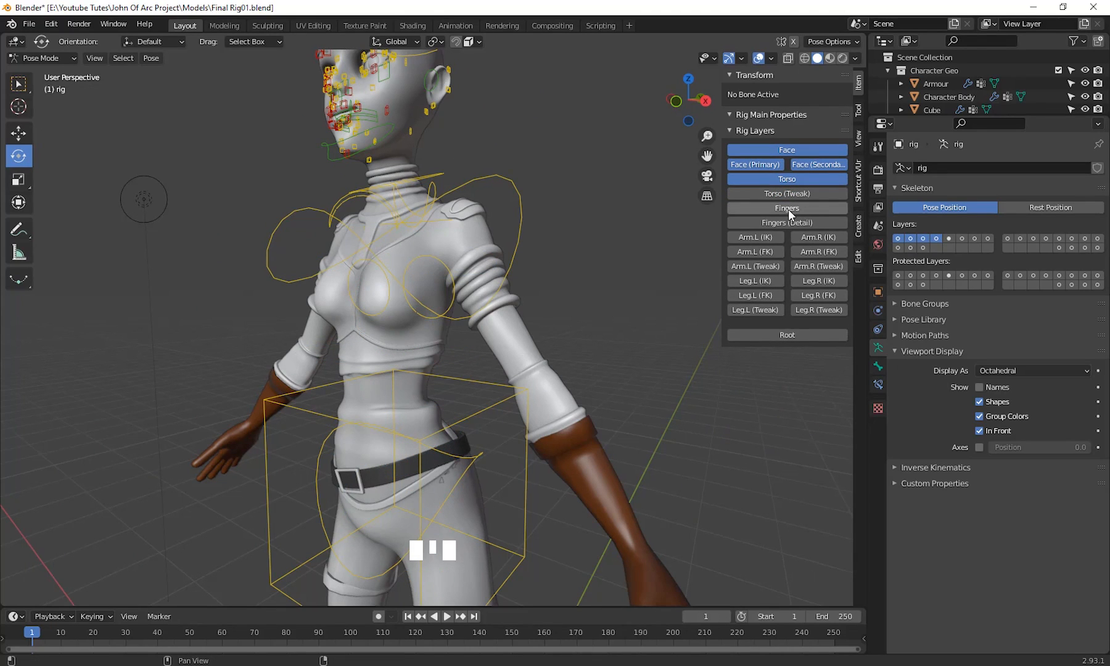
- Try scaling the finger controls of the character's left hand together
{"action": "scroll", "coordinate": [667, 408], "scroll_direction": "down", "scroll_amount": 2}
{"action": "middle_click_drag", "start_coordinate": [648, 447], "coordinate": [570, 271], "text": "shift"}
{"action": "middle_click_drag", "start_coordinate": [589, 372], "coordinate": [551, 399]}
{"action": "left_click_drag", "start_coordinate": [546, 408], "coordinate": [489, 365]}
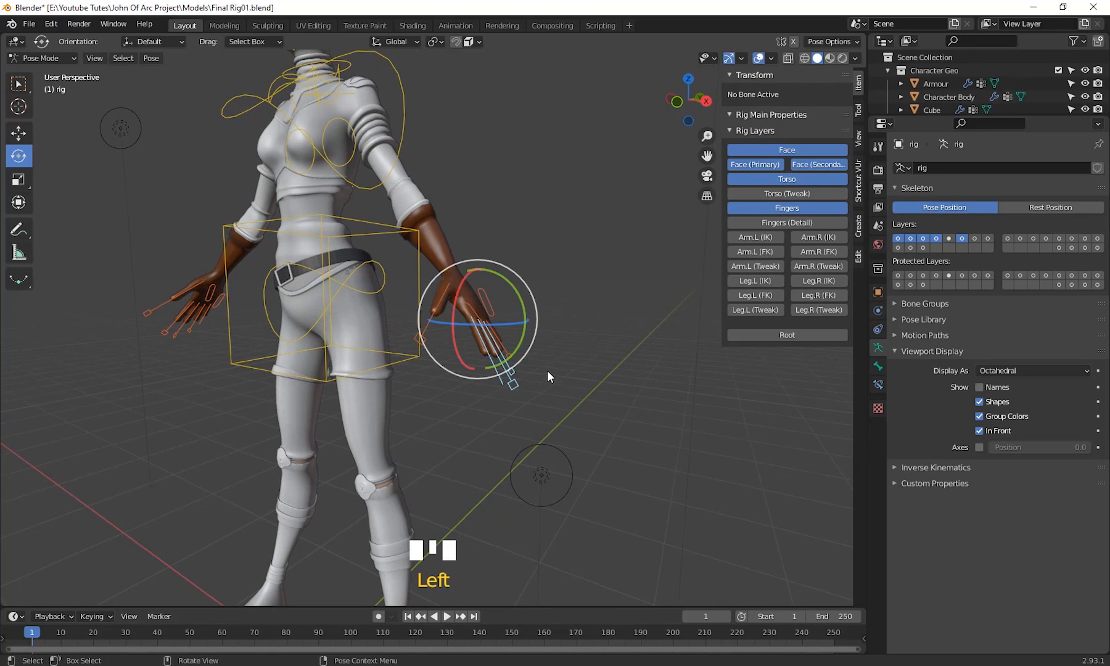
{"action": "scroll", "coordinate": [593, 386], "scroll_direction": "up", "scroll_amount": 2}
{"action": "middle_click_drag", "start_coordinate": [592, 384], "coordinate": [694, 440]}
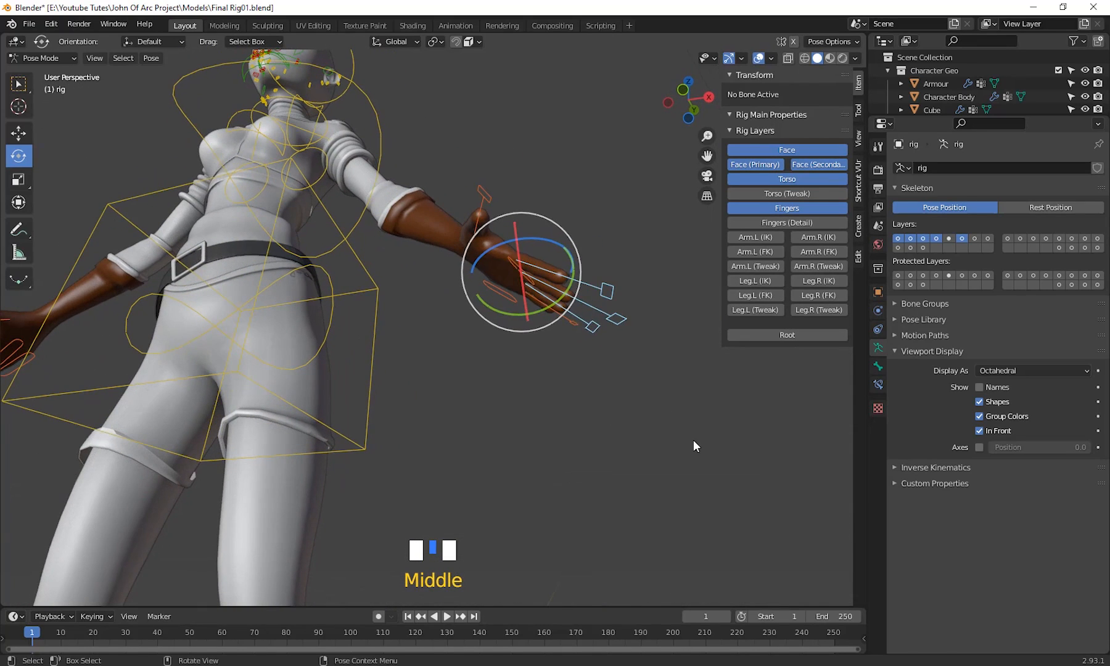
{"action": "key", "text": "s"}
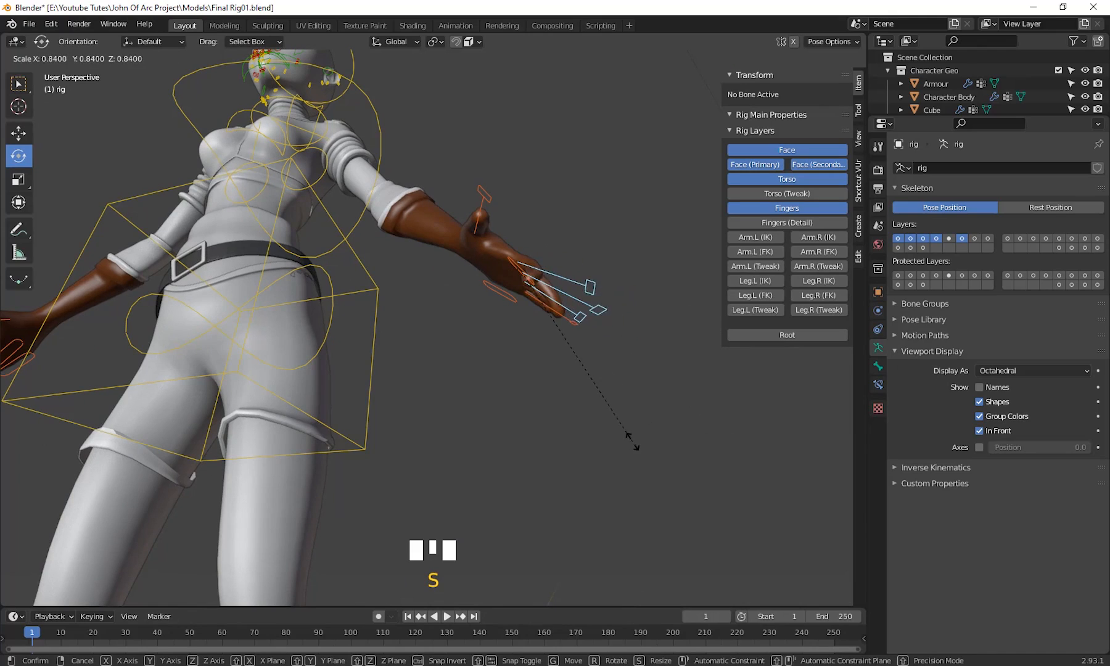
{"action": "left_click", "coordinate": [741, 445]}
{"action": "right_click", "coordinate": [739, 445]}
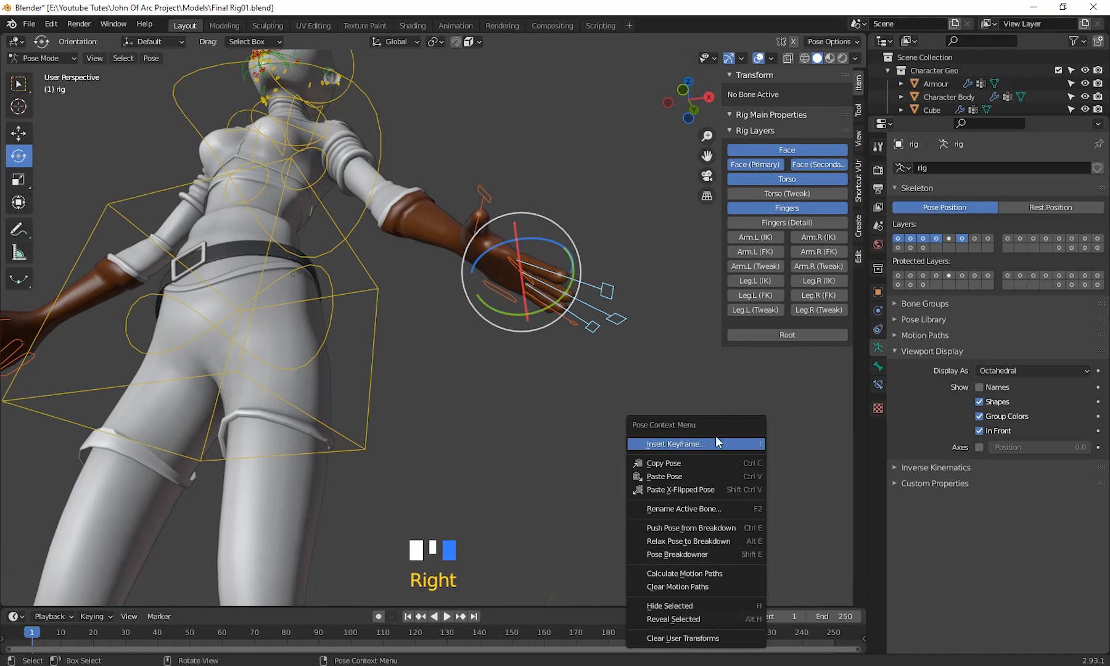
- Rotate the master control of the character's left thumb, thumb.01_master.L, slightly
{"action": "left_click", "coordinate": [553, 307]}
{"action": "mouse_move", "coordinate": [553, 307]}
{"action": "left_mouse_down"}
{"action": "mouse_move", "coordinate": [525, 317]}
{"action": "mouse_move", "coordinate": [551, 315]}
{"action": "left_mouse_up"}
{"action": "scroll", "coordinate": [609, 350], "scroll_direction": "up", "scroll_amount": 3}
{"action": "left_click", "coordinate": [610, 348]}
{"action": "middle_click_drag", "start_coordinate": [610, 348], "coordinate": [575, 395]}
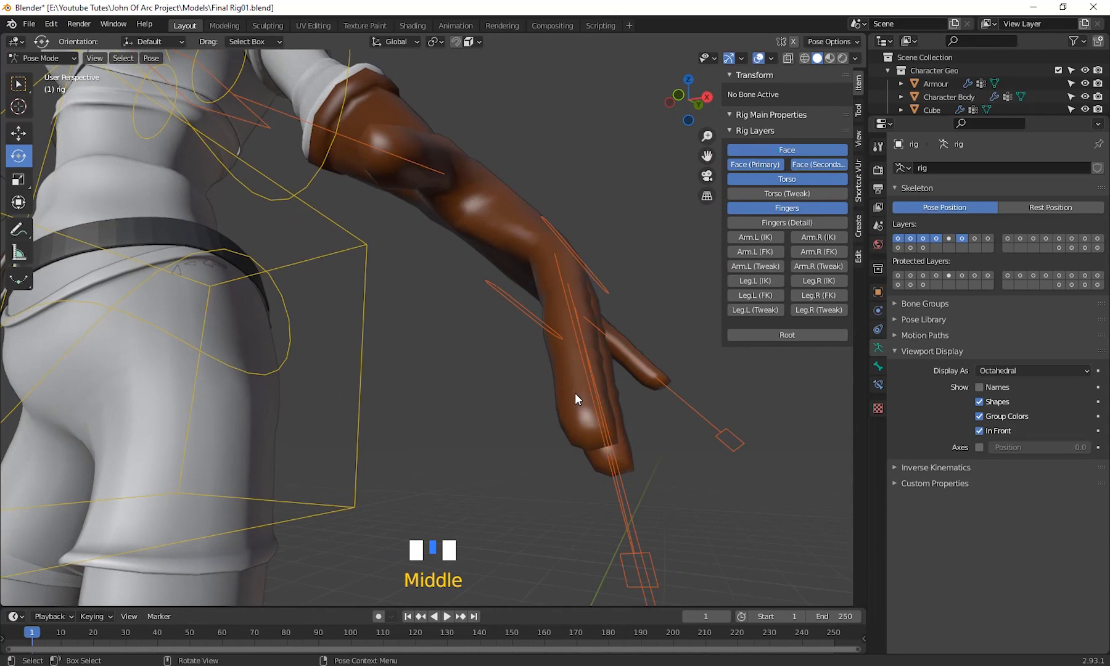
{"action": "left_click", "coordinate": [376, 162]}
{"action": "middle_click_drag", "start_coordinate": [376, 162], "coordinate": [589, 185]}
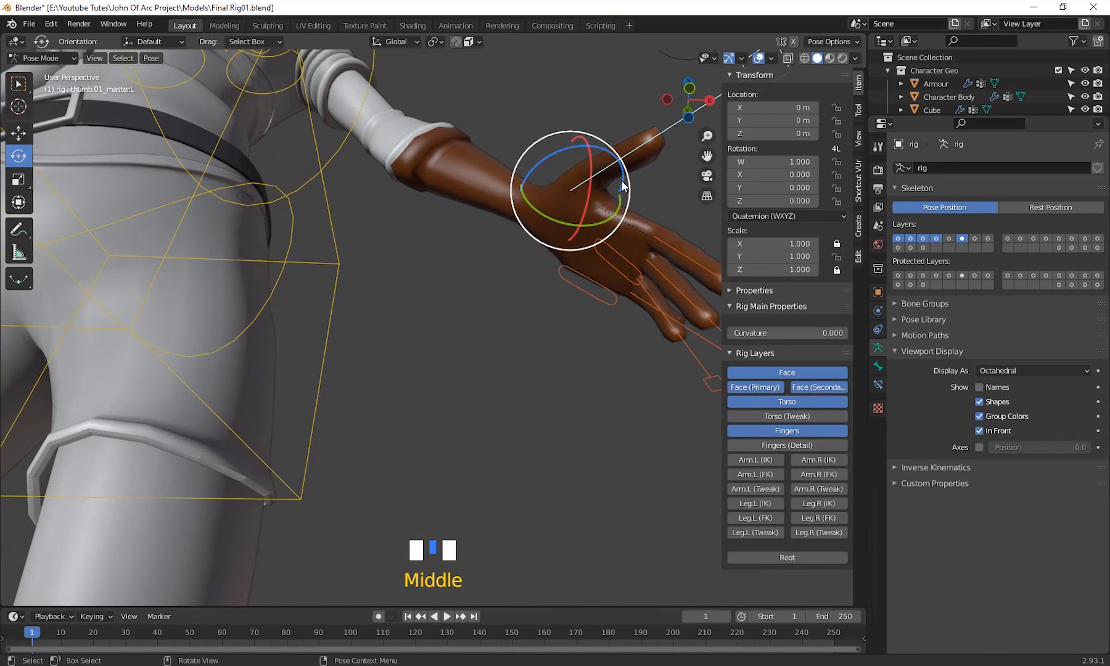
{"action": "left_click_drag", "start_coordinate": [589, 185], "coordinate": [568, 211]}
{"action": "right_click", "coordinate": [568, 211]}
{"action": "left_click", "coordinate": [644, 376]}
- Try rotating the chest control freely with trackball rotation
{"action": "middle_click_drag", "start_coordinate": [661, 429], "coordinate": [607, 419]}
{"action": "scroll", "coordinate": [554, 407], "scroll_direction": "up", "scroll_amount": 2}
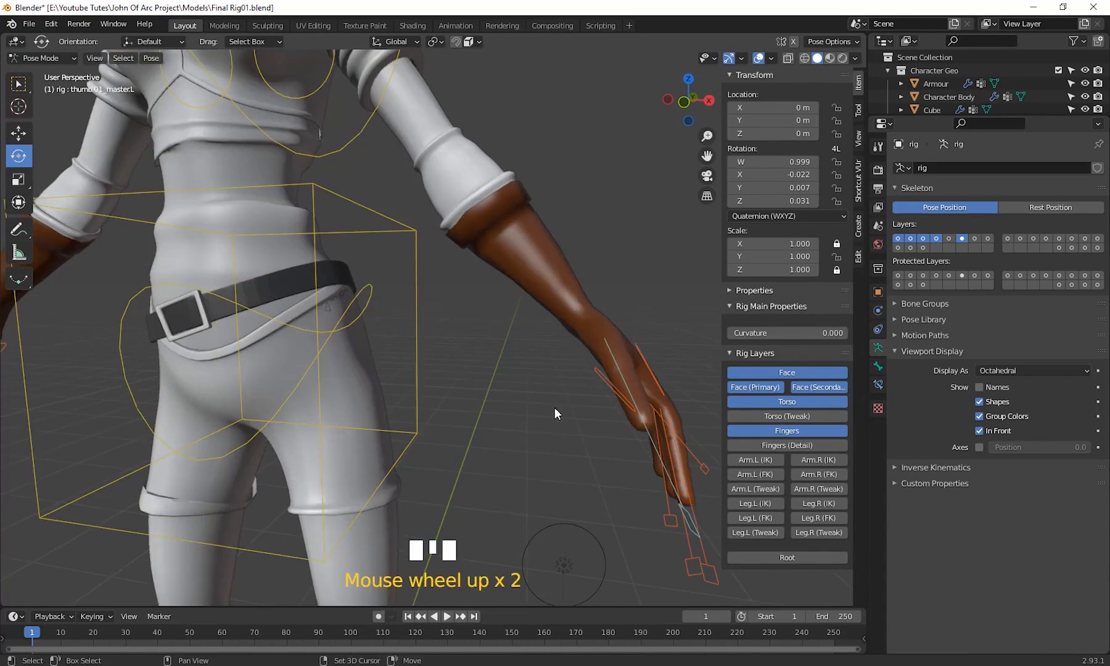
{"action": "scroll", "coordinate": [531, 459], "scroll_direction": "down", "scroll_amount": 2}
{"action": "middle_click_drag", "start_coordinate": [501, 401], "coordinate": [511, 477], "text": "shift"}
{"action": "scroll", "coordinate": [513, 451], "scroll_direction": "up", "scroll_amount": 2}
{"action": "middle_click_drag", "start_coordinate": [520, 431], "coordinate": [579, 493], "text": "shift"}
{"action": "left_click", "coordinate": [545, 333]}
{"action": "scroll", "coordinate": [492, 507], "scroll_direction": "down", "scroll_amount": 3}
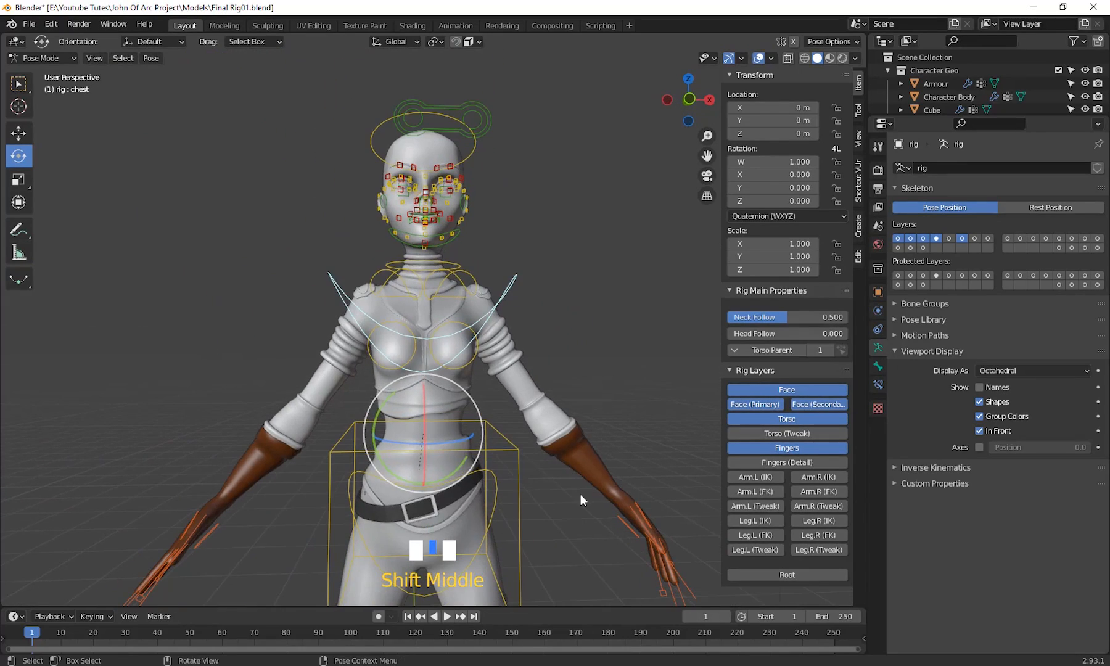
{"action": "key", "text": "r"}
{"action": "key", "text": "r"}
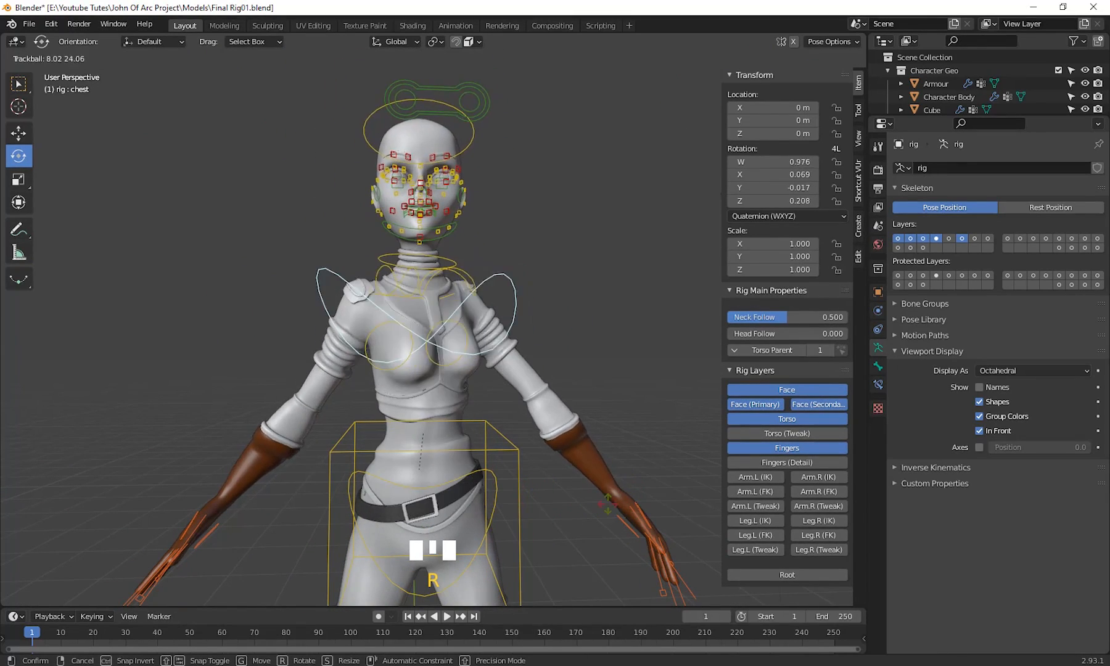
{"action": "right_click", "coordinate": [623, 490]}
- Rotate the jaw control, jaw_master, slightly
{"action": "scroll", "coordinate": [524, 345], "scroll_direction": "down", "scroll_amount": 3}
{"action": "middle_click_drag", "start_coordinate": [524, 326], "coordinate": [533, 394]}
{"action": "scroll", "coordinate": [526, 313], "scroll_direction": "up", "scroll_amount": 3}
{"action": "middle_click_drag", "start_coordinate": [535, 387], "coordinate": [494, 324]}
{"action": "scroll", "coordinate": [525, 373], "scroll_direction": "up", "scroll_amount": 2}
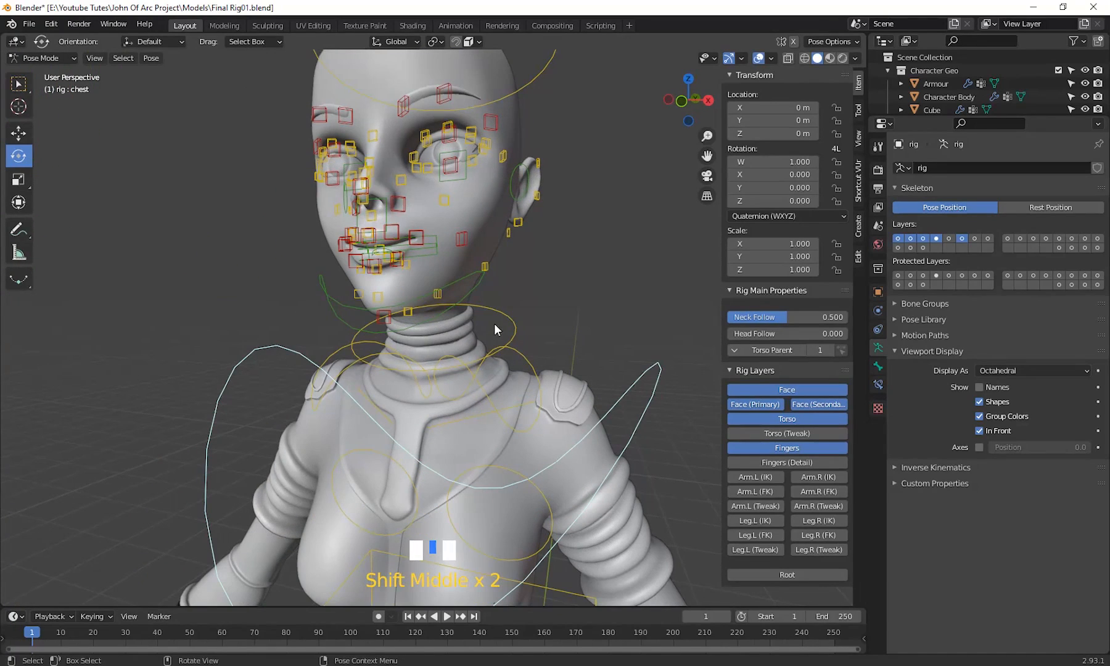
{"action": "left_click", "coordinate": [474, 287]}
{"action": "mouse_move", "coordinate": [406, 241]}
{"action": "left_mouse_down"}
{"action": "mouse_move", "coordinate": [407, 259]}
{"action": "mouse_move", "coordinate": [408, 244]}
{"action": "left_mouse_up"}
{"action": "scroll", "coordinate": [519, 322], "scroll_direction": "down", "scroll_amount": 4}
{"action": "left_click", "coordinate": [568, 335]}
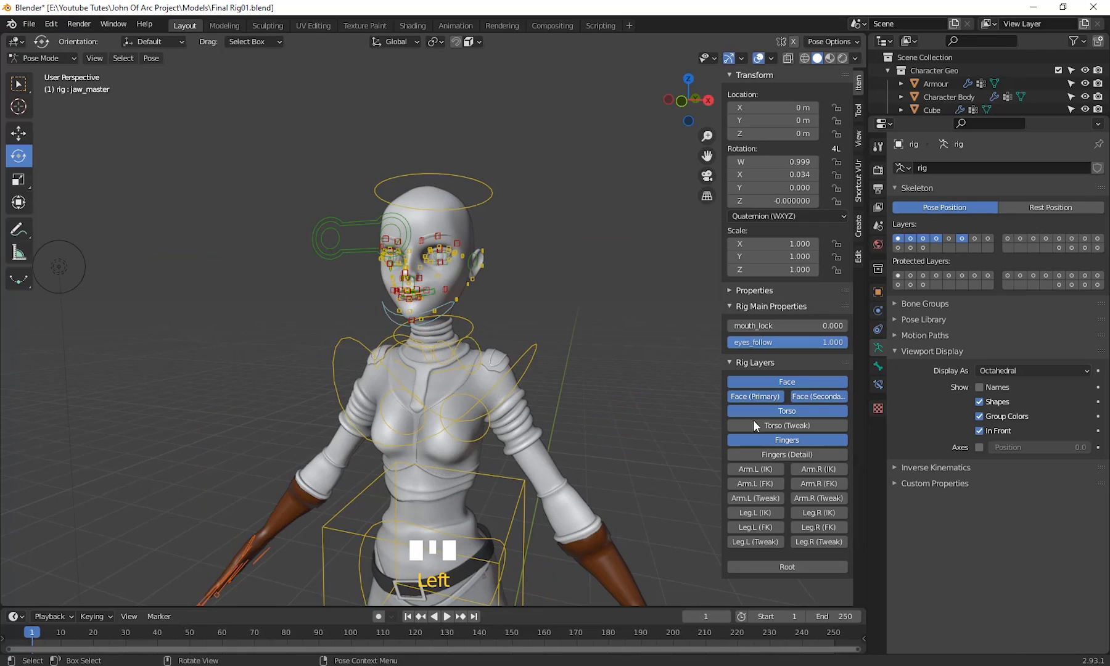
- Limit the visible rig control layers to Face (Secondary) and Torso, hiding Face, Face (Primary) and Fingers
{"action": "scroll", "coordinate": [574, 404], "scroll_direction": "down", "scroll_amount": 3}
{"action": "left_click", "coordinate": [796, 381]}
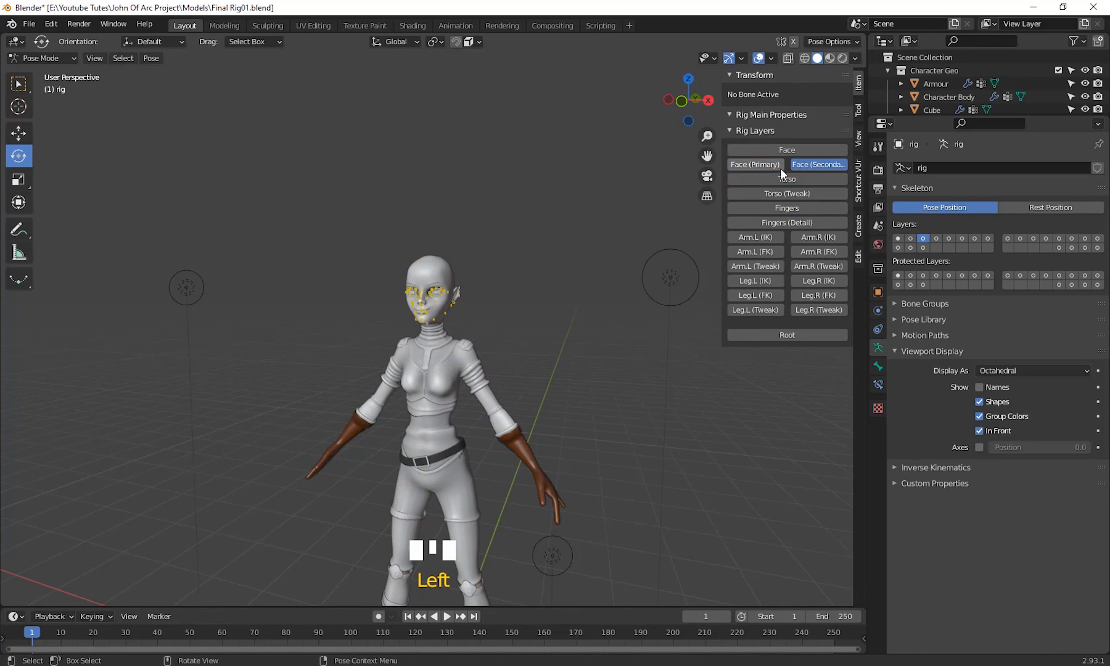
{"action": "left_click", "coordinate": [799, 165]}
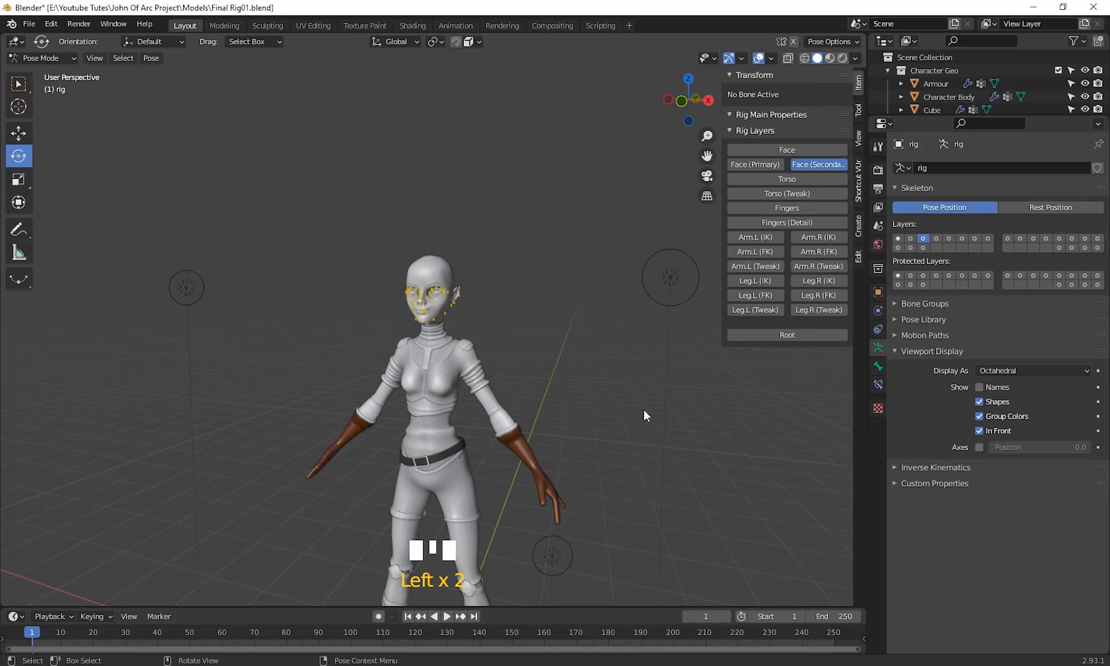
{"action": "left_click", "coordinate": [785, 180]}
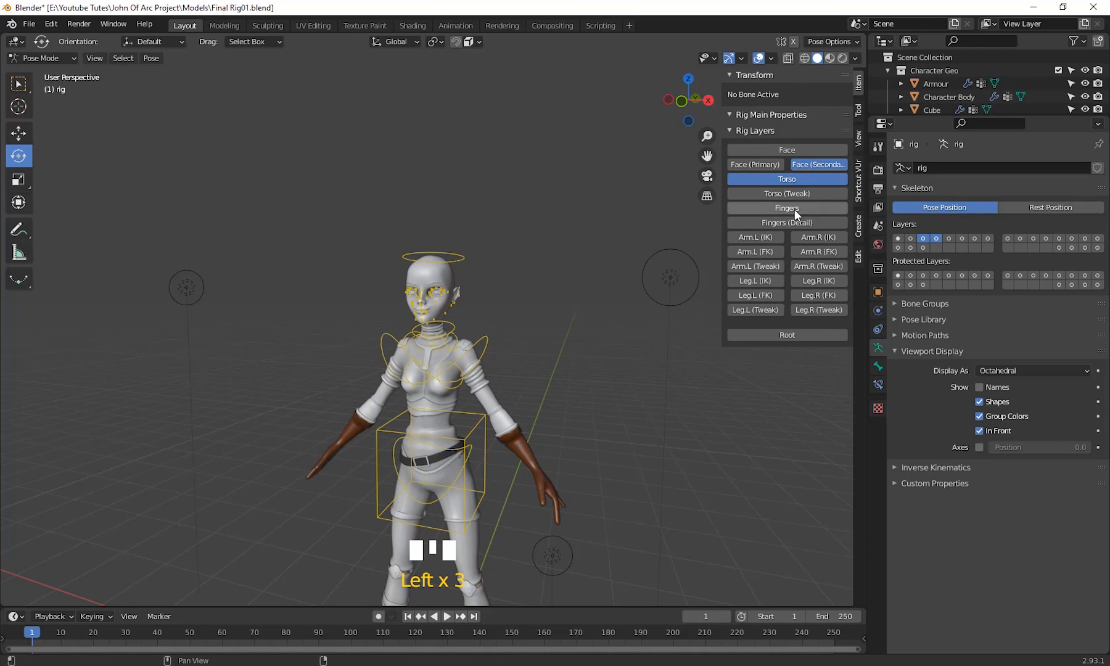
{"action": "left_click", "coordinate": [794, 209]}
{"action": "left_click", "coordinate": [808, 212]}
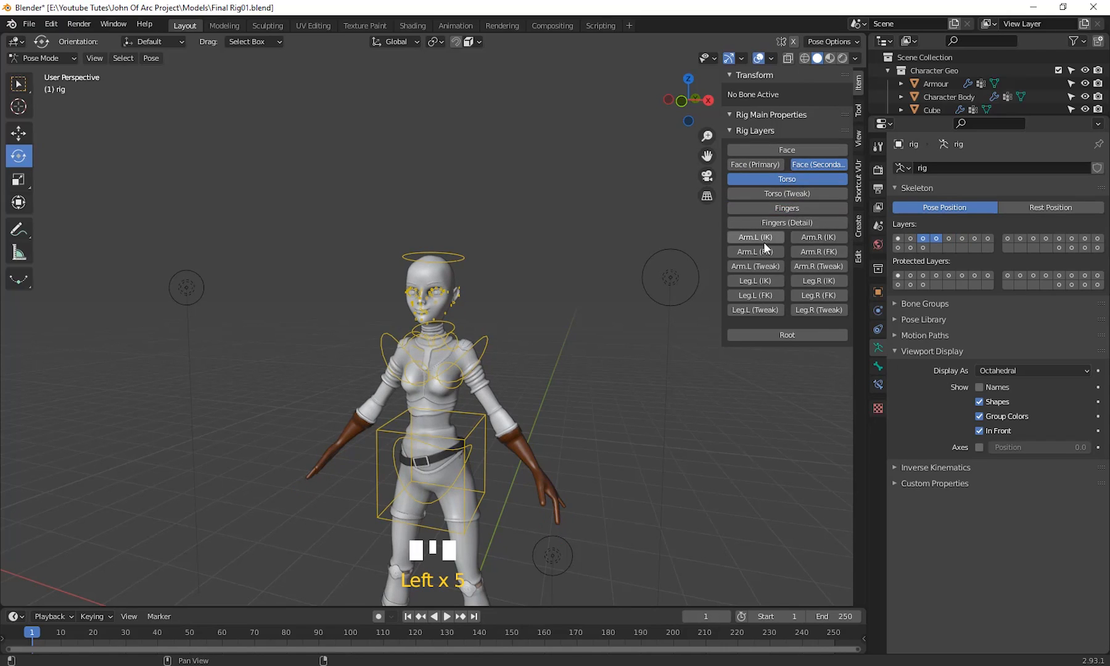
- Show the Arm.L (IK) control layer for the character's left arm
{"action": "scroll", "coordinate": [585, 443], "scroll_direction": "up", "scroll_amount": 2}
{"action": "middle_click_drag", "start_coordinate": [586, 441], "coordinate": [547, 366], "text": "shift"}
{"action": "scroll", "coordinate": [611, 401], "scroll_direction": "up", "scroll_amount": 2}
{"action": "scroll", "coordinate": [580, 379], "scroll_direction": "down", "scroll_amount": 3}
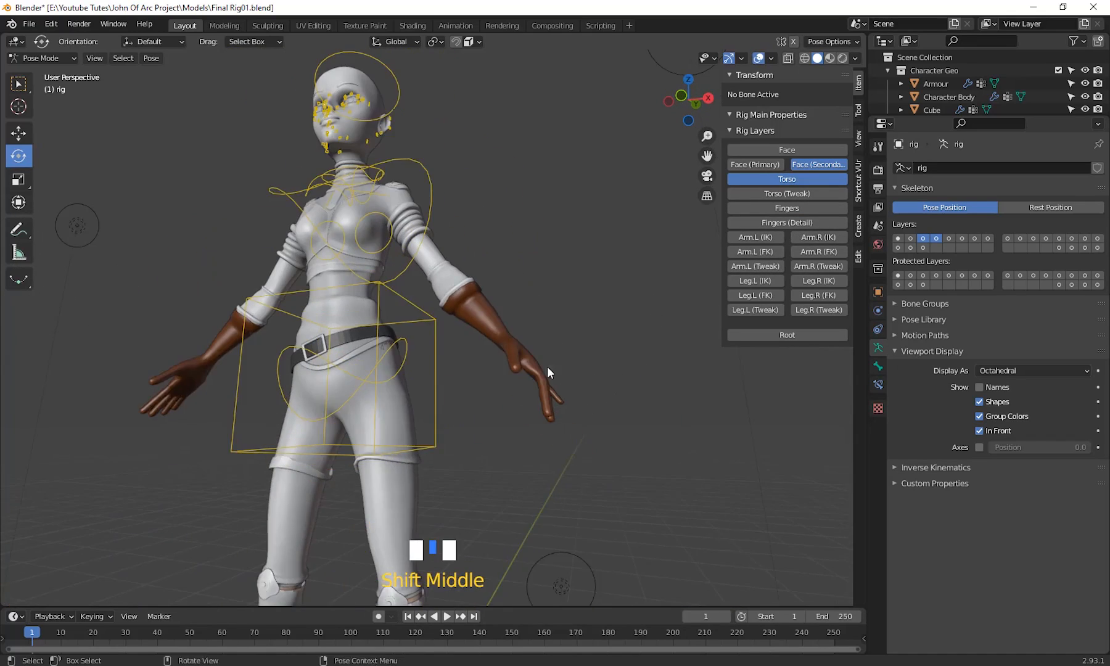
{"action": "scroll", "coordinate": [574, 379], "scroll_direction": "up", "scroll_amount": 1}
{"action": "middle_click_drag", "start_coordinate": [603, 394], "coordinate": [668, 392], "text": "shift"}
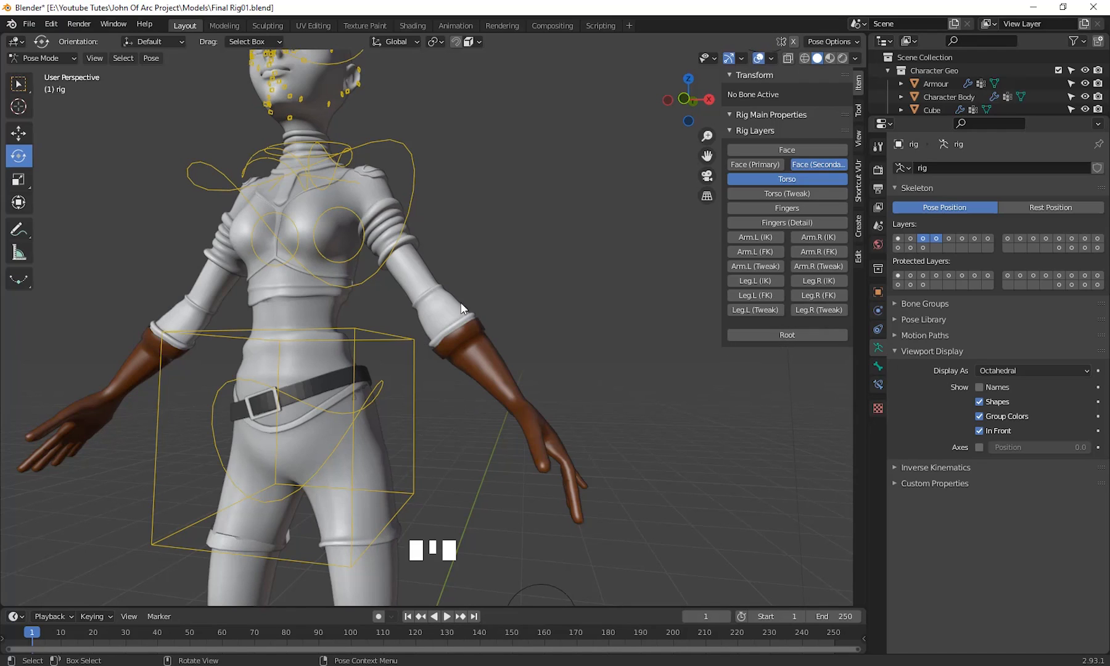
{"action": "middle_click_drag", "start_coordinate": [530, 270], "coordinate": [594, 339], "text": "shift"}
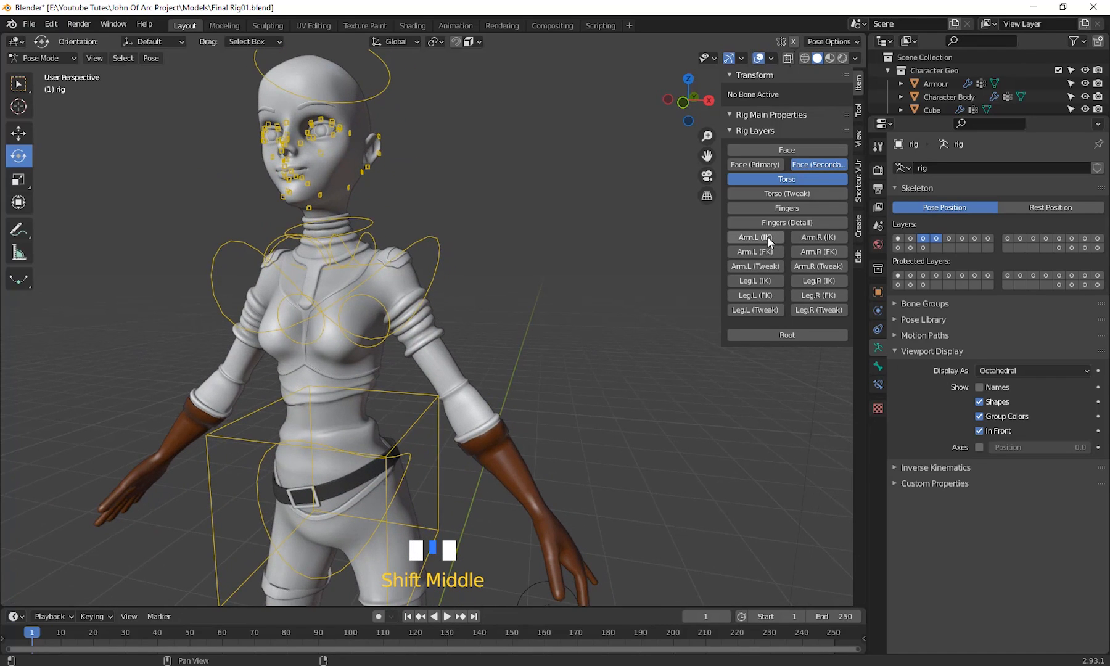
{"action": "left_click", "coordinate": [765, 239]}
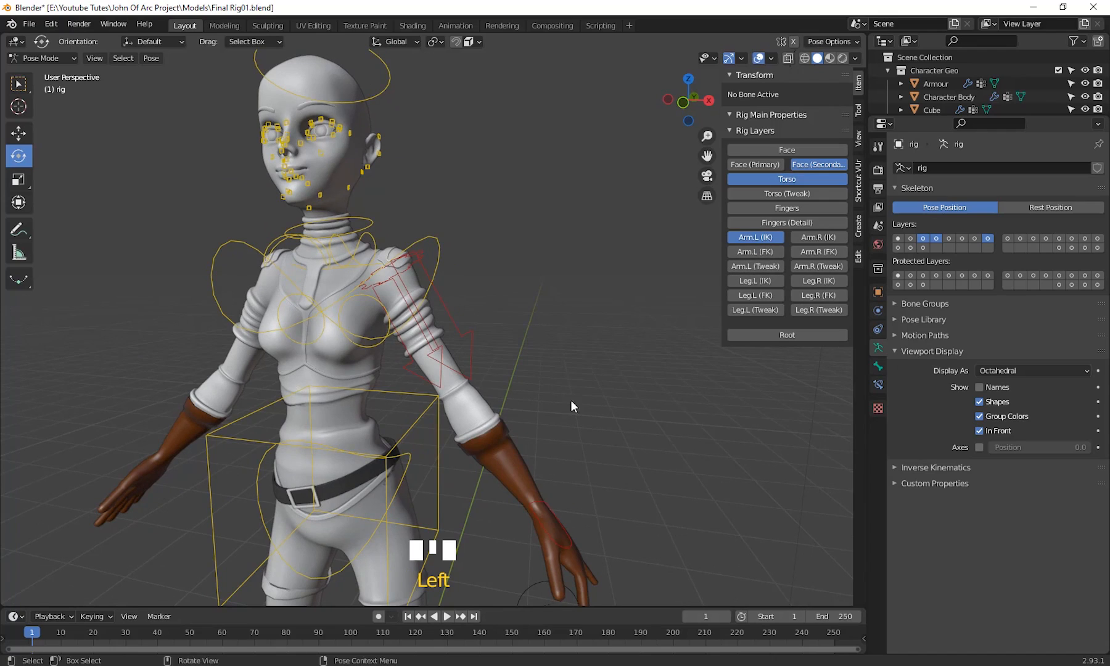
- Try moving the IK control of the character's left hand, hand_ik.L
{"action": "middle_click_drag", "start_coordinate": [570, 399], "coordinate": [595, 491], "text": "shift"}
{"action": "left_click", "coordinate": [546, 368]}
{"action": "key", "text": "g"}
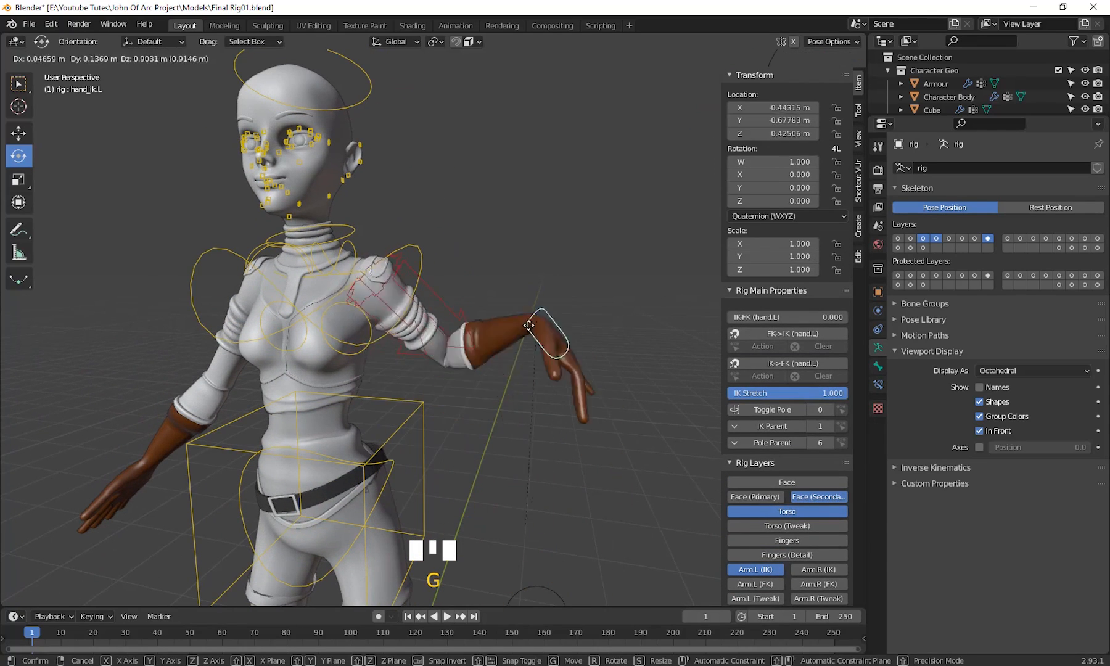
{"action": "right_click", "coordinate": [583, 352]}
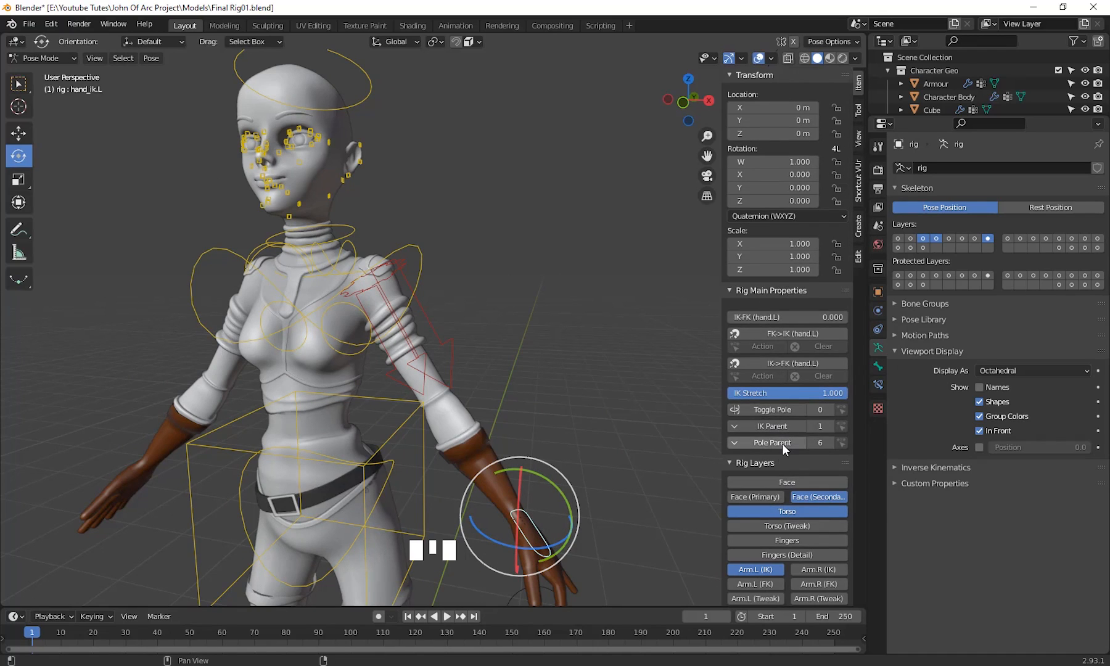
- Hide the arm IK control layers and show Arm.L (FK) and Arm.R (FK) instead
{"action": "scroll", "coordinate": [783, 444], "scroll_direction": "down", "scroll_amount": 6}
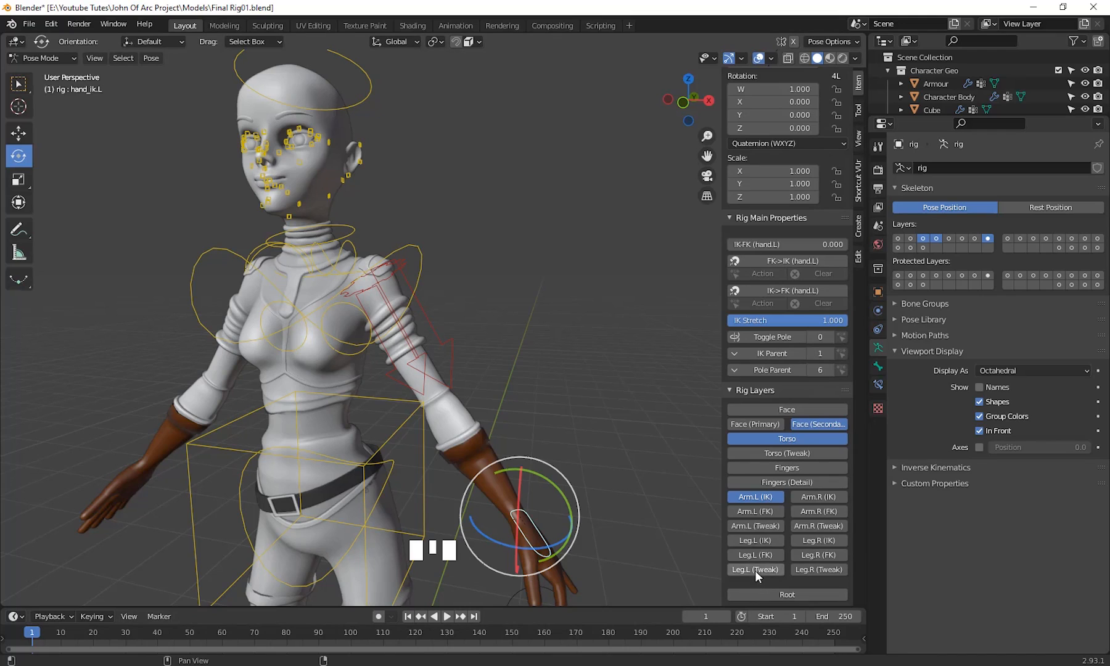
{"action": "left_click", "coordinate": [819, 496]}
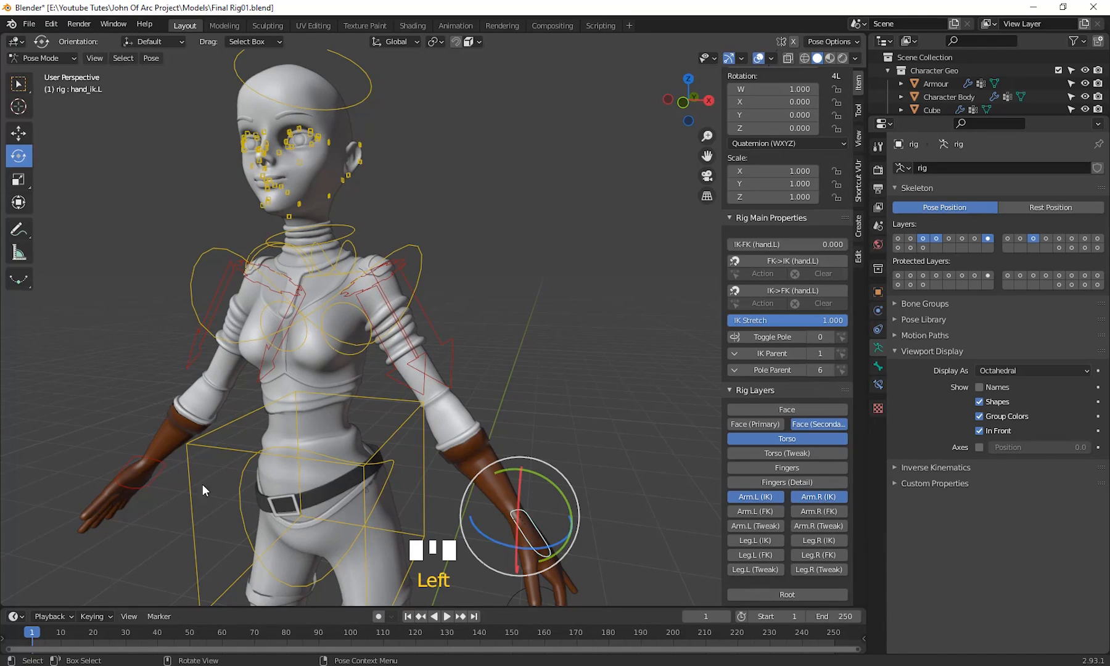
{"action": "left_click", "coordinate": [768, 496]}
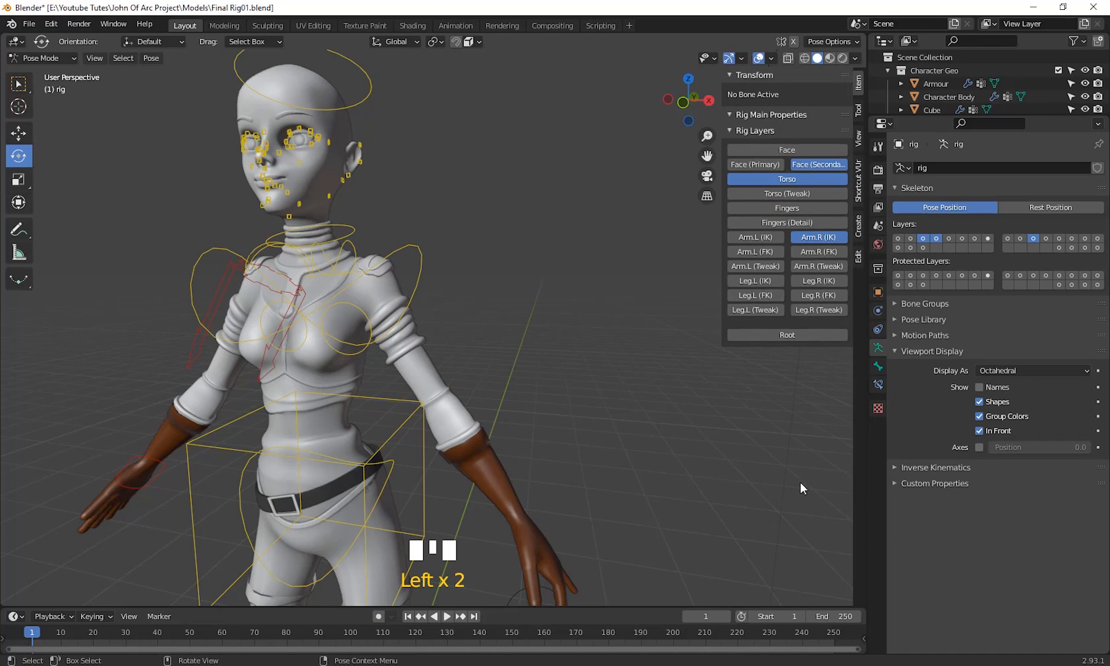
{"action": "left_click", "coordinate": [818, 239]}
{"action": "left_click", "coordinate": [754, 250]}
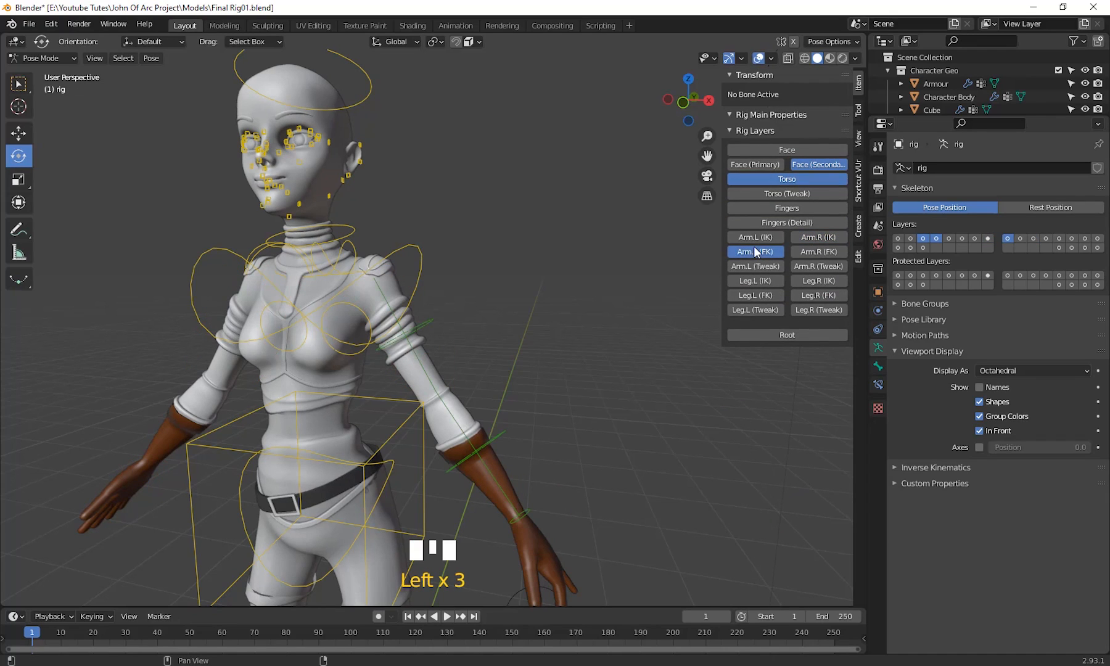
{"action": "left_click", "coordinate": [817, 253]}
- Try rotating the FK control of the character's left forearm, forearm_fk.L
{"action": "middle_click_drag", "start_coordinate": [530, 449], "coordinate": [538, 399], "text": "shift"}
{"action": "left_click", "coordinate": [538, 399]}
{"action": "middle_click_drag", "start_coordinate": [620, 479], "coordinate": [531, 487]}
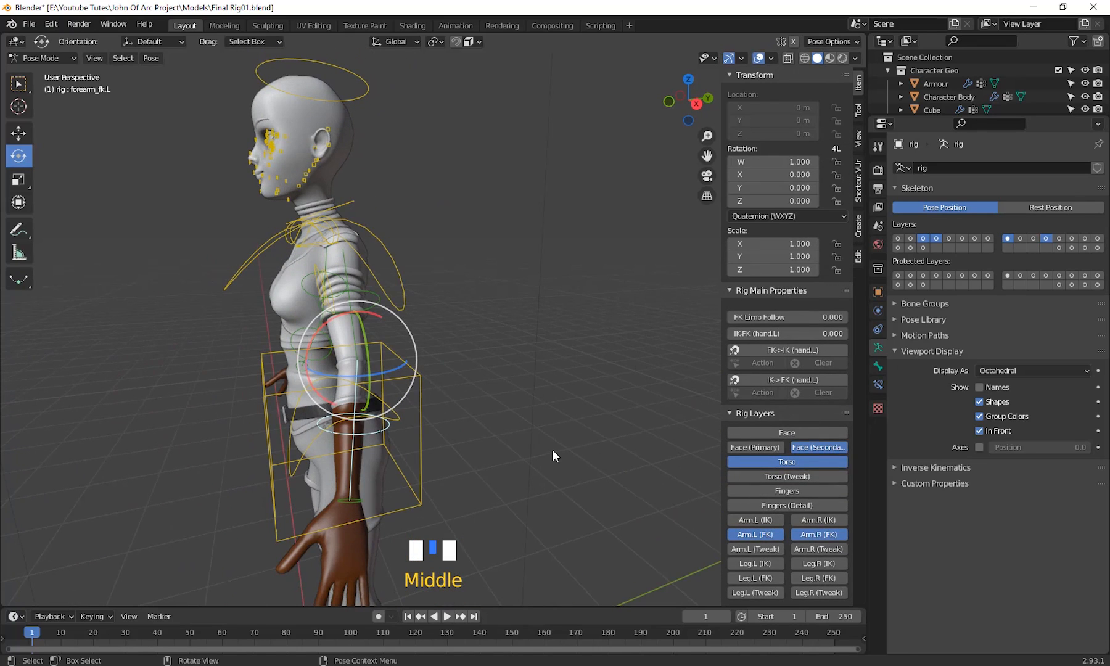
{"action": "key", "text": "r"}
{"action": "right_click", "coordinate": [697, 405]}
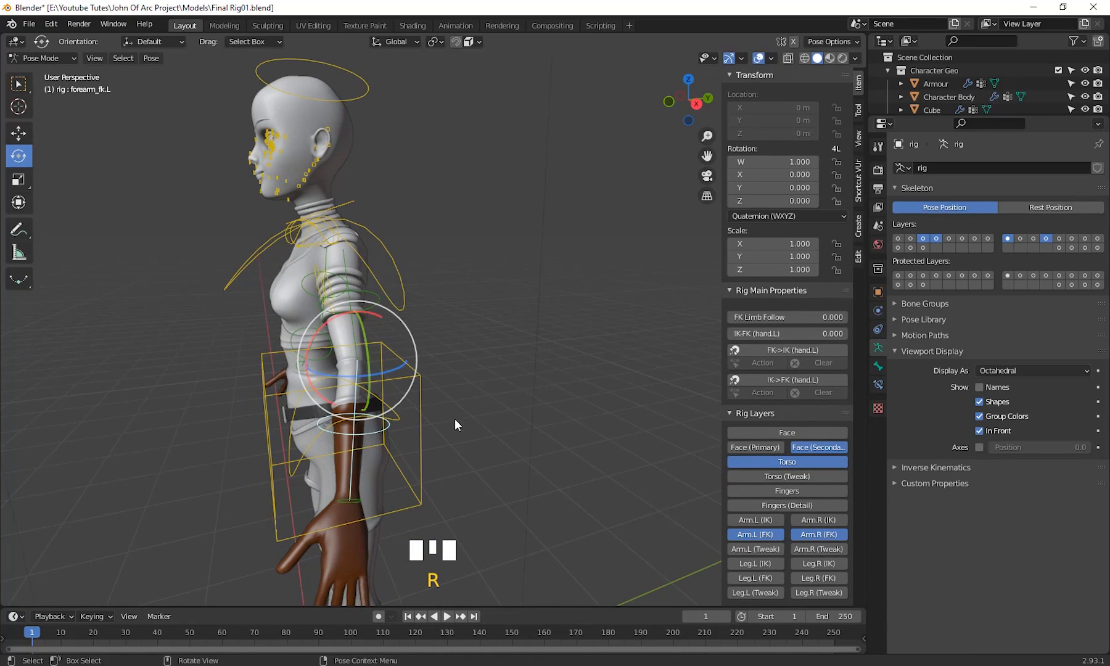
- Try rotating the FK control of the character's left upper arm, upper_arm_fk.L
{"action": "middle_click_drag", "start_coordinate": [454, 419], "coordinate": [464, 270]}
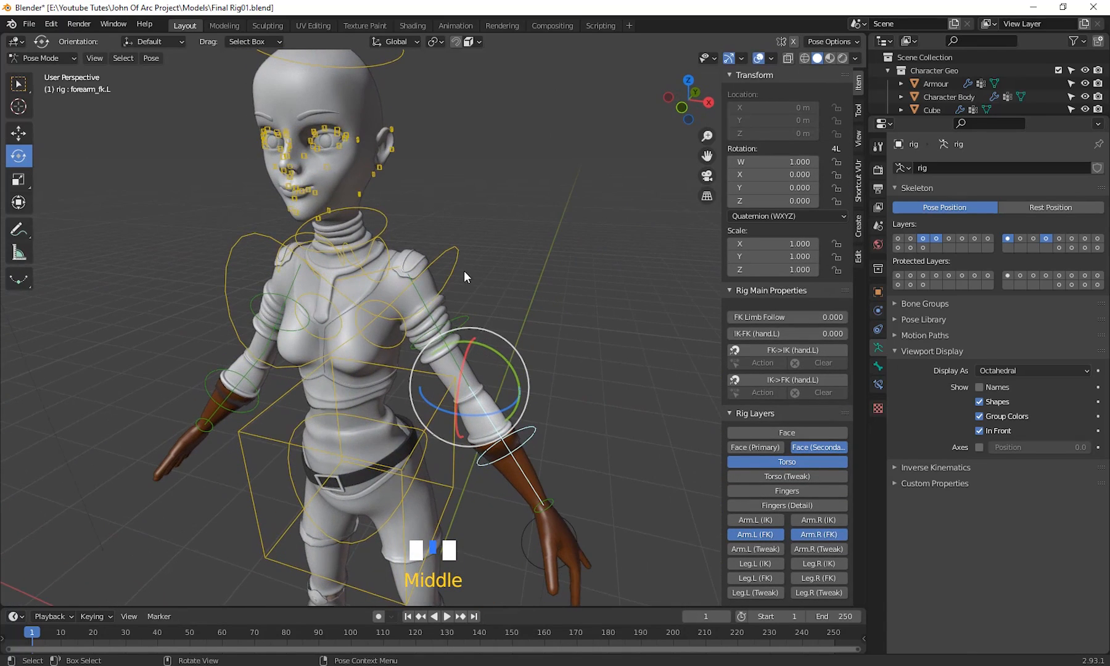
{"action": "left_click", "coordinate": [466, 317]}
{"action": "middle_click_drag", "start_coordinate": [466, 318], "coordinate": [509, 437]}
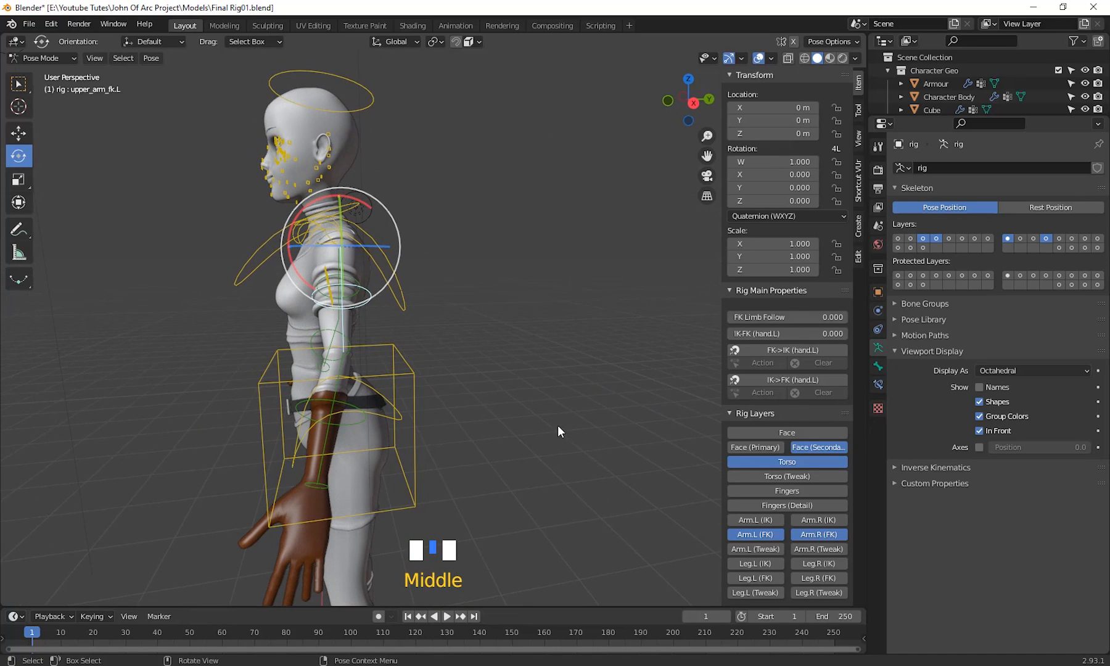
{"action": "key", "text": "r"}
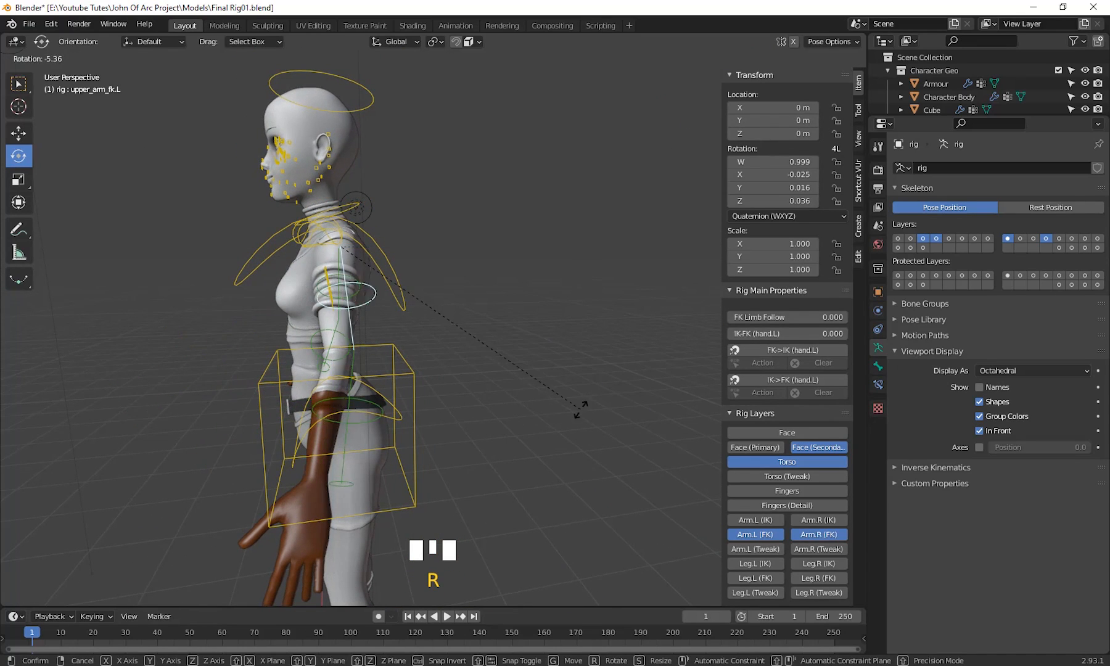
{"action": "right_click", "coordinate": [579, 409]}
{"action": "scroll", "coordinate": [509, 449], "scroll_direction": "down", "scroll_amount": 2}
- Set FK Limb Follow and IK-FK (hand.L) to 1.000 and test the left arm by rotating upper_arm_fk.L
{"action": "middle_click_drag", "start_coordinate": [509, 449], "coordinate": [630, 461]}
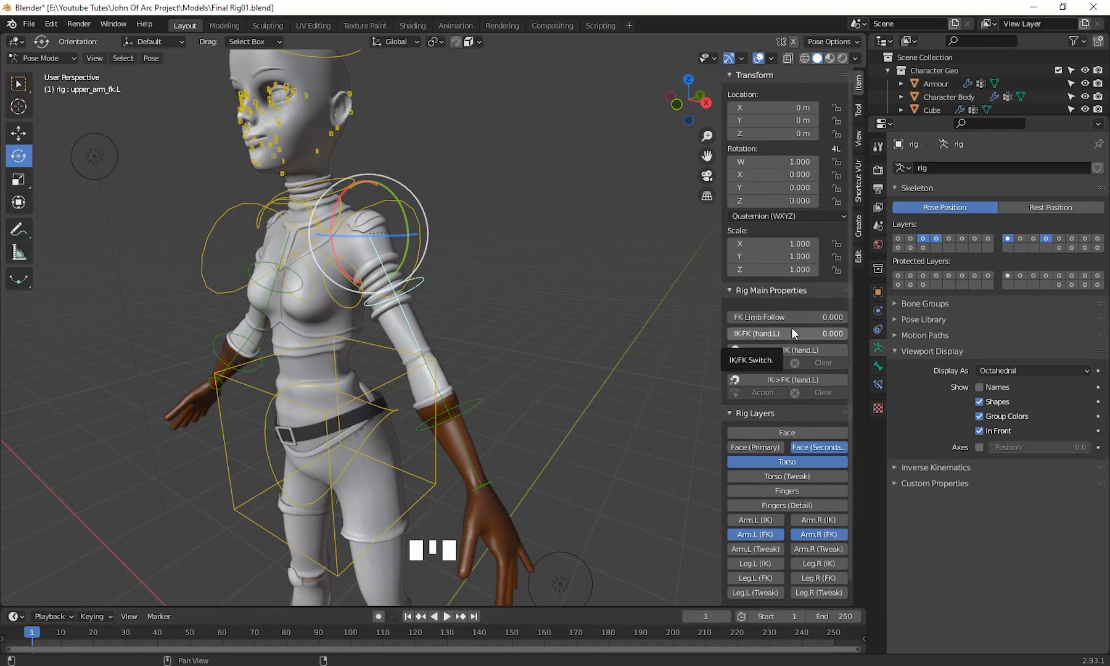
{"action": "left_click_drag", "start_coordinate": [759, 318], "coordinate": [842, 318]}
{"action": "left_click_drag", "start_coordinate": [732, 334], "coordinate": [843, 333]}
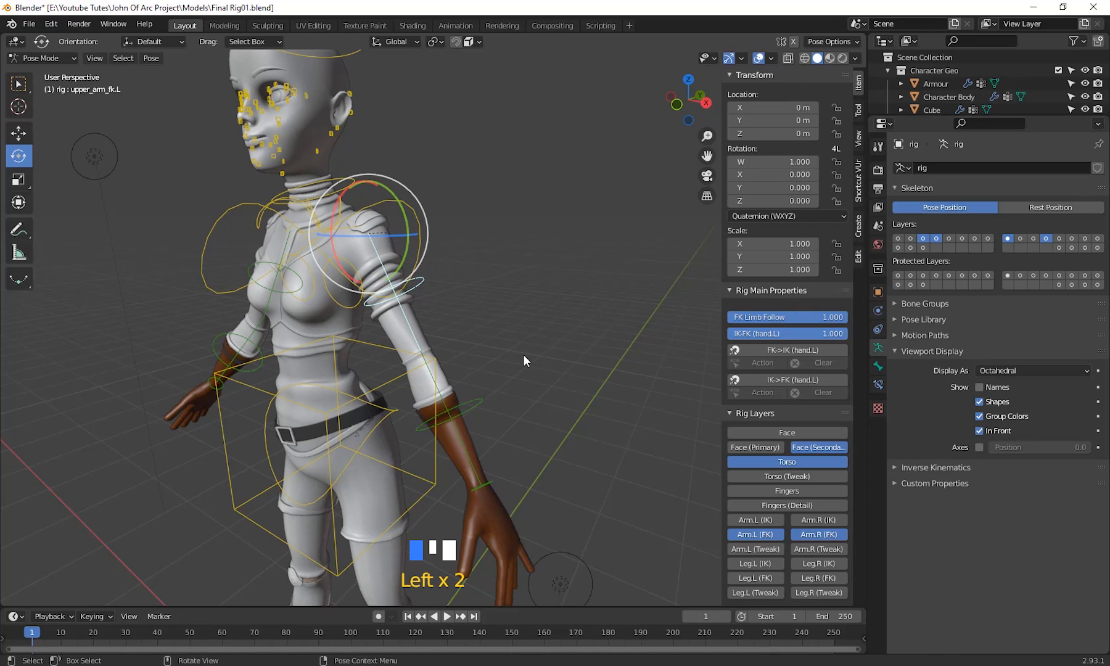
{"action": "key", "text": "r"}
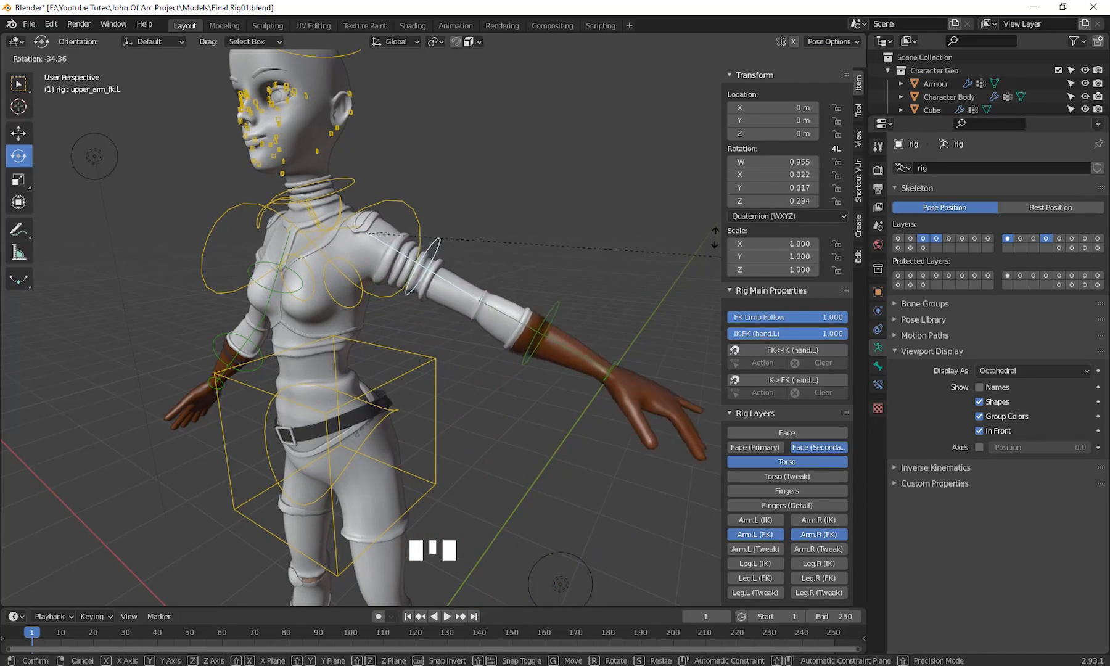
{"action": "right_click", "coordinate": [549, 321]}
- Try rotating the left forearm's FK control, forearm_fk.L, with the new FK settings
{"action": "left_click", "coordinate": [474, 409]}
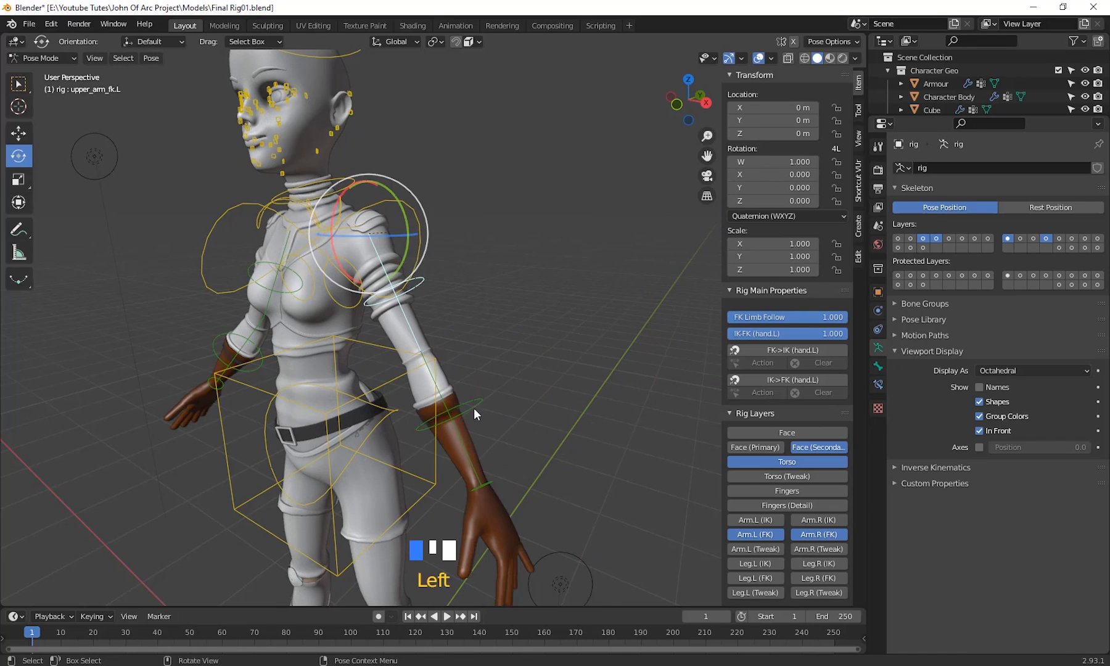
{"action": "middle_click_drag", "start_coordinate": [474, 408], "coordinate": [550, 423]}
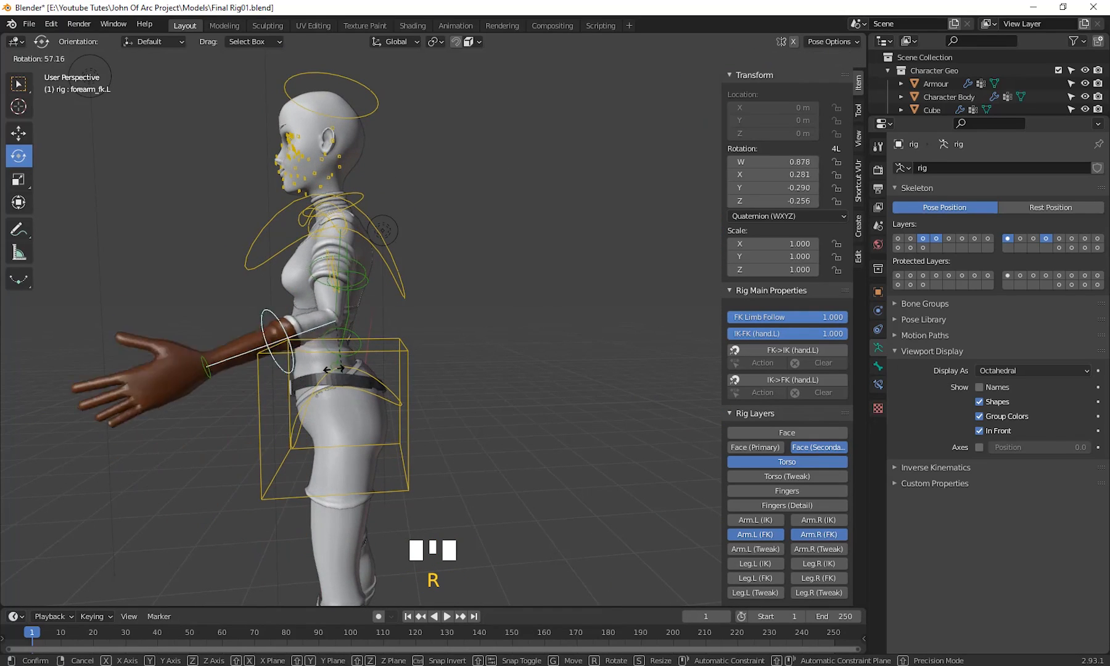
{"action": "right_click", "coordinate": [478, 457]}
- Try freely rotating the FK control of the character's left hand, hand_fk.L, in trackball mode
{"action": "middle_click_drag", "start_coordinate": [478, 457], "coordinate": [542, 413]}
{"action": "left_click", "coordinate": [558, 409]}
{"action": "key", "text": "r"}
{"action": "key", "text": "r"}
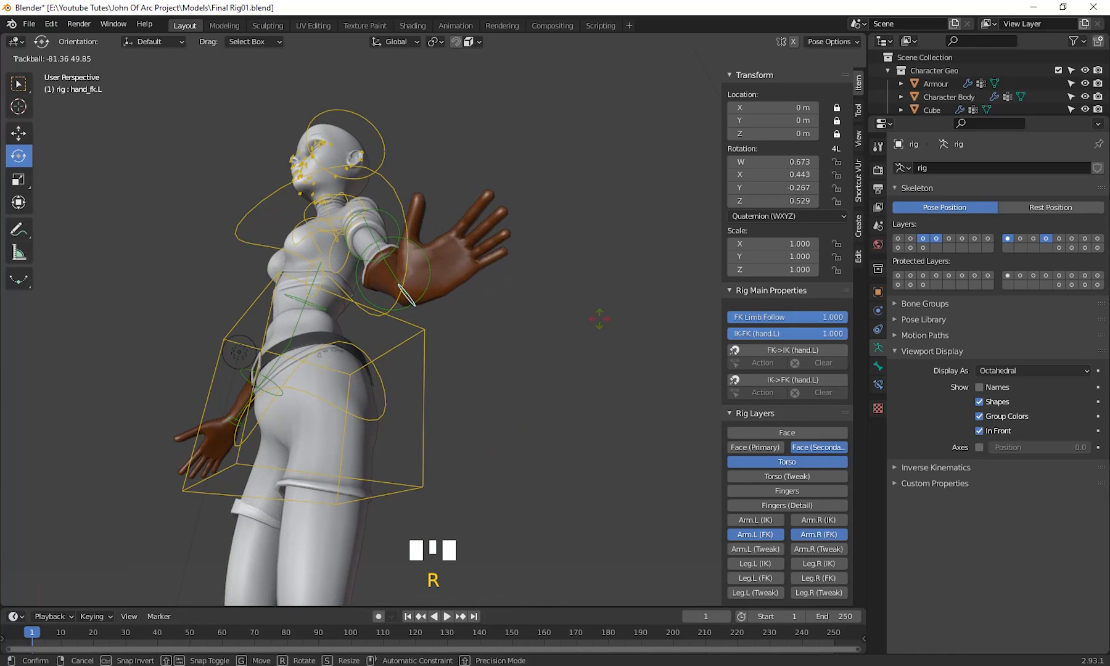
{"action": "right_click", "coordinate": [555, 370]}
- Show the Leg.L (IK) control layer for the character's left leg
{"action": "scroll", "coordinate": [574, 376], "scroll_direction": "down", "scroll_amount": 2}
{"action": "middle_click_drag", "start_coordinate": [574, 375], "coordinate": [578, 445]}
{"action": "scroll", "coordinate": [512, 397], "scroll_direction": "up", "scroll_amount": 3}
{"action": "middle_click_drag", "start_coordinate": [512, 397], "coordinate": [484, 379], "text": "shift"}
{"action": "scroll", "coordinate": [544, 443], "scroll_direction": "down", "scroll_amount": 2}
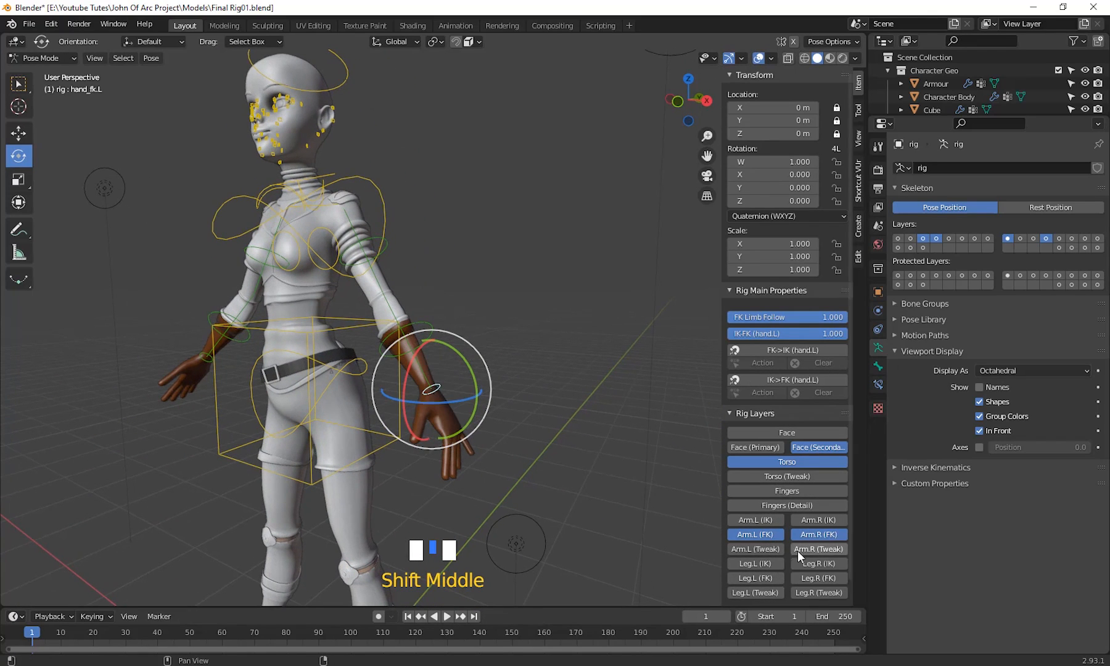
{"action": "scroll", "coordinate": [586, 530], "scroll_direction": "up", "scroll_amount": 2}
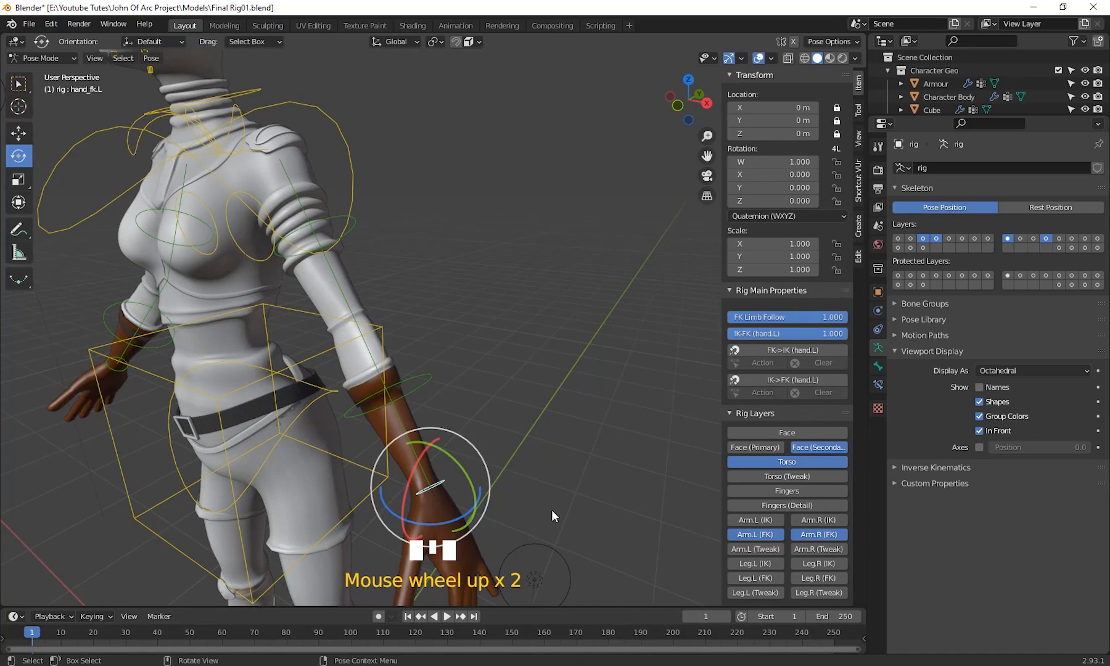
{"action": "scroll", "coordinate": [552, 509], "scroll_direction": "down", "scroll_amount": 2}
{"action": "middle_click_drag", "start_coordinate": [620, 497], "coordinate": [598, 517]}
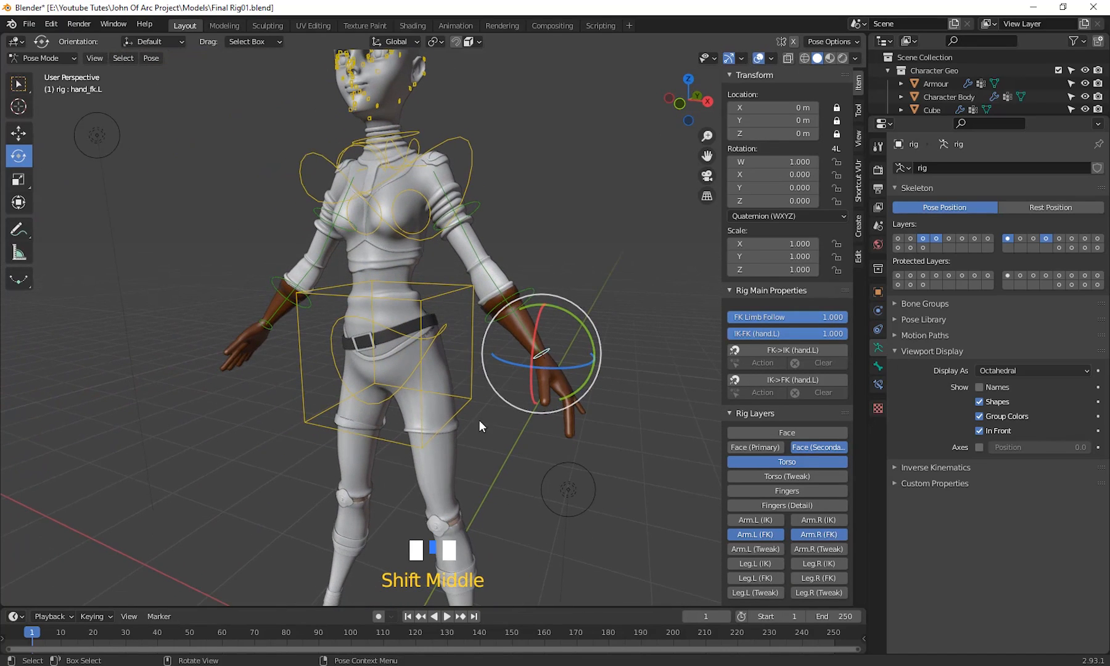
{"action": "middle_click_drag", "start_coordinate": [480, 420], "coordinate": [487, 428], "text": "shift"}
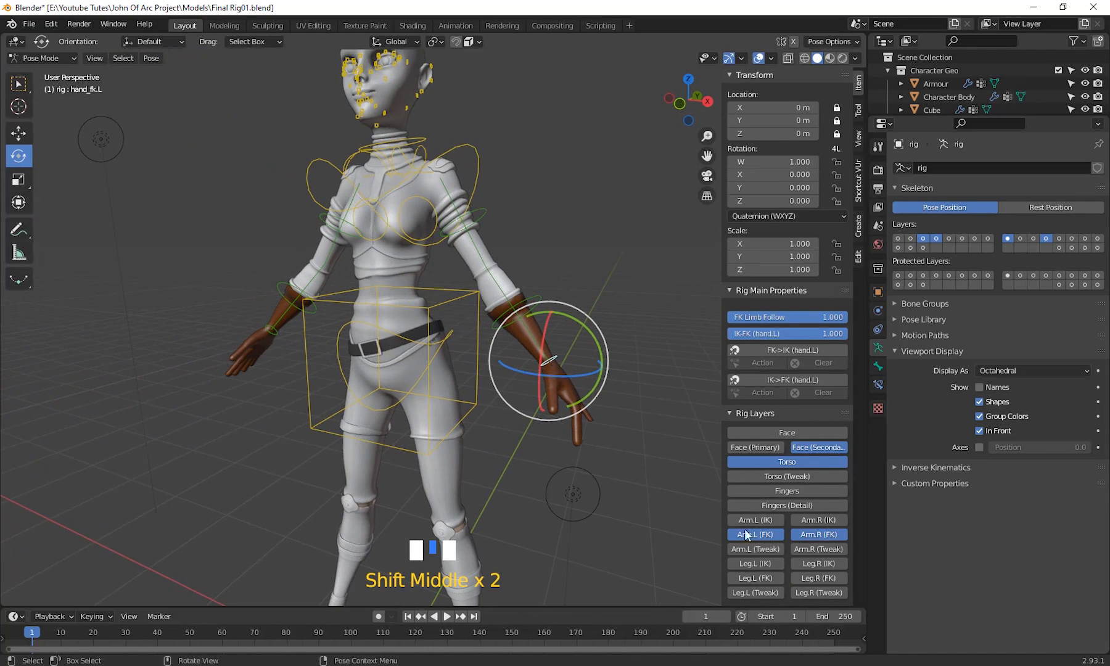
{"action": "left_click", "coordinate": [754, 564]}
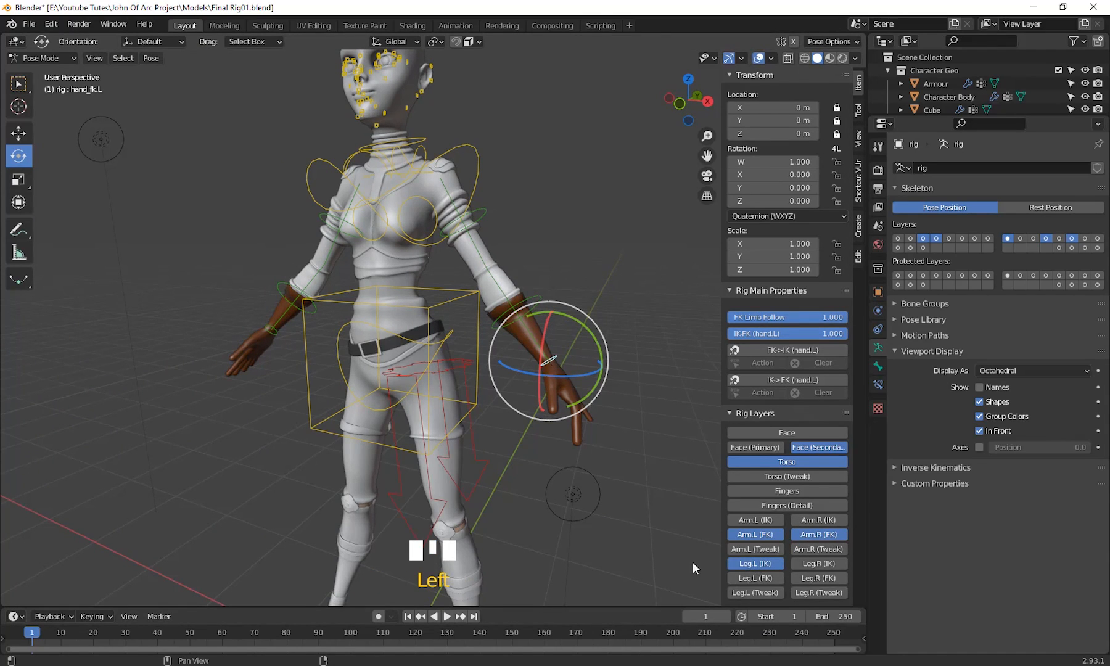
- Try rotating and moving the IK control of the character's left foot, foot_ik.L
{"action": "middle_click_drag", "start_coordinate": [693, 562], "coordinate": [480, 496], "text": "shift"}
{"action": "left_click", "coordinate": [494, 431]}
{"action": "scroll", "coordinate": [456, 452], "scroll_direction": "down", "scroll_amount": 2}
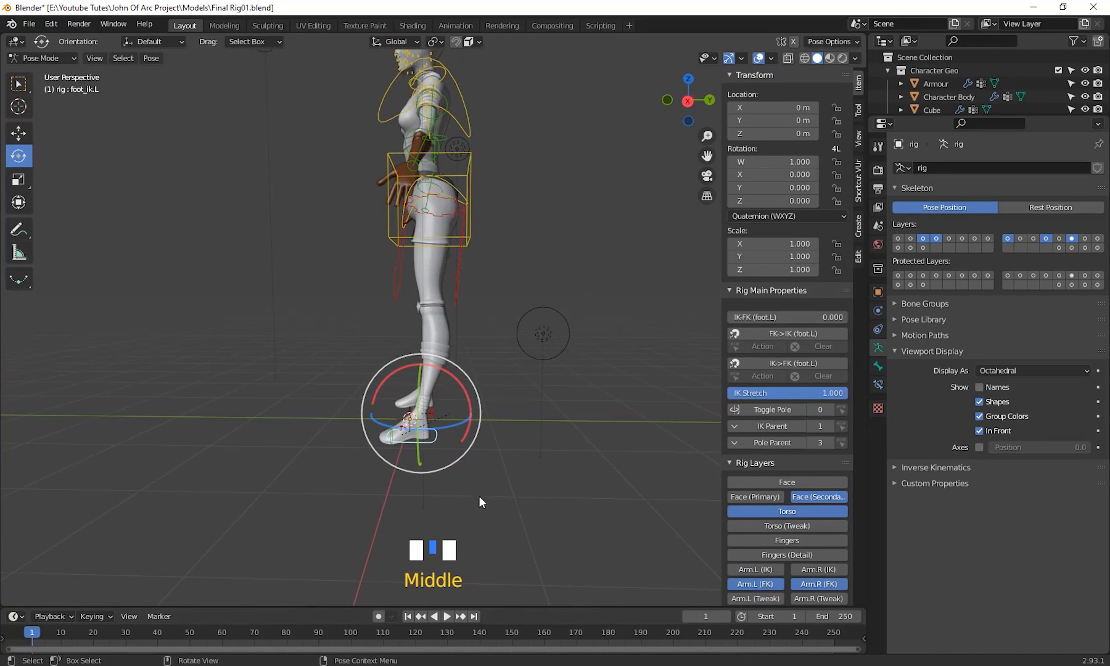
{"action": "key", "text": "r"}
{"action": "right_click", "coordinate": [485, 416]}
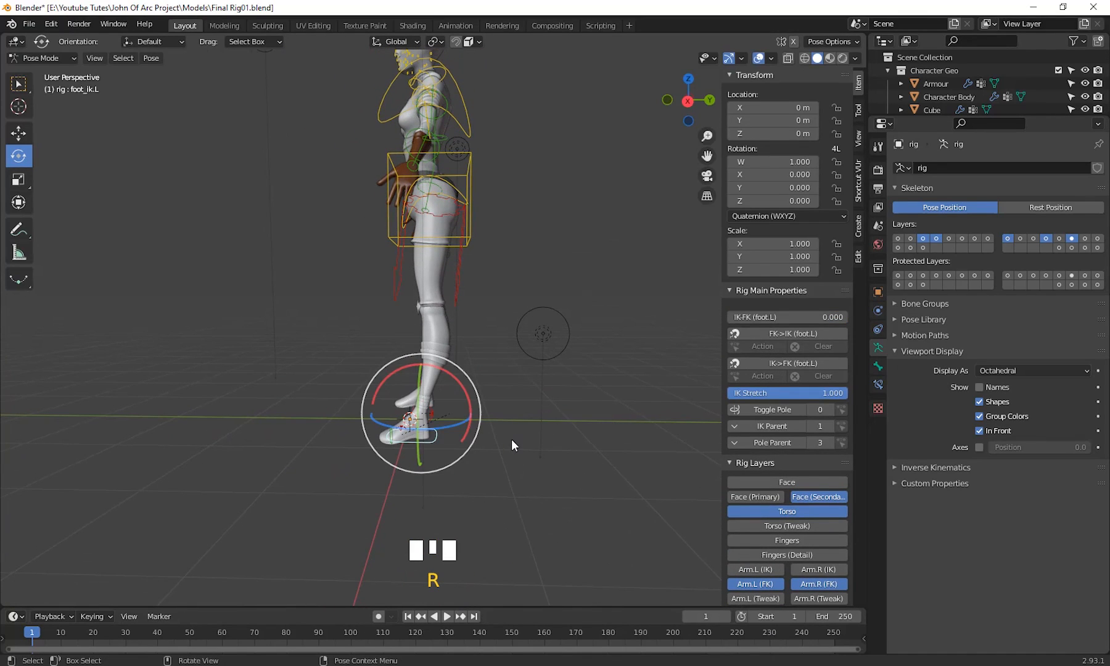
{"action": "key", "text": "g"}
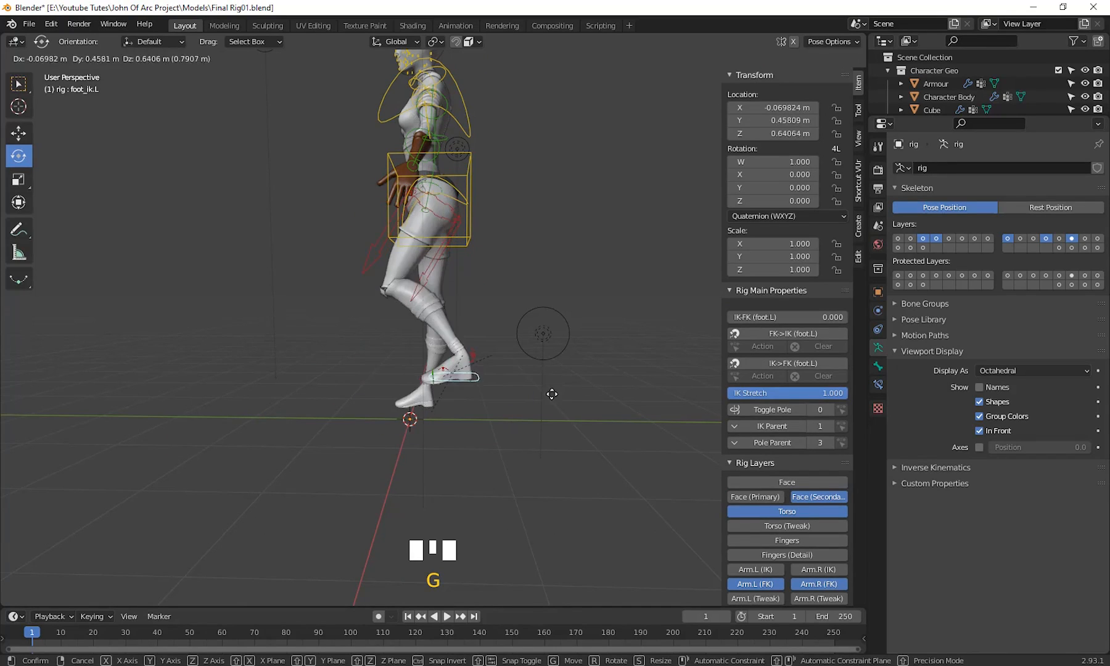
{"action": "right_click", "coordinate": [552, 394]}
- Try rotating the heel control of the character's left foot, foot_heel_ik.L, from an angled view and a side view
{"action": "middle_click_drag", "start_coordinate": [506, 453], "coordinate": [523, 415]}
{"action": "scroll", "coordinate": [557, 484], "scroll_direction": "up", "scroll_amount": 3}
{"action": "left_click", "coordinate": [447, 365]}
{"action": "left_click", "coordinate": [574, 387]}
{"action": "scroll", "coordinate": [524, 416], "scroll_direction": "up", "scroll_amount": 3}
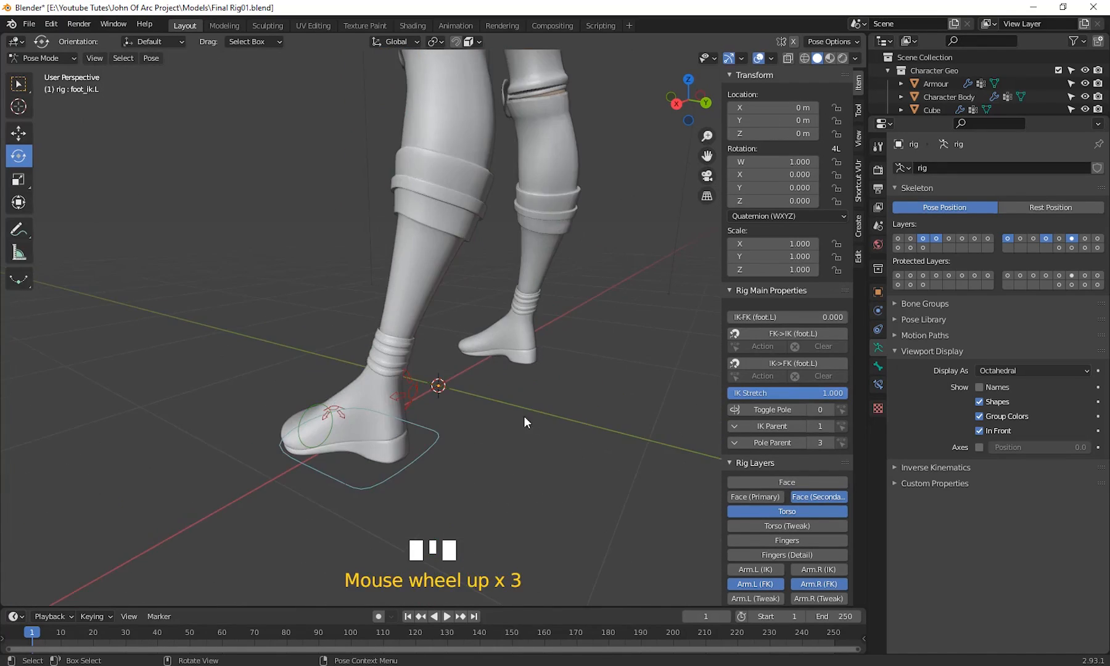
{"action": "left_click", "coordinate": [440, 410]}
{"action": "middle_click_drag", "start_coordinate": [441, 409], "coordinate": [568, 427]}
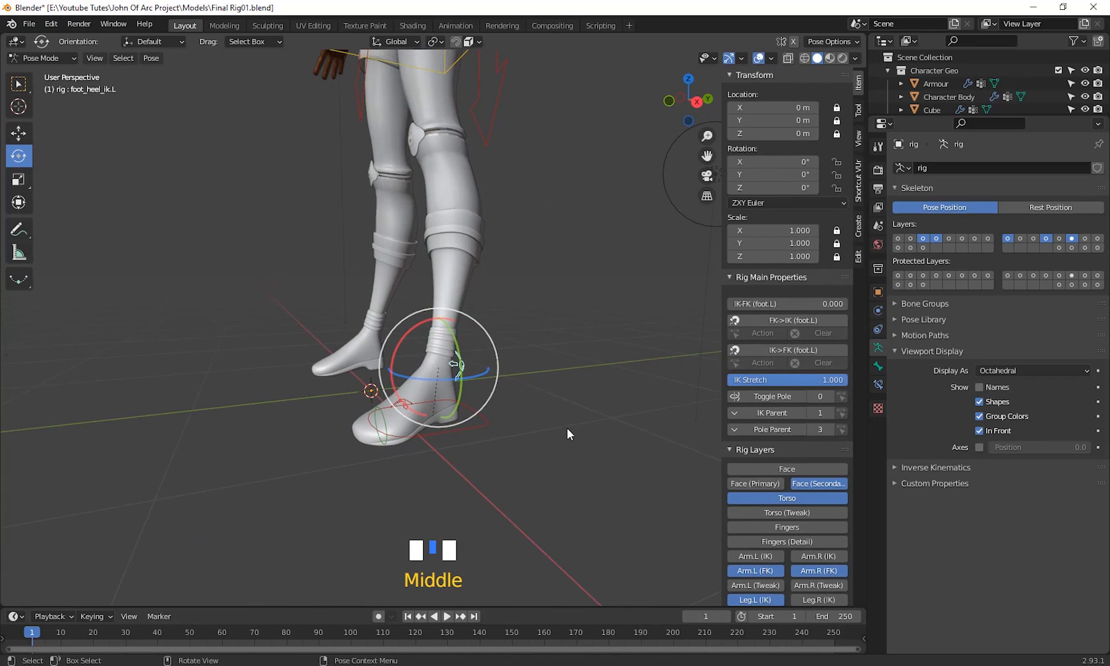
{"action": "key", "text": "r"}
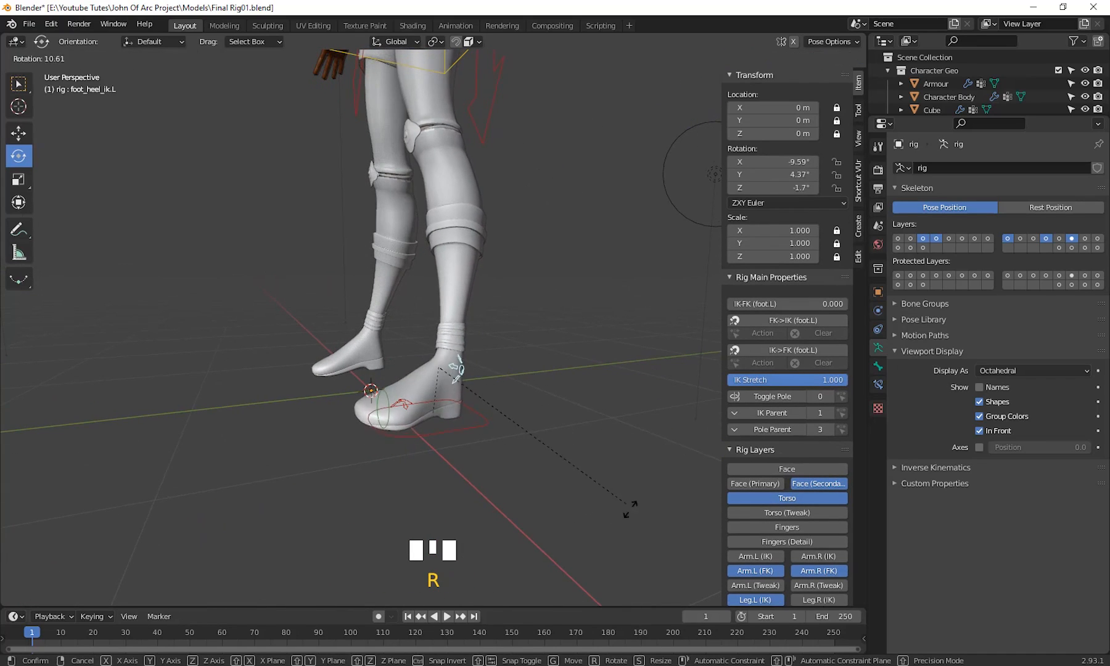
{"action": "right_click", "coordinate": [474, 426]}
{"action": "scroll", "coordinate": [477, 425], "scroll_direction": "down", "scroll_amount": 2}
{"action": "middle_click_drag", "start_coordinate": [556, 426], "coordinate": [492, 420]}
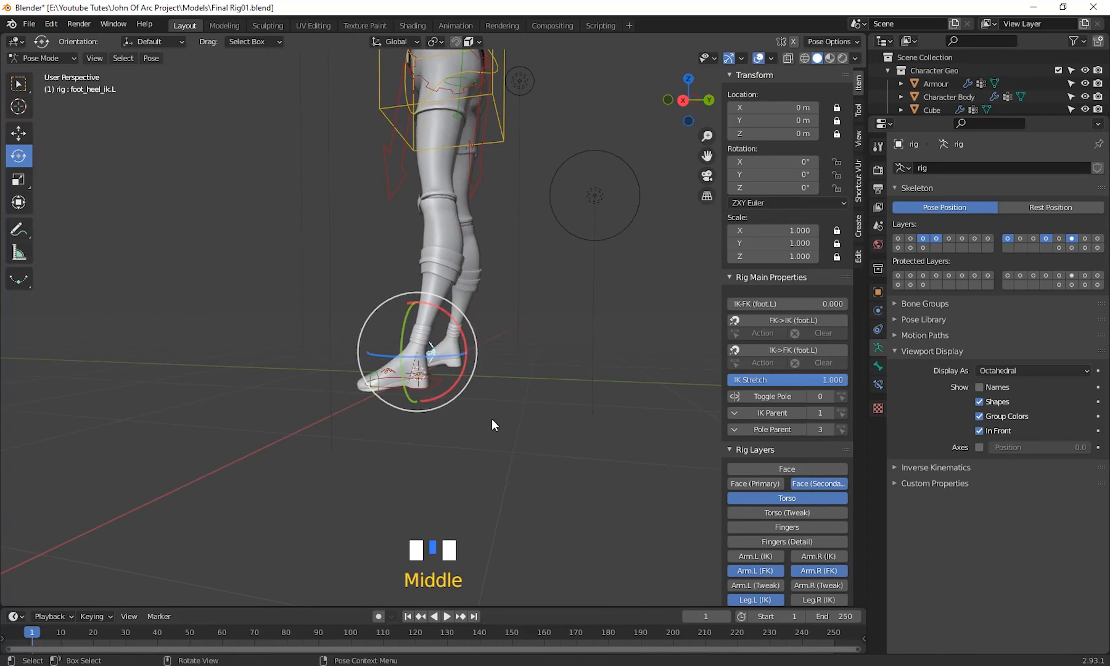
{"action": "key", "text": "r"}
{"action": "right_click", "coordinate": [426, 440]}
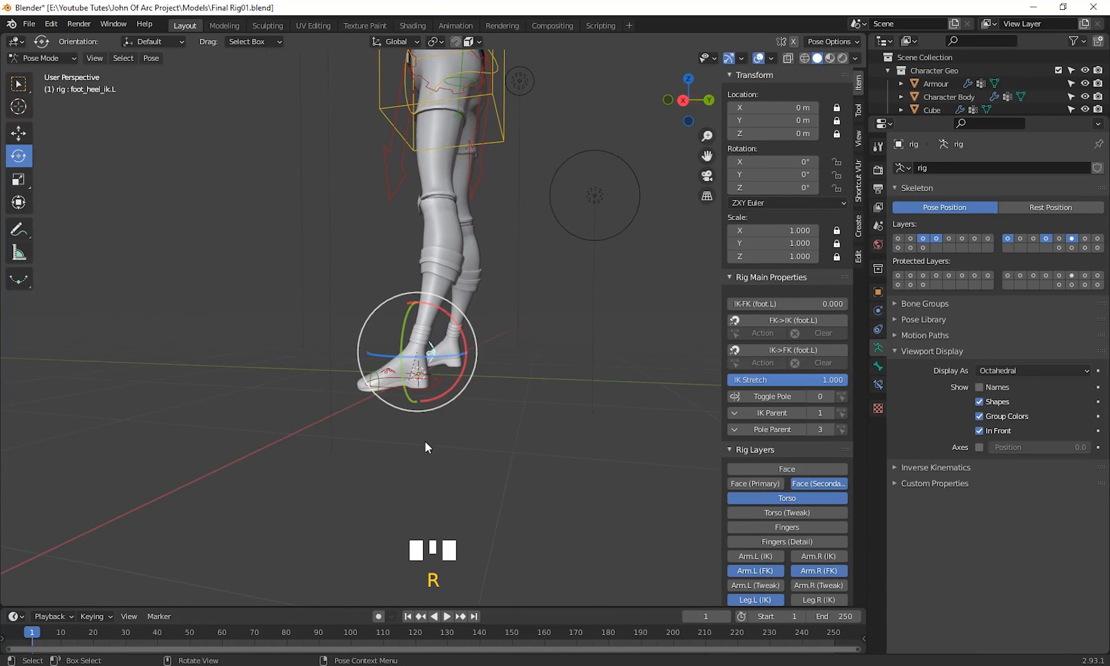
- Select the toe control on the character's left foot, toe.L
{"action": "scroll", "coordinate": [504, 458], "scroll_direction": "up", "scroll_amount": 3}
{"action": "left_click", "coordinate": [495, 524]}
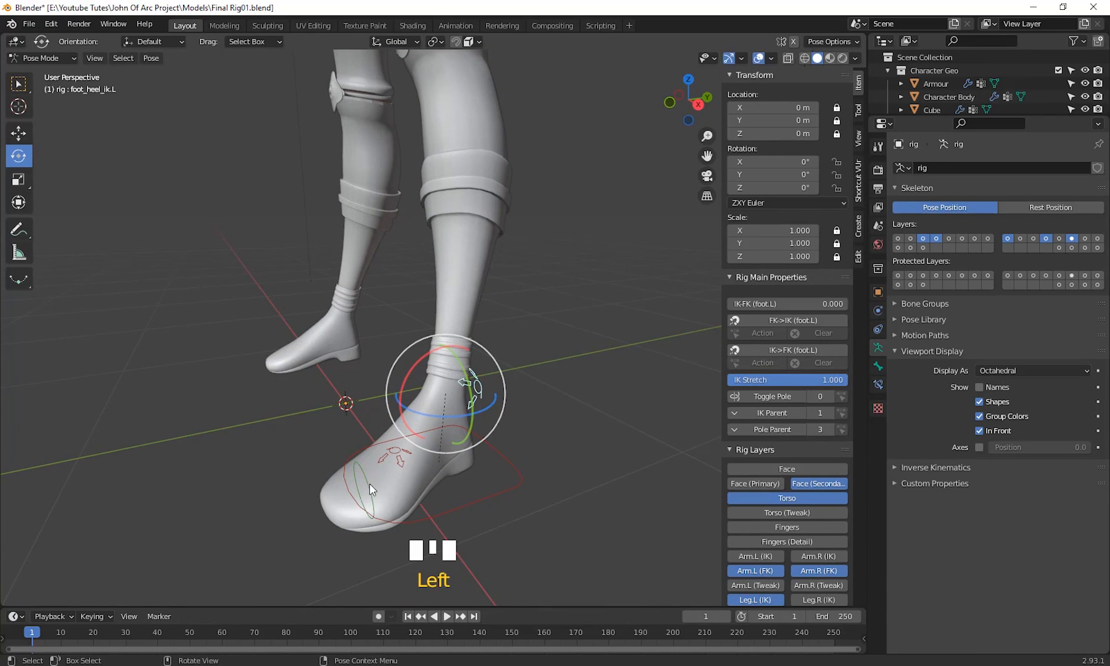
{"action": "left_click", "coordinate": [386, 479]}
{"action": "left_click", "coordinate": [386, 479]}
{"action": "left_click", "coordinate": [588, 463]}
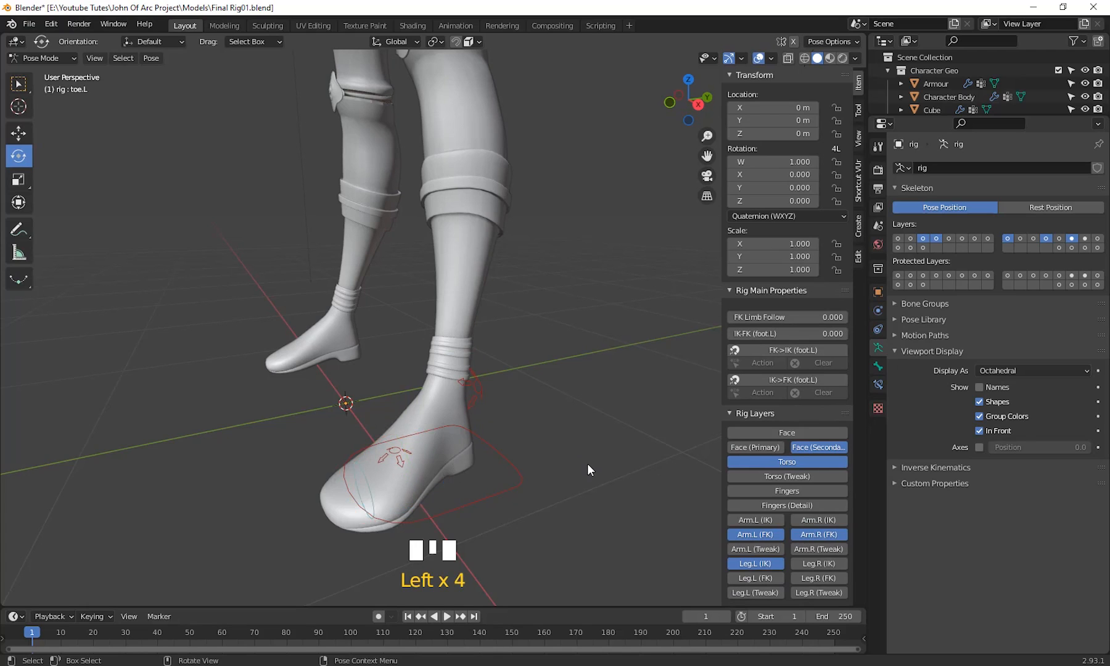
- Try rotating the left foot's spin control, foot_spin_ik.L, by about 17.7° around the global X axis, then undo it
{"action": "scroll", "coordinate": [593, 459], "scroll_direction": "up", "scroll_amount": 3}
{"action": "middle_click_drag", "start_coordinate": [597, 456], "coordinate": [499, 434], "text": "shift"}
{"action": "left_click", "coordinate": [374, 403]}
{"action": "mouse_move", "coordinate": [414, 333]}
{"action": "left_mouse_down"}
{"action": "mouse_move", "coordinate": [426, 364]}
{"action": "mouse_move", "coordinate": [387, 313]}
{"action": "mouse_move", "coordinate": [420, 357]}
{"action": "mouse_move", "coordinate": [415, 376]}
{"action": "mouse_move", "coordinate": [411, 312]}
{"action": "left_mouse_up"}
{"action": "right_click", "coordinate": [412, 308]}
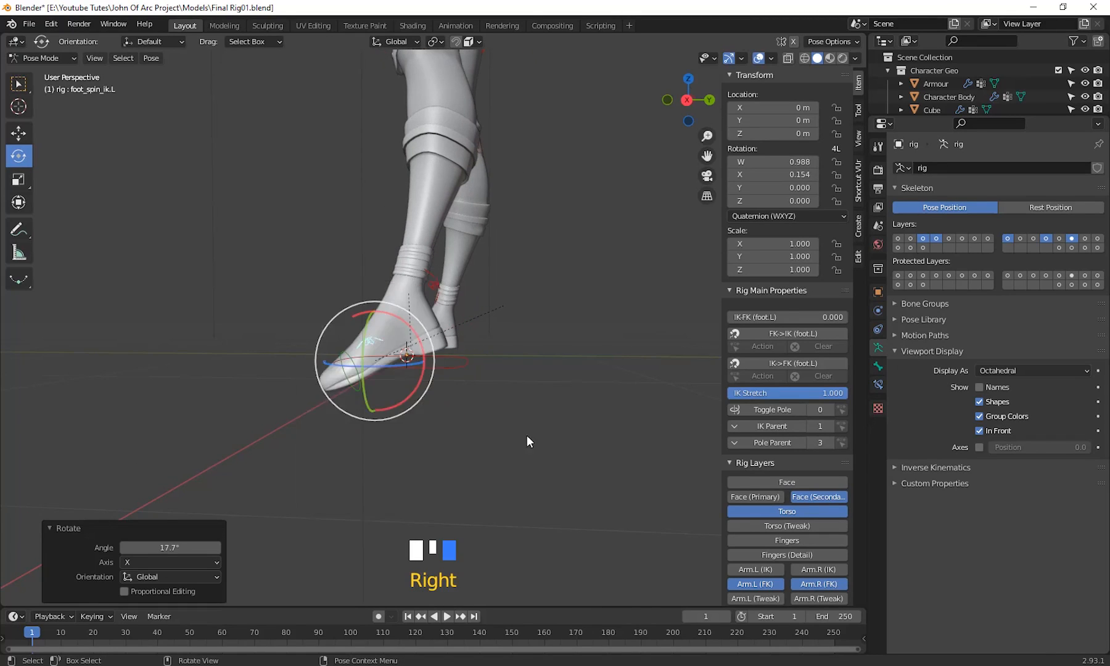
{"action": "middle_click_drag", "start_coordinate": [525, 435], "coordinate": [504, 450]}
{"action": "key", "text": "ctrl+z"}
- Examine the active controls across the character's whole body and the face controls up close
{"action": "scroll", "coordinate": [517, 412], "scroll_direction": "down", "scroll_amount": 4}
{"action": "scroll", "coordinate": [505, 450], "scroll_direction": "down", "scroll_amount": 2}
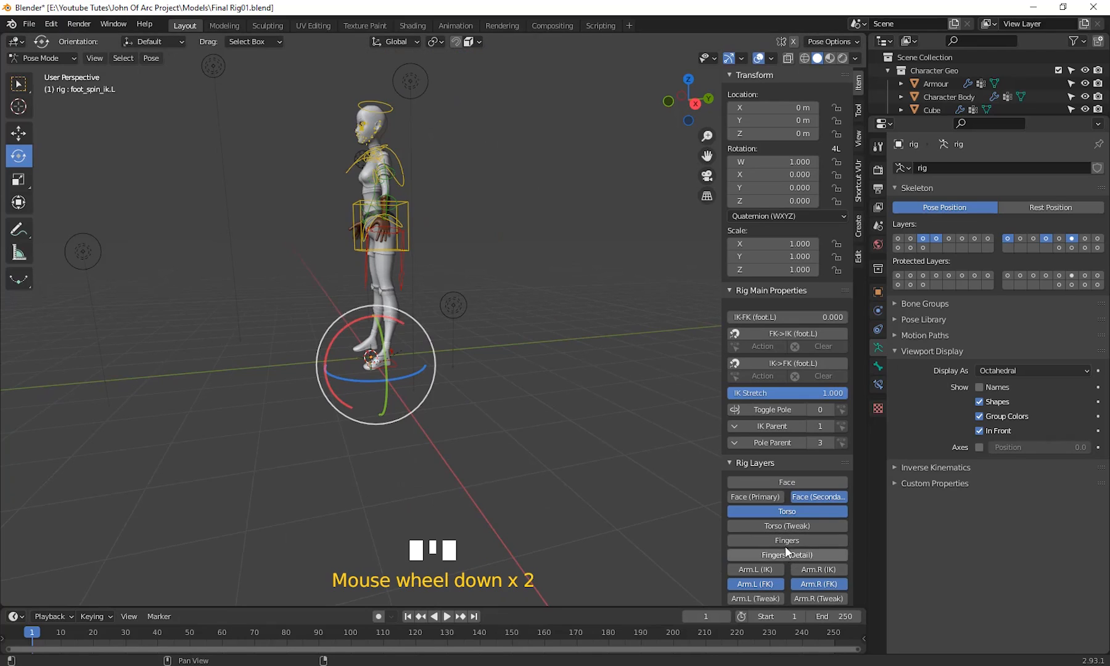
{"action": "middle_click_drag", "start_coordinate": [579, 494], "coordinate": [445, 242]}
{"action": "scroll", "coordinate": [523, 428], "scroll_direction": "up", "scroll_amount": 3}
{"action": "scroll", "coordinate": [469, 424], "scroll_direction": "down", "scroll_amount": 2}
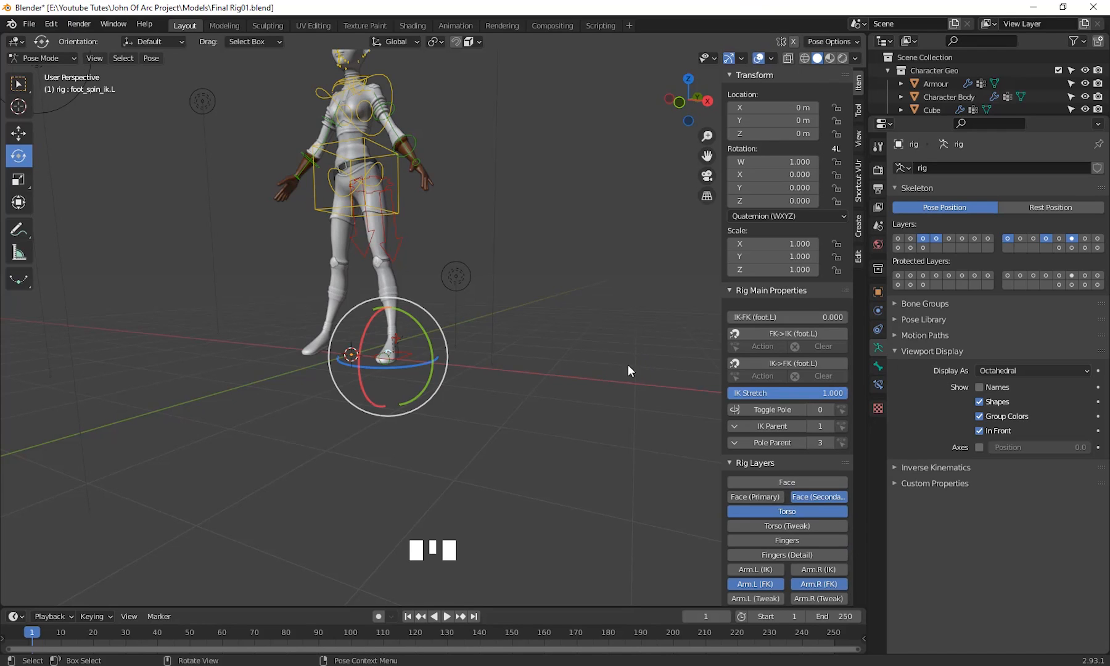
{"action": "scroll", "coordinate": [489, 297], "scroll_direction": "down", "scroll_amount": 2}
{"action": "middle_click_drag", "start_coordinate": [466, 242], "coordinate": [492, 347], "text": "shift"}
{"action": "scroll", "coordinate": [487, 340], "scroll_direction": "up", "scroll_amount": 8}
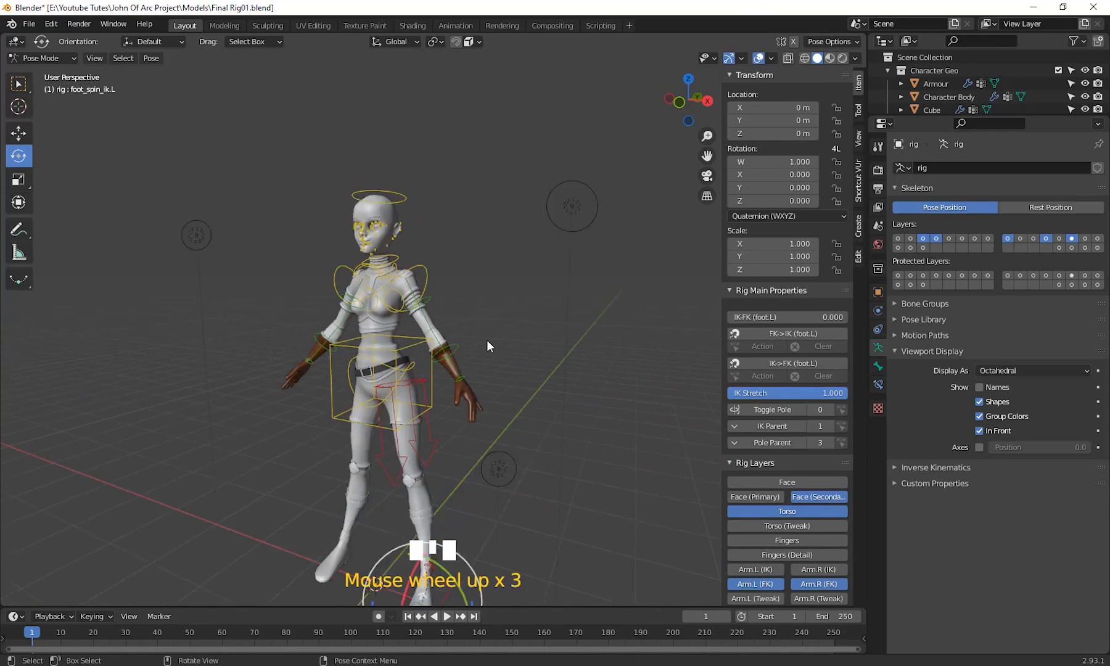
{"action": "middle_click_drag", "start_coordinate": [395, 249], "coordinate": [455, 364], "text": "shift"}
{"action": "scroll", "coordinate": [460, 365], "scroll_direction": "up", "scroll_amount": 5}
{"action": "mouse_move", "coordinate": [513, 384]}
{"action": "middle_mouse_down", "text": "shift"}
{"action": "mouse_move", "coordinate": [449, 404]}
{"action": "mouse_move", "coordinate": [510, 376]}
{"action": "middle_mouse_up", "text": "shift"}
{"action": "middle_click_drag", "start_coordinate": [433, 342], "coordinate": [440, 382], "text": "shift"}
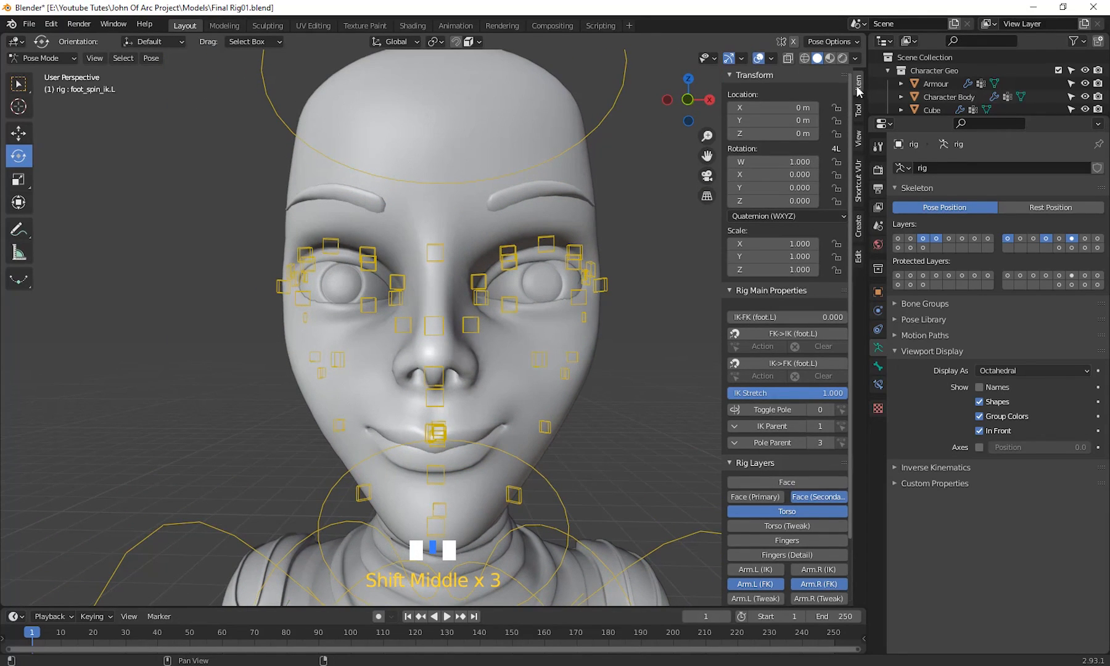
- Hide the viewport's sidebar and examine the upper body and face controls without it
{"action": "key", "text": "n"}
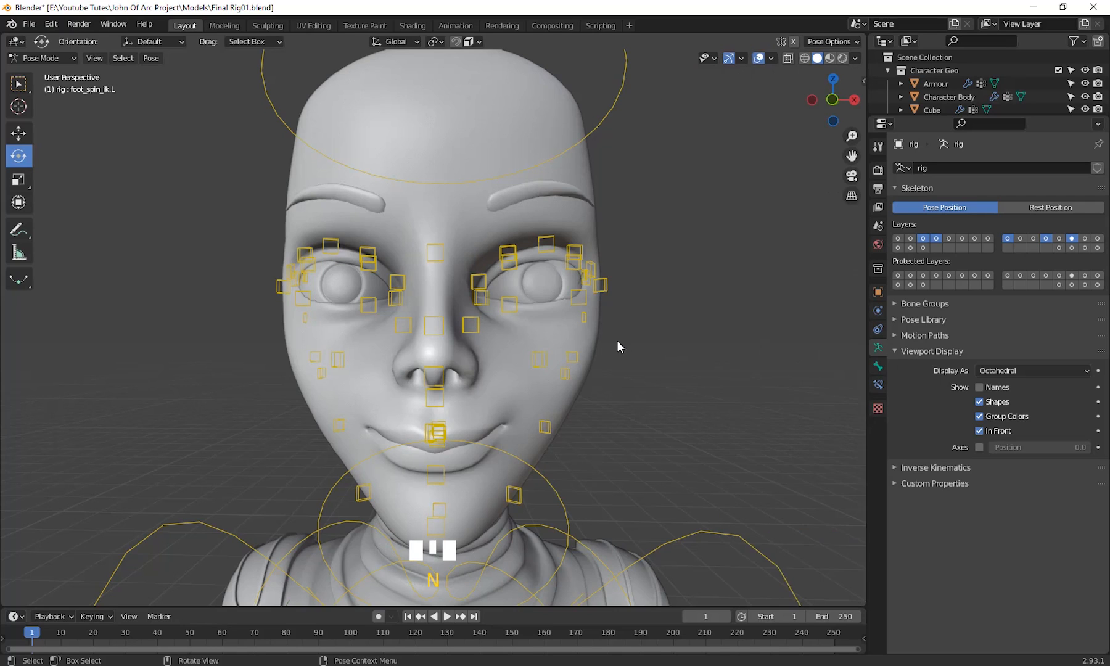
{"action": "scroll", "coordinate": [616, 370], "scroll_direction": "down", "scroll_amount": 6}
{"action": "middle_click_drag", "start_coordinate": [597, 413], "coordinate": [612, 321], "text": "shift"}
{"action": "middle_click_drag", "start_coordinate": [630, 390], "coordinate": [600, 392]}
{"action": "scroll", "coordinate": [600, 392], "scroll_direction": "up", "scroll_amount": 2}
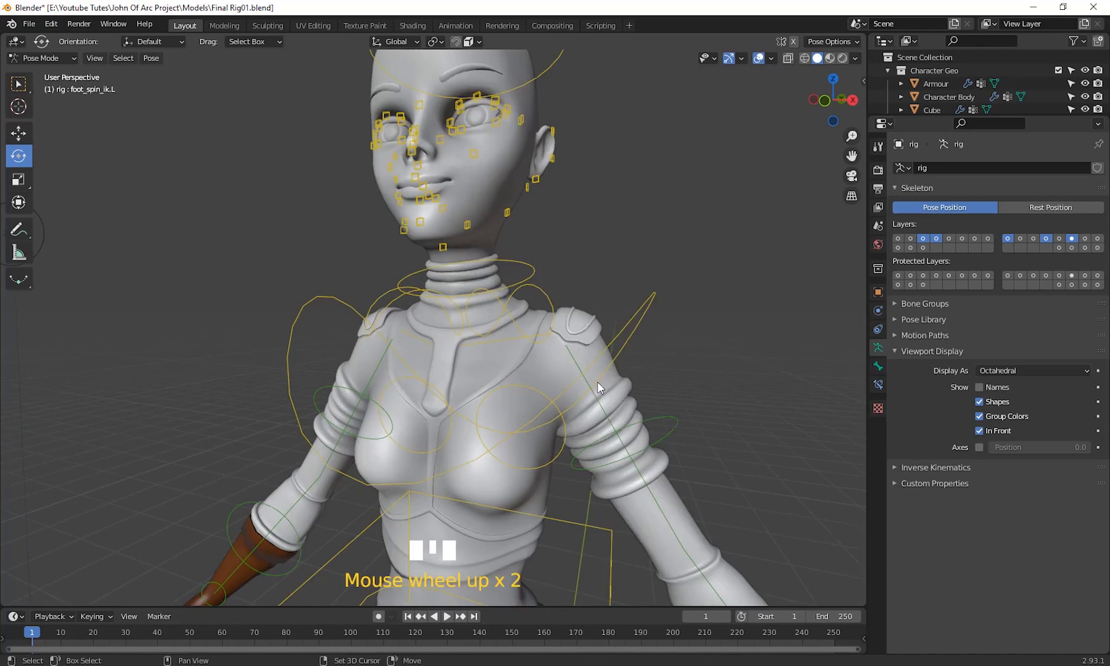
{"action": "middle_click_drag", "start_coordinate": [370, 531], "coordinate": [349, 432], "text": "shift"}
{"action": "middle_click_drag", "start_coordinate": [456, 376], "coordinate": [491, 509], "text": "shift"}
{"action": "mouse_move", "coordinate": [512, 284]}
{"action": "middle_mouse_down", "text": "shift"}
{"action": "mouse_move", "coordinate": [524, 394]}
{"action": "mouse_move", "coordinate": [527, 269]}
{"action": "middle_mouse_up", "text": "shift"}
{"action": "scroll", "coordinate": [546, 318], "scroll_direction": "up", "scroll_amount": 2}
{"action": "middle_click_drag", "start_coordinate": [550, 327], "coordinate": [532, 459], "text": "shift"}
{"action": "middle_click_drag", "start_coordinate": [586, 228], "coordinate": [557, 288], "text": "shift"}
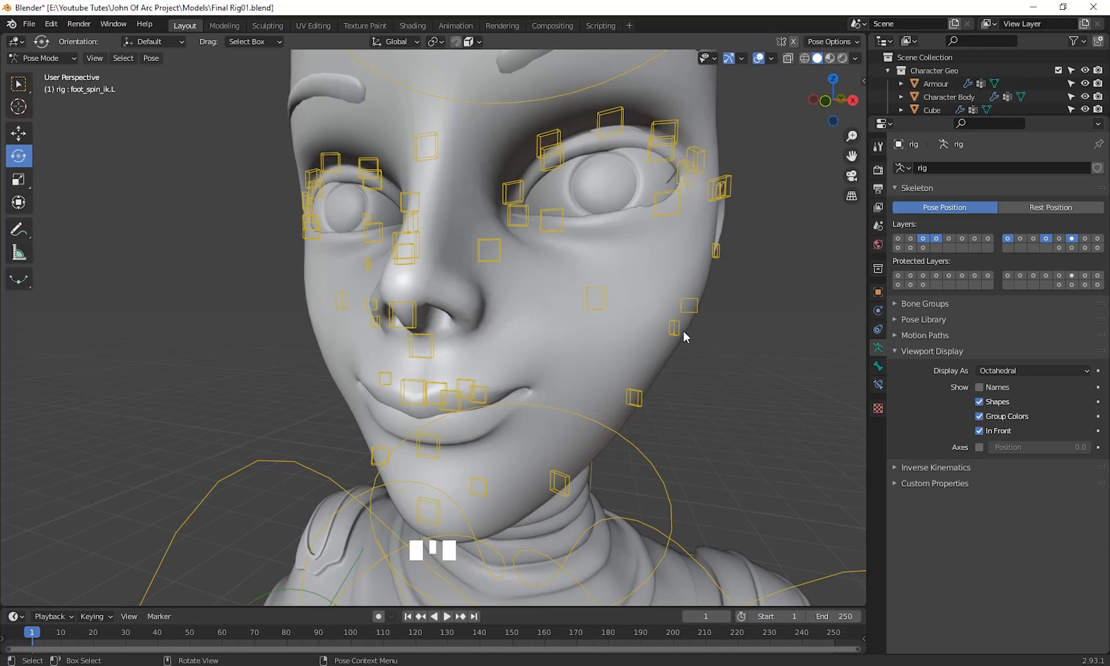
- Look over the complete rigged character from head to feet
{"action": "scroll", "coordinate": [684, 330], "scroll_direction": "down", "scroll_amount": 4}
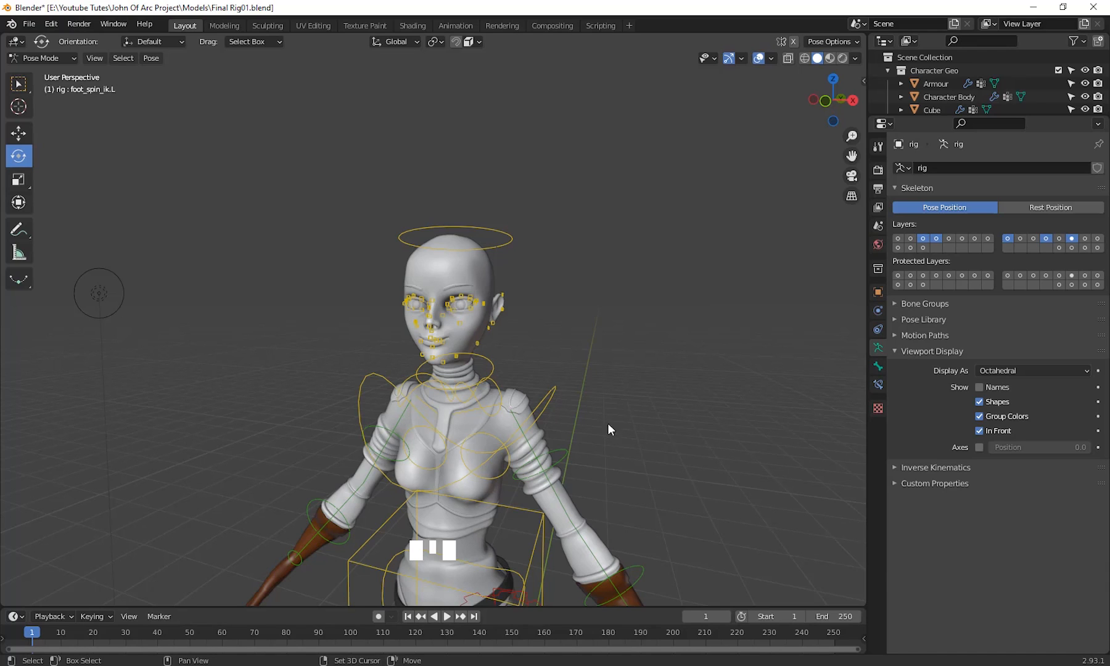
{"action": "middle_click_drag", "start_coordinate": [611, 427], "coordinate": [617, 287], "text": "shift"}
{"action": "scroll", "coordinate": [607, 309], "scroll_direction": "down", "scroll_amount": 5}
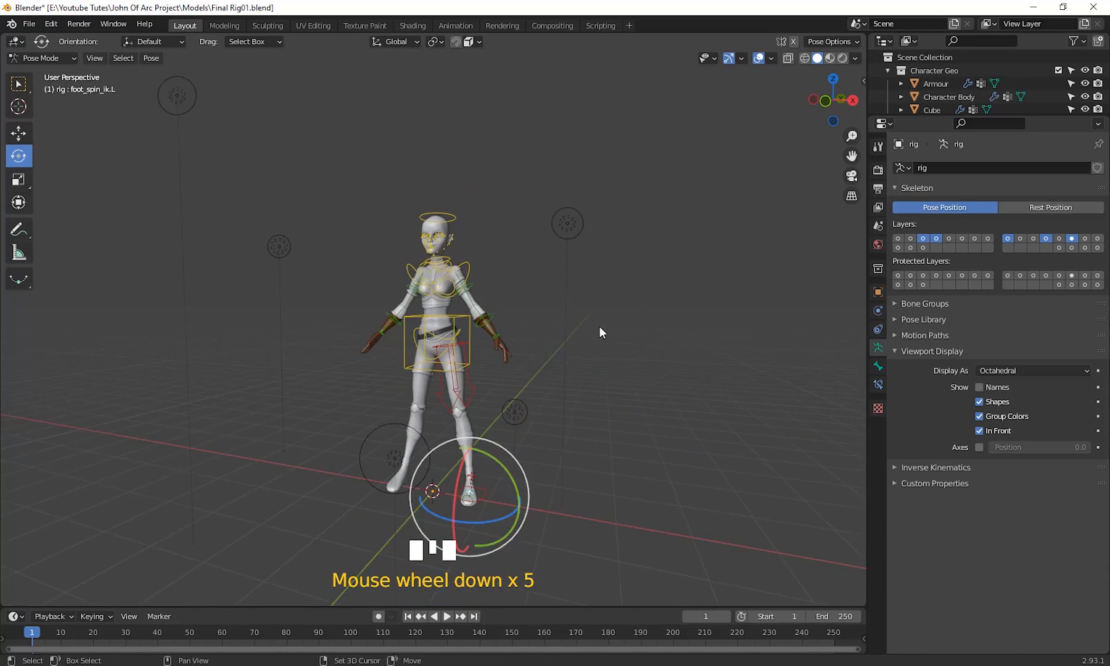
{"action": "middle_click_drag", "start_coordinate": [599, 328], "coordinate": [638, 346]}
{"action": "scroll", "coordinate": [614, 280], "scroll_direction": "up", "scroll_amount": 2}
{"action": "scroll", "coordinate": [625, 338], "scroll_direction": "up", "scroll_amount": 1}
{"action": "scroll", "coordinate": [624, 337], "scroll_direction": "down", "scroll_amount": 1}
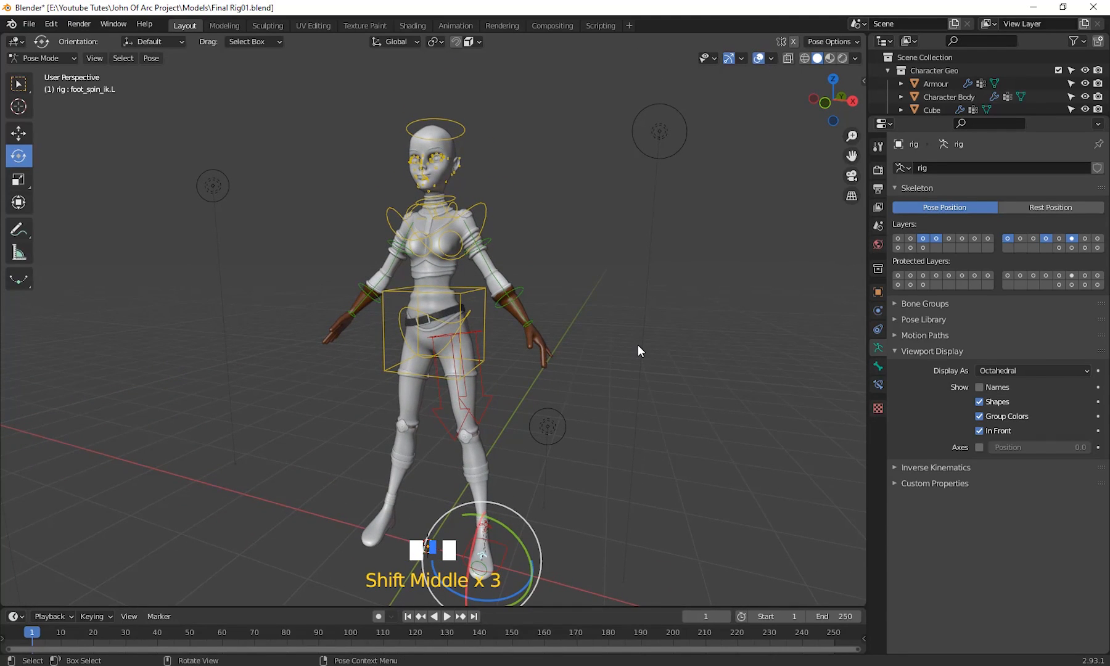